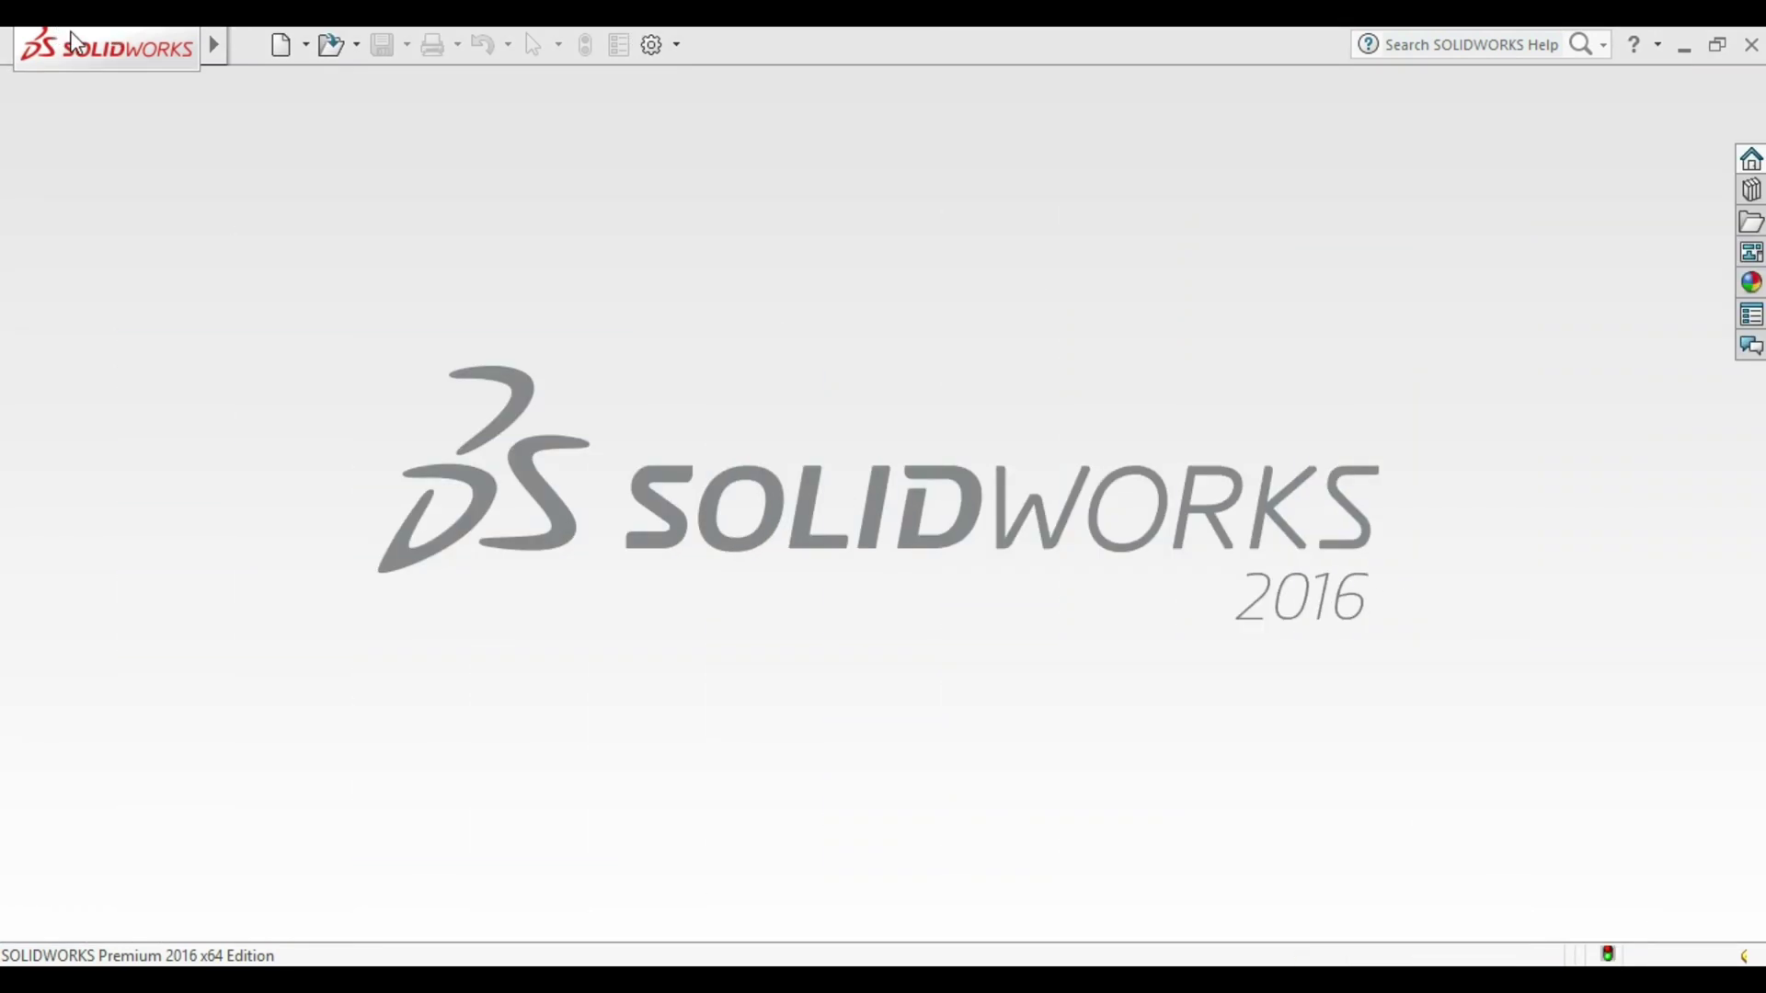
Create a new part document and set its unit system to MMGS (millimeter, gram, second).
click(305, 46)
click(316, 83)
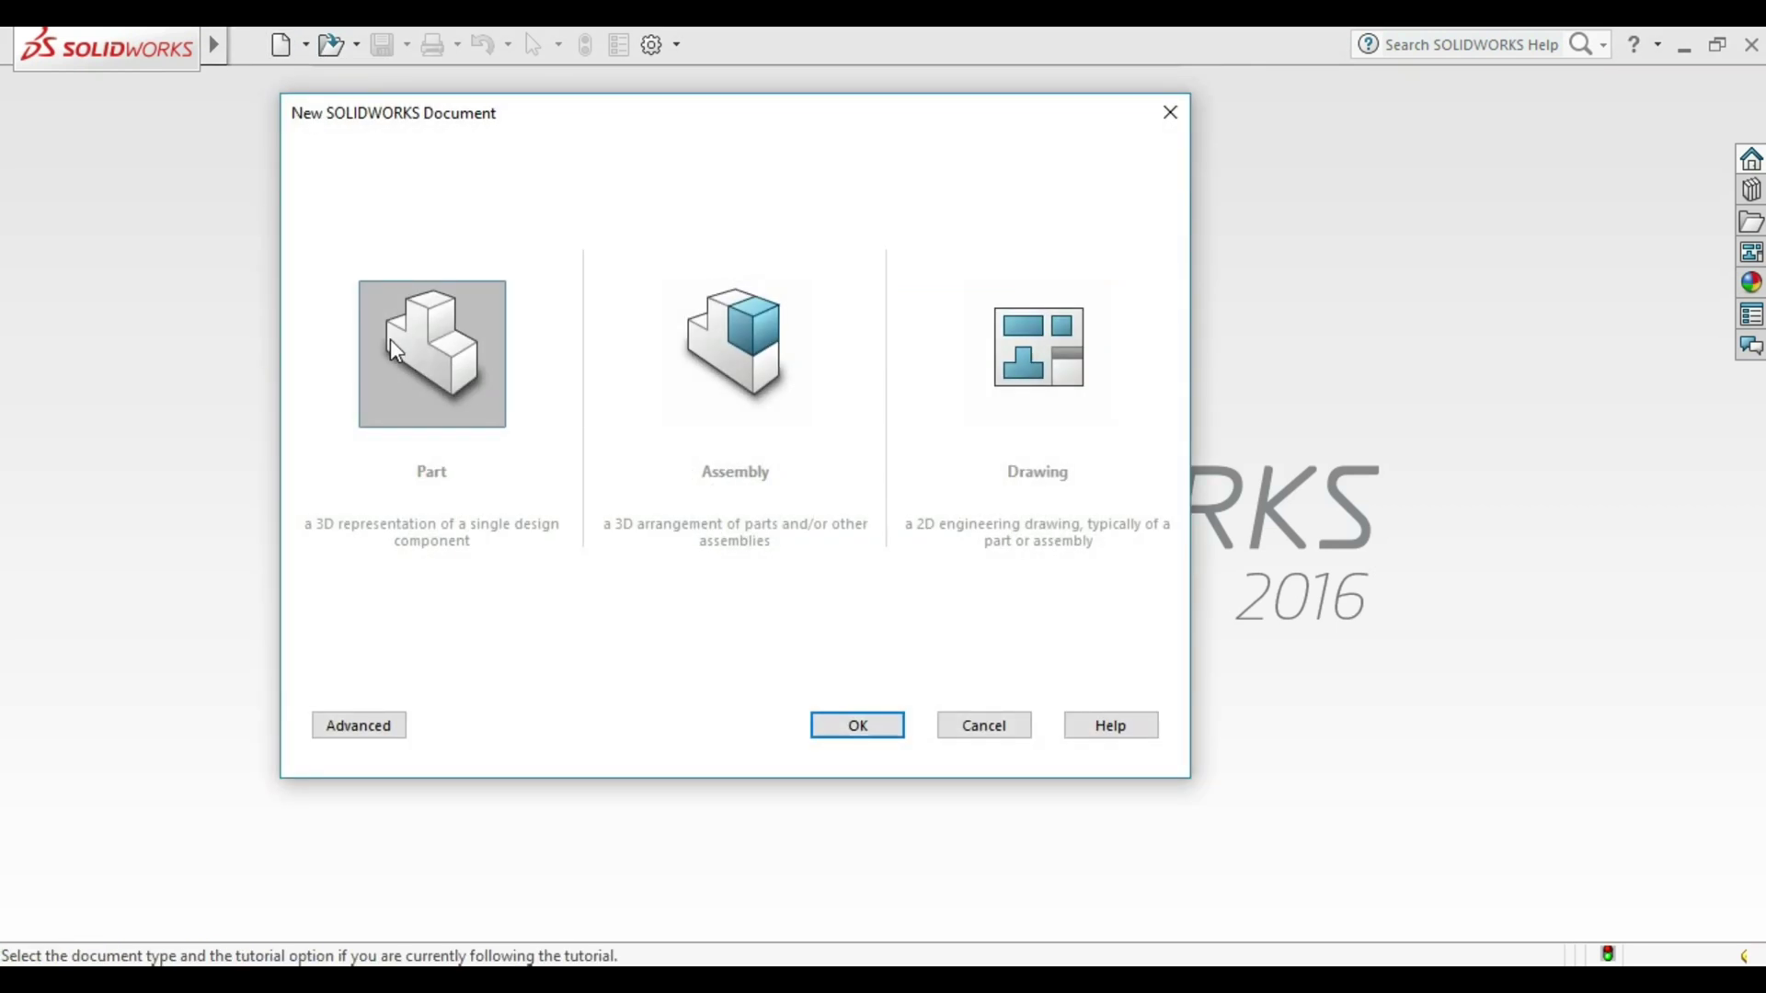
click(863, 727)
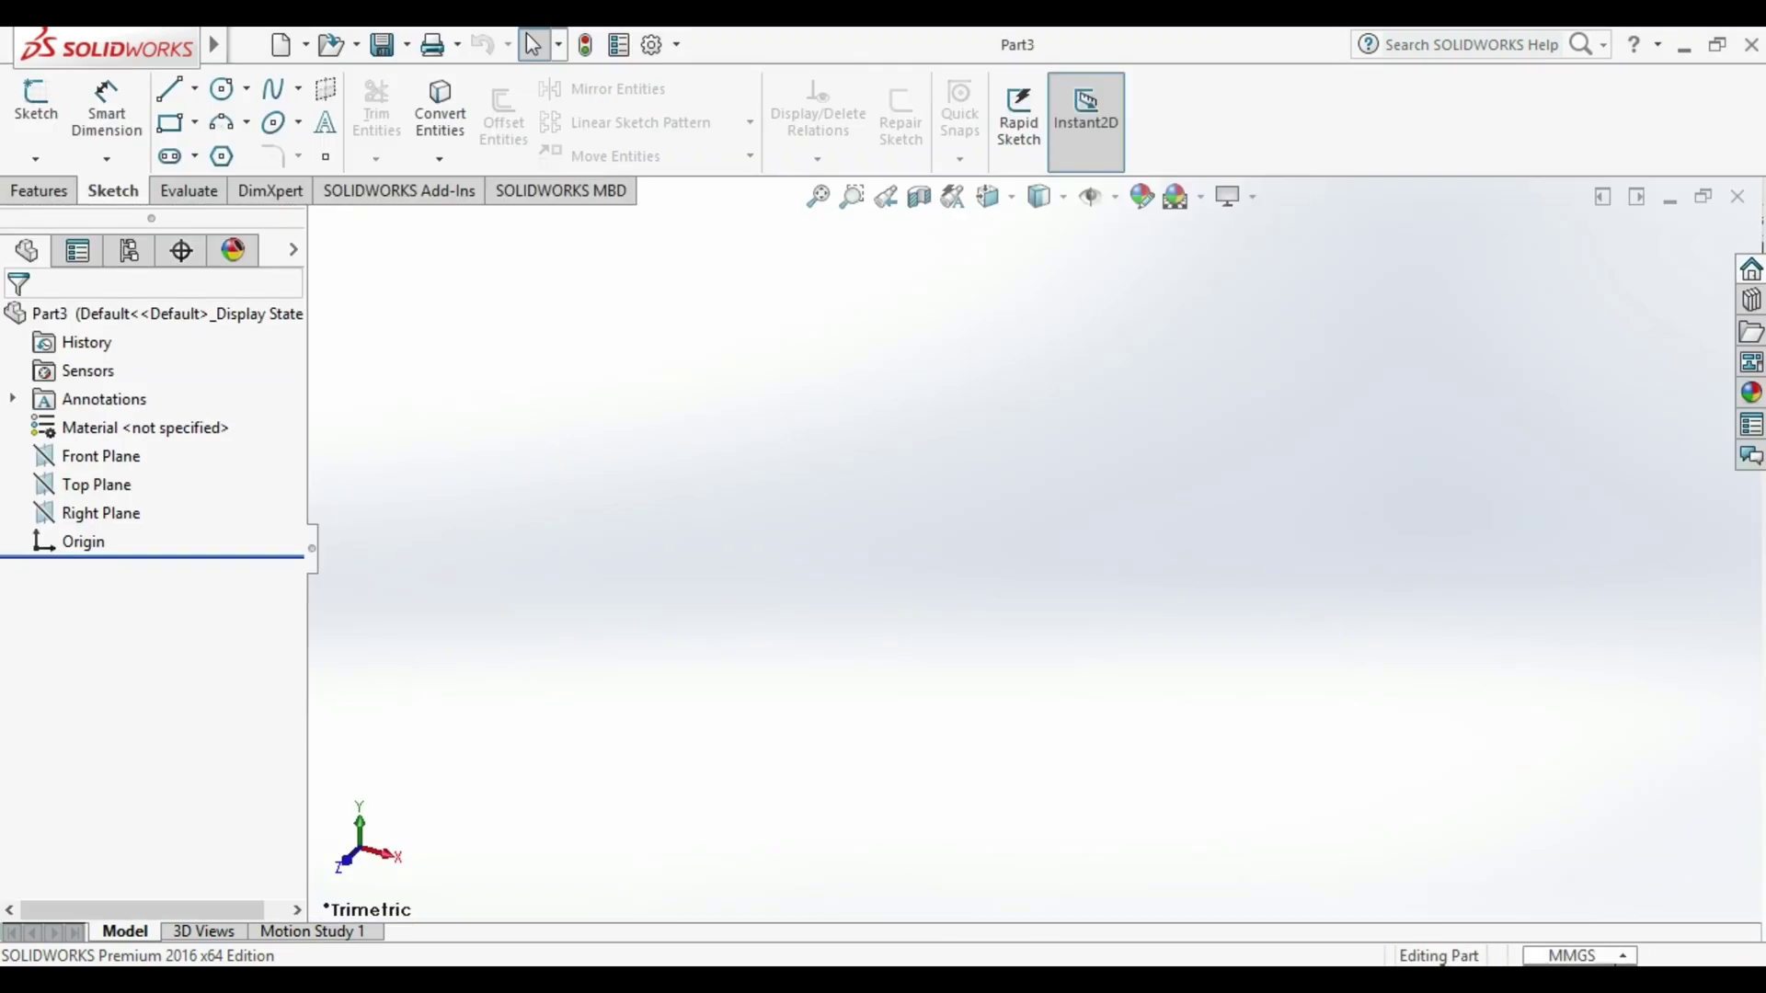
click(1623, 957)
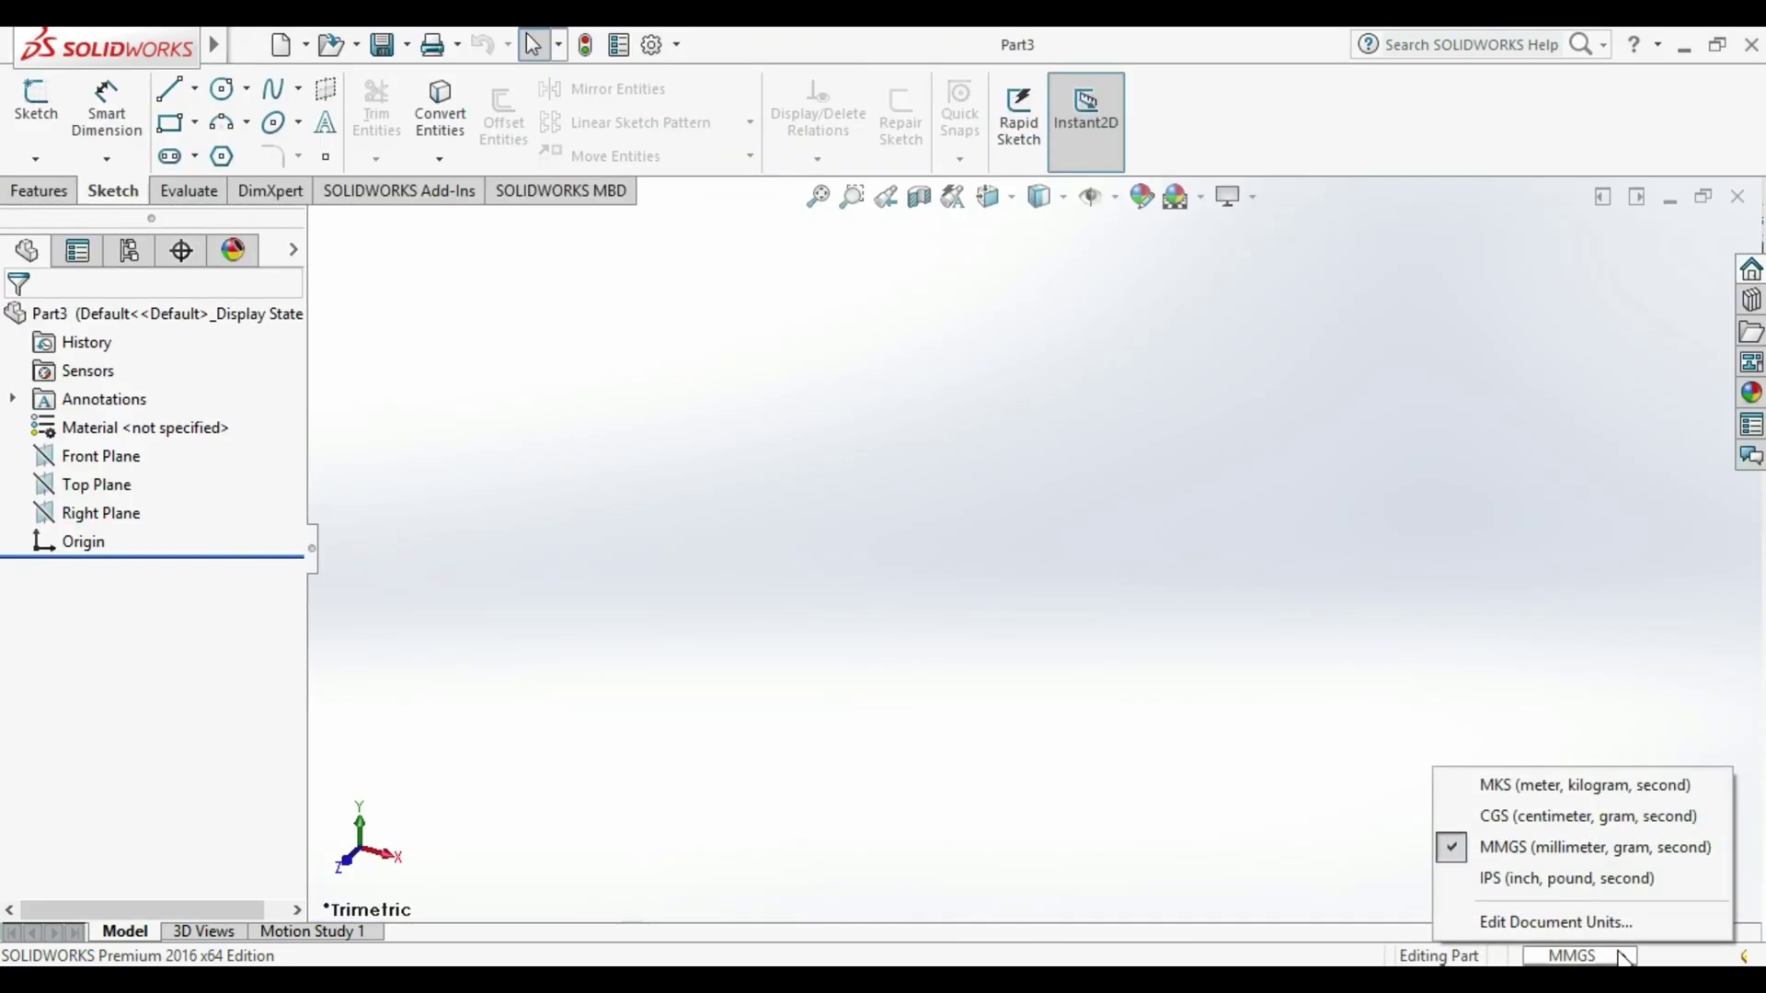
click(1554, 851)
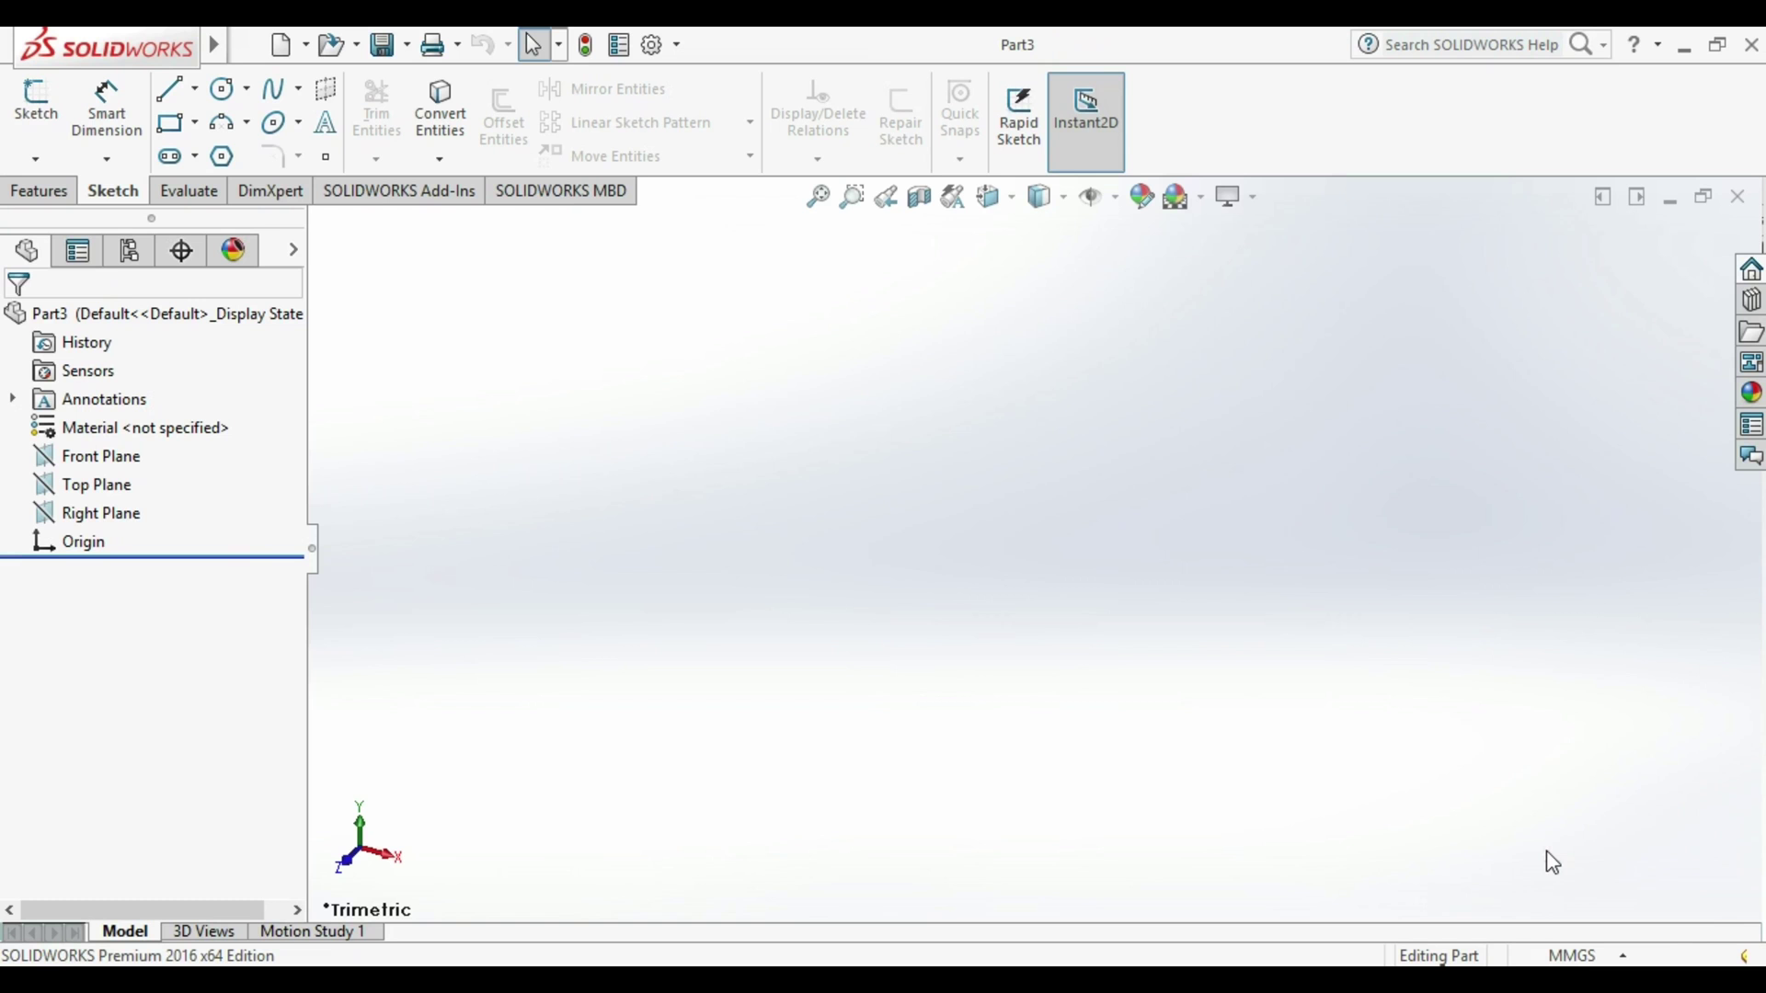
Start a sketch on the Top Plane and draw a vertical line about 71 mm long upward from the origin.
click(33, 115)
click(714, 521)
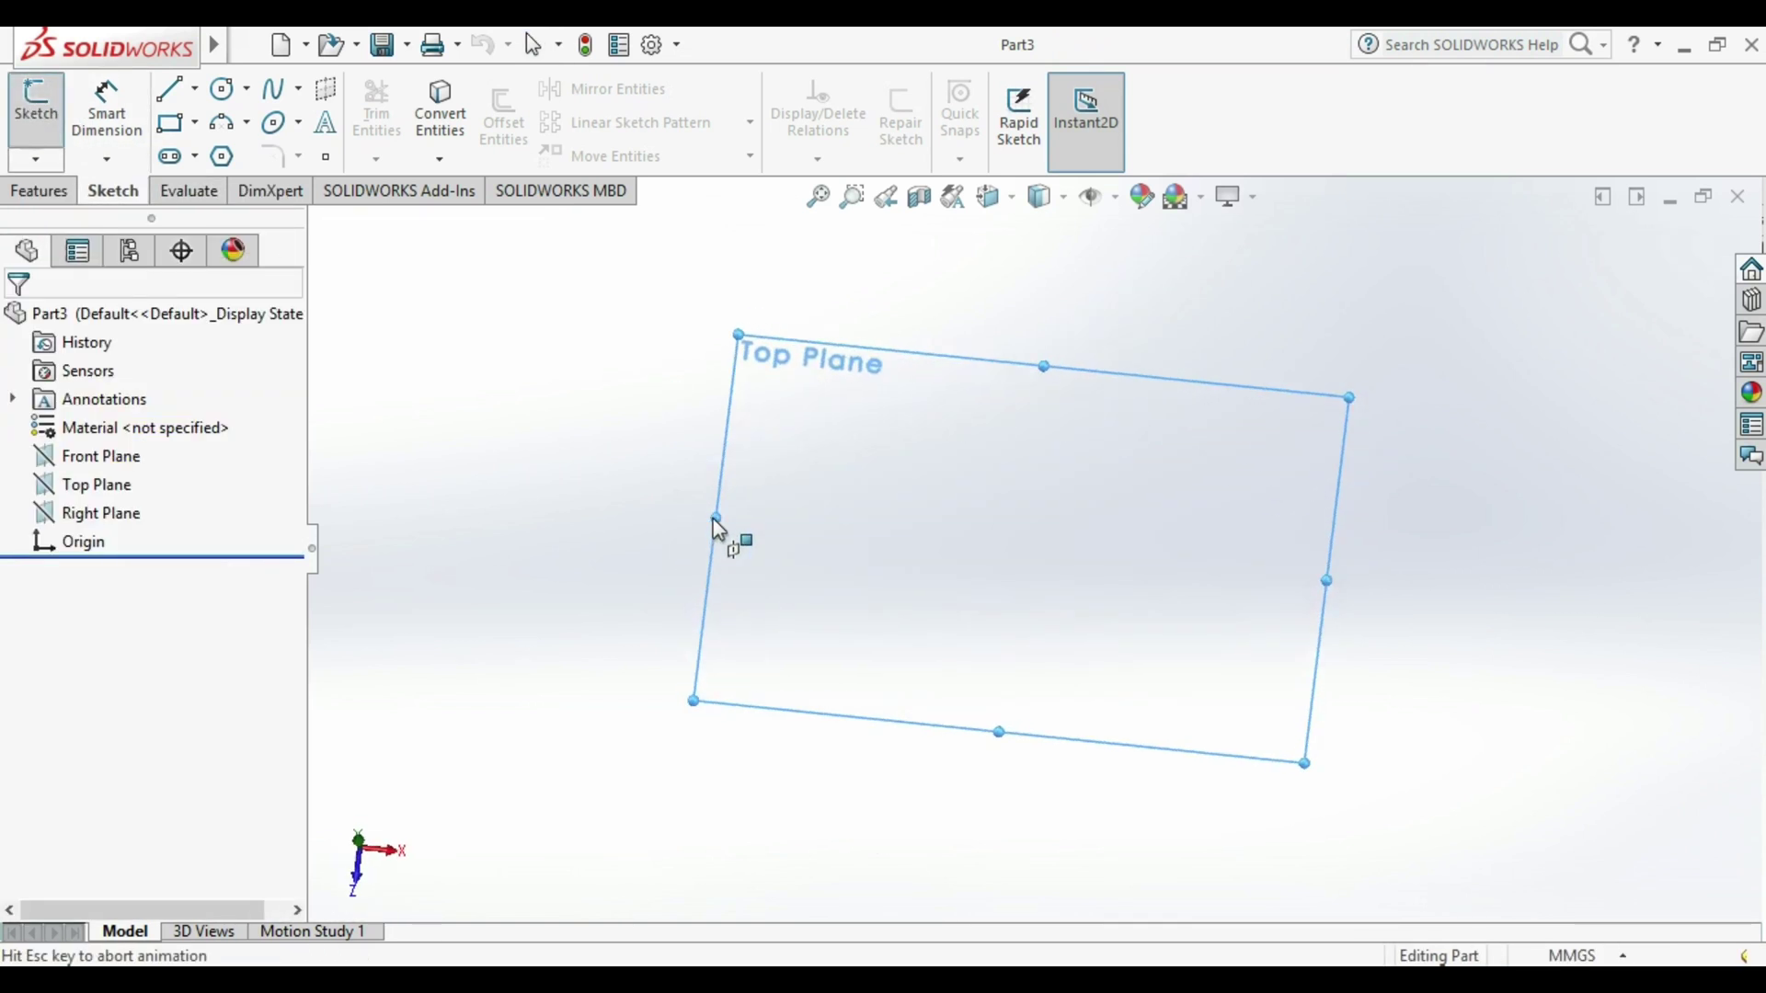
click(167, 90)
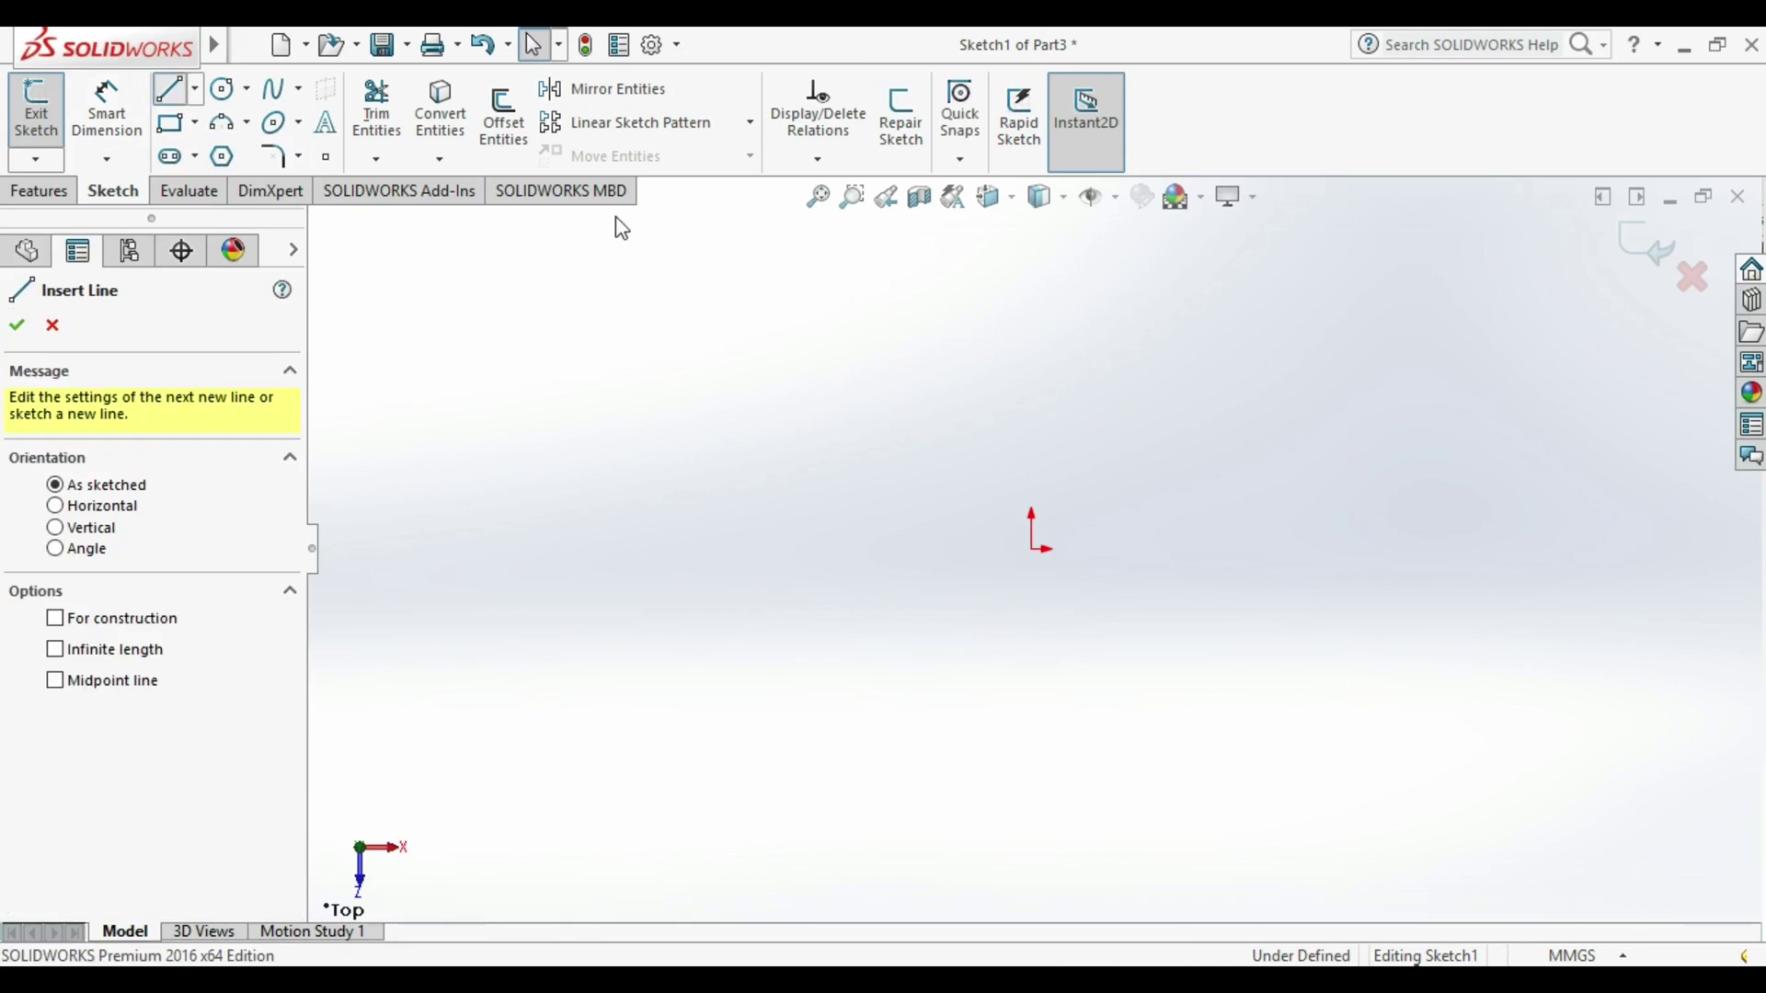
click(1032, 549)
click(1031, 304)
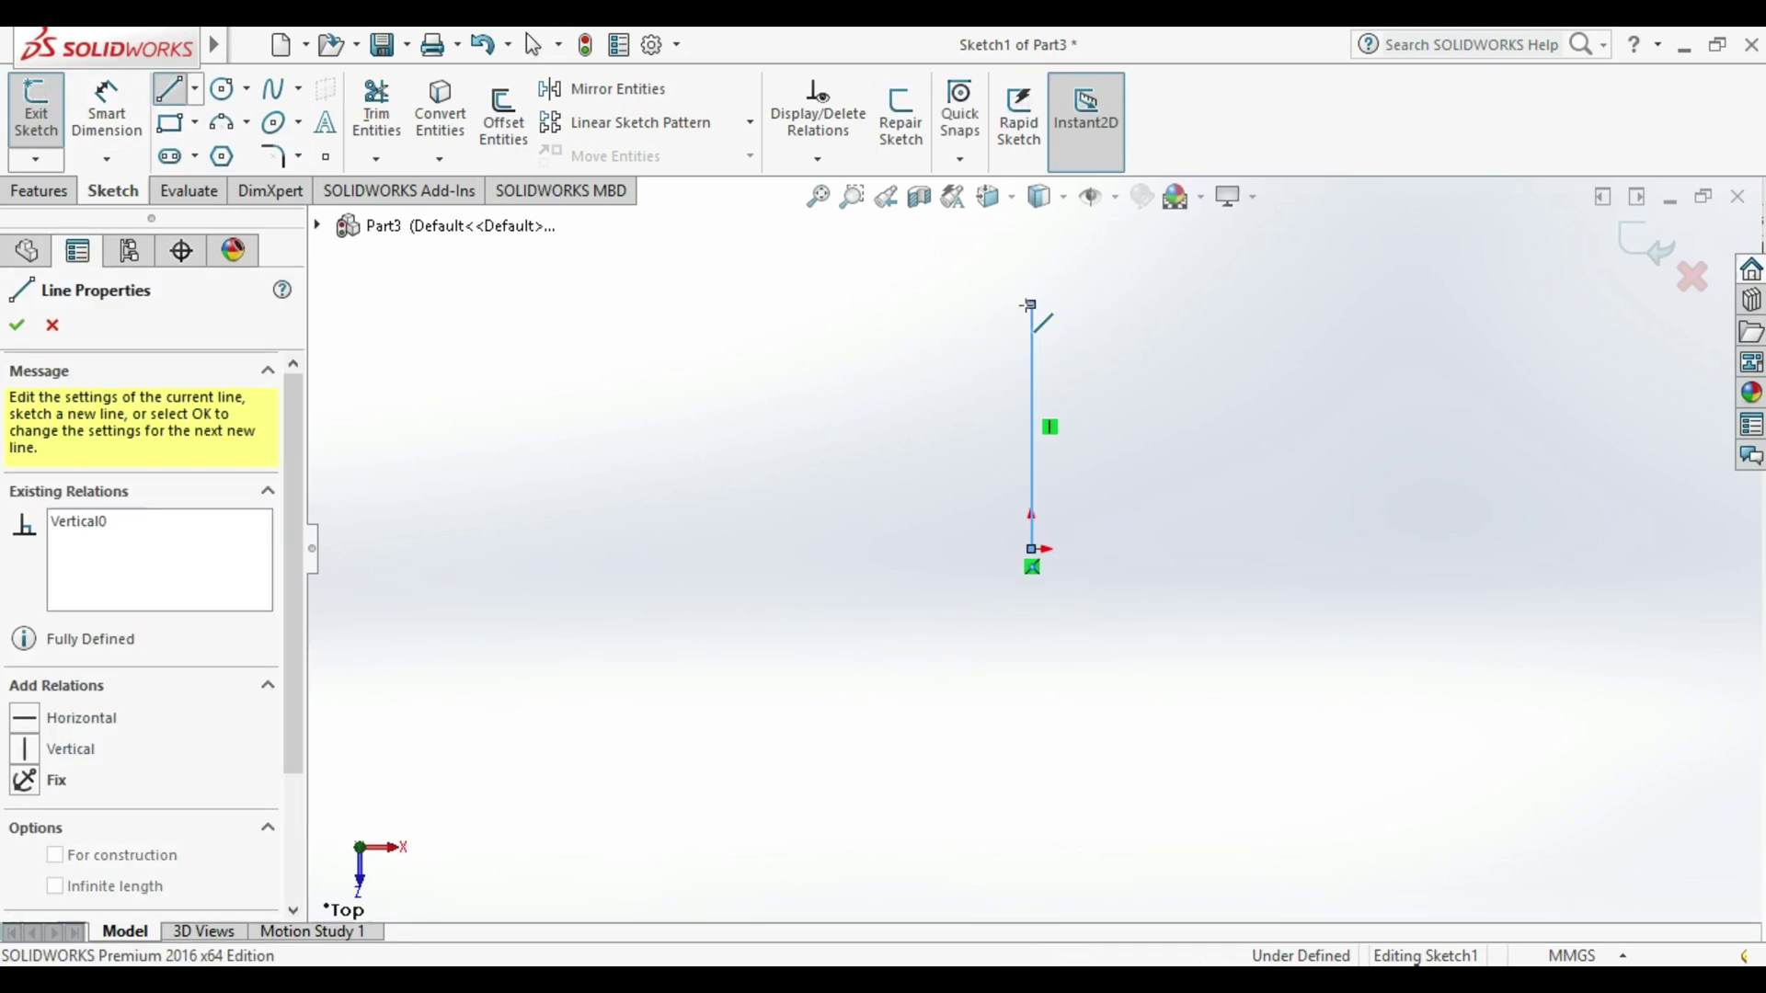
key(Escape)
key(Return)
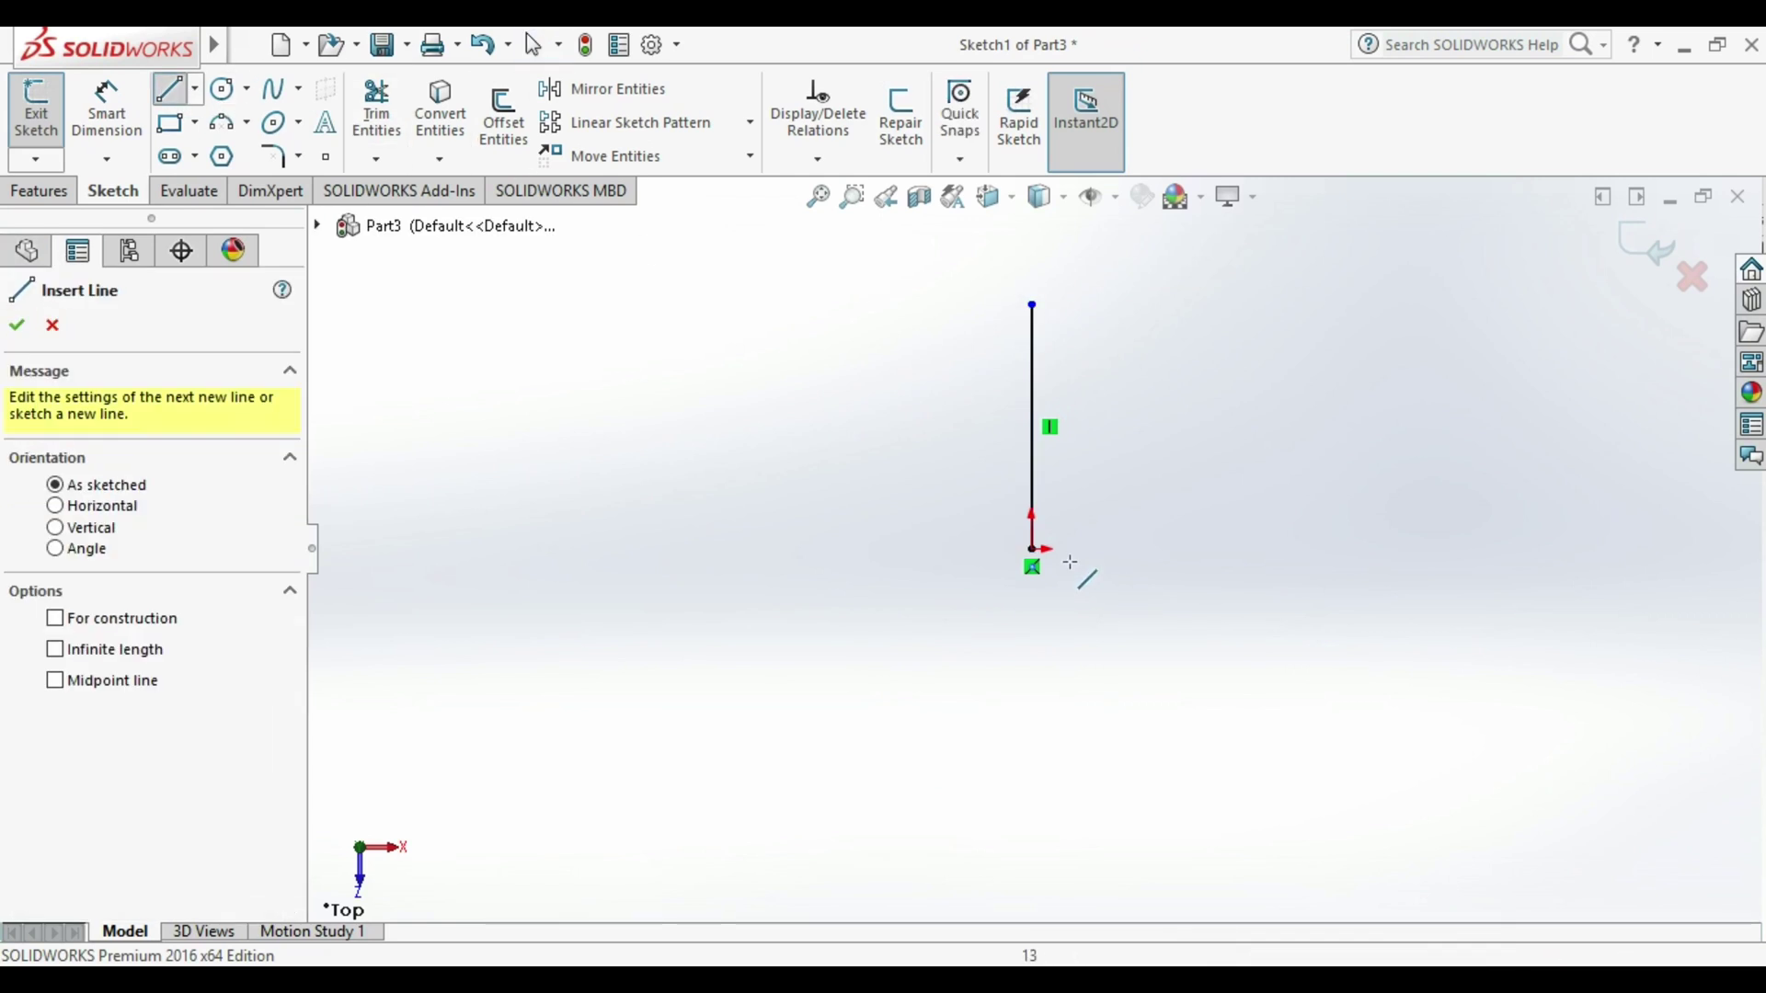
Draw a horizontal line leftward from the origin, roughly twice as long as the vertical line.
click(1032, 549)
click(492, 549)
key(Escape)
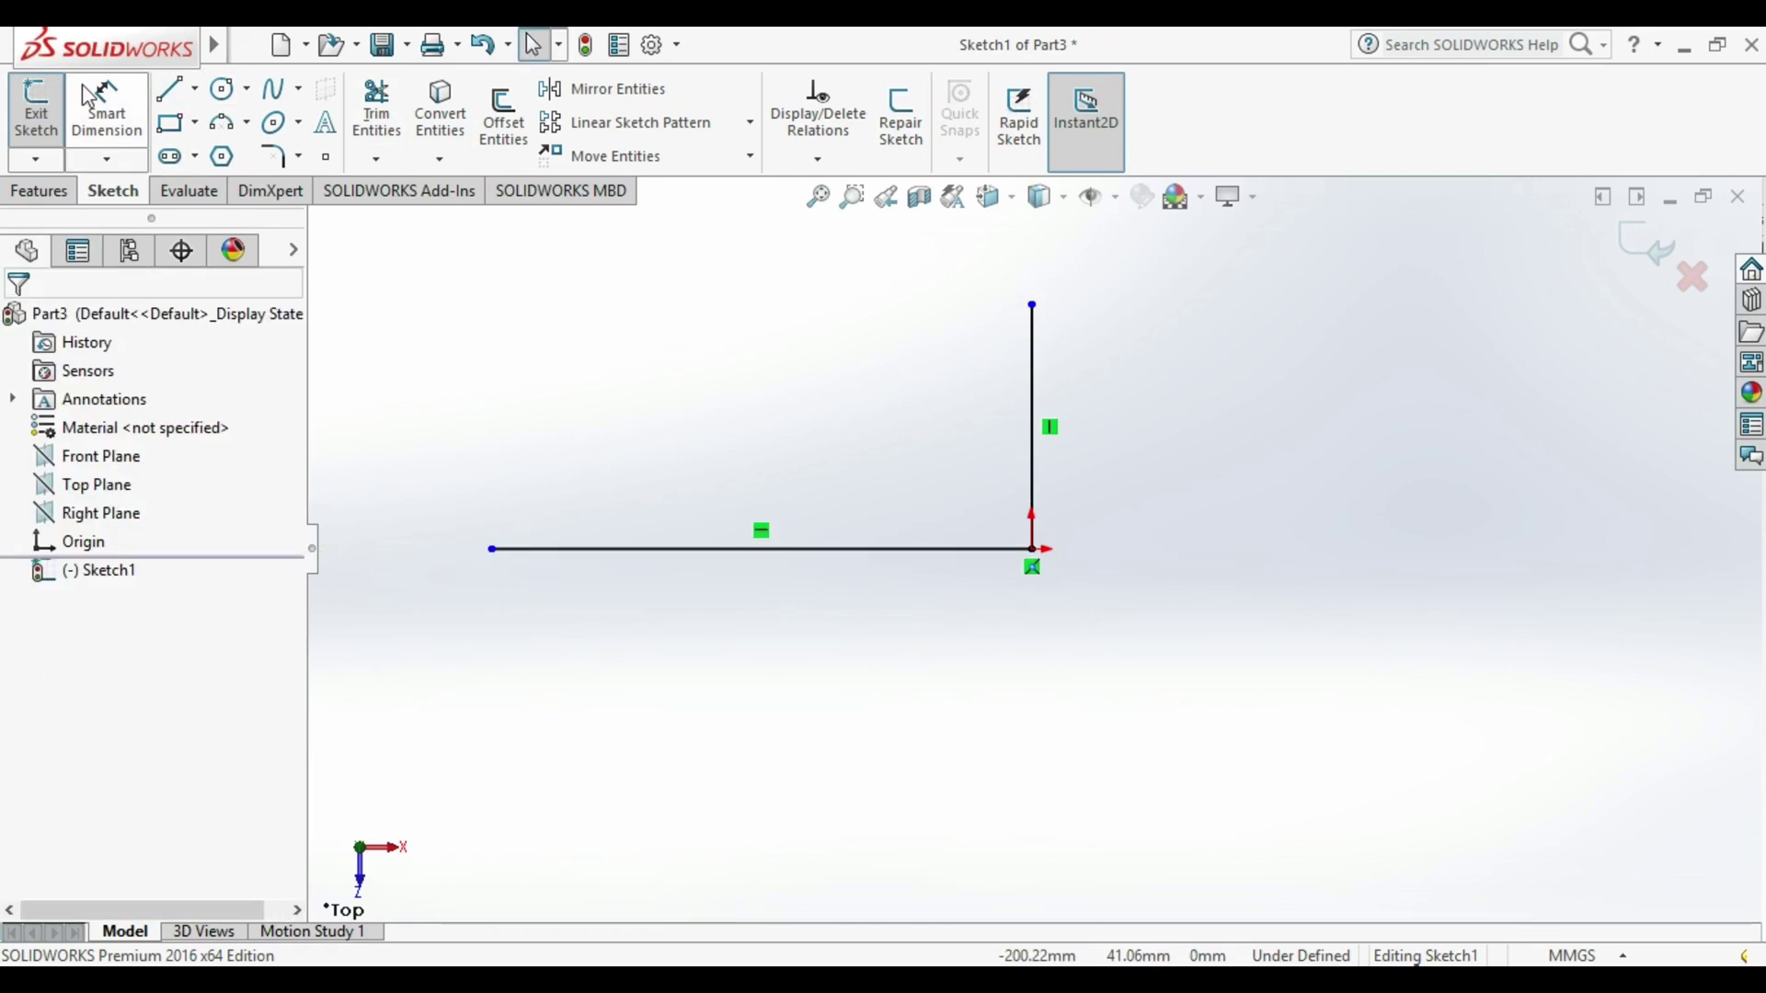
Dimension the vertical line at the origin with Smart Dimension and set its length to 42.33 mm.
click(107, 109)
click(1031, 432)
click(1133, 427)
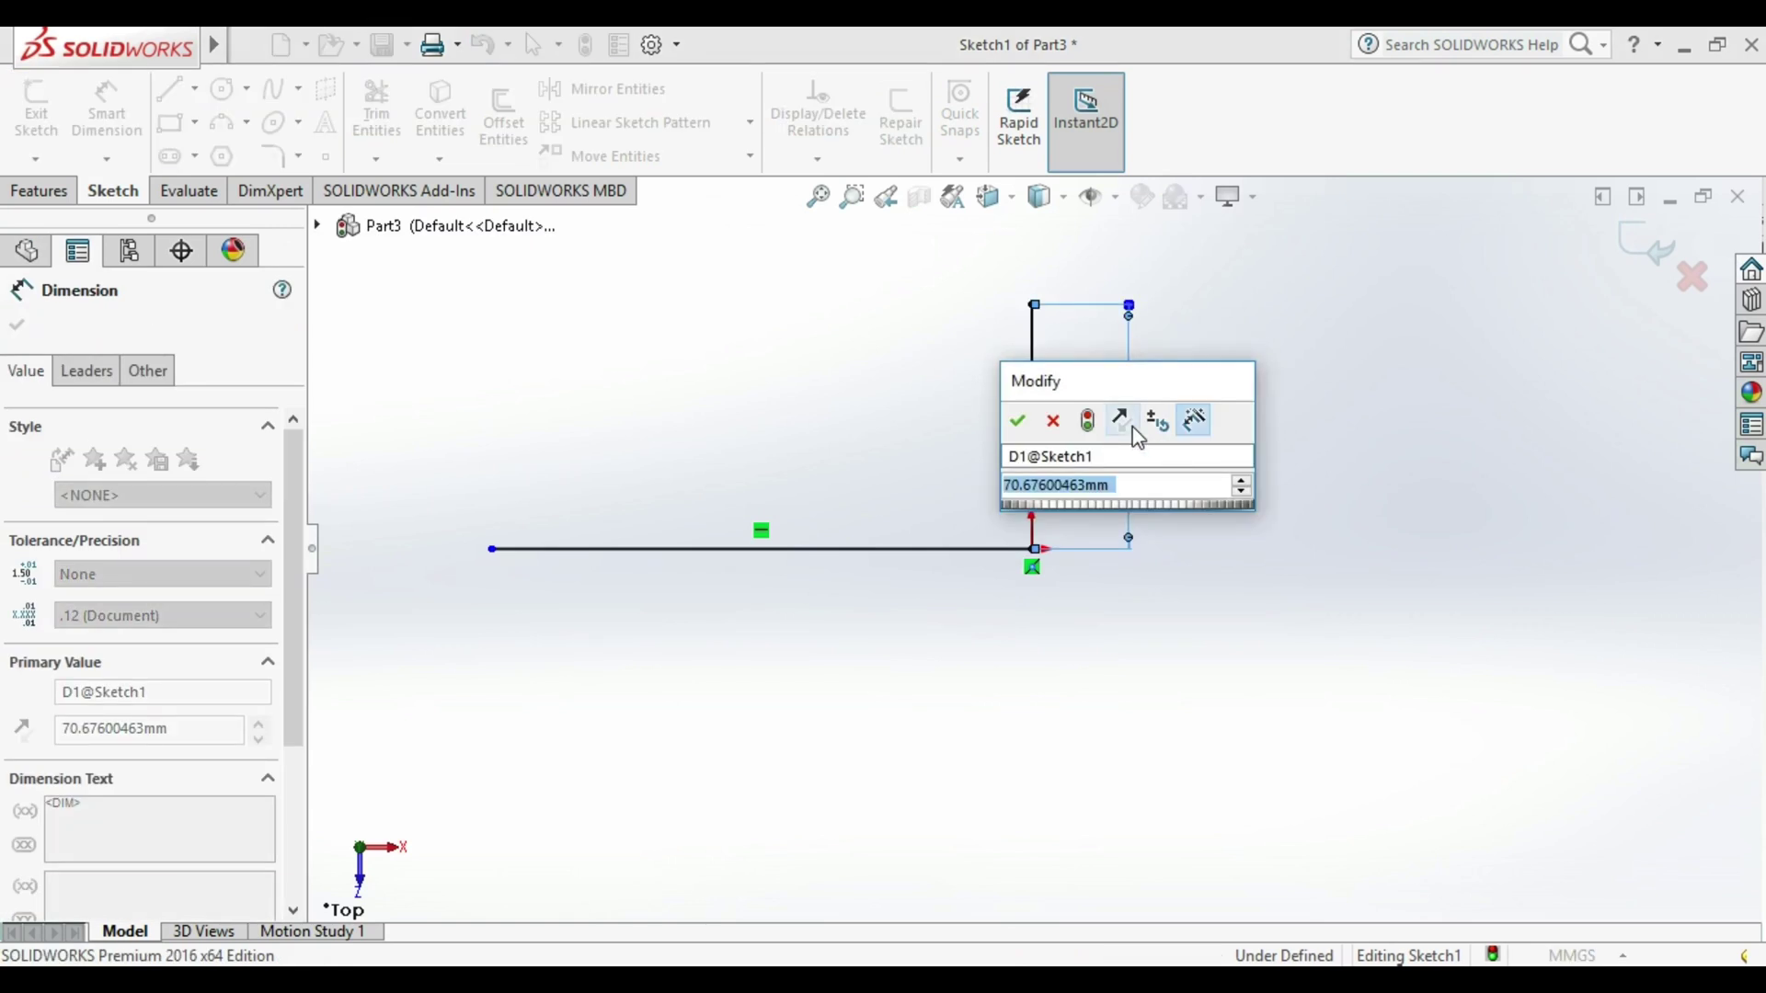
text(42.33)
key(Return)
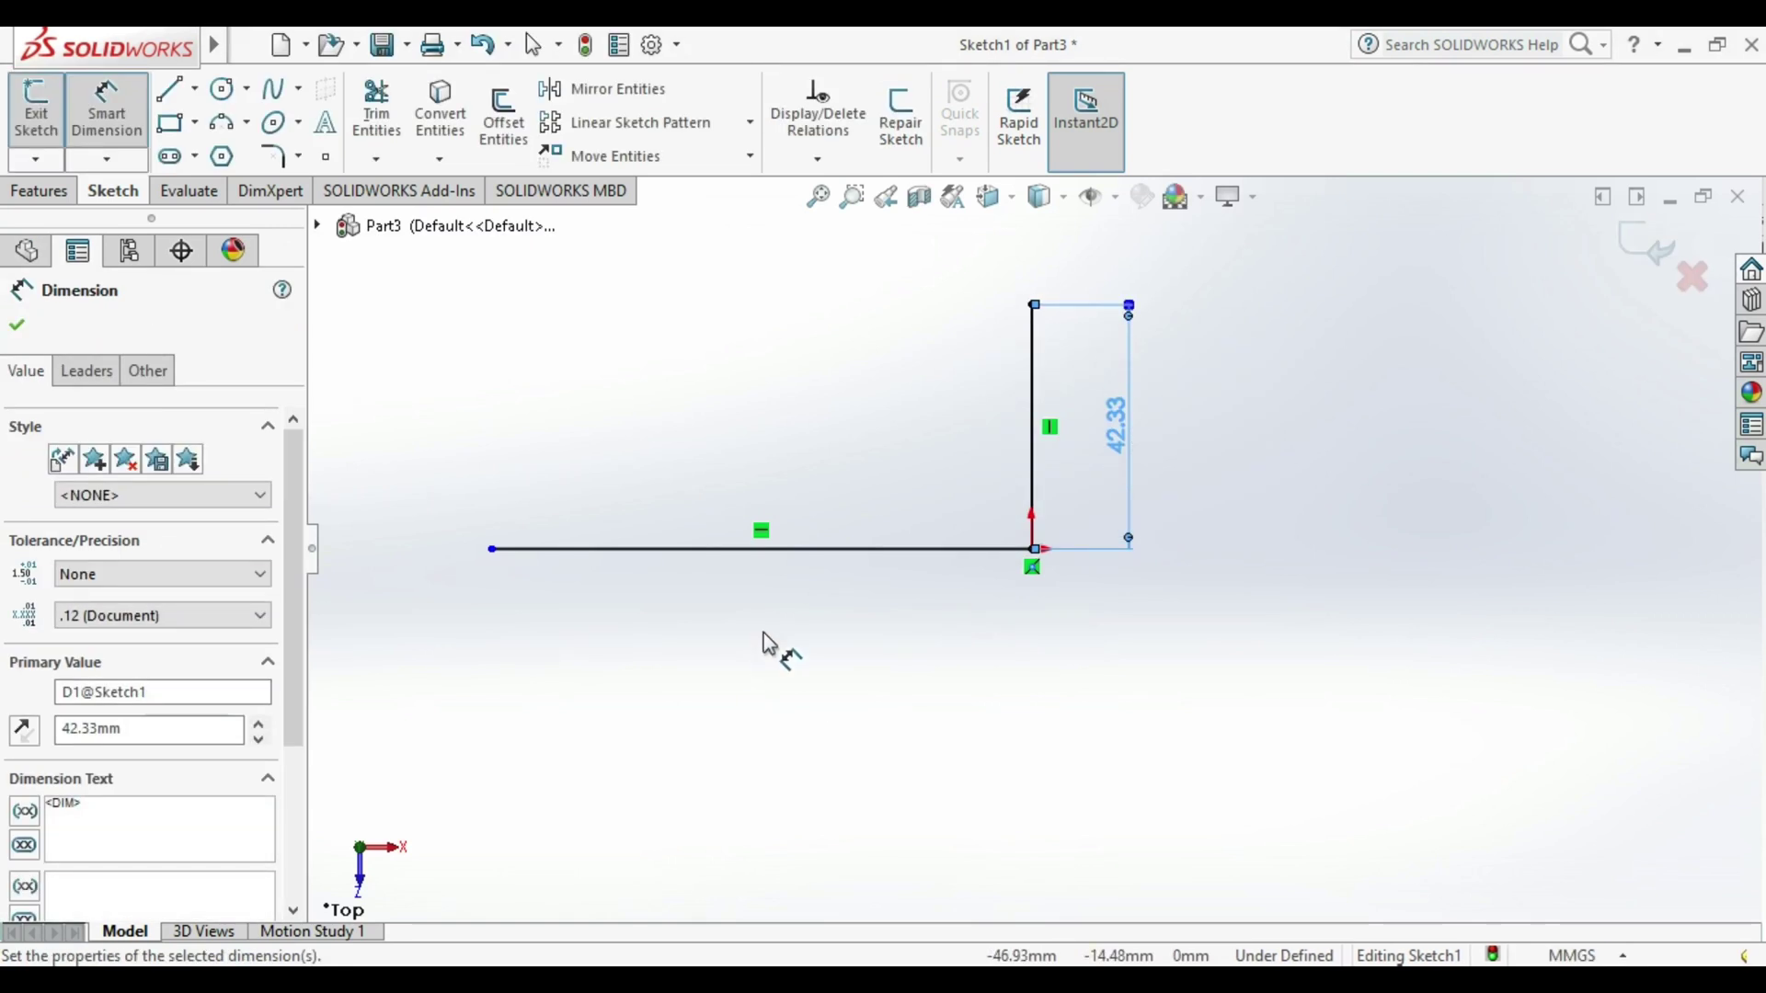
Dimension the horizontal base line below the sketch and set its length to 16.92 mm.
click(752, 550)
click(741, 651)
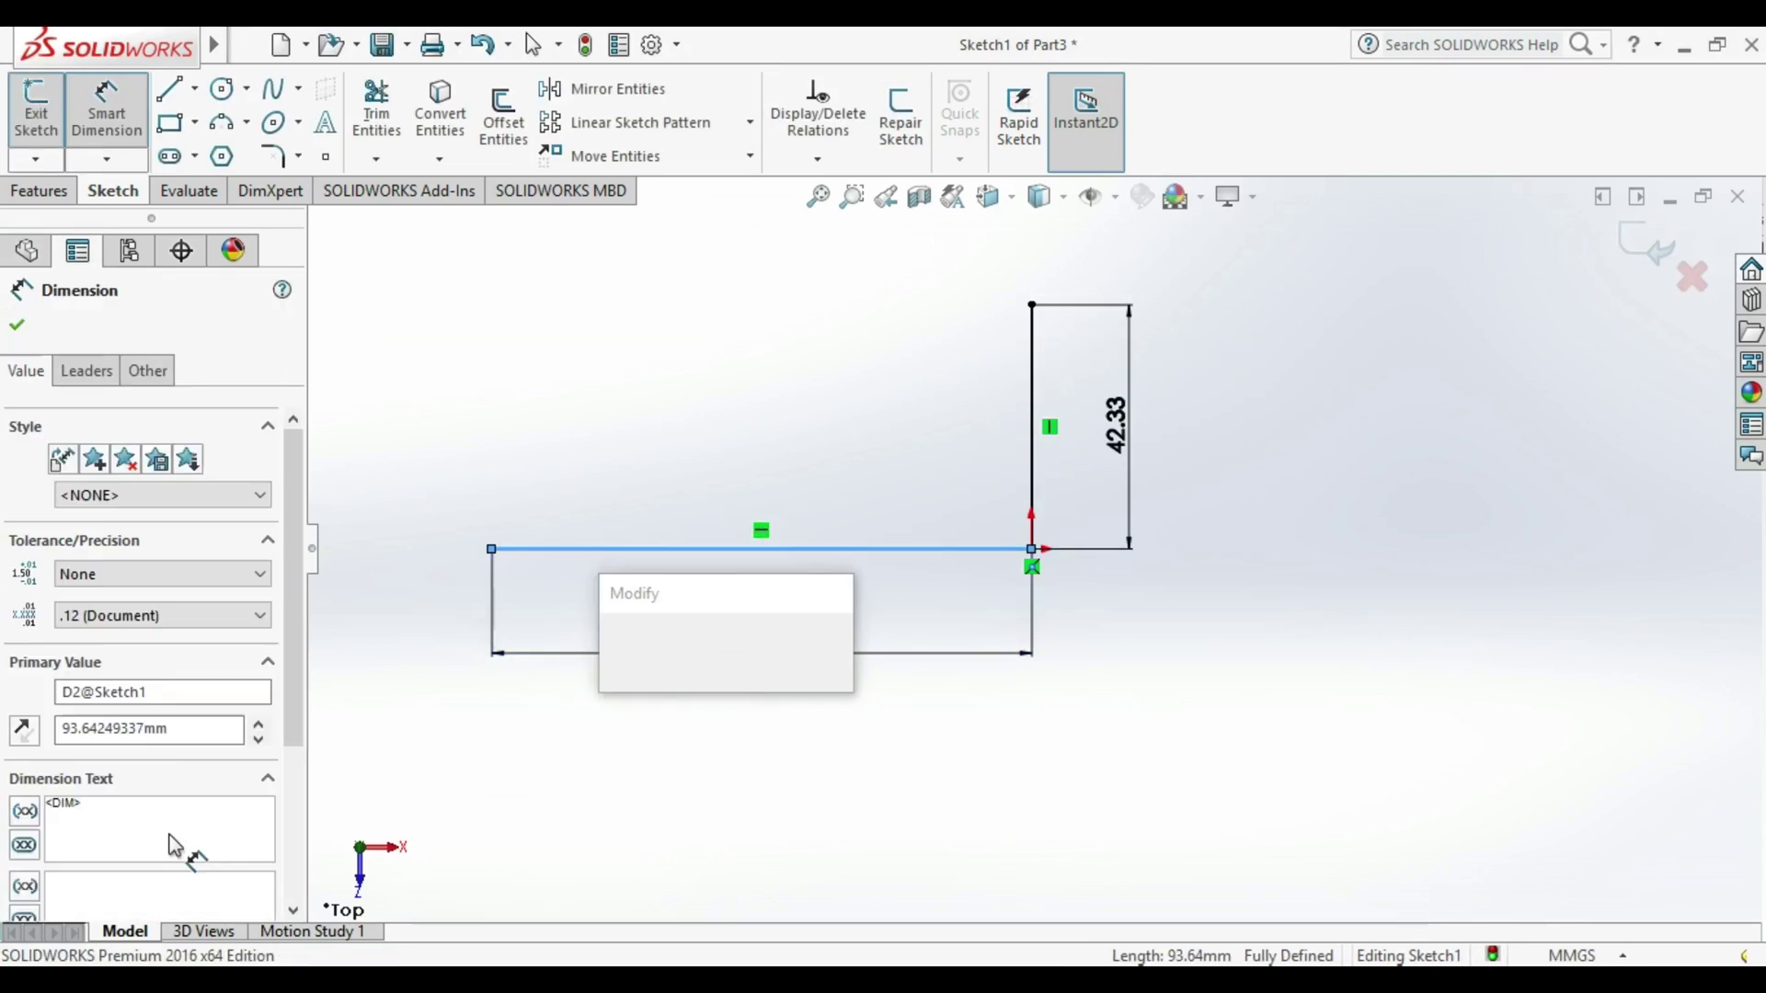
text(16.92)
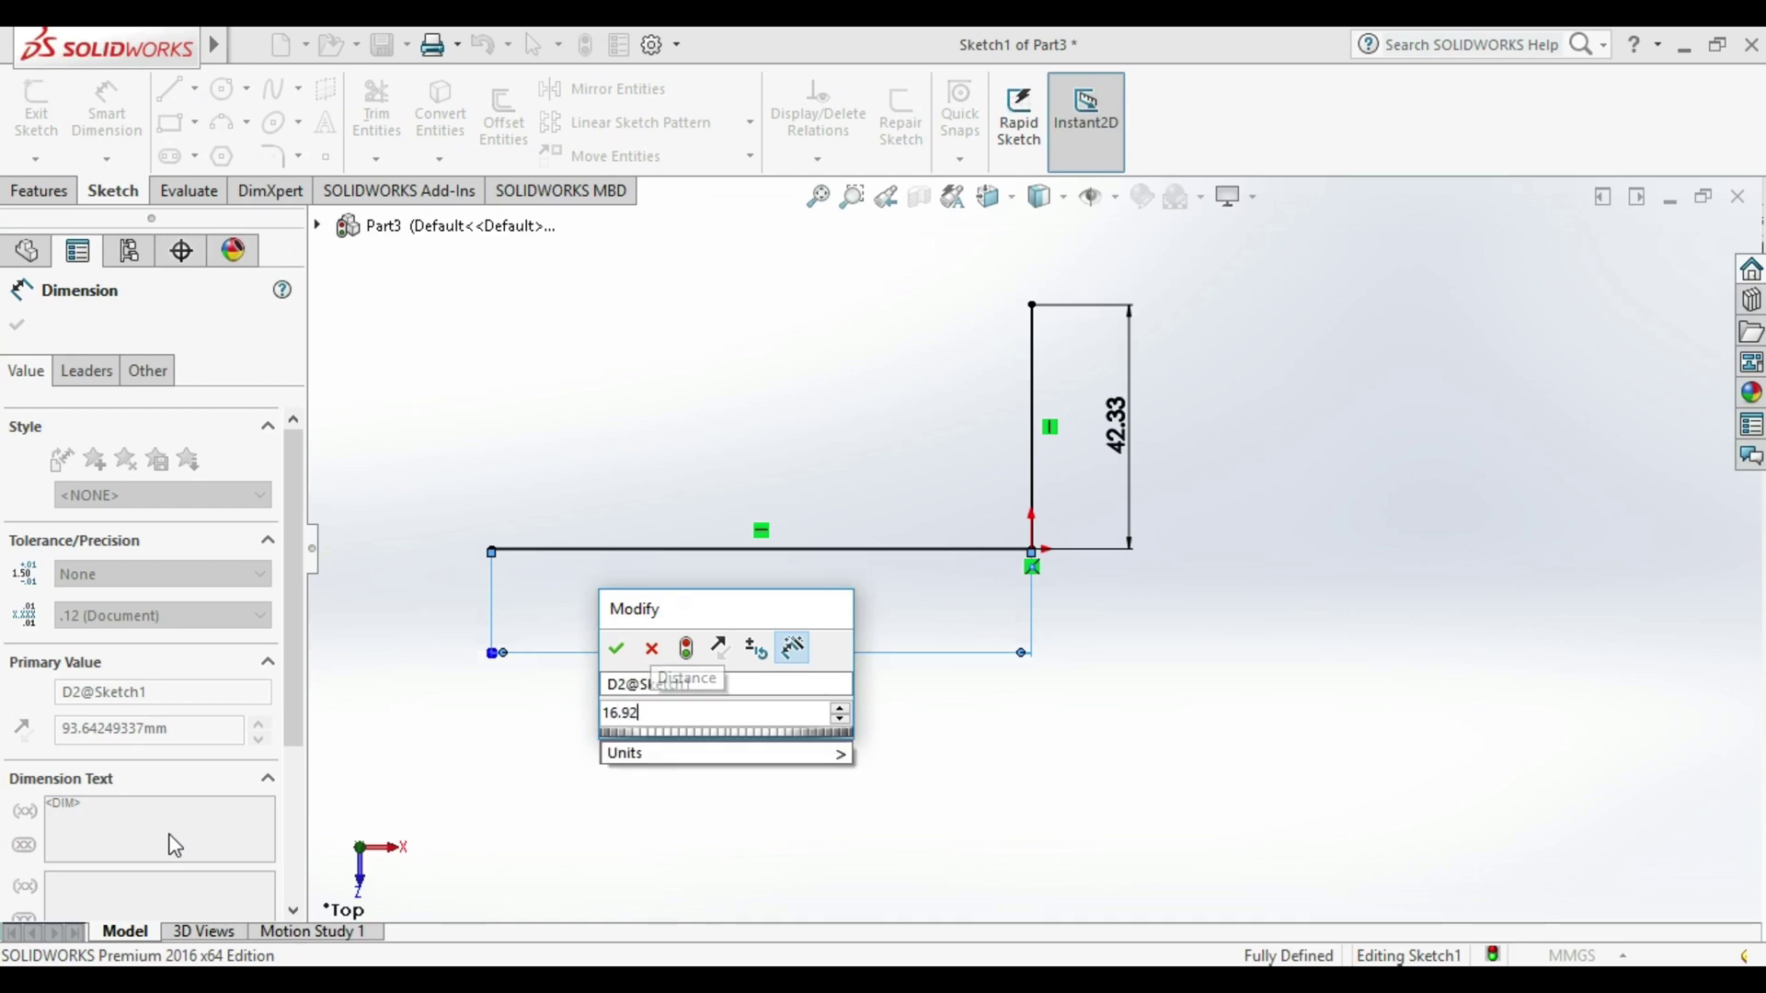
key(Return)
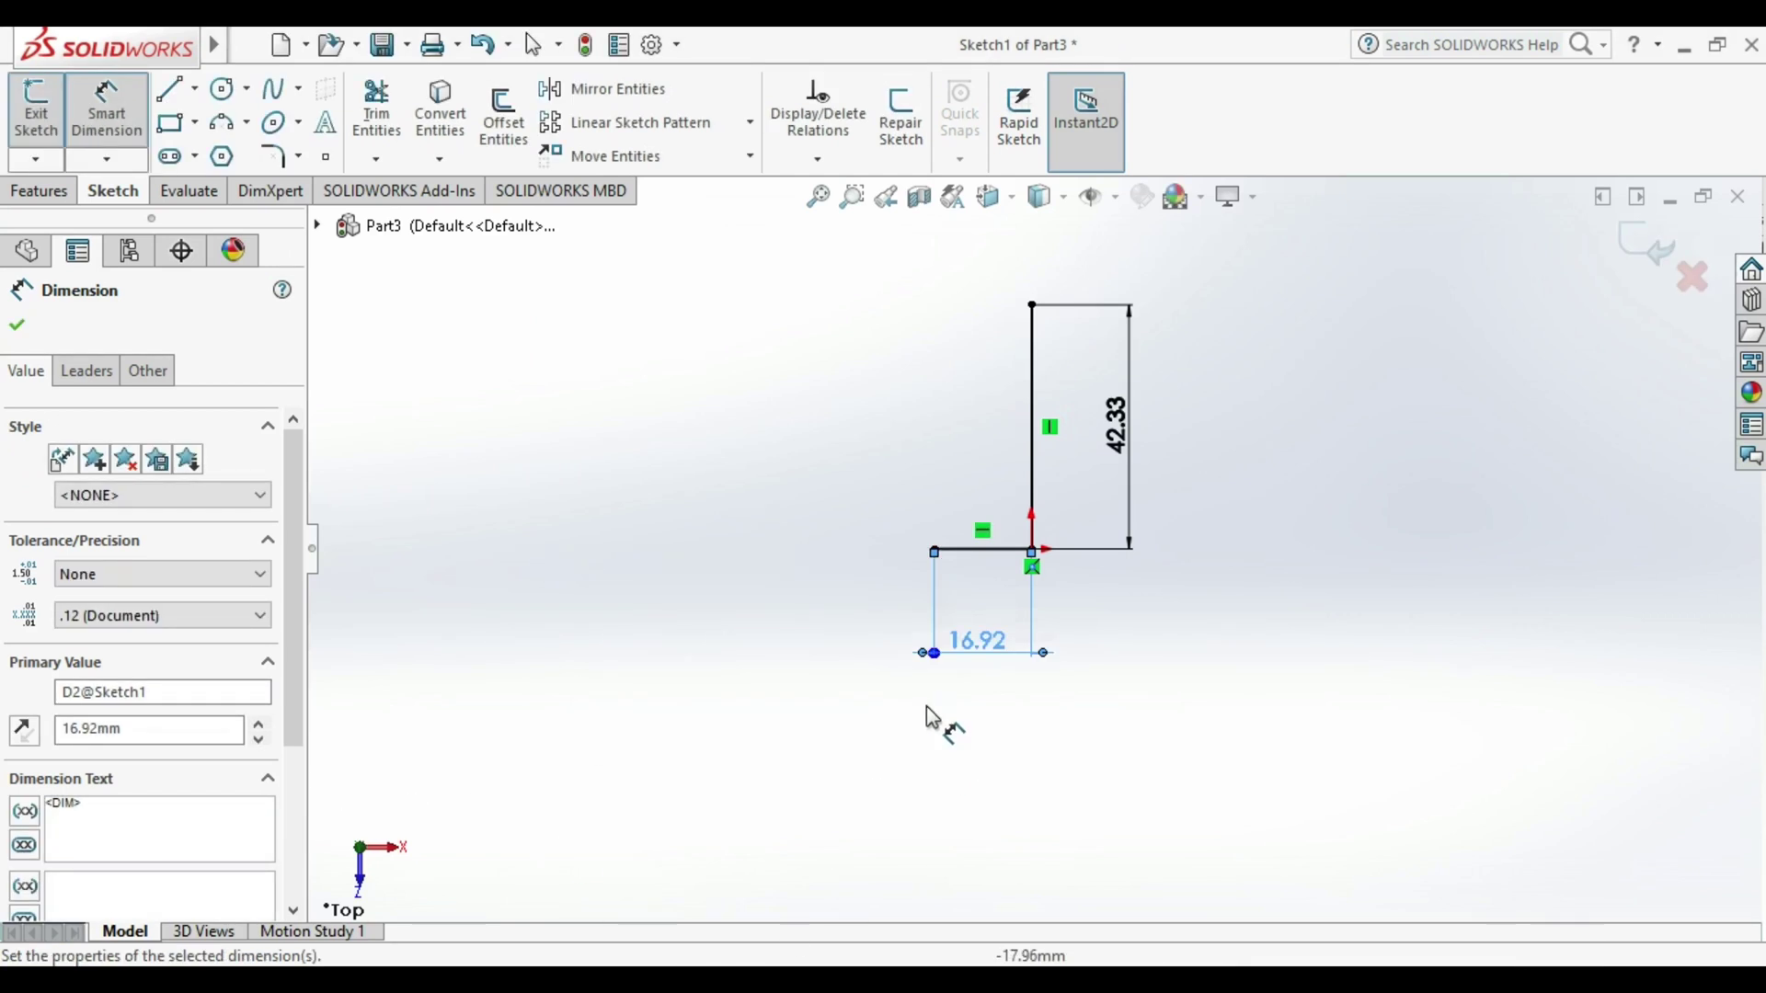
Draw a vertical line about 27 mm long upward from the left end of the base line.
click(170, 89)
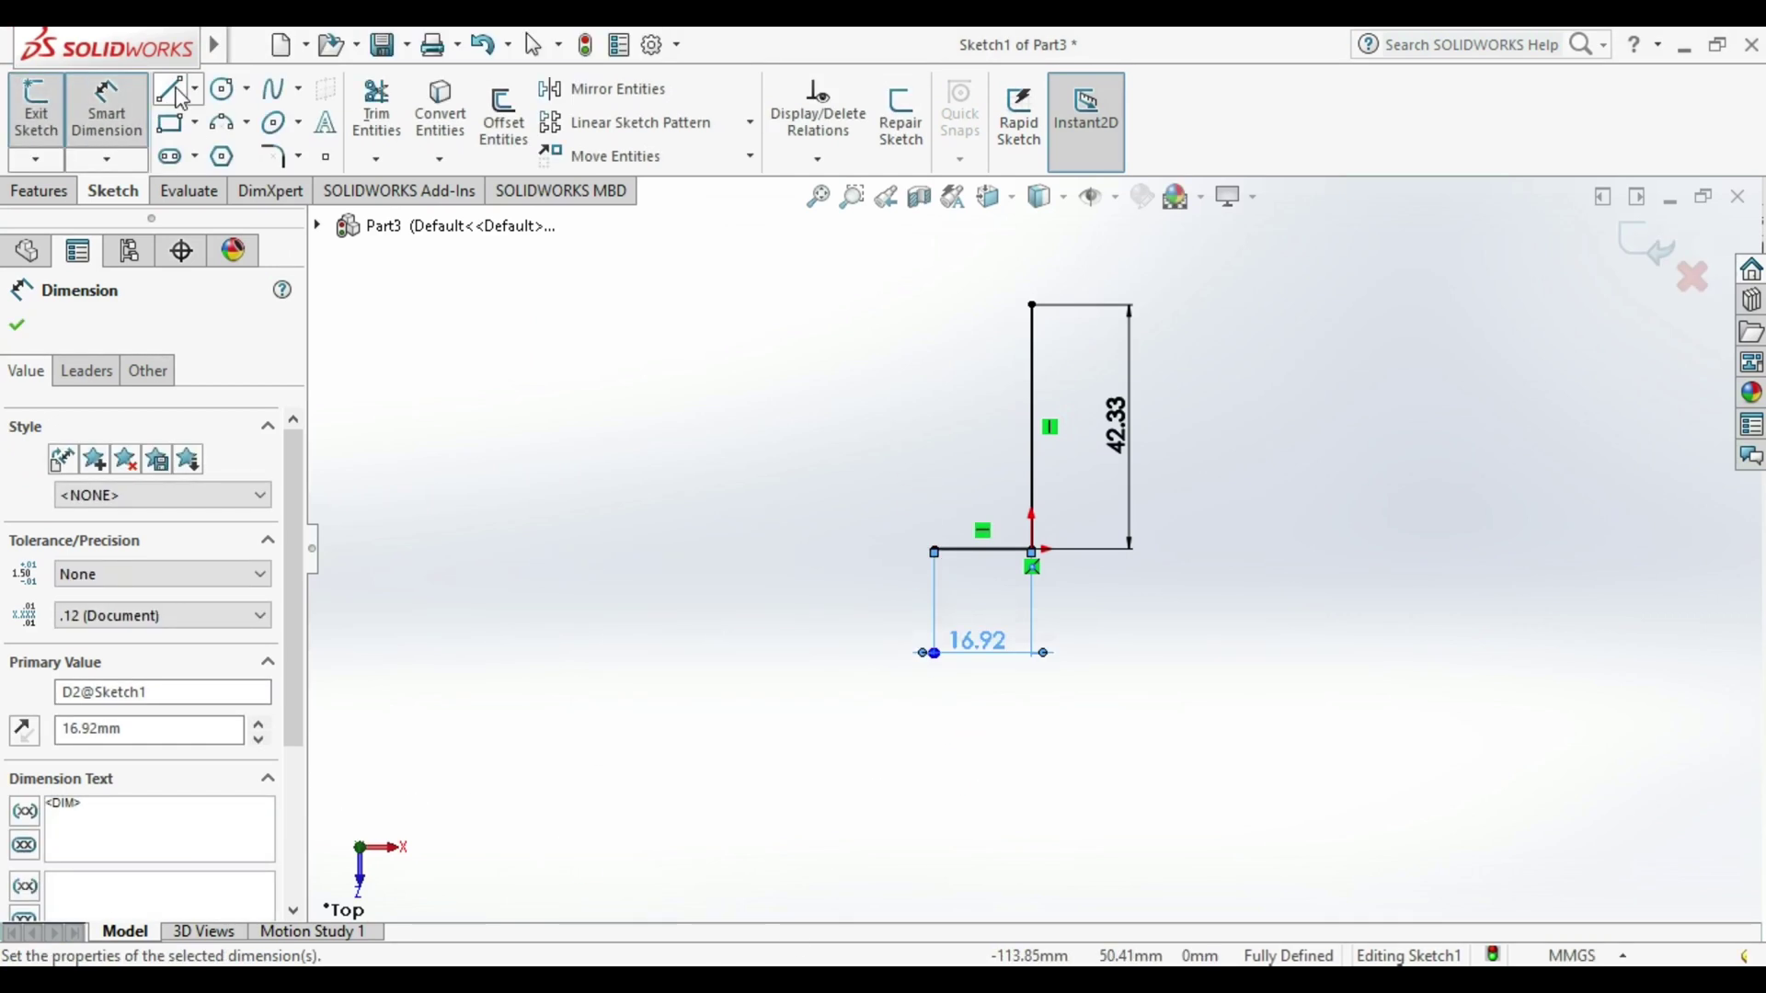
click(935, 549)
click(934, 391)
key(Escape)
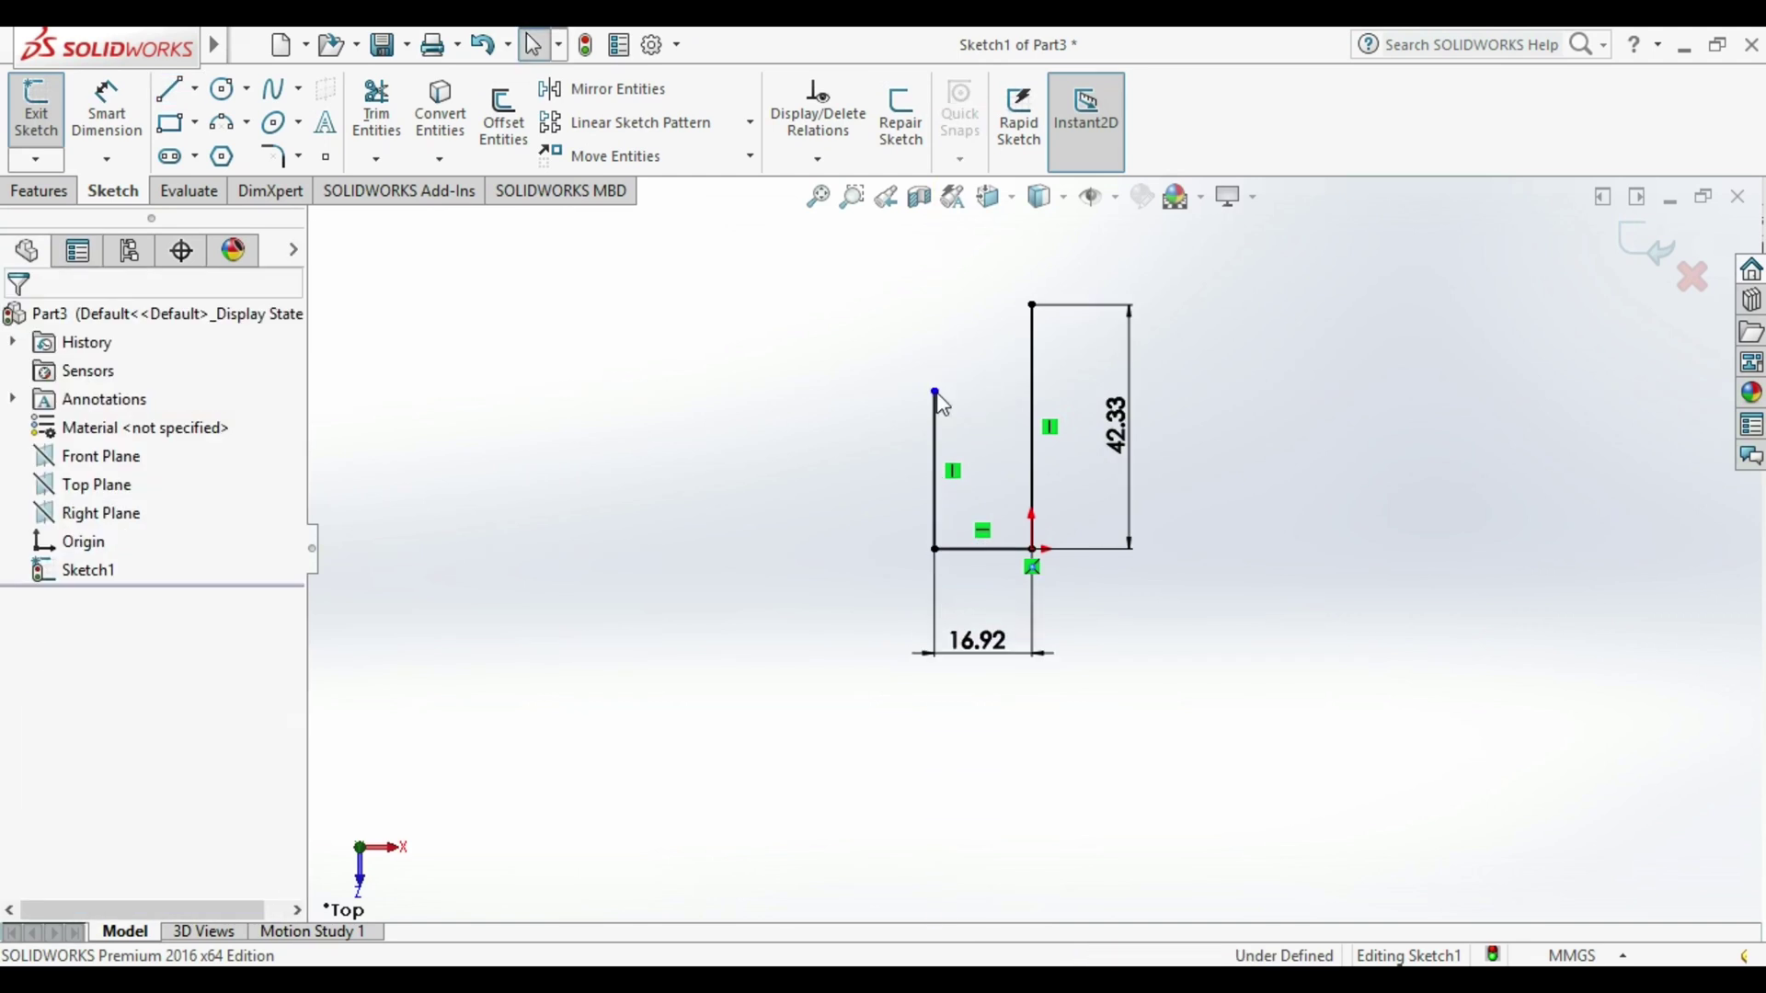
Dimension the left vertical line and set its length to 21.70 mm.
click(117, 121)
click(935, 466)
click(872, 458)
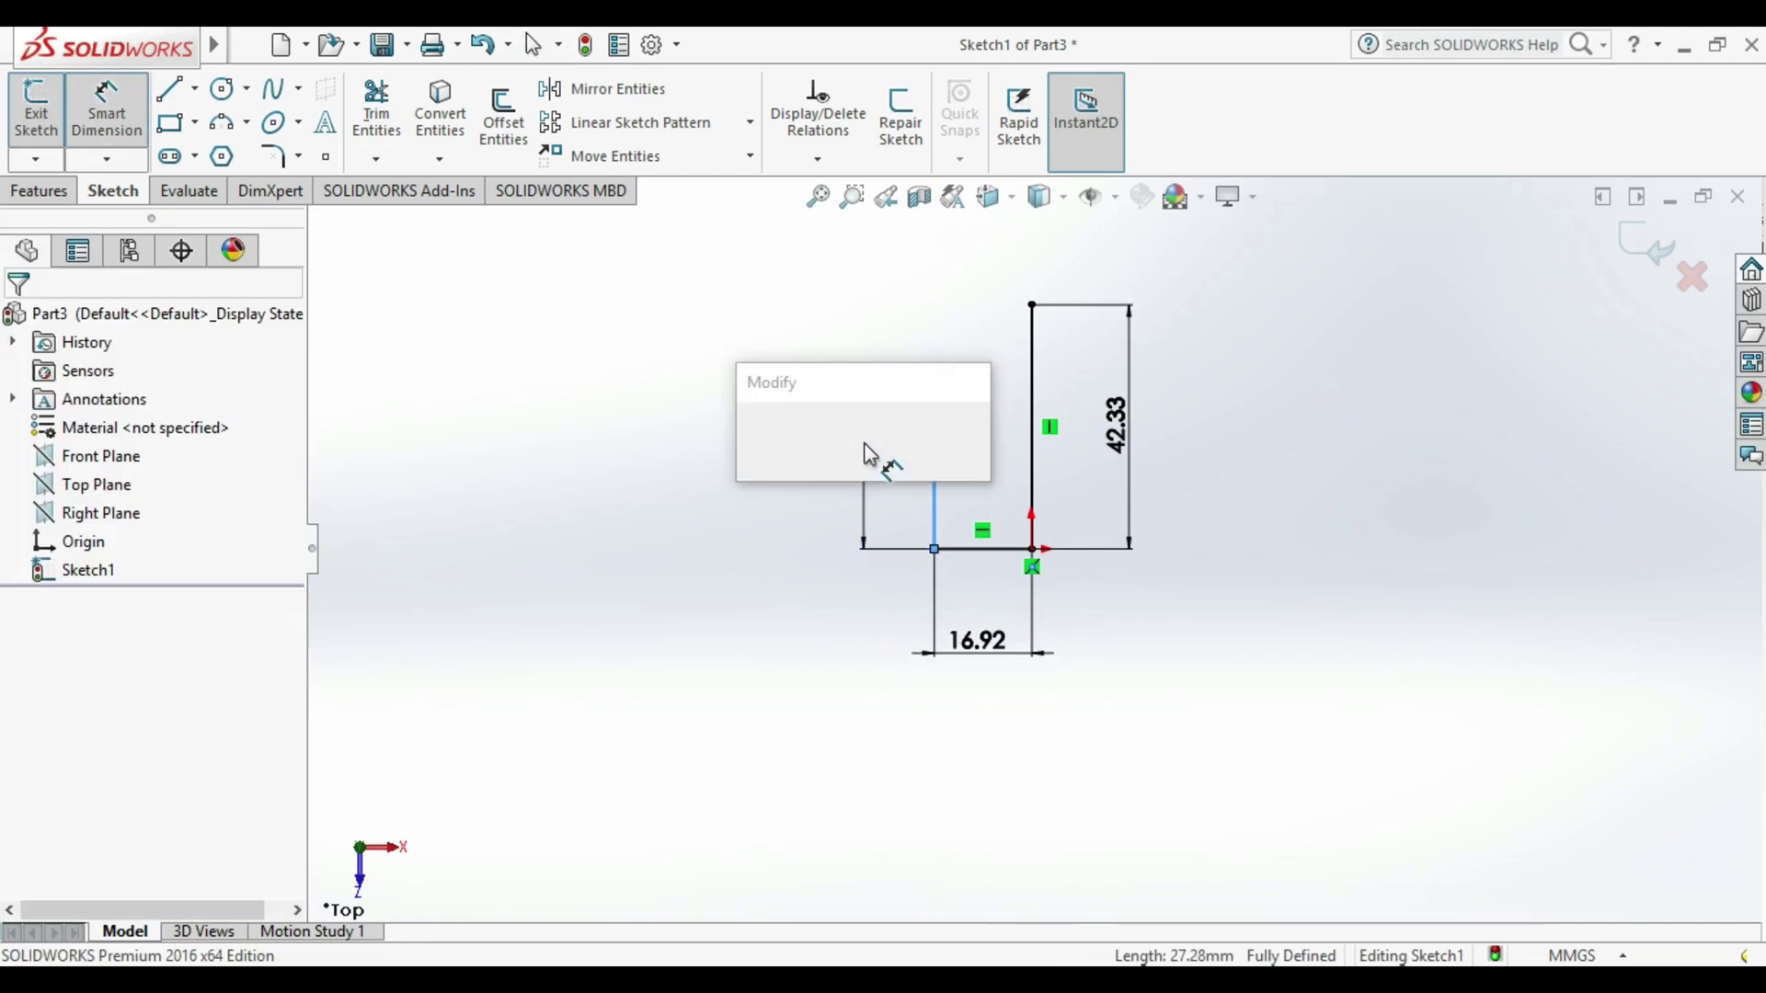
text(21.70)
key(Return)
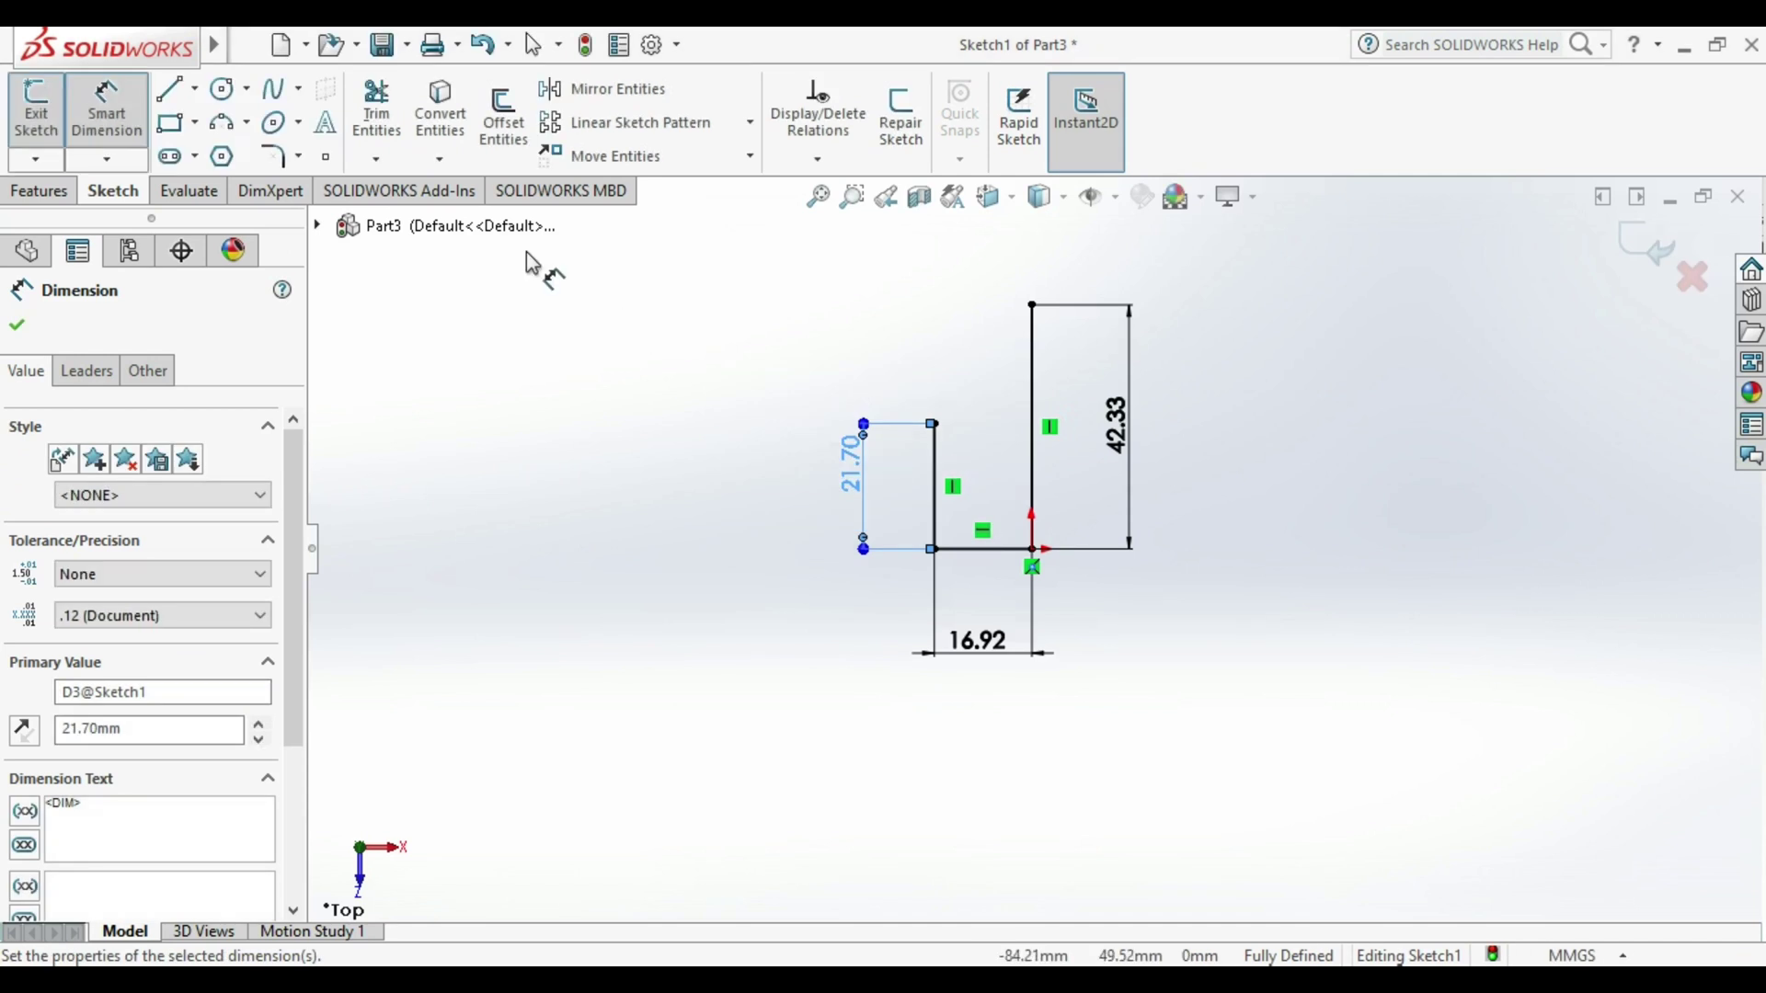
Draw a vertical line about 16.5 mm long upward from the base line, between the two existing verticals.
click(168, 89)
click(967, 549)
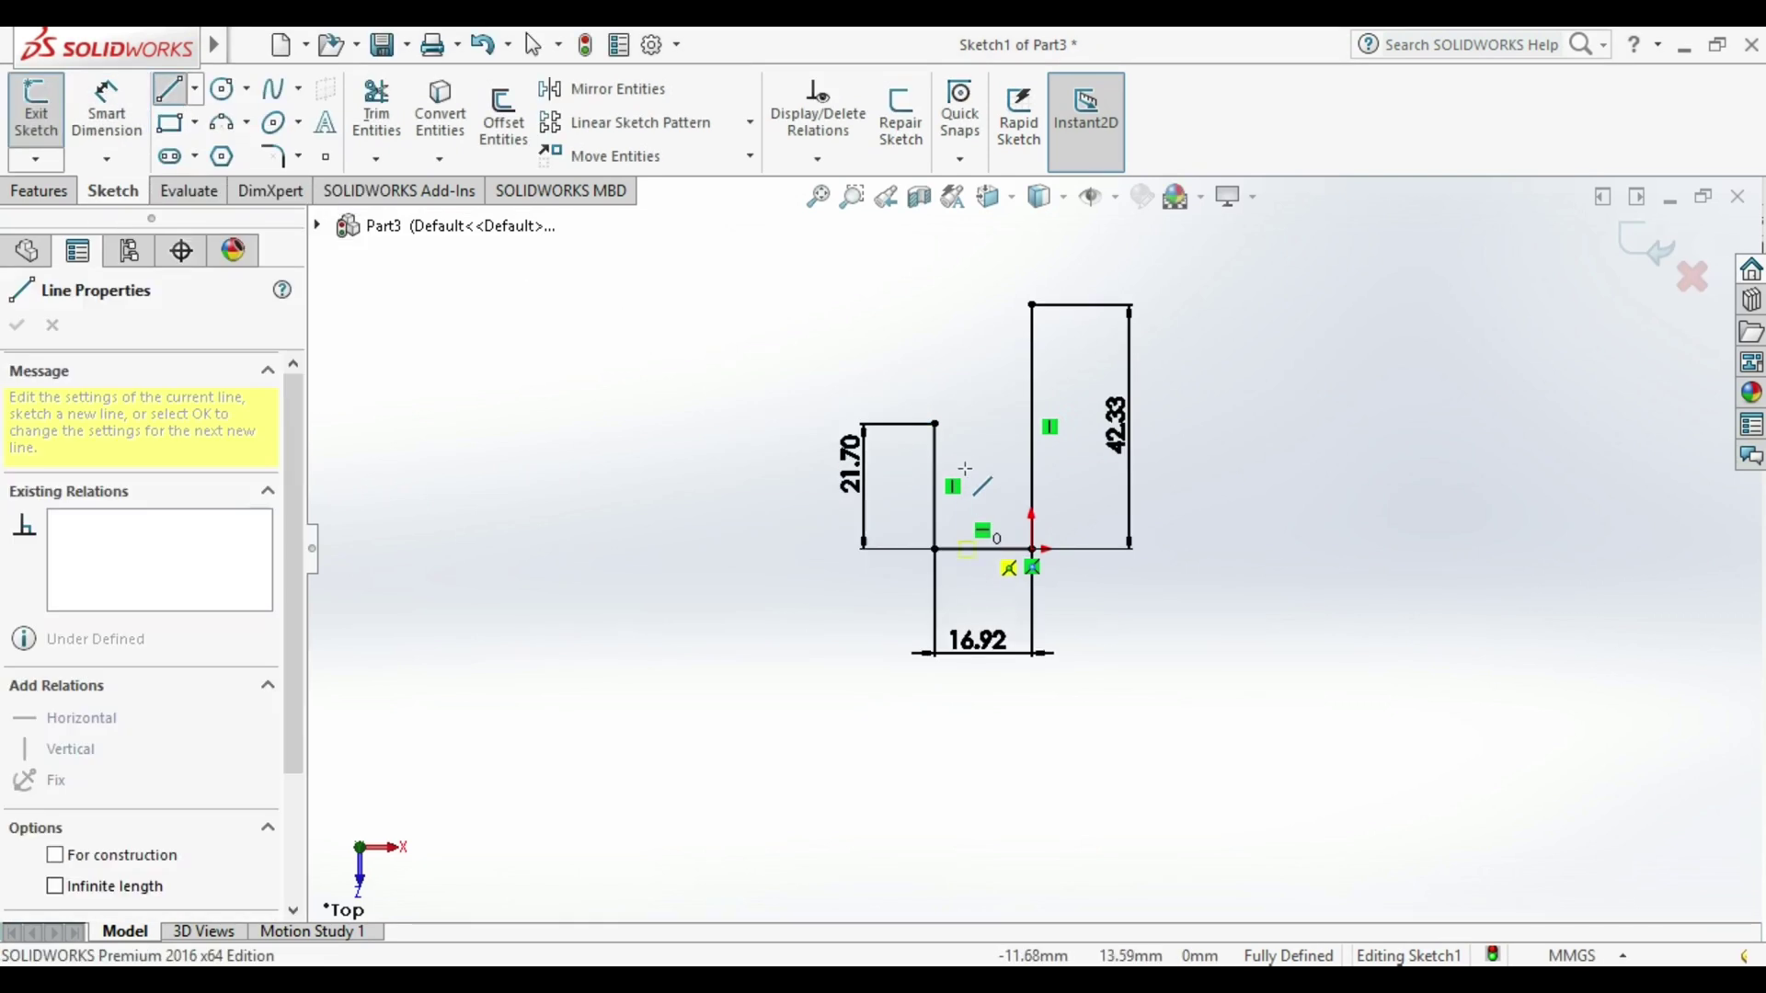
click(966, 454)
Dimension the inner vertical line and set its length to 14.82 mm.
click(107, 110)
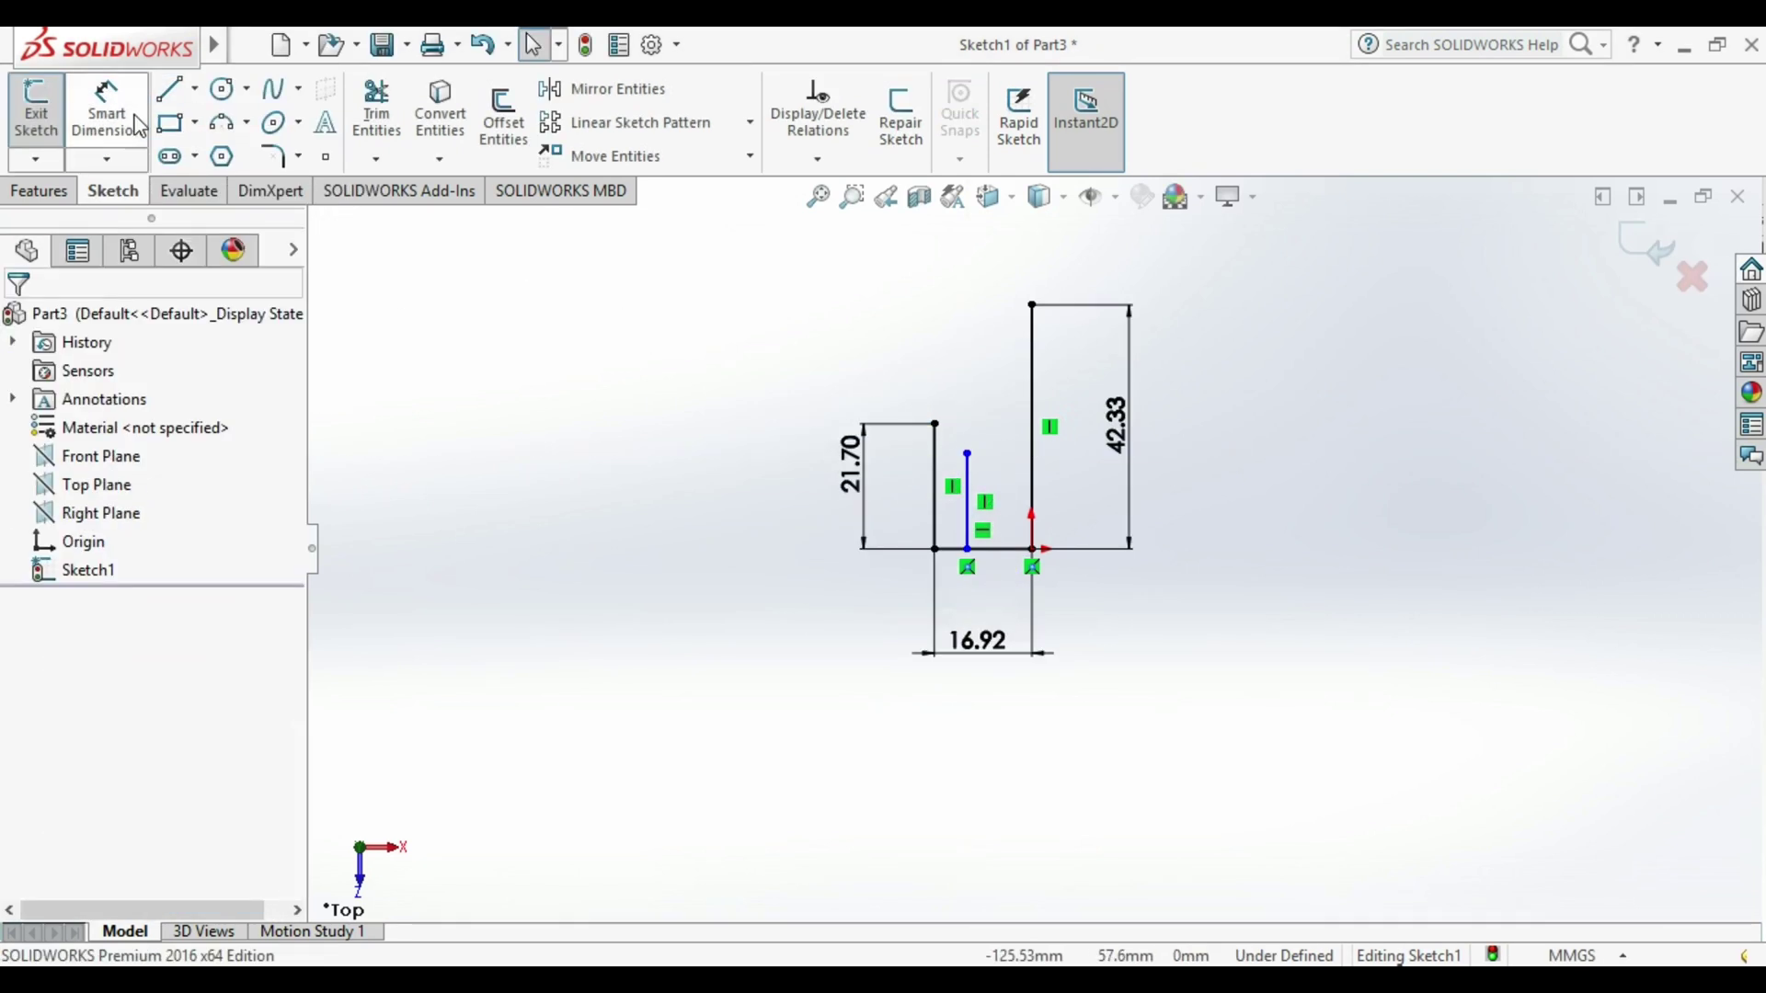
click(967, 502)
click(1004, 488)
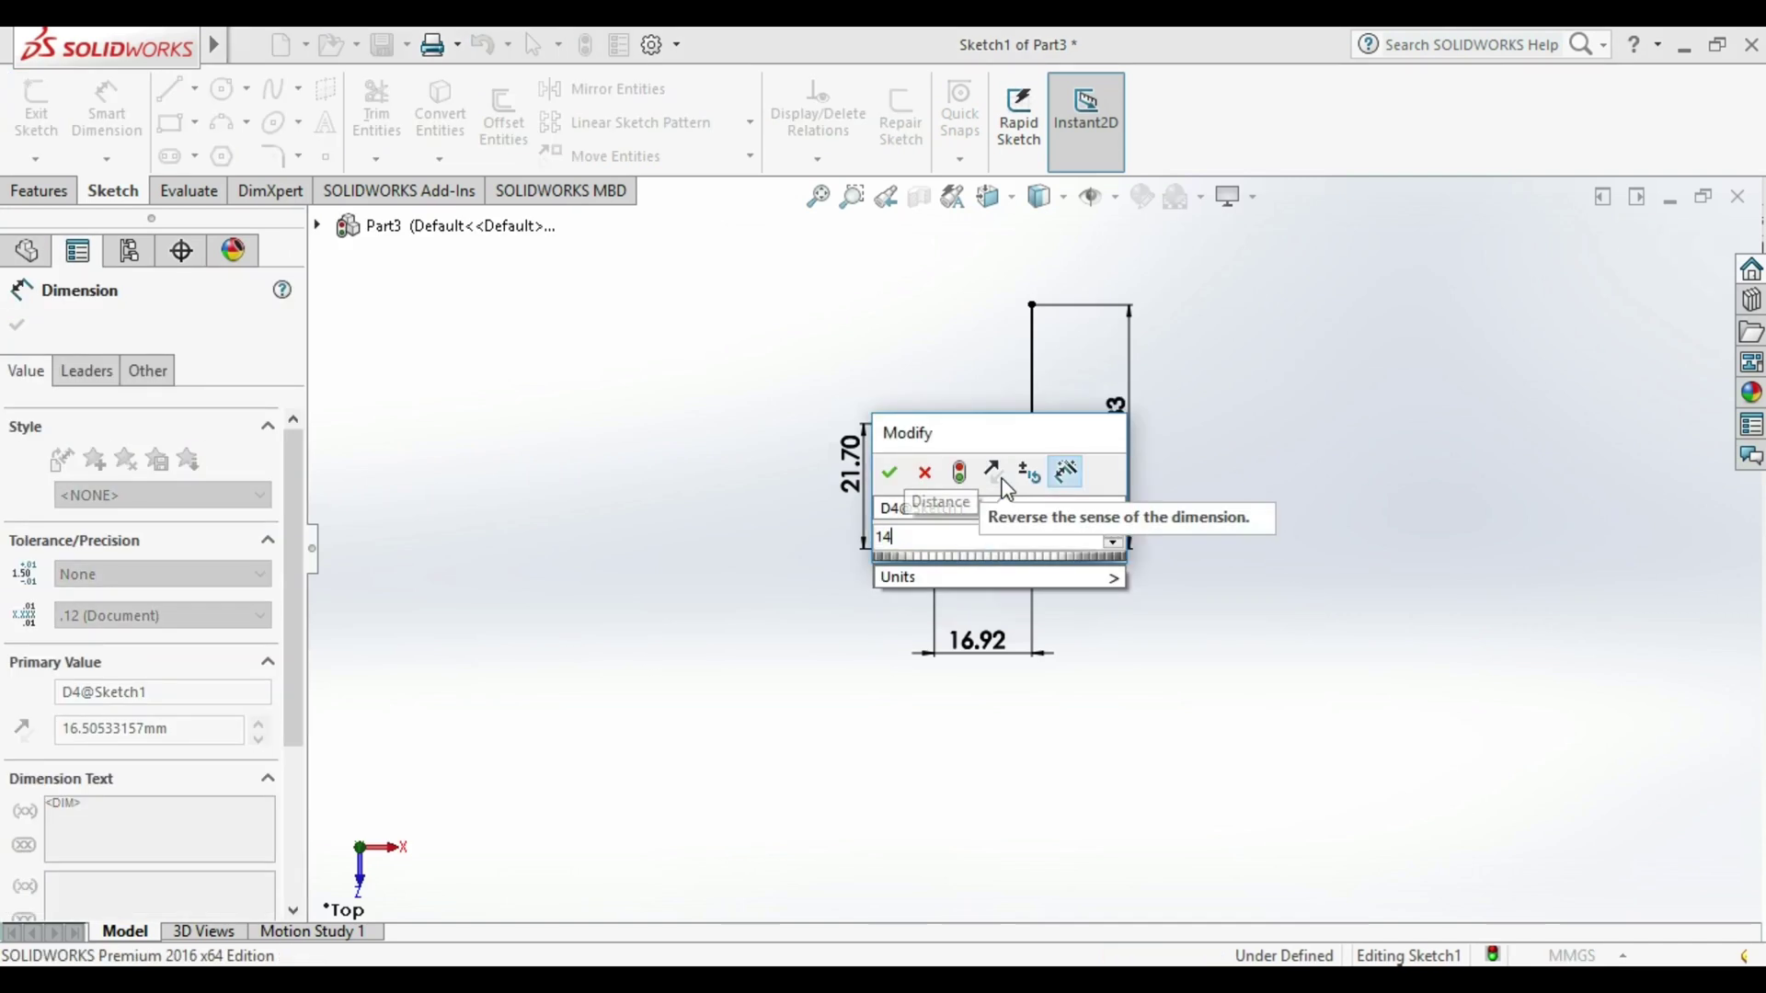
text(14.82)
key(Return)
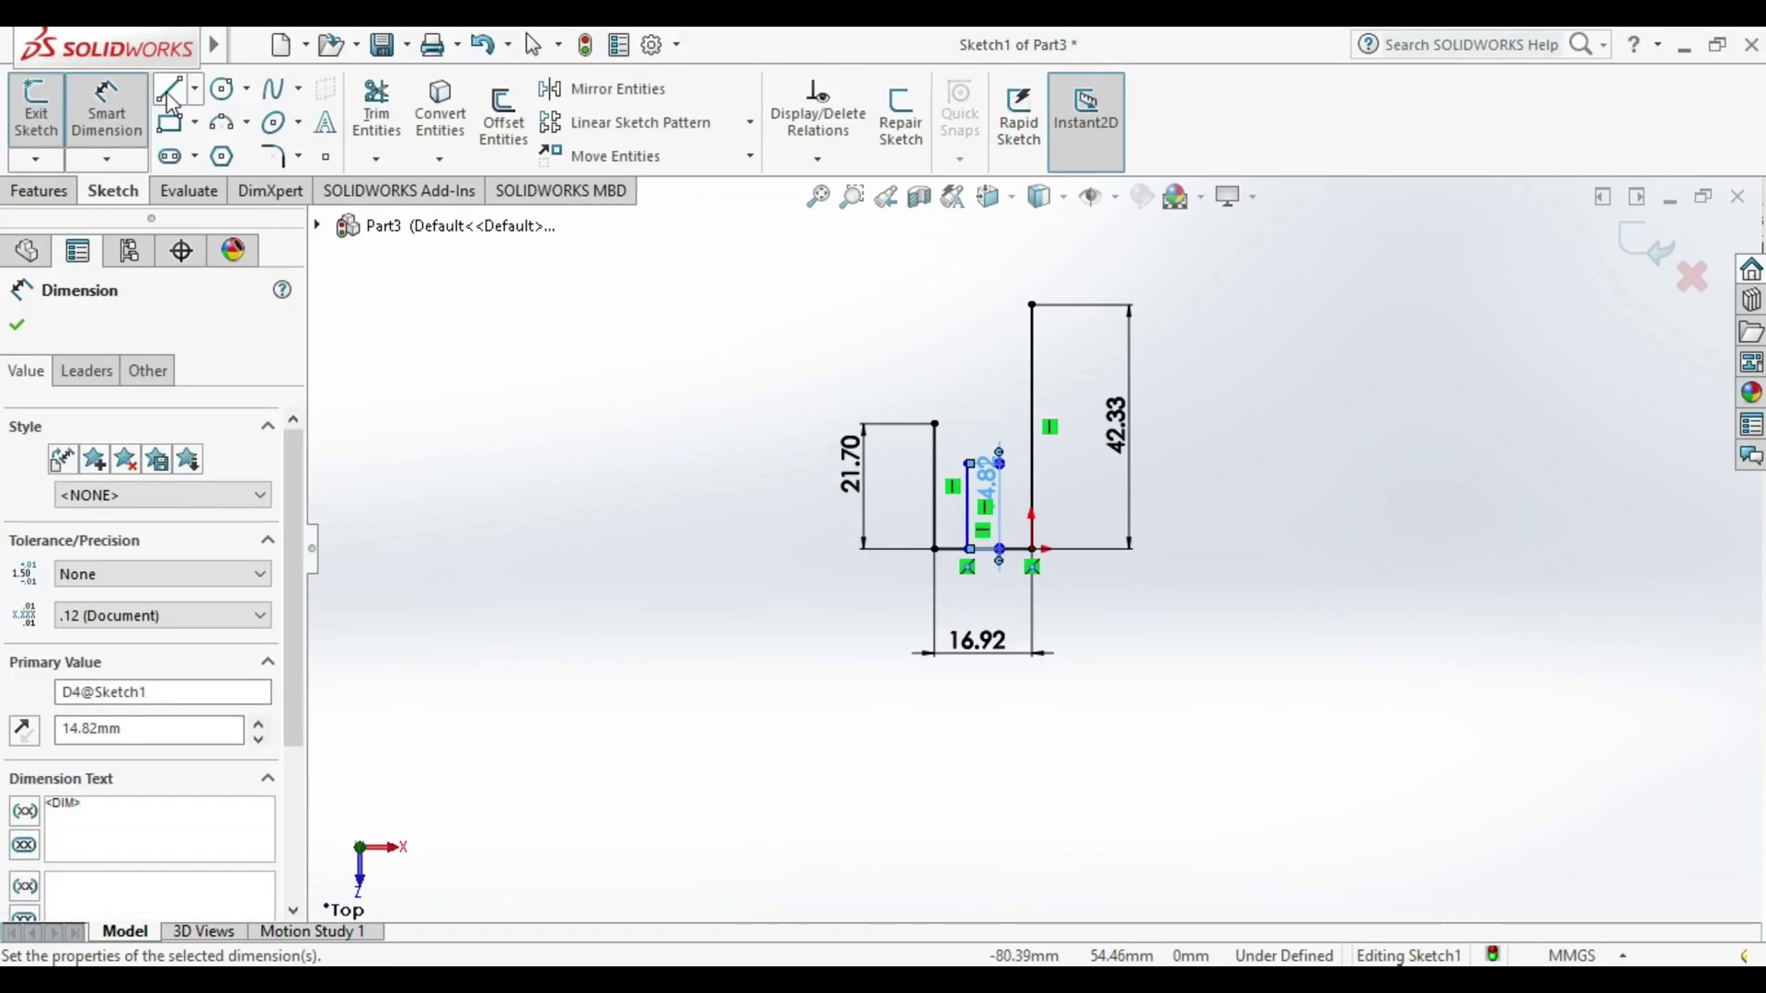
key(Escape)
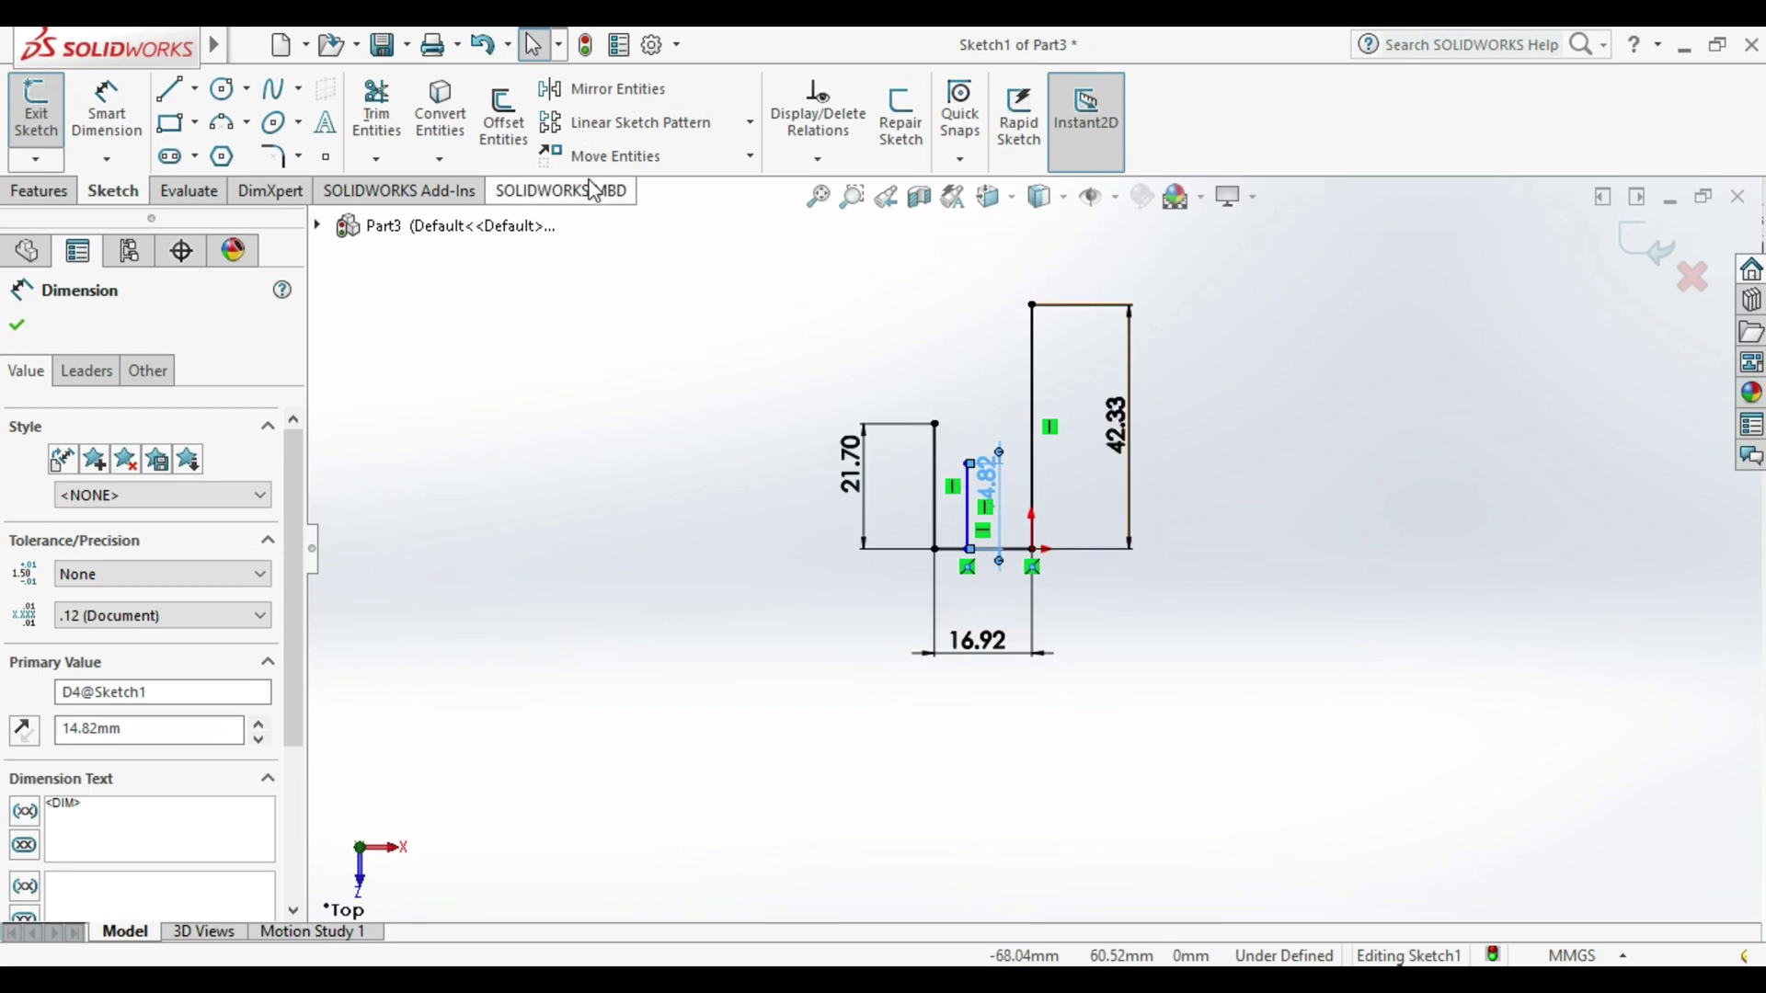
click(957, 395)
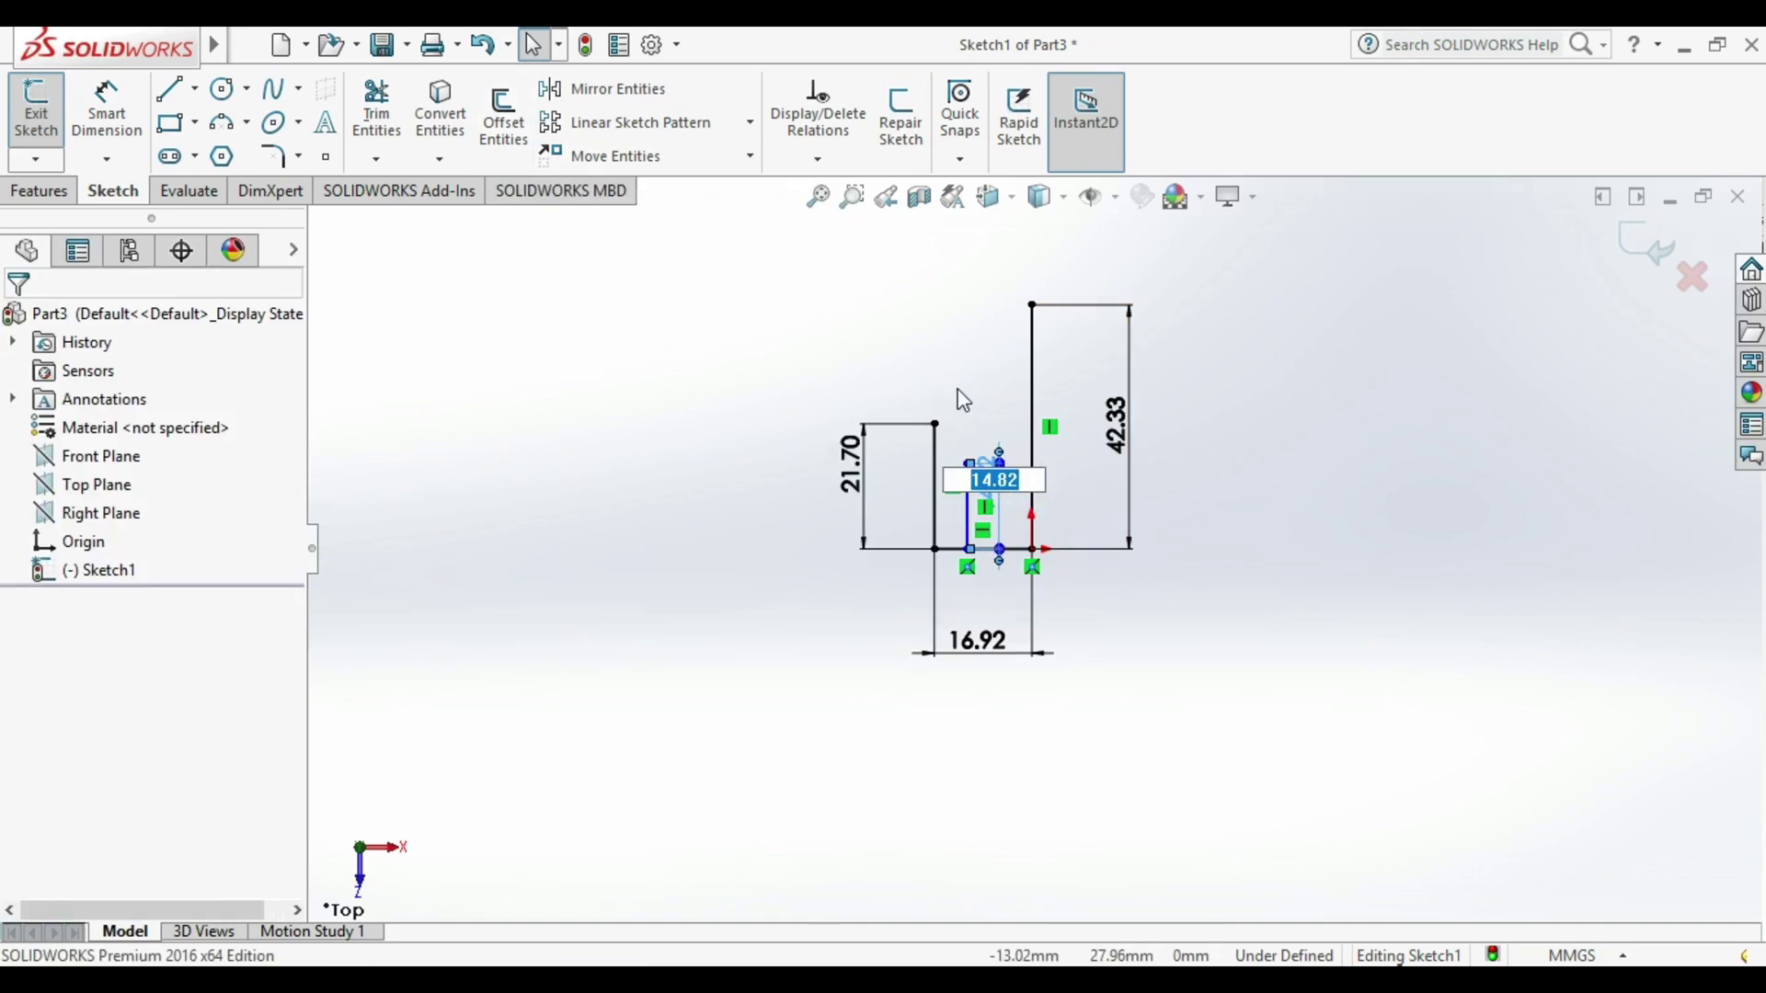
Dimension the horizontal distance between the inner vertical line and the 42.33 mm line, setting it to 14.82 mm.
click(146, 108)
click(1033, 426)
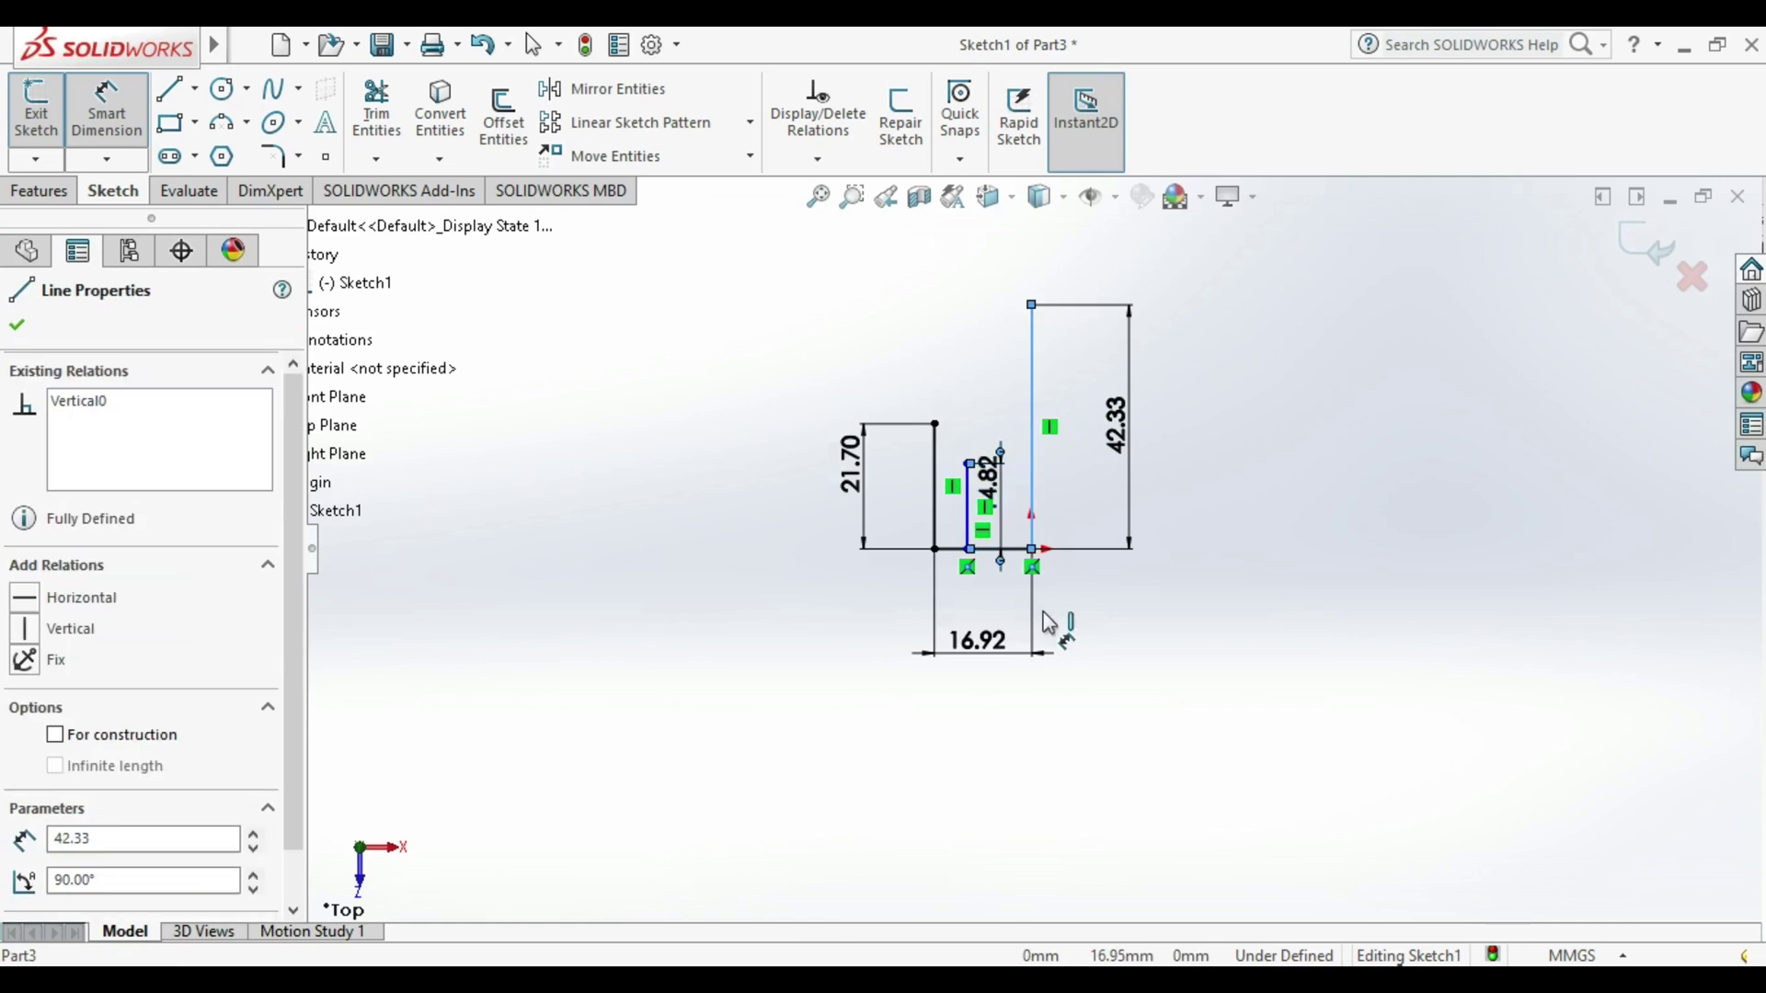
key(Escape)
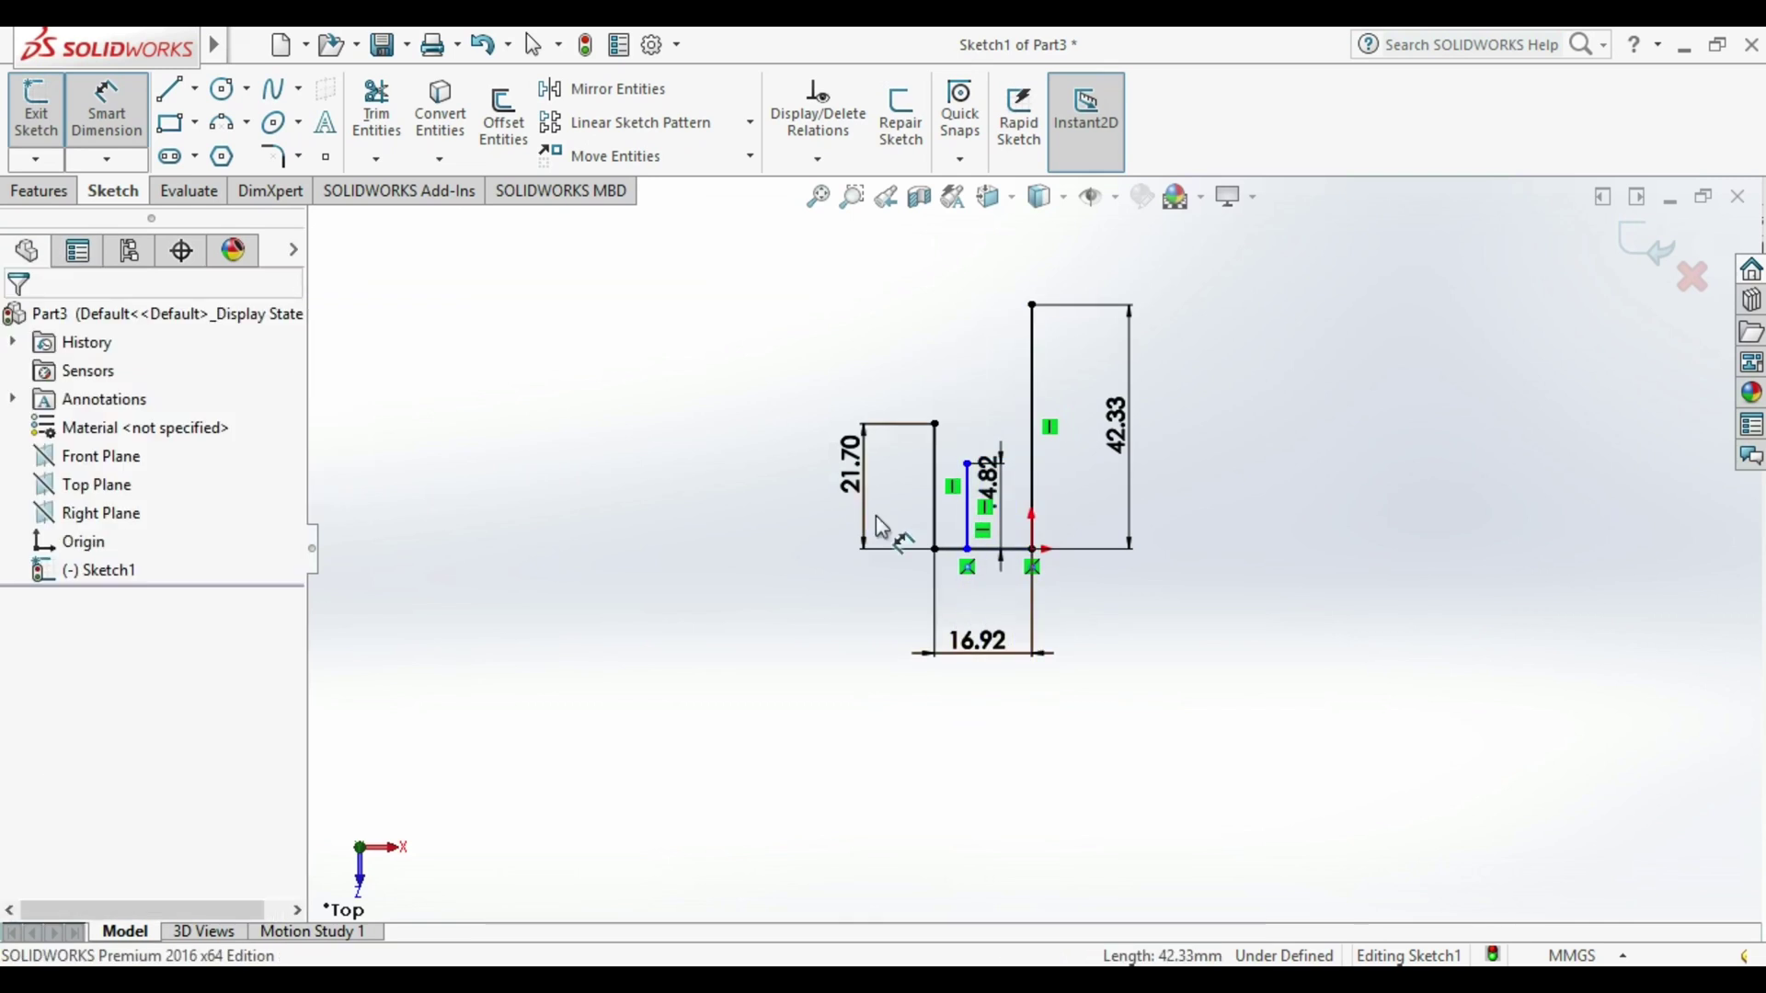
click(968, 465)
click(1032, 515)
click(1057, 761)
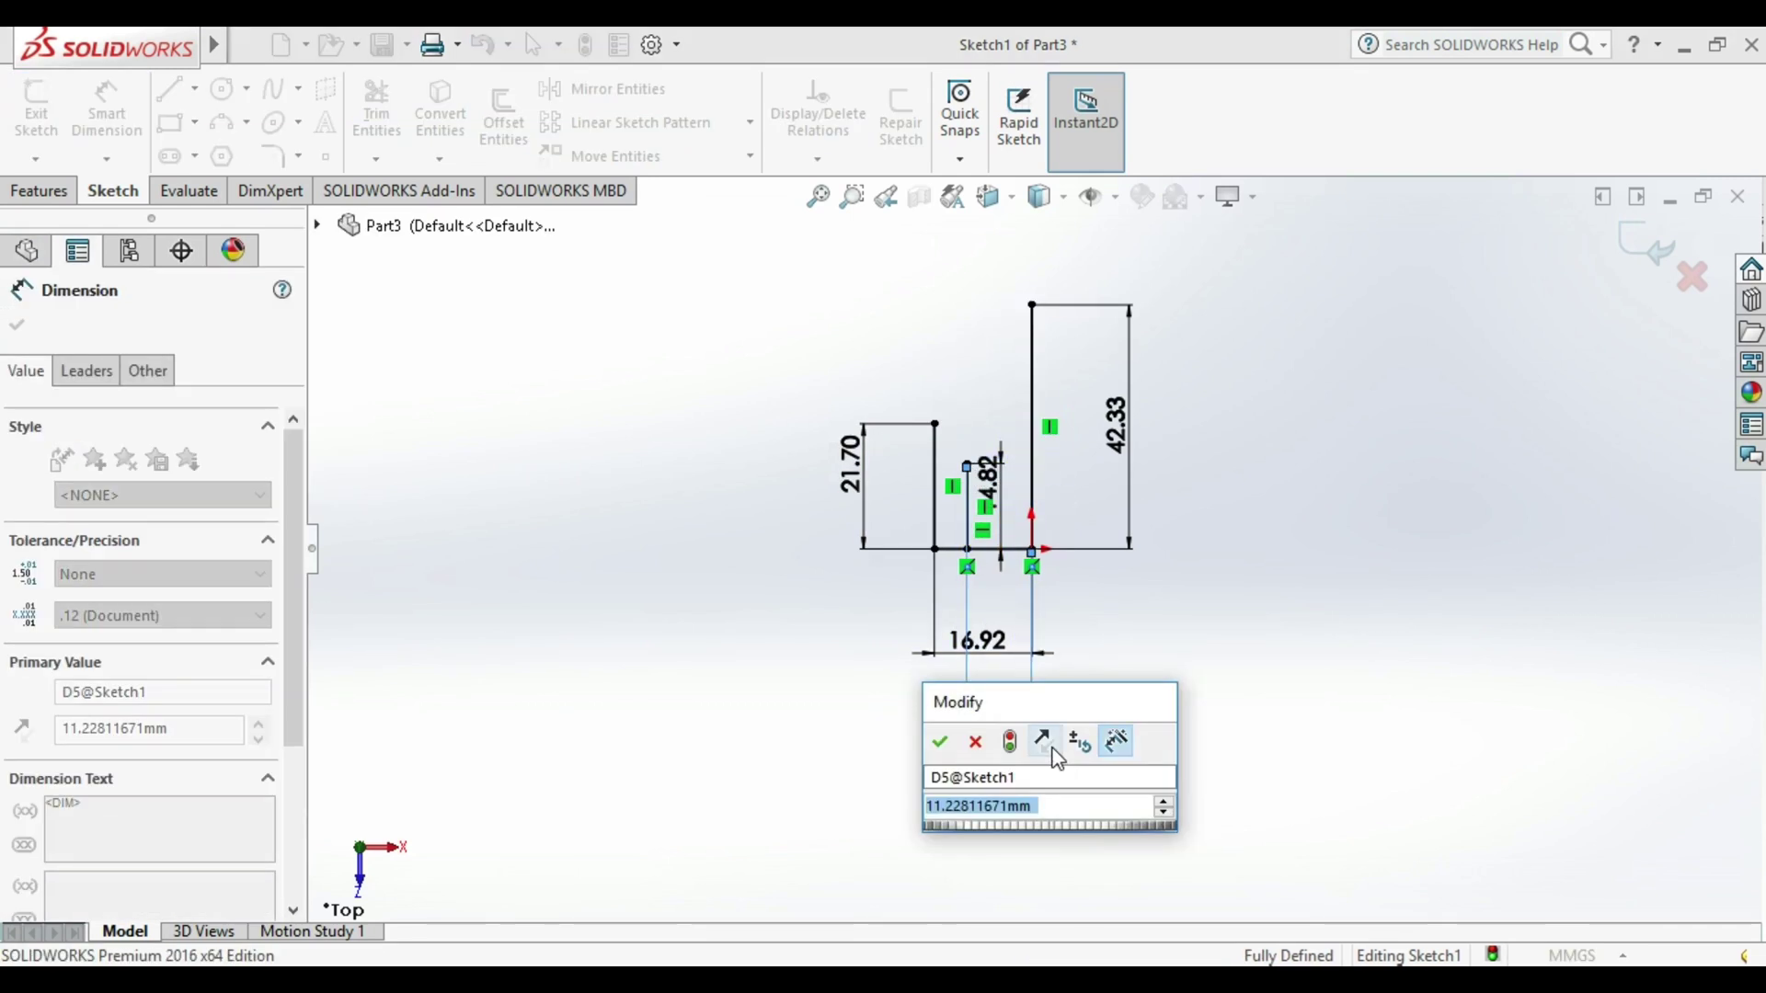
text(14)
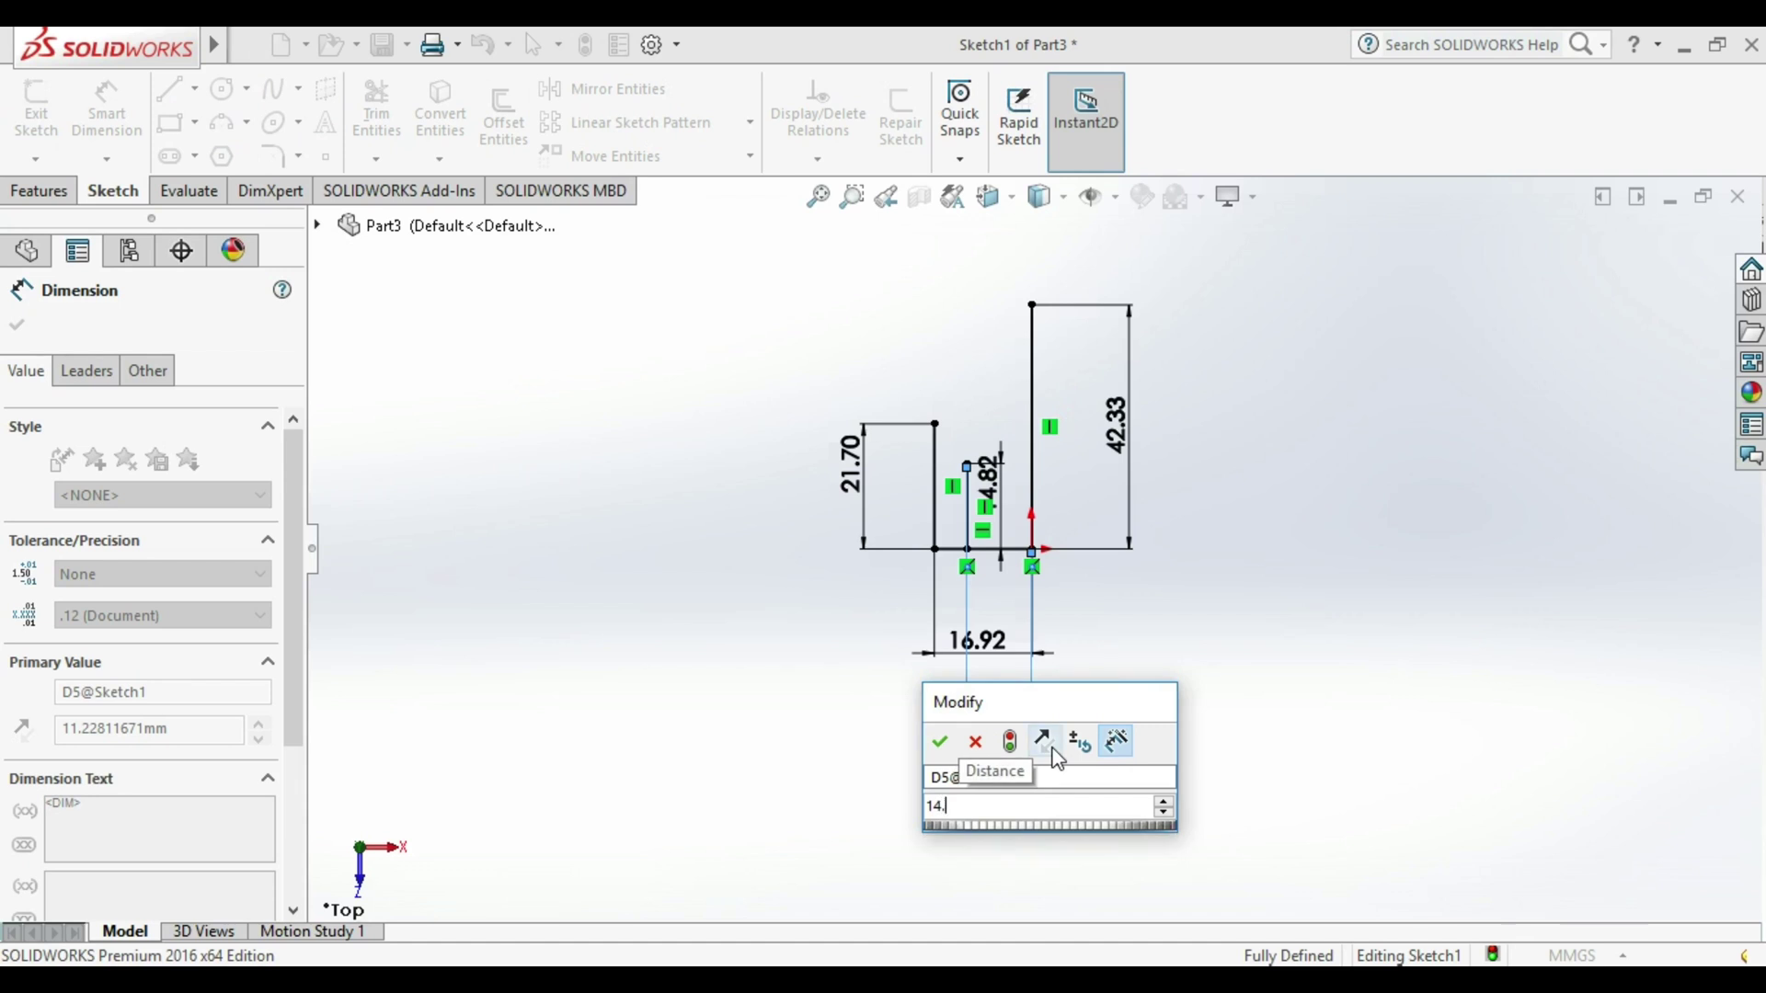
text(.82)
key(Return)
Draw another short vertical line about 8.4 mm long upward from the base line, right of the 14.82 mm line.
key(l)
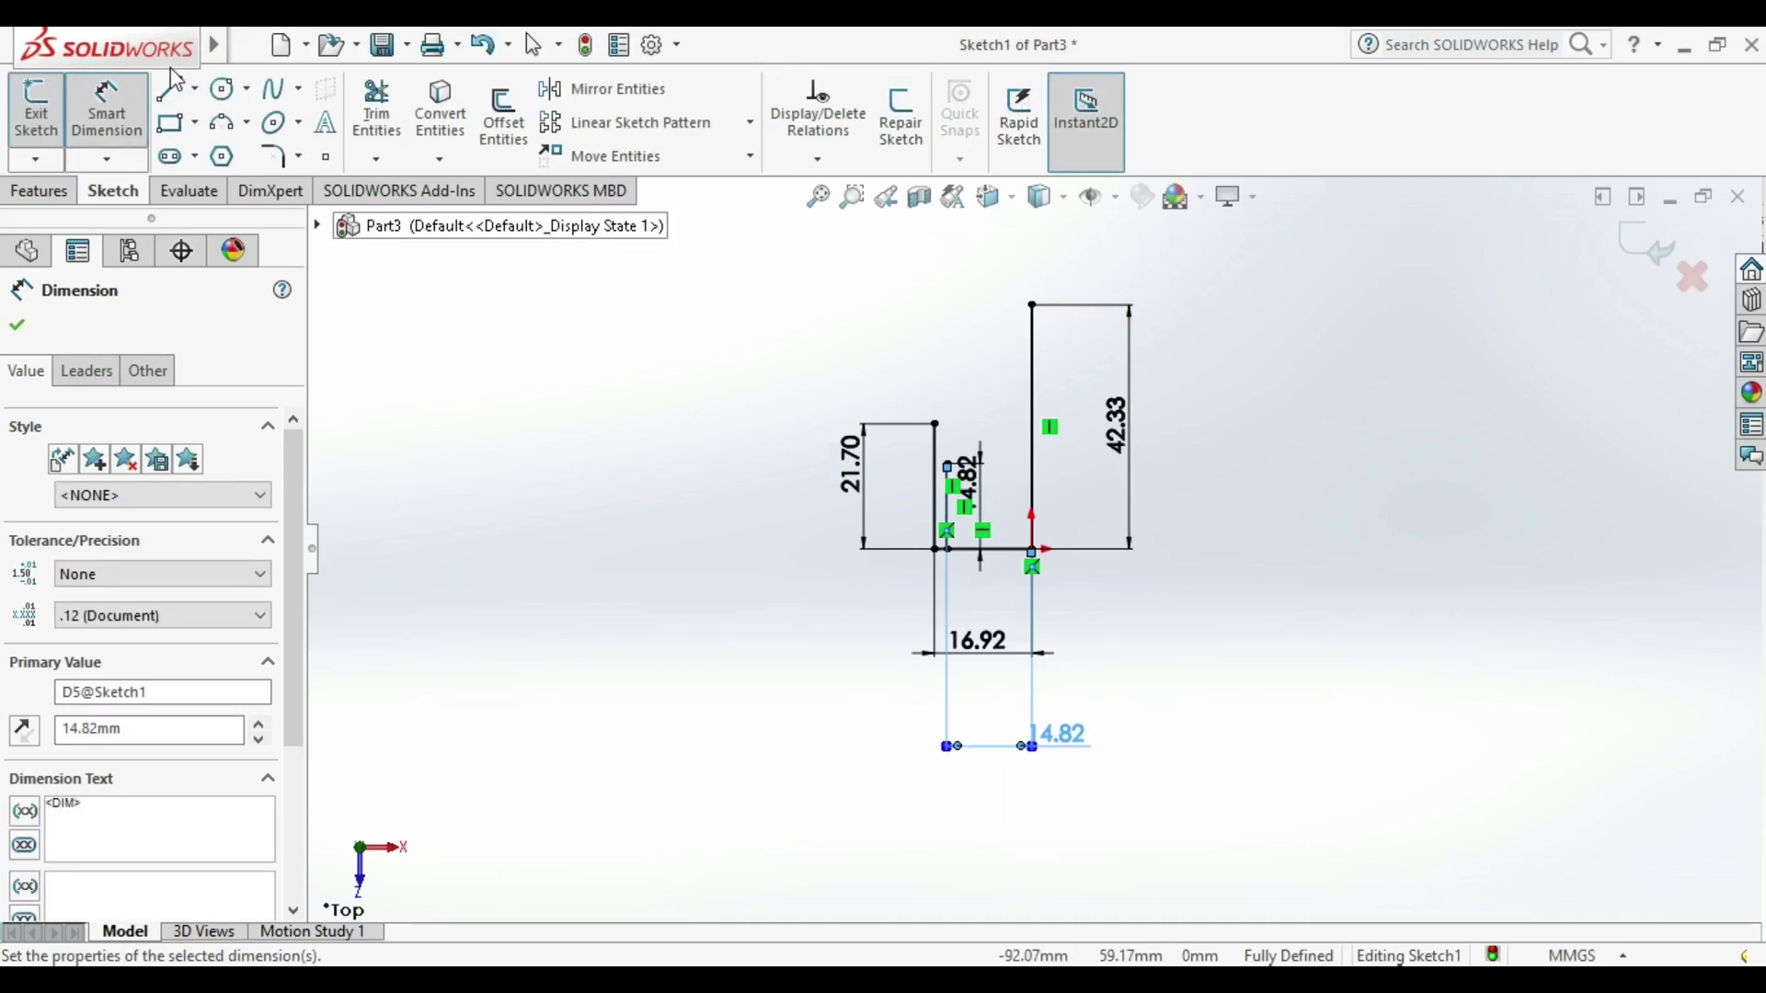
click(967, 549)
click(968, 502)
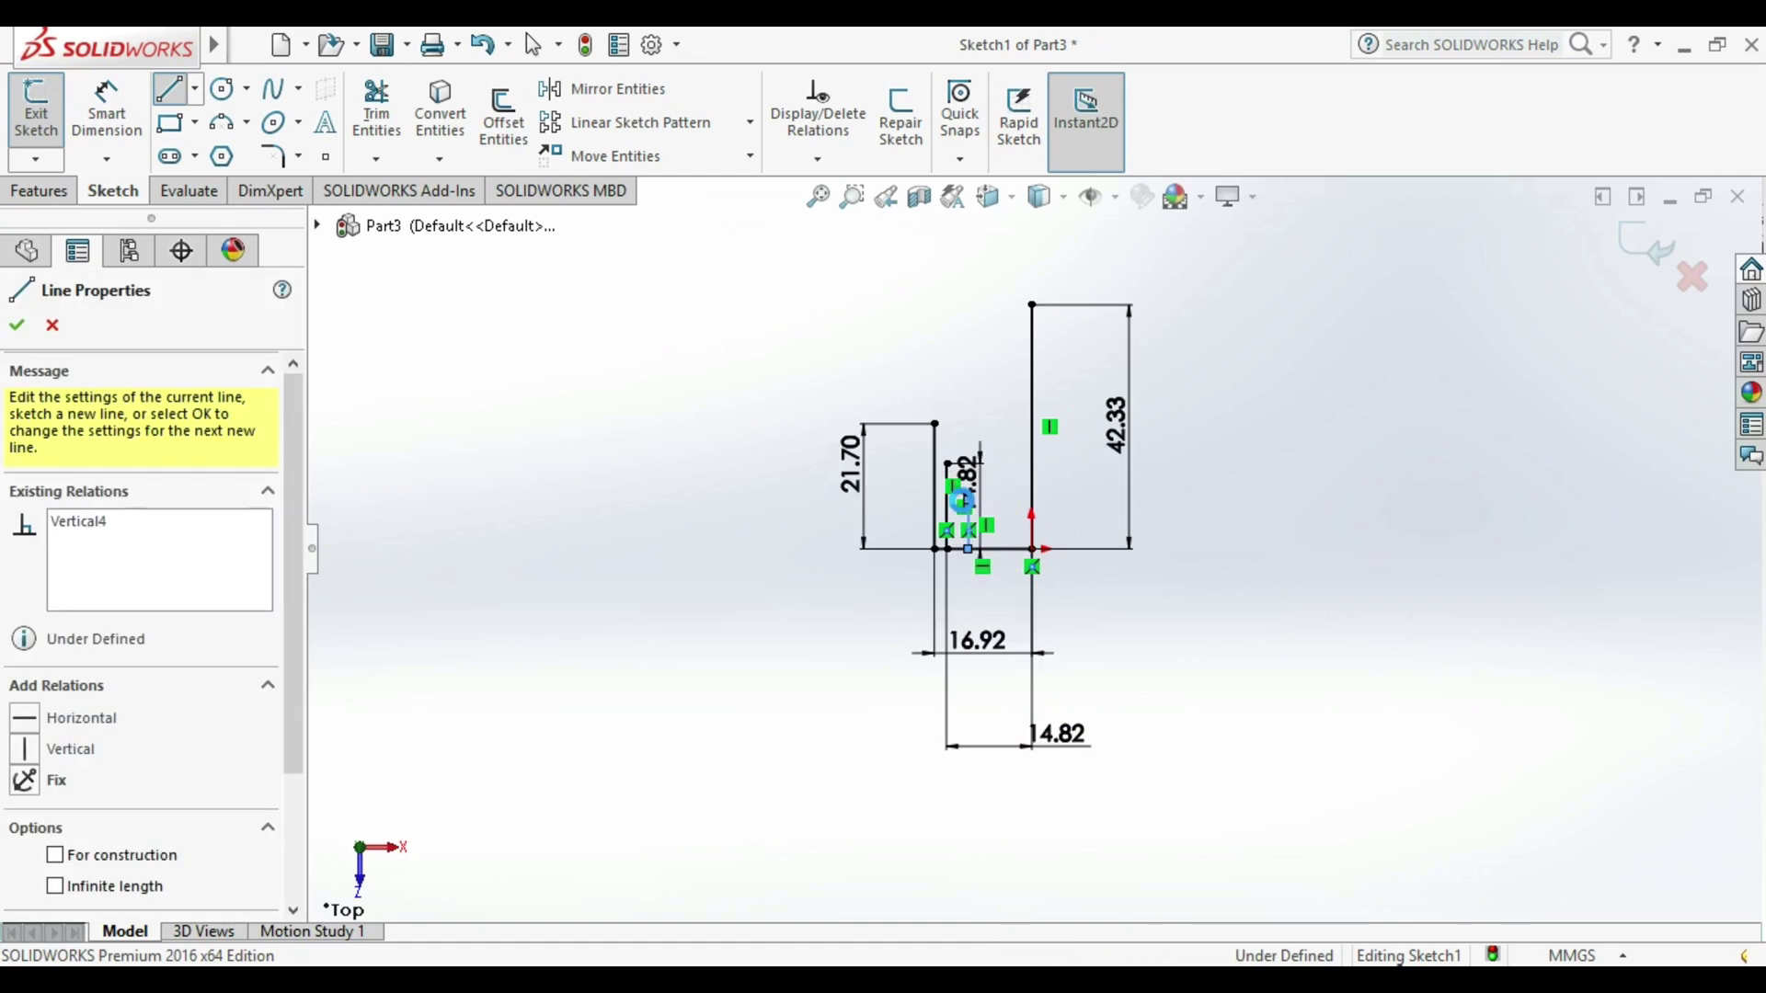
key(Escape)
Dimension the new short vertical line and set its length to 8.47 mm.
key(d)
scroll(972, 525, down, 2)
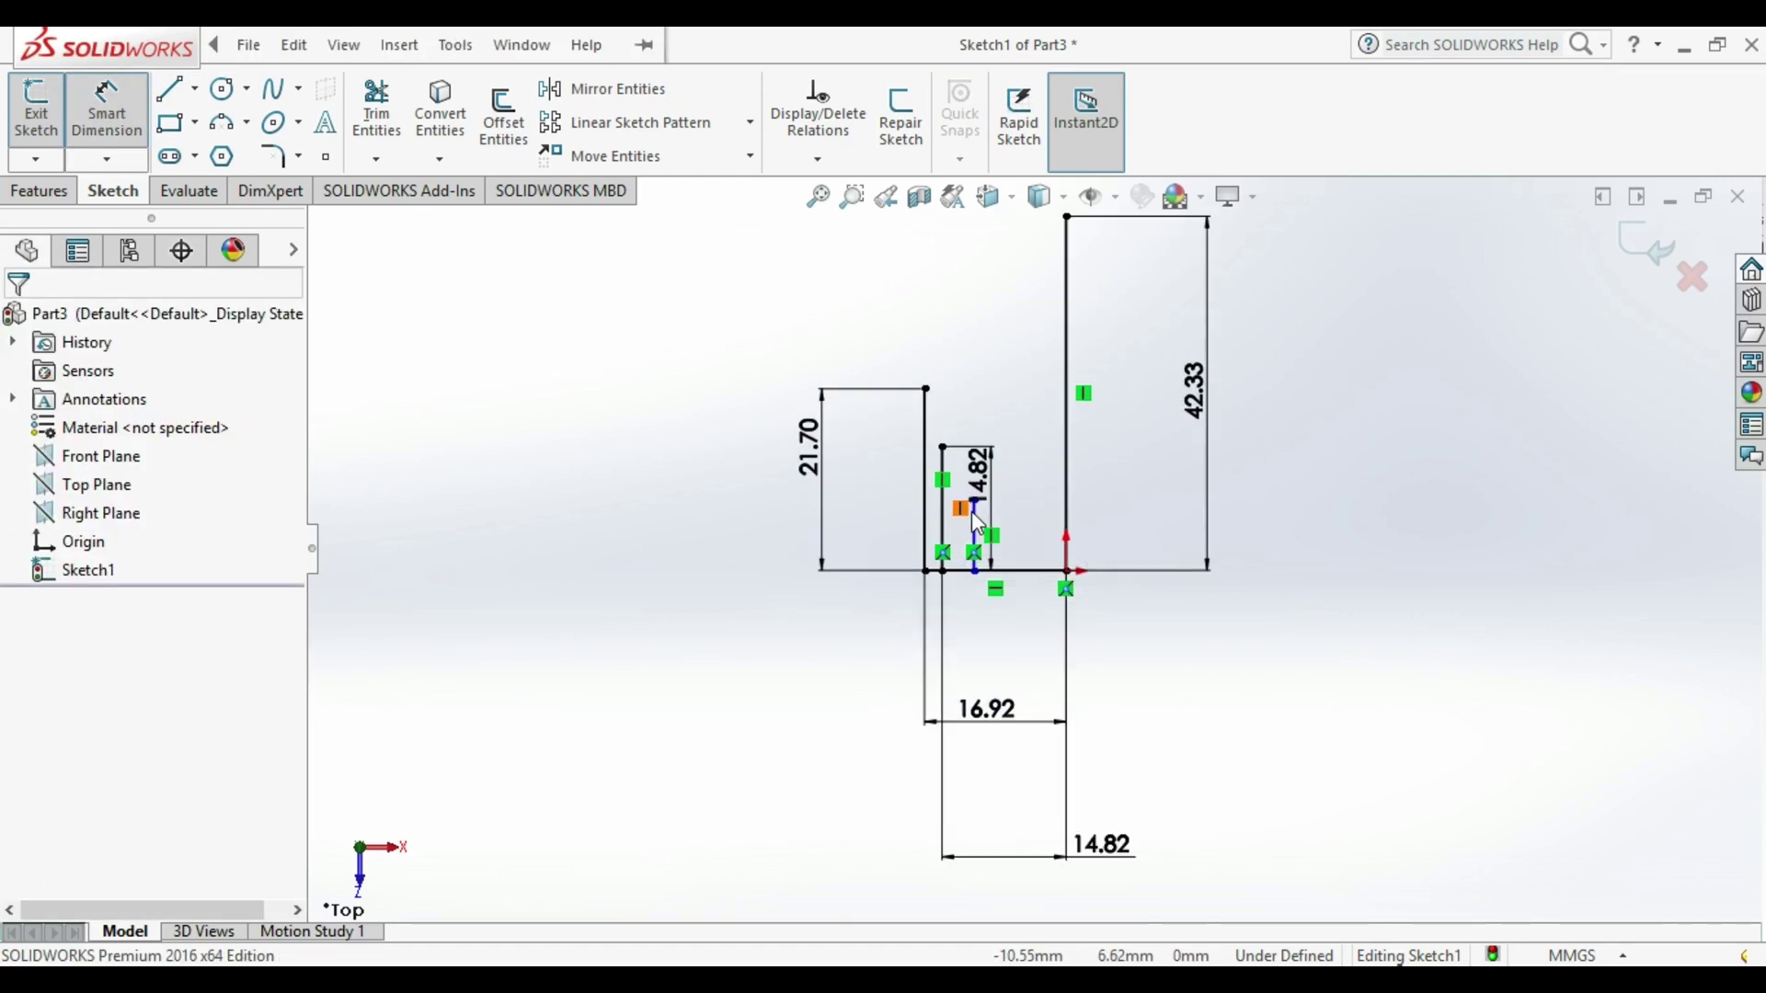
click(974, 512)
click(1044, 534)
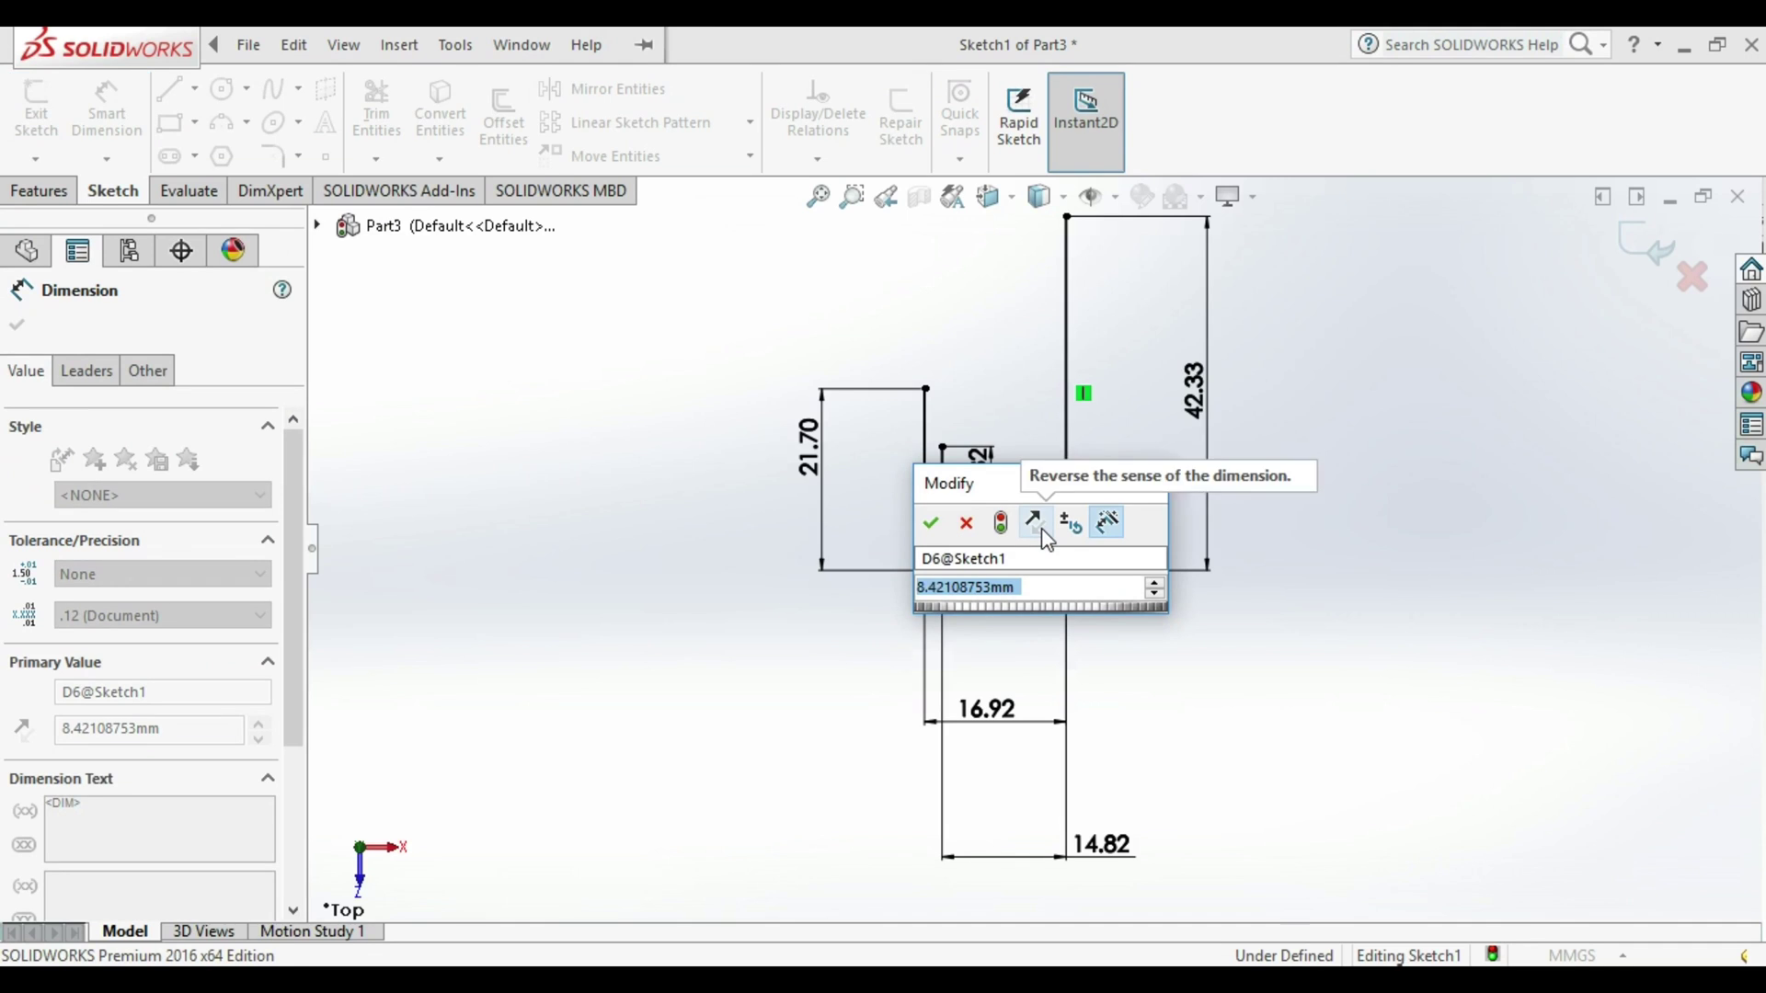
text(8.47)
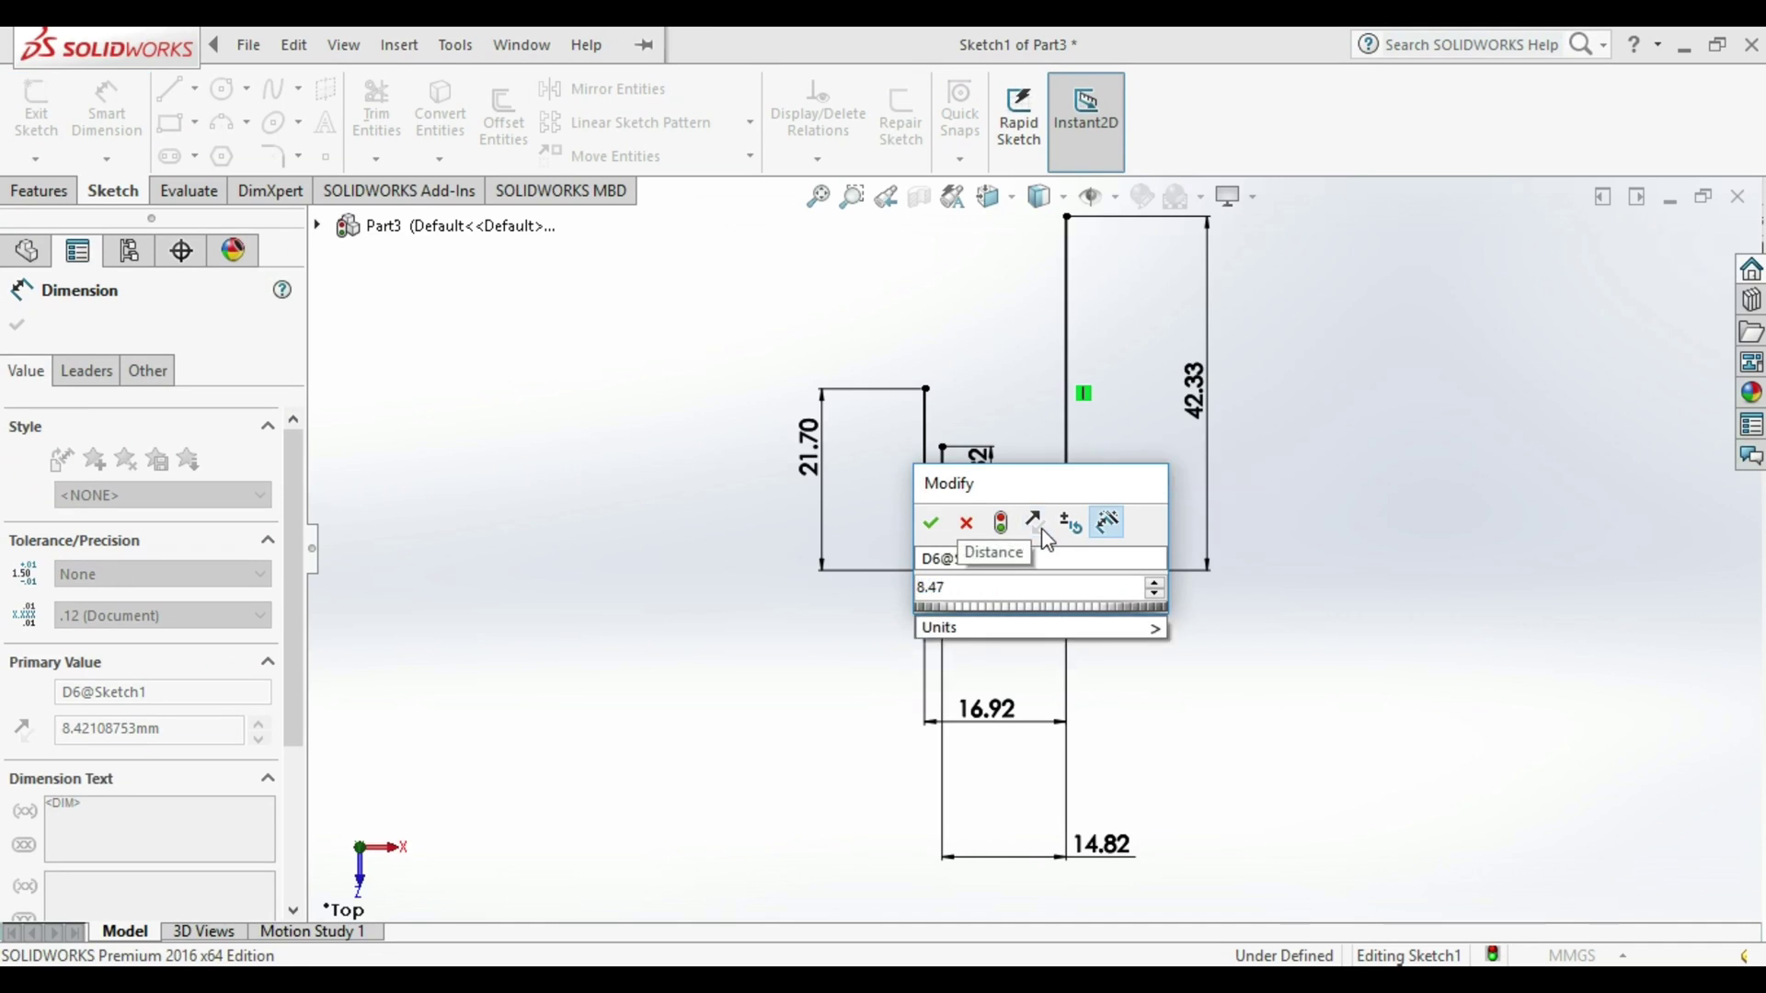
key(Return)
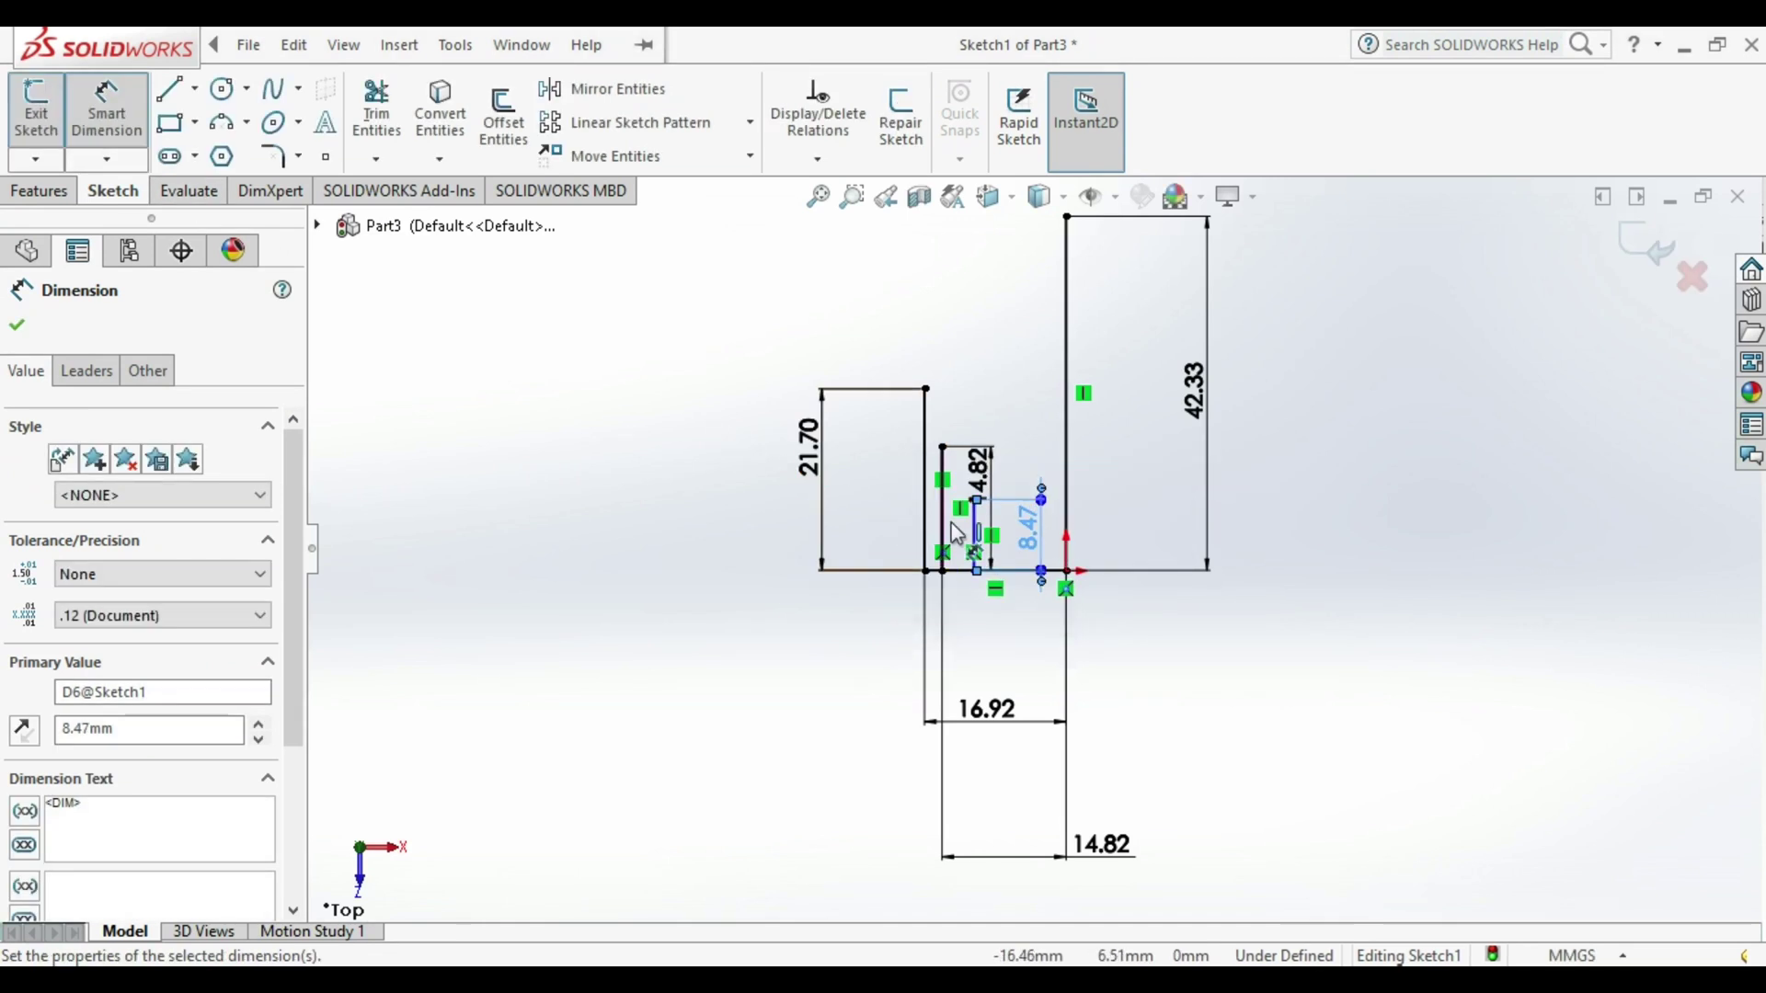
Dimension the horizontal distance between the 8.47 mm vertical line and the 42.33 mm line, setting it to 10.58 mm.
scroll(957, 531, down, 3)
scroll(956, 522, down, 5)
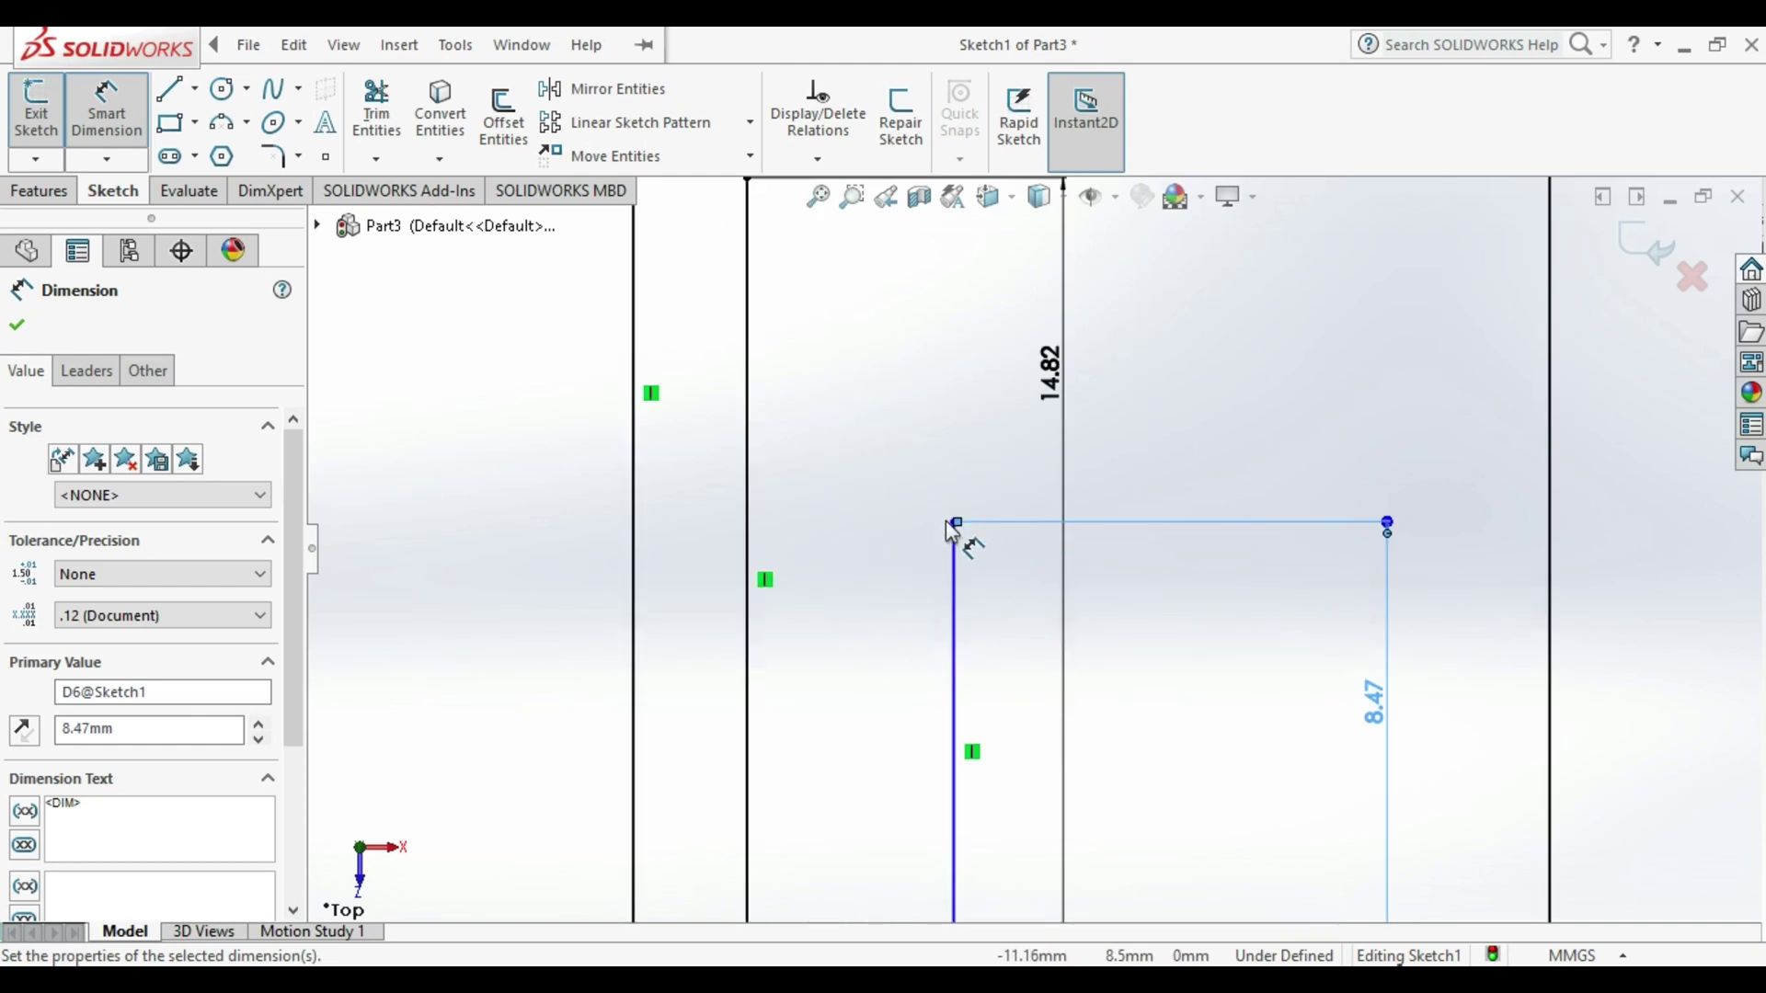
click(955, 525)
click(1551, 571)
scroll(1466, 749, up, 7)
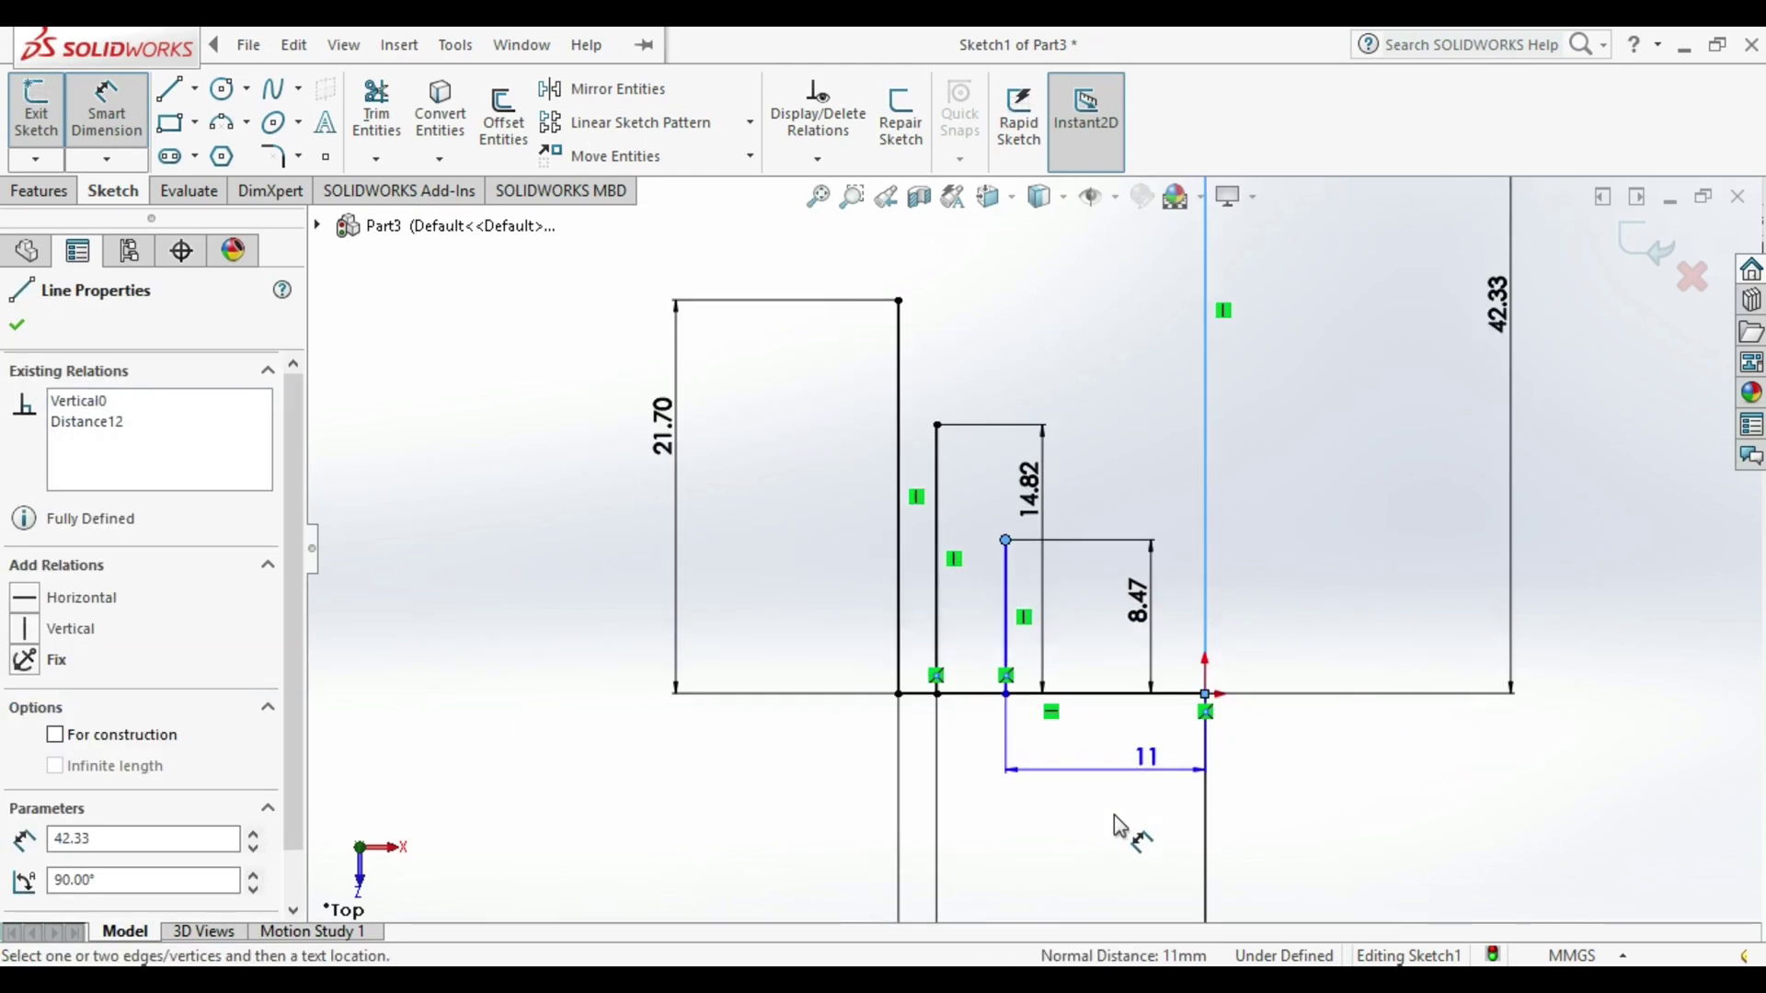
click(1083, 711)
text(1)
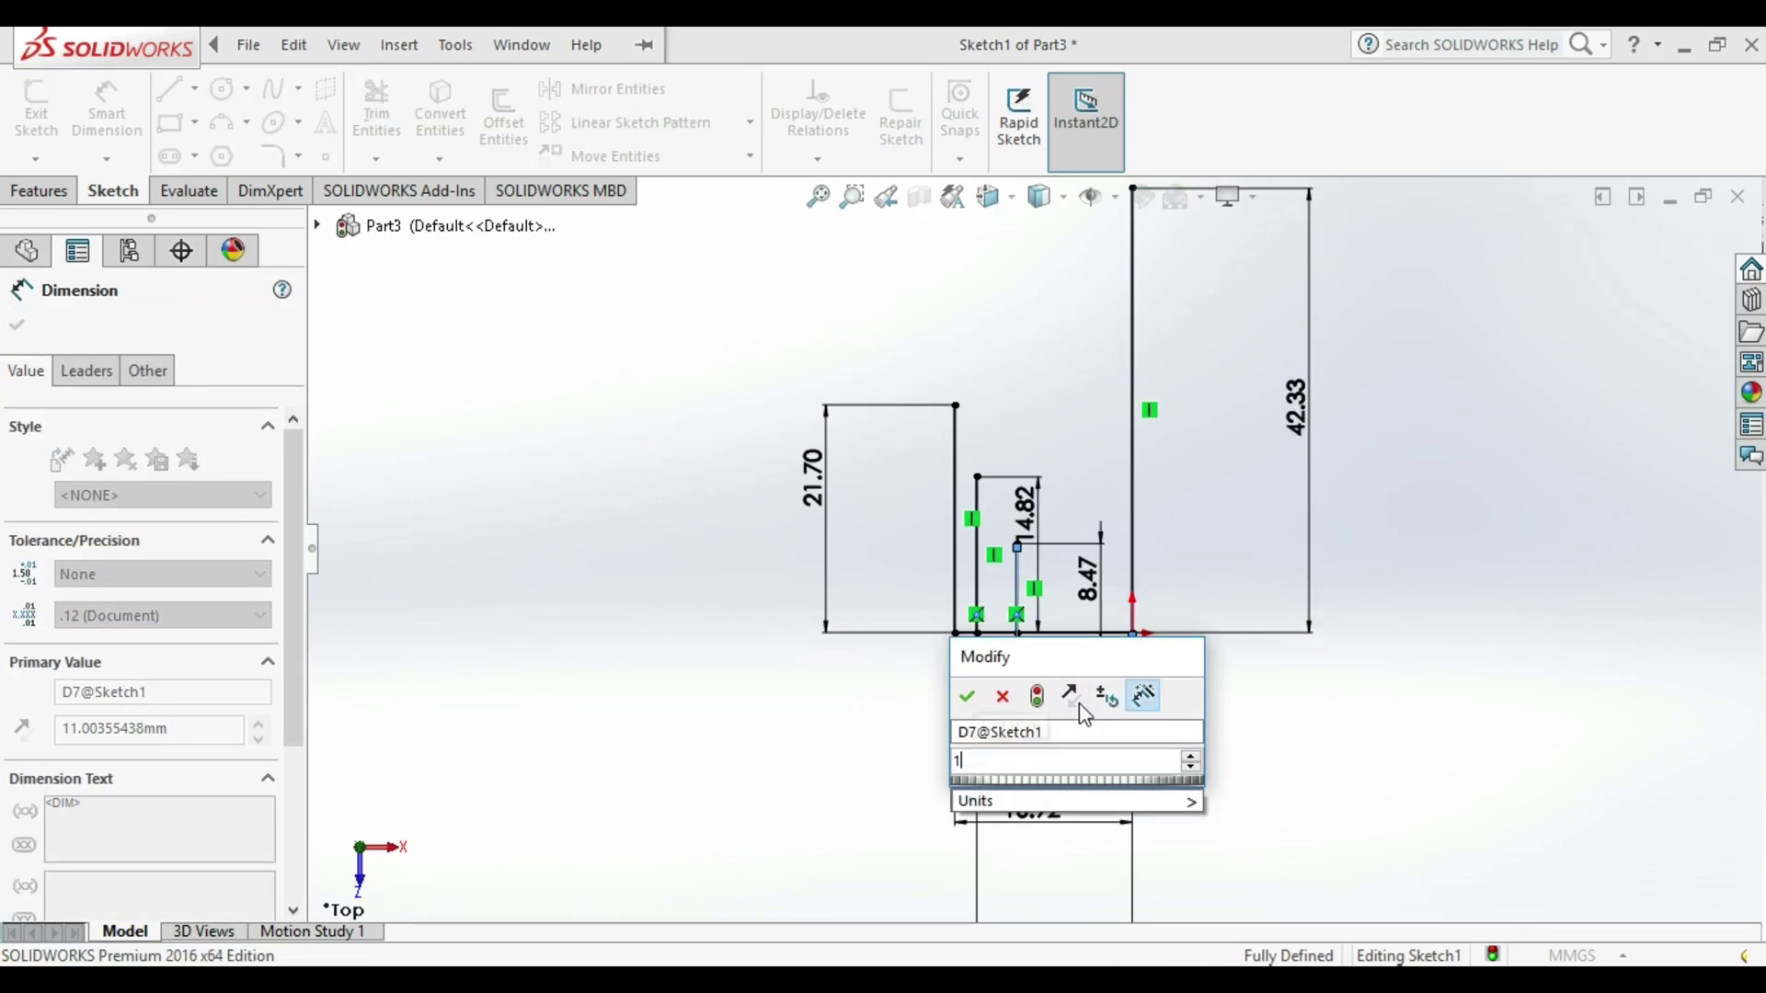
text(0.58)
key(Return)
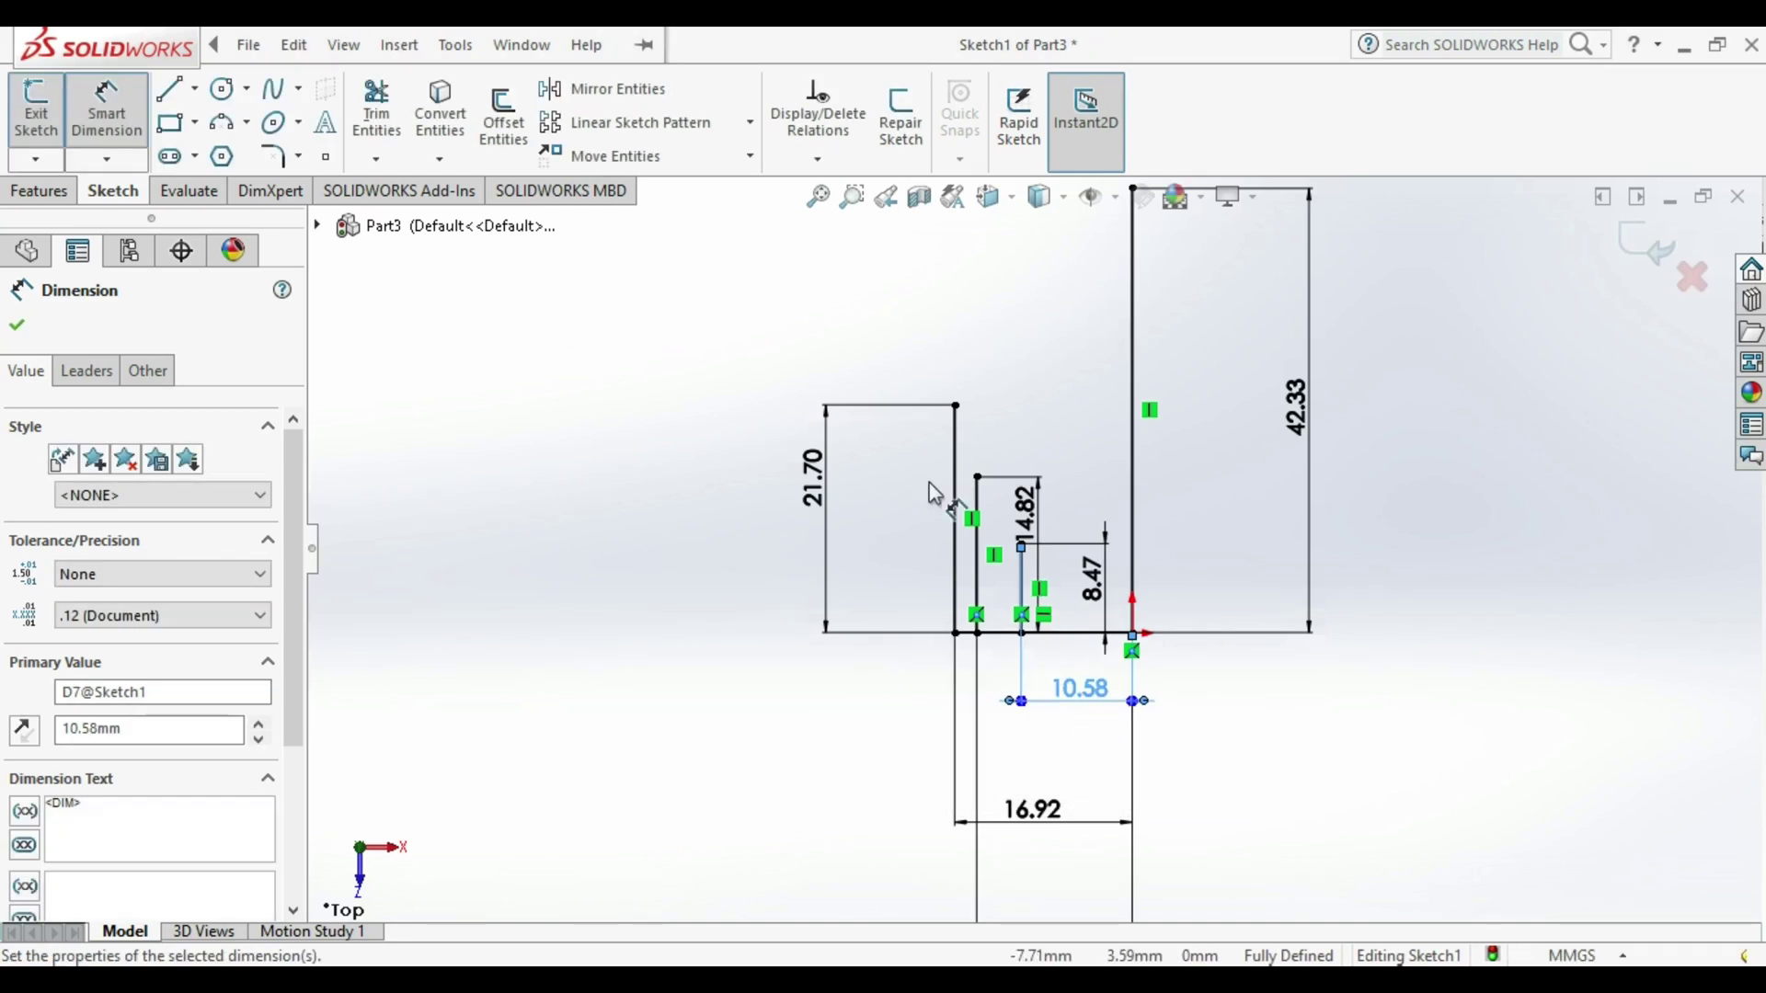
Draw a spline from the upper end of the 42.33 mm line through the upper ends of the three shorter vertical lines to the origin.
key(ctrl+Left)
key(ctrl+Left)
key(ctrl+Down)
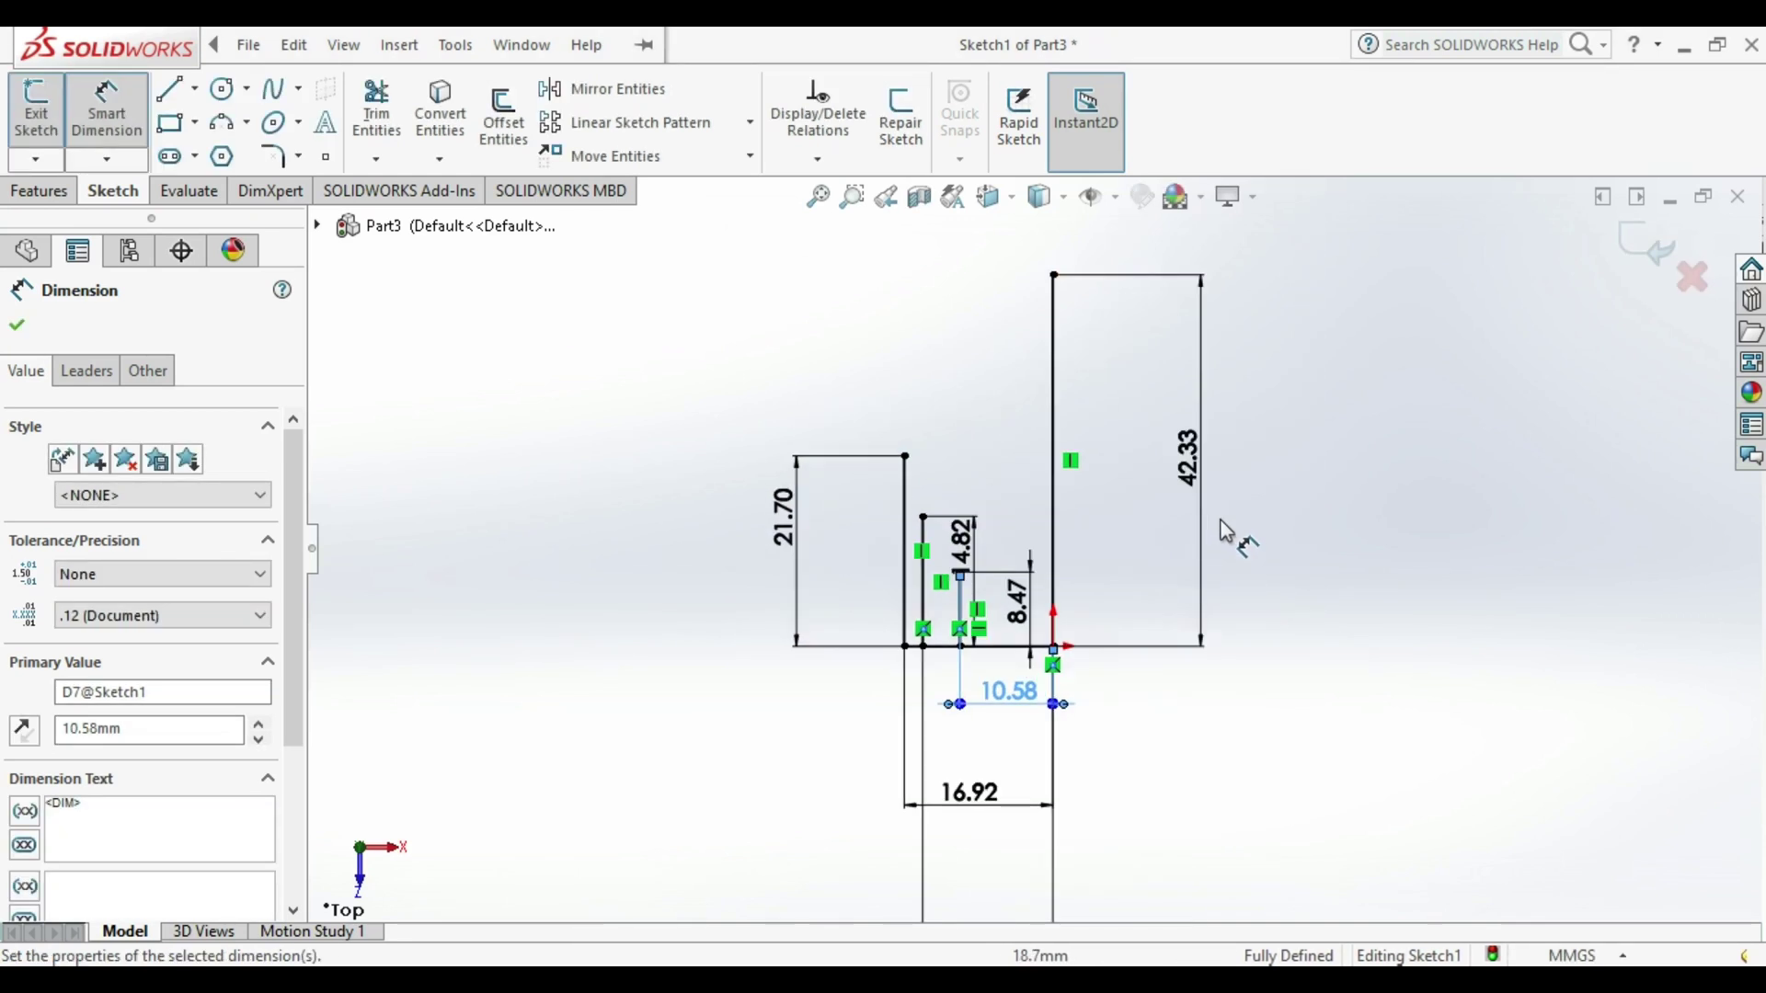
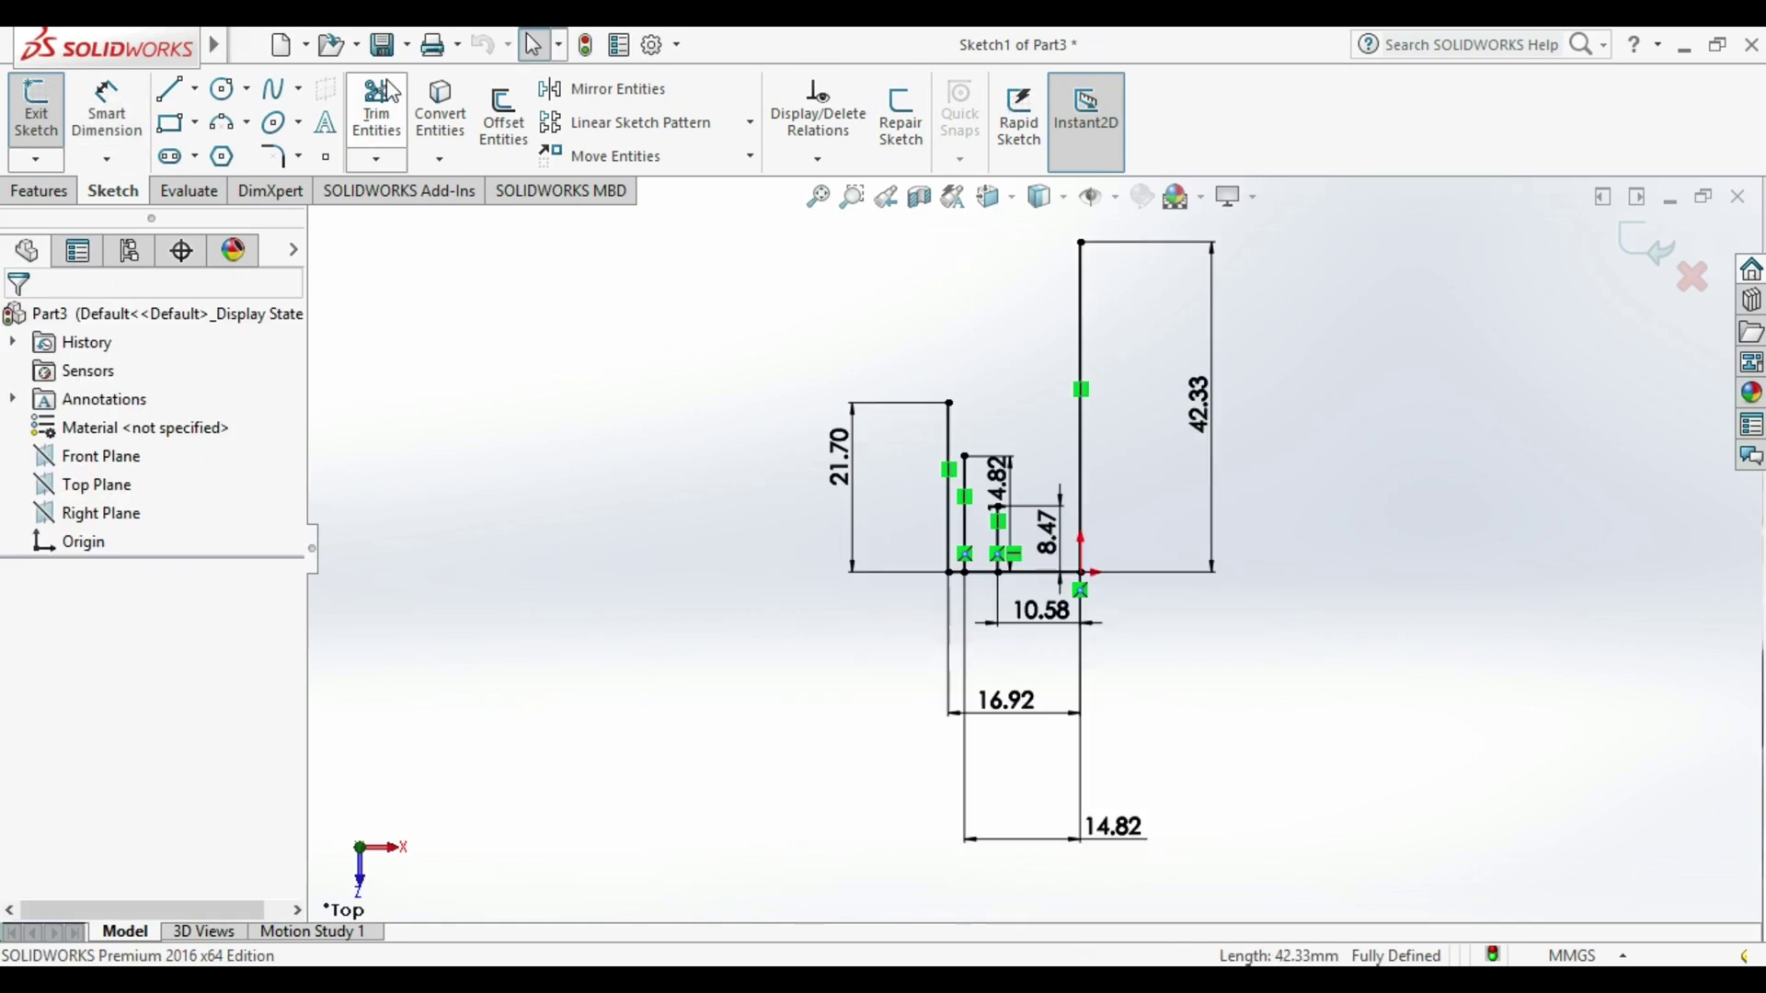
click(273, 88)
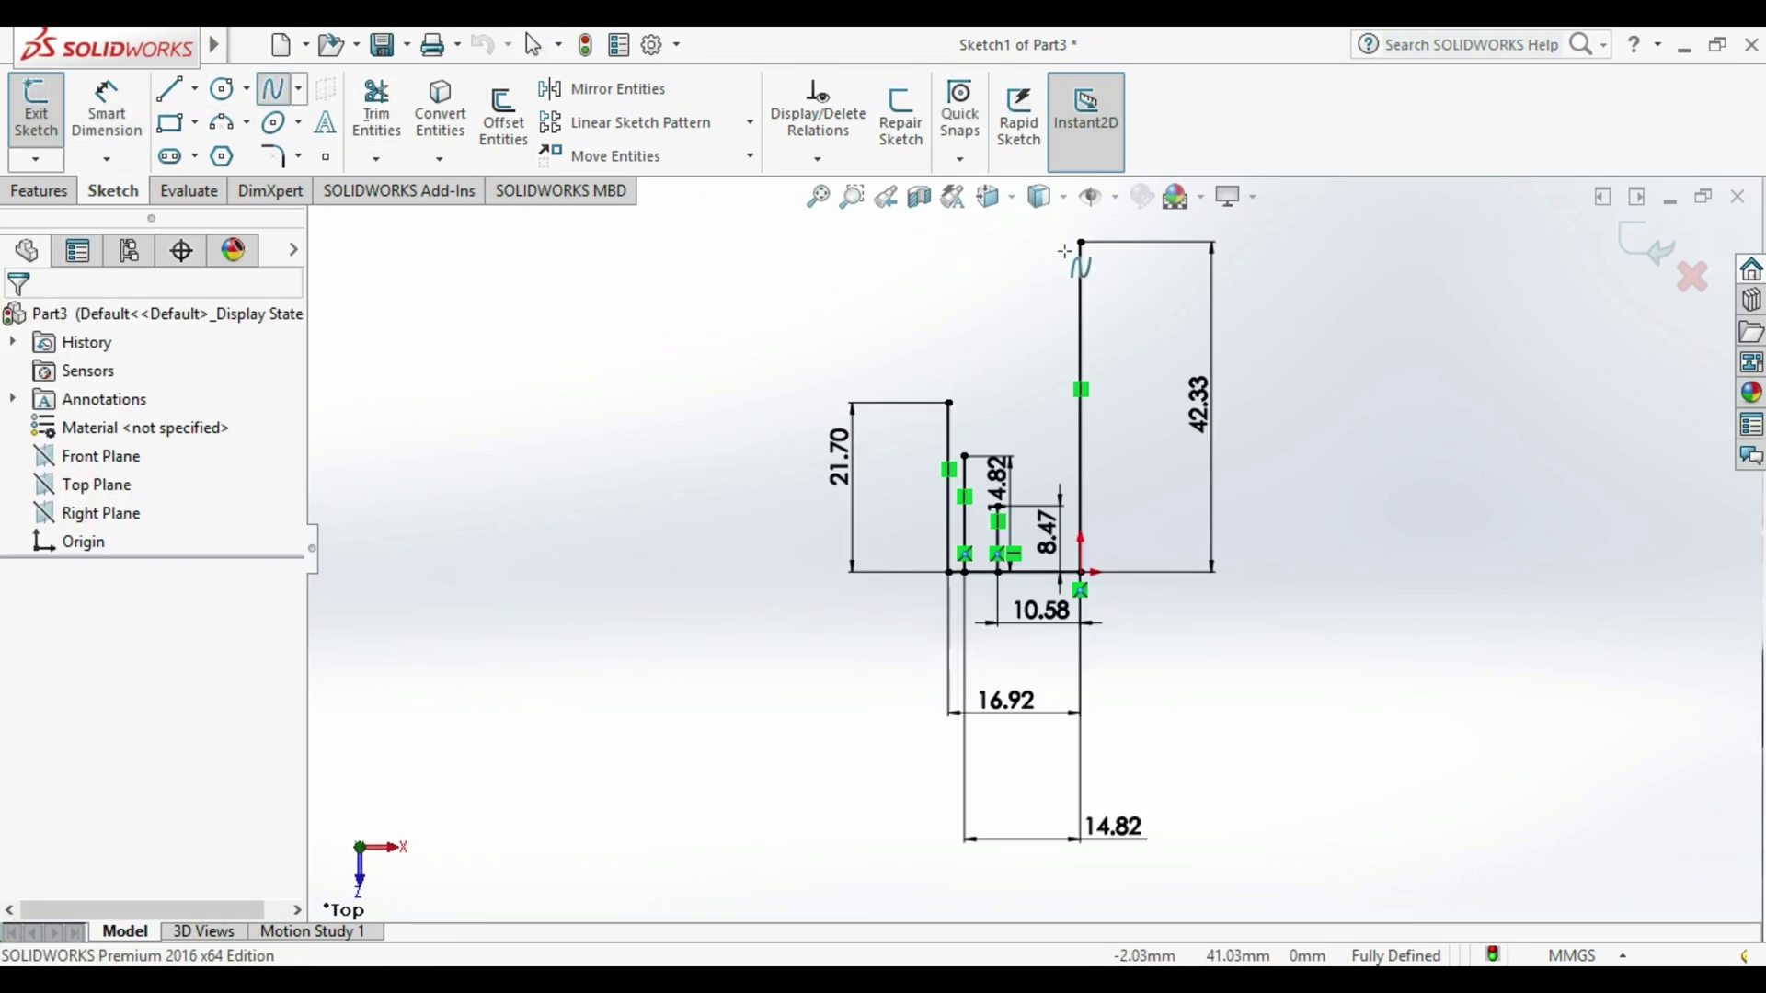
click(1080, 243)
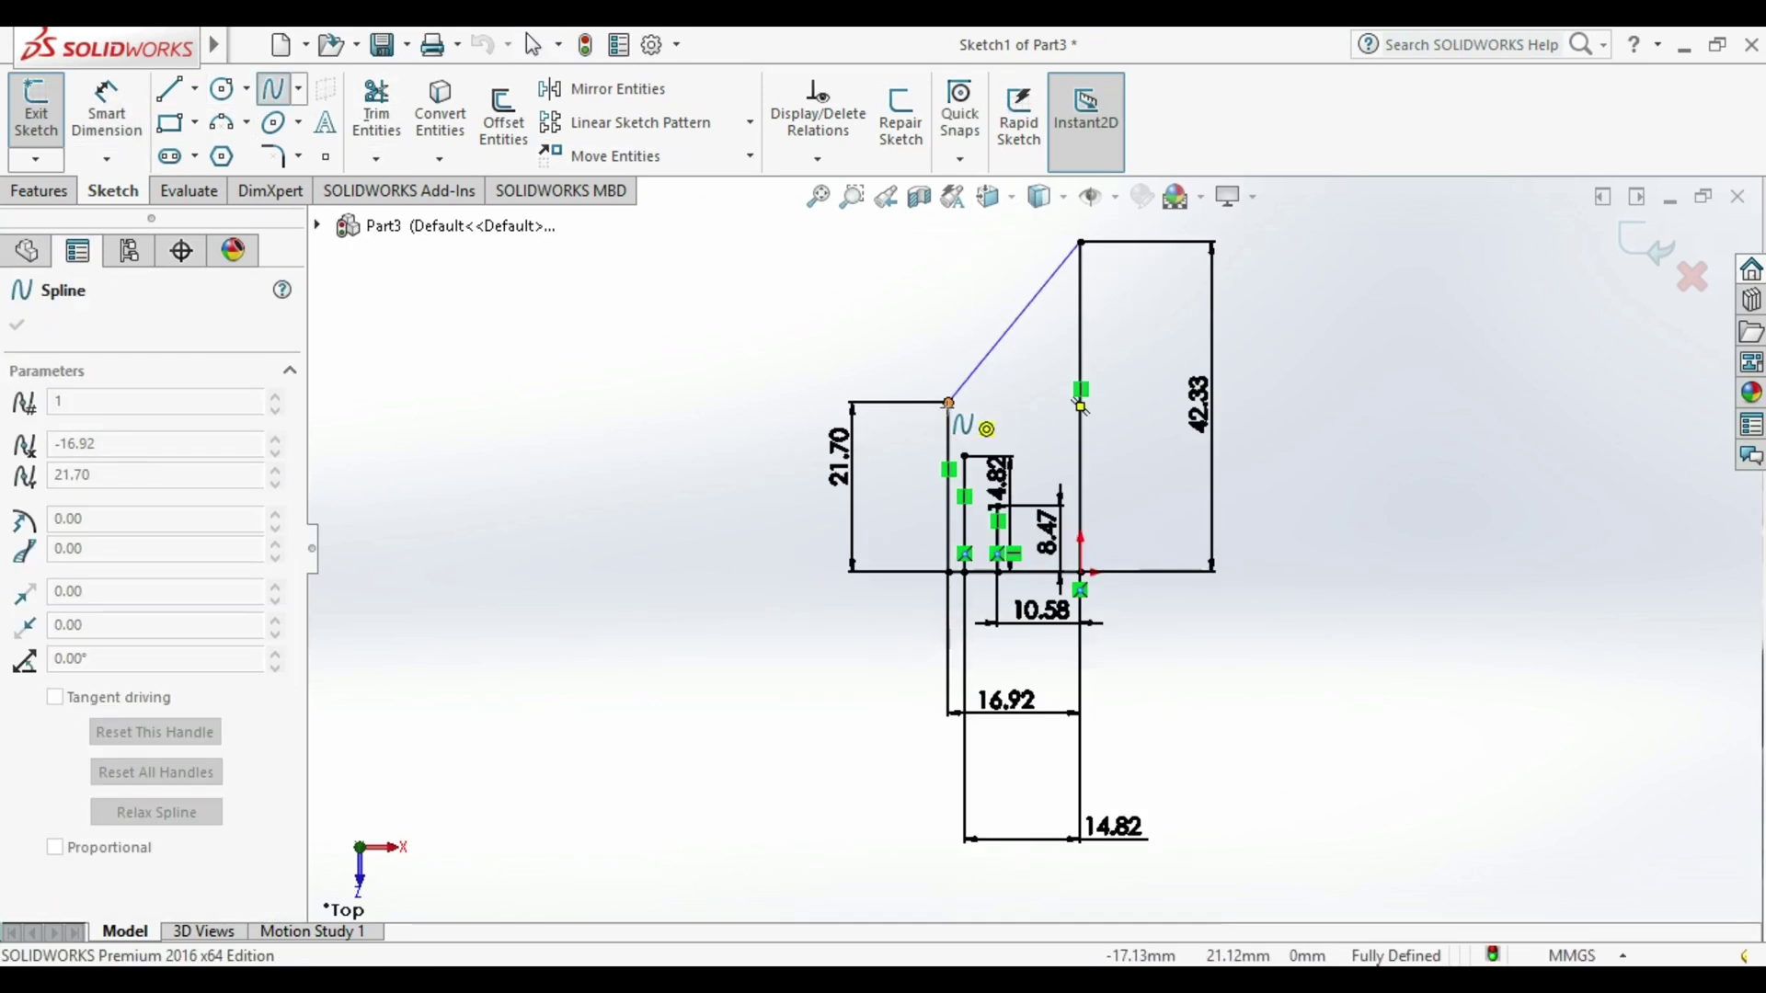
click(949, 403)
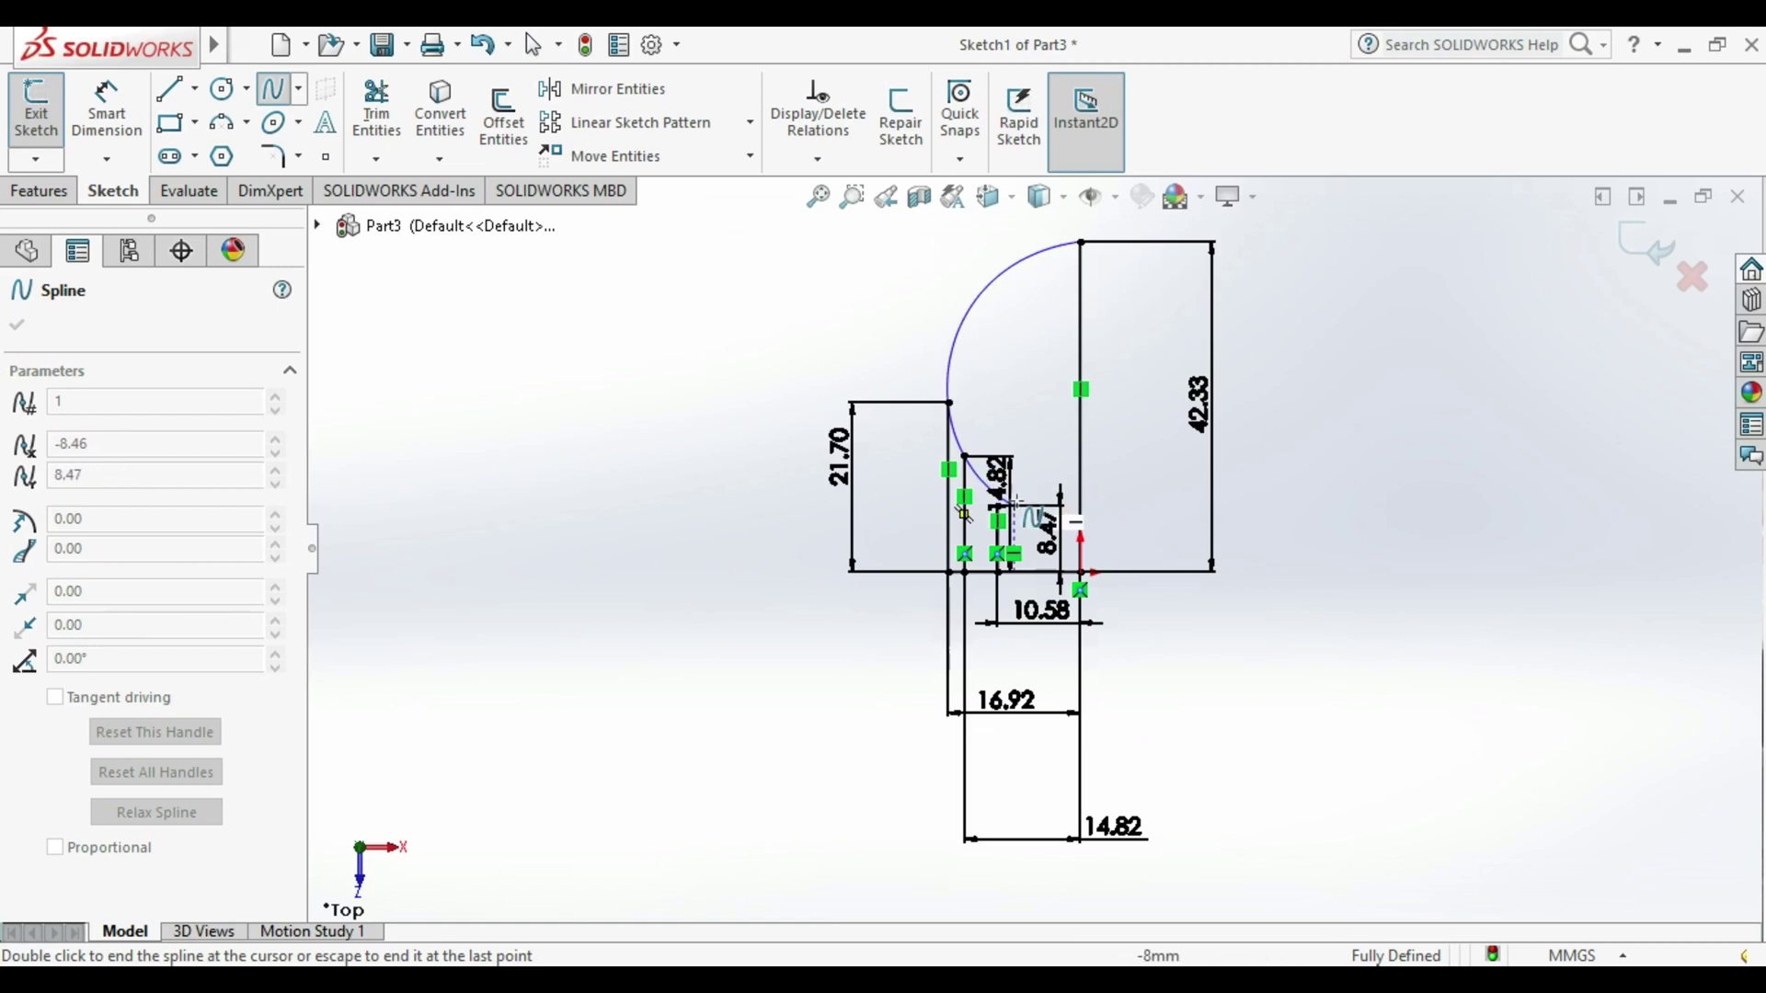
click(1086, 564)
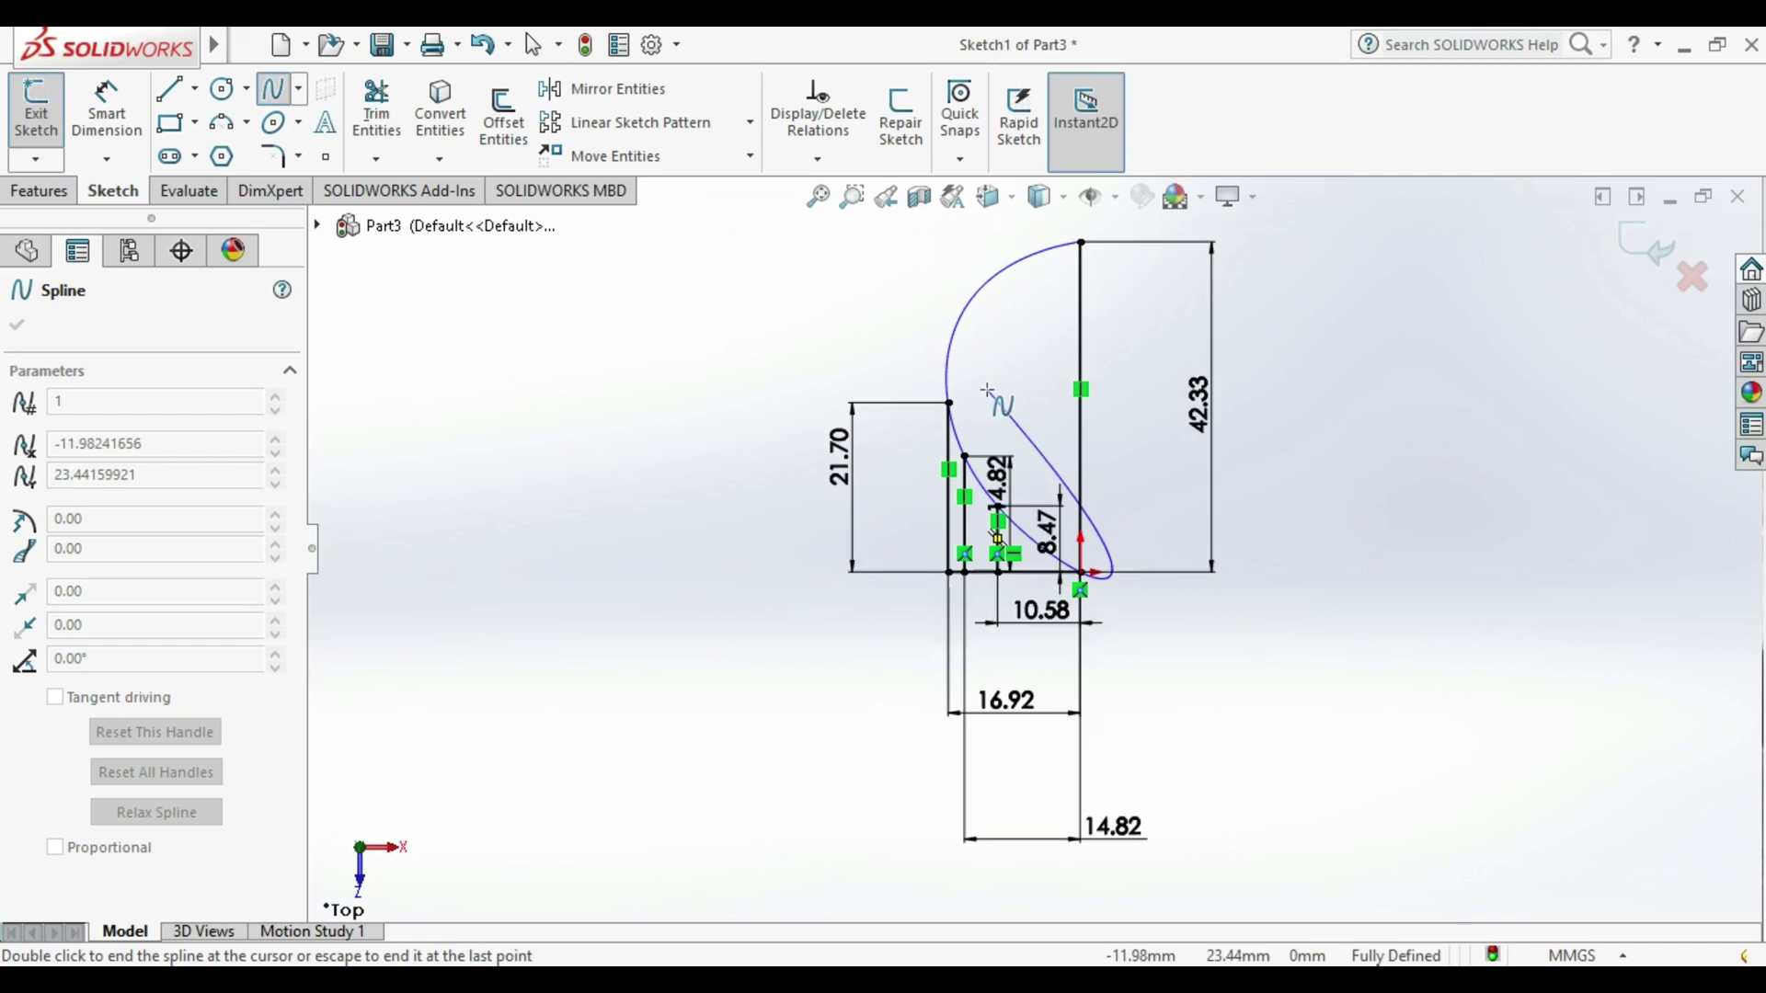
key(Escape)
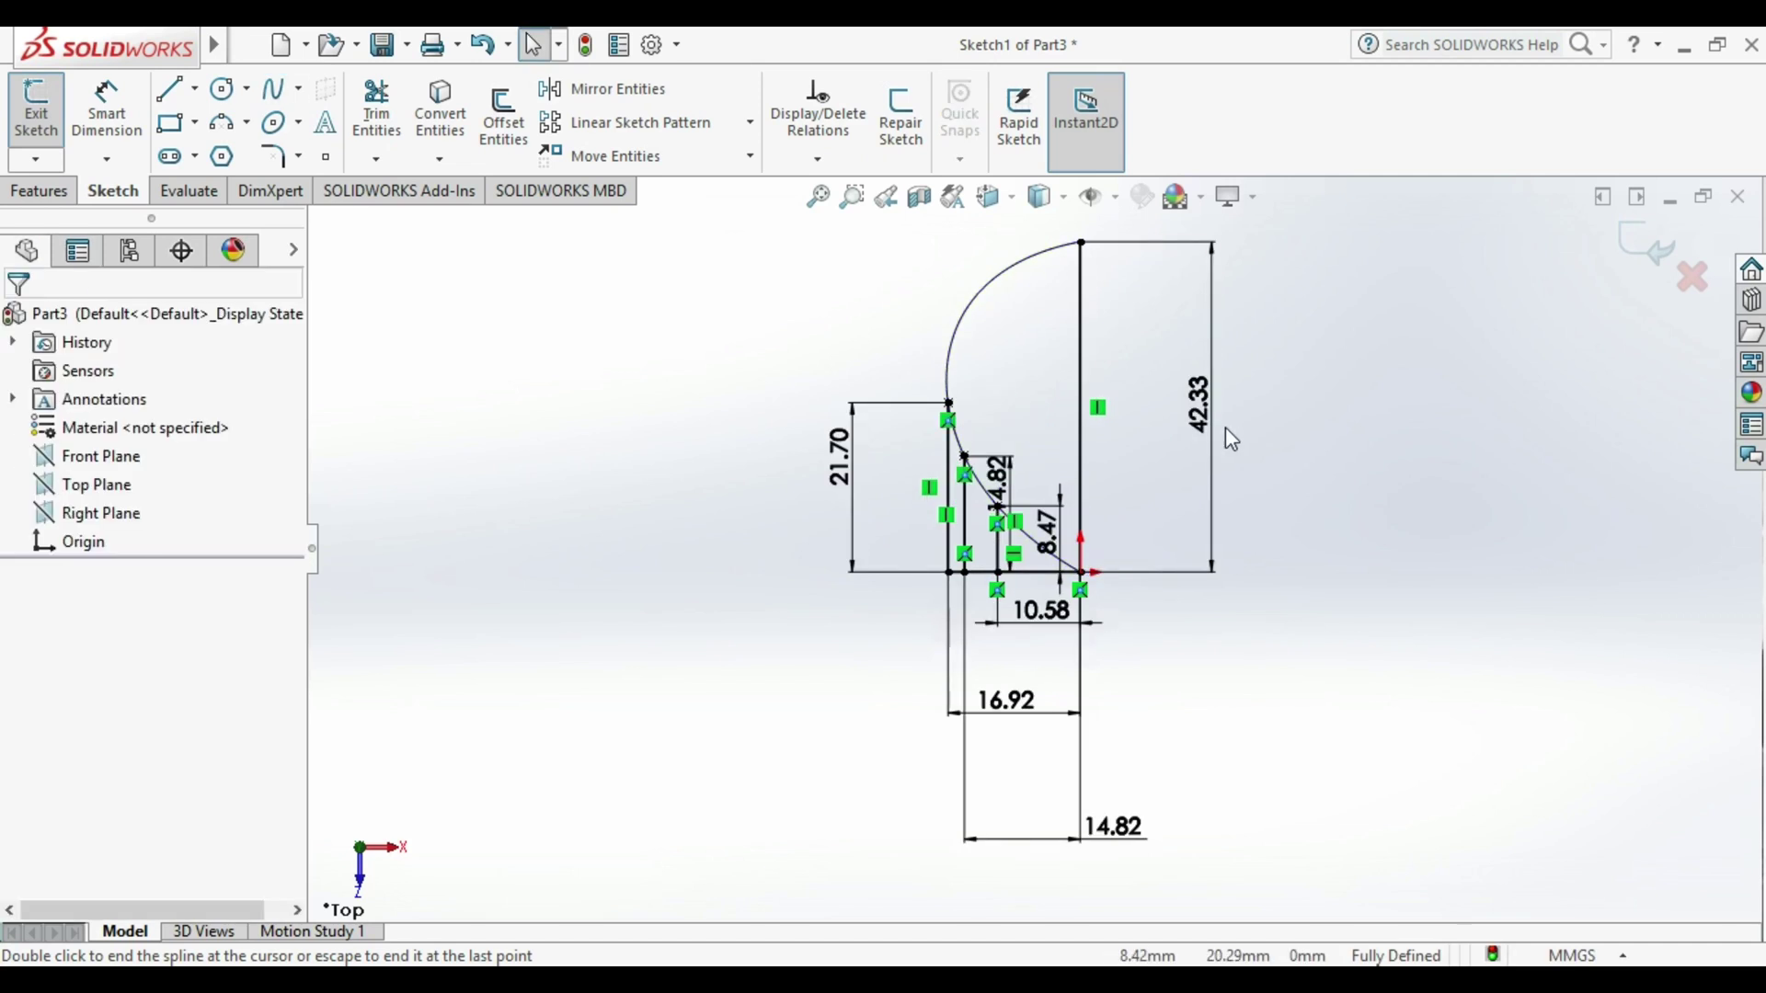
Power-trim away the three shorter vertical lines and the base line, leaving the spline and the 42.33 mm line, and exit the sketch.
scroll(956, 449, down, 2)
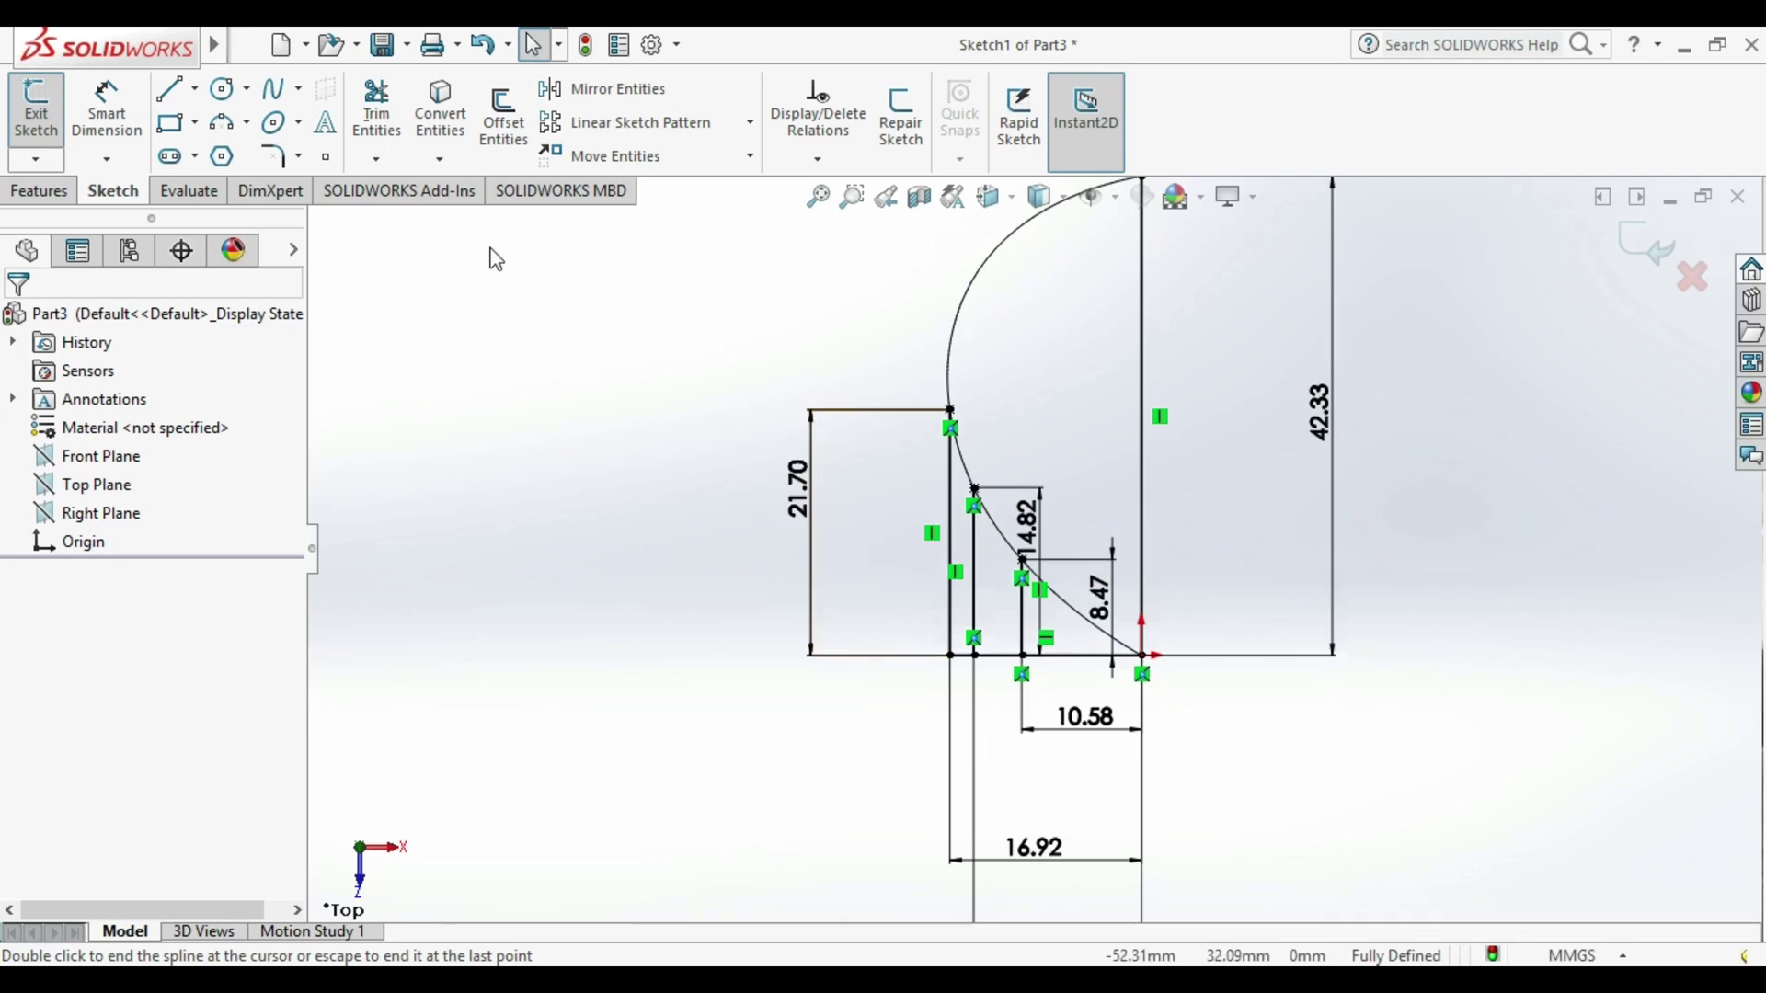
click(386, 98)
mouse_move(909, 517)
mouse_down()
mouse_move(1031, 607)
mouse_move(1085, 681)
mouse_up()
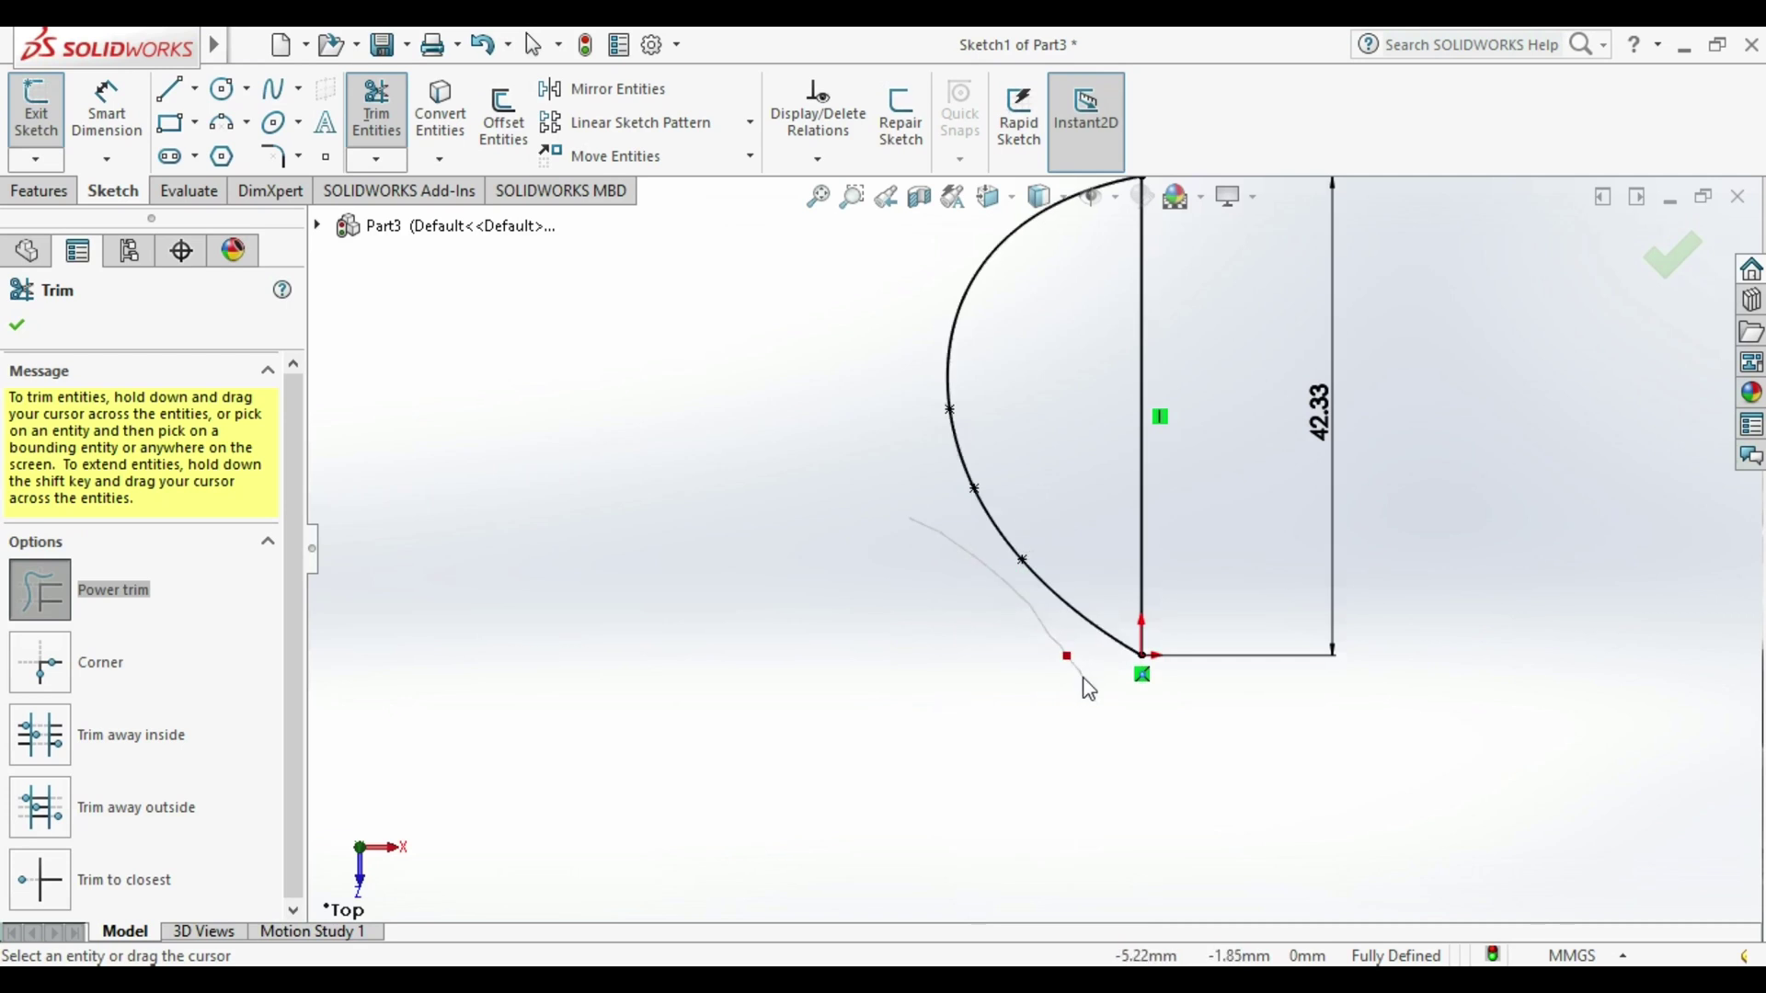
scroll(1178, 561, up, 3)
click(1667, 262)
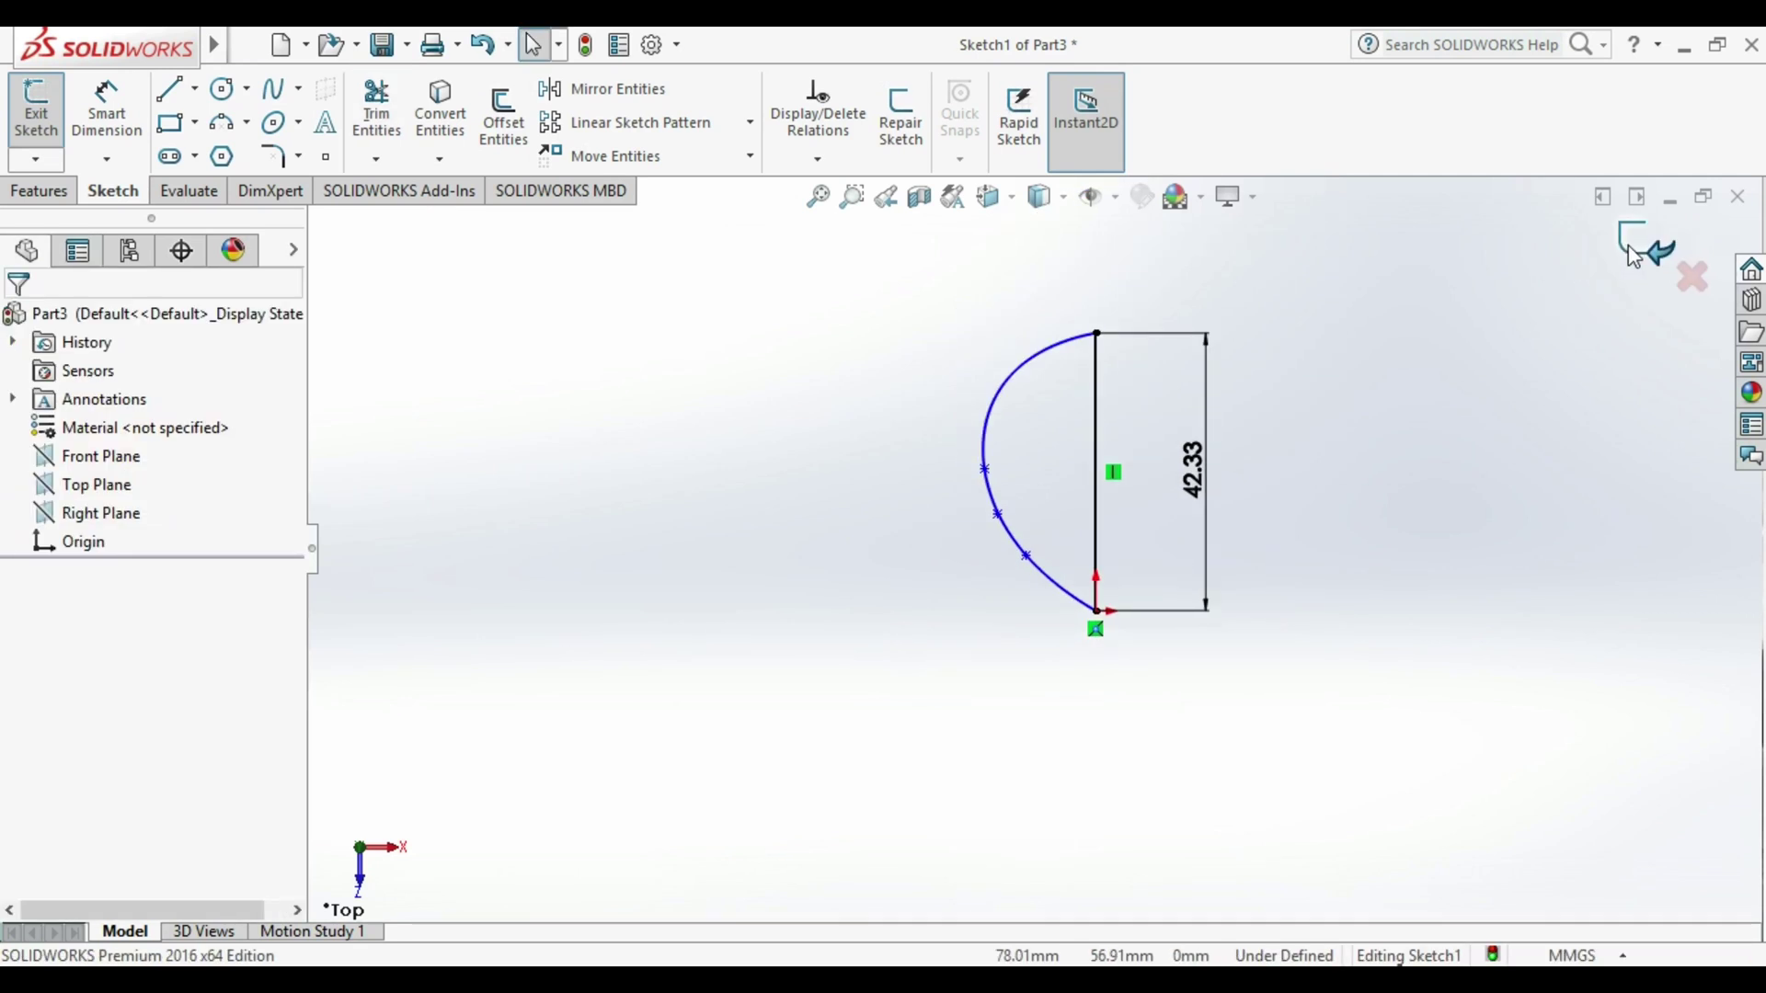
click(1633, 248)
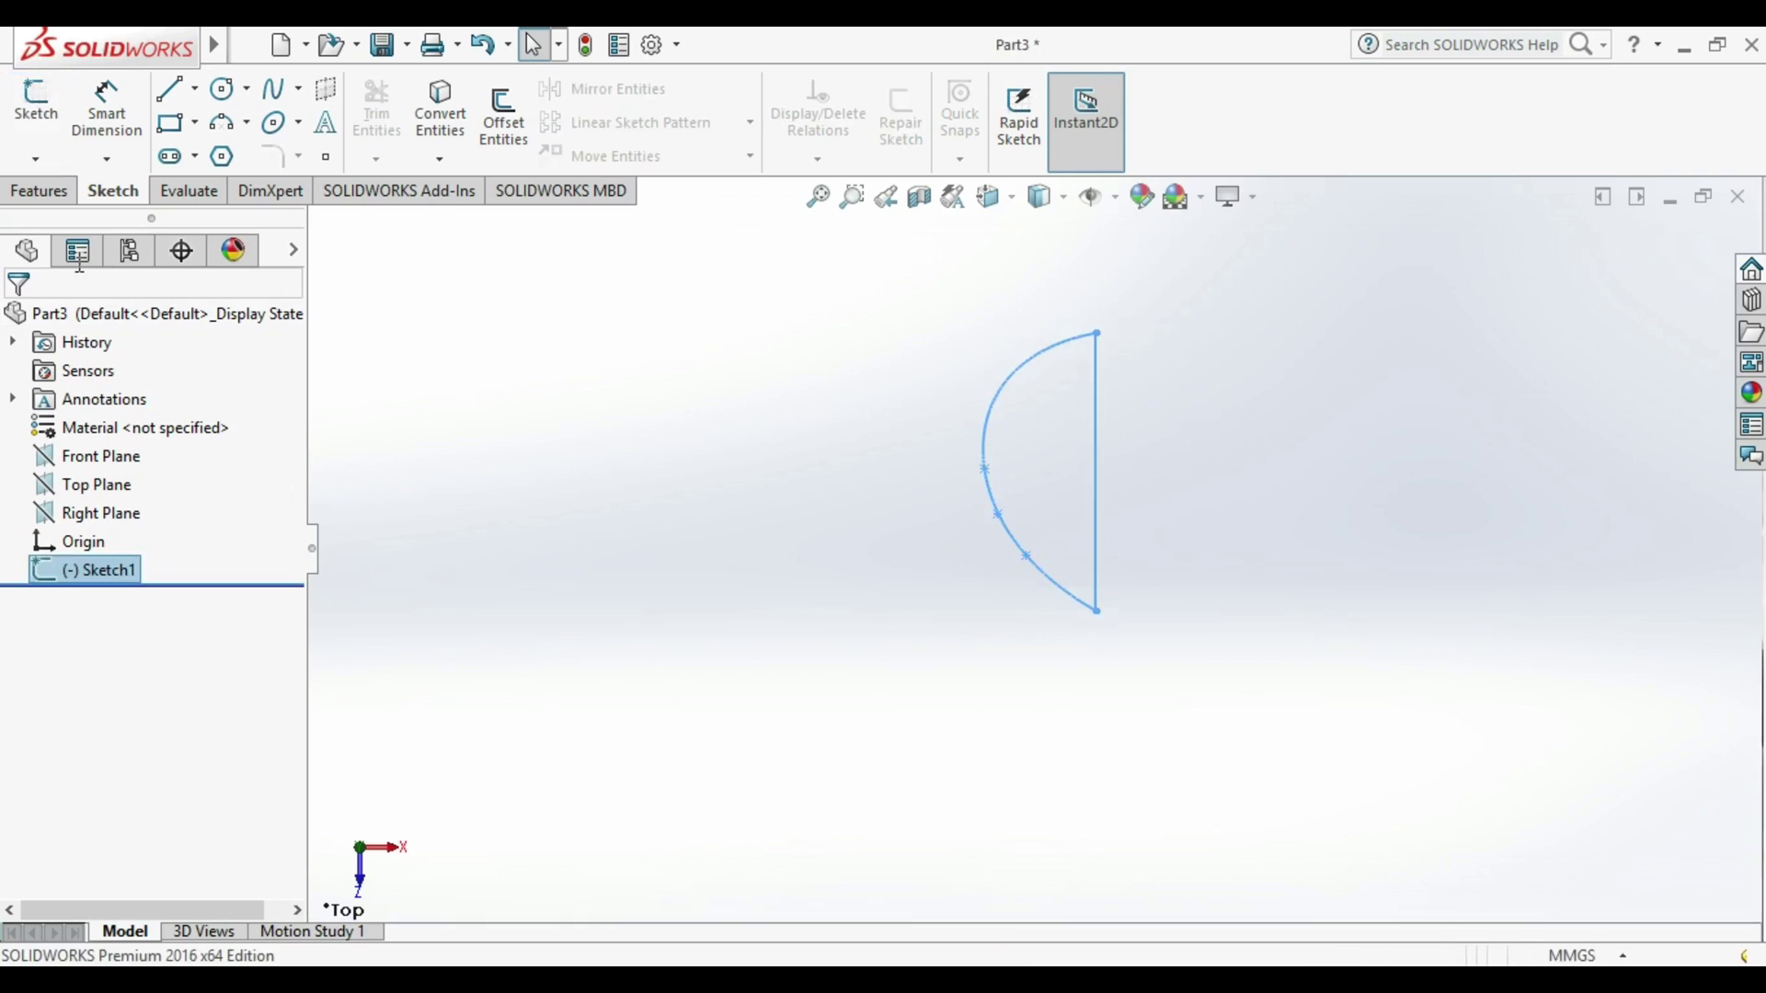
Revolve the profile 180 degrees about its straight line, with the direction reversed so the half body lies below the Top Plane.
click(41, 190)
click(127, 119)
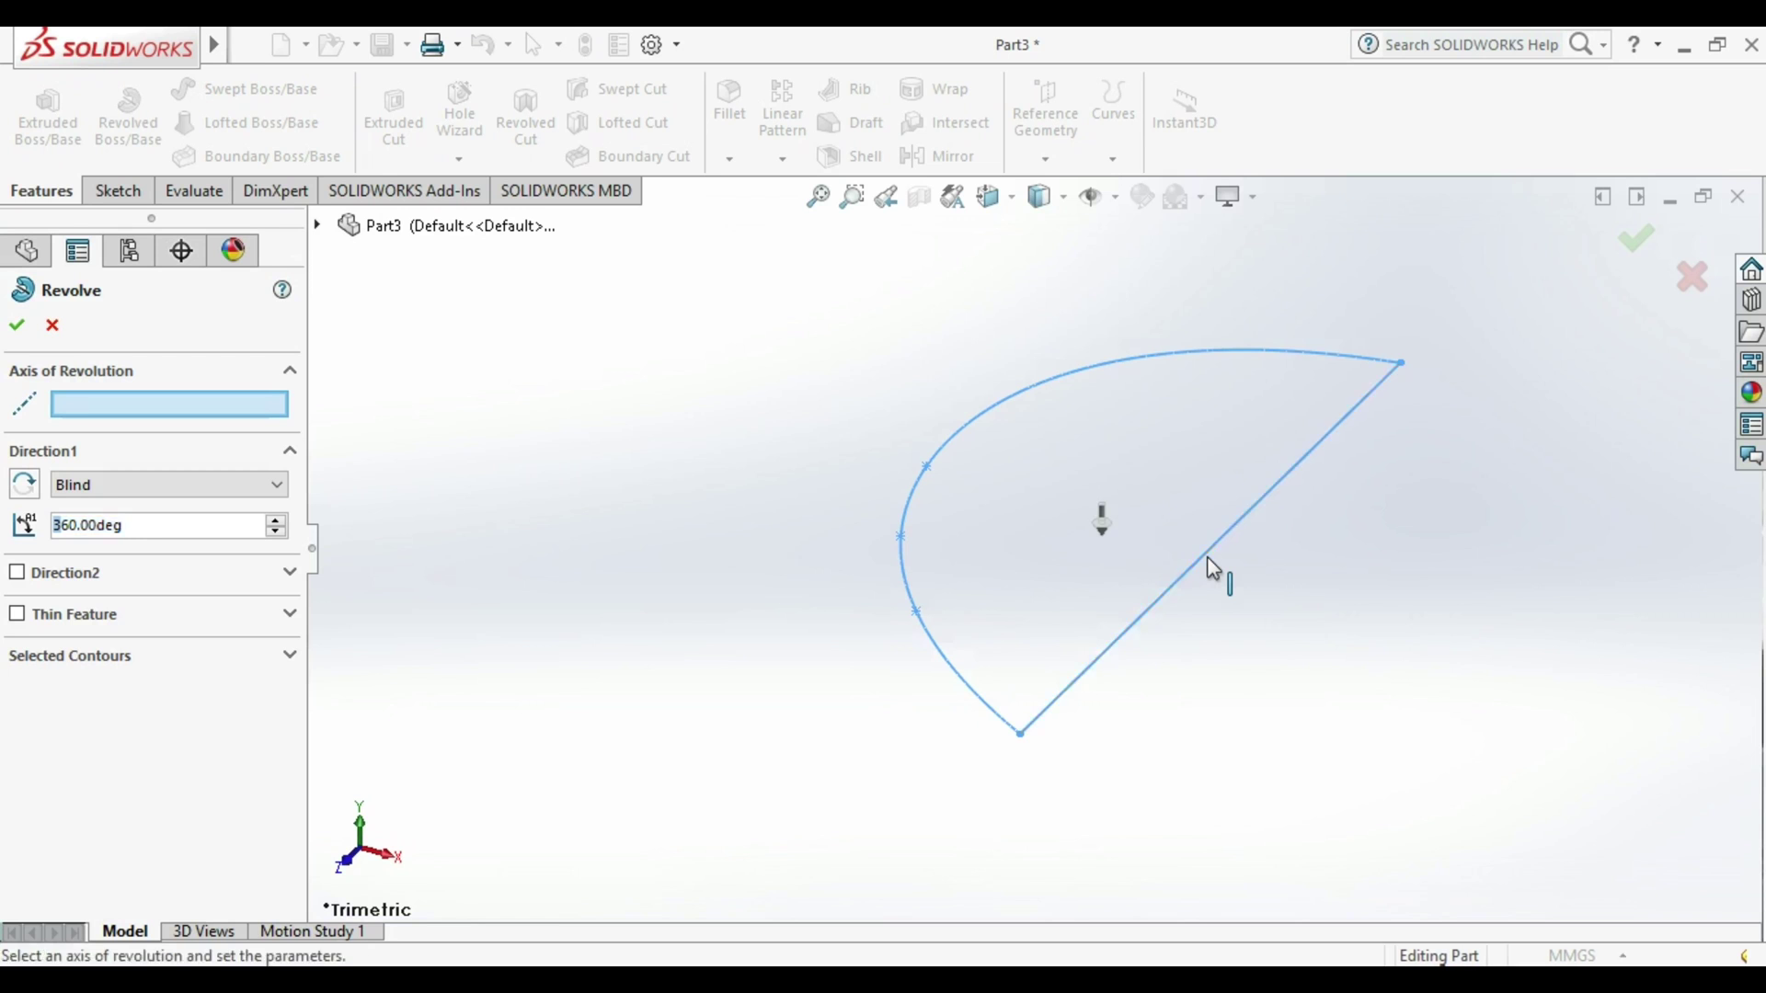
click(1206, 558)
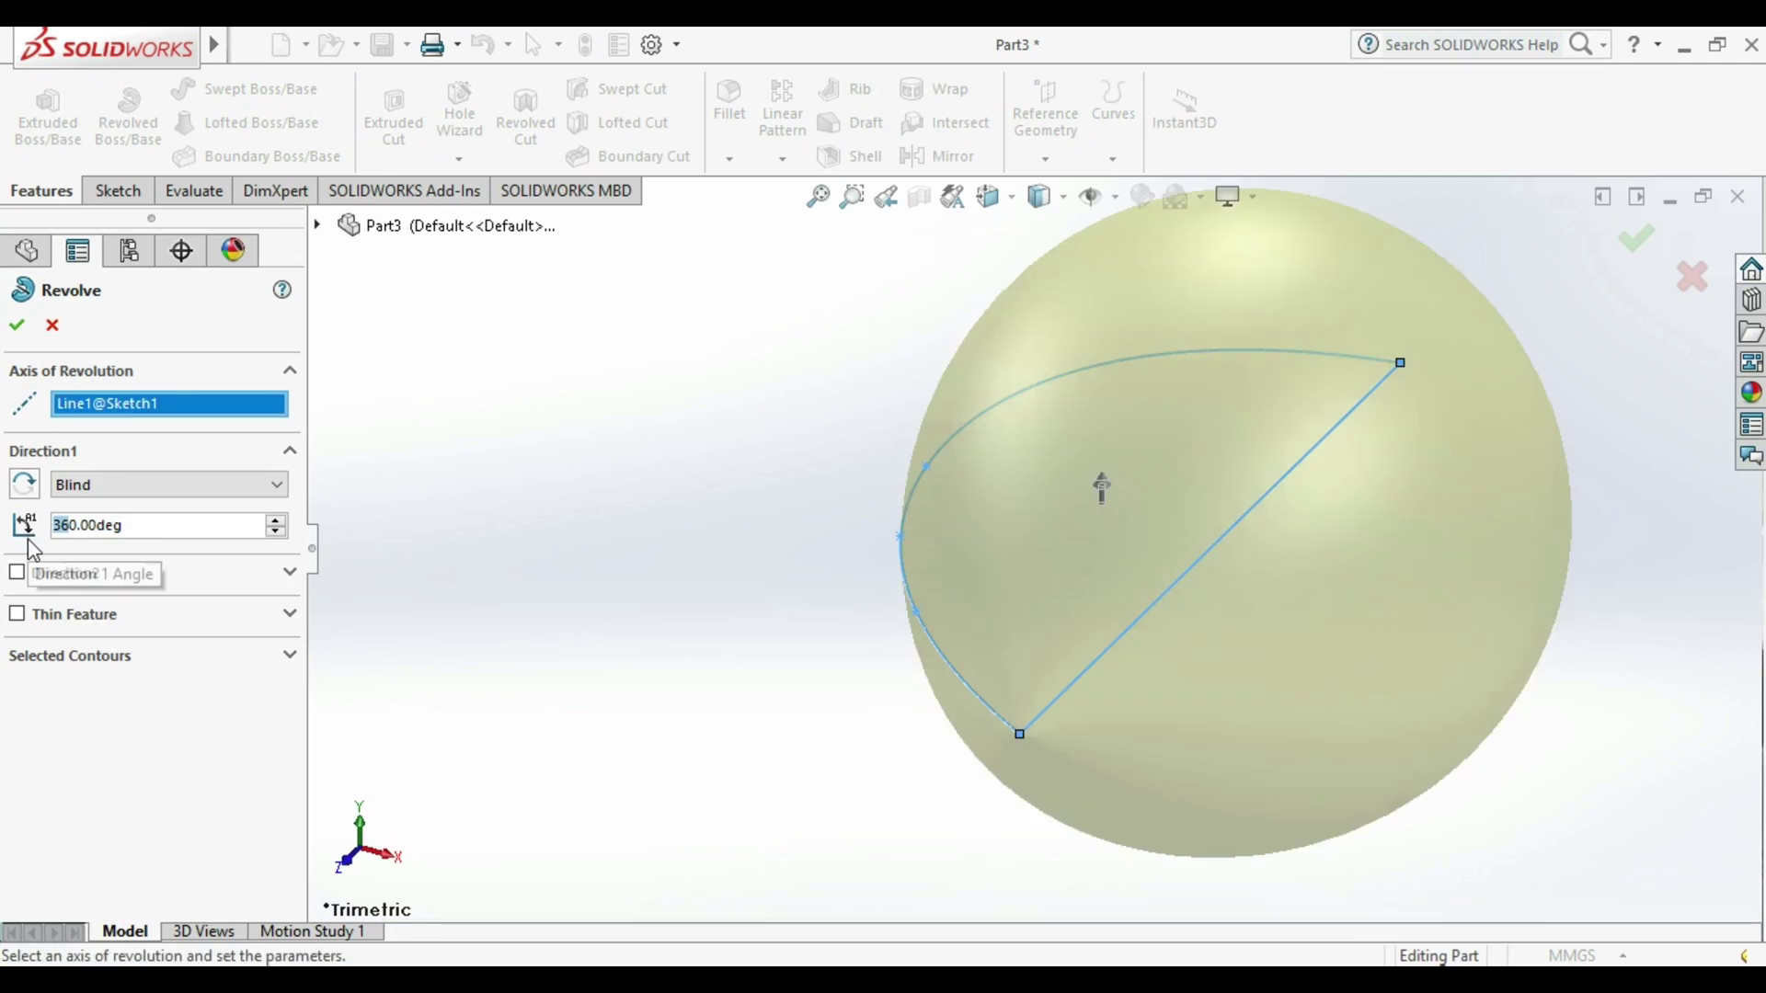
text(180)
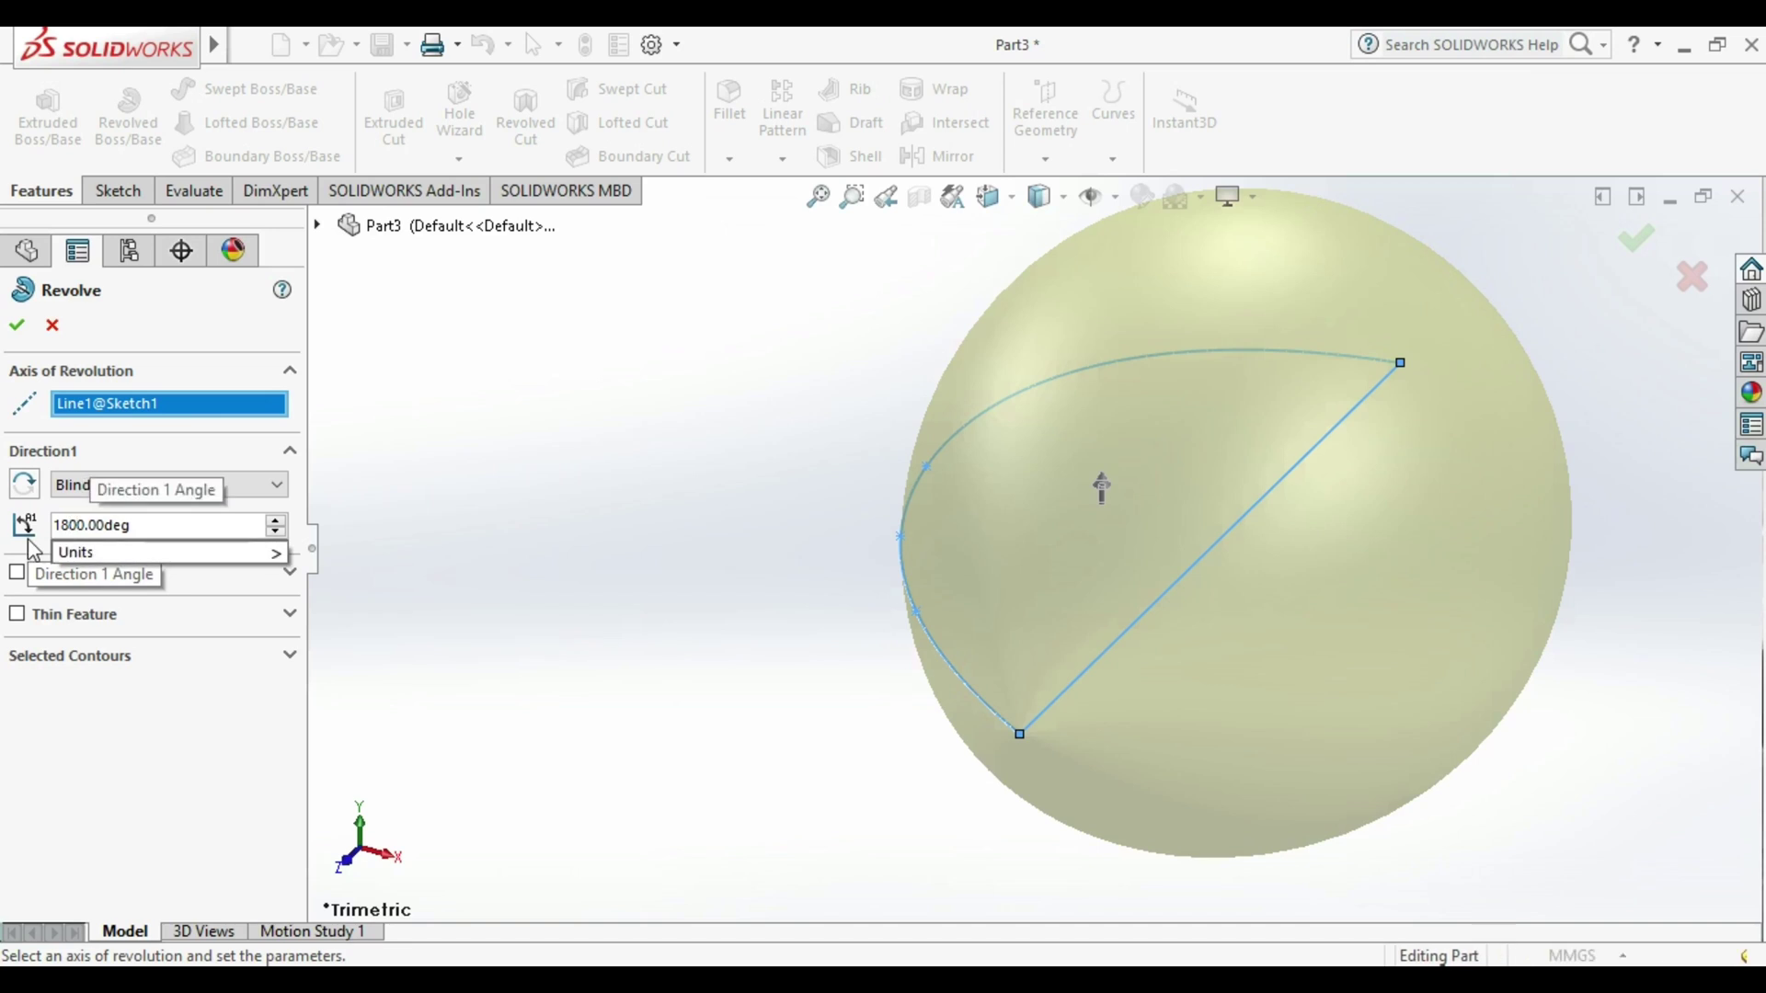
key(Return)
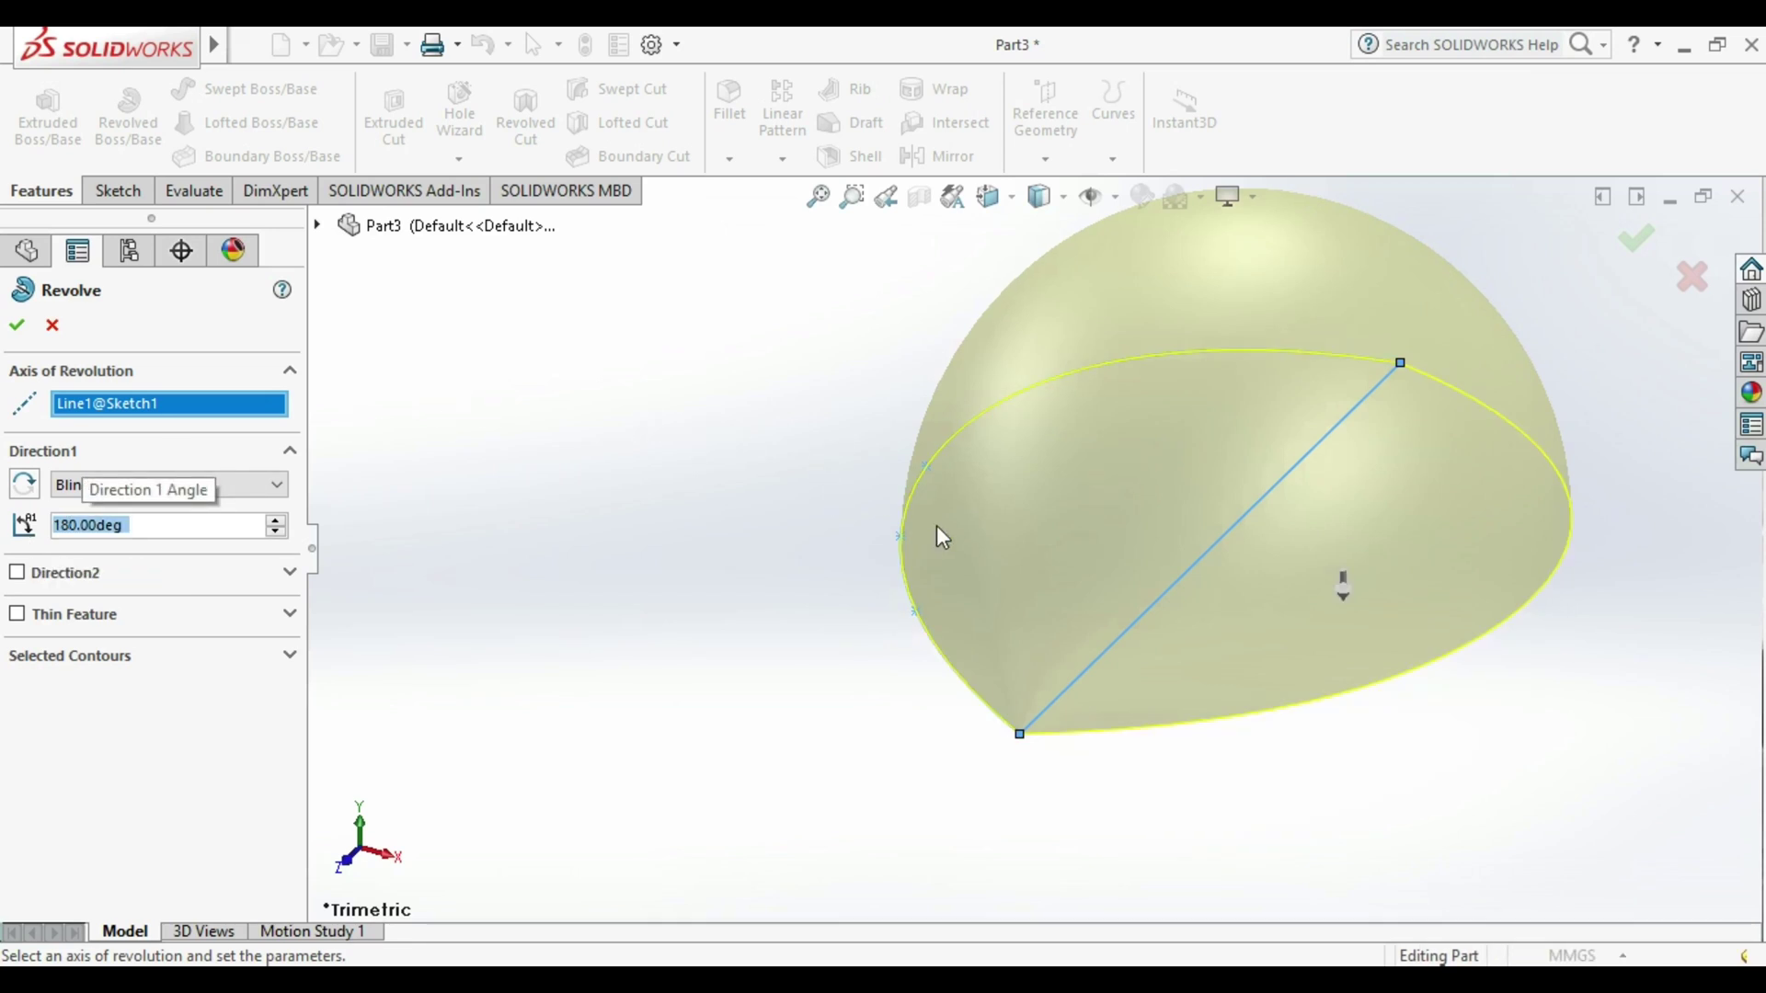
scroll(1050, 492, up, 3)
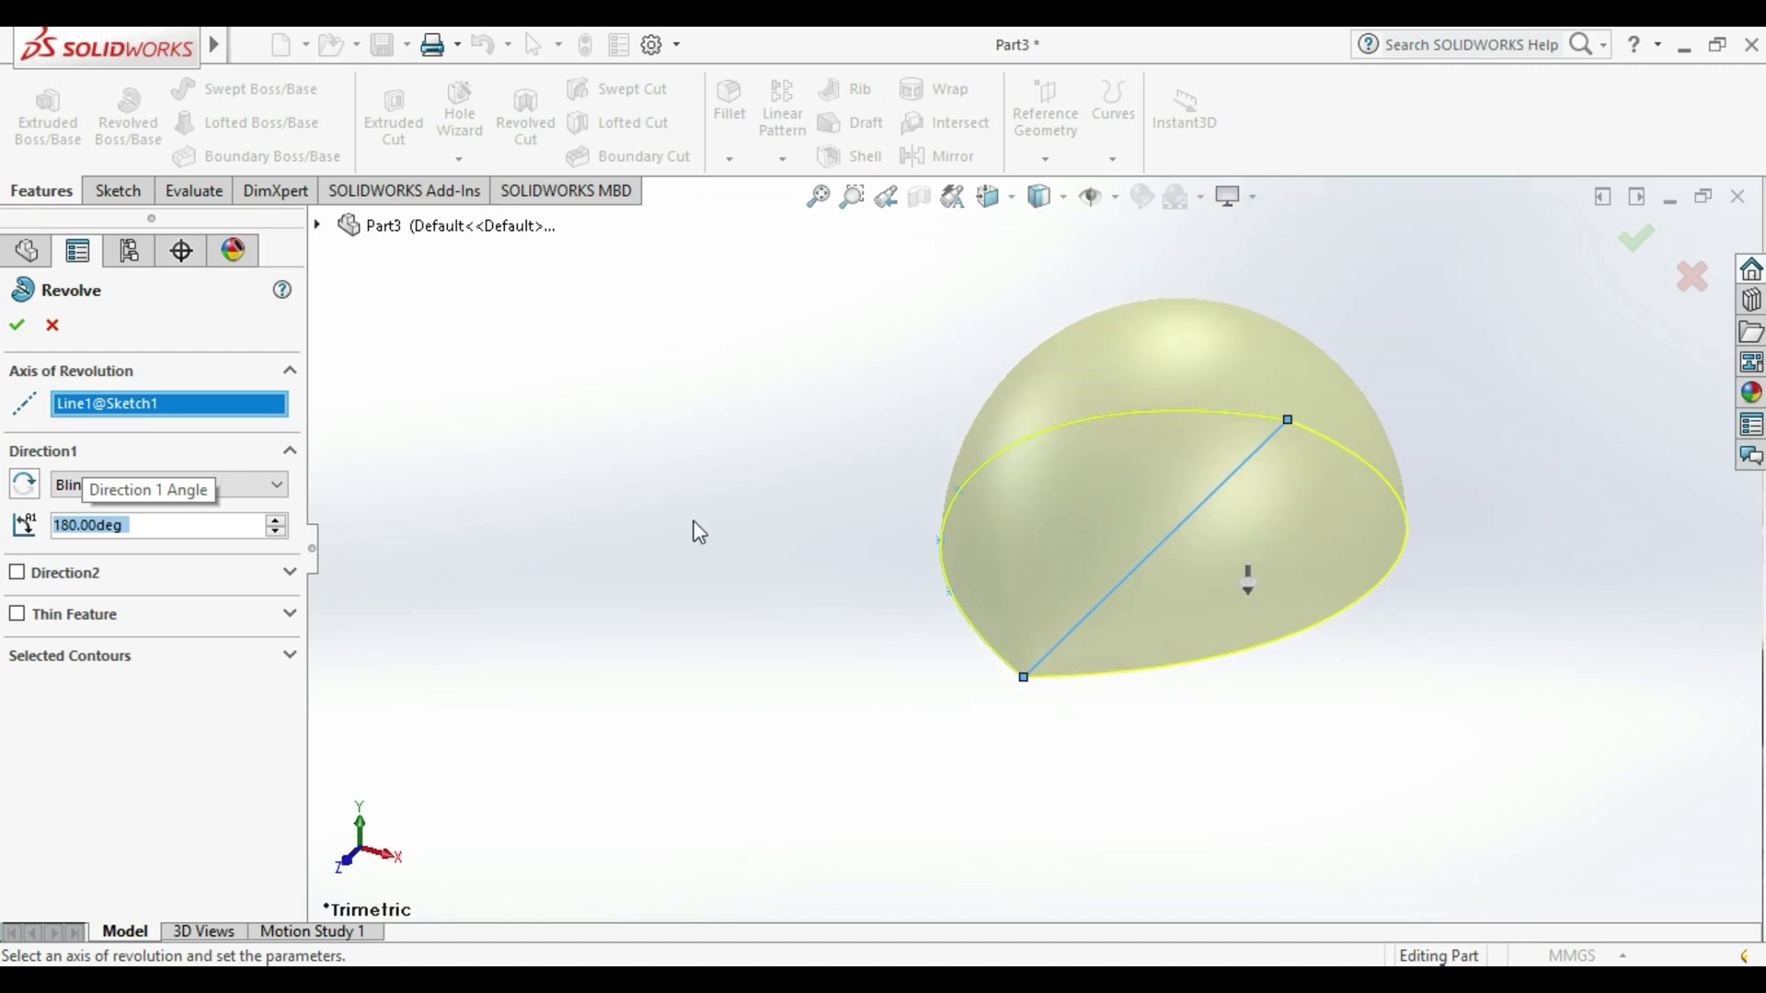
click(181, 482)
click(24, 485)
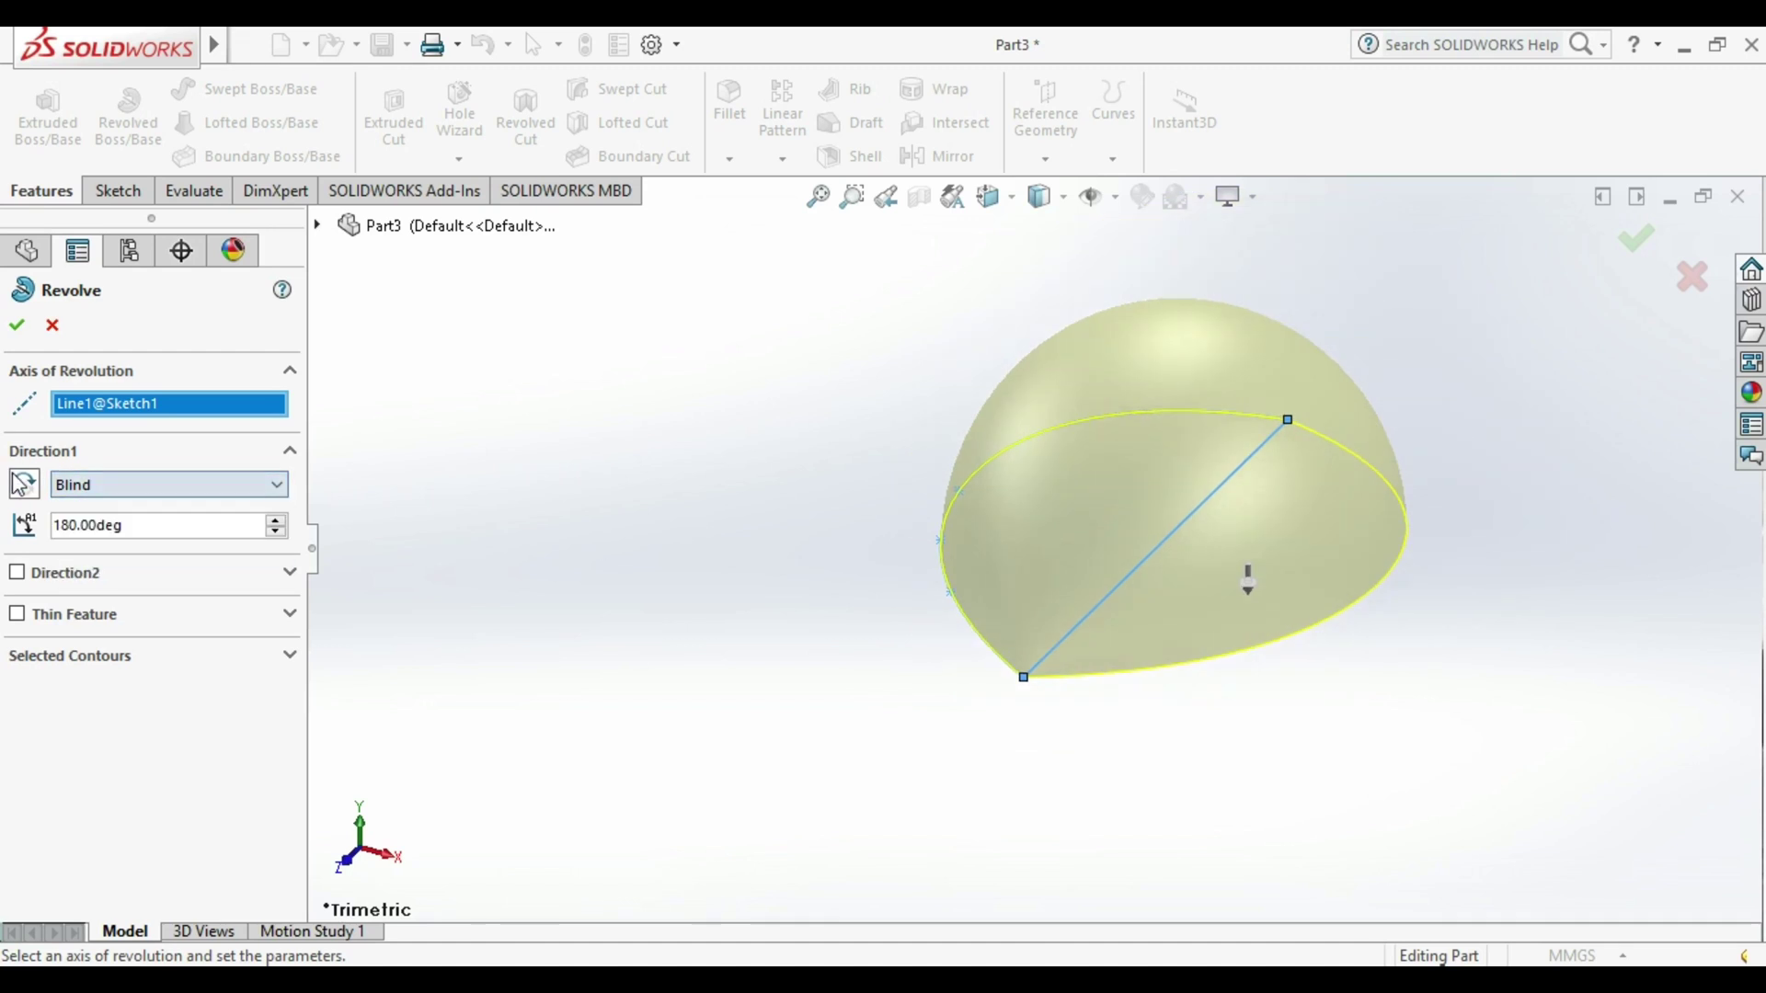
click(24, 485)
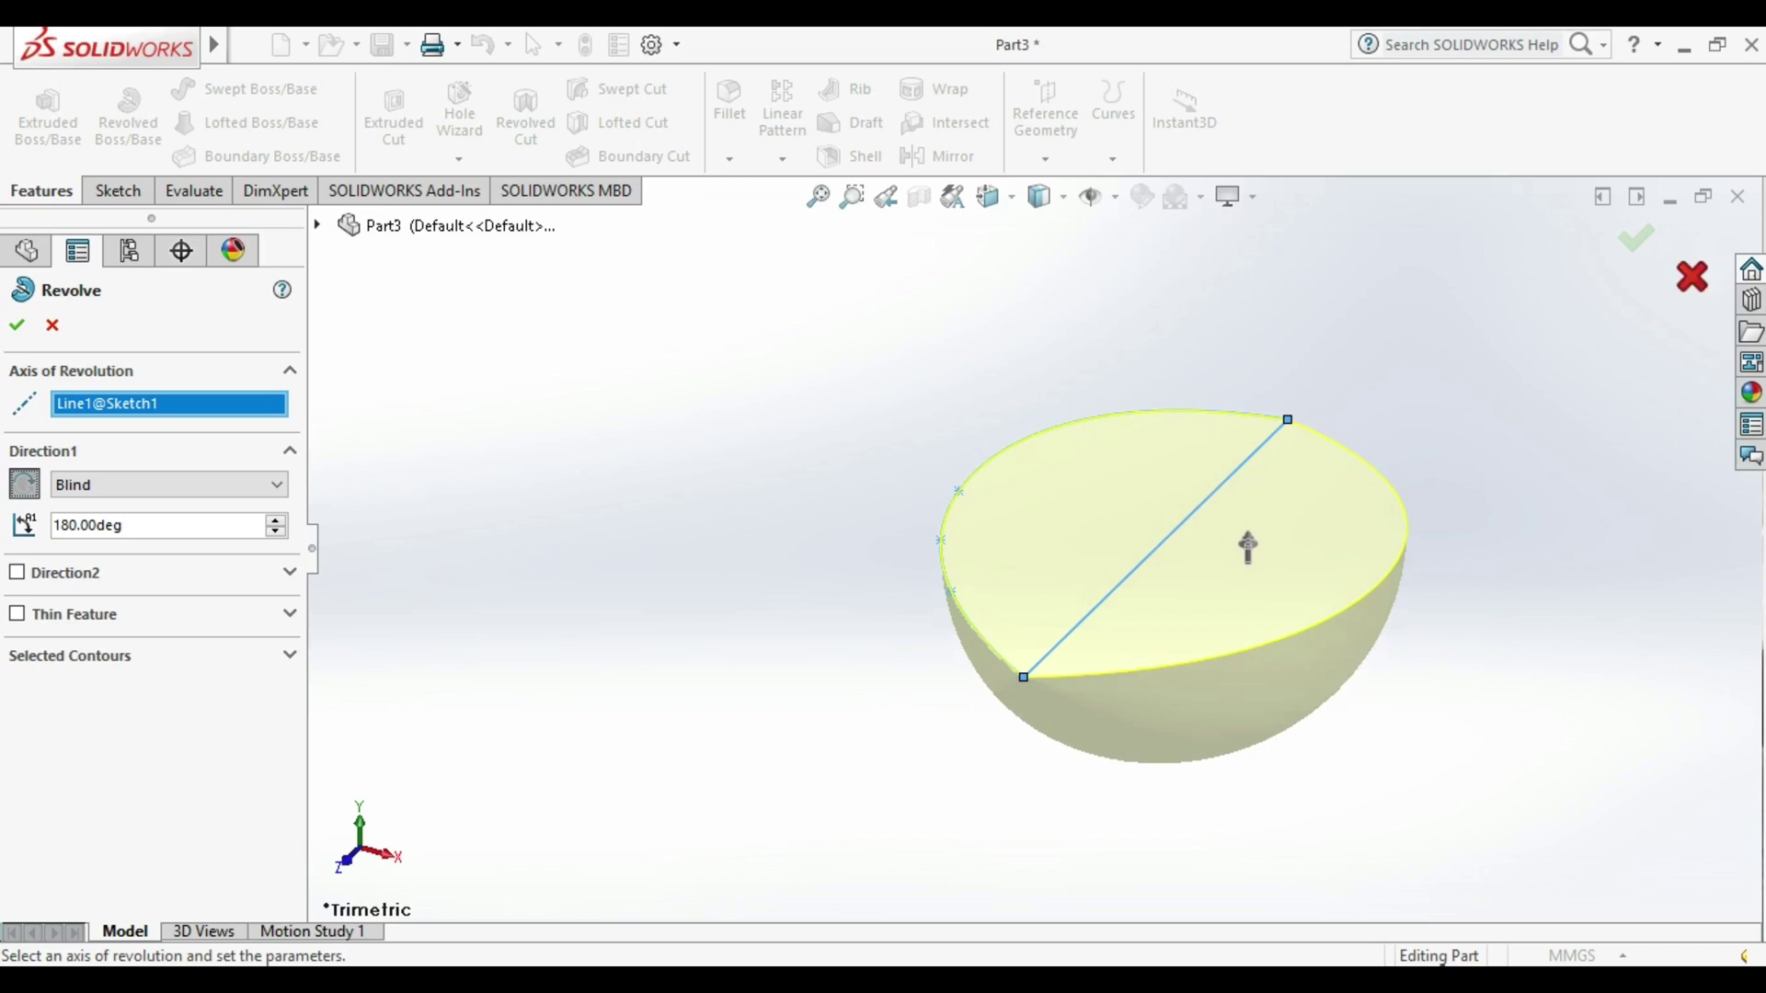
click(1636, 242)
key(Return)
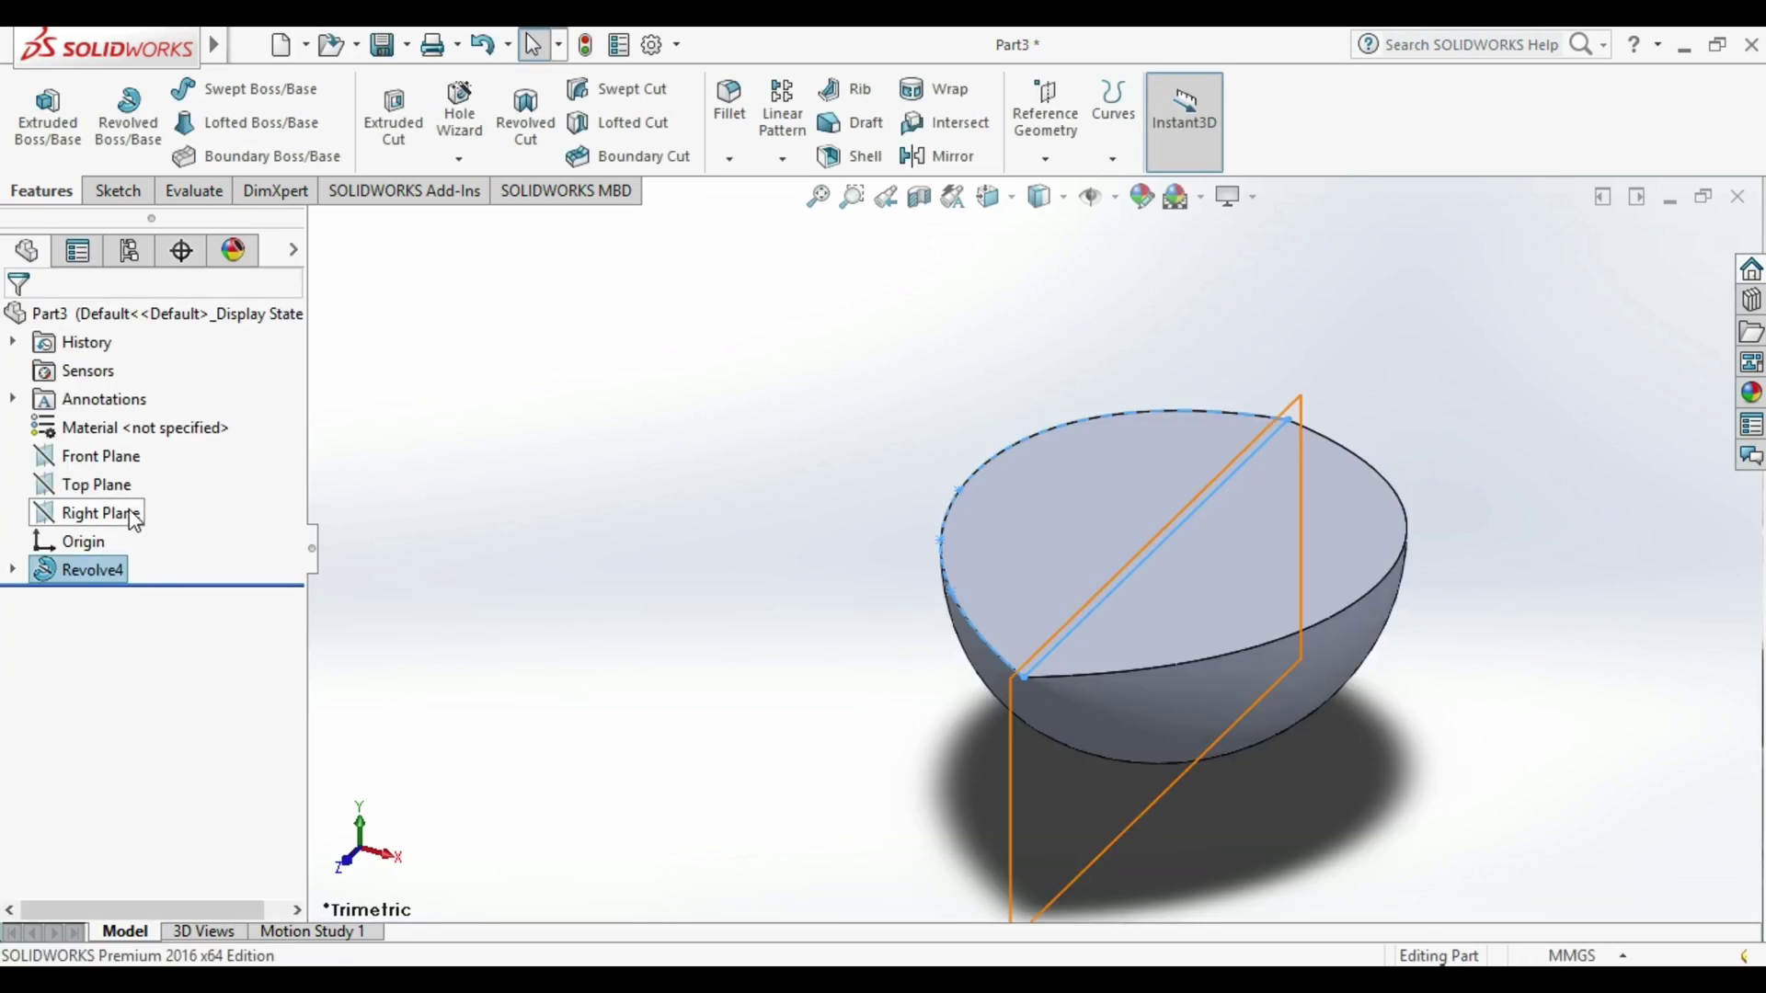
Create a reference plane offset 12.7 mm from the Right Plane.
click(134, 518)
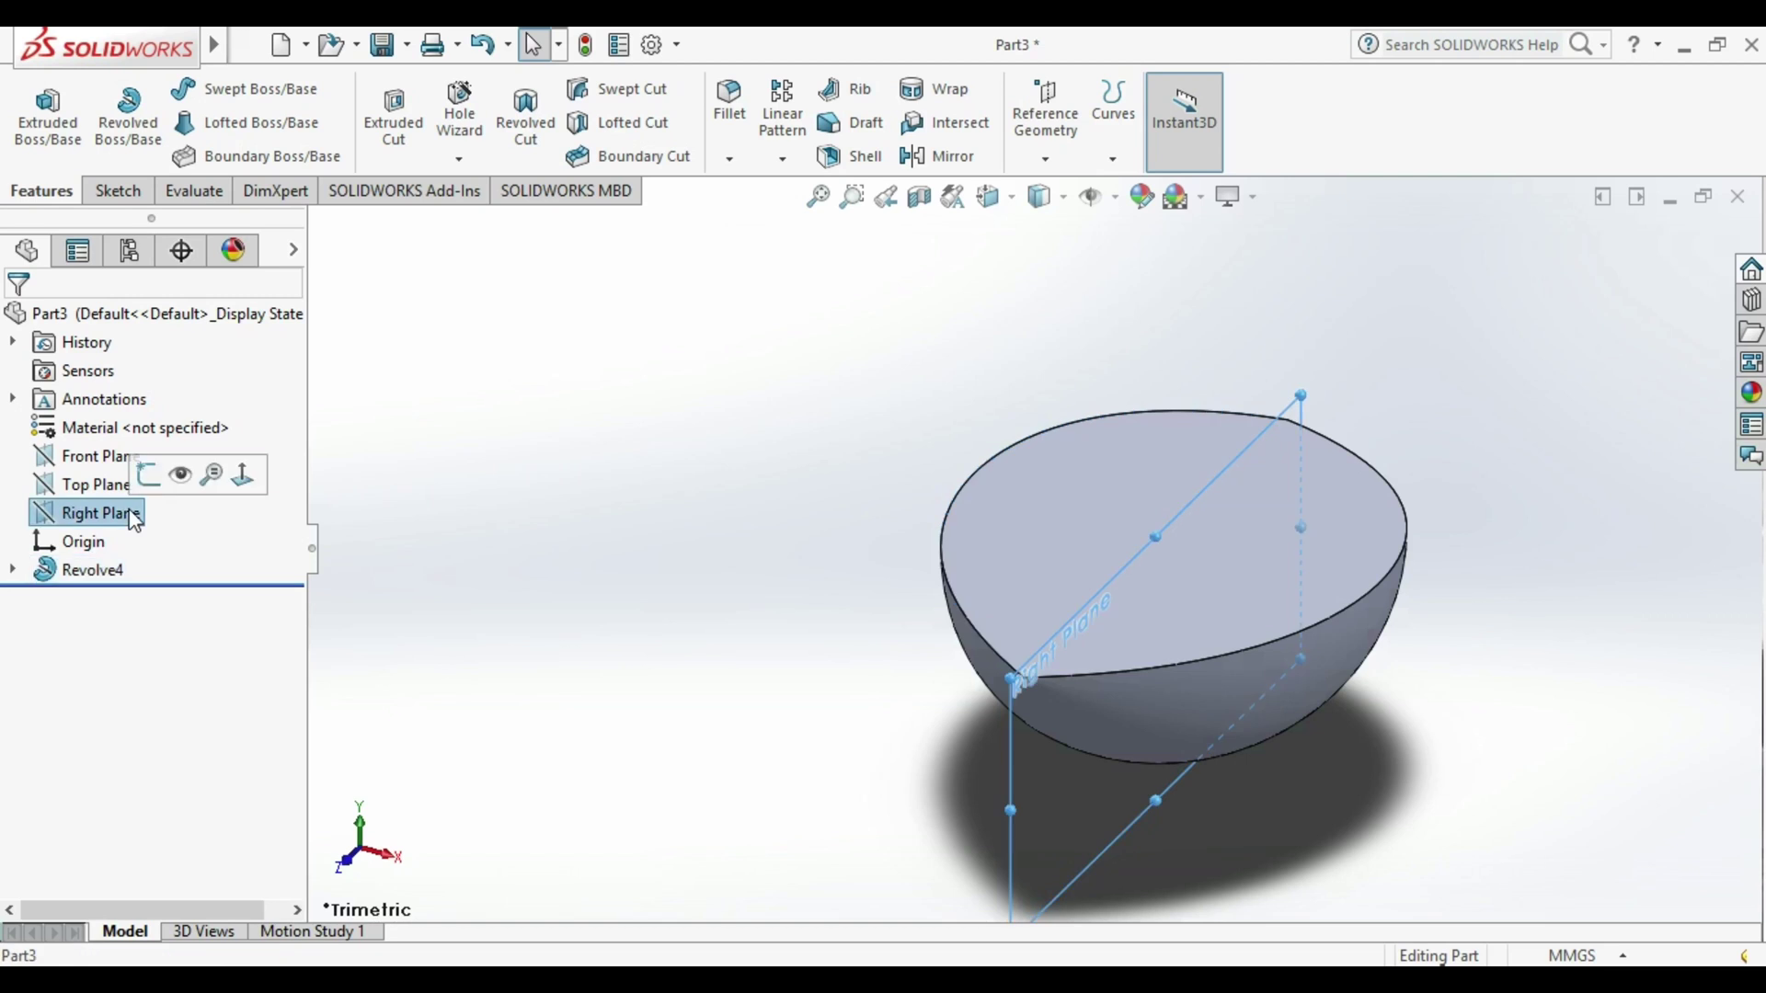
click(1019, 163)
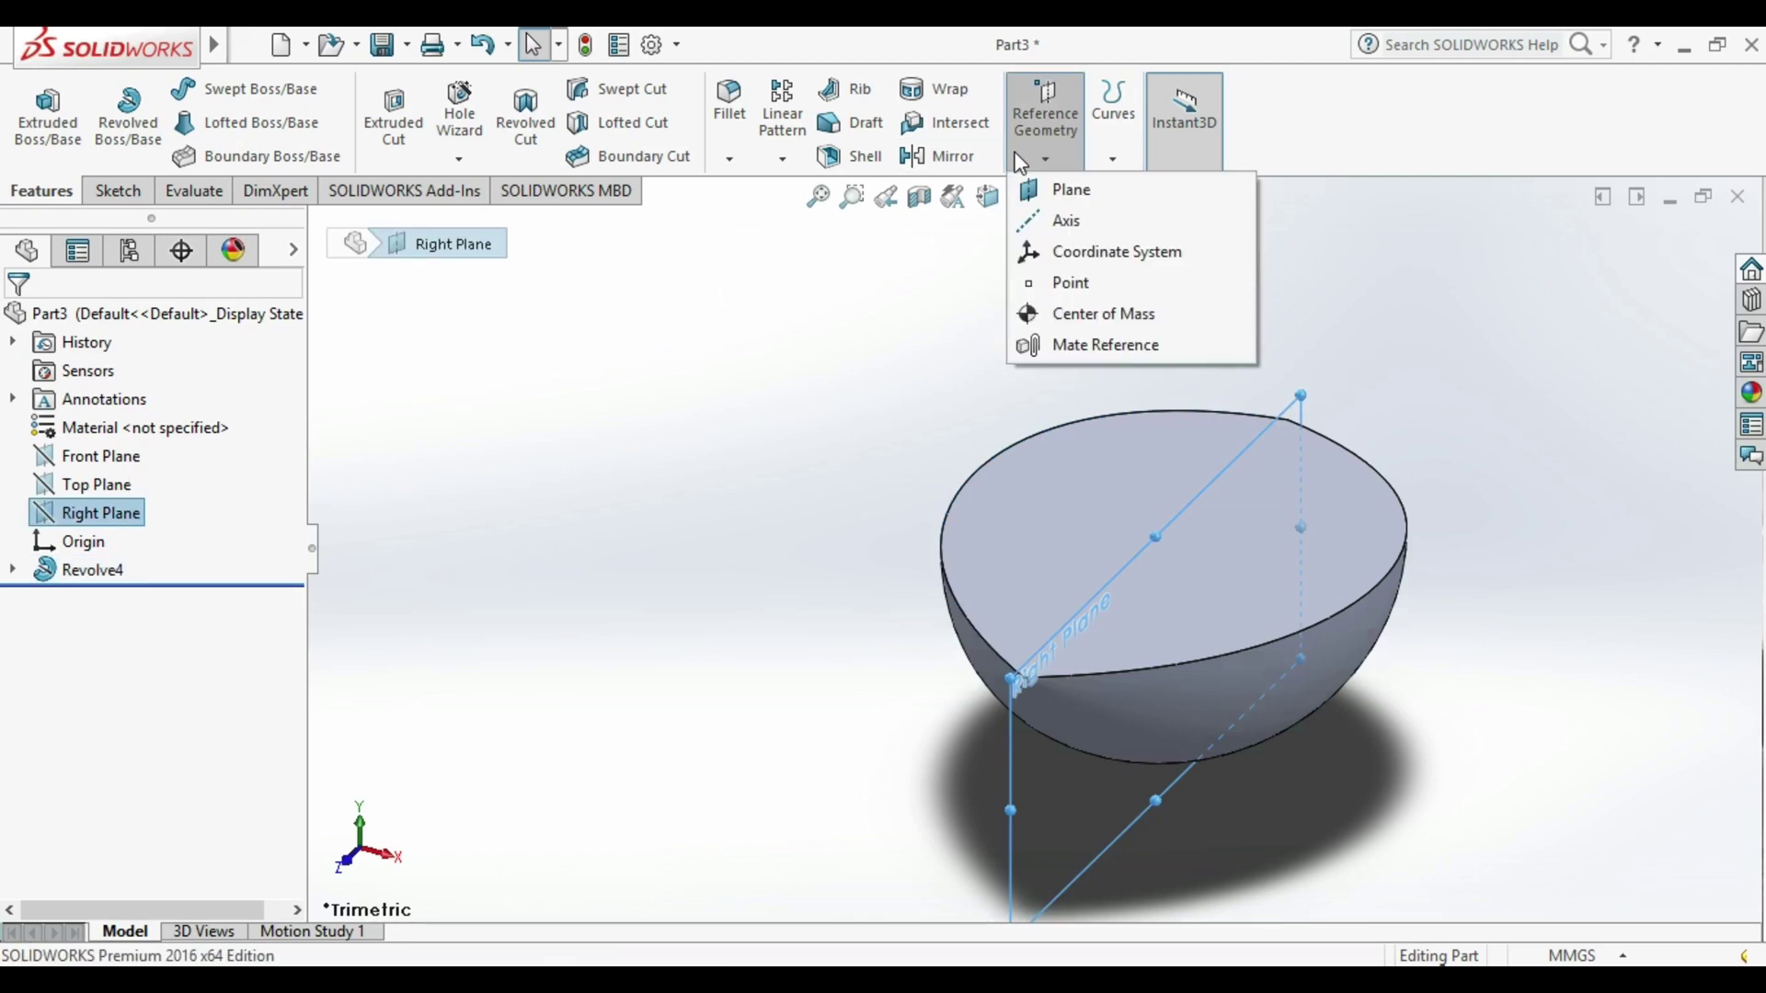
click(1023, 190)
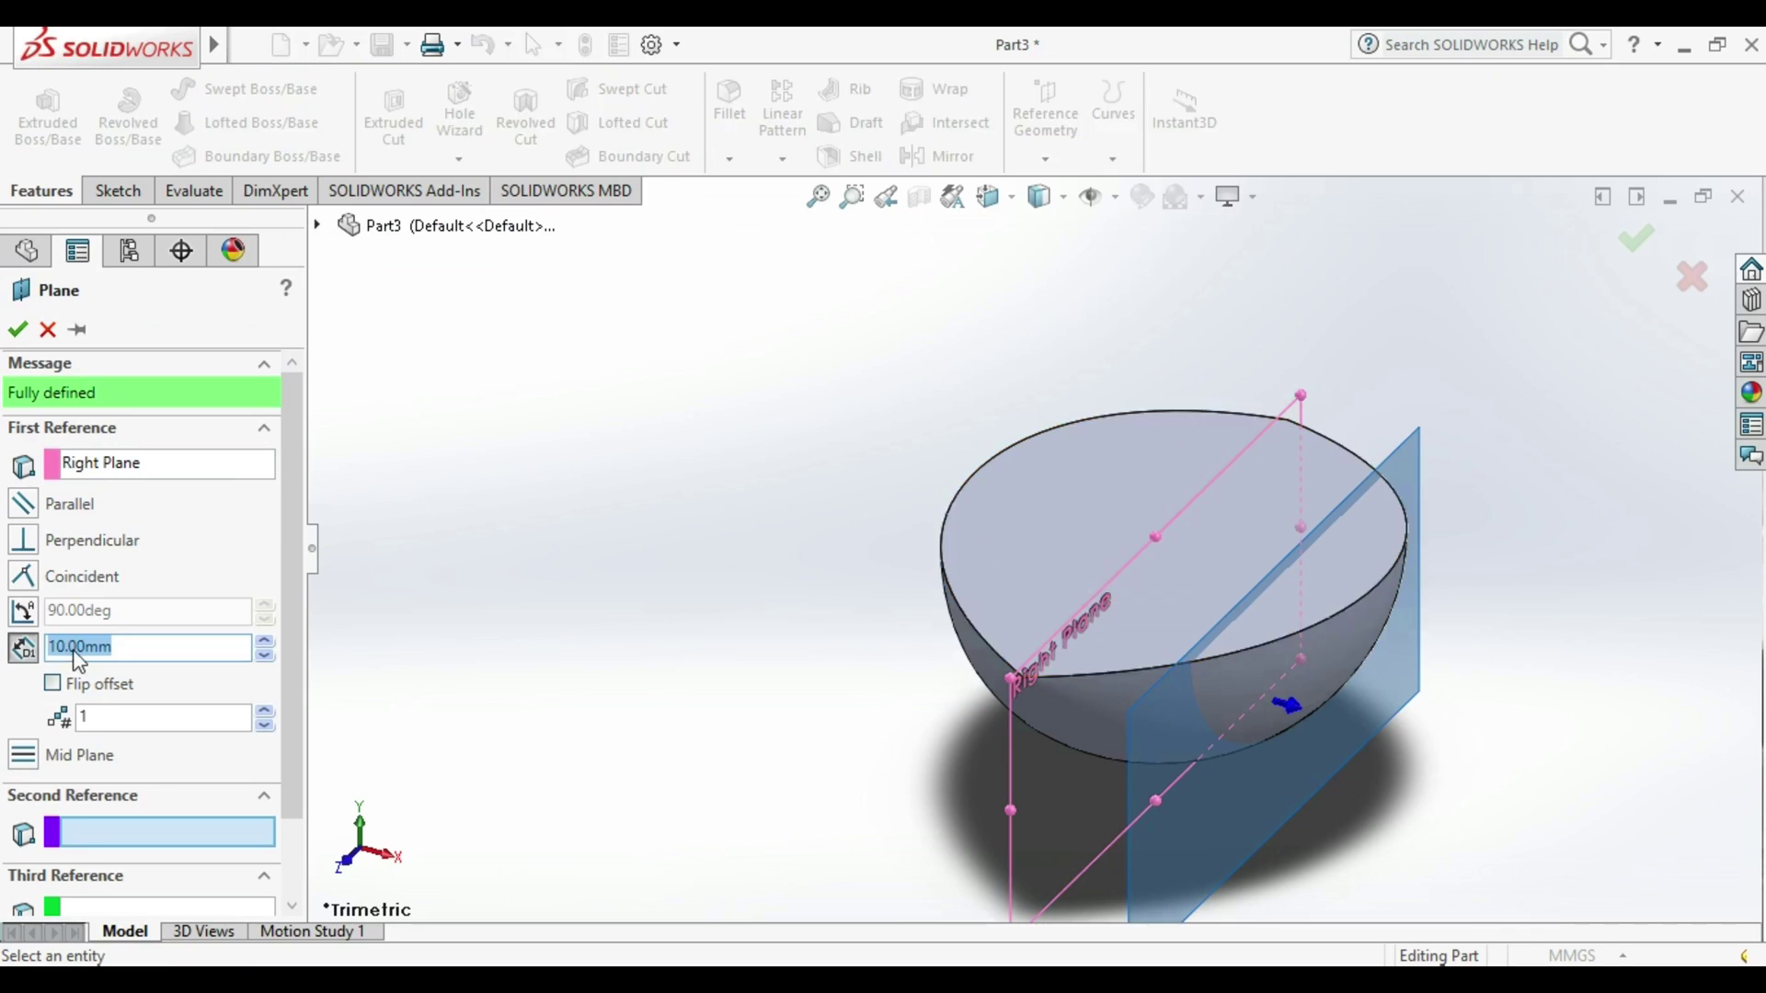
text(12)
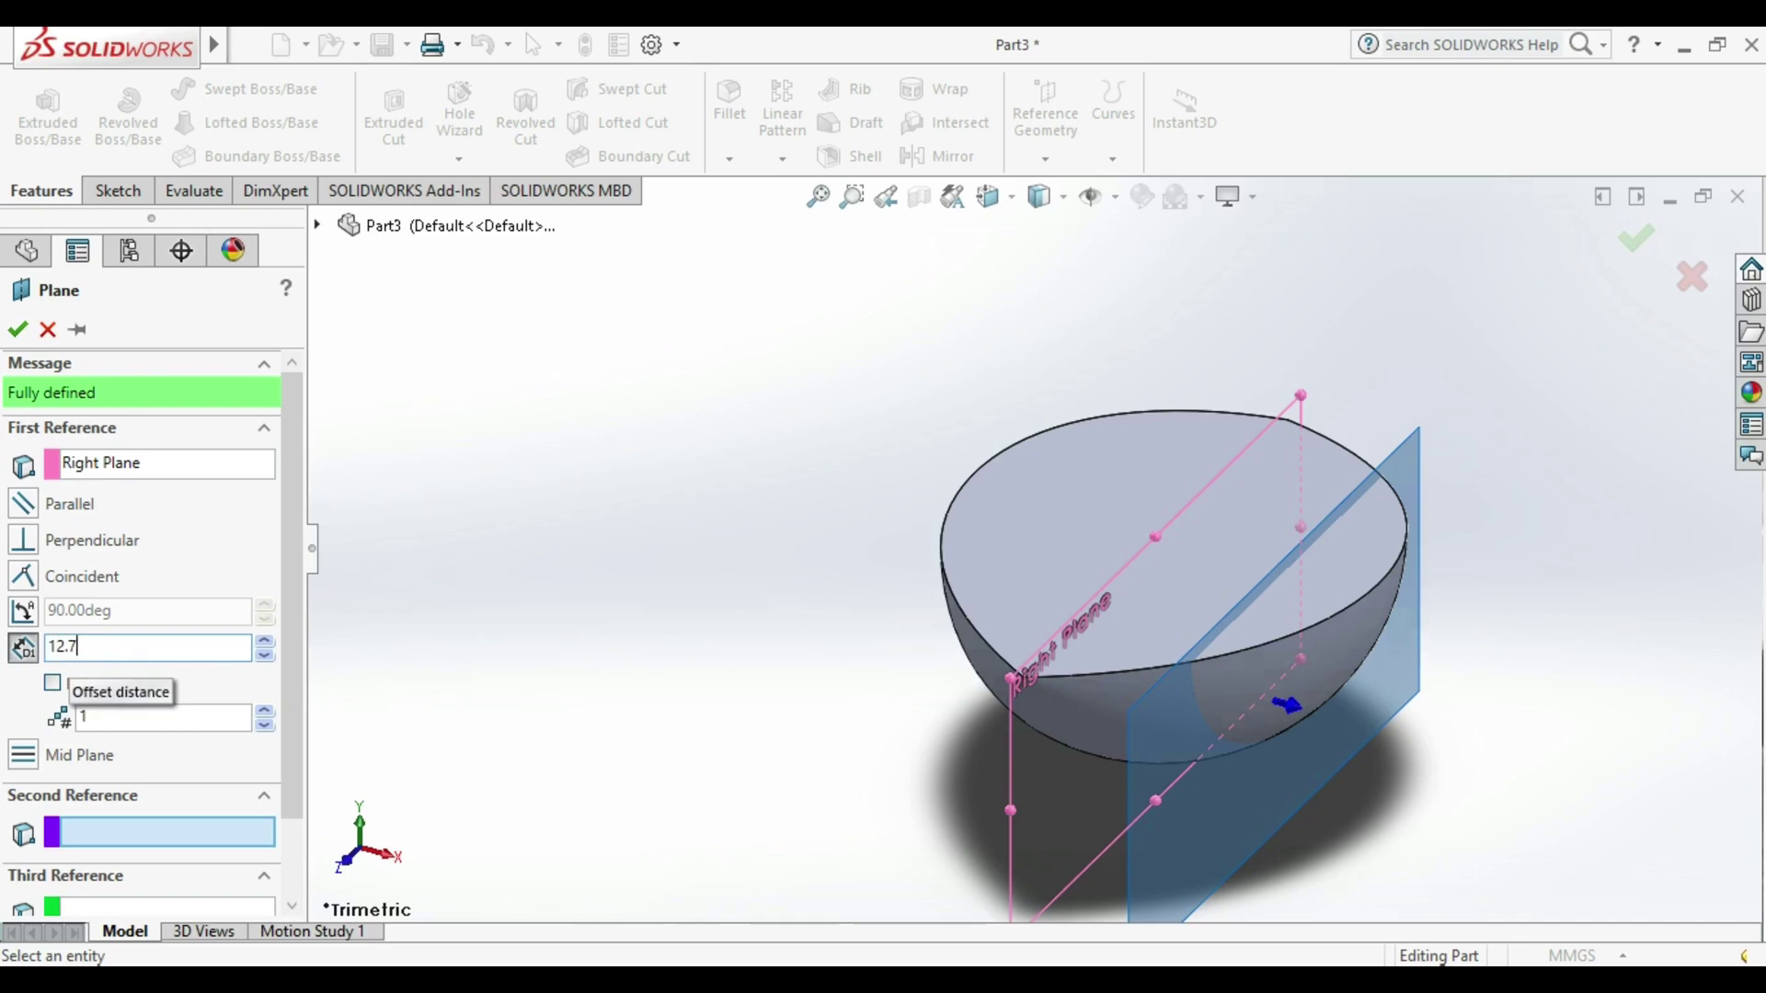
text(.7)
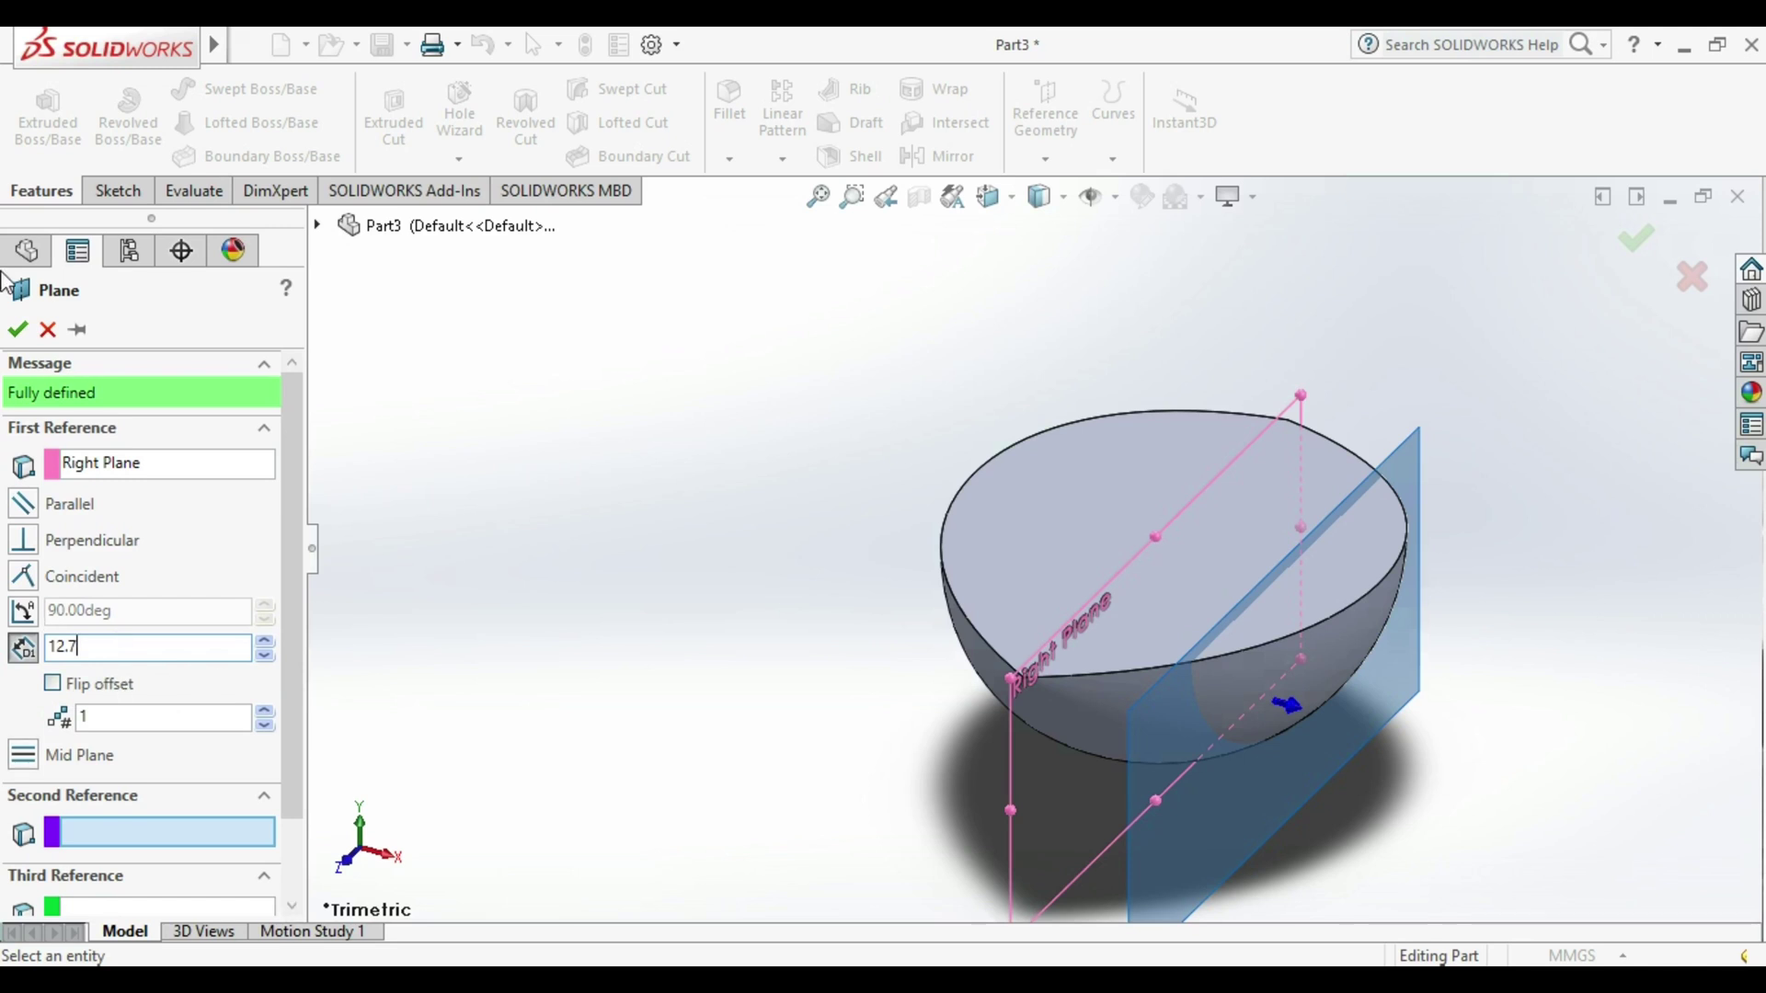
click(18, 329)
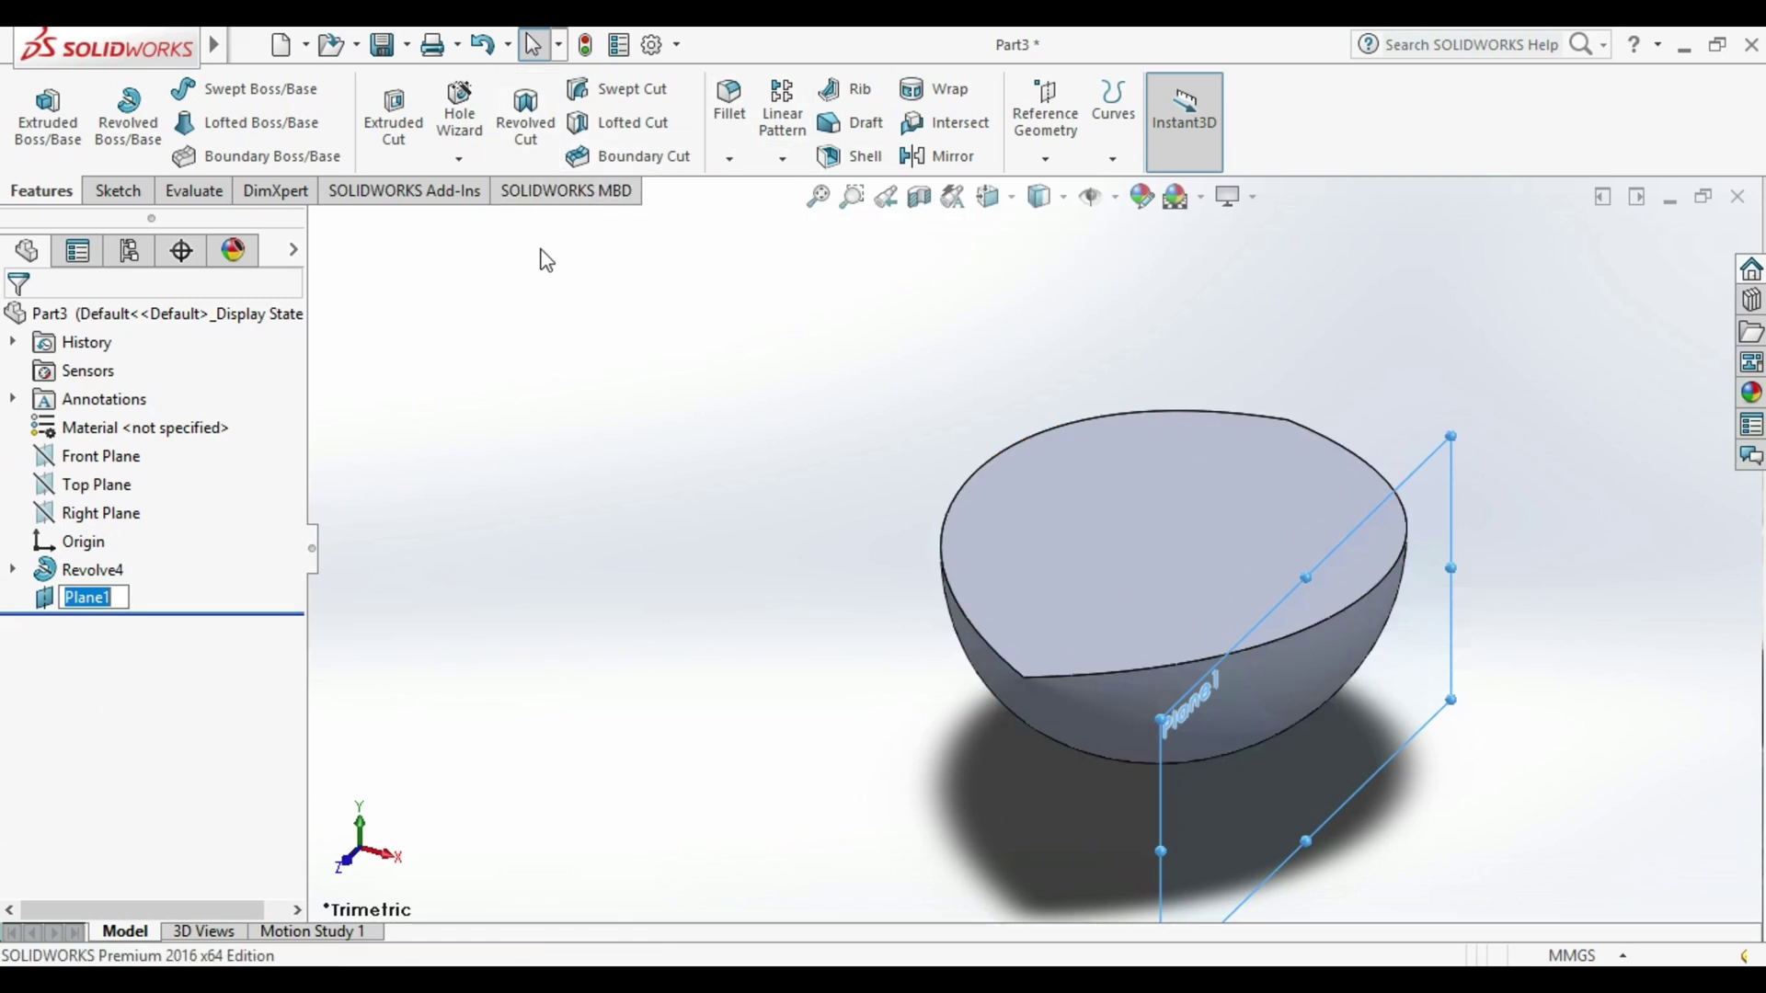
Mirror the revolved half body about the new offset plane.
click(783, 159)
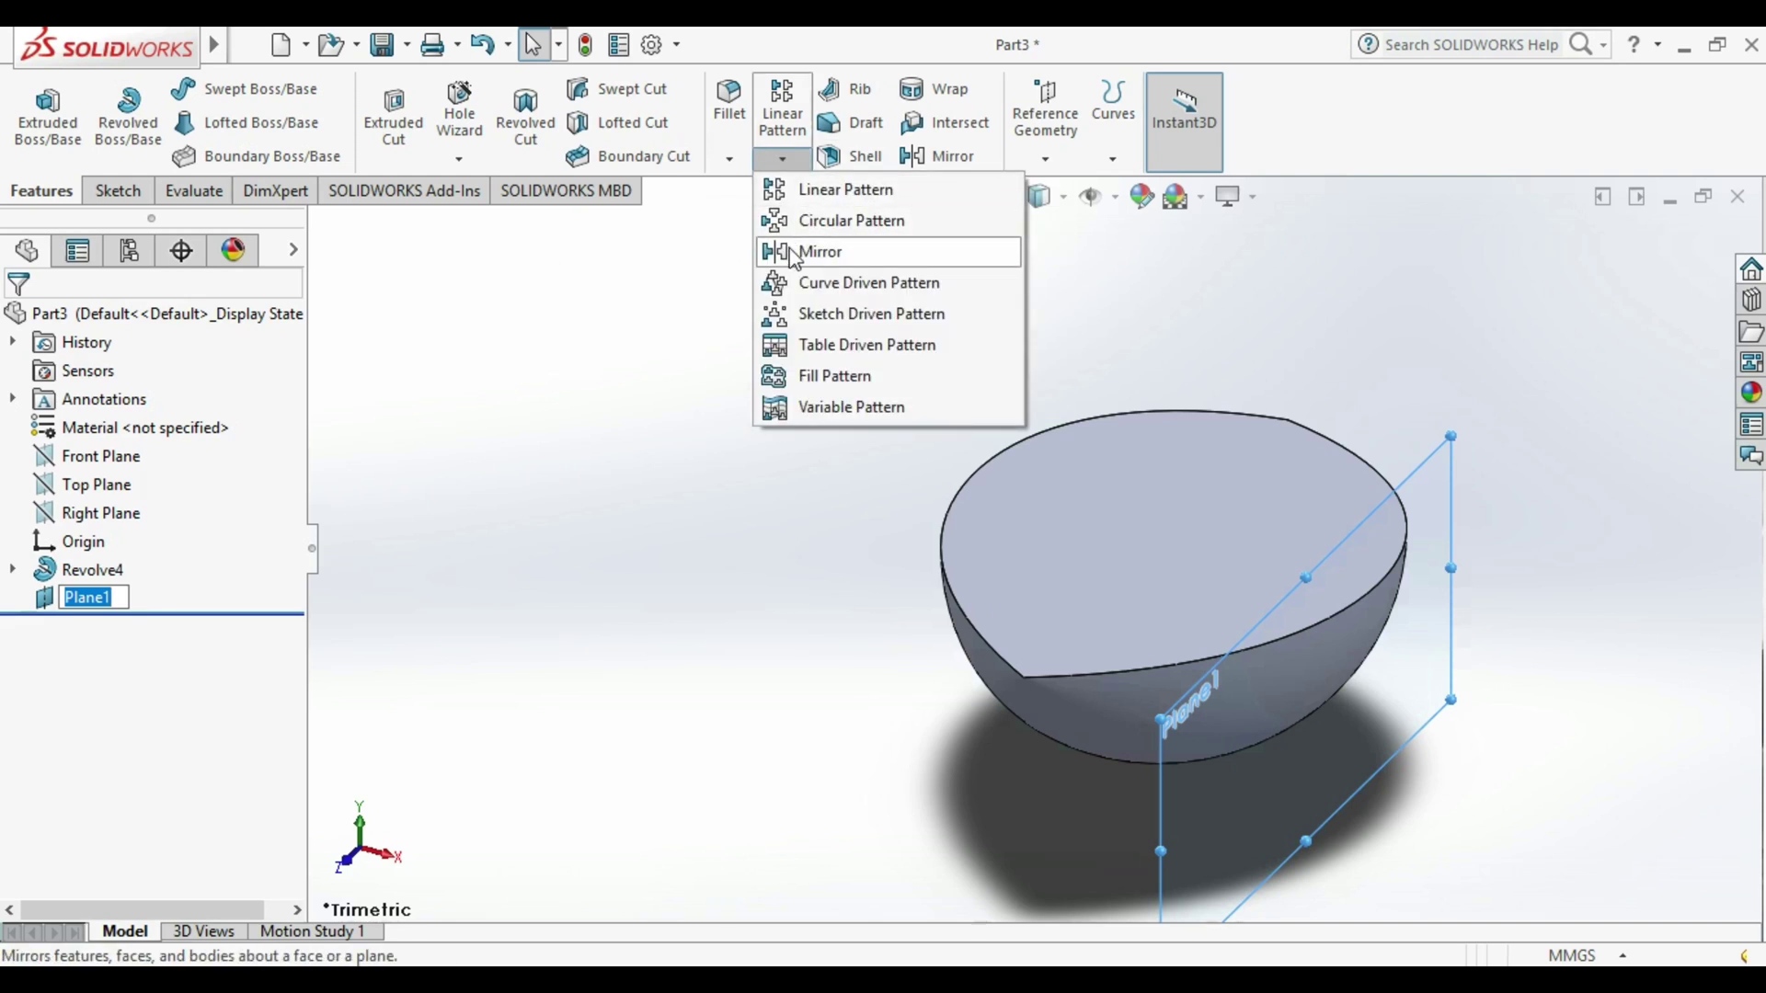
click(791, 250)
mouse_move(1107, 467)
middle_down()
mouse_move(1134, 506)
mouse_move(1107, 501)
middle_up()
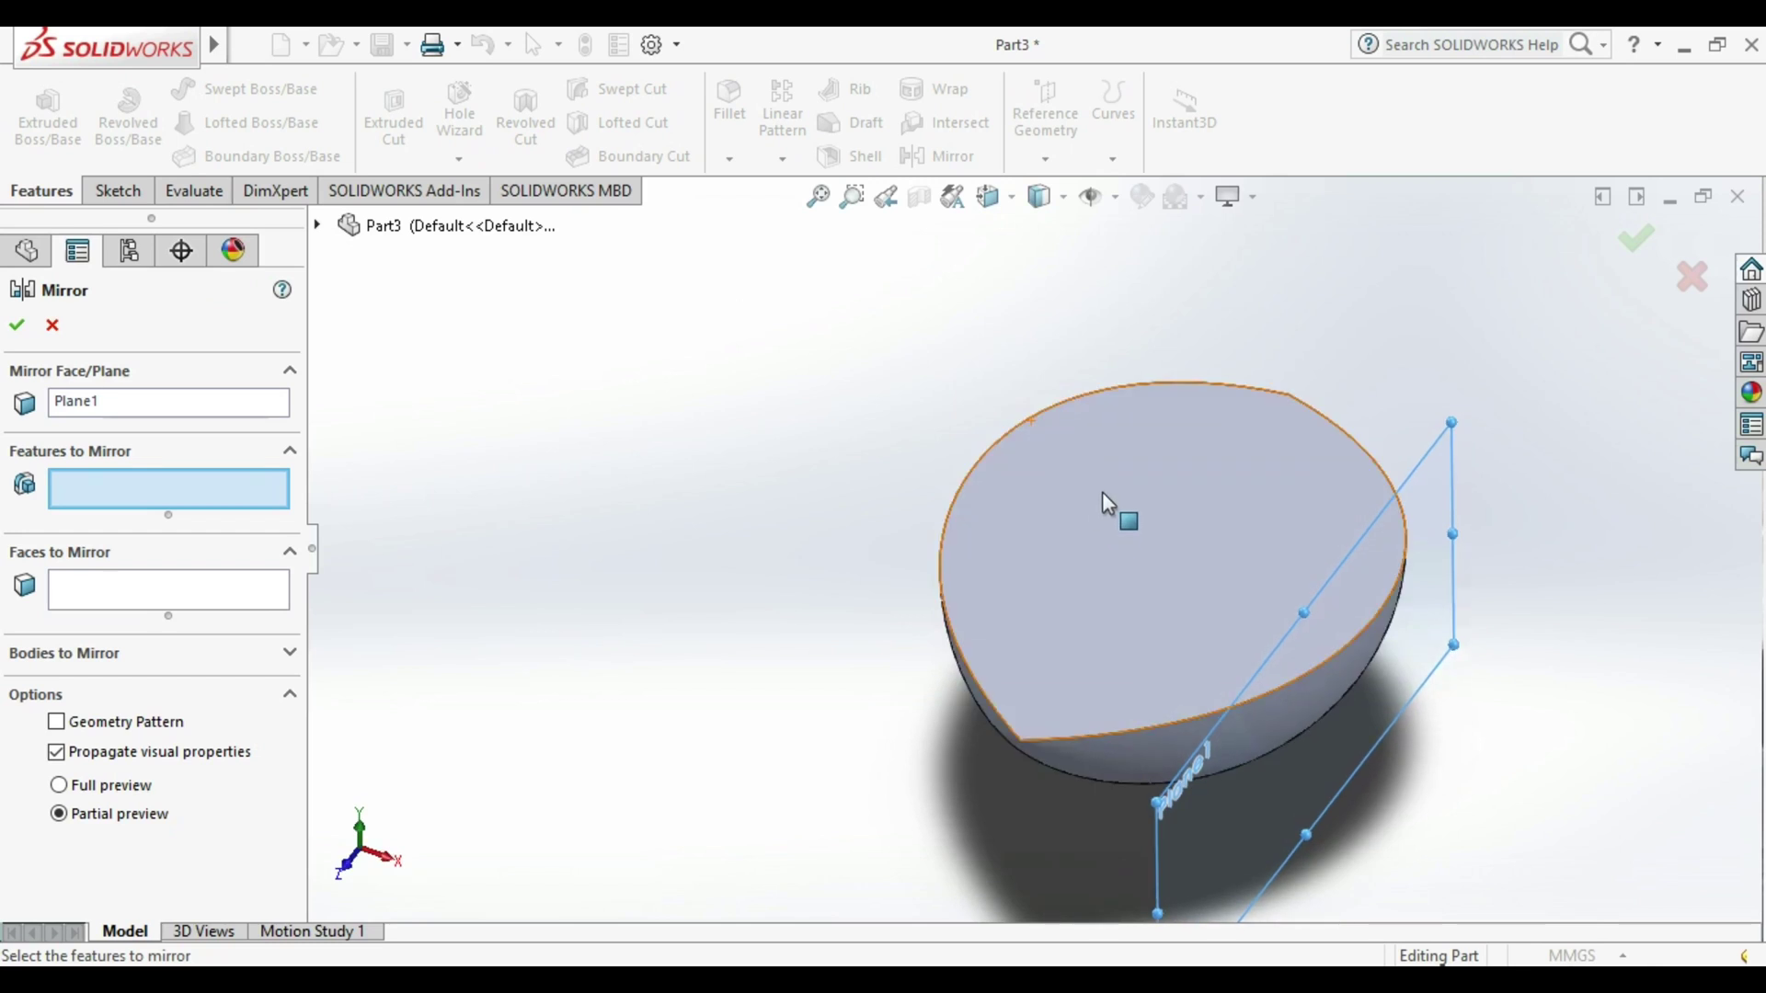
click(1104, 496)
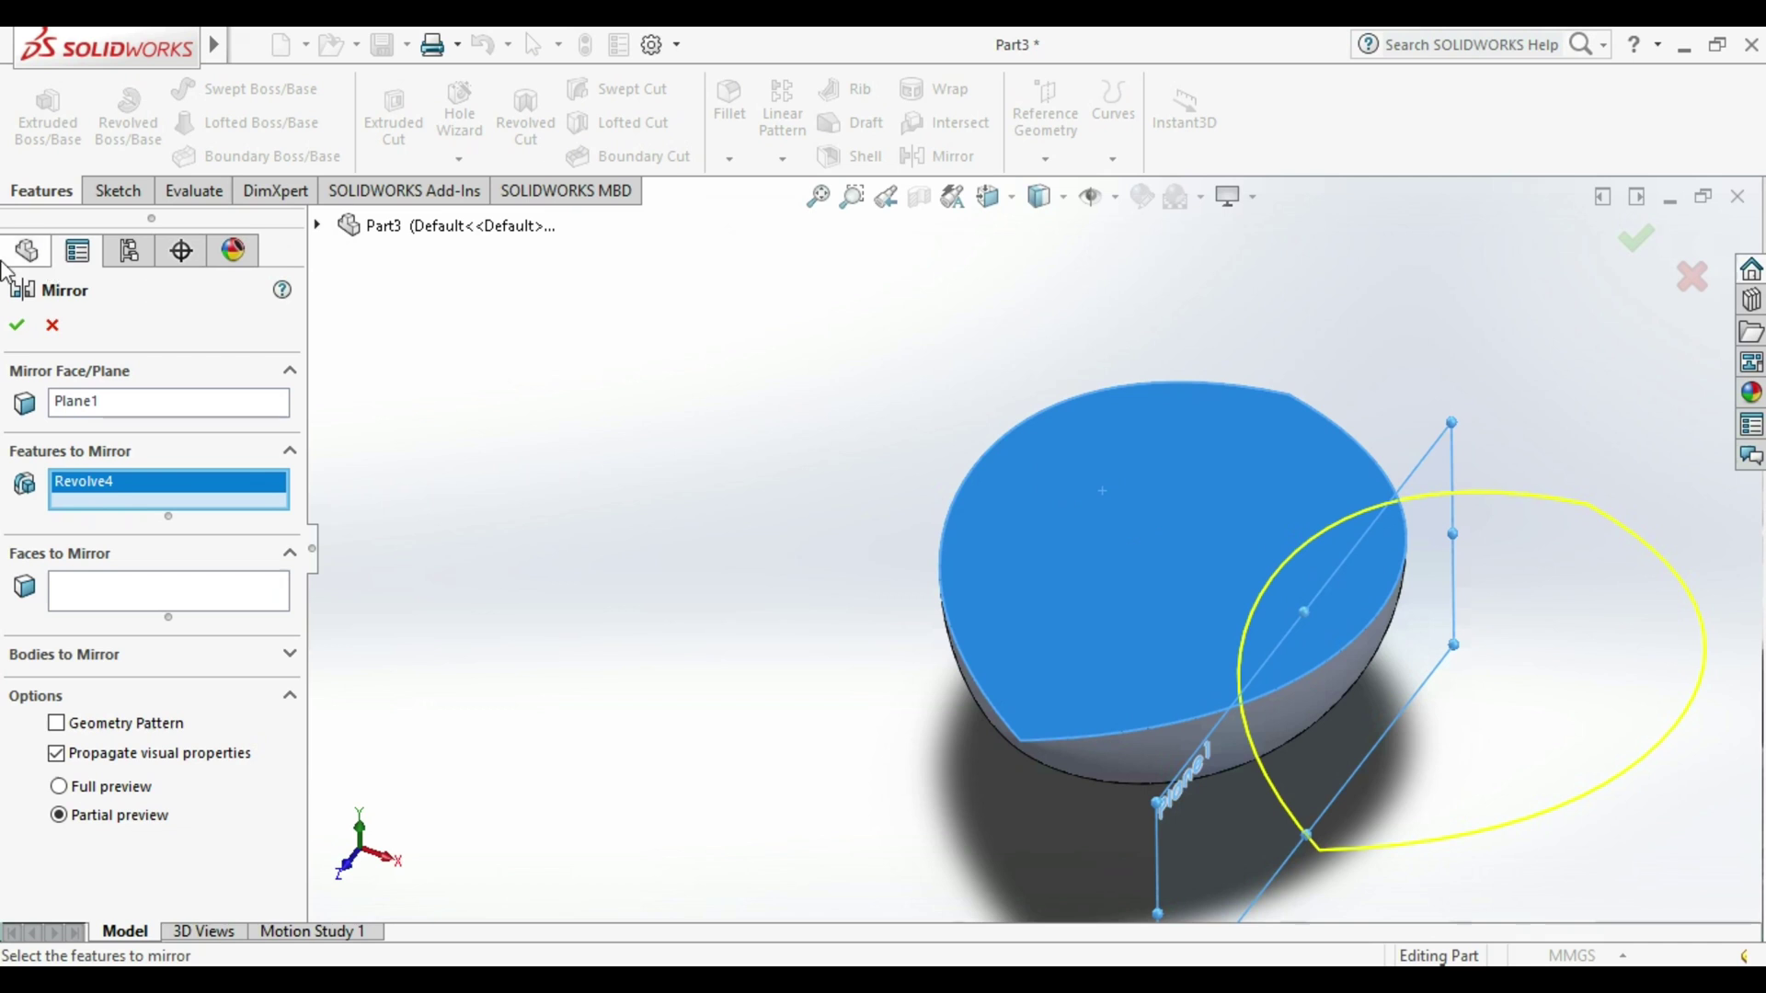
click(17, 325)
key(z)
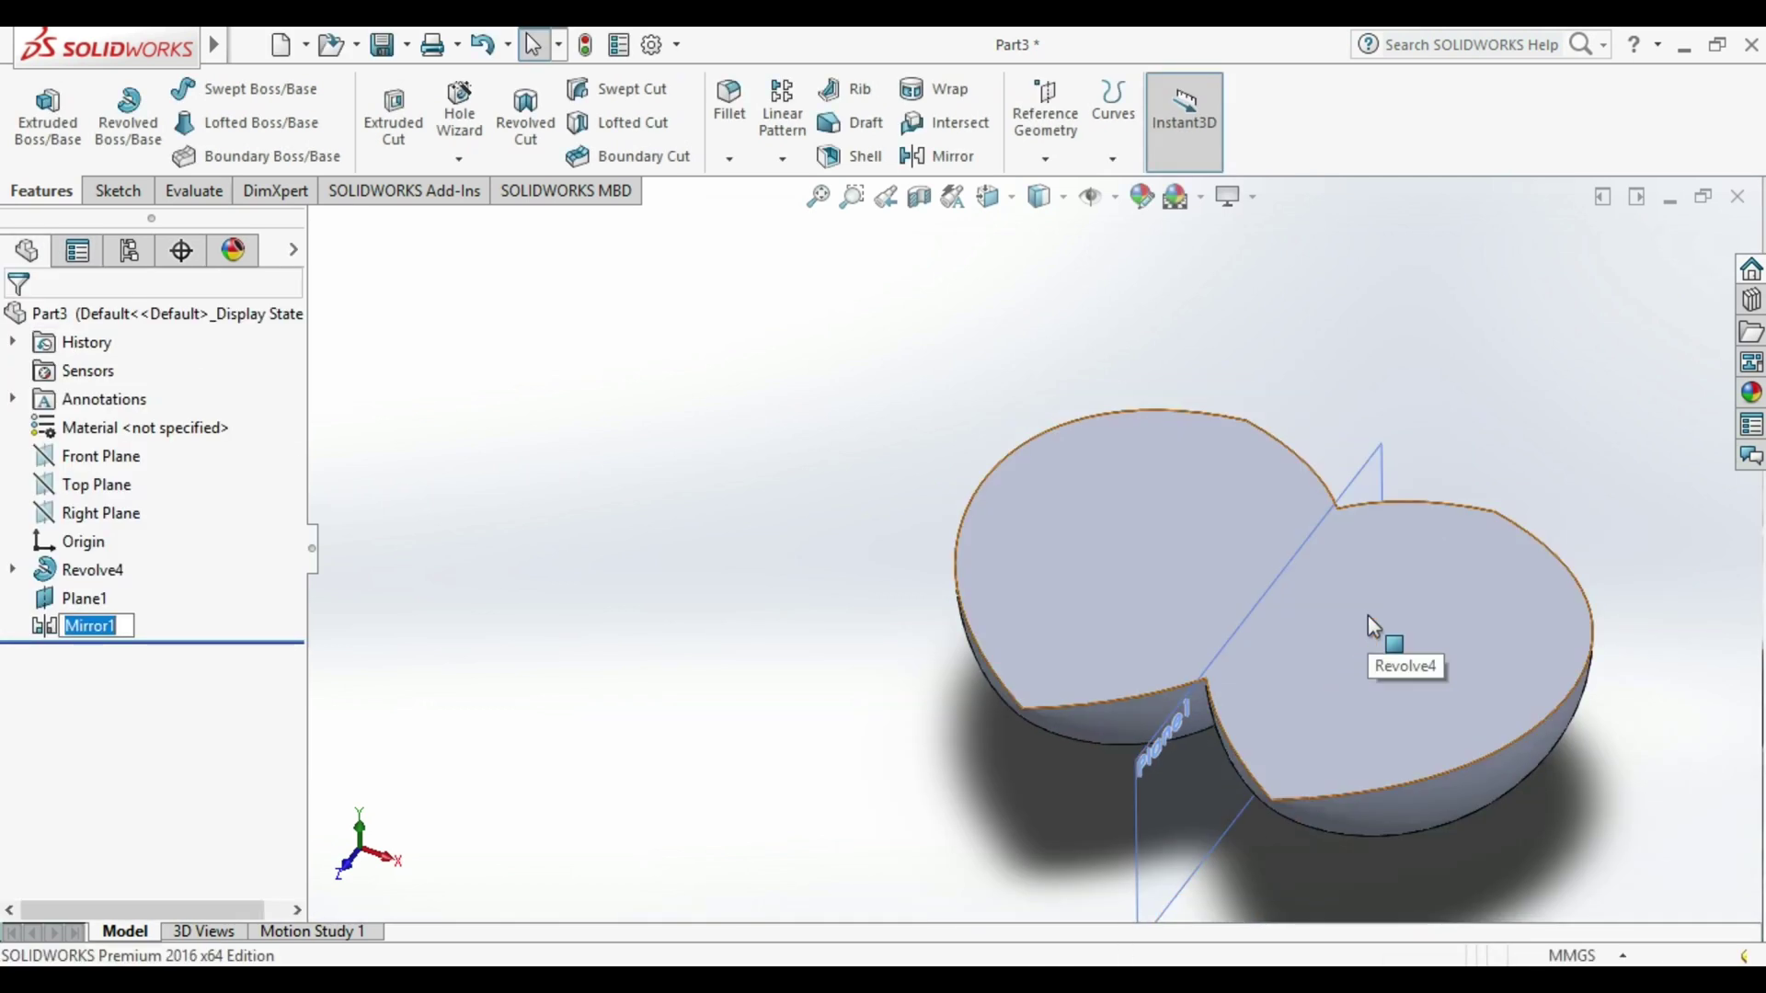
Shell the mirrored body to a 1.7 mm wall thickness, removing the flat heart-shaped top face.
click(666, 190)
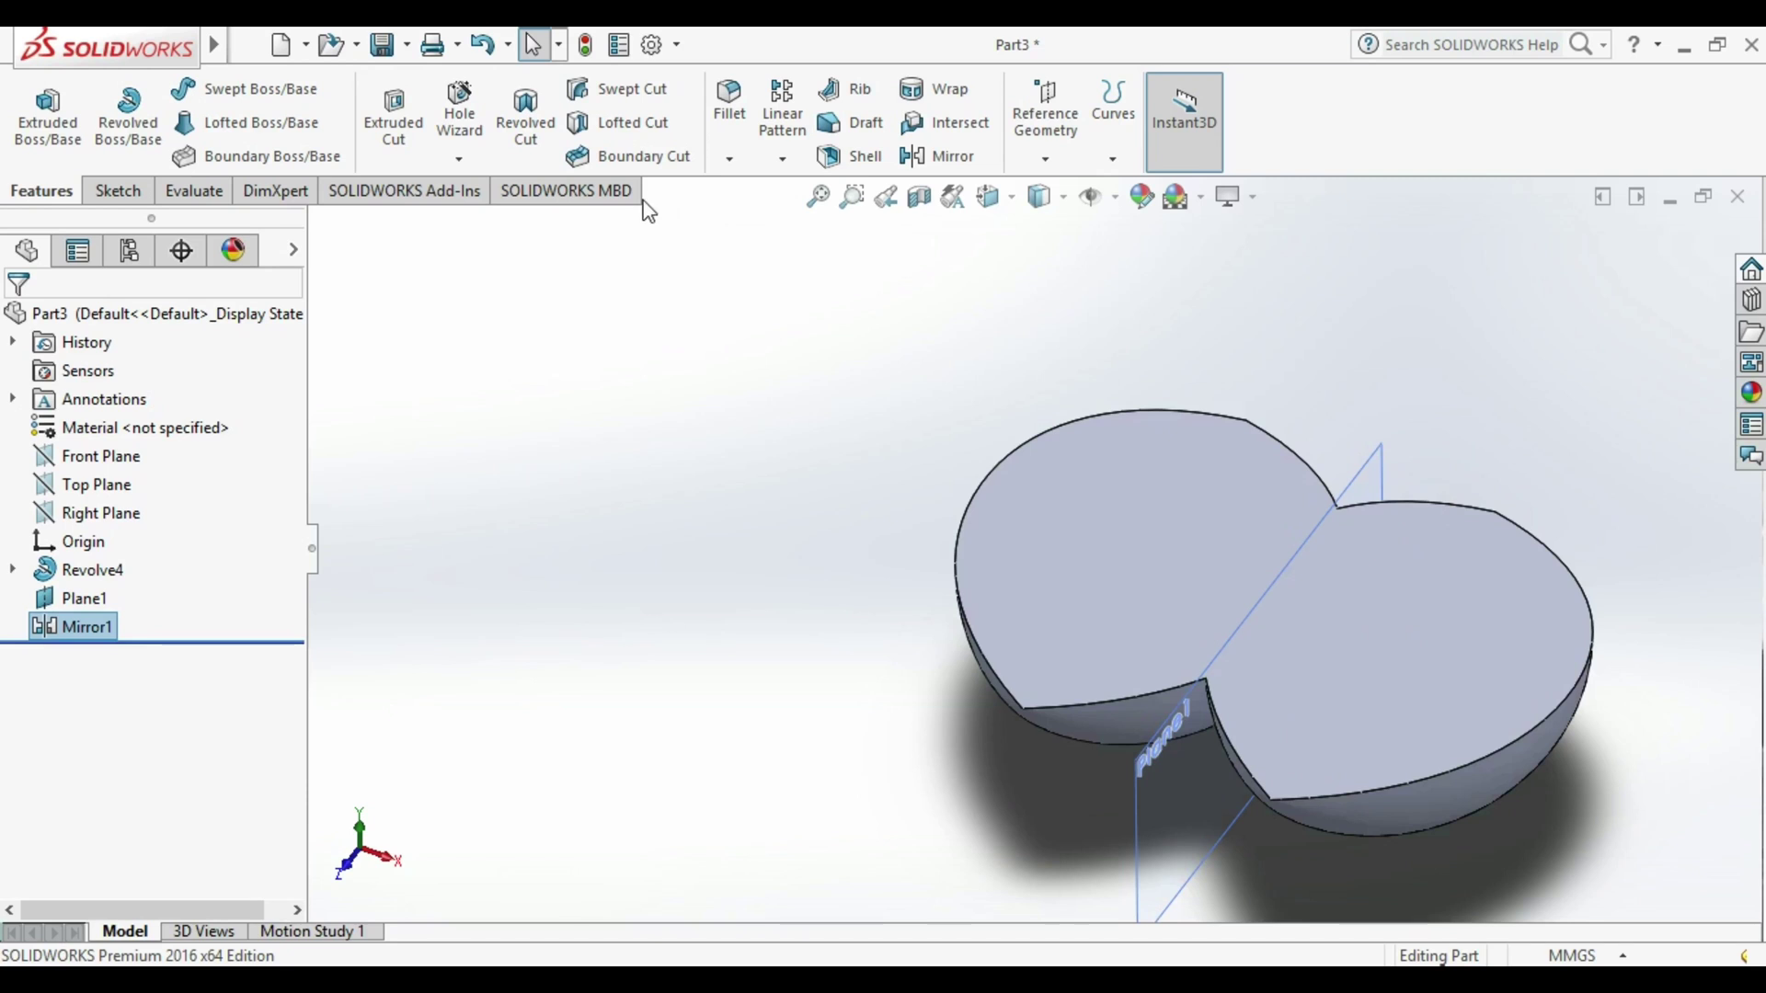
click(849, 154)
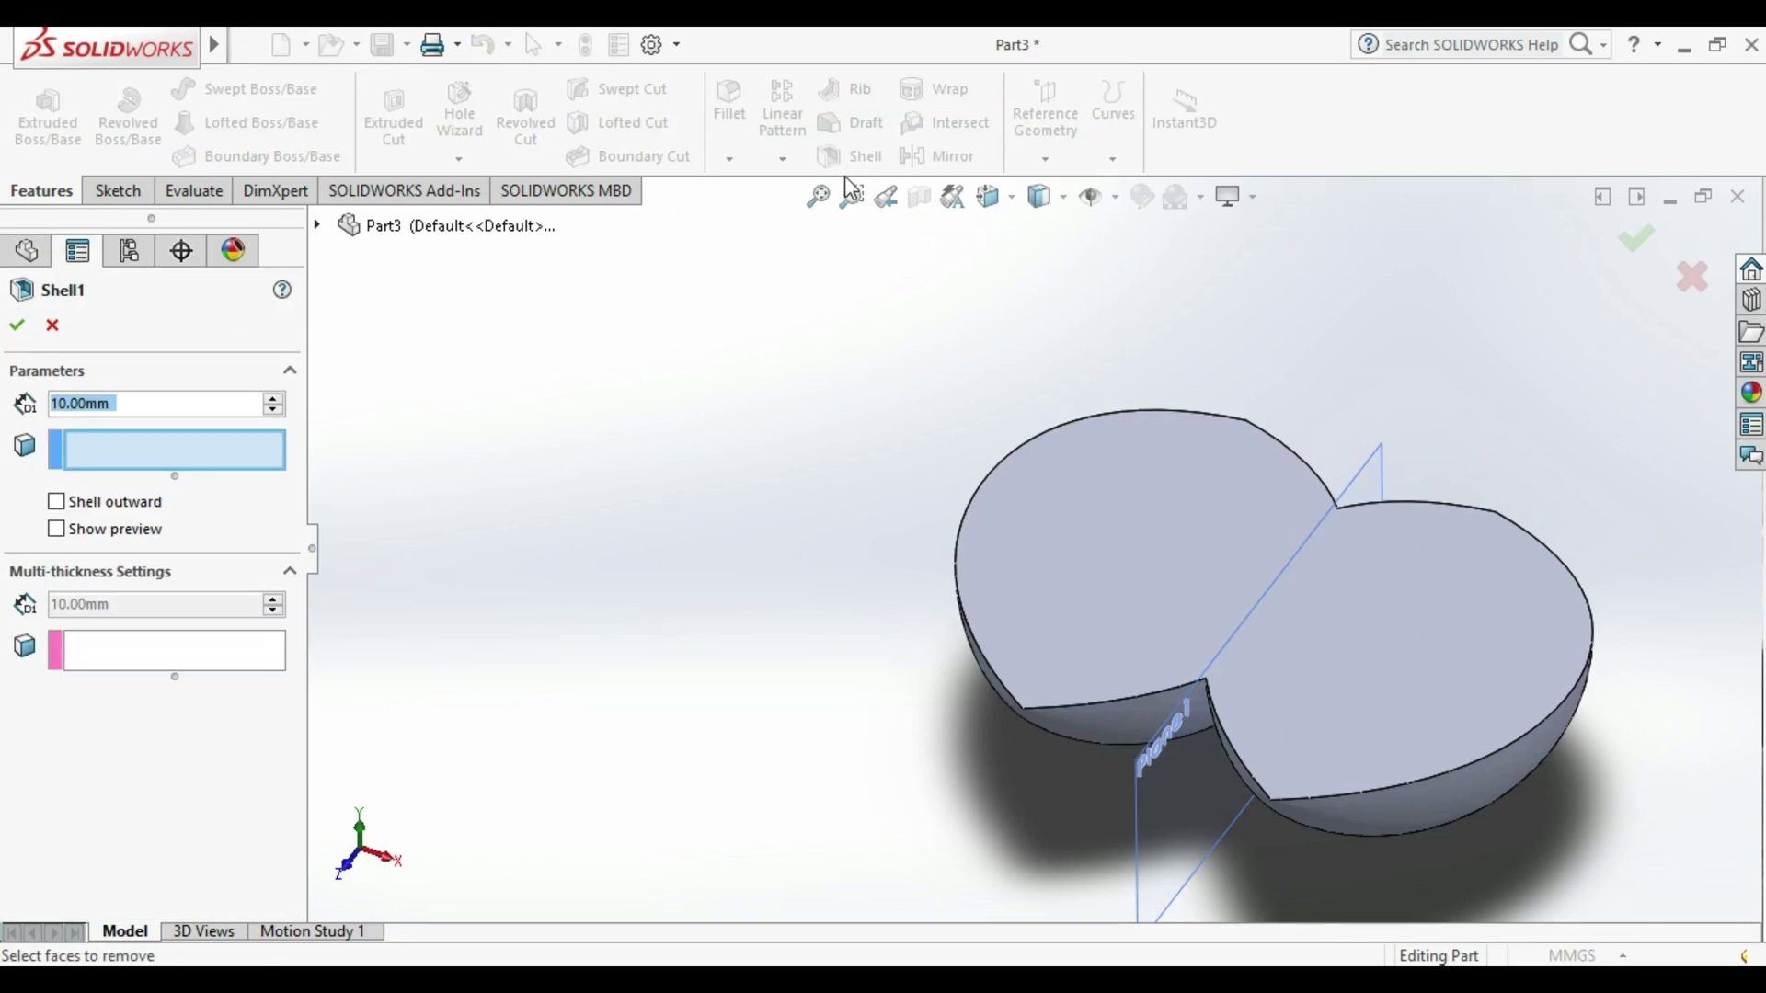
middle_drag(1062, 505, 1128, 540)
click(1122, 541)
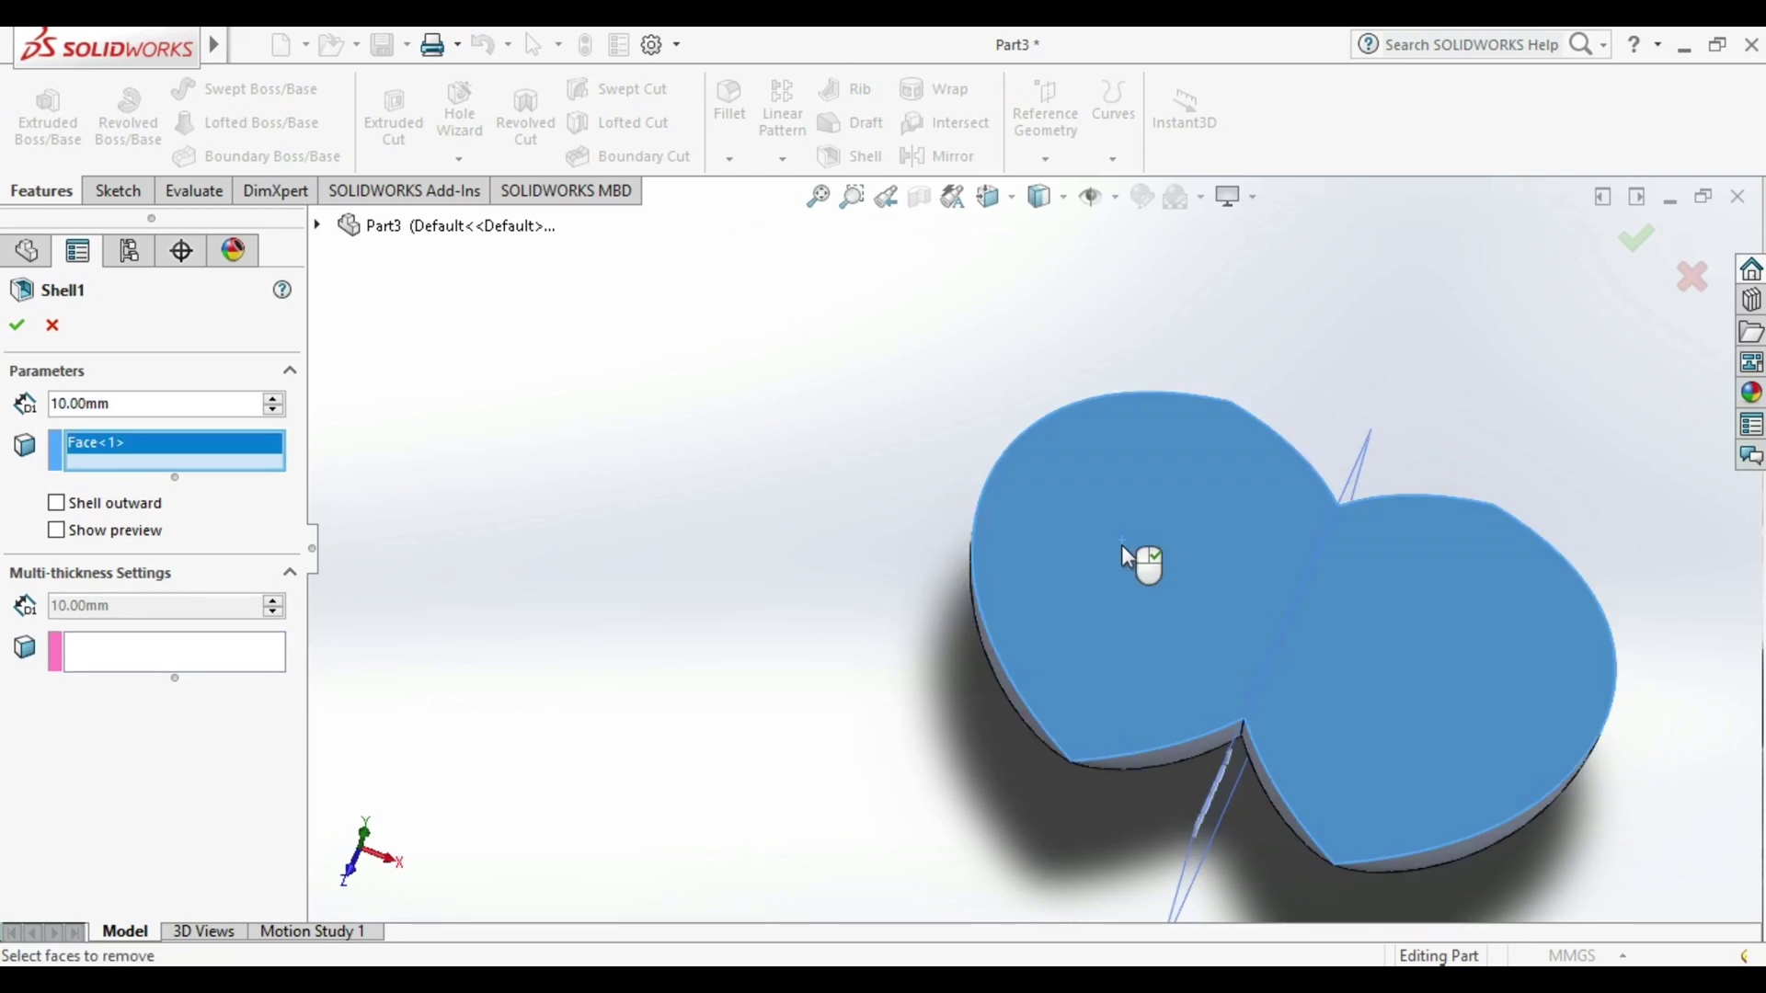
double_click(99, 404)
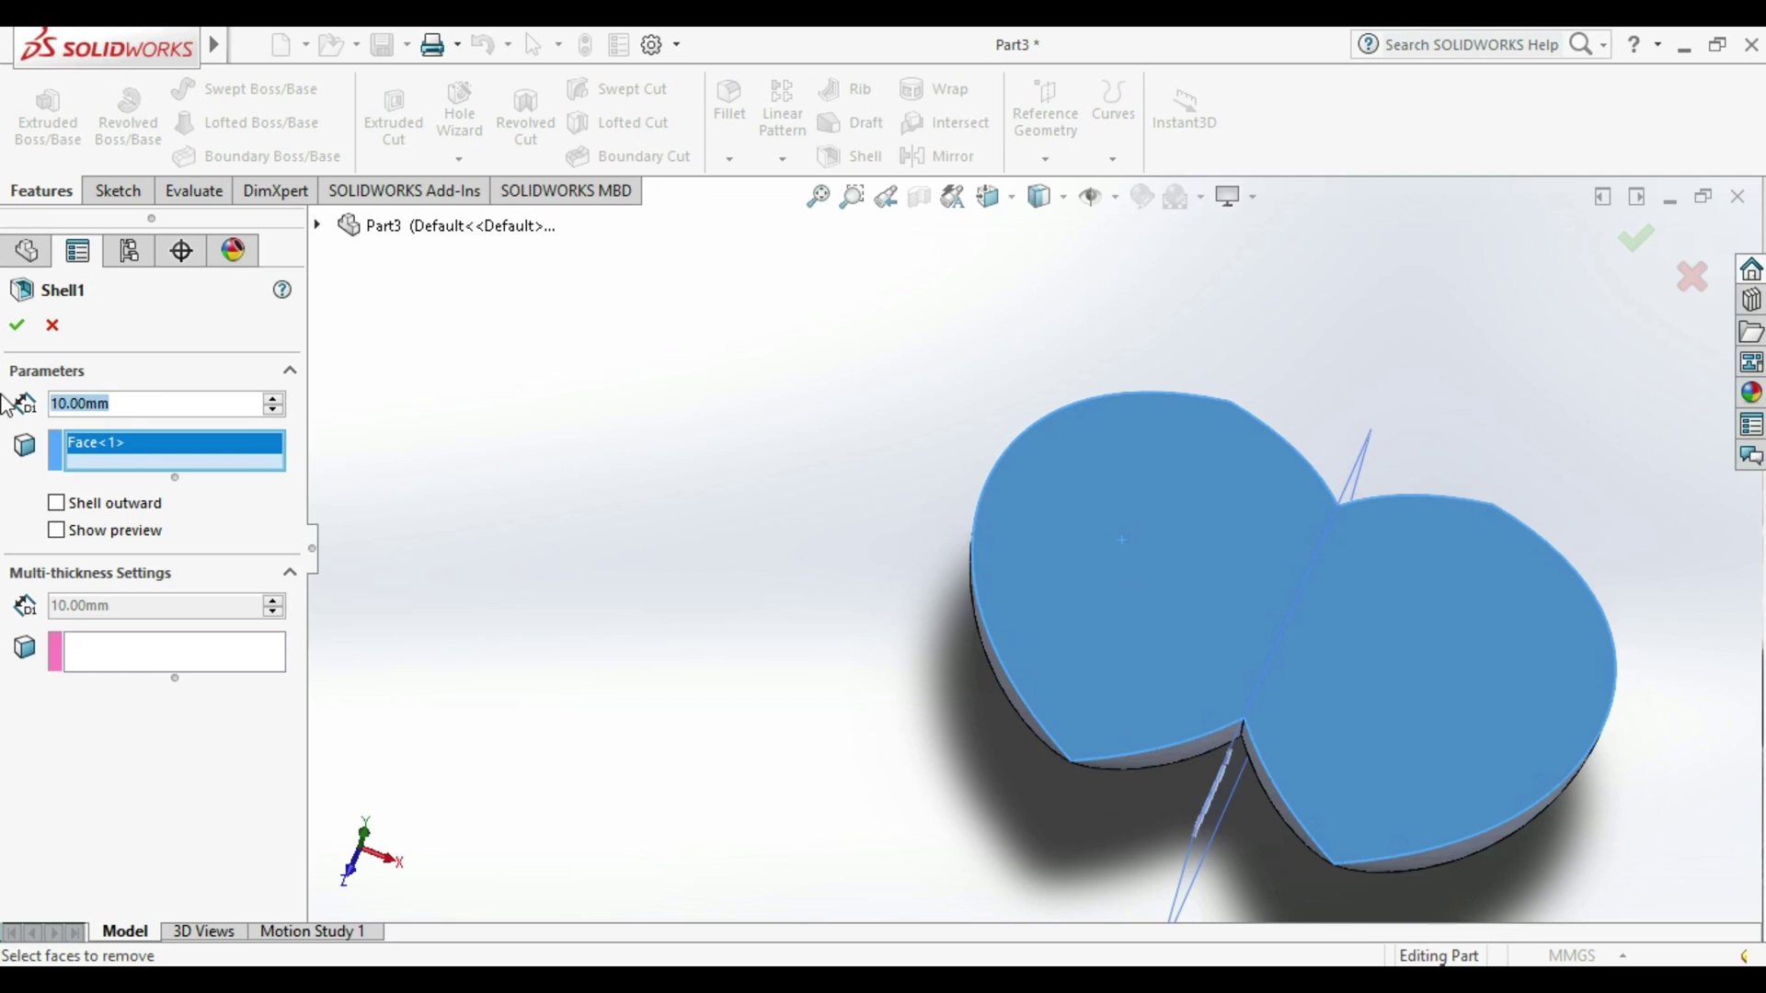
text(1.7)
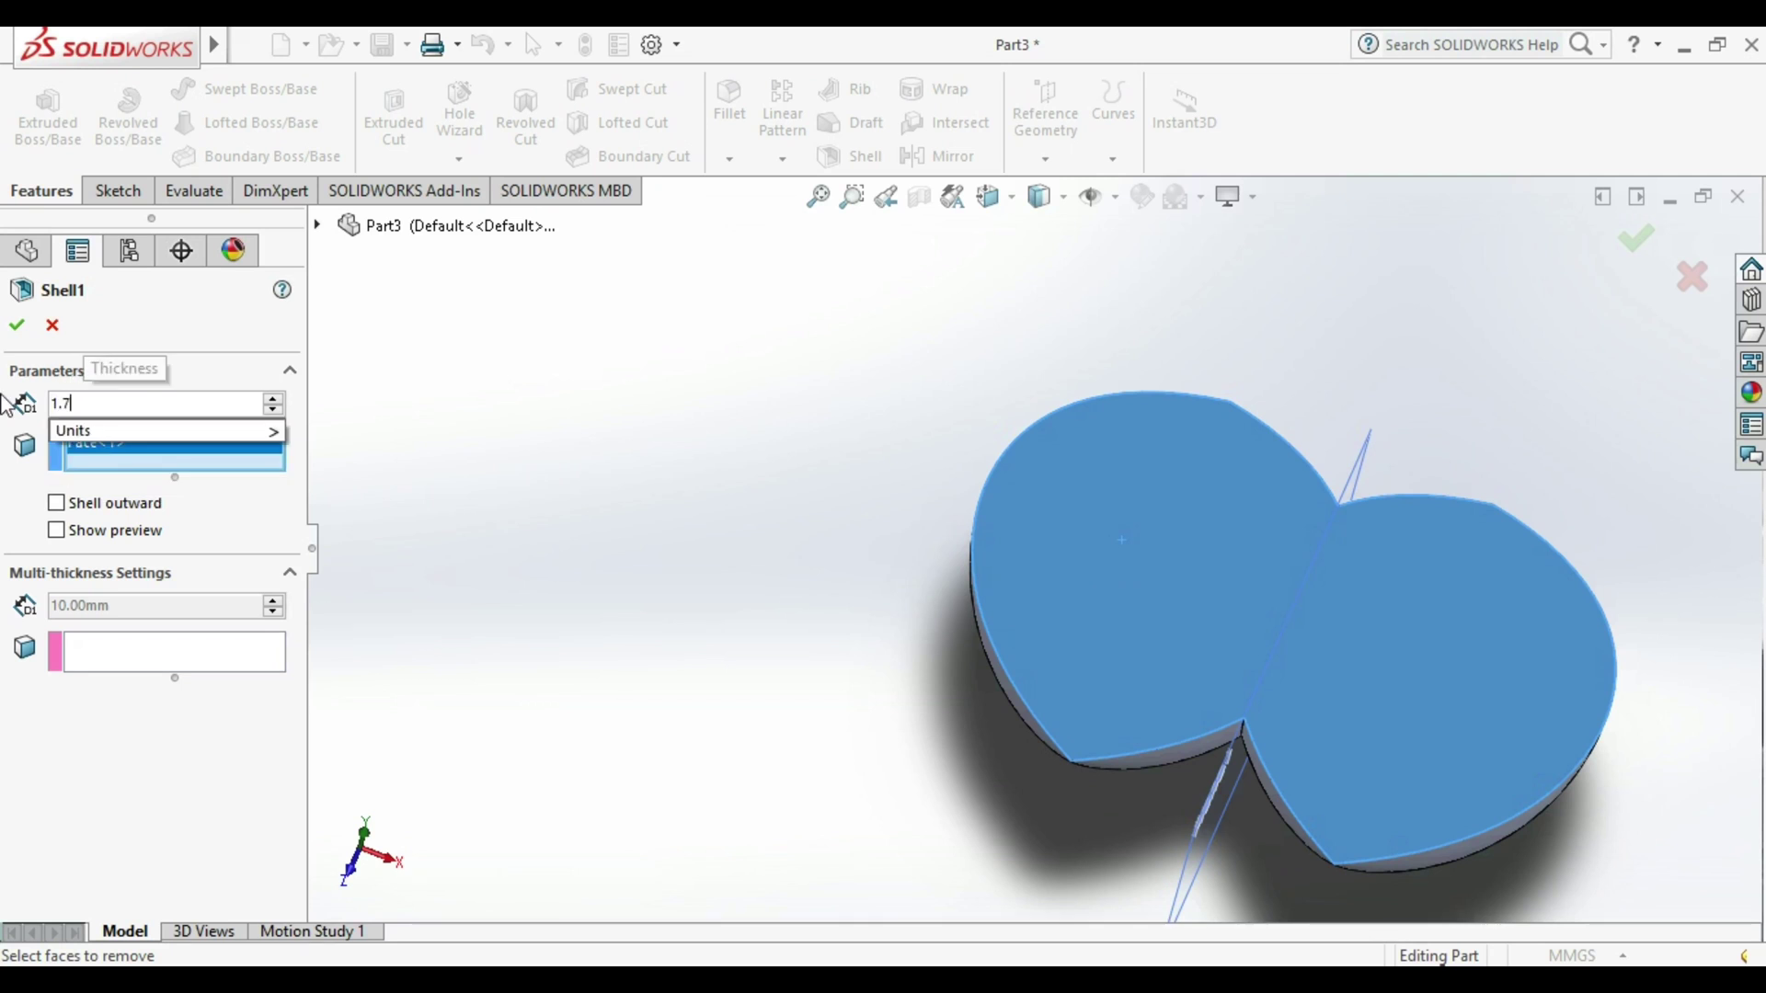
key(Return)
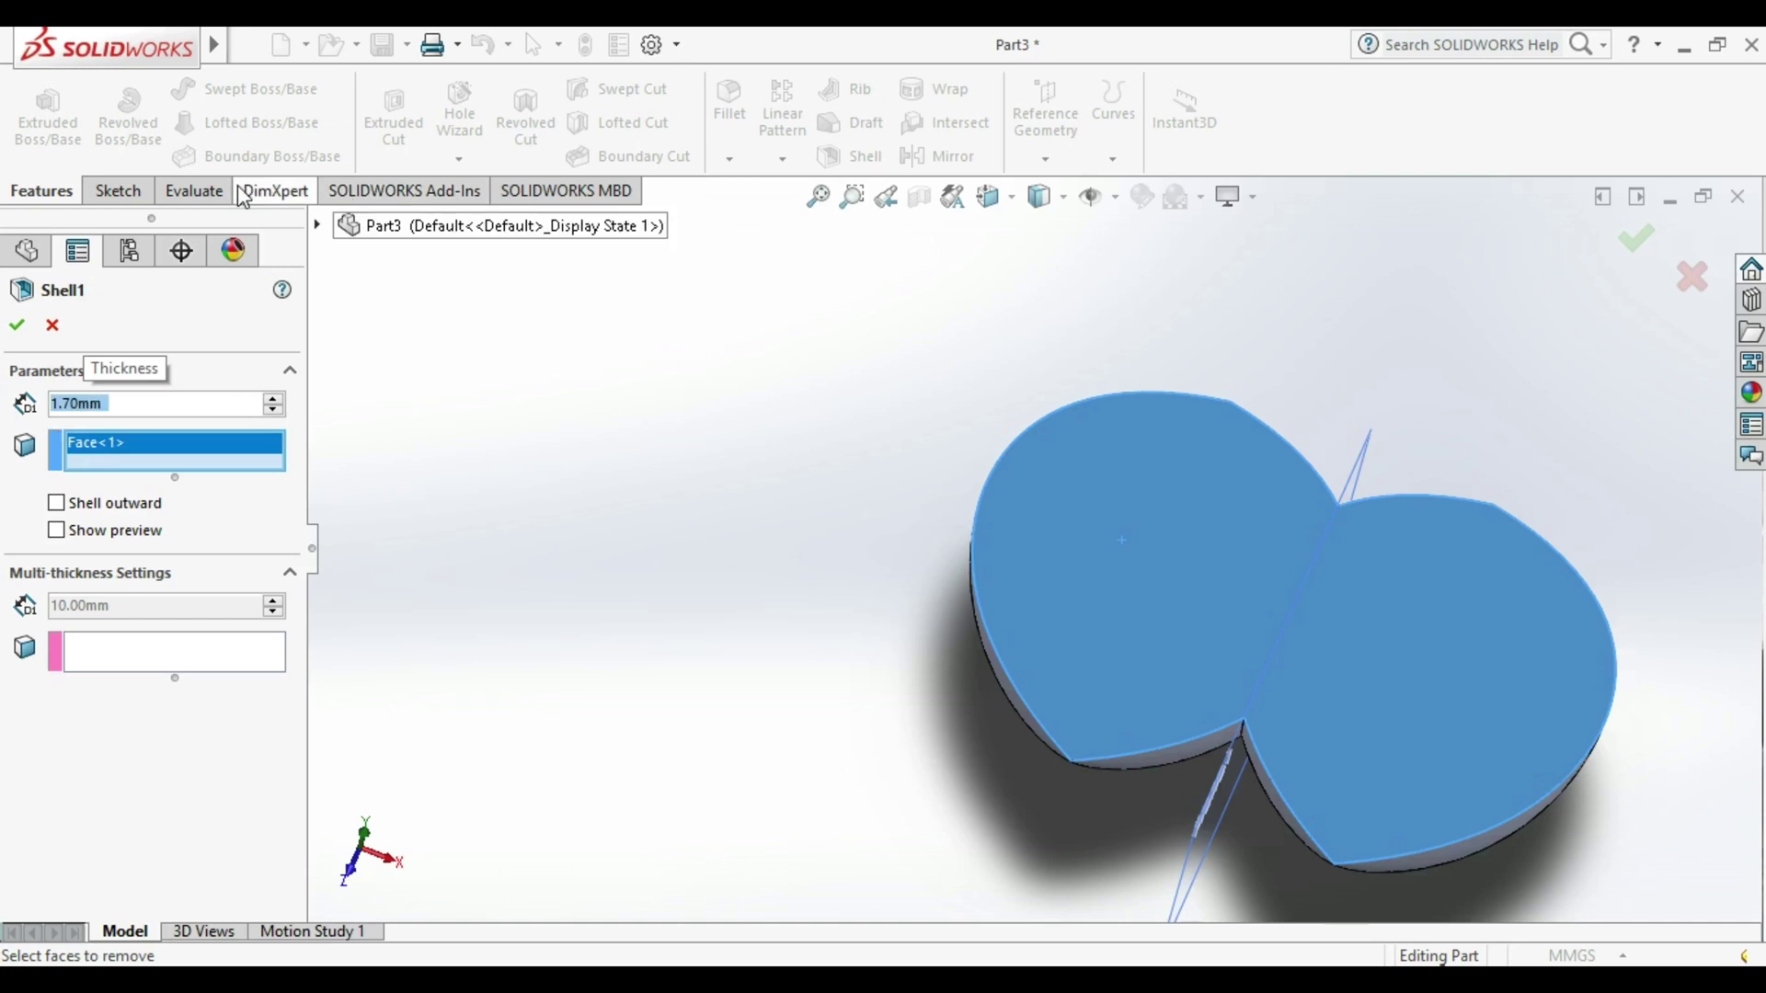
click(14, 327)
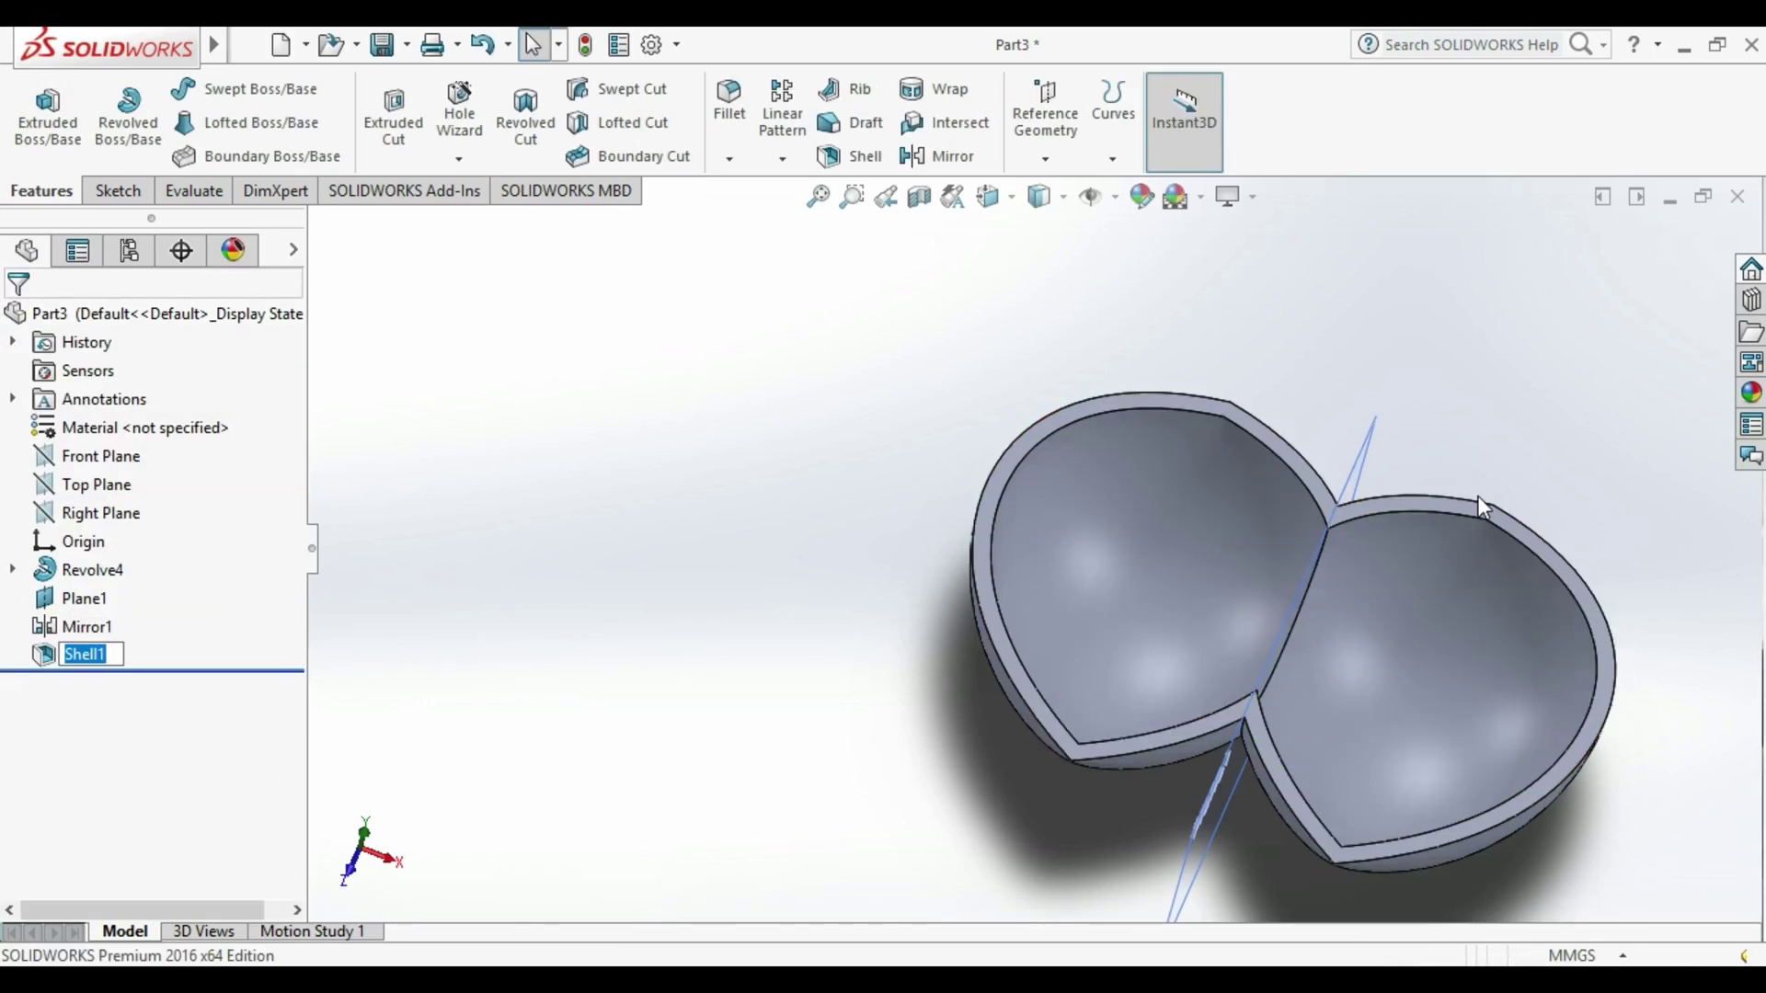
Create a reference plane offset 29.63 mm from the Front Plane, with the offset flipped so it passes through the shelled body.
middle_drag(1481, 506, 1361, 501)
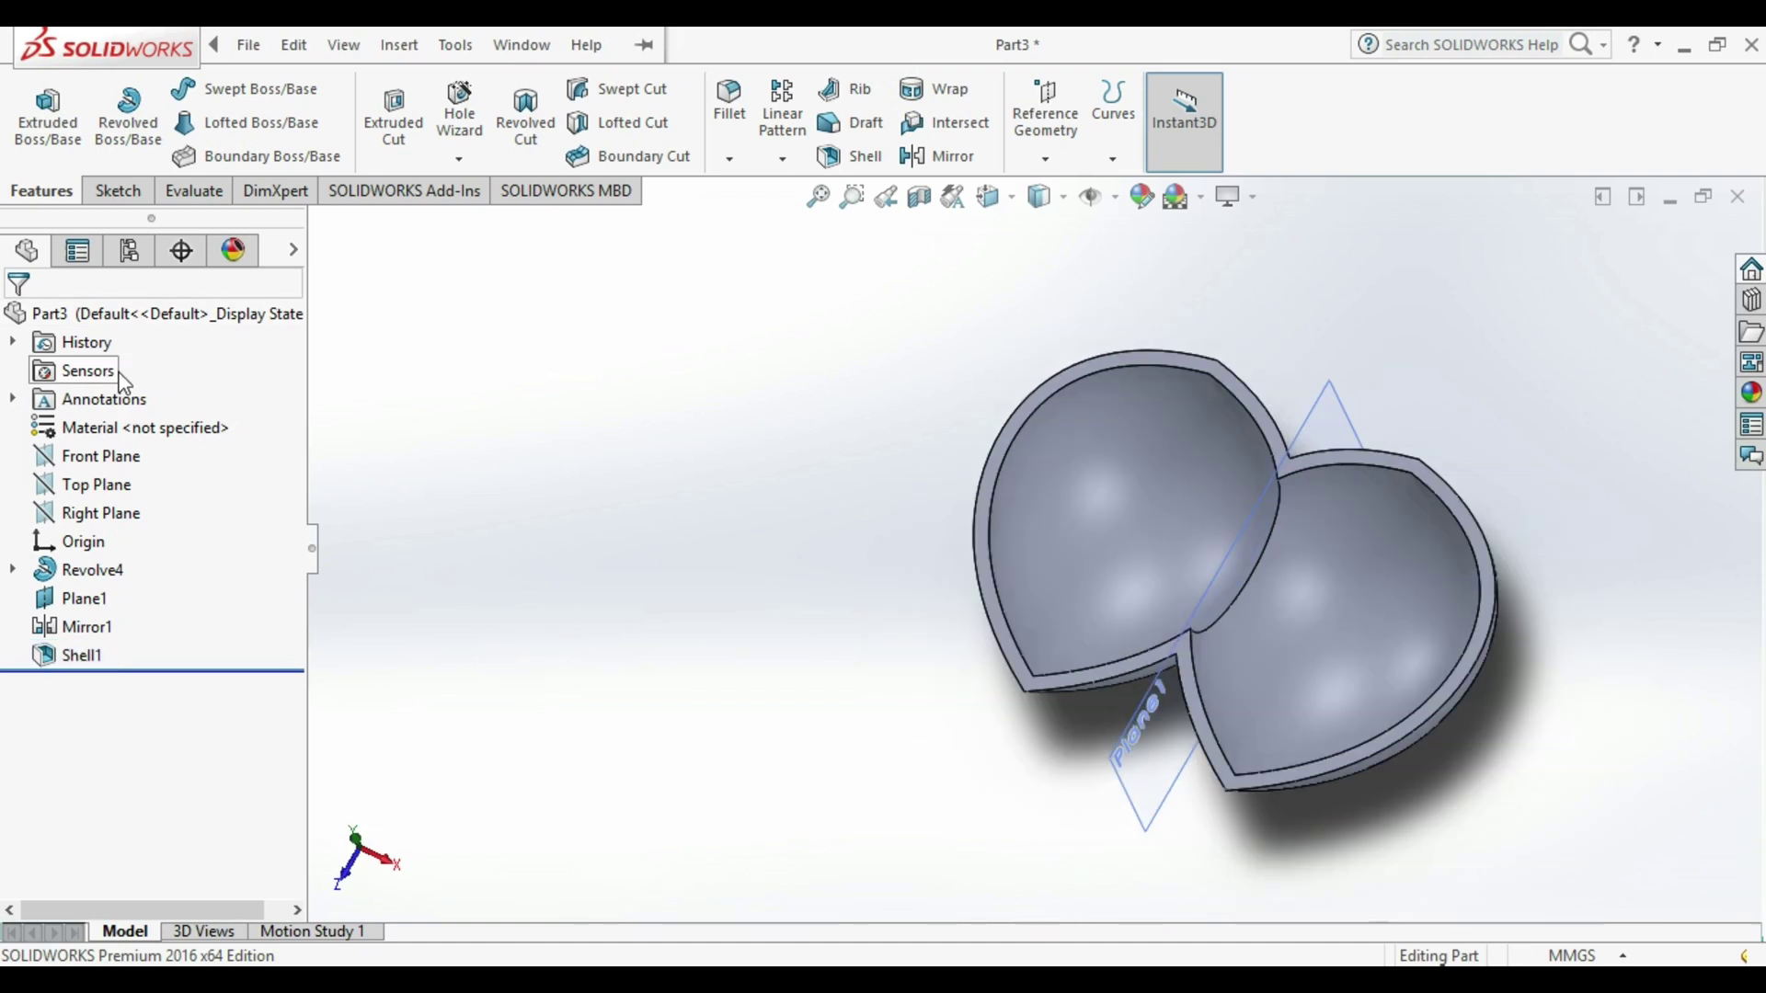
click(101, 457)
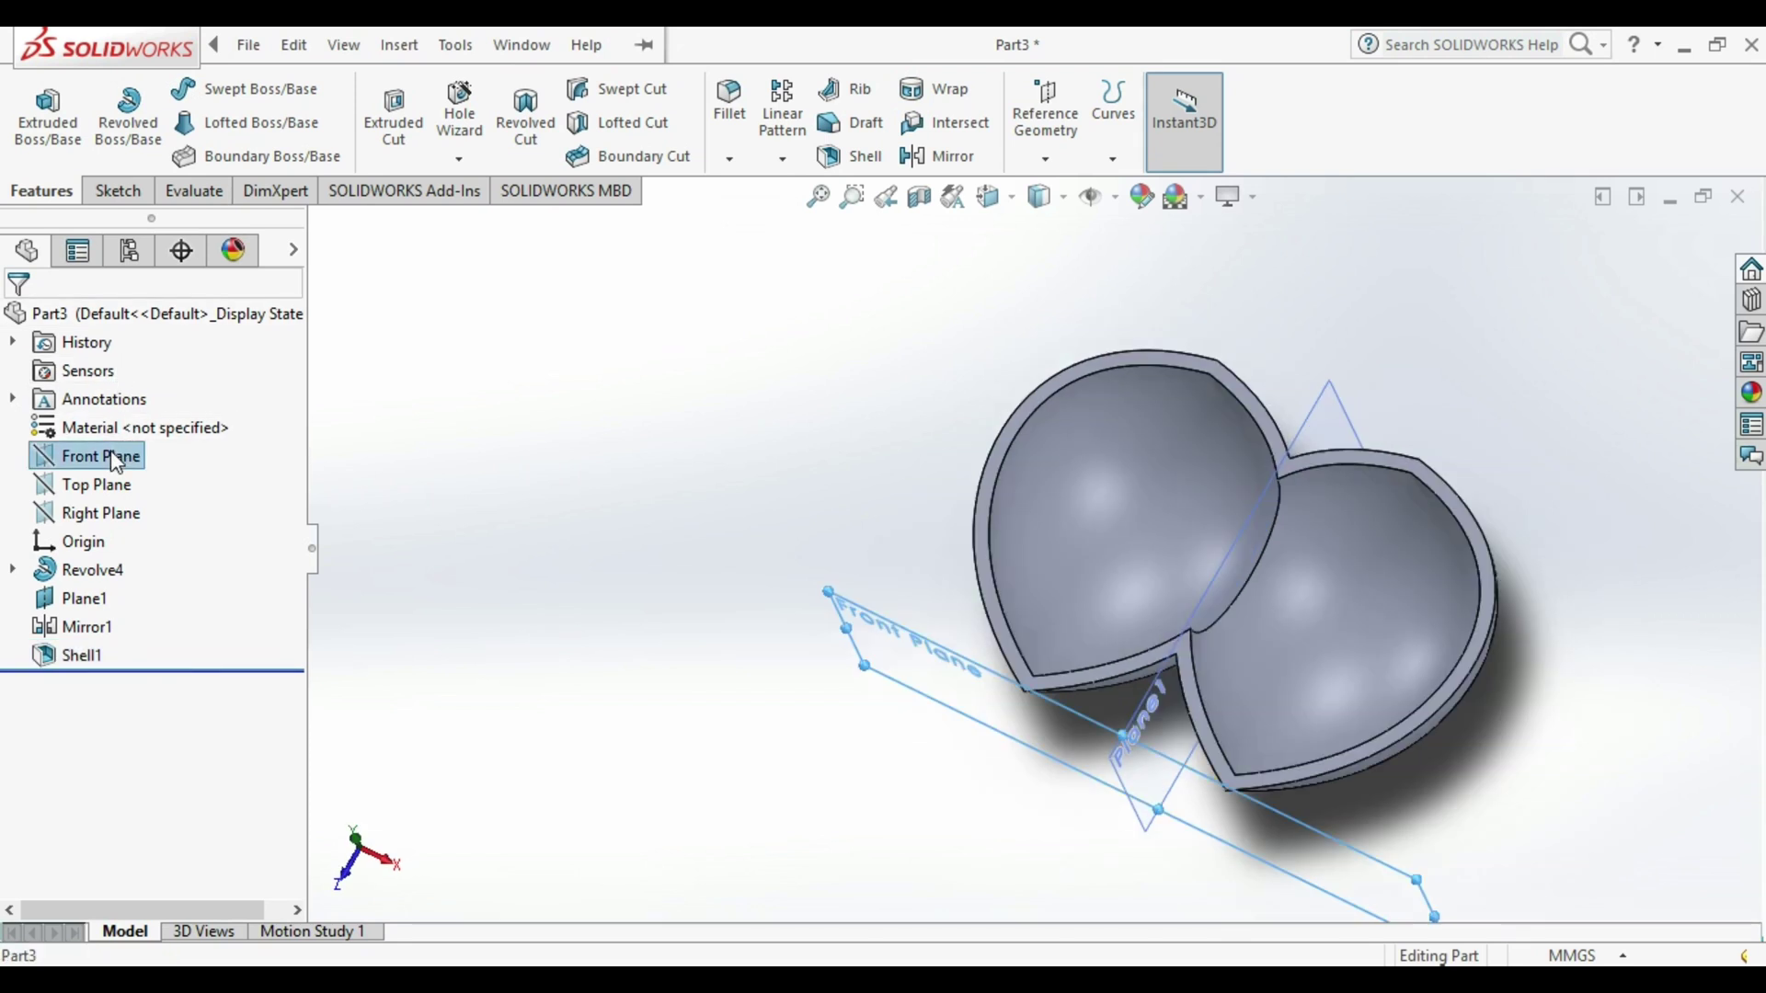
click(1046, 158)
click(1066, 182)
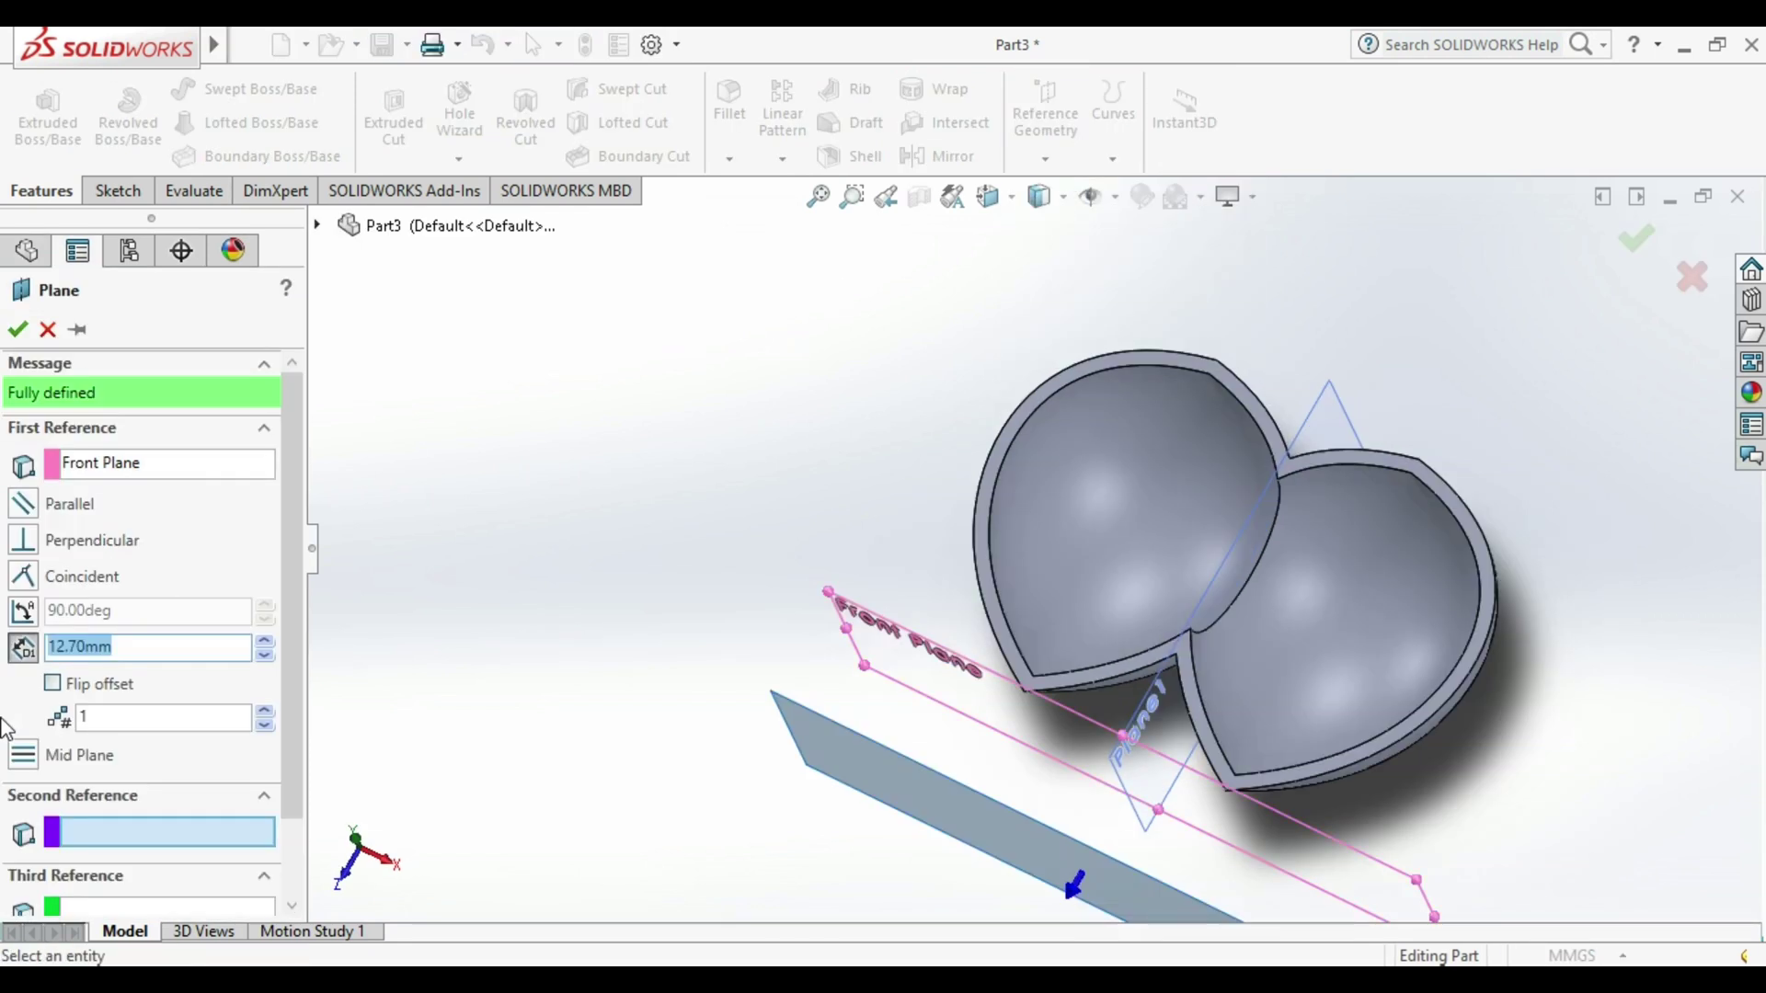
click(52, 682)
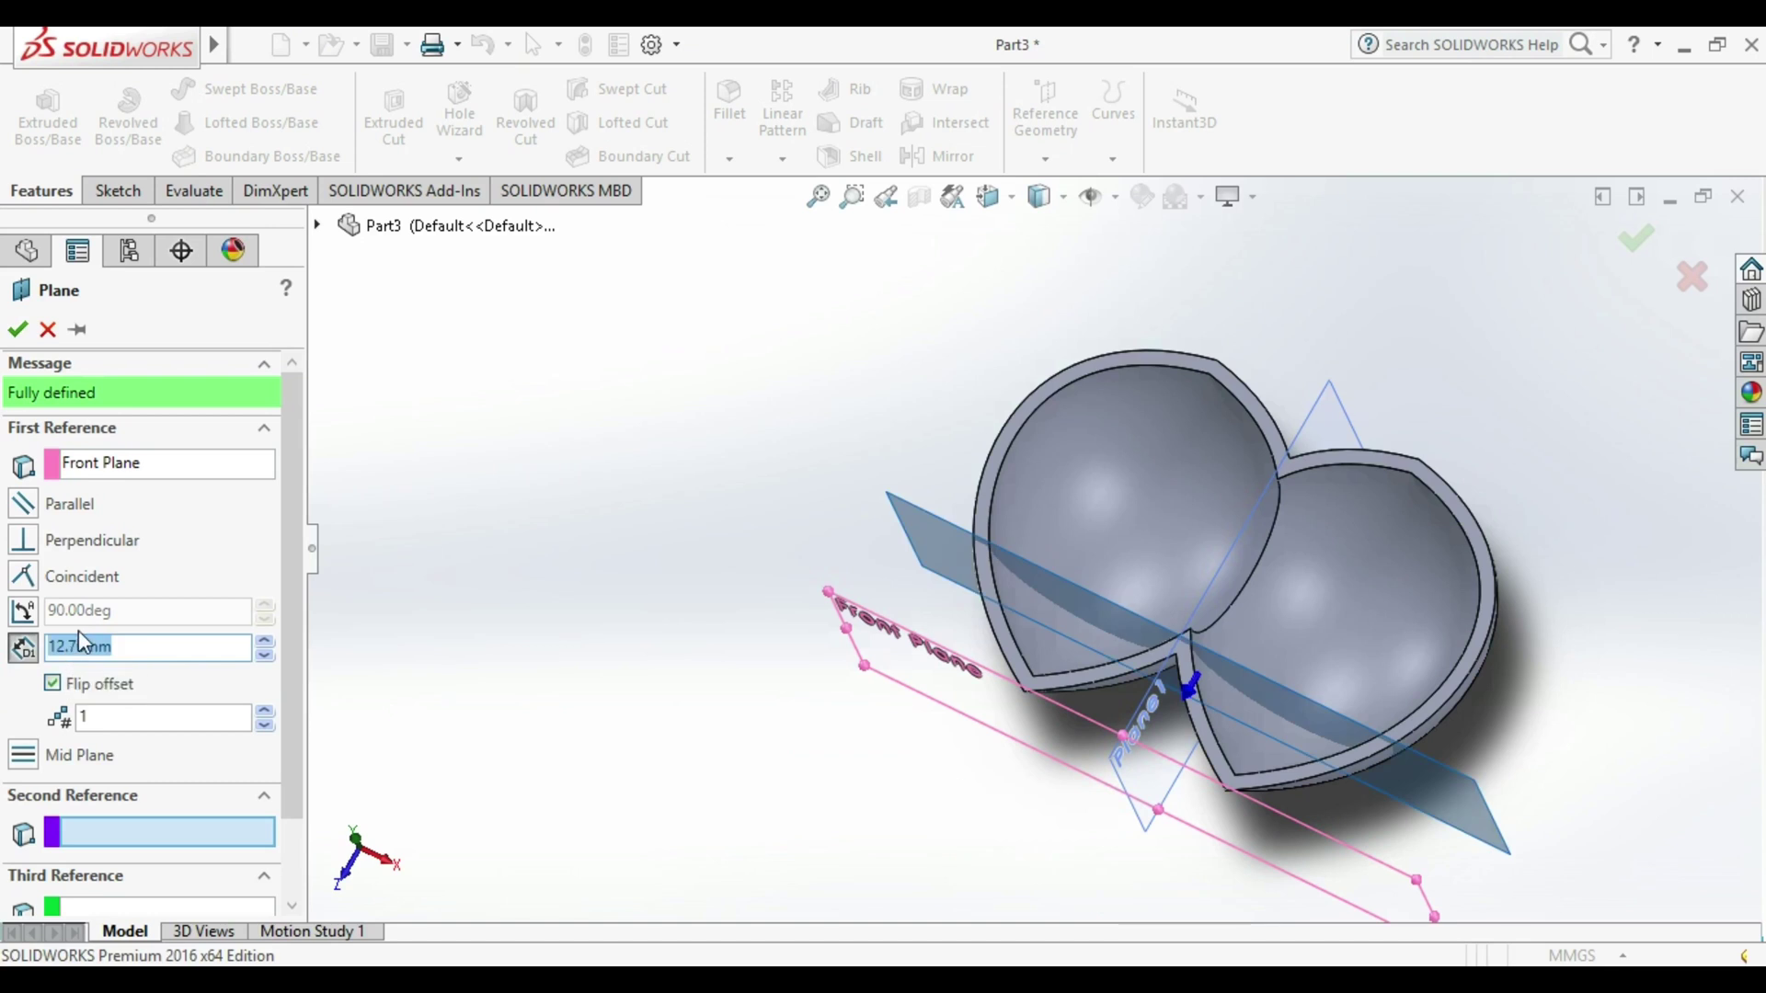
text(29)
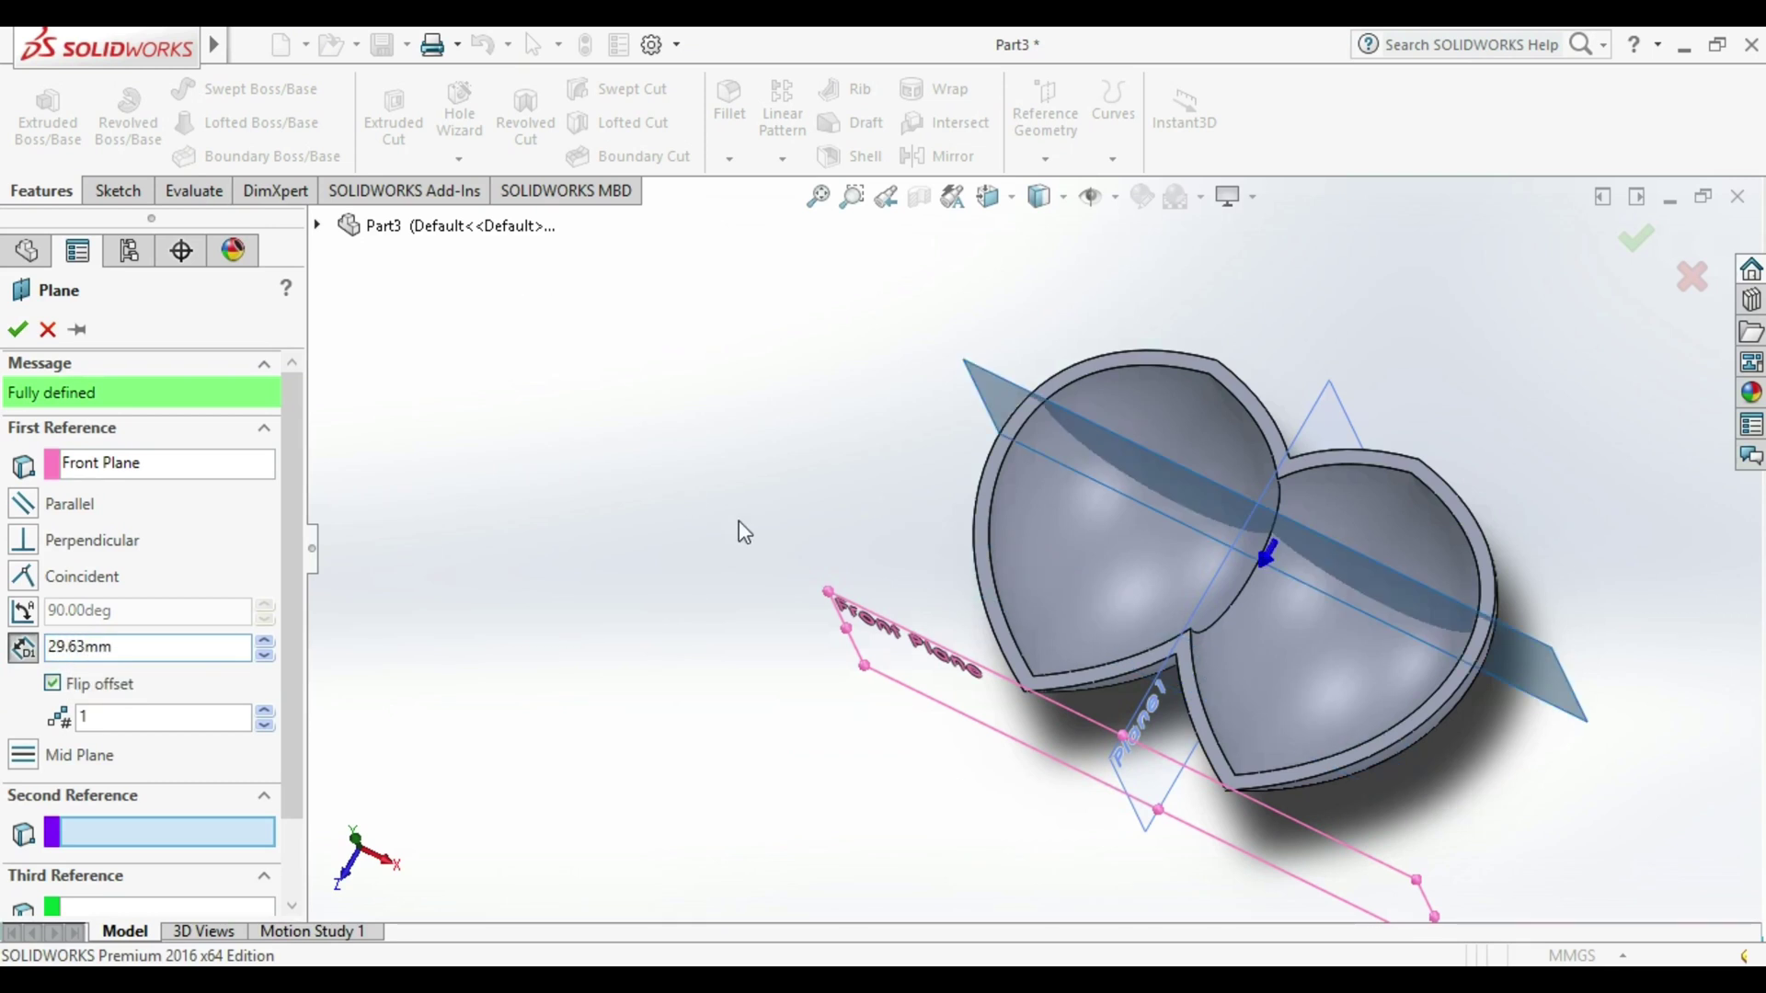
click(1635, 238)
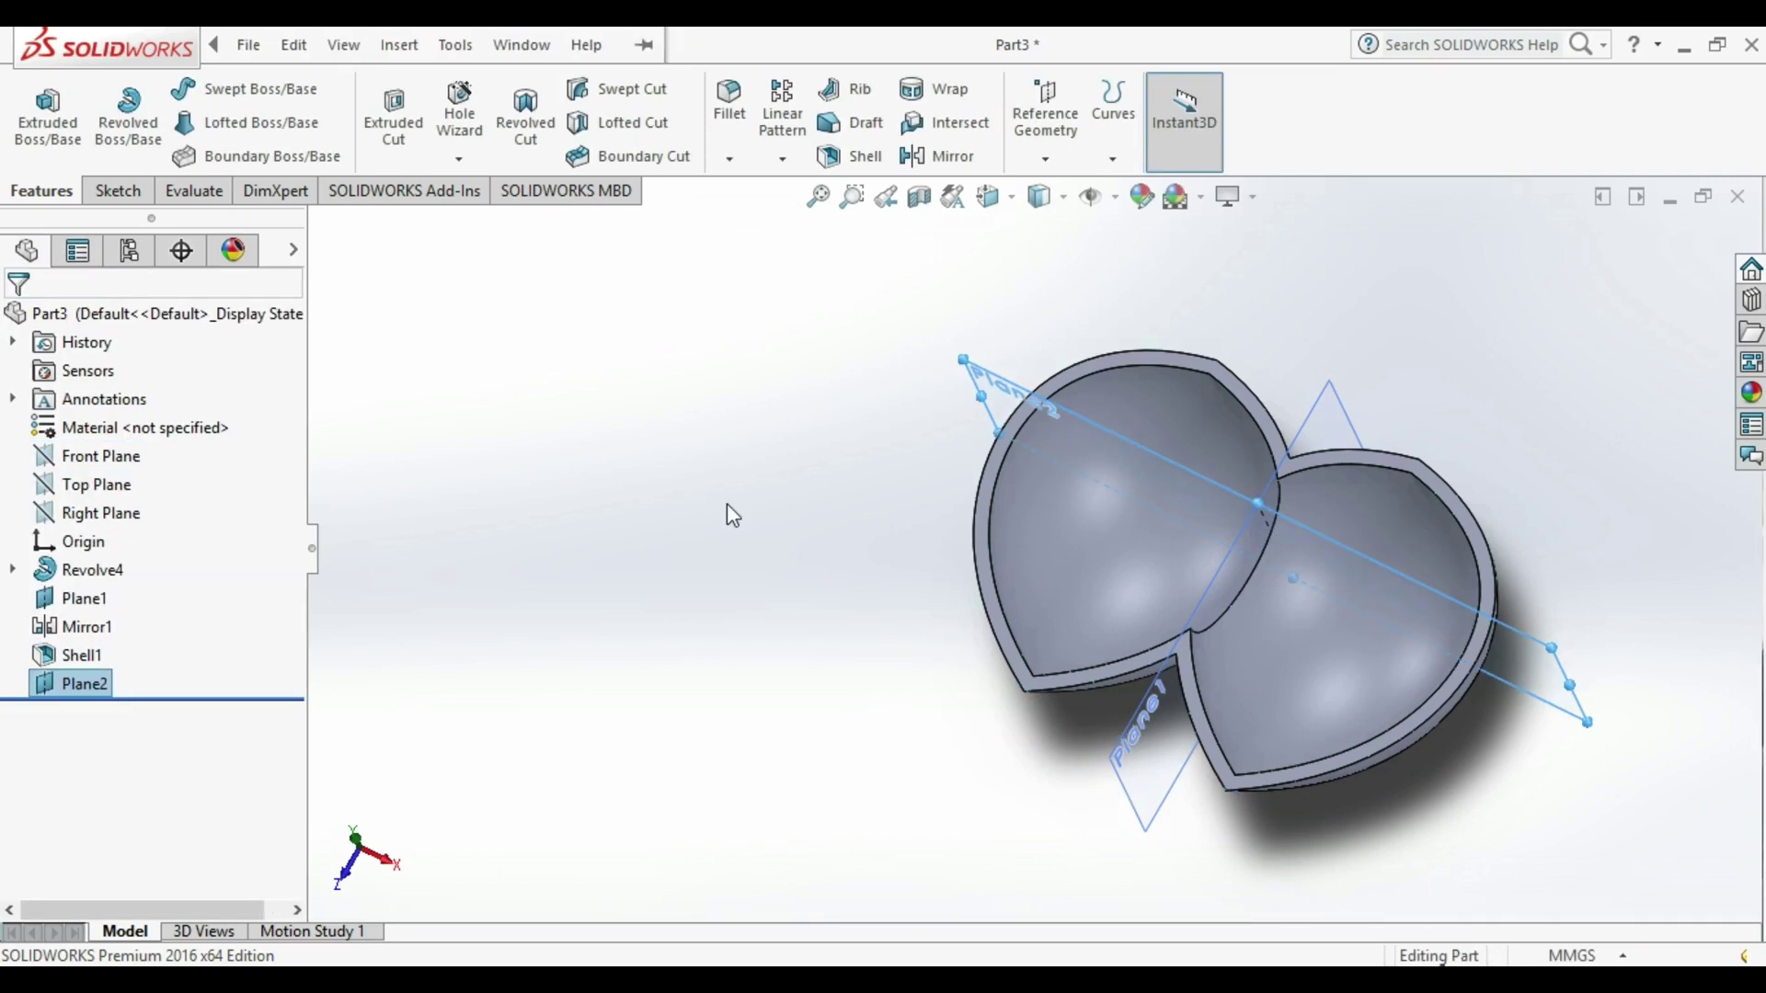
Start a new sketch on the plane offset from the Front Plane.
middle_drag(1404, 414, 968, 454)
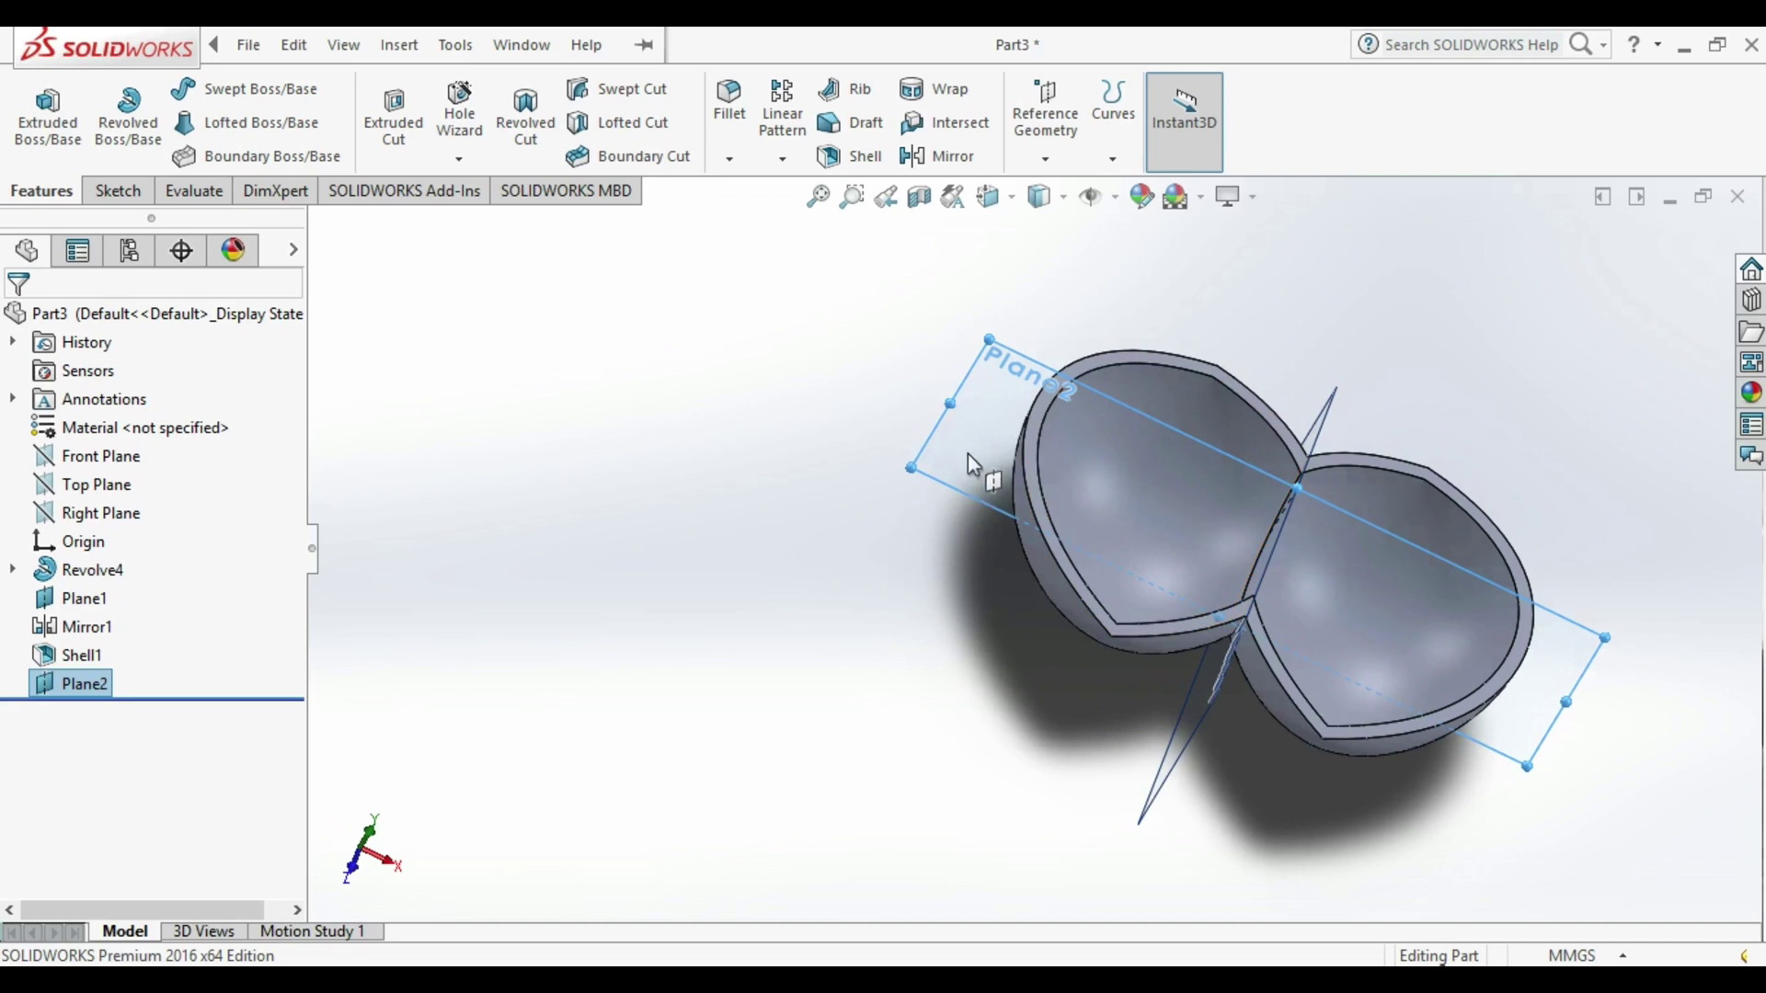
right_click(990, 412)
click(989, 410)
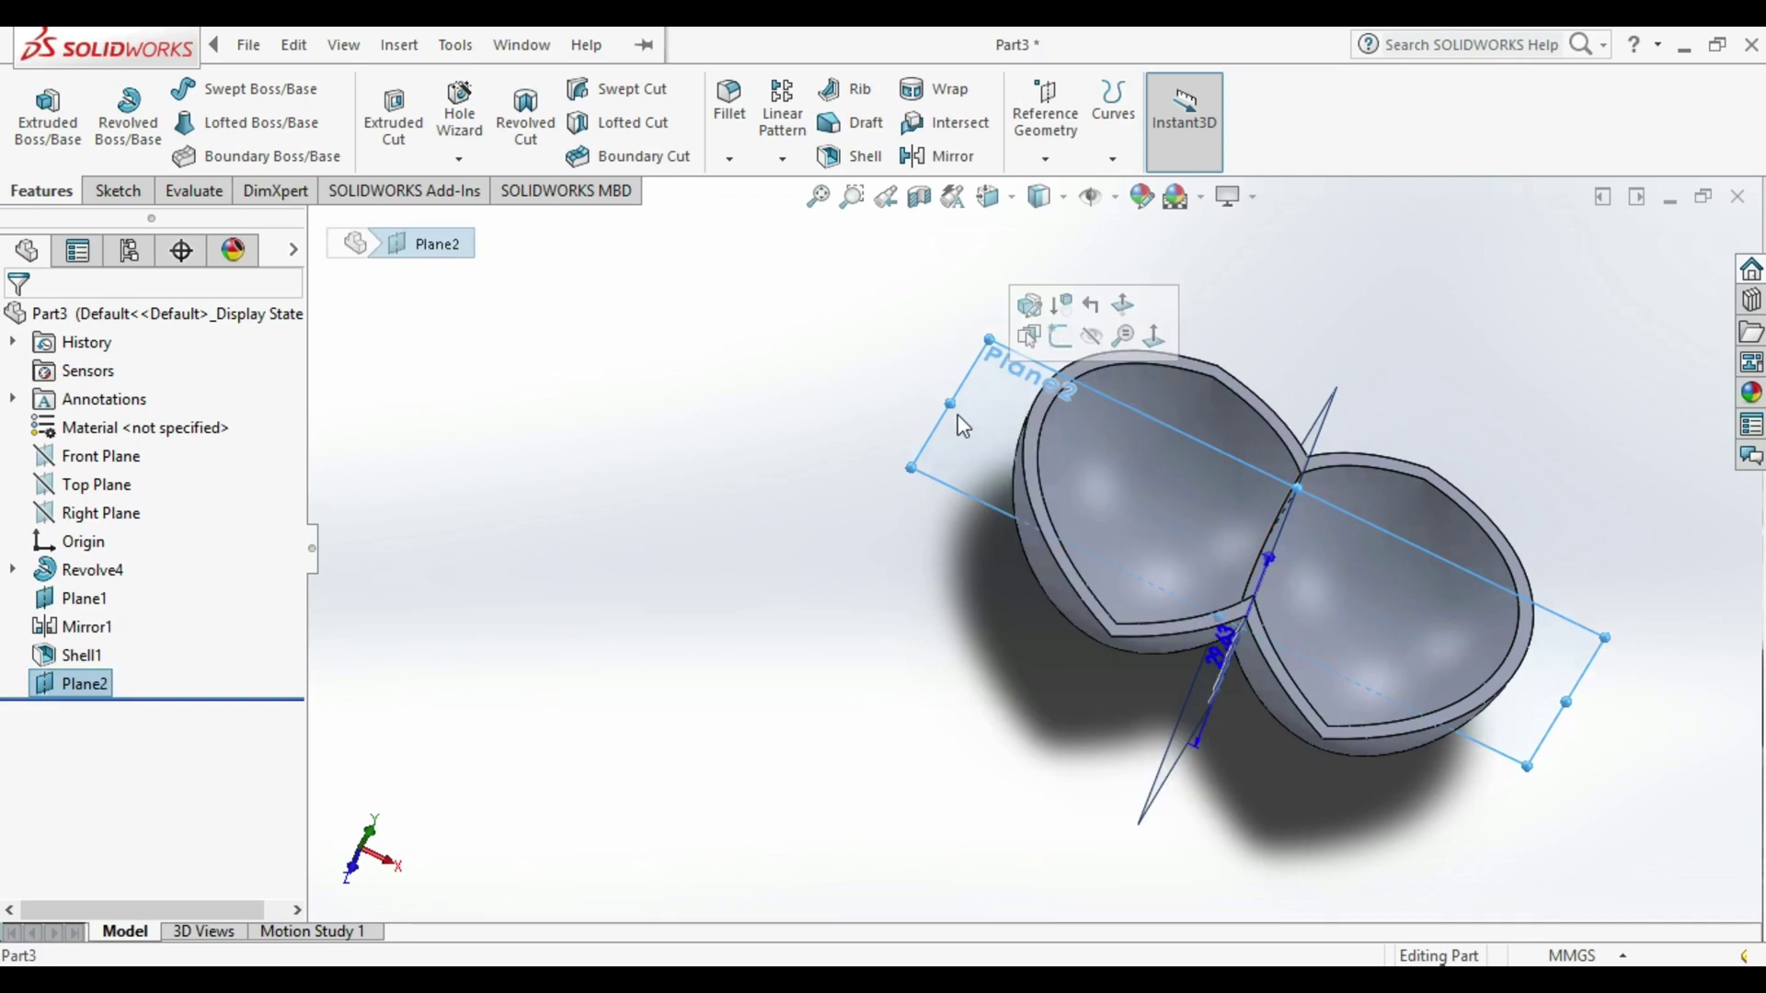
right_click(1008, 402)
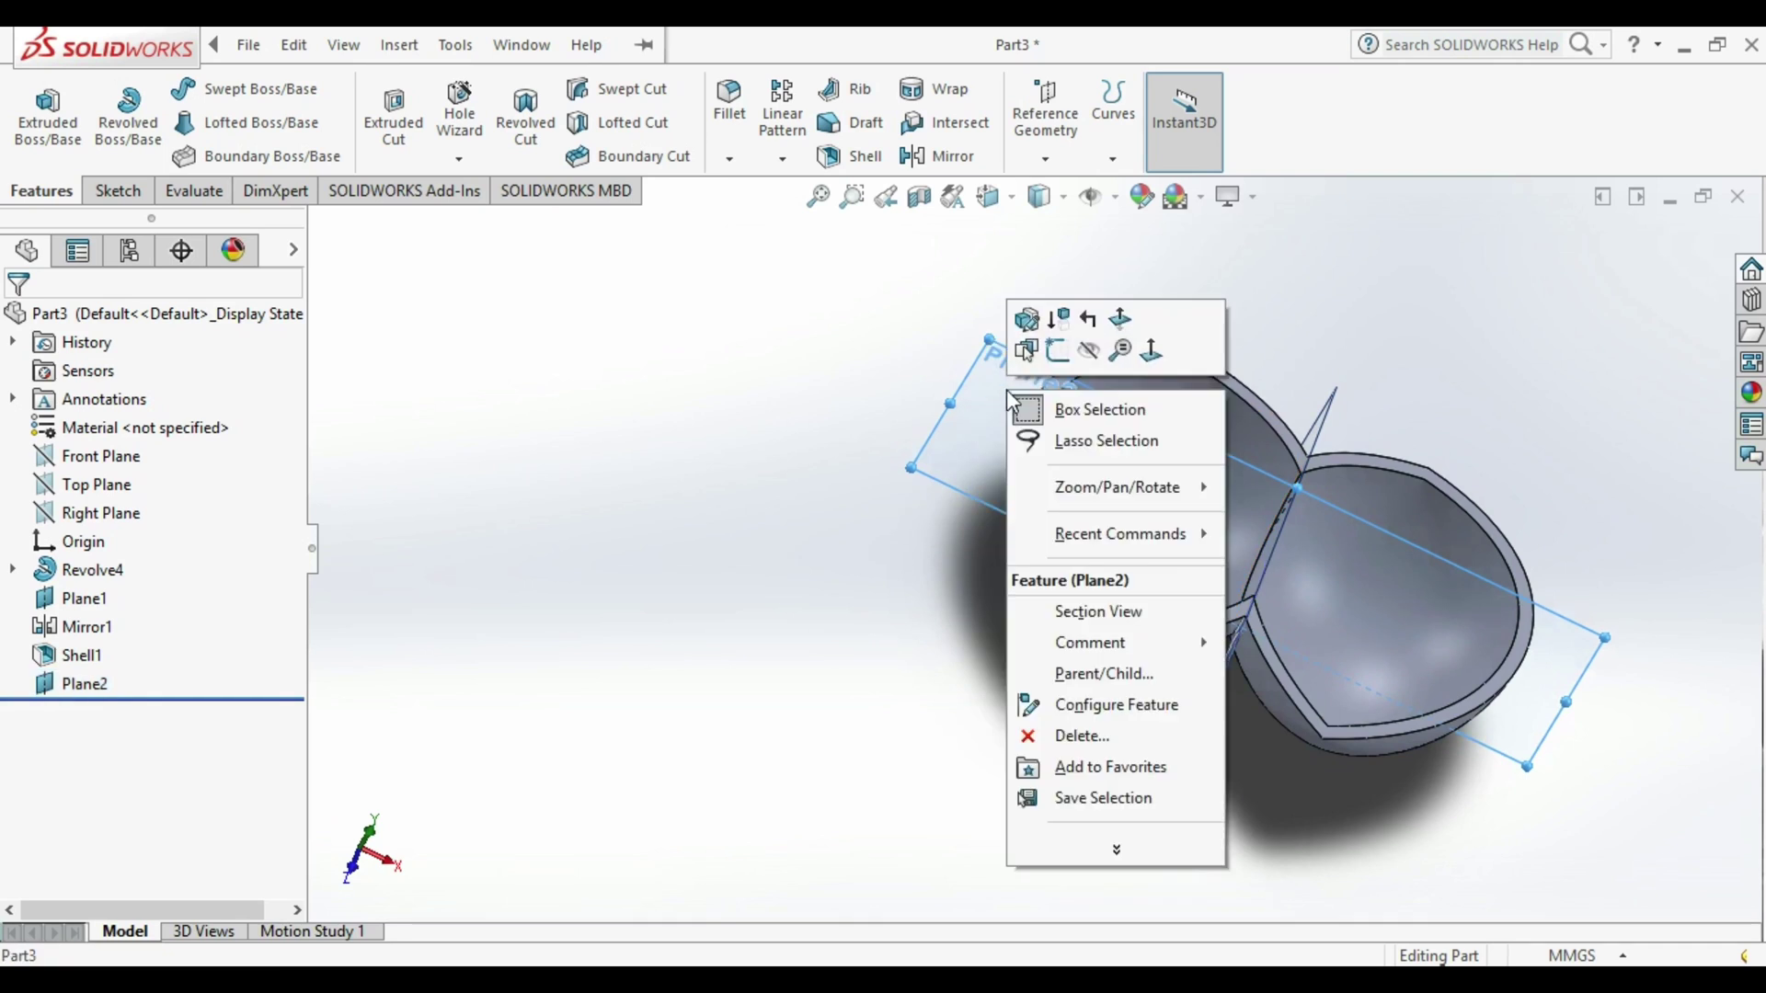
click(1063, 356)
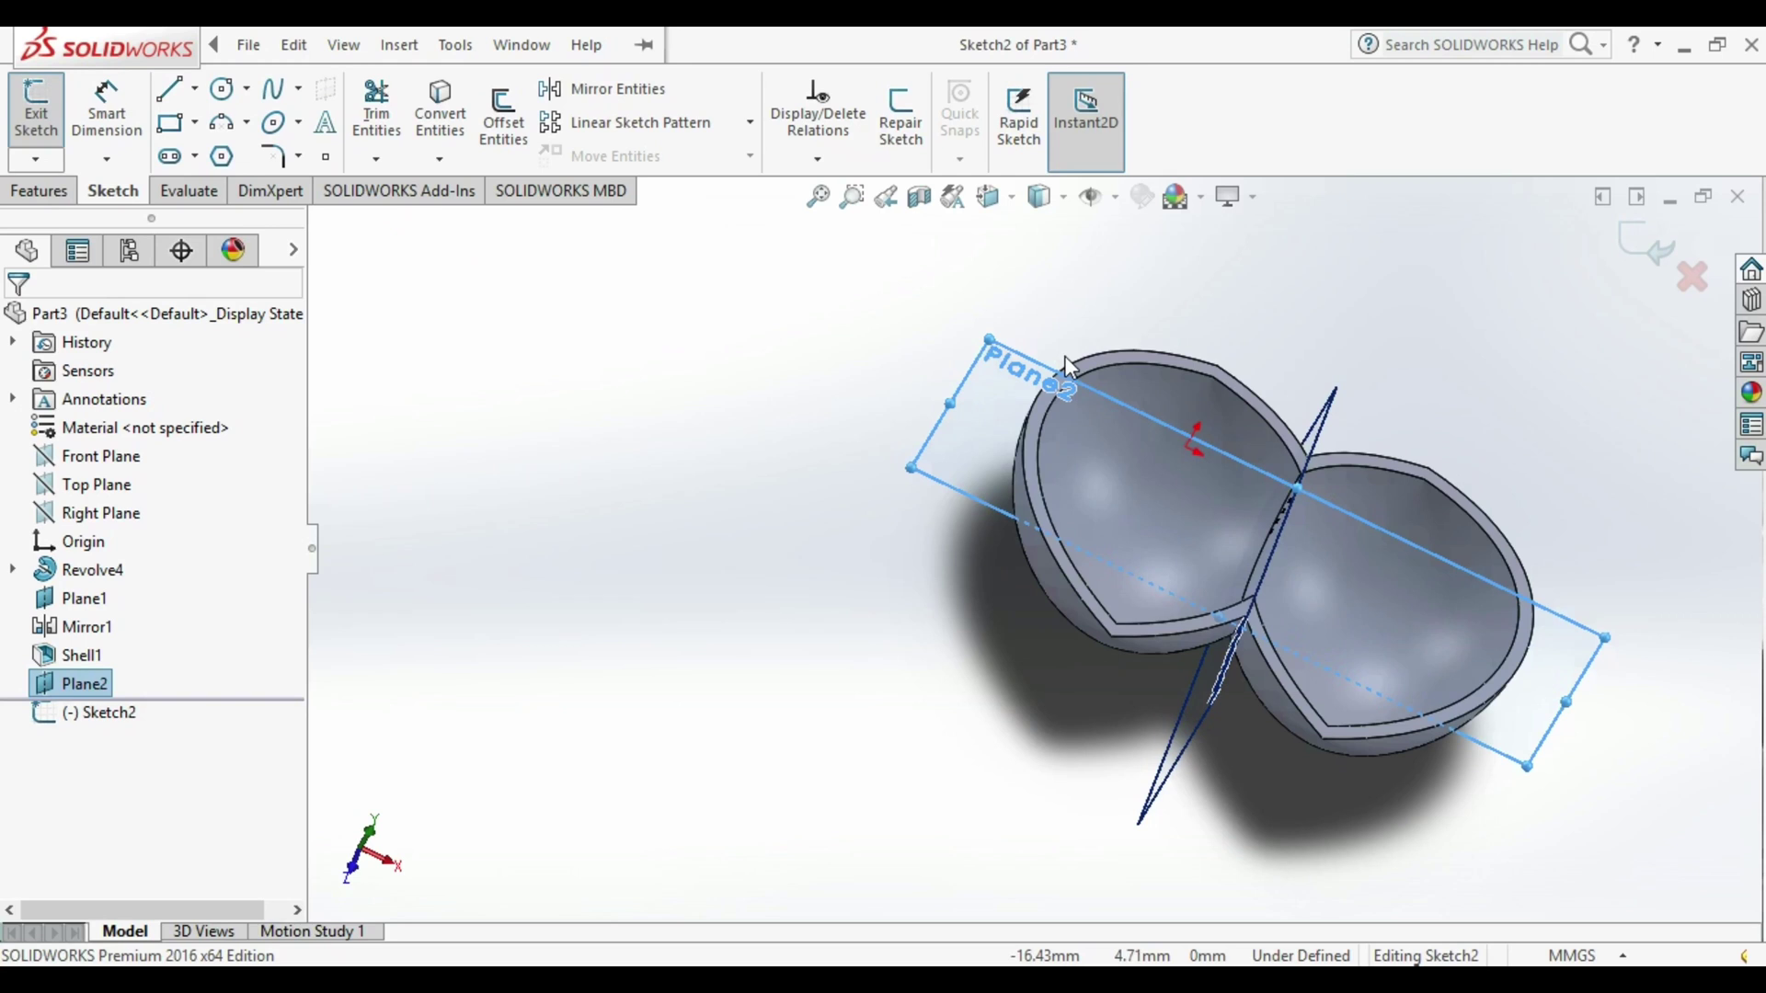
click(1012, 197)
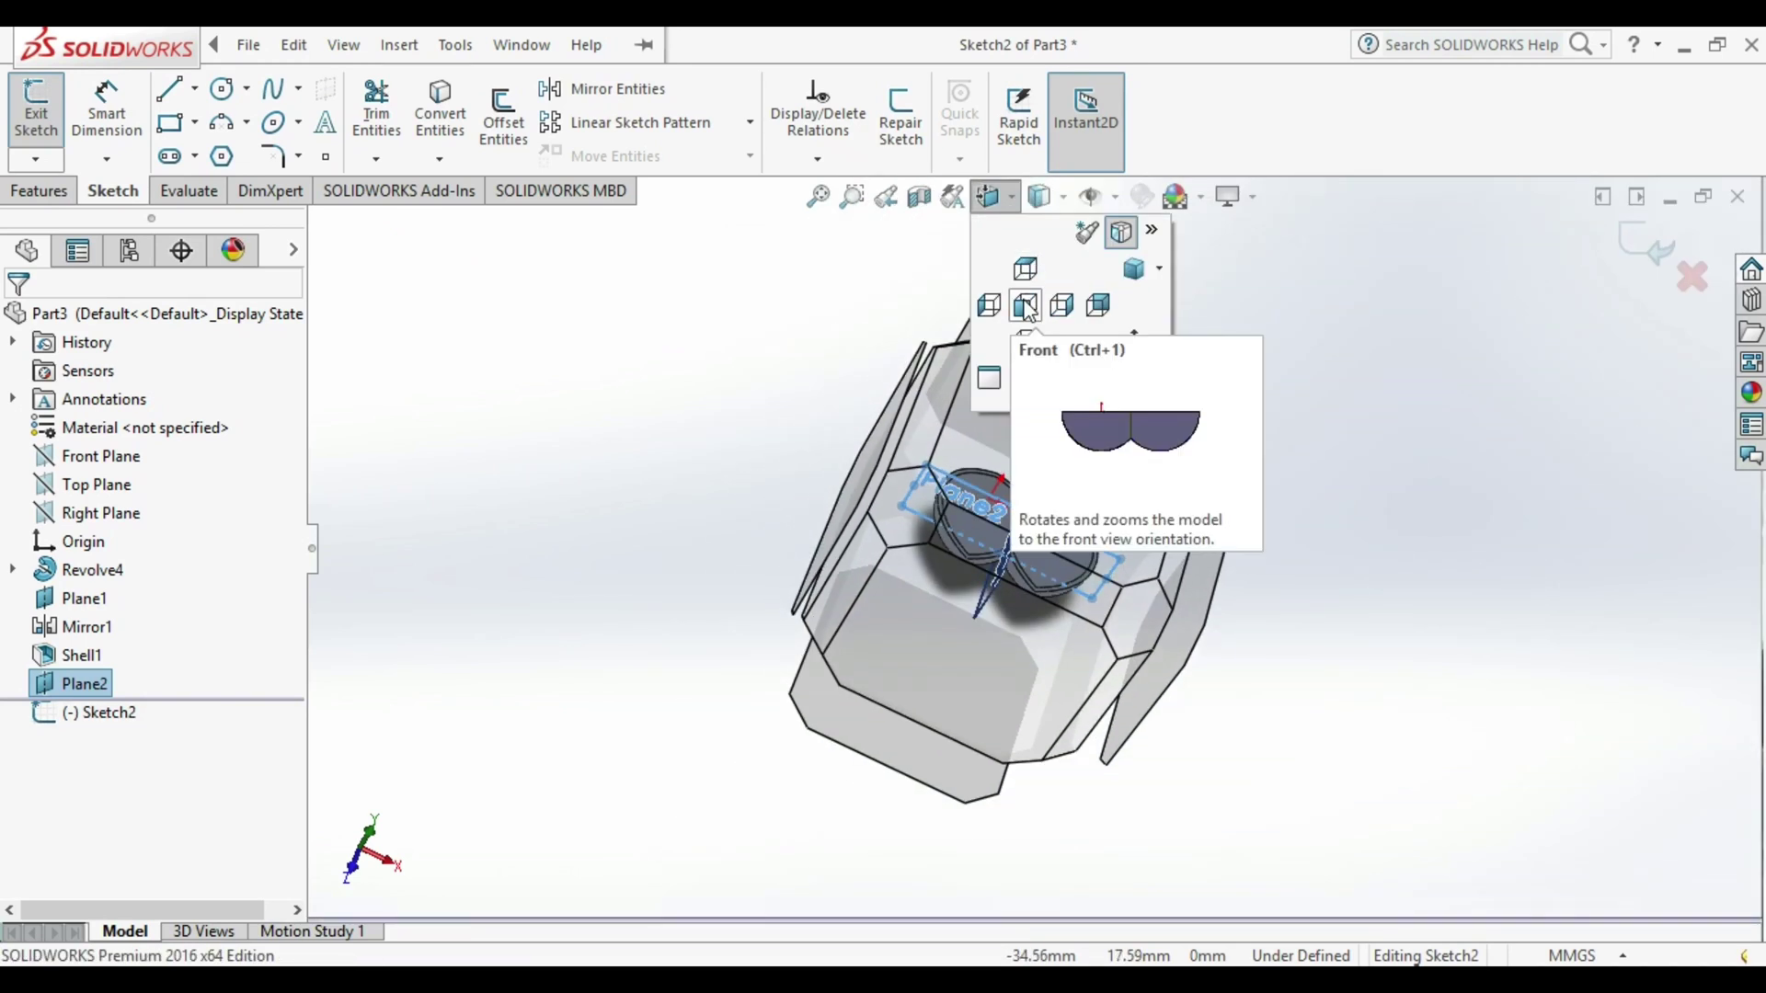
click(1026, 308)
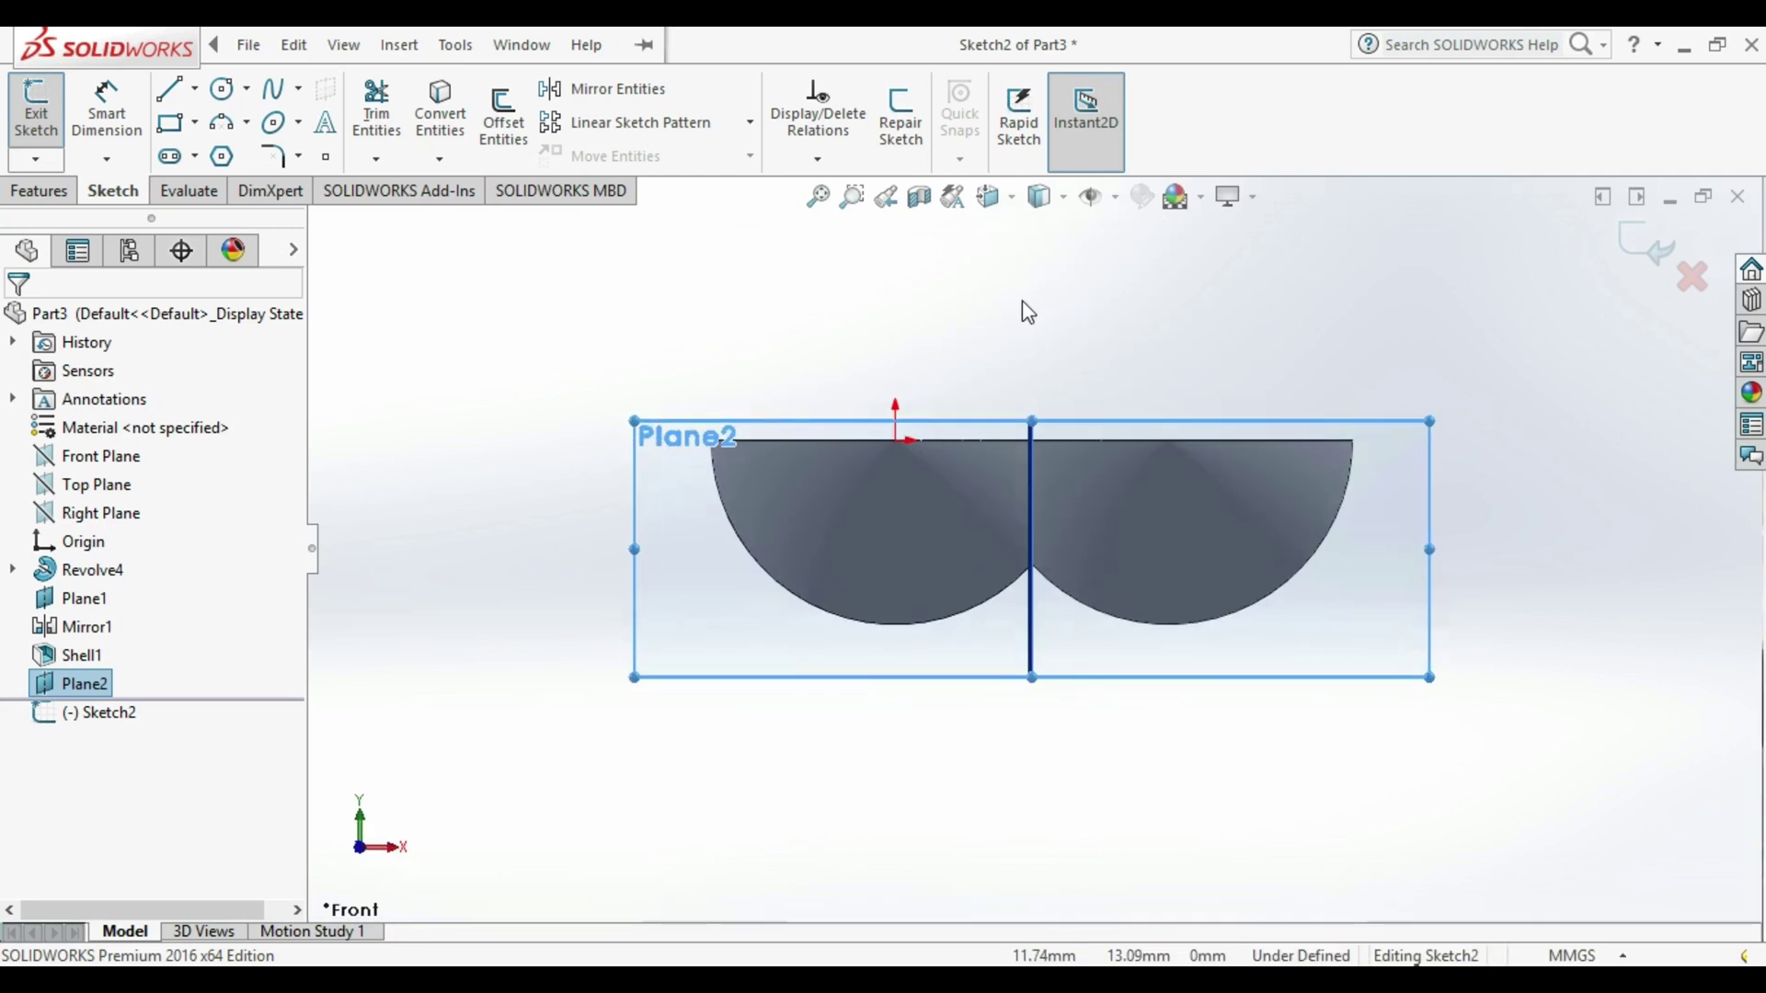
Draw a 12.7 mm horizontal line from the origin to the mirror plane and a short vertical line down from the origin.
click(168, 88)
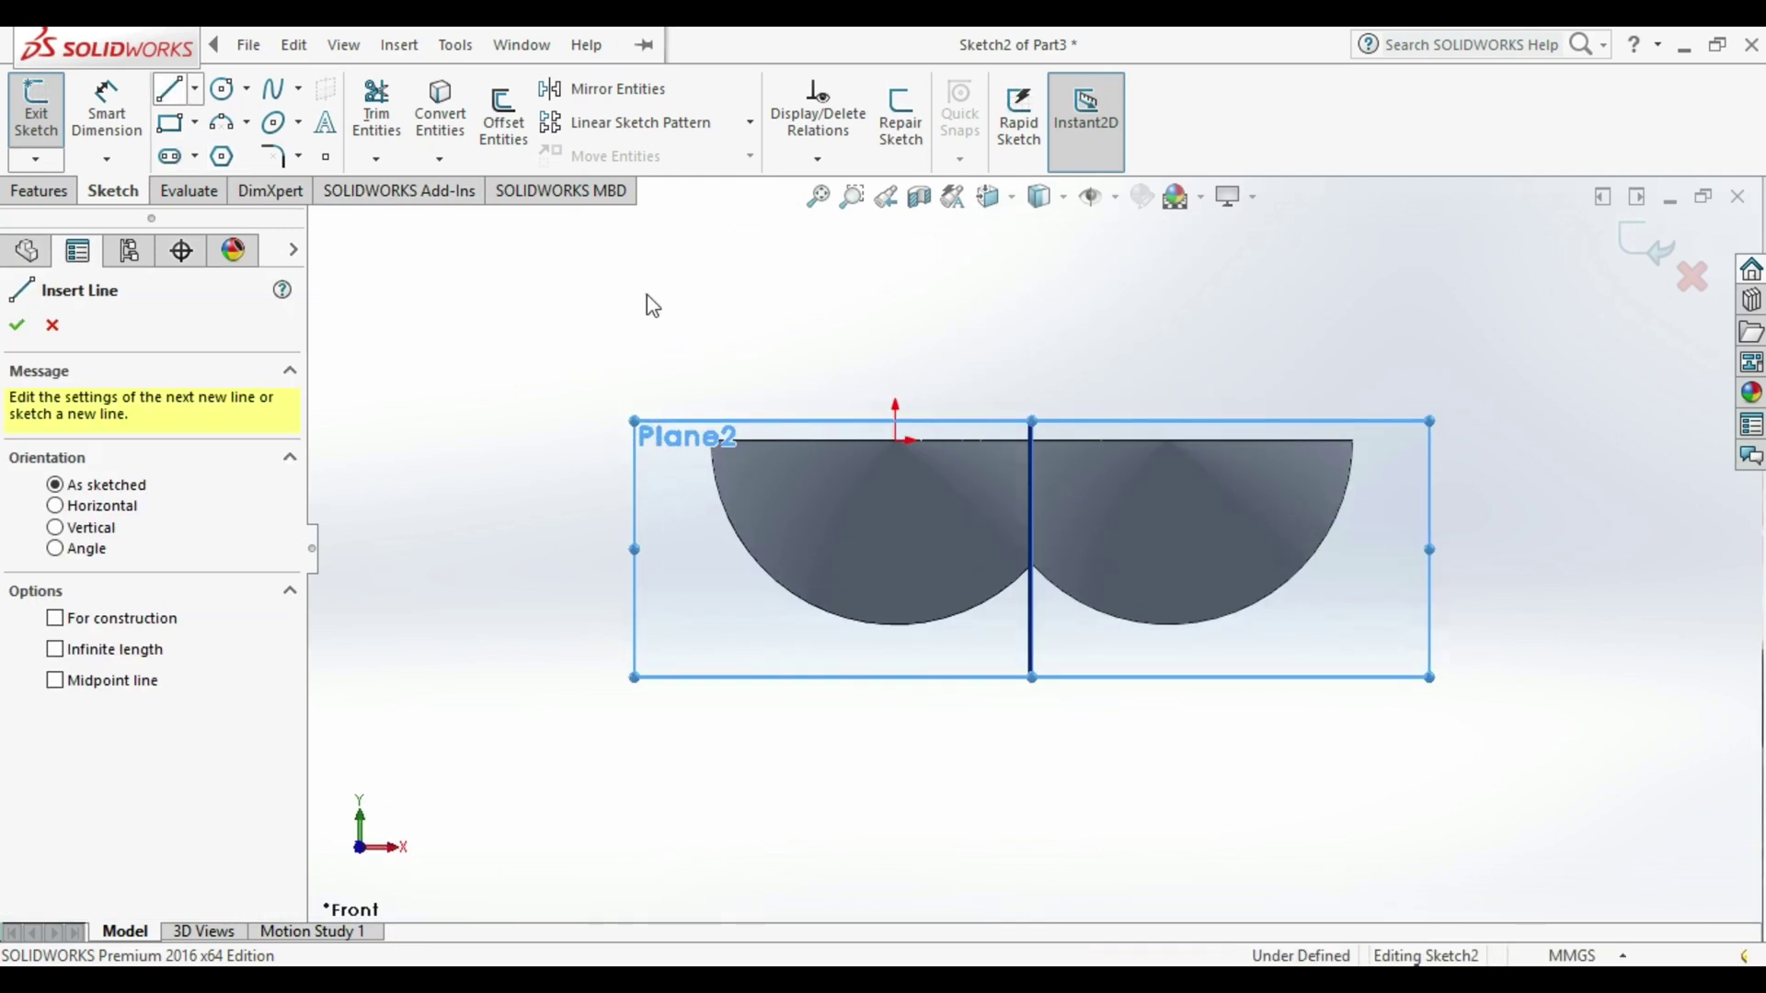
click(900, 441)
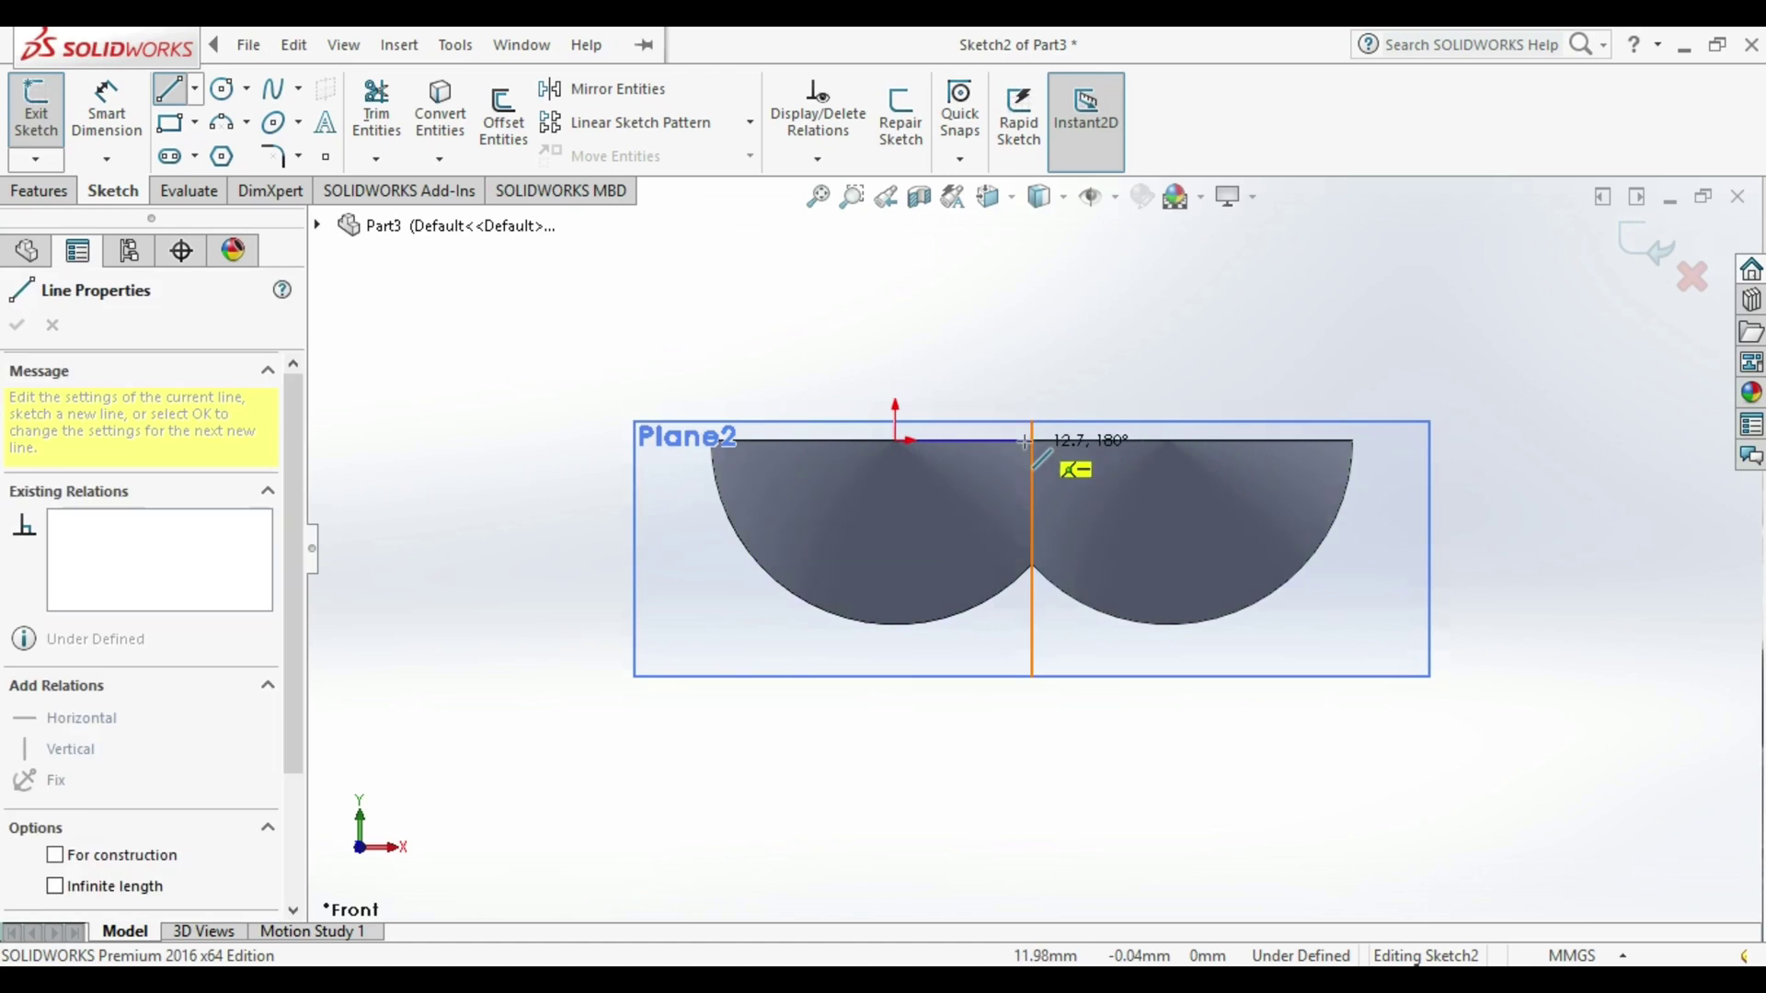
click(1033, 441)
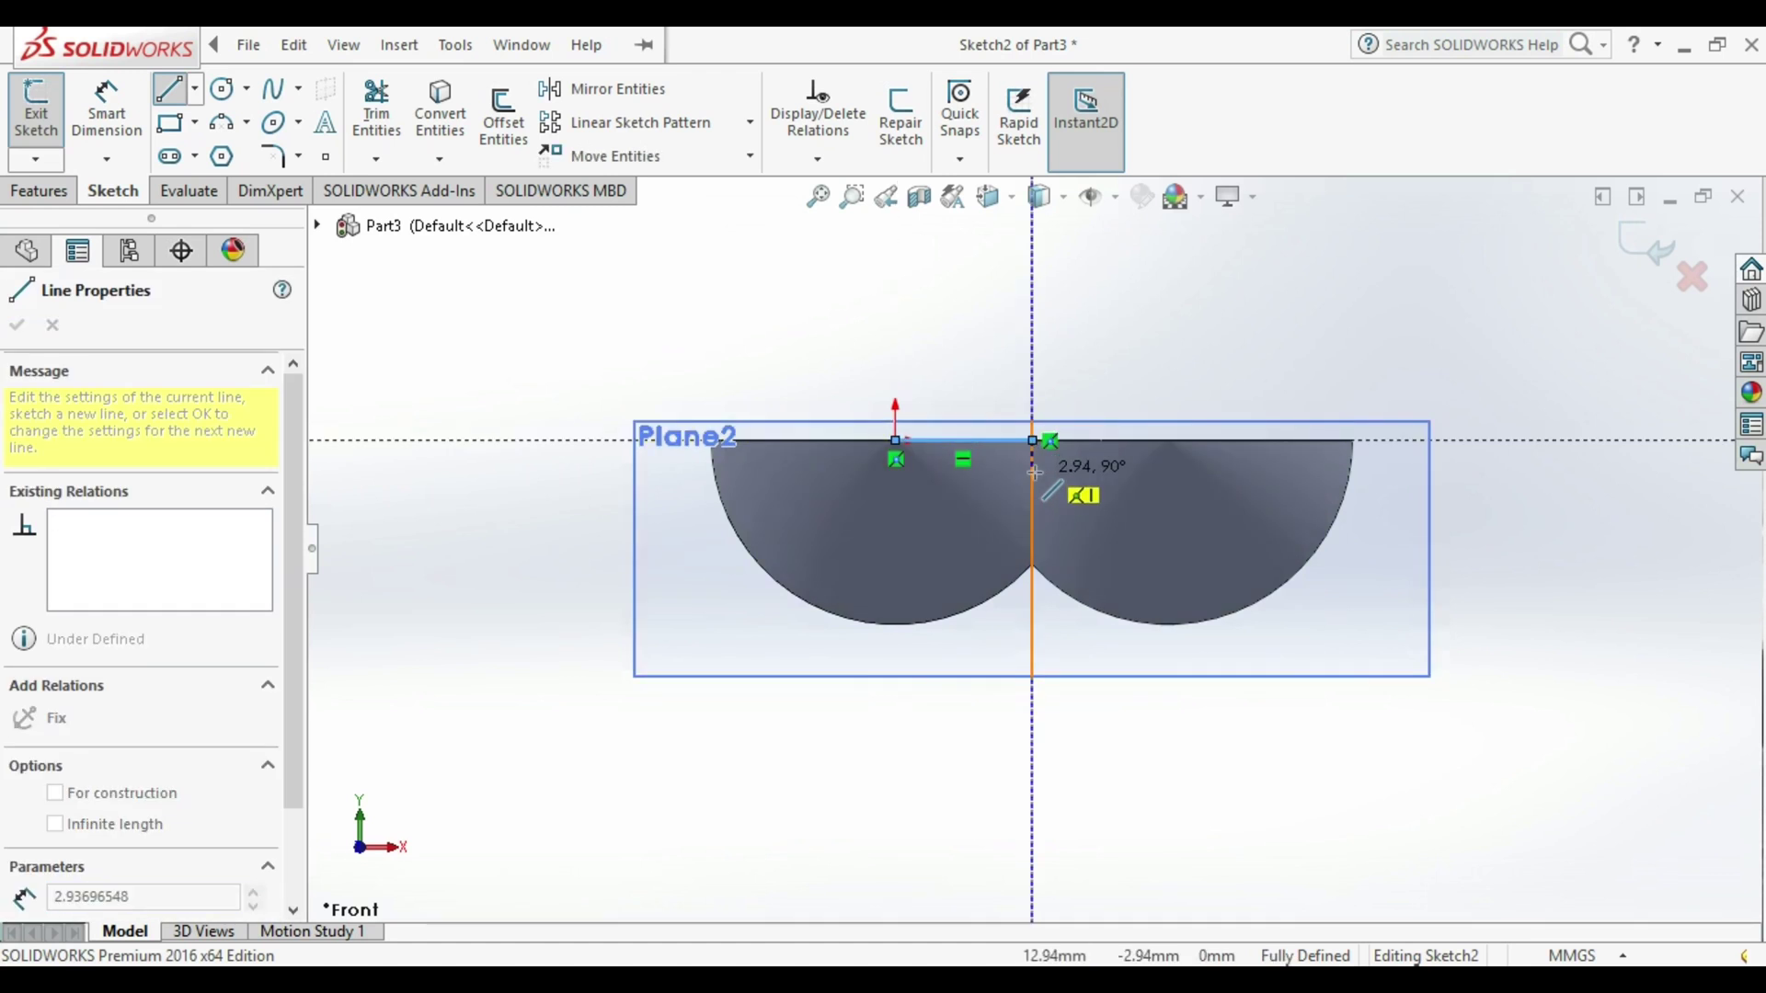
key(Escape)
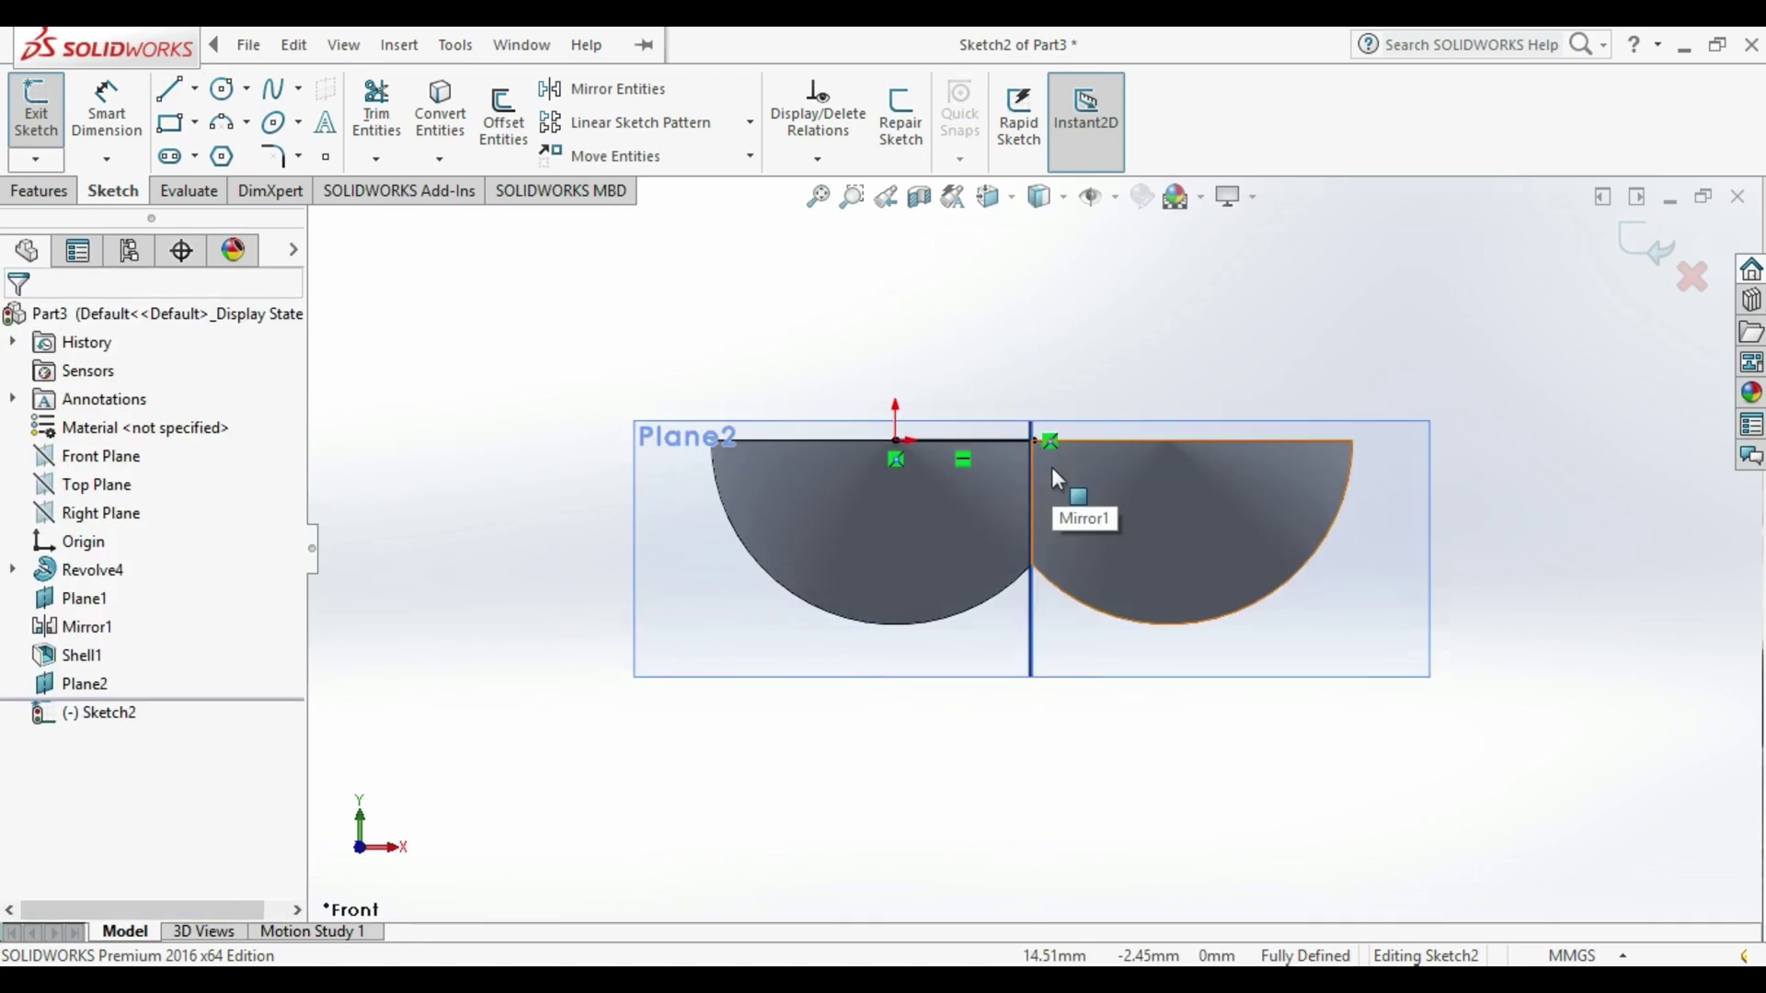
click(169, 89)
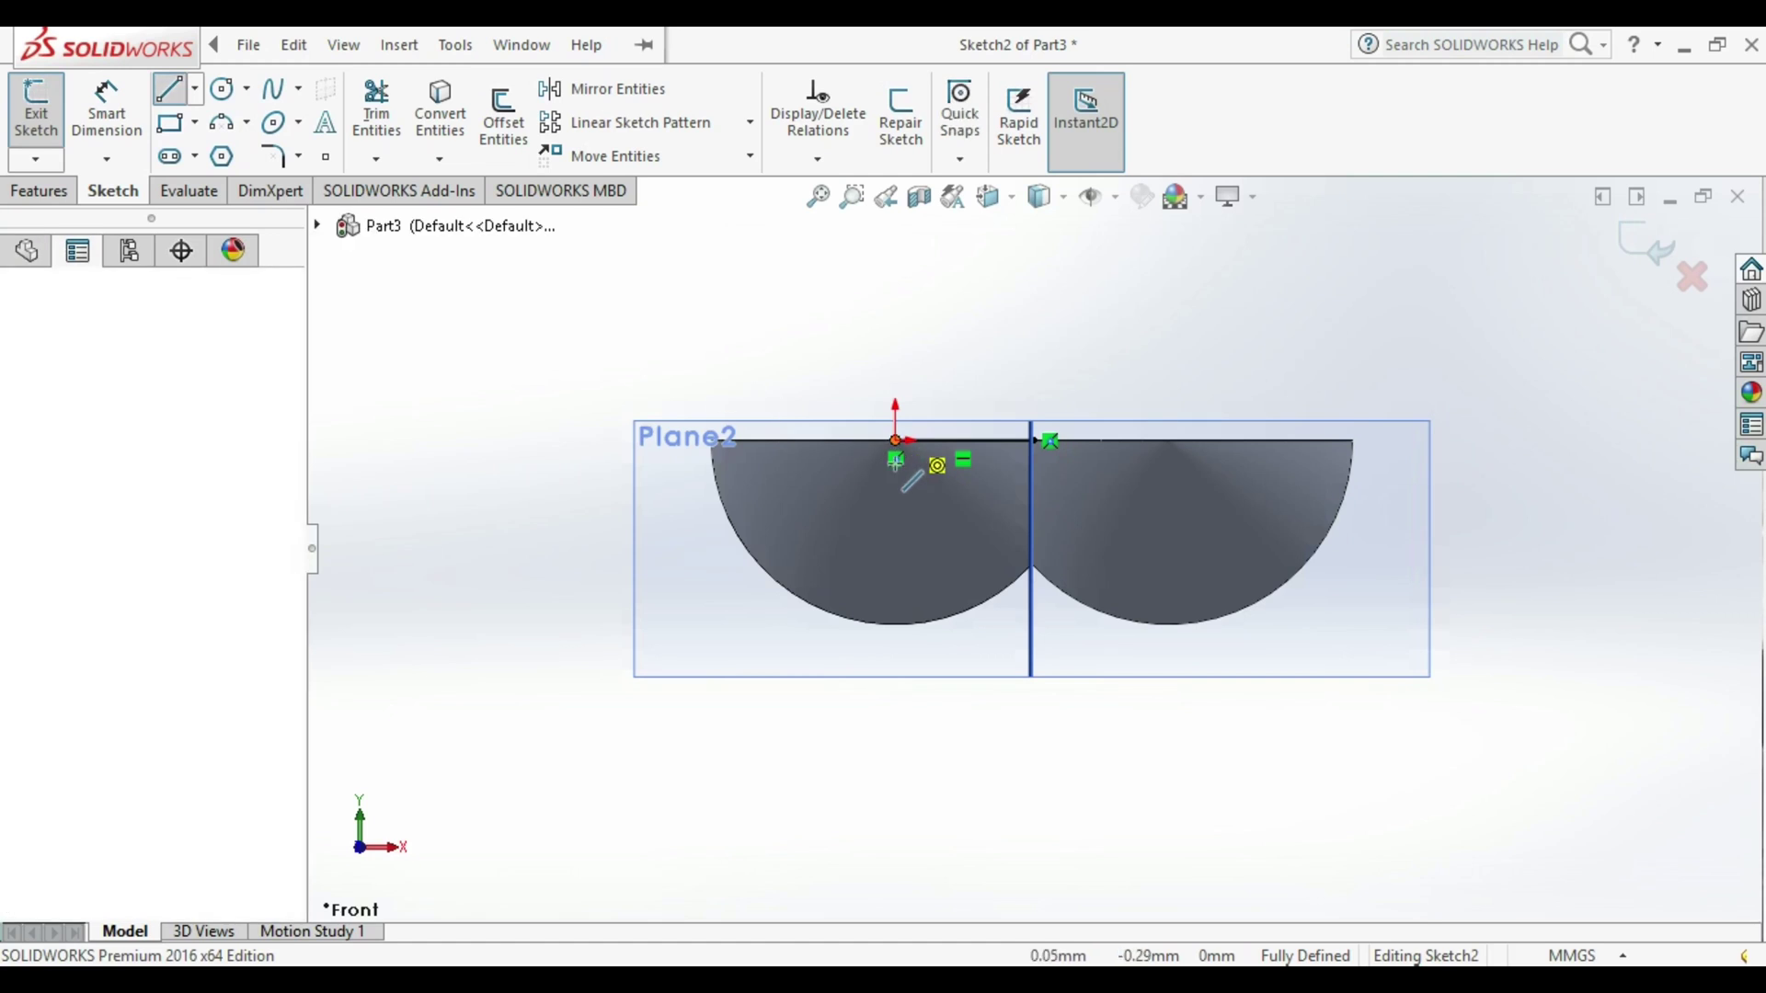
key(Escape)
Close the profile with a spline from the vertical line's lower end, through two intermediate points, to the horizontal line's far end.
click(273, 88)
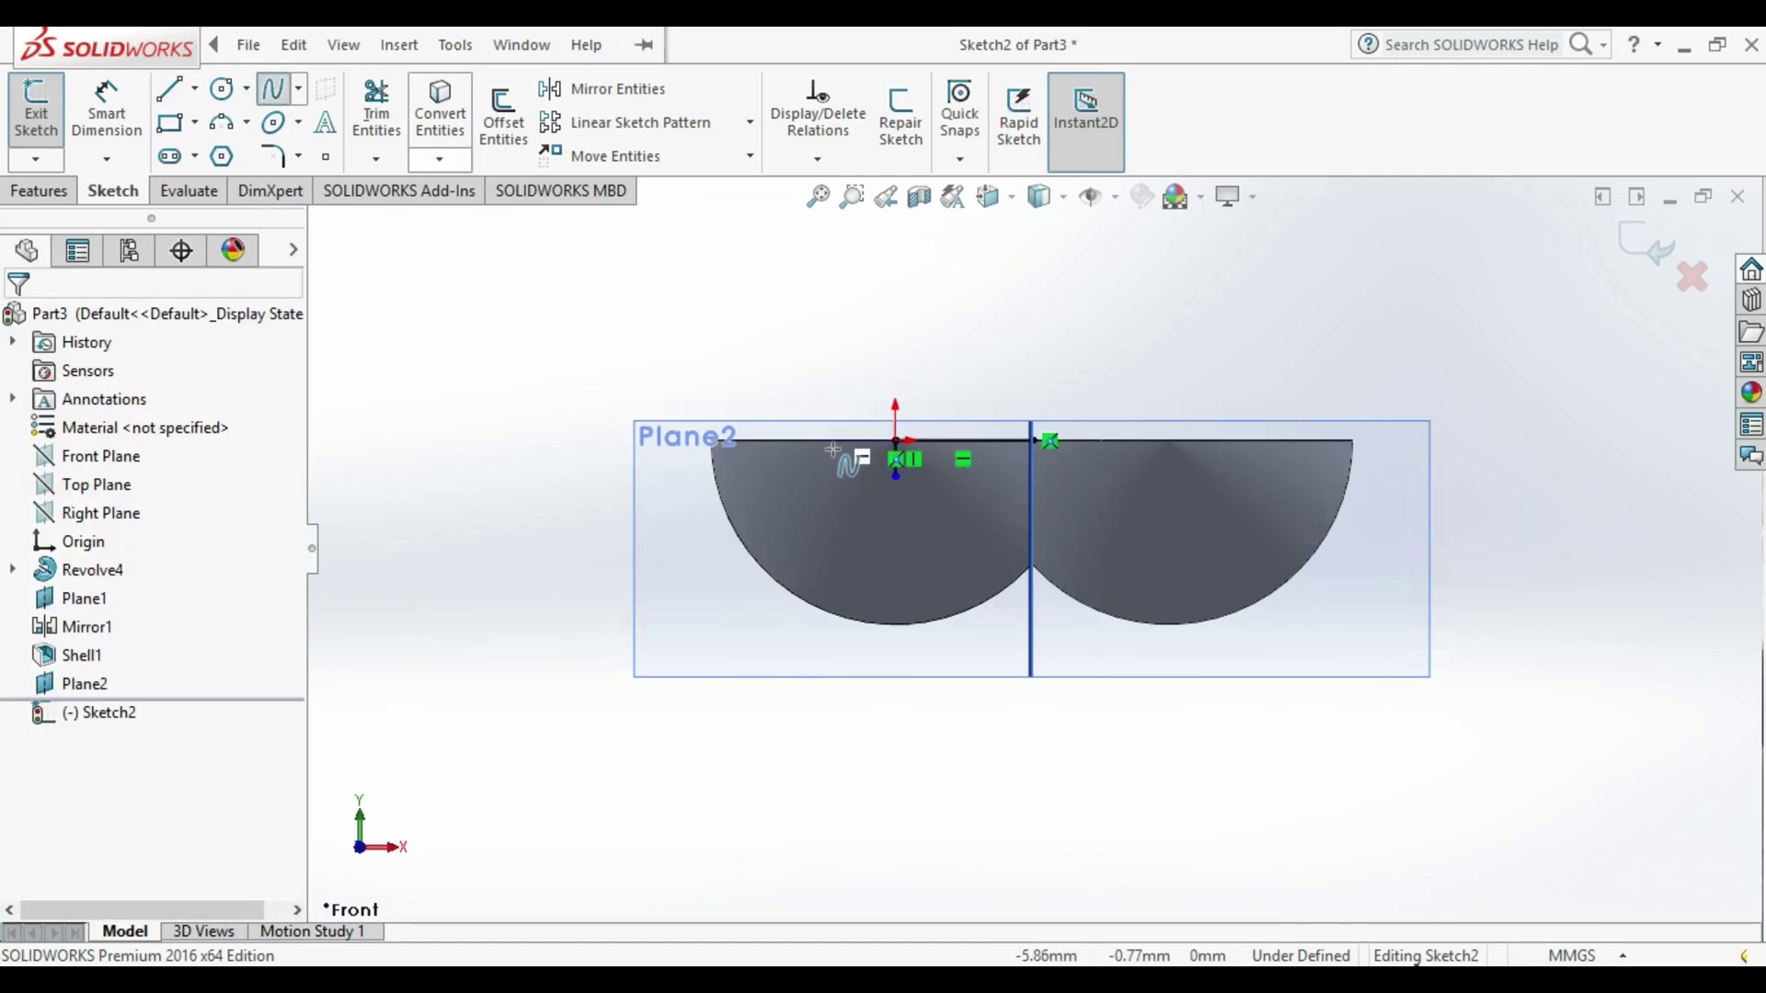
click(895, 476)
click(938, 497)
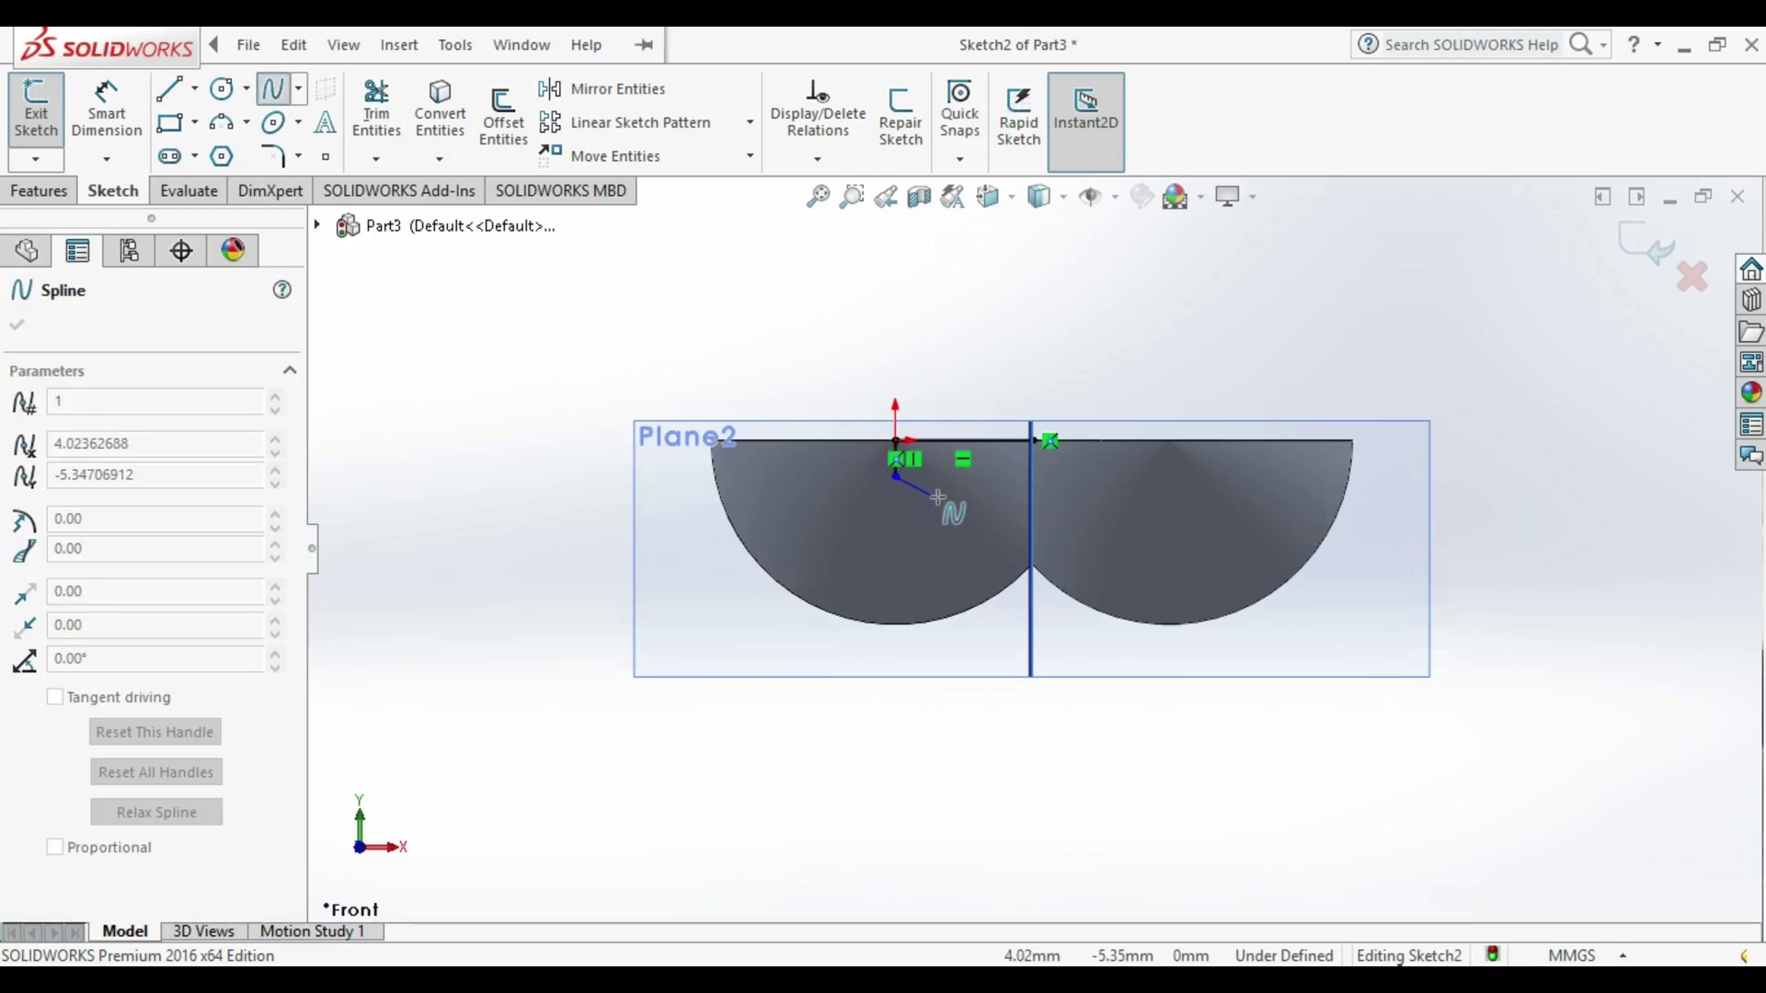
click(1013, 458)
double_click(1032, 441)
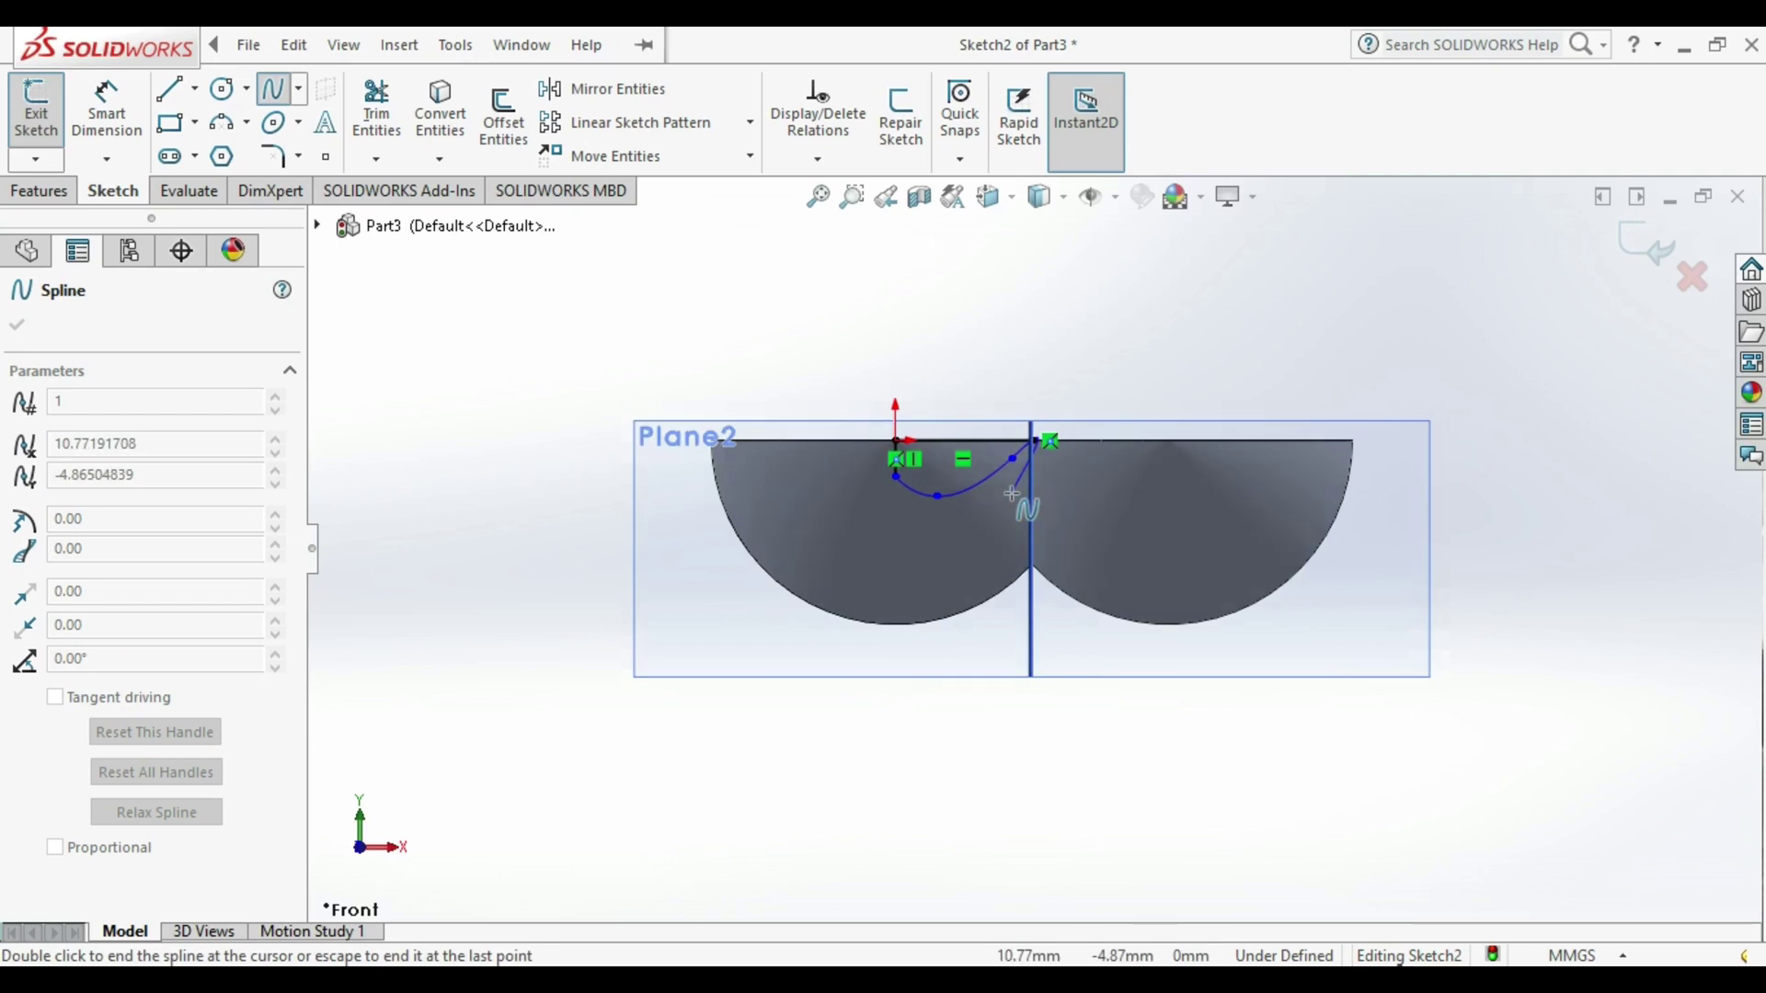
Extrude-cut the closed spline profile as a blind cut 50 mm deep, with the direction reversed towards the body's pointed ends.
middle_drag(1146, 438, 1130, 666)
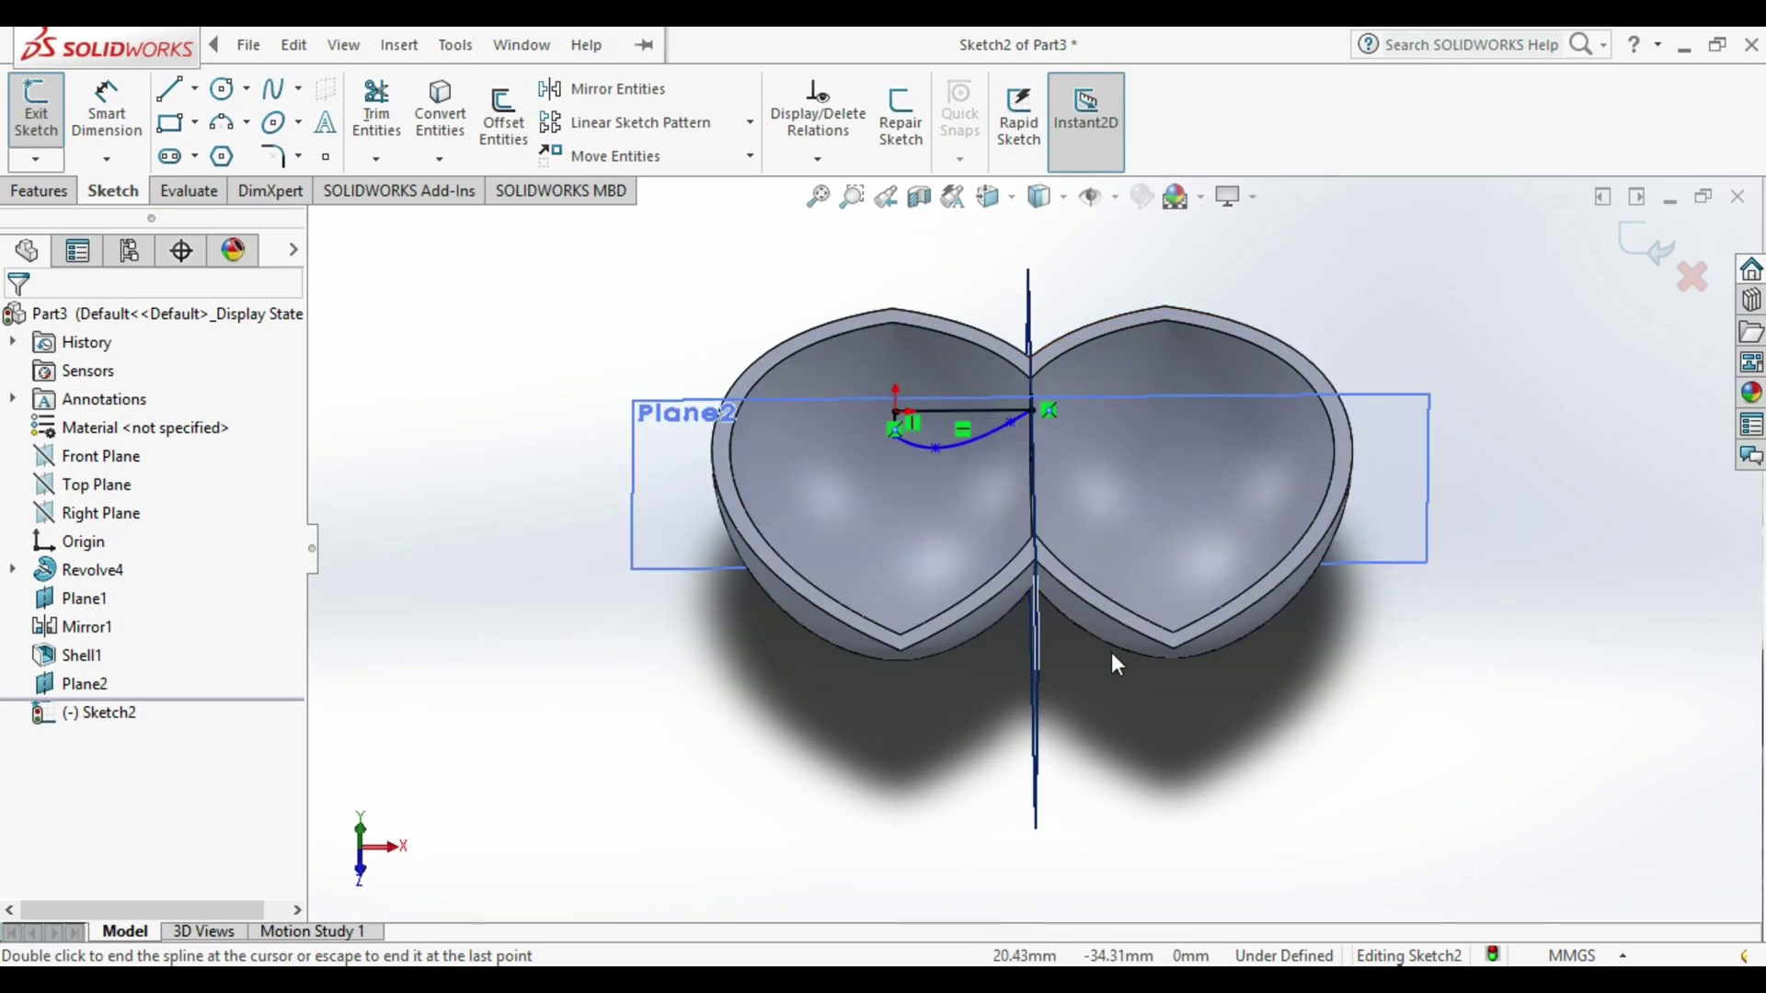
click(41, 190)
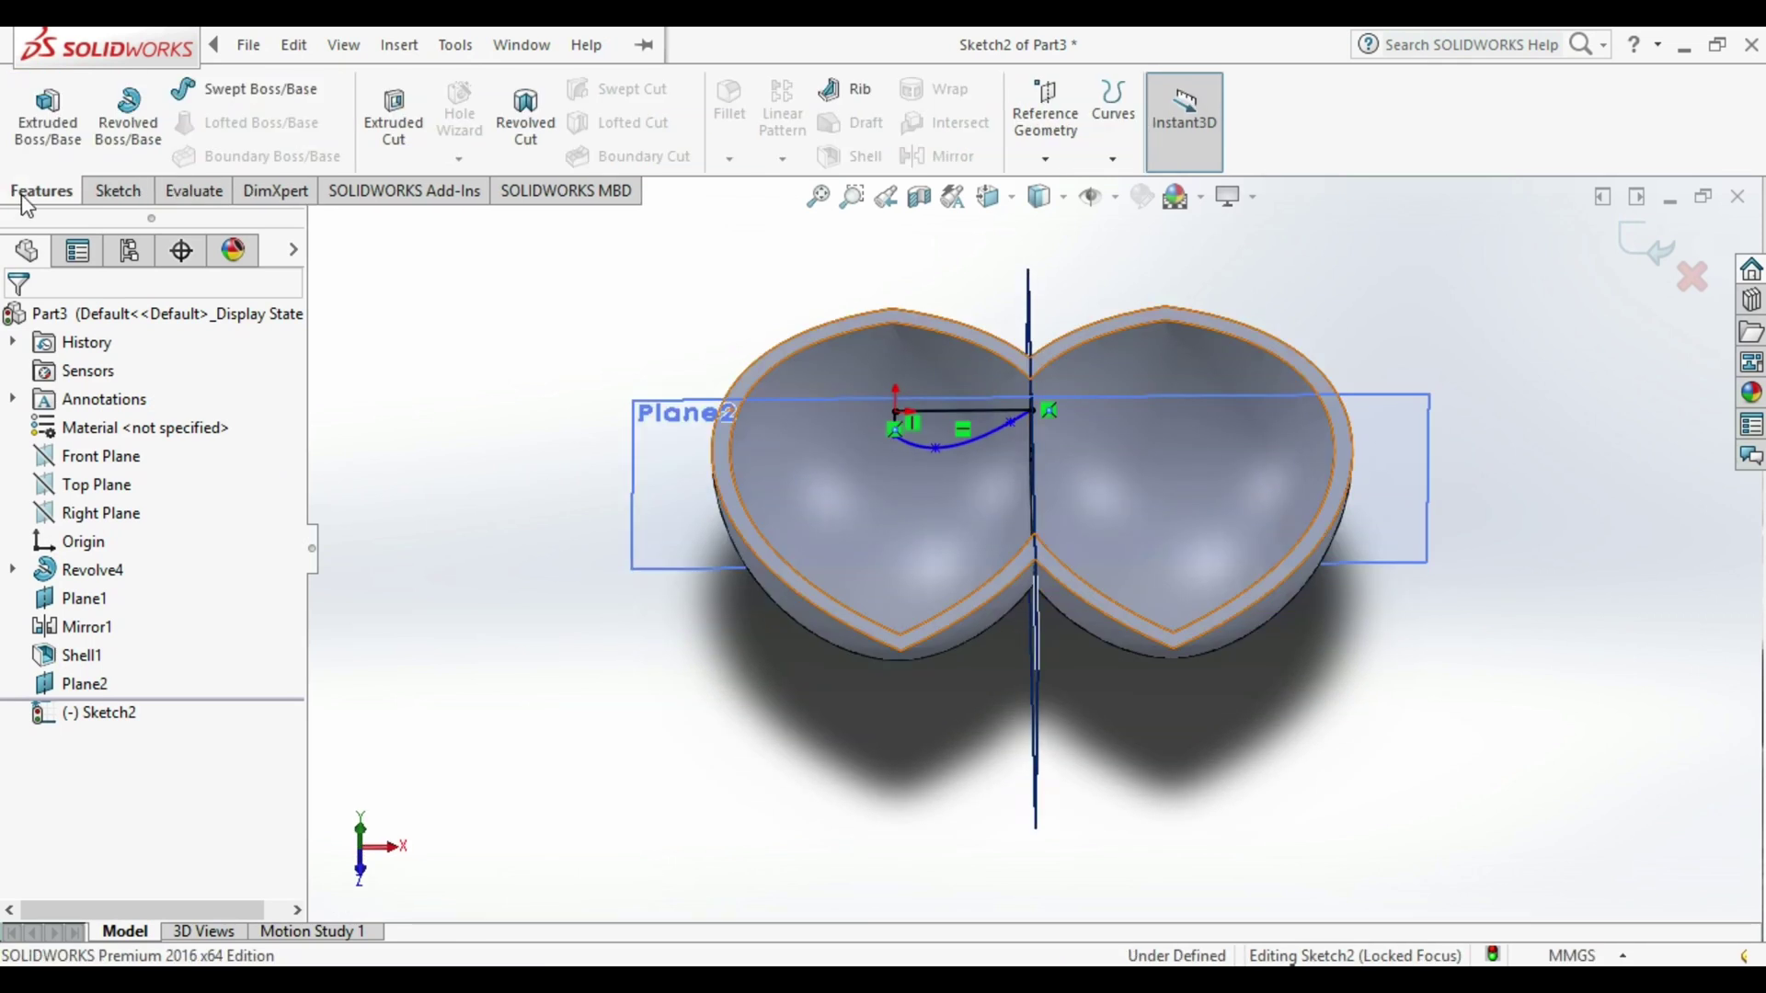
click(394, 118)
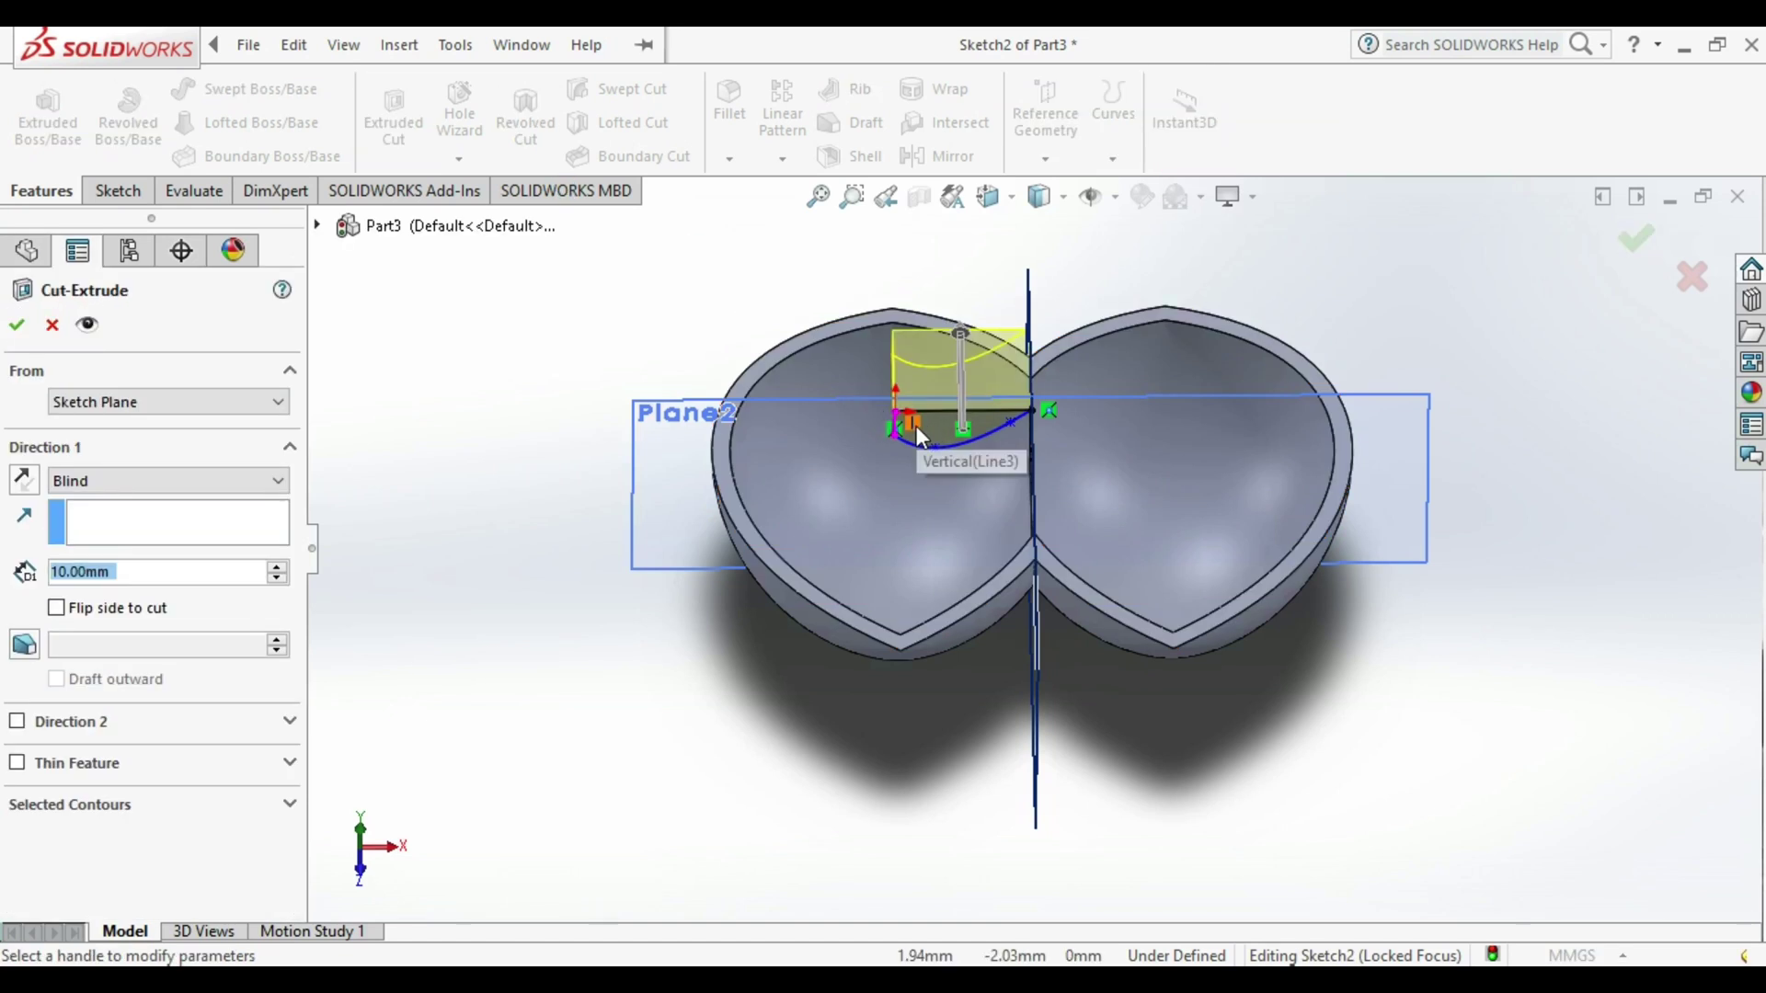
click(24, 480)
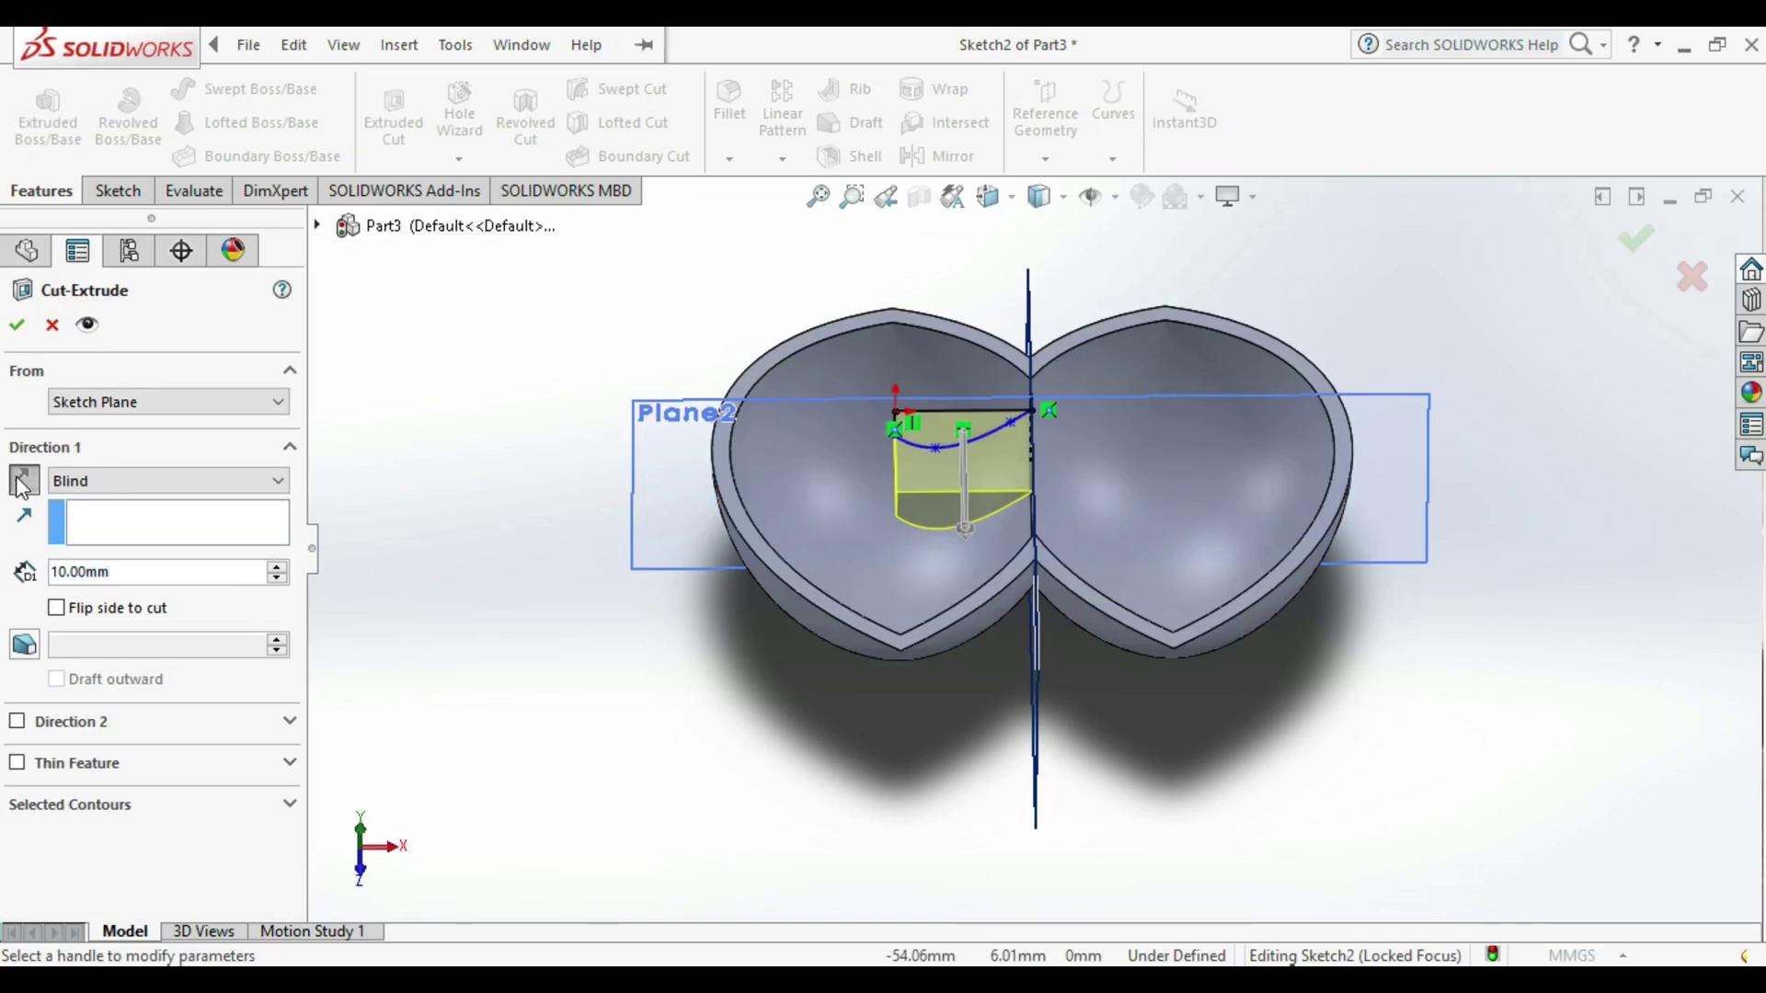
click(276, 567)
click(276, 568)
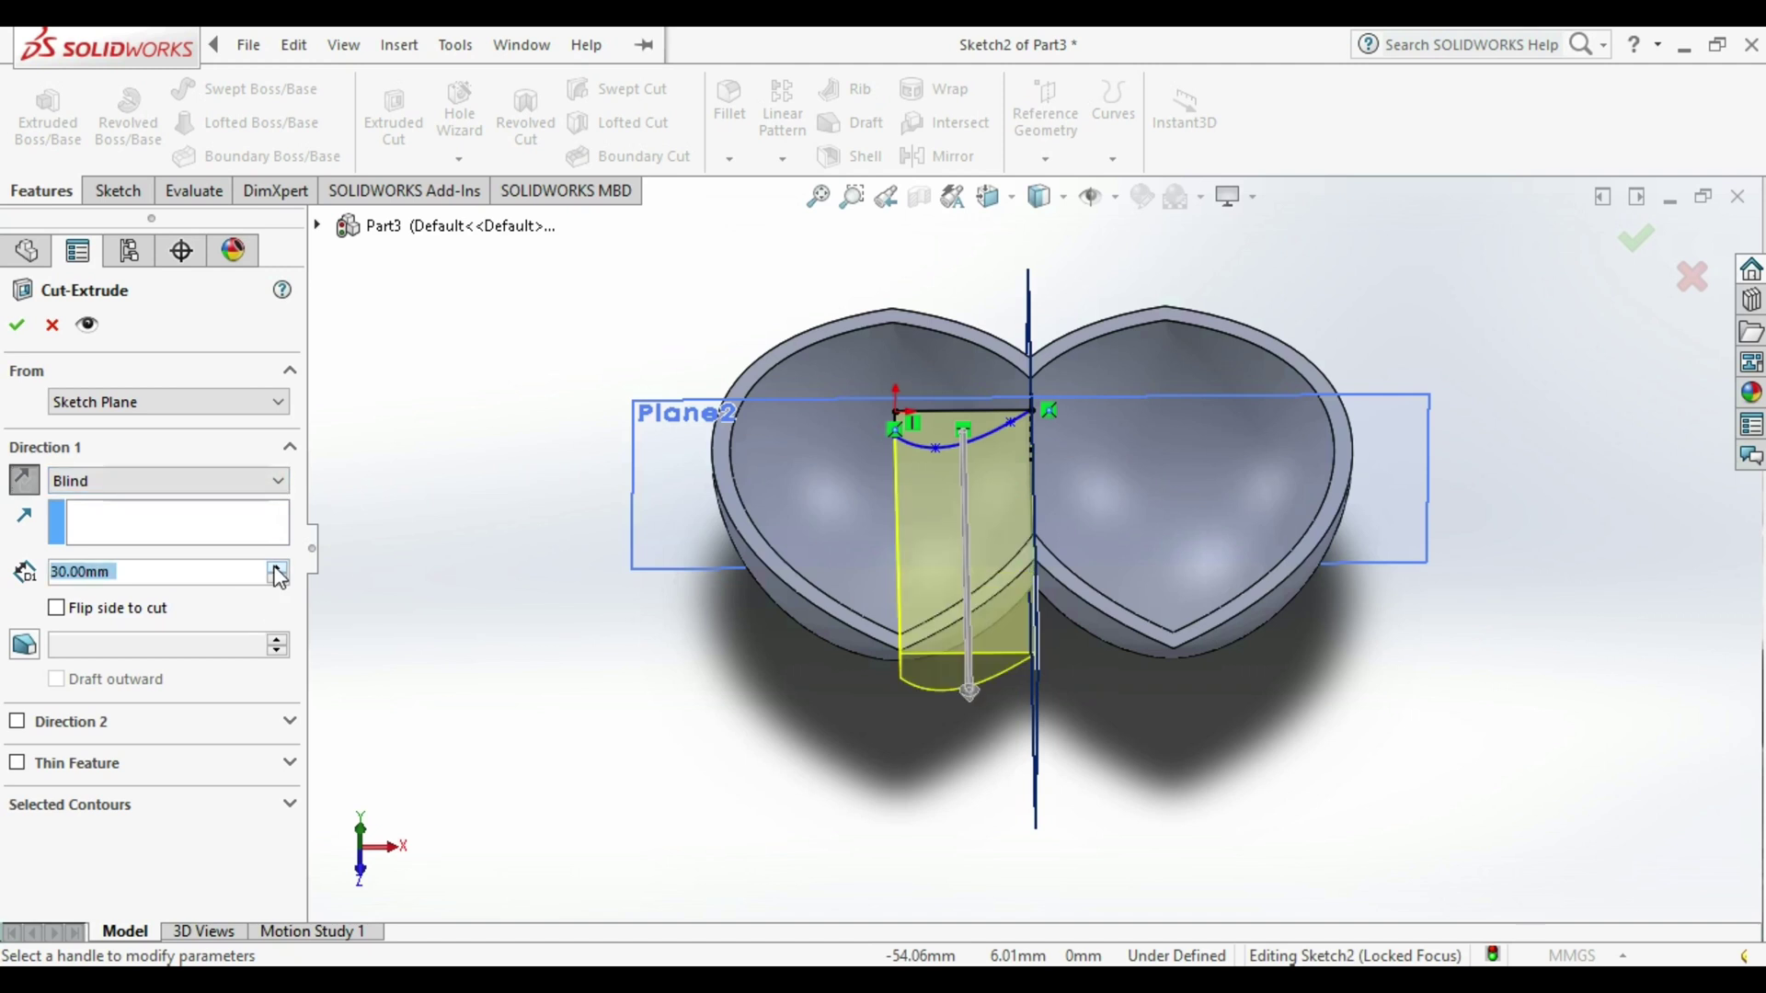
click(277, 568)
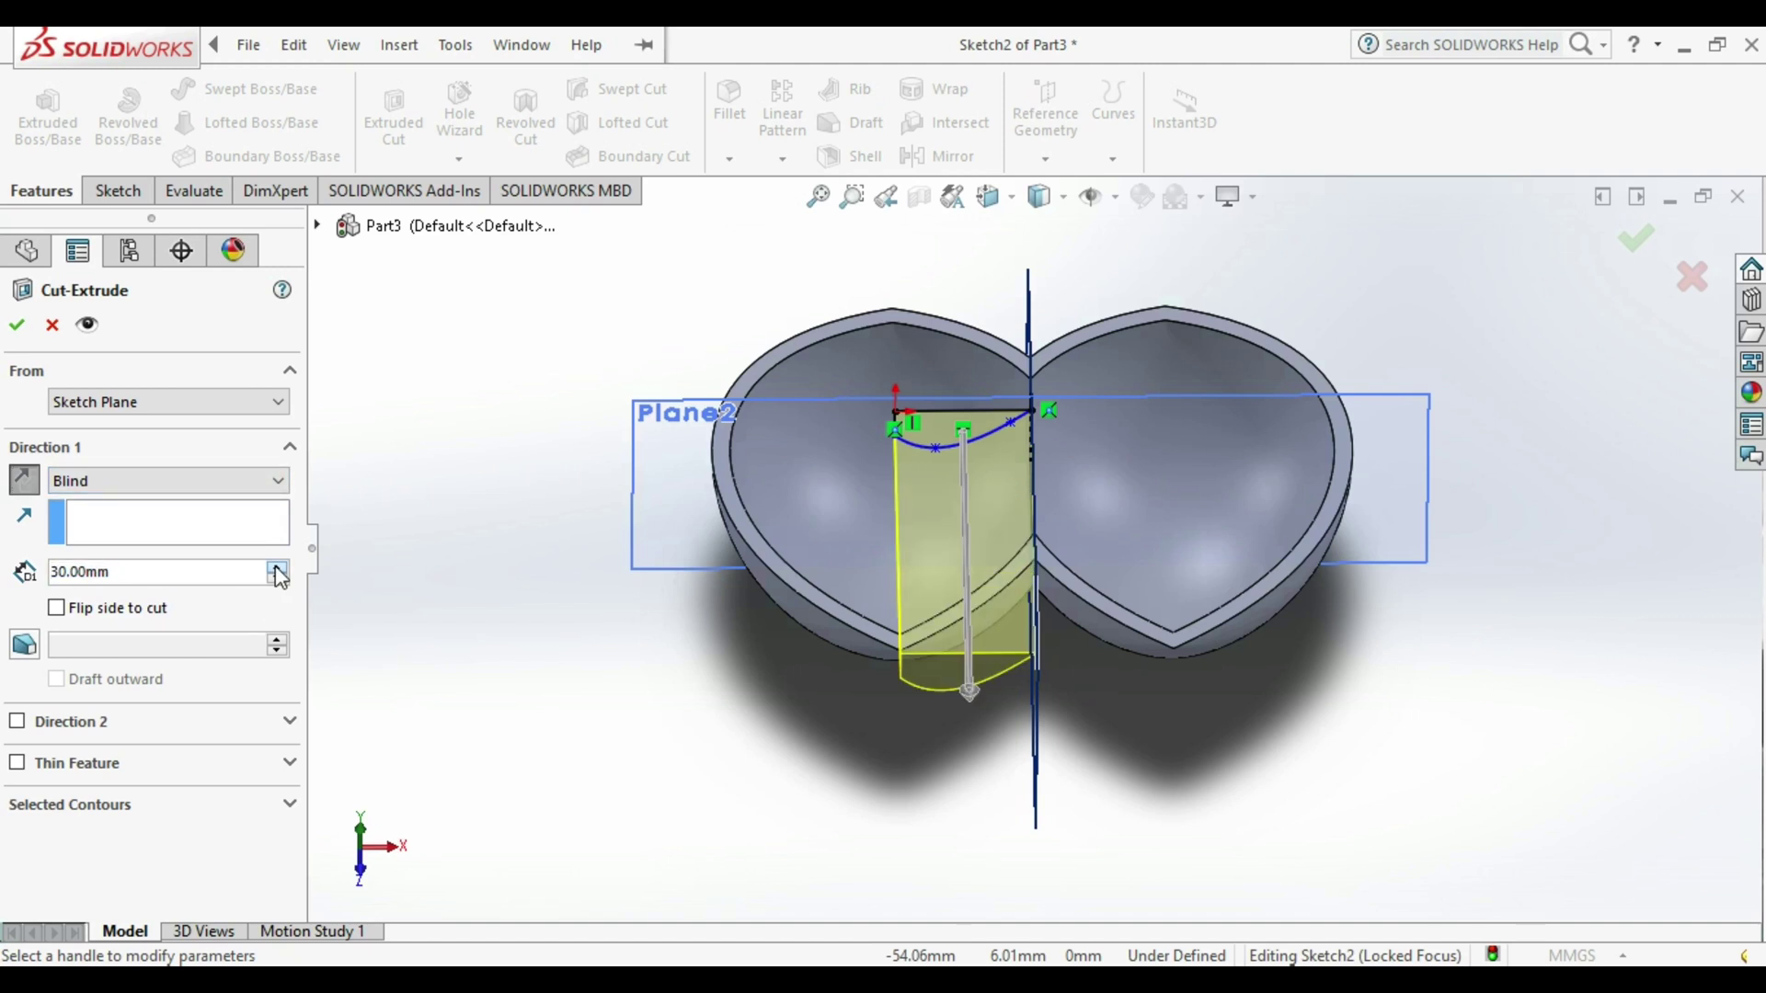
click(275, 568)
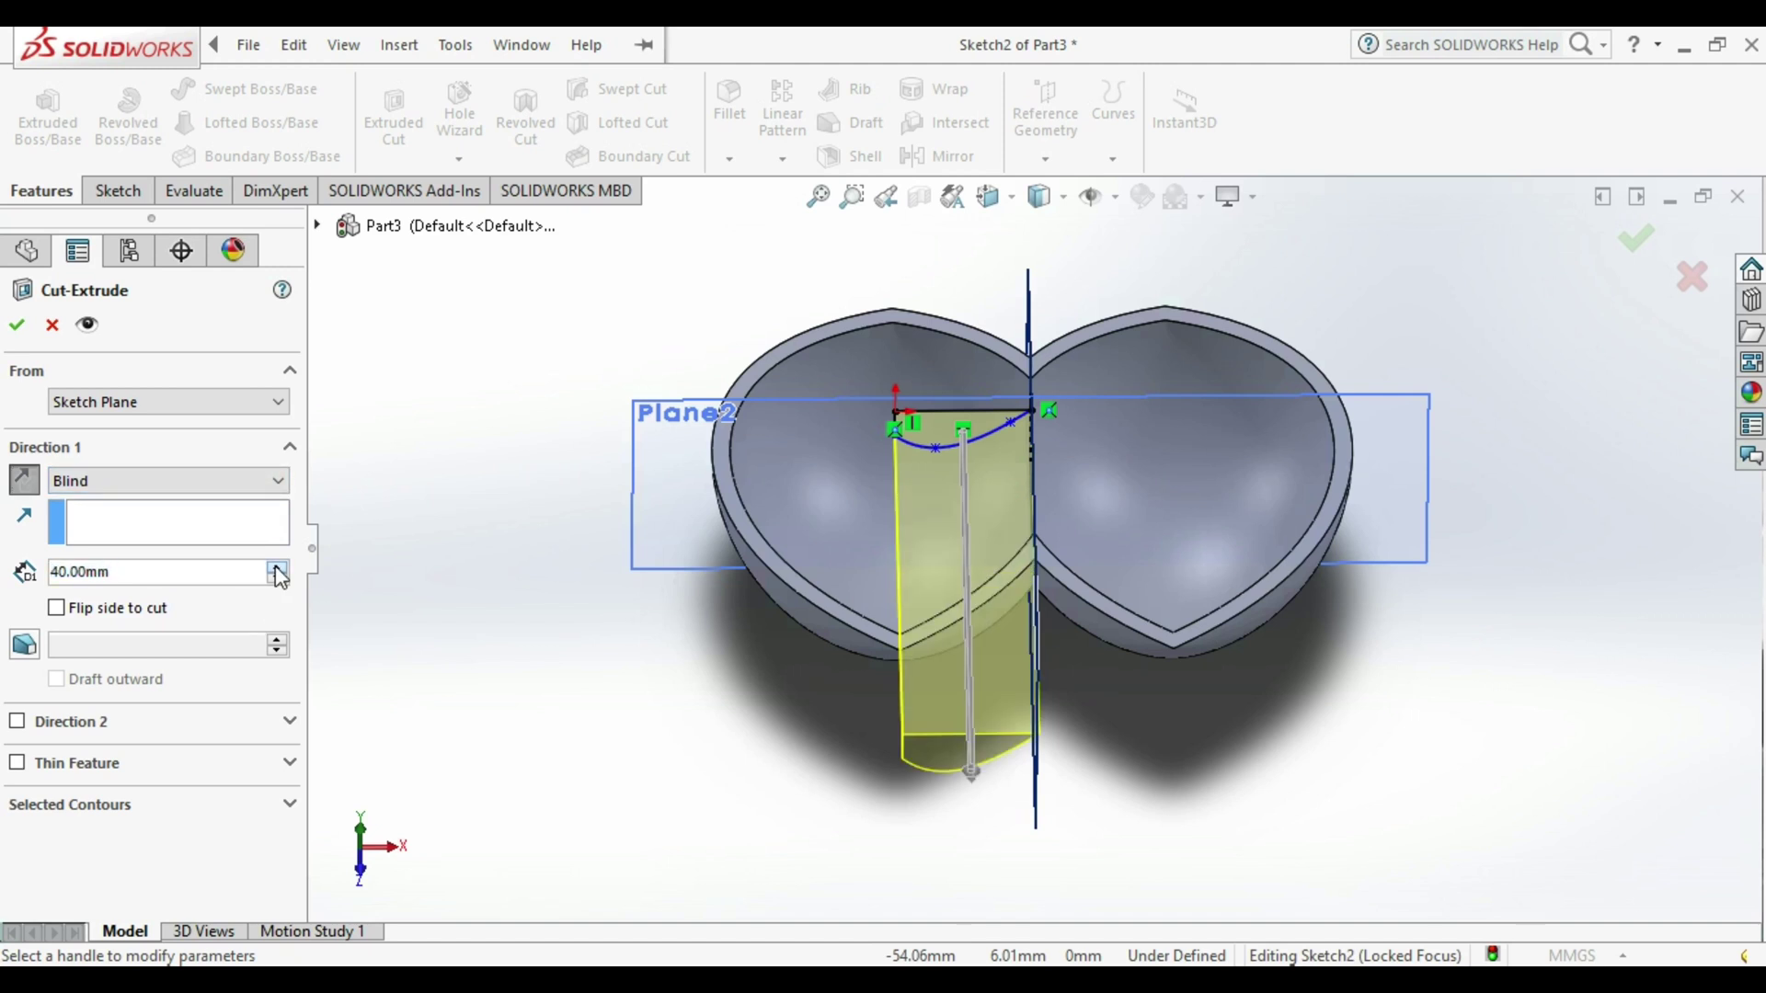
click(18, 327)
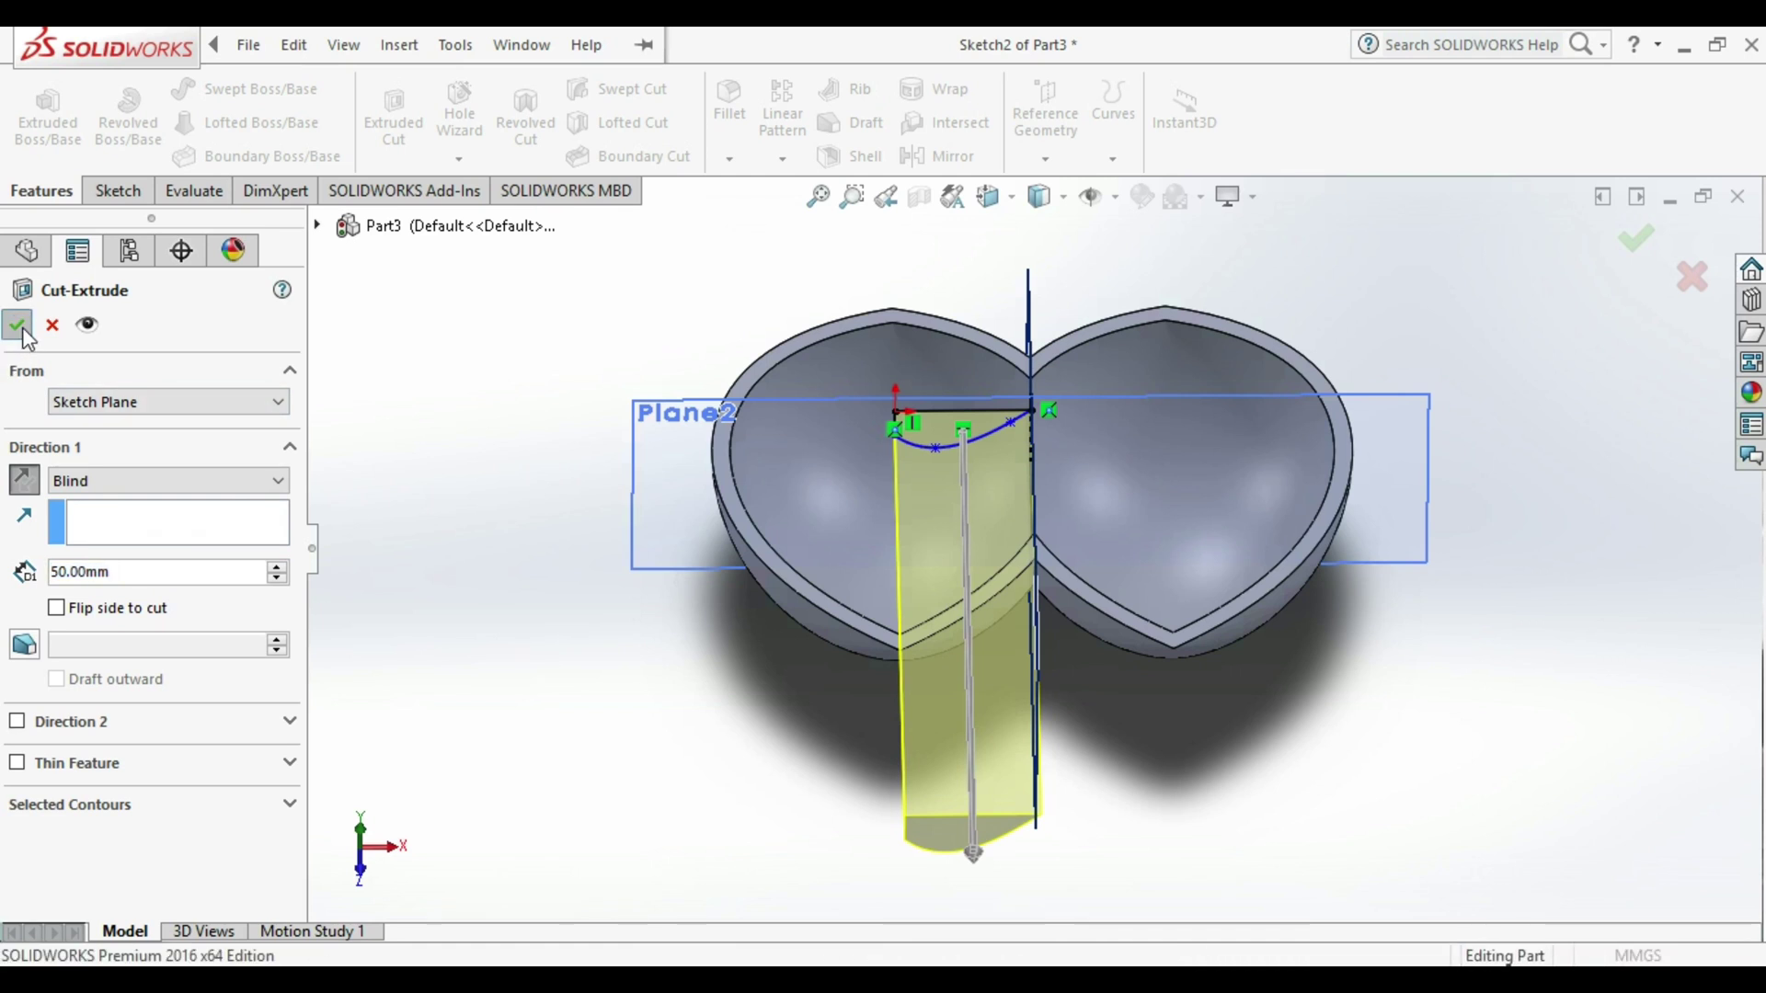
middle_drag(450, 488, 435, 340)
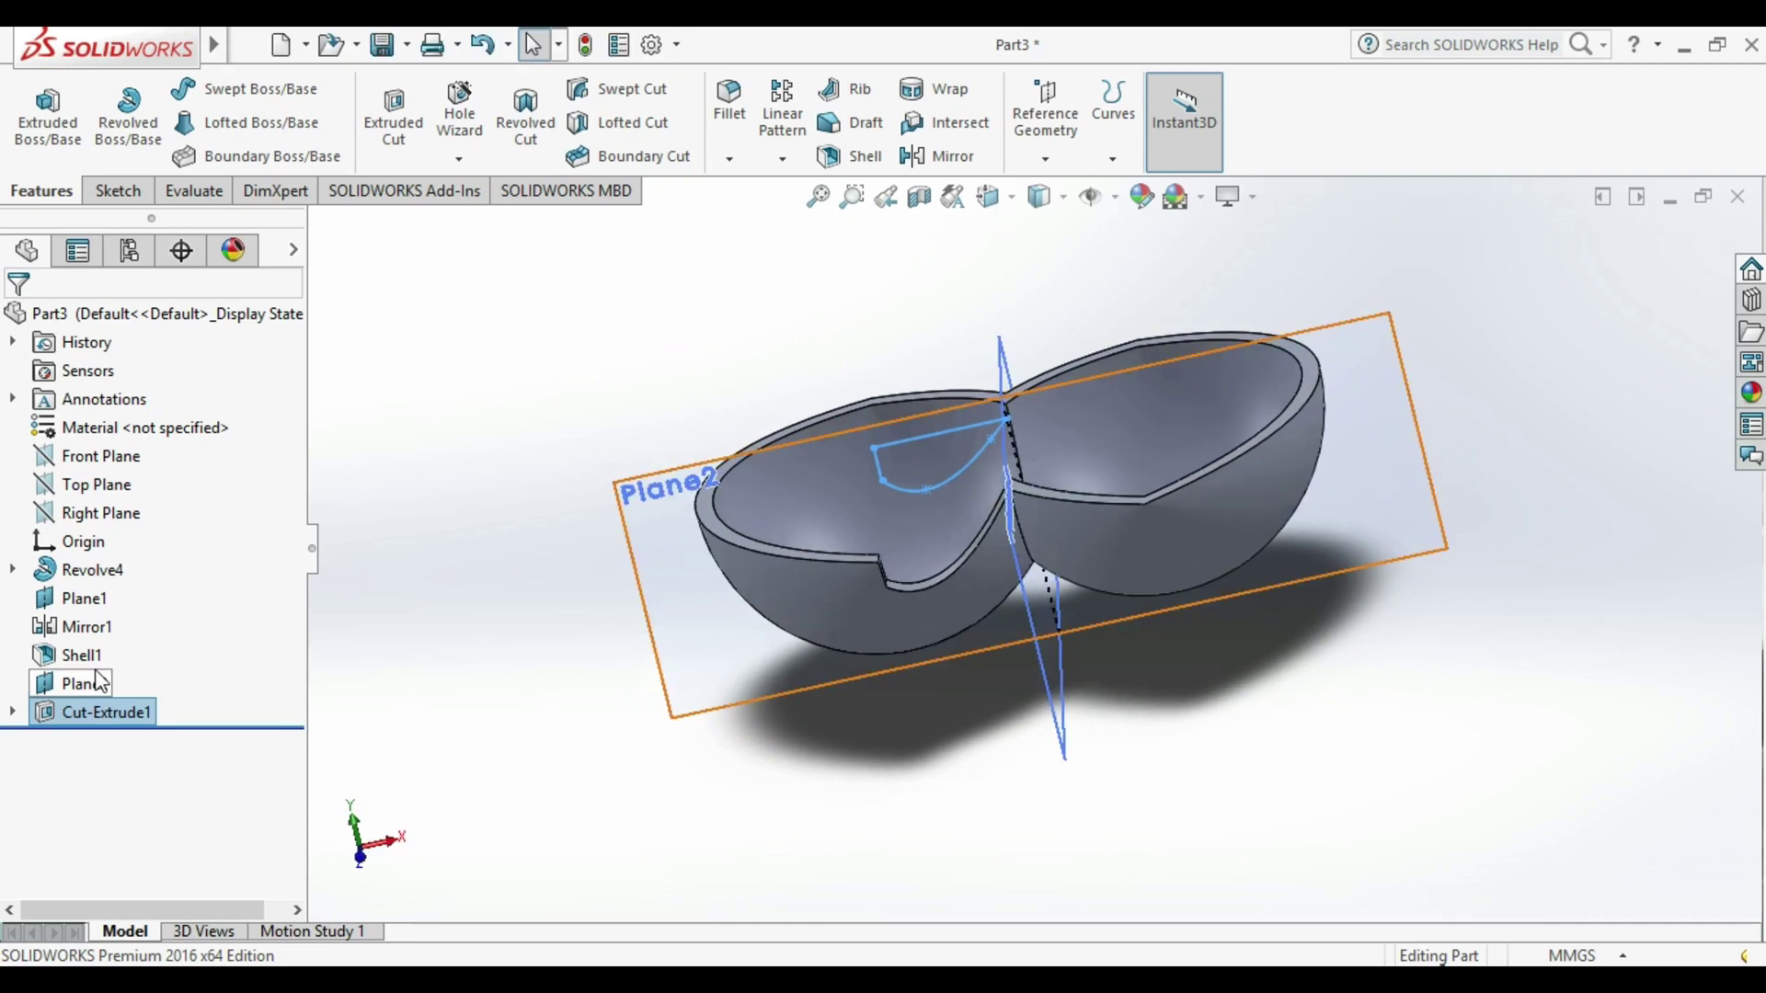
click(48, 517)
right_click(48, 518)
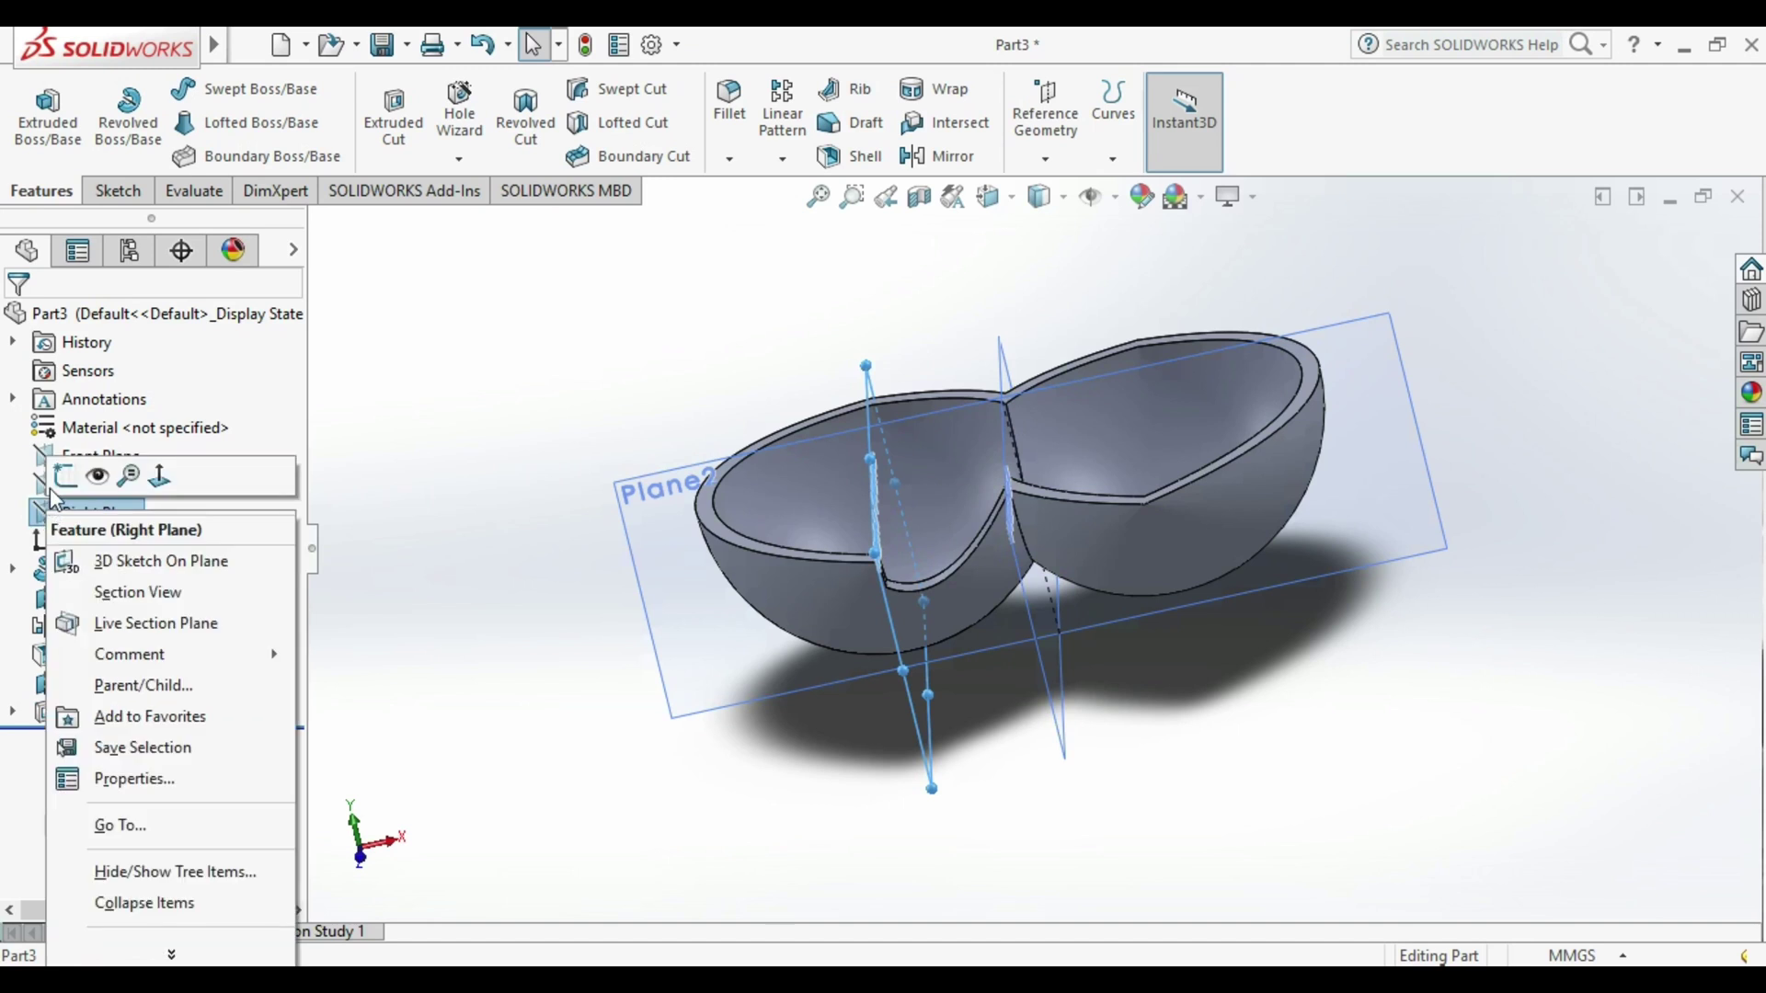
click(64, 476)
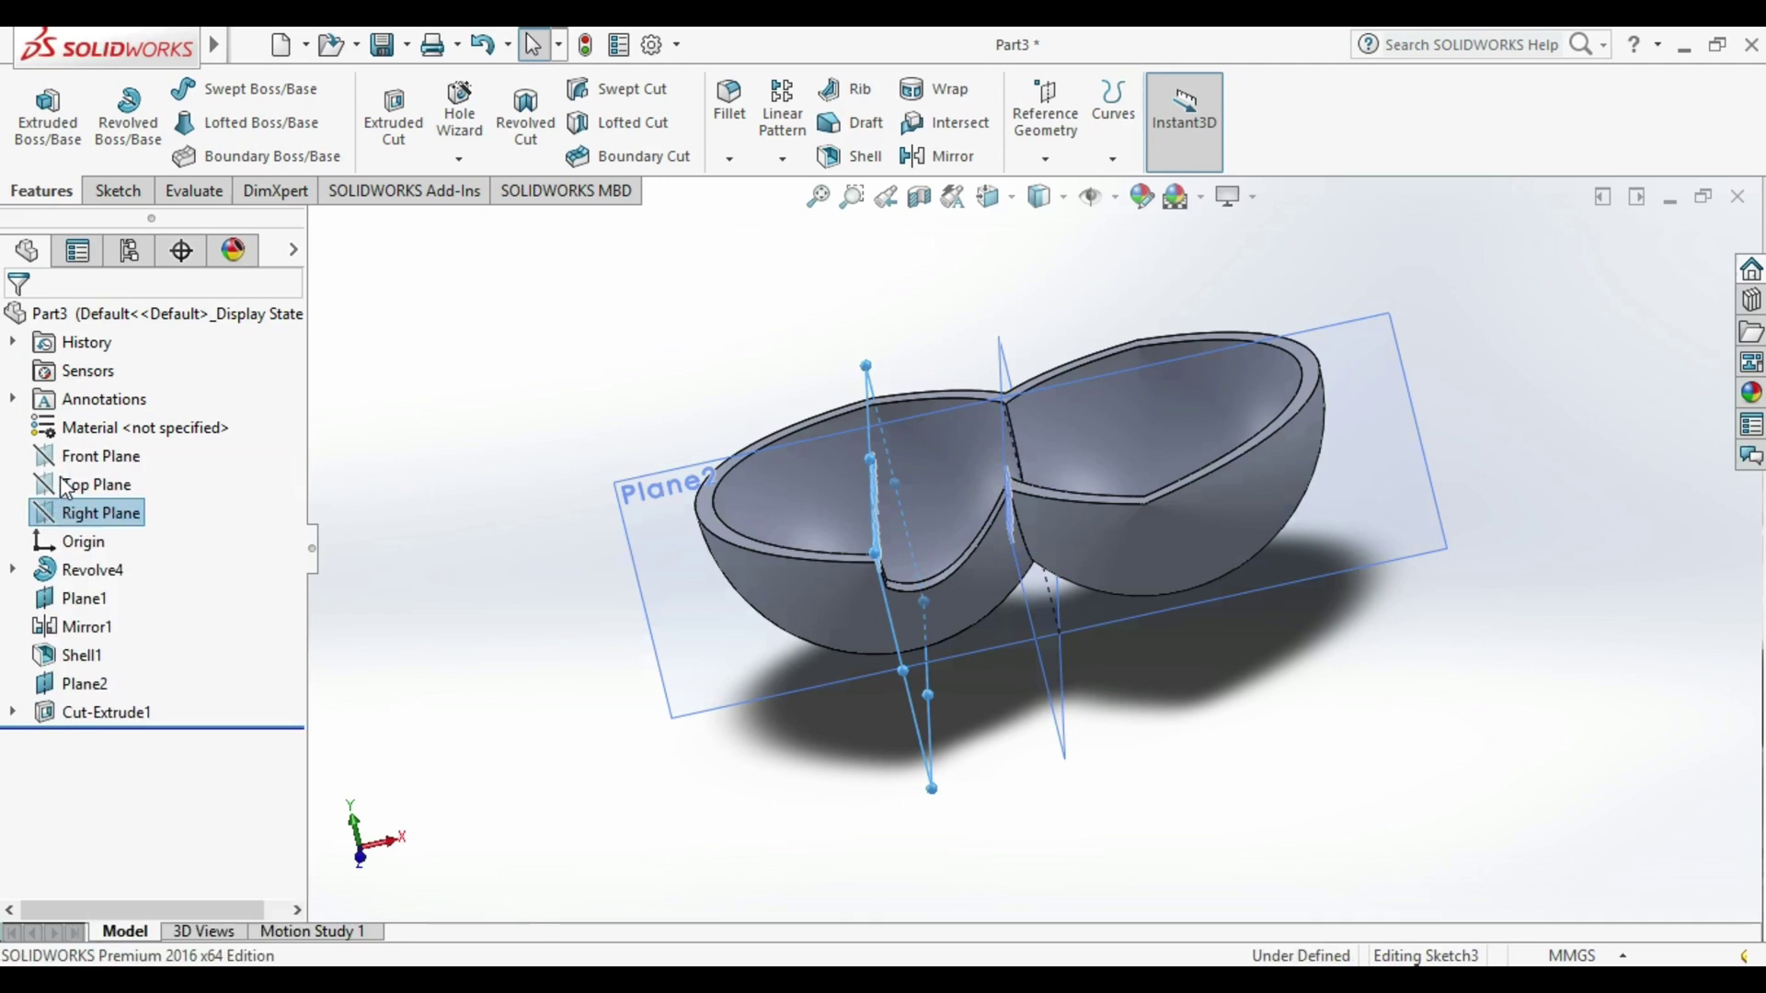
click(1038, 195)
click(1003, 310)
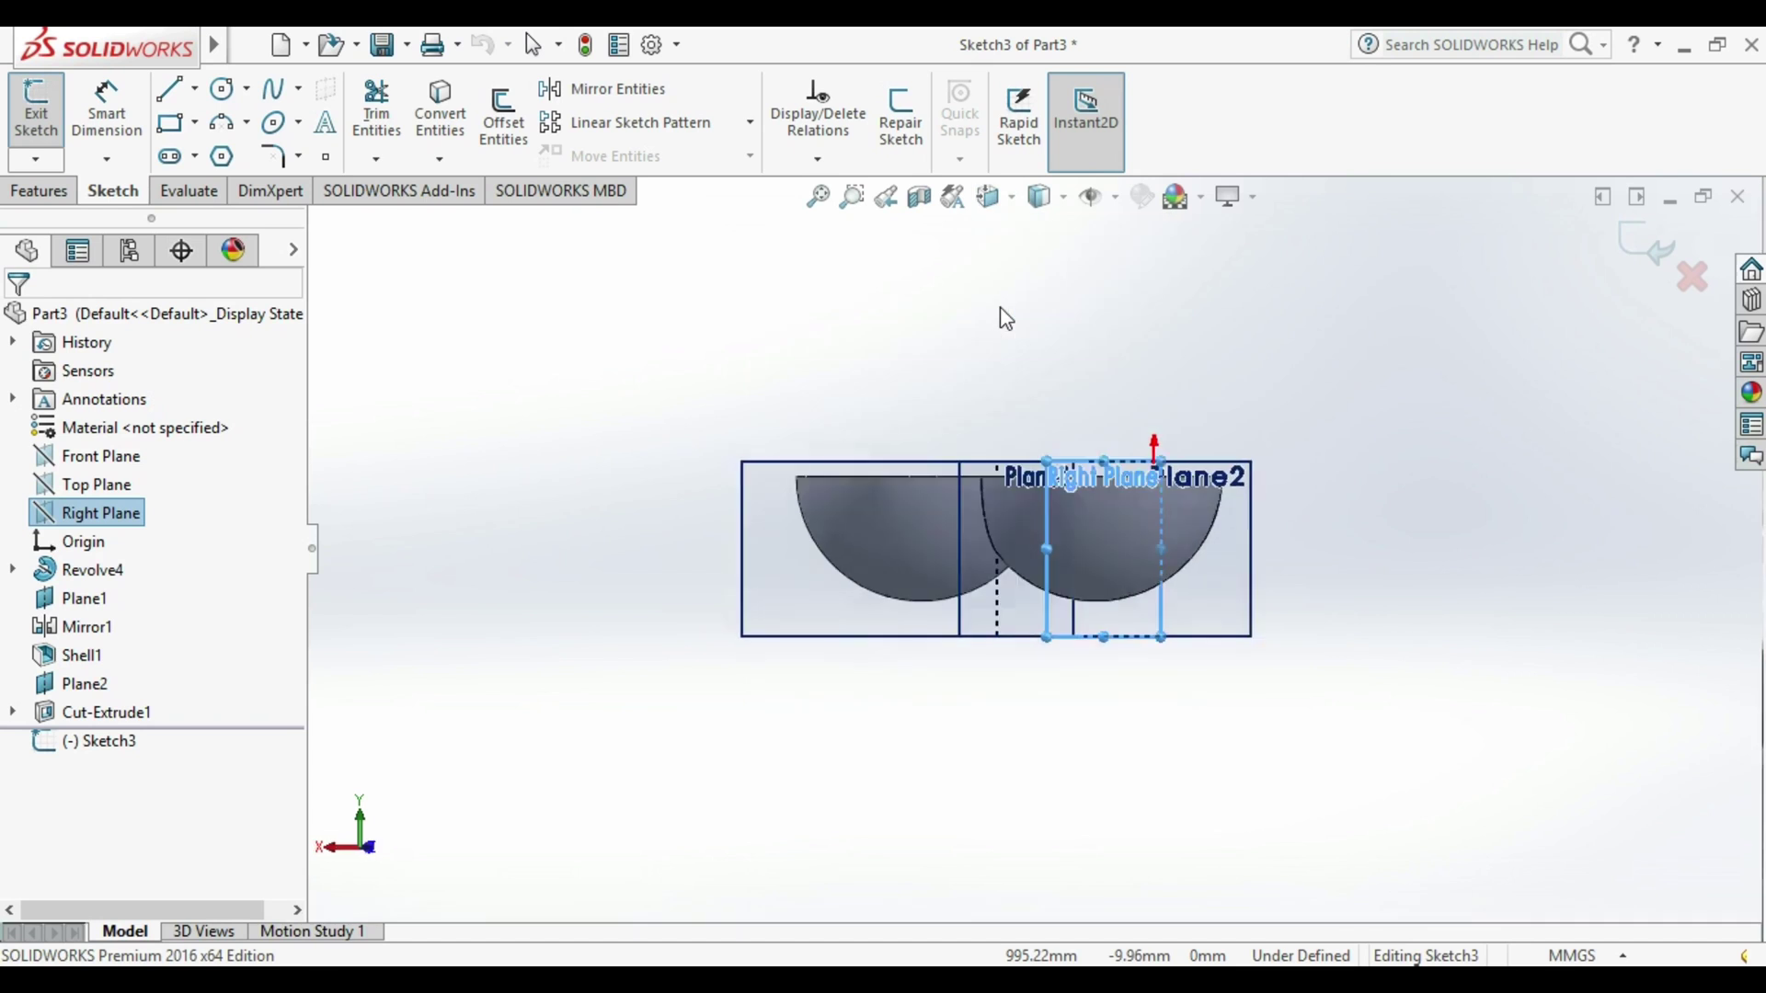
click(35, 105)
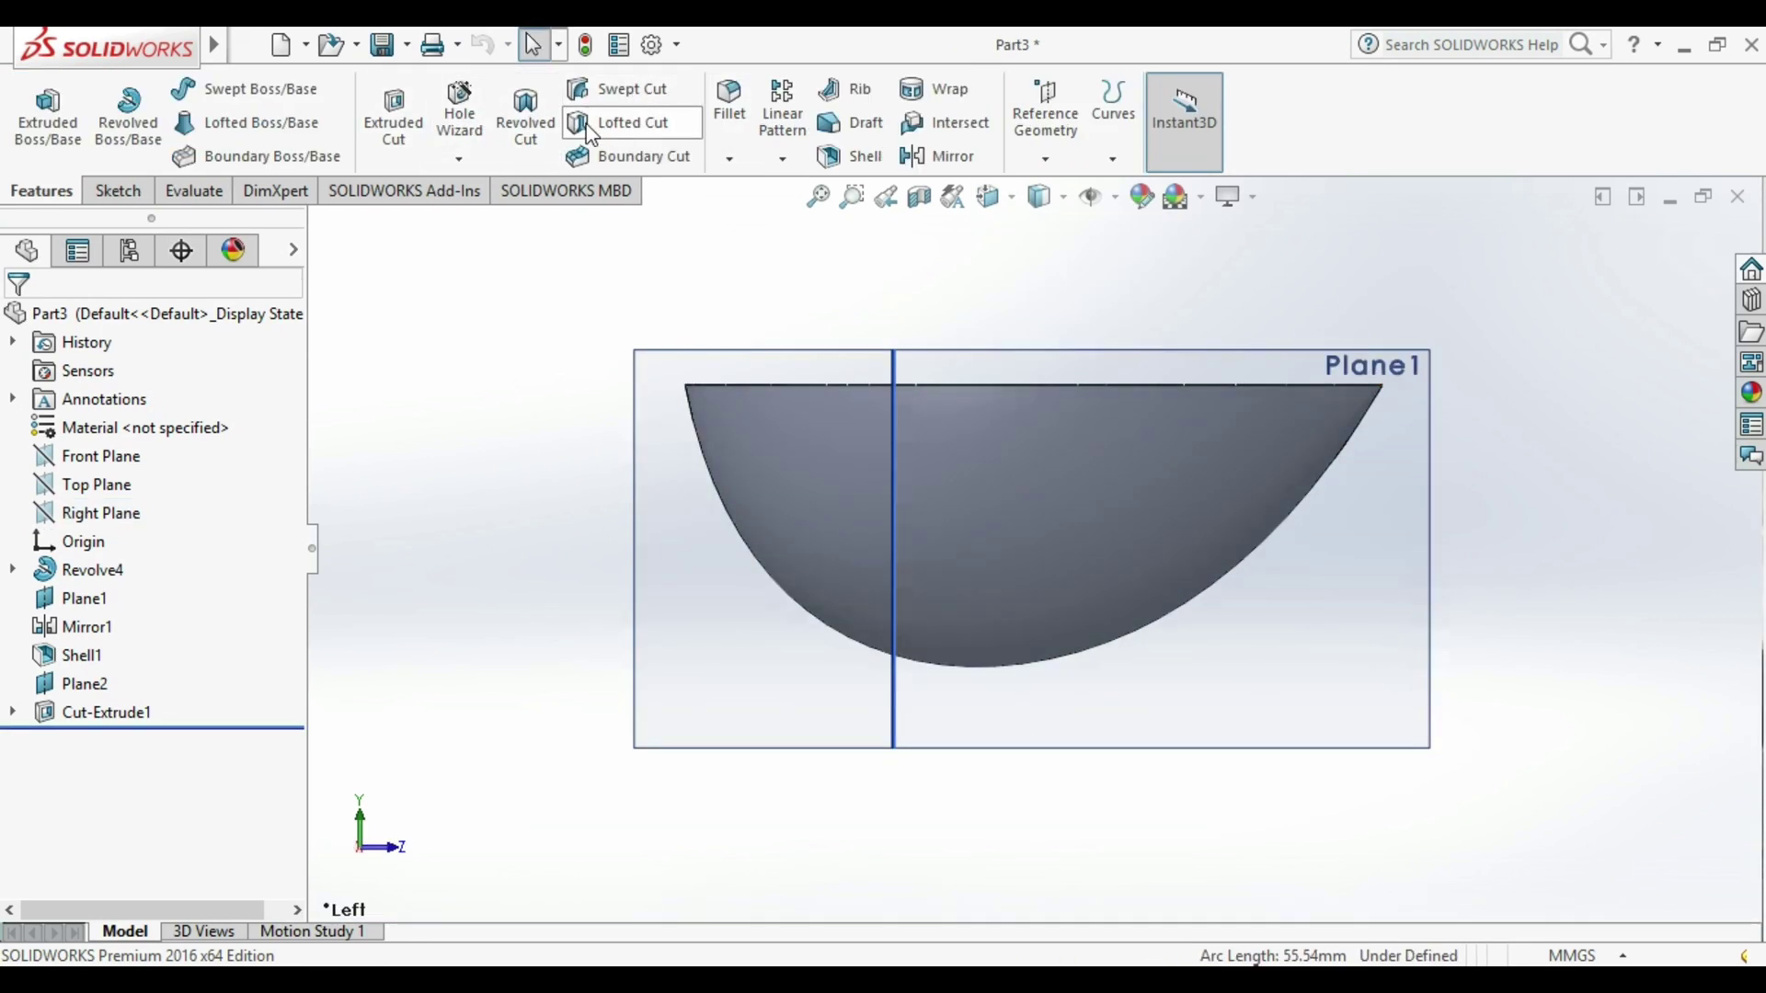
Start a sketch on the Right Plane and offset the body's curved outer edge 0.50 mm inwards.
click(117, 191)
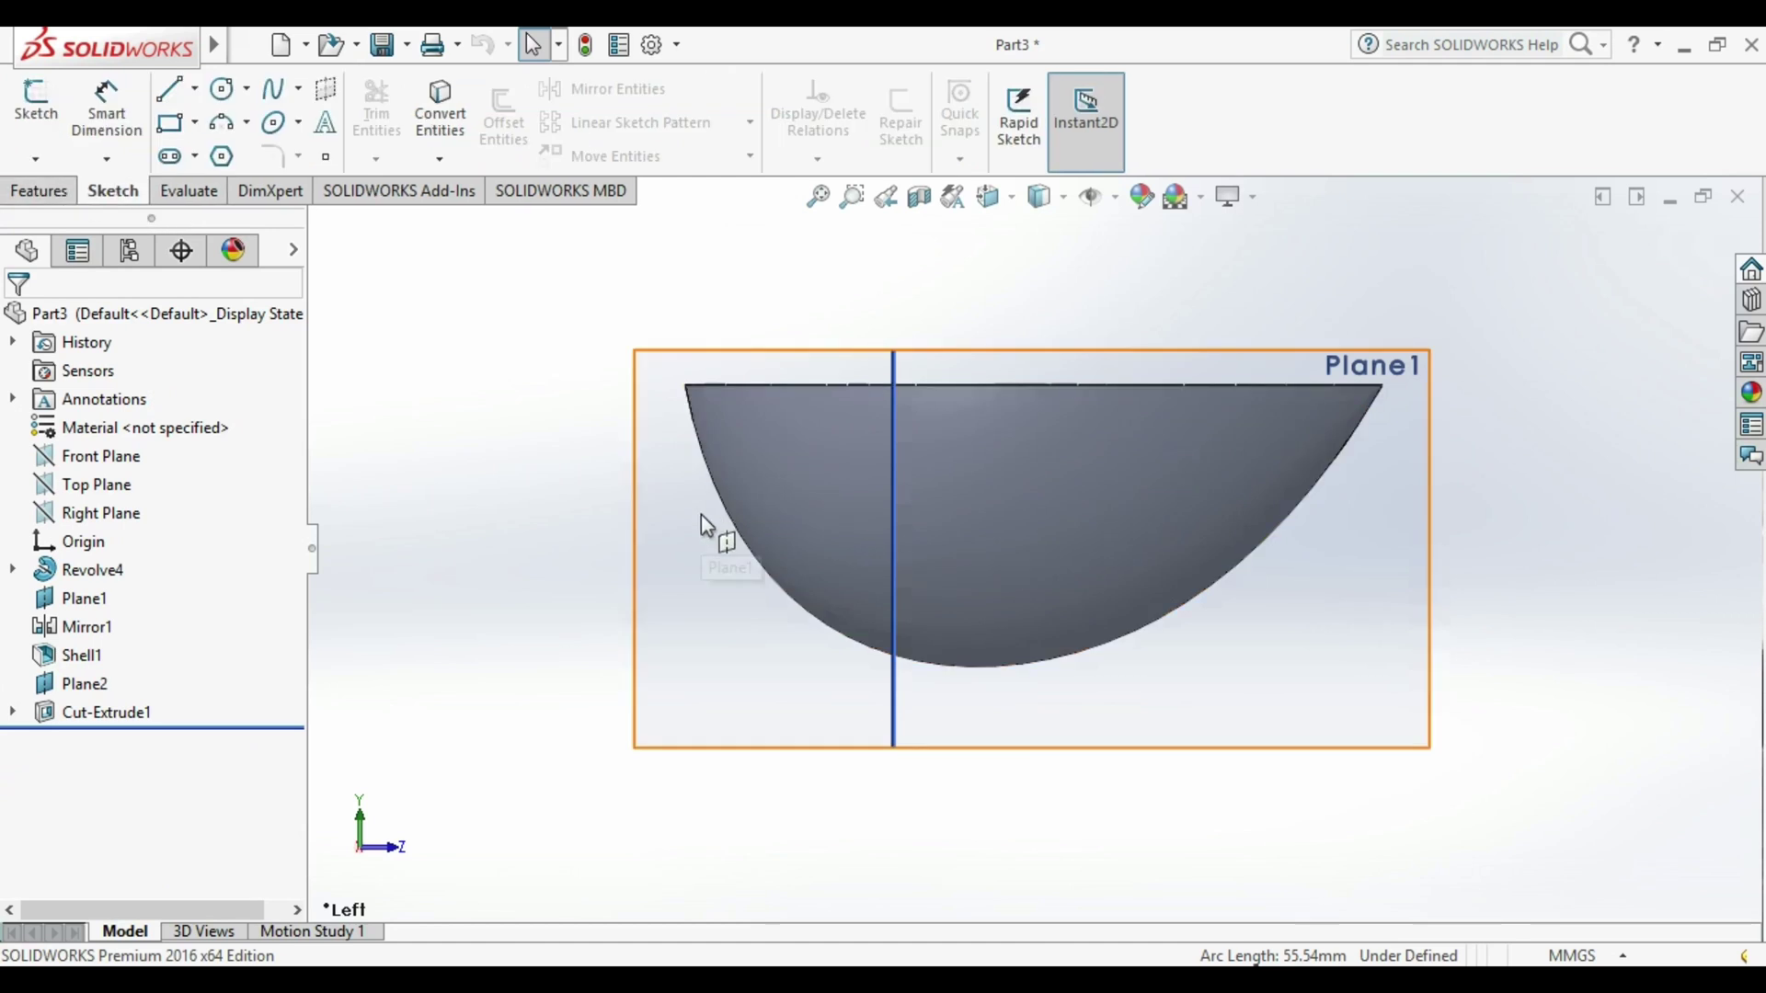
click(678, 540)
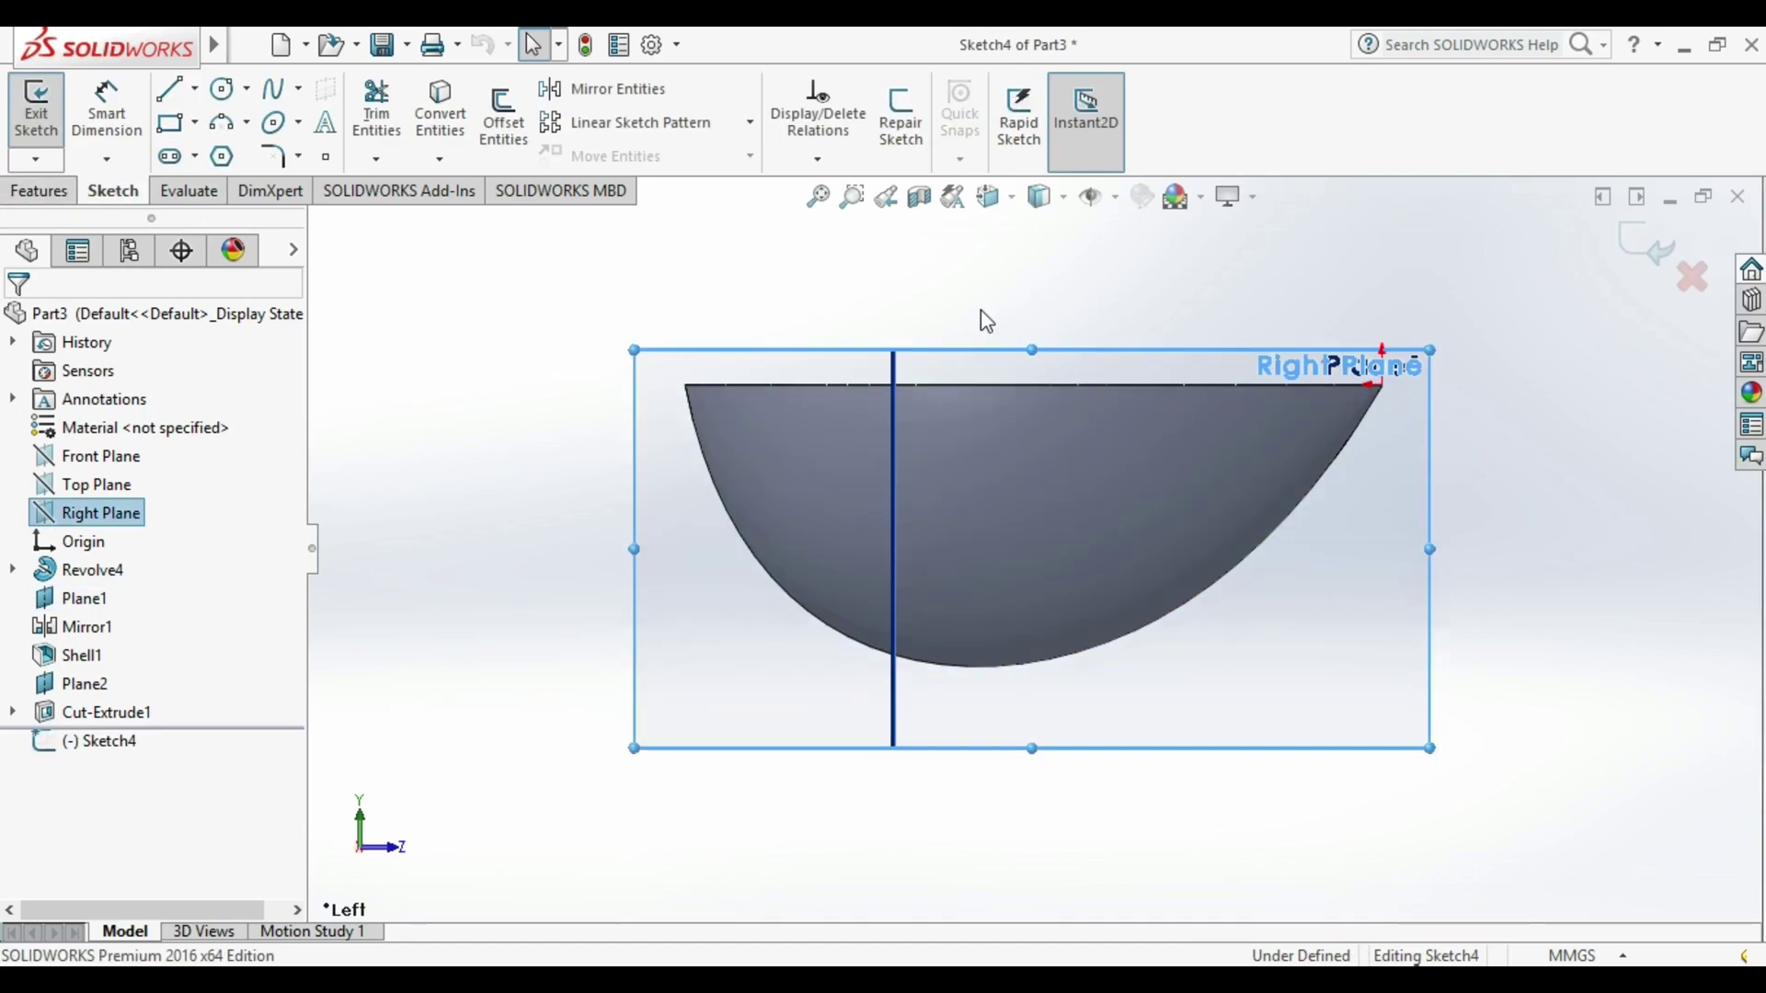
click(504, 120)
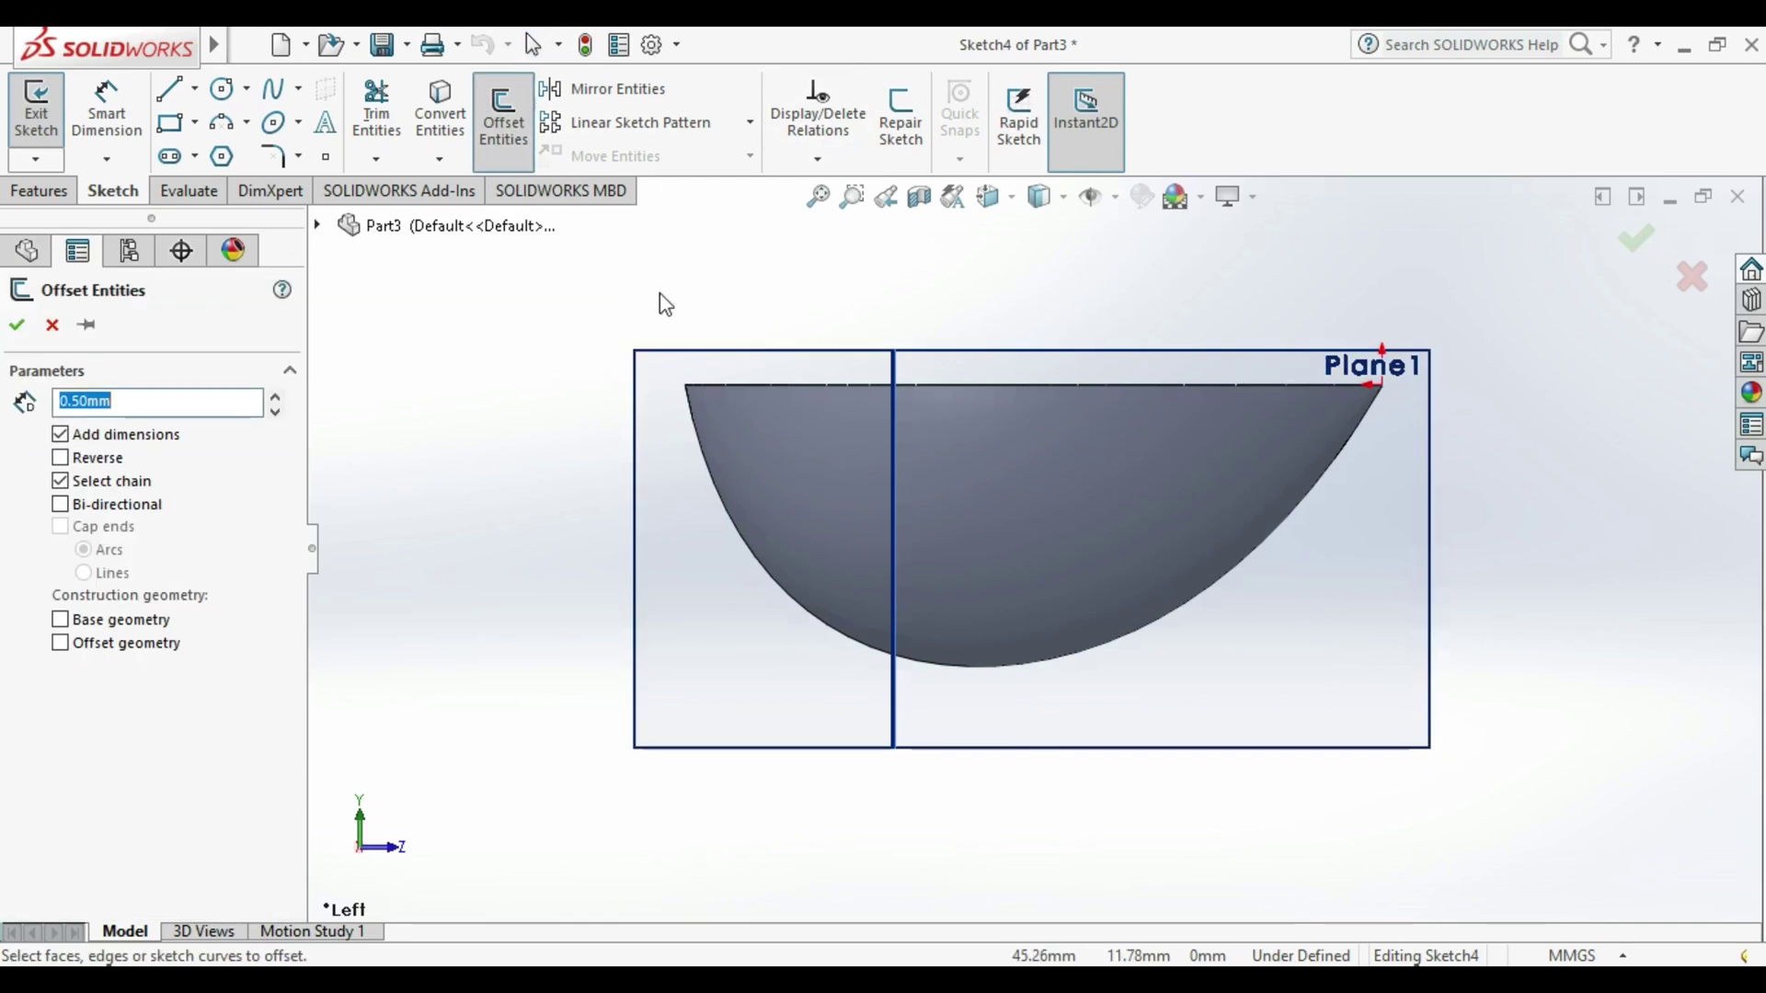
click(767, 575)
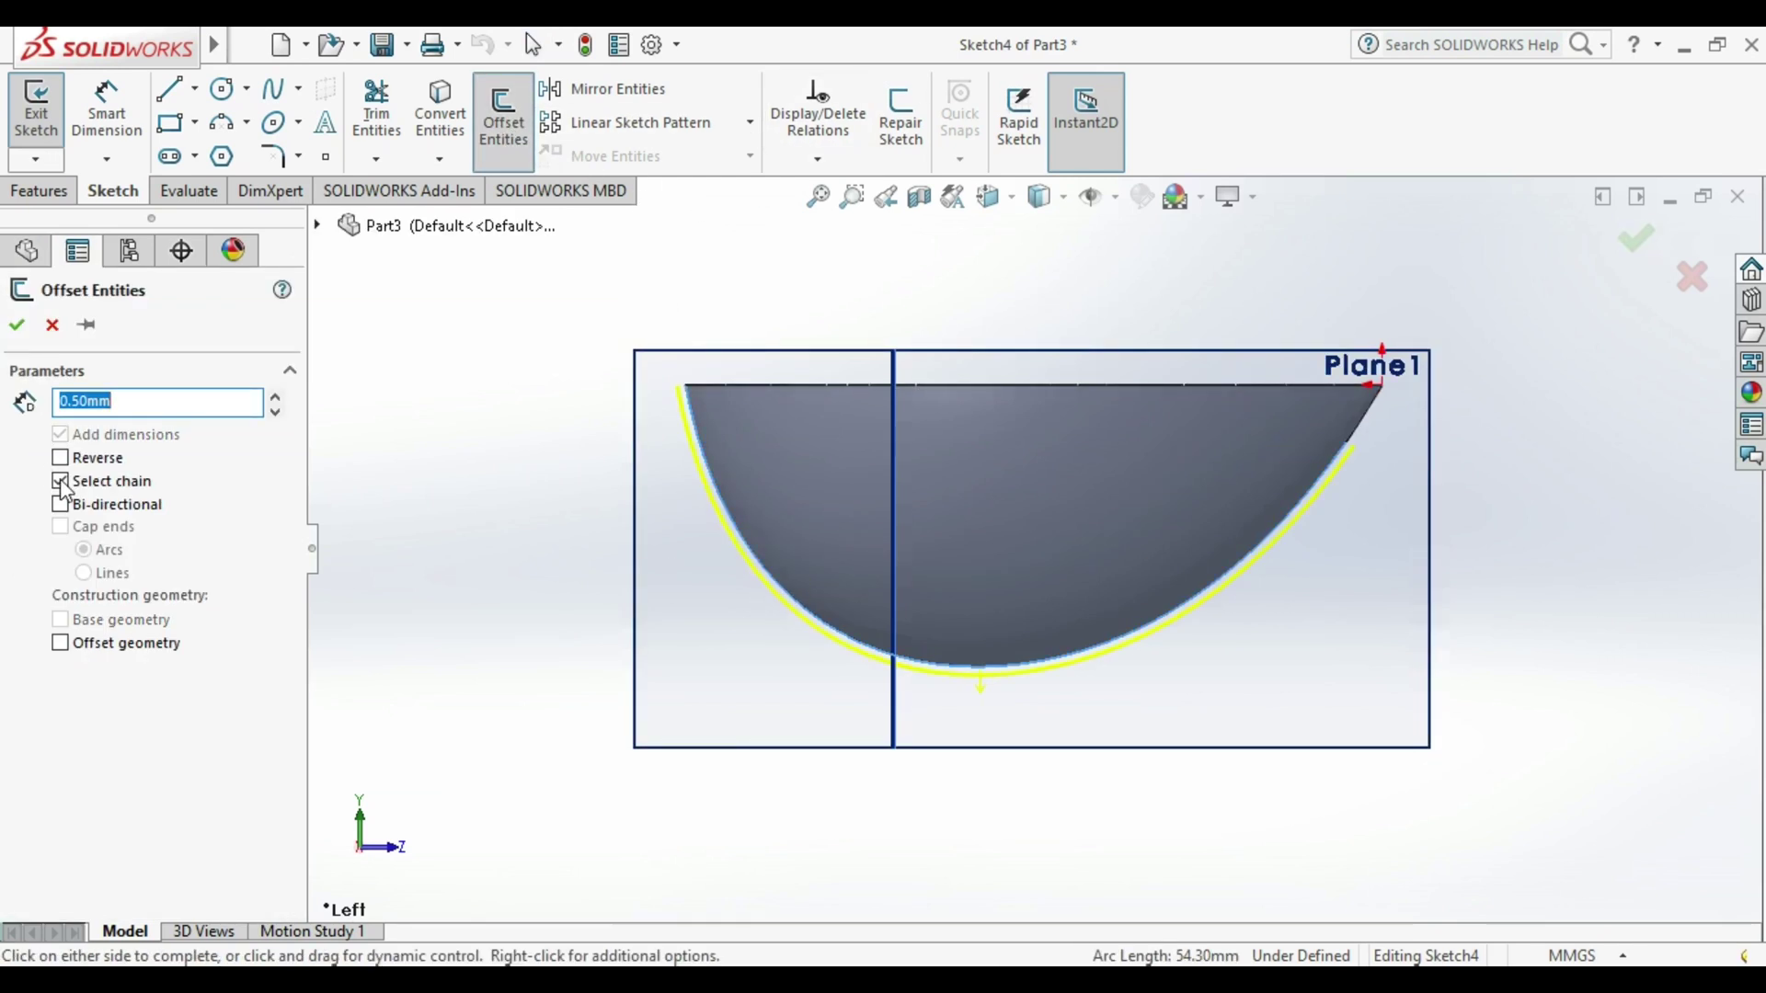
click(18, 325)
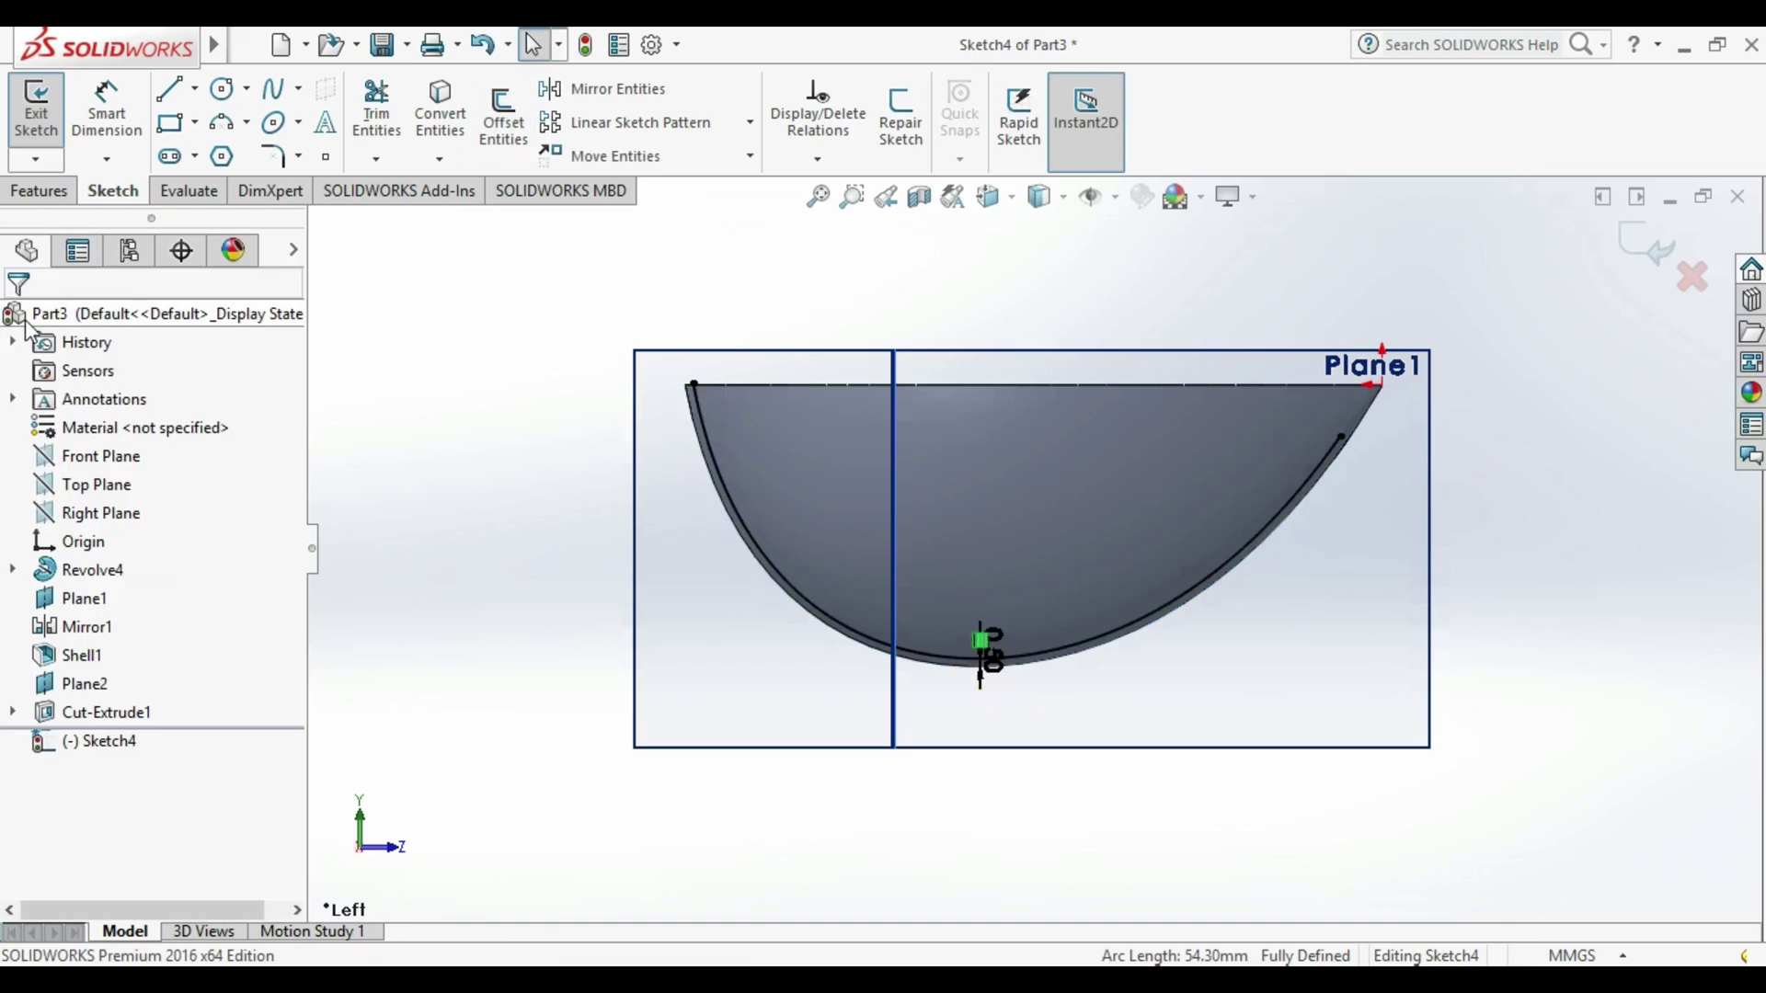
Draw a horizontal line from the offset curve's upper end at the rounded side outwards from the body and dimension it 38 mm.
key(f)
key(l)
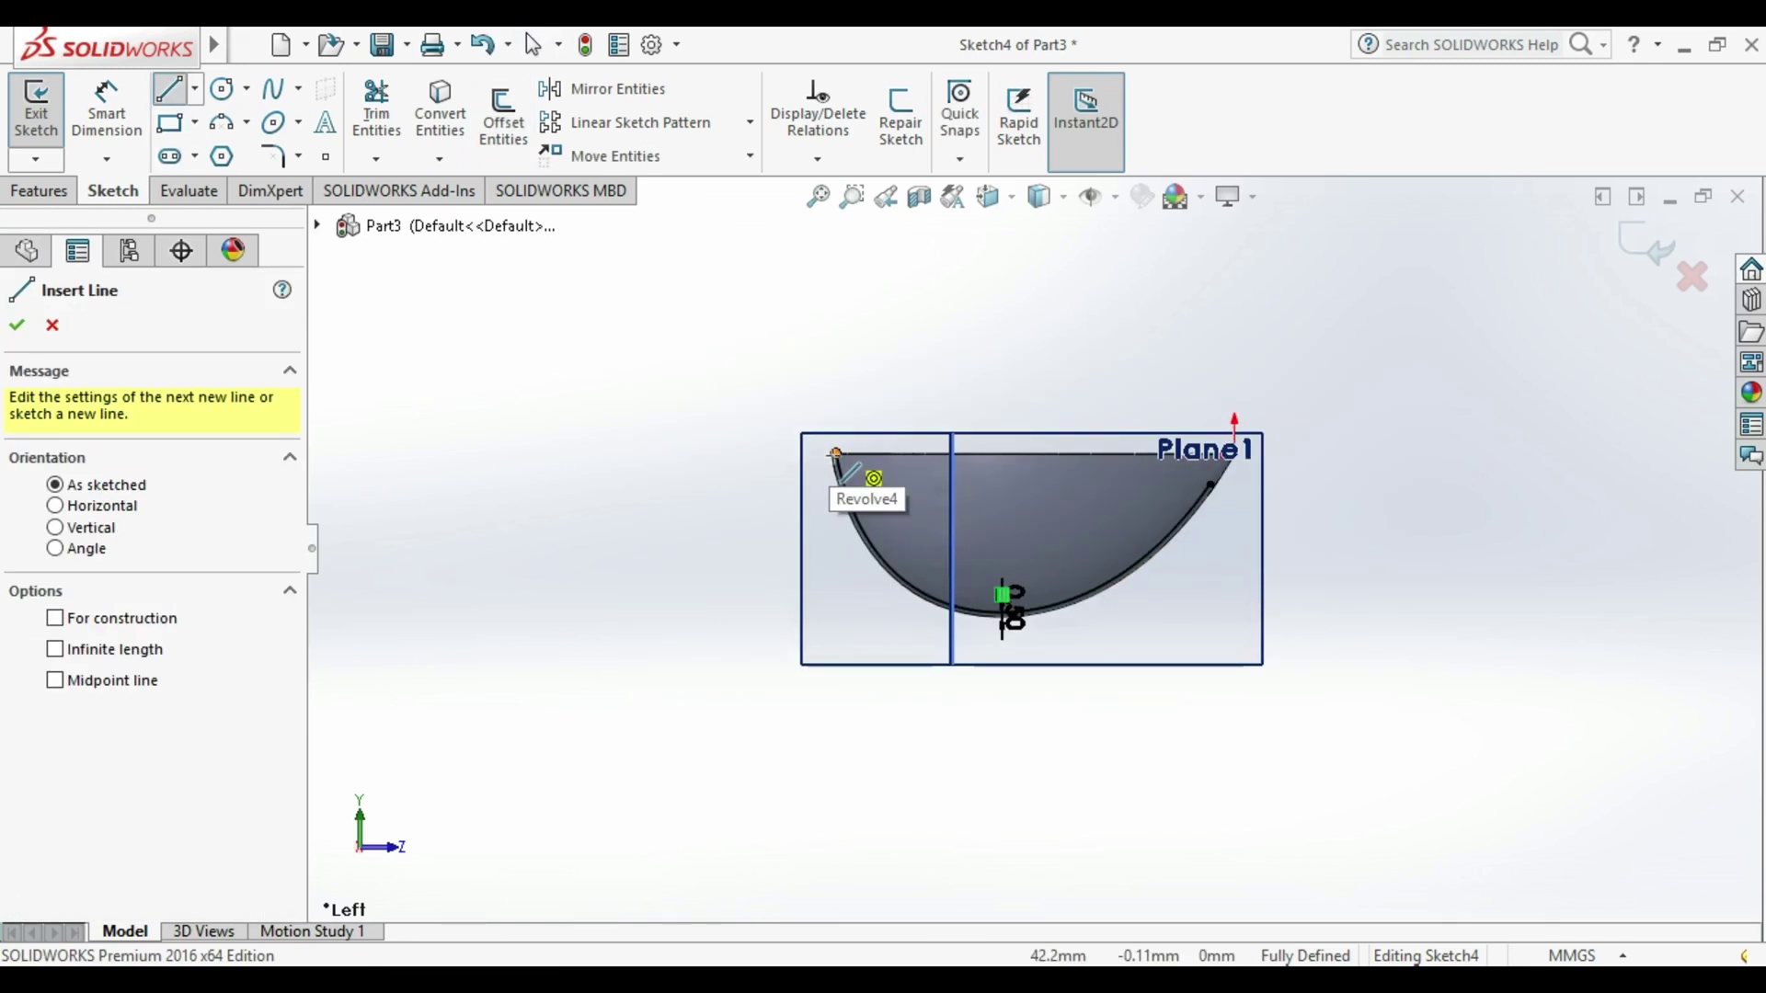
click(835, 454)
click(505, 450)
key(Escape)
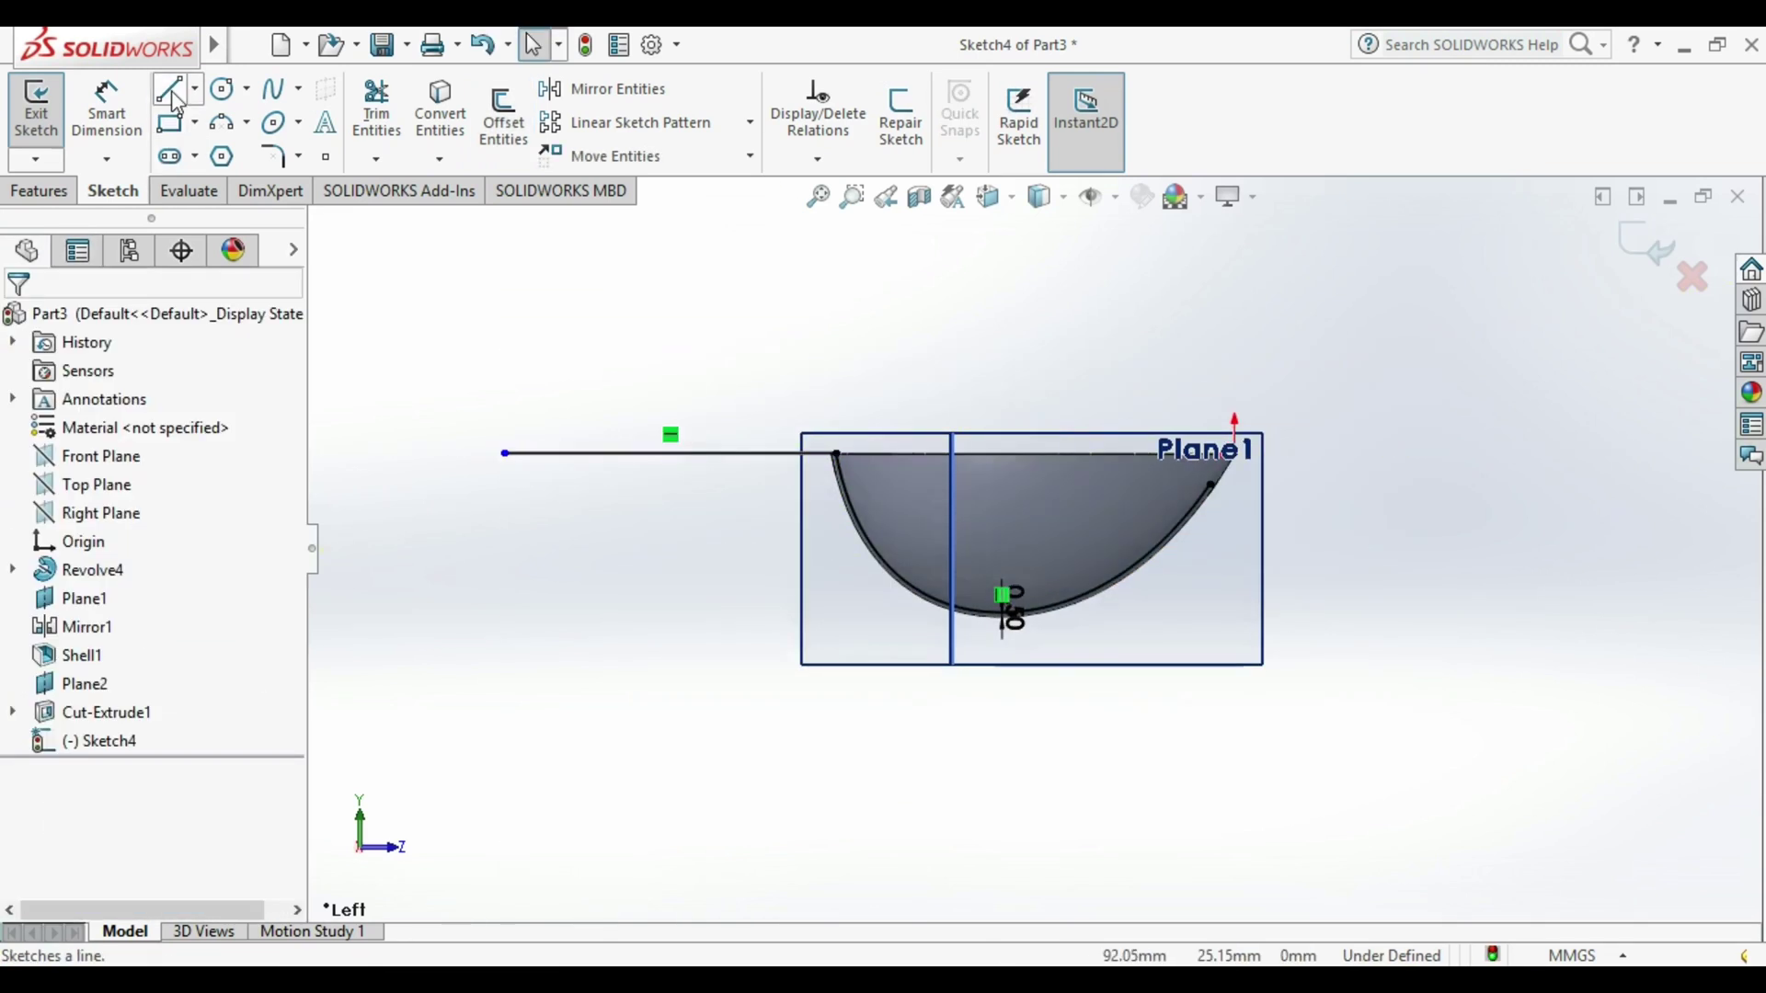
click(611, 454)
click(625, 402)
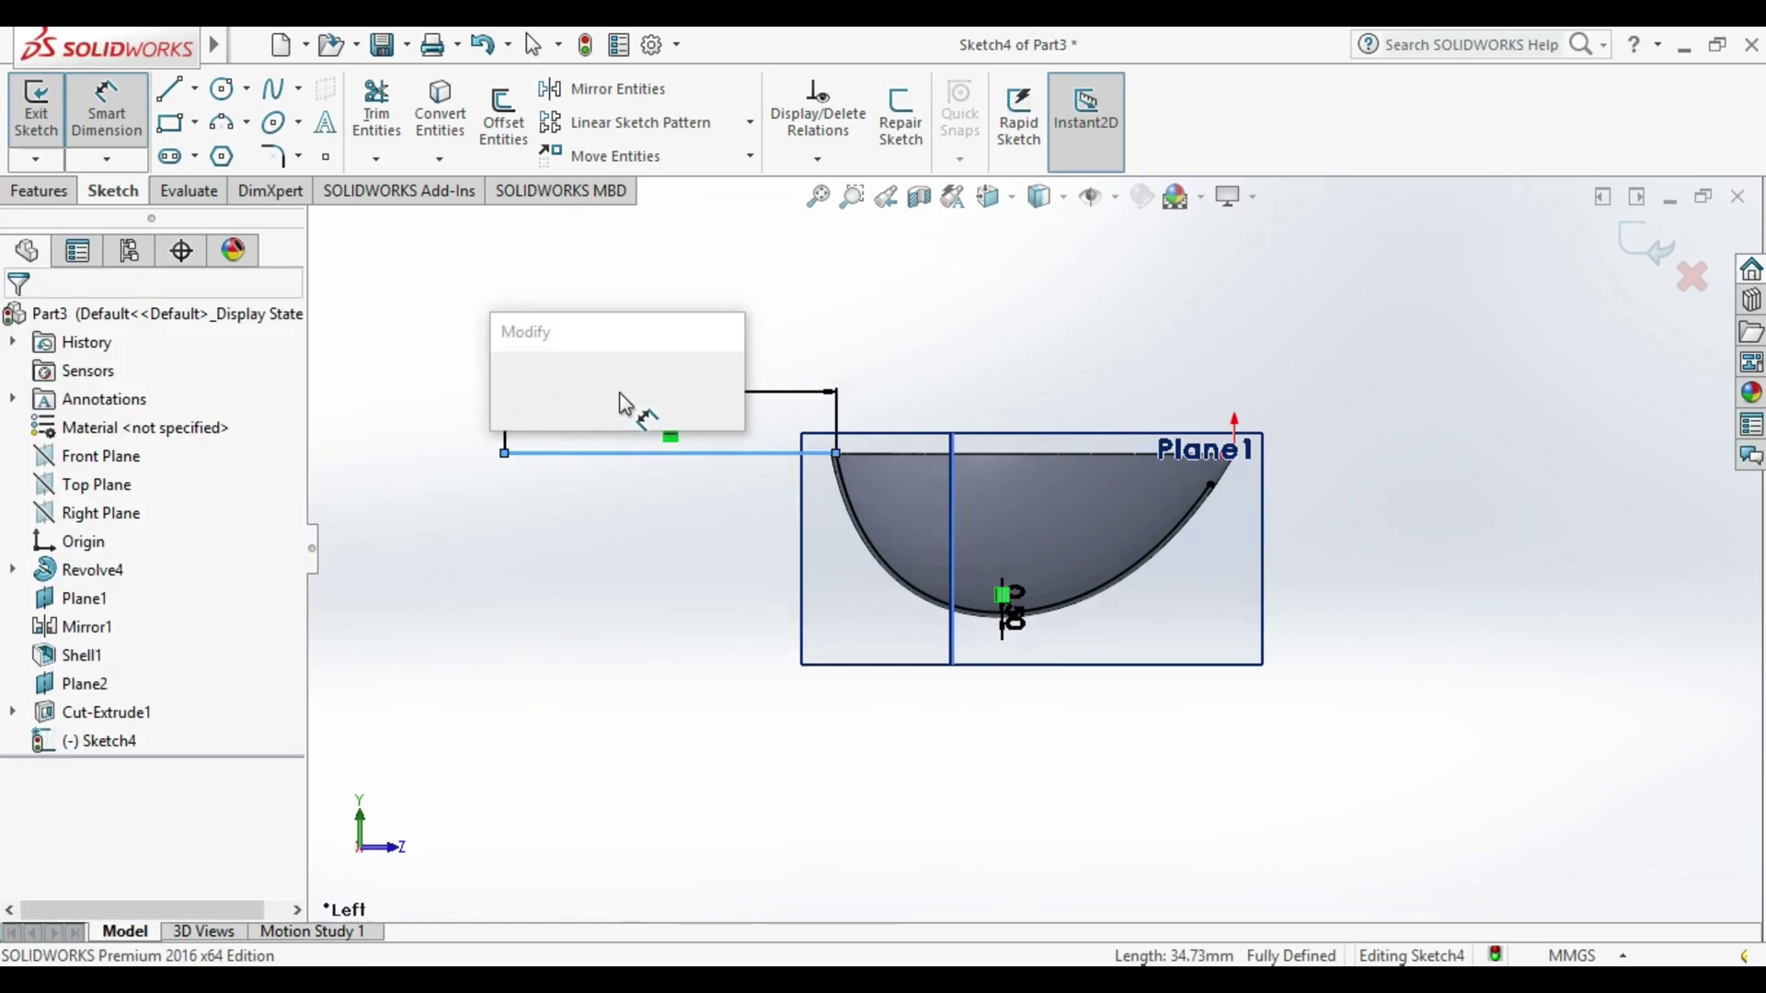
text(38)
key(Return)
key(Escape)
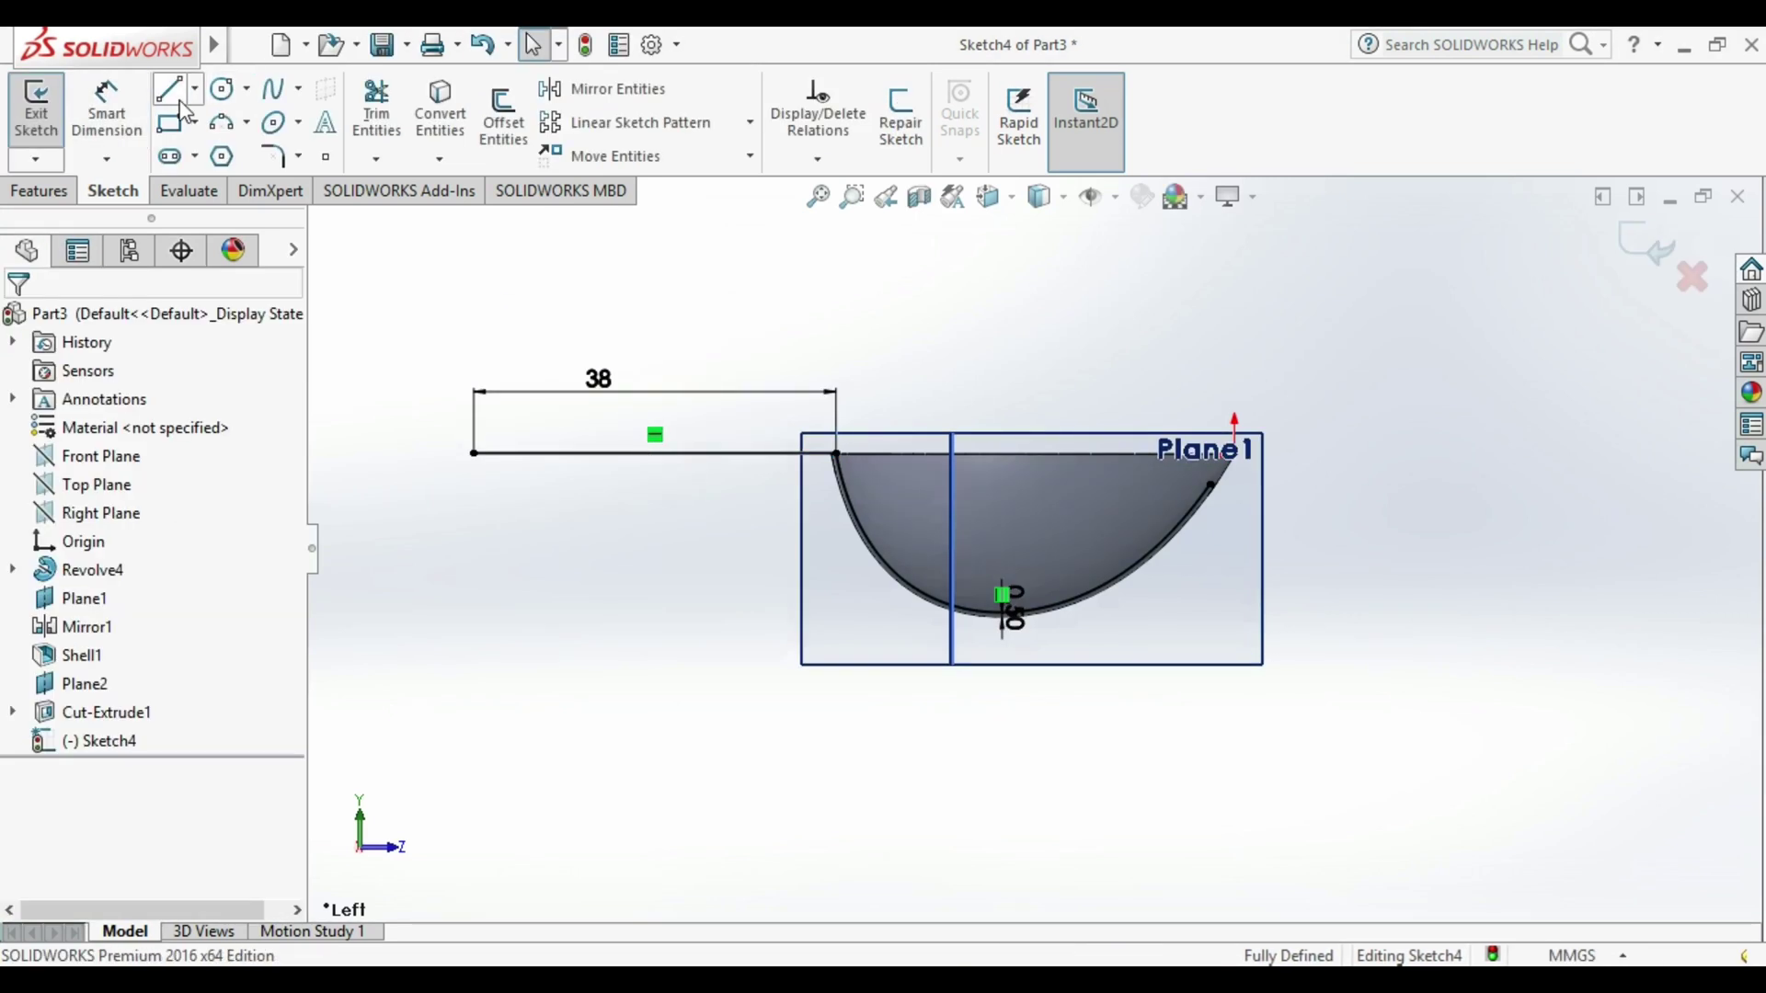
Draw a spline from the offset curve's other end through two points below the body, ending beneath the 38 mm line.
click(273, 88)
click(1210, 485)
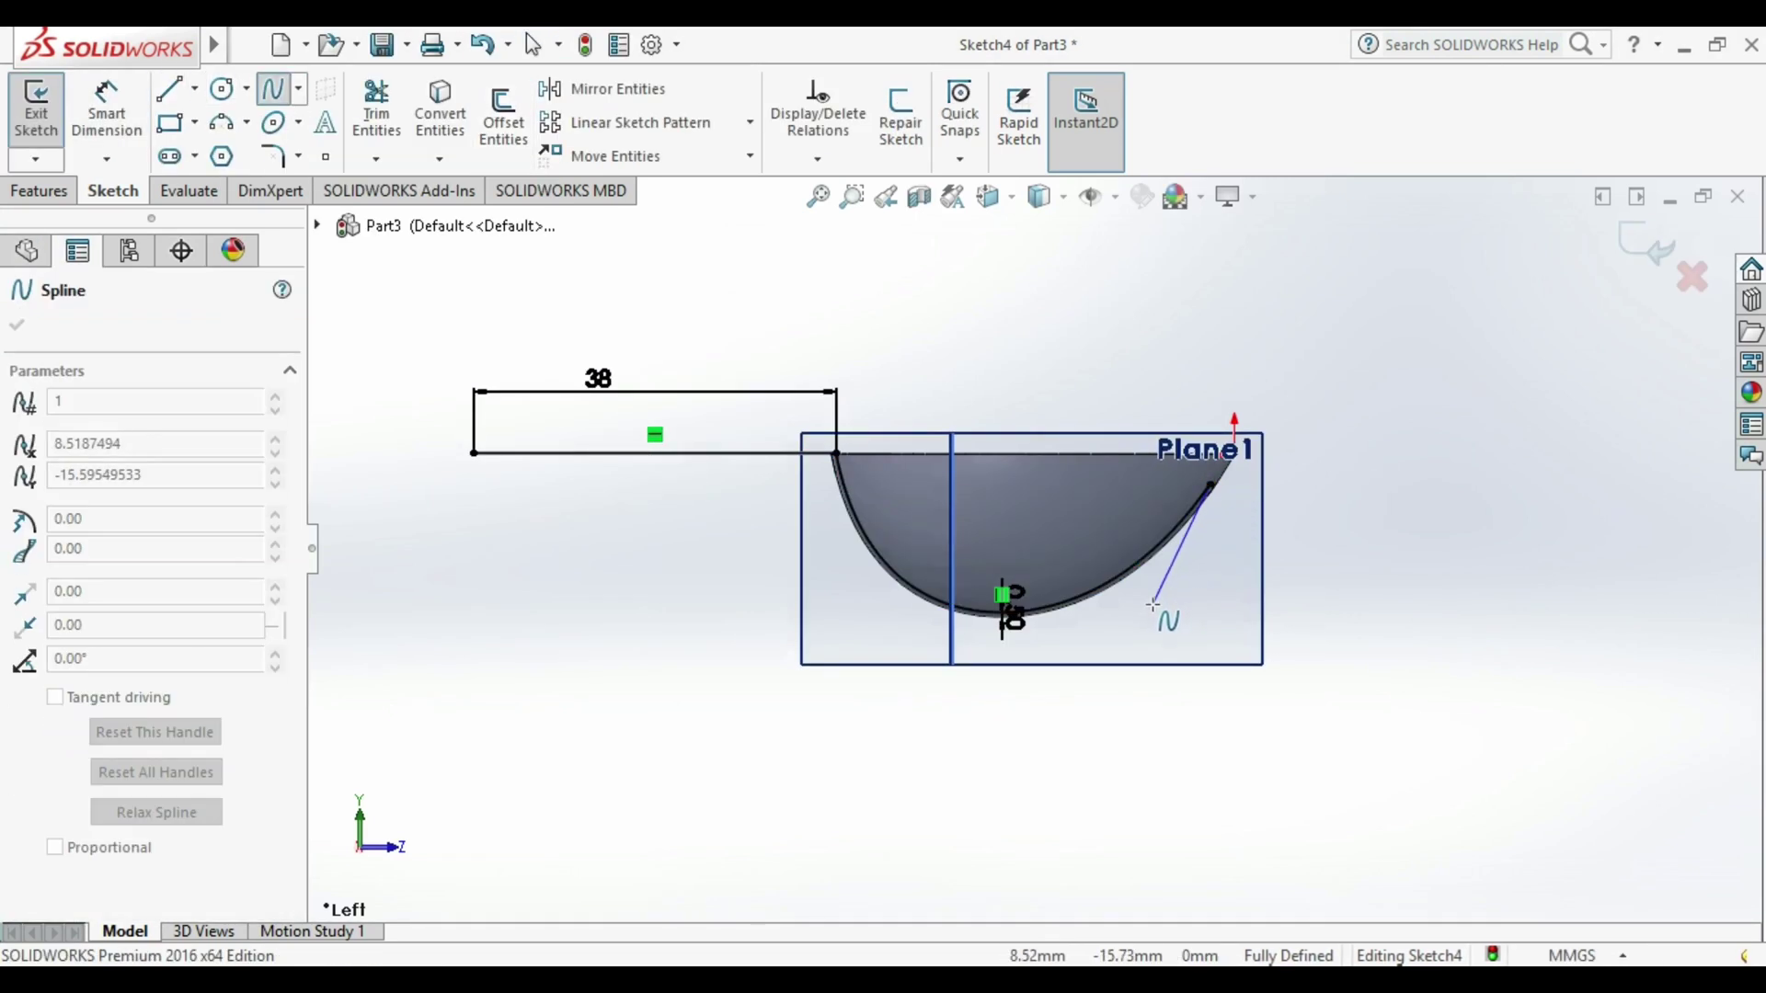
click(1153, 604)
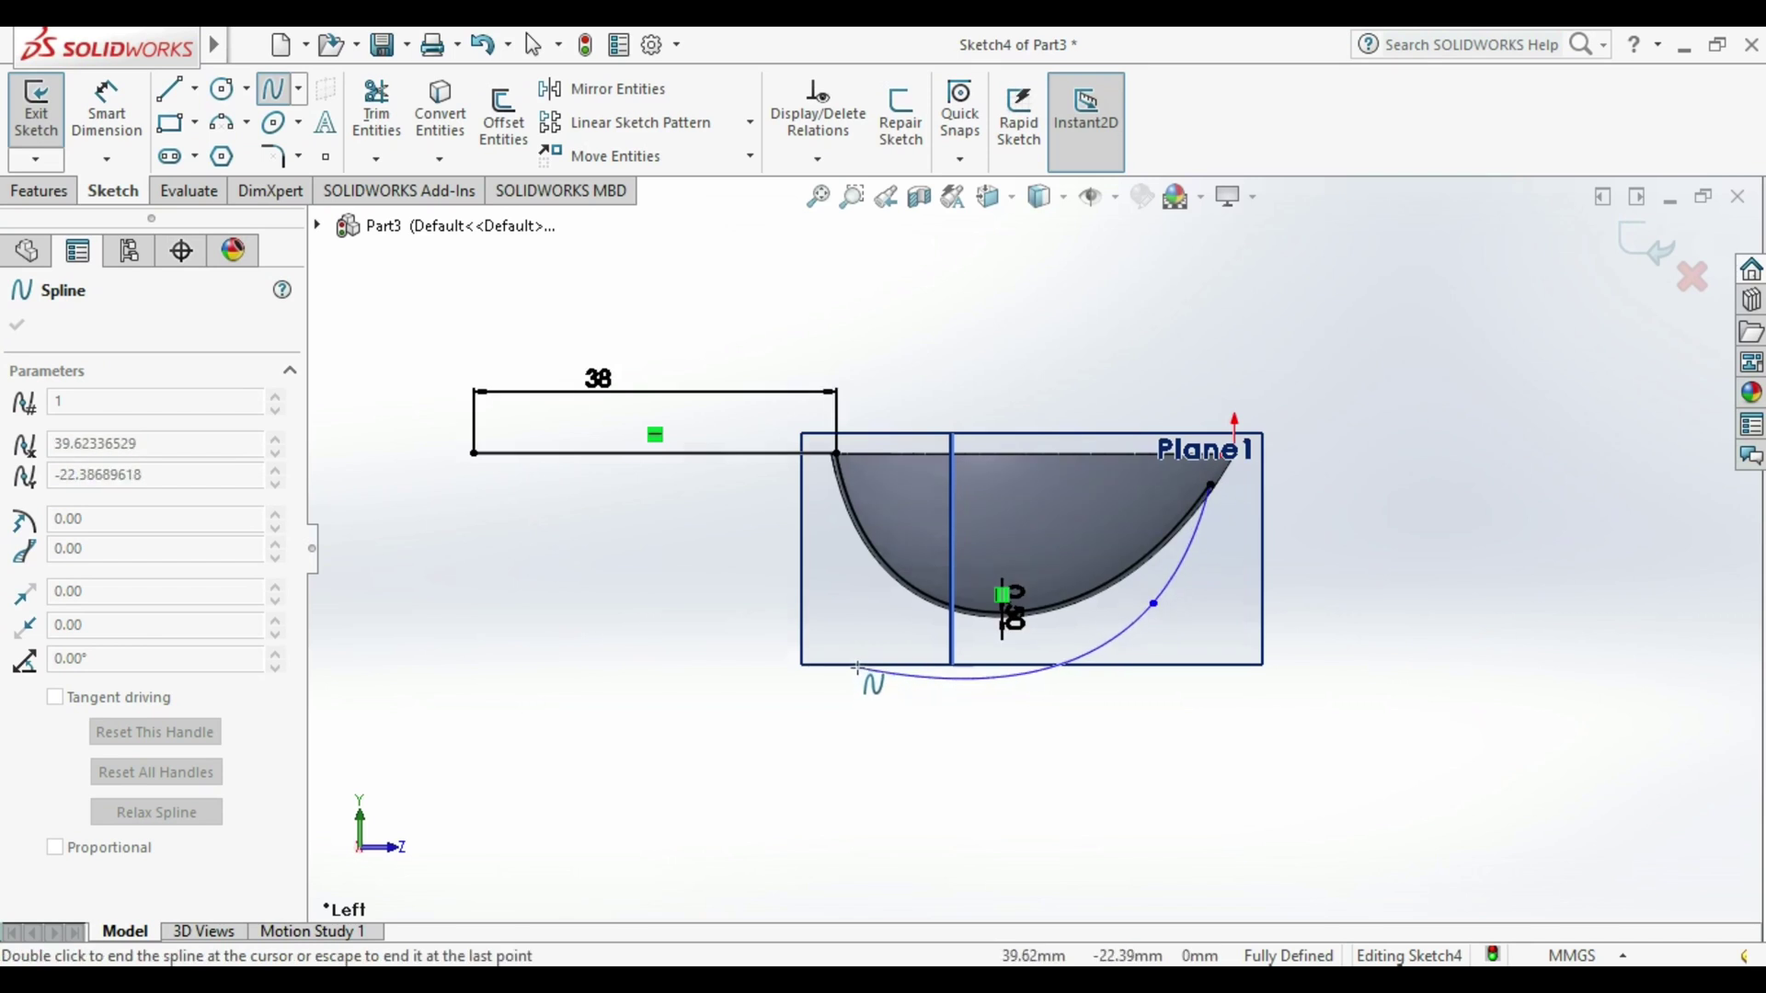
click(851, 679)
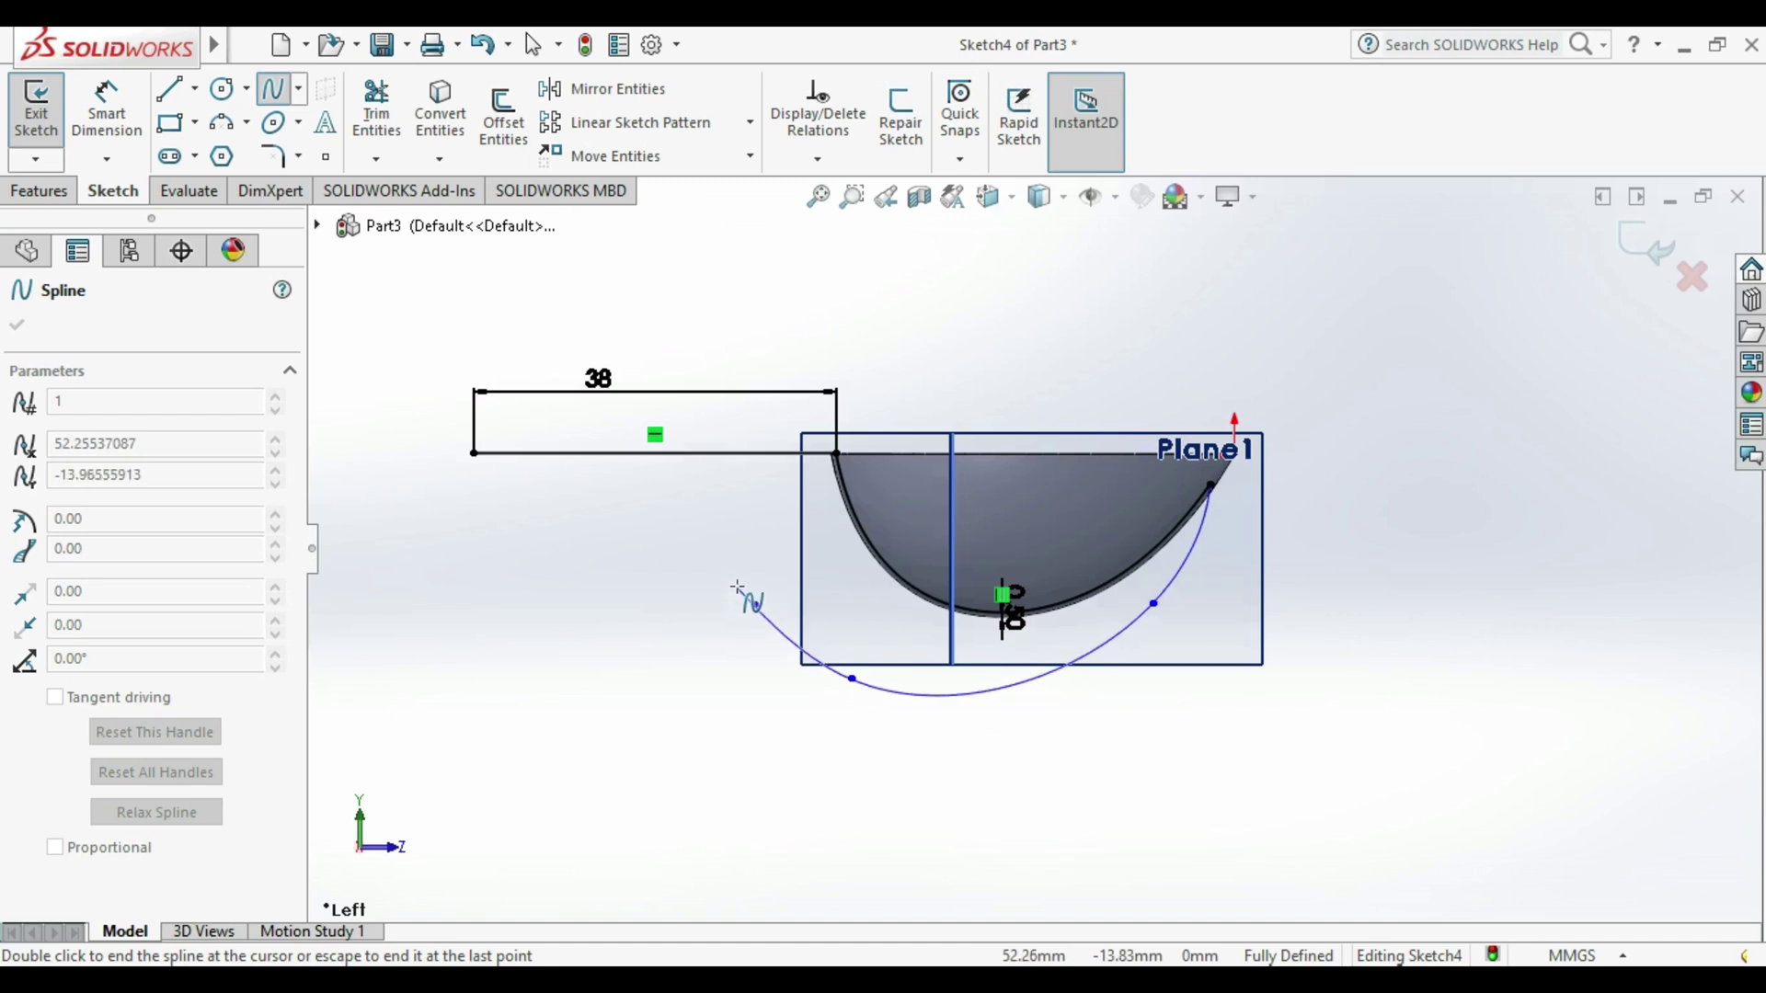
double_click(754, 607)
Draw a short horizontal line outwards from the spline's free end and dimension it 14.82 mm.
click(376, 115)
click(168, 92)
click(754, 606)
click(649, 604)
key(Escape)
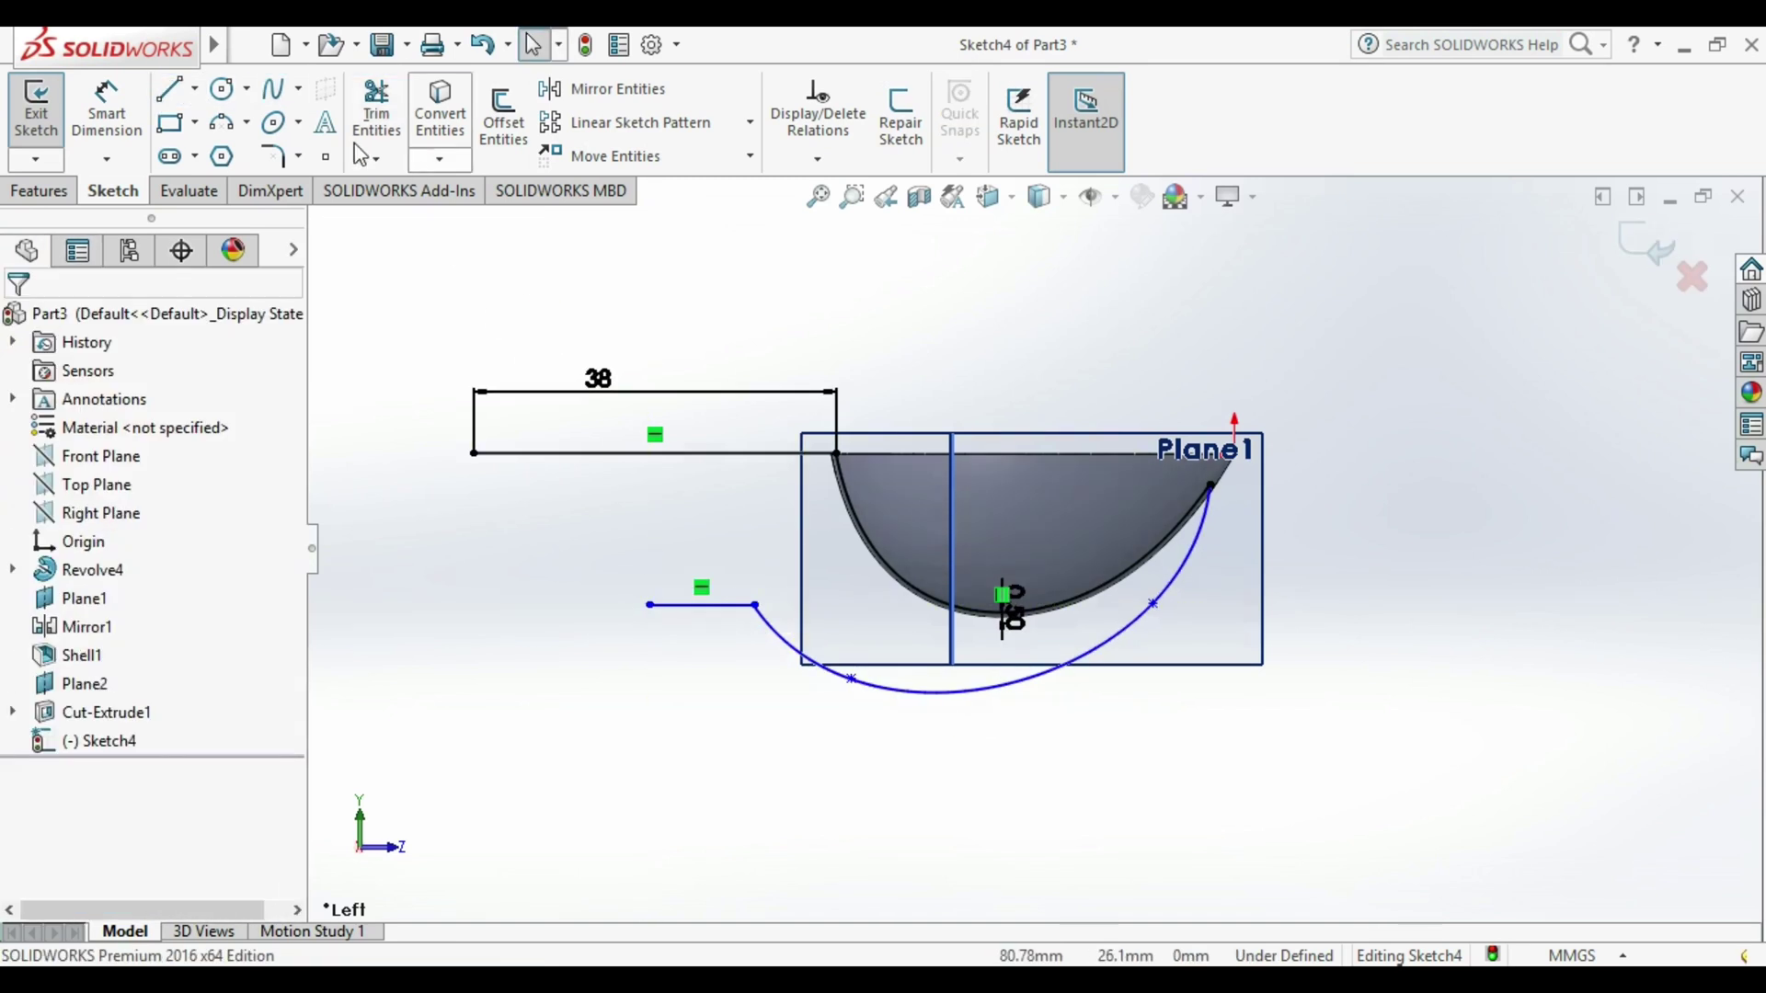
key(d)
click(704, 606)
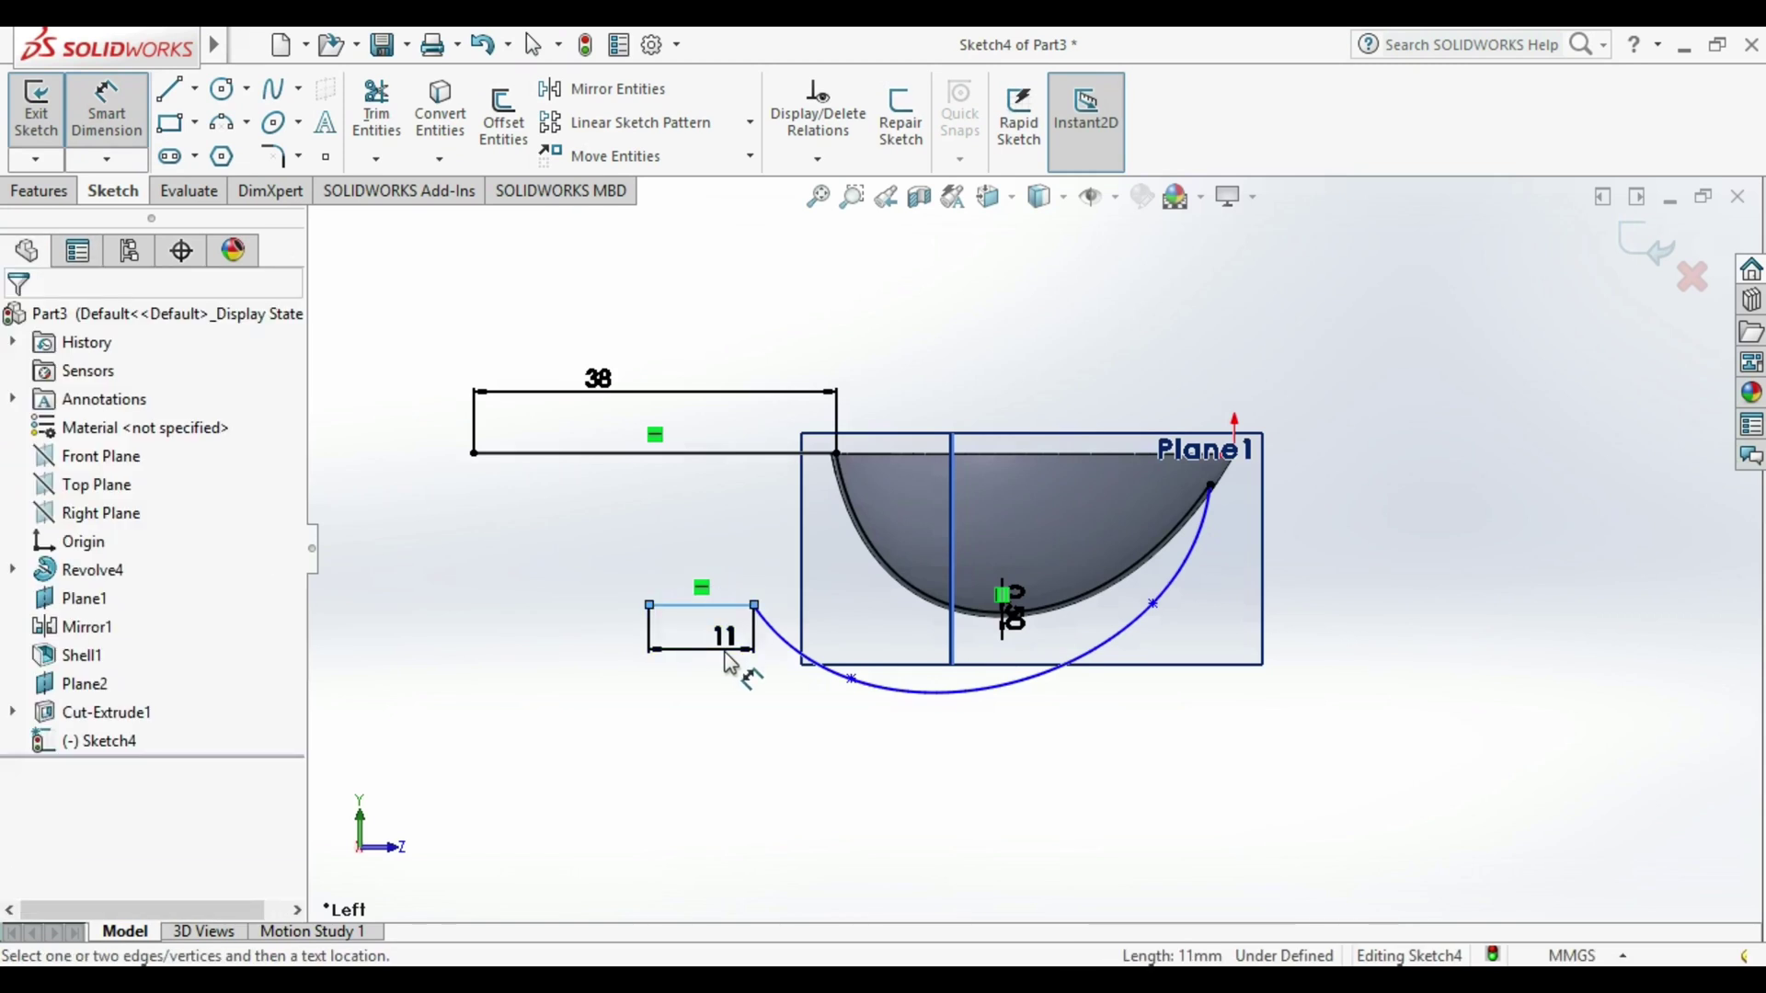
click(728, 662)
text(48)
key(Return)
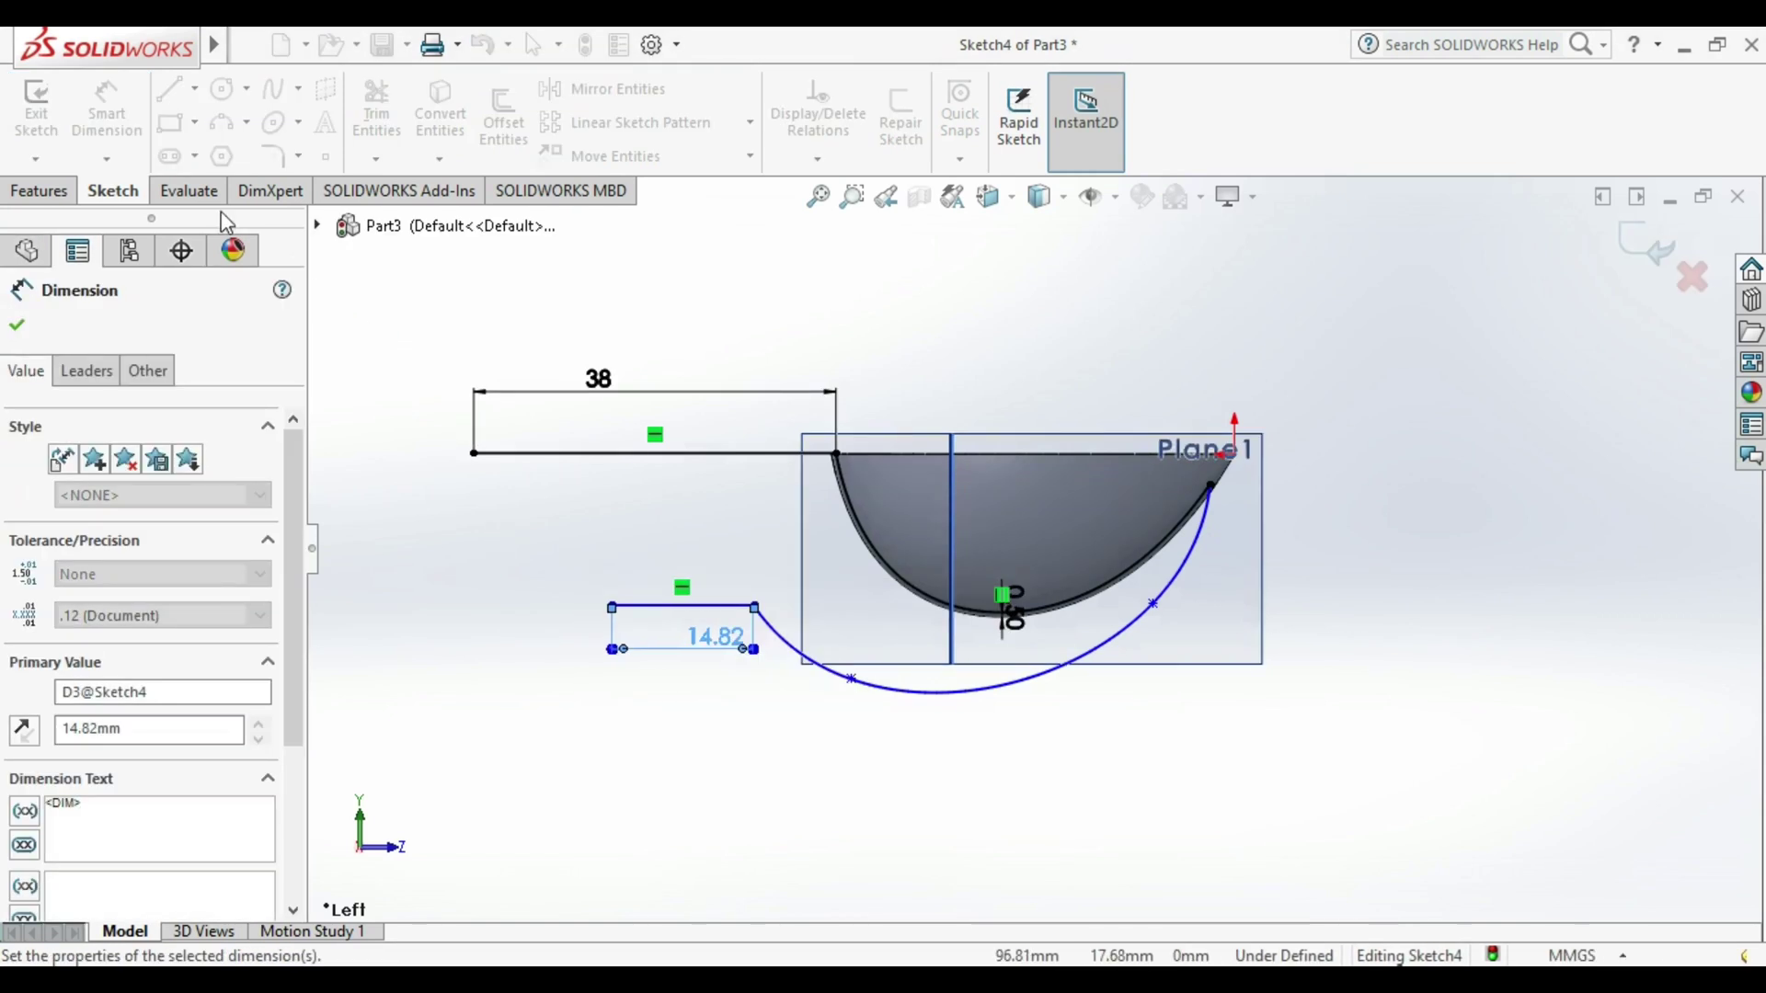
Close the handle profile with a slanted line joining the outer ends of the two horizontal lines.
key(l)
drag(473, 453, 612, 605)
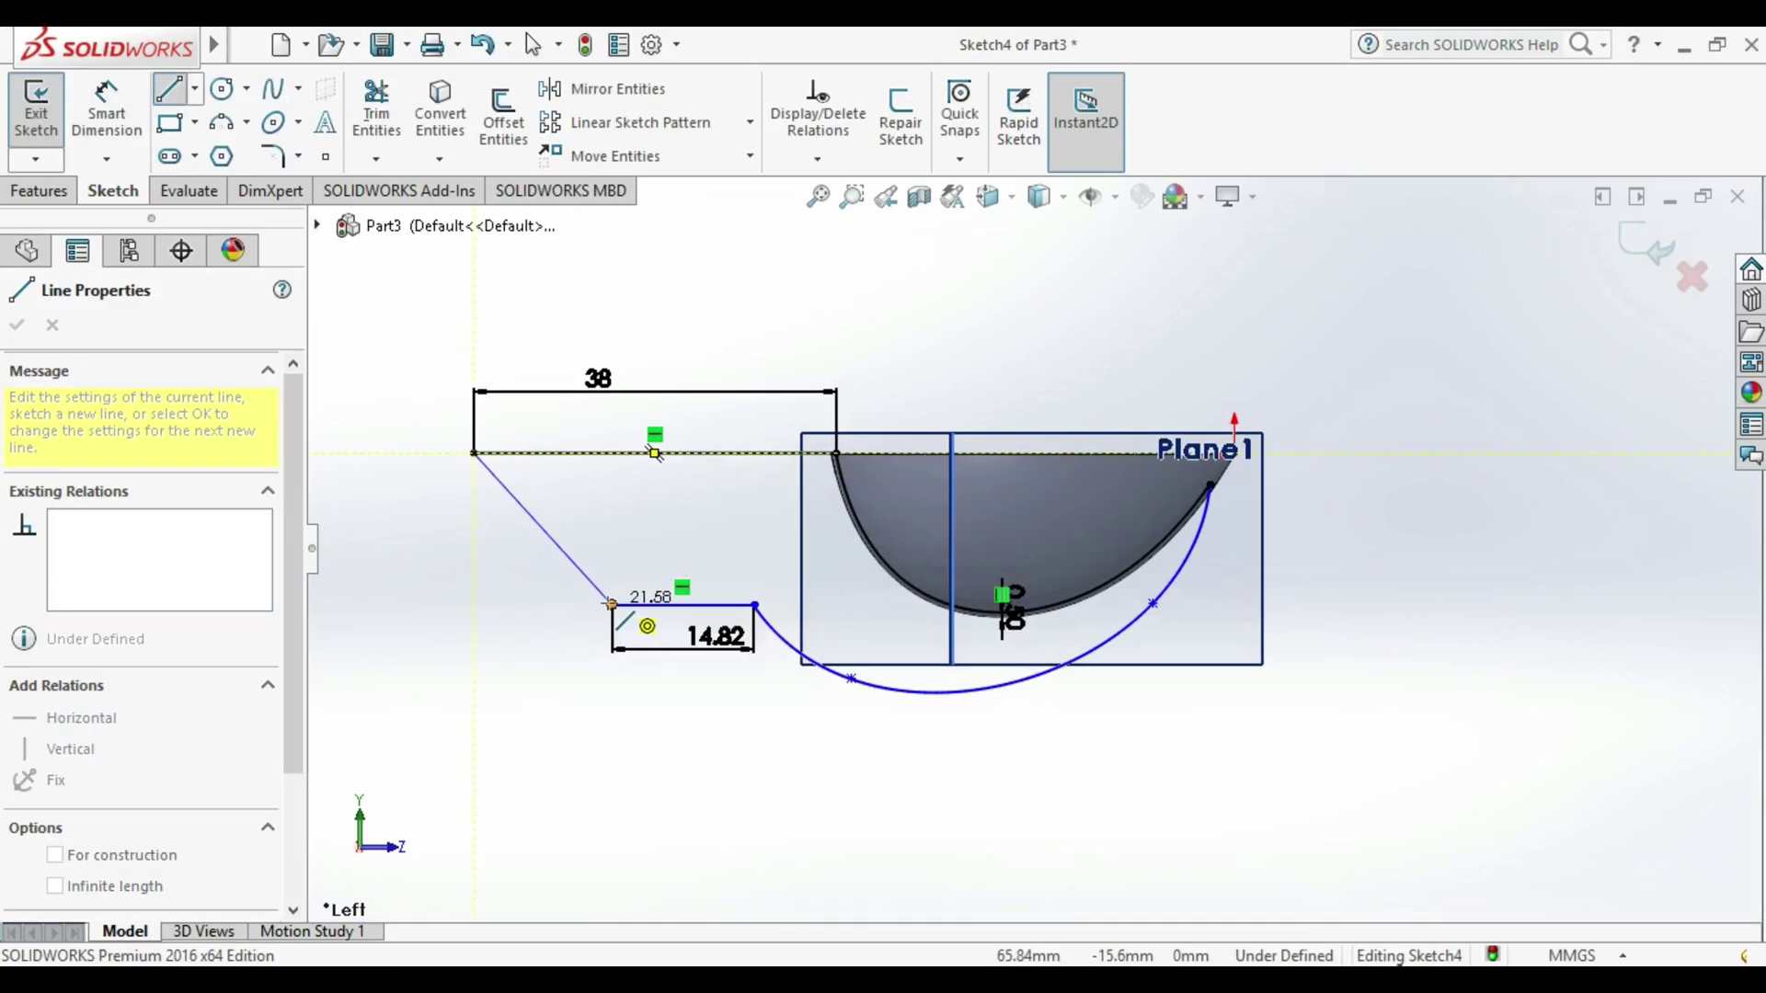
key(Escape)
click(546, 544)
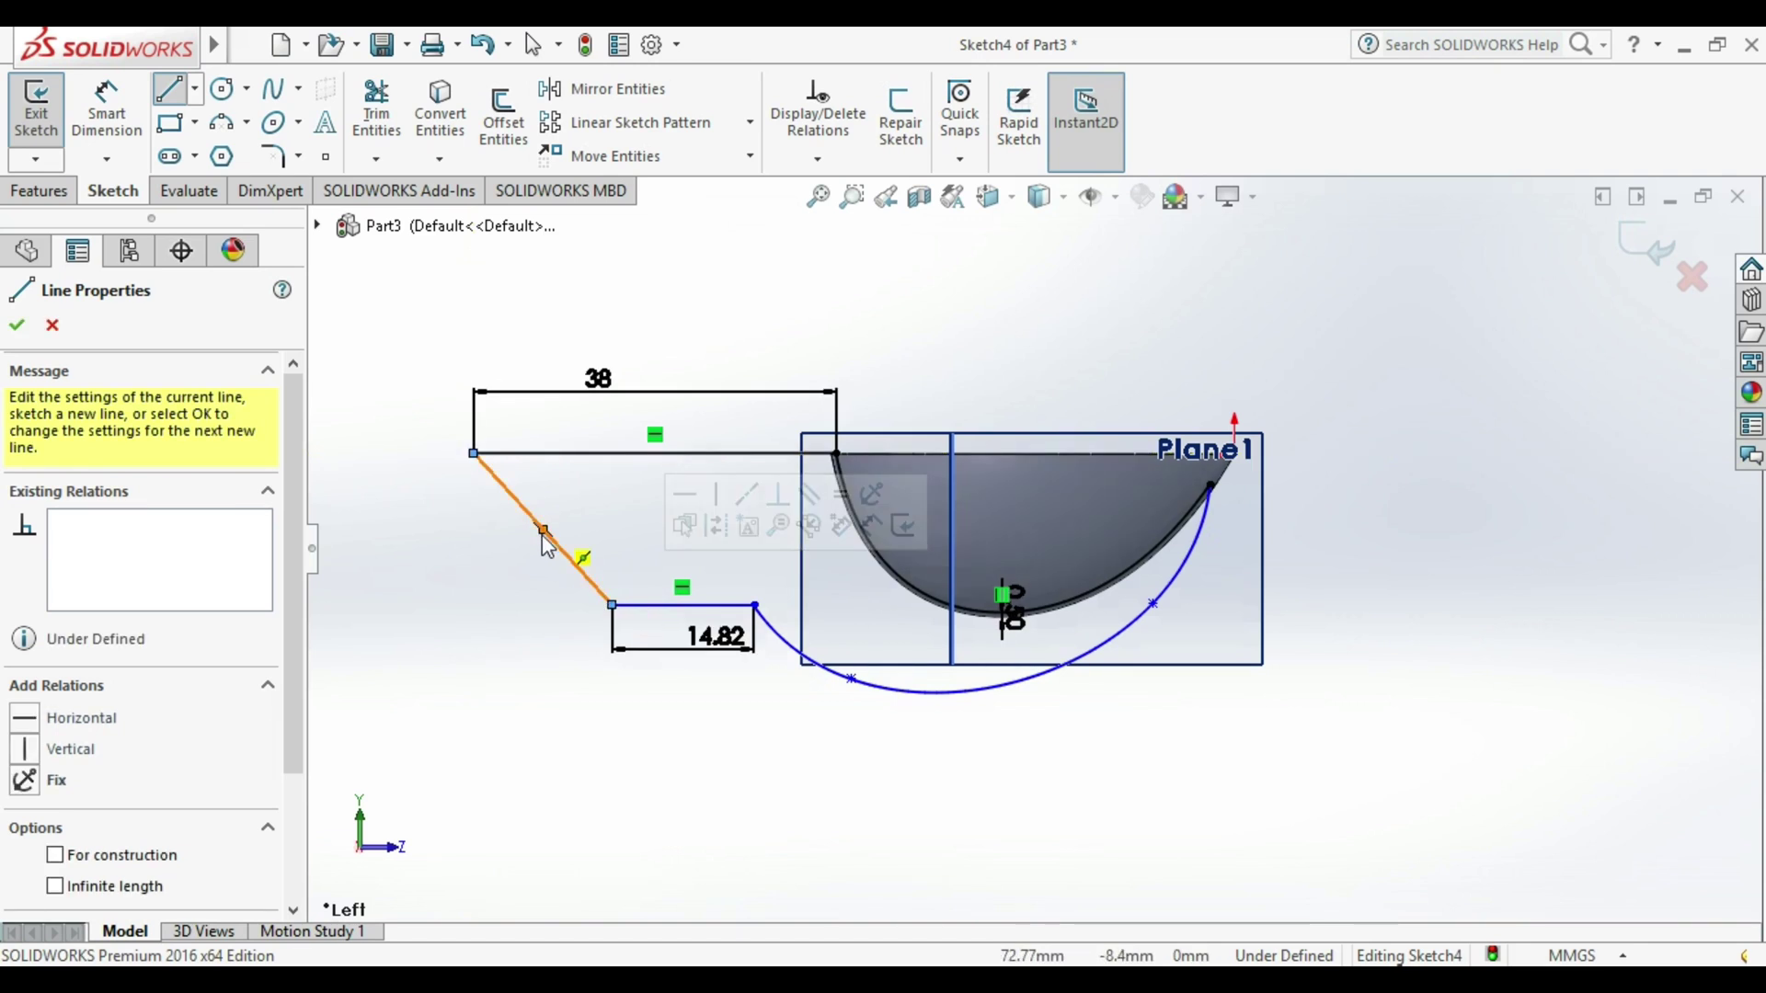
key(l)
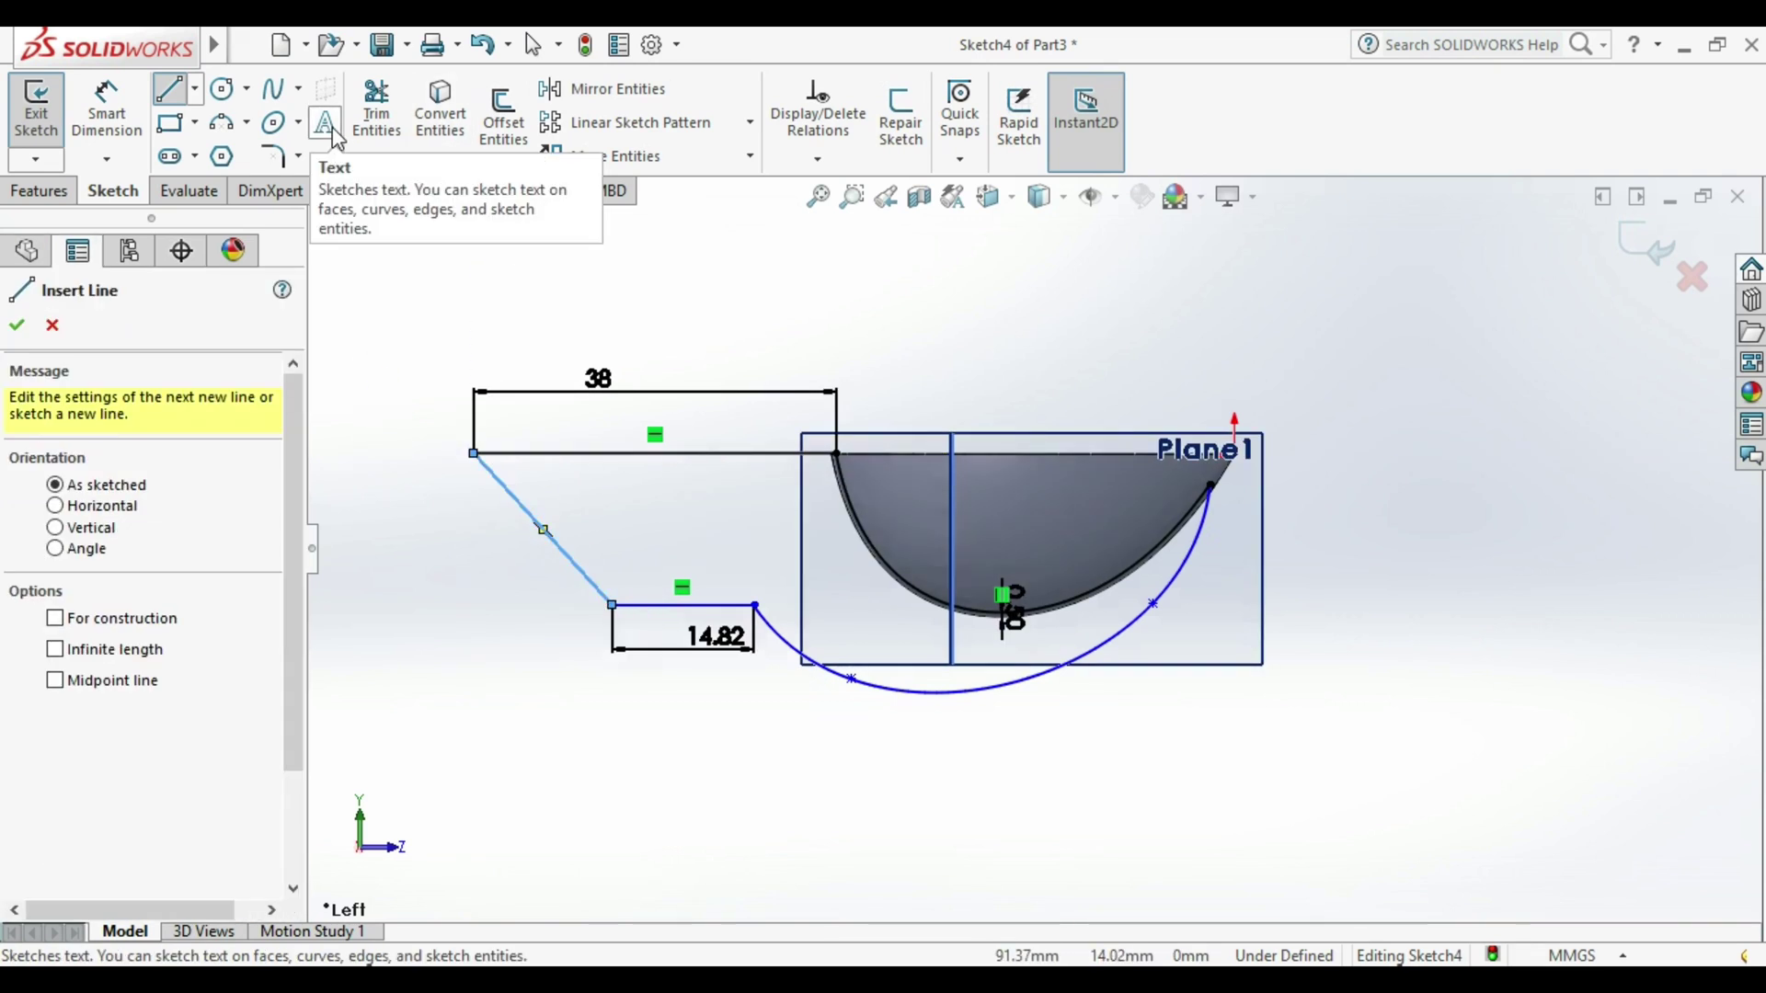
Extrude the closed handle profile as a Mid Plane boss 4.2 mm thick, merged with the body.
key(ctrl+7)
click(37, 191)
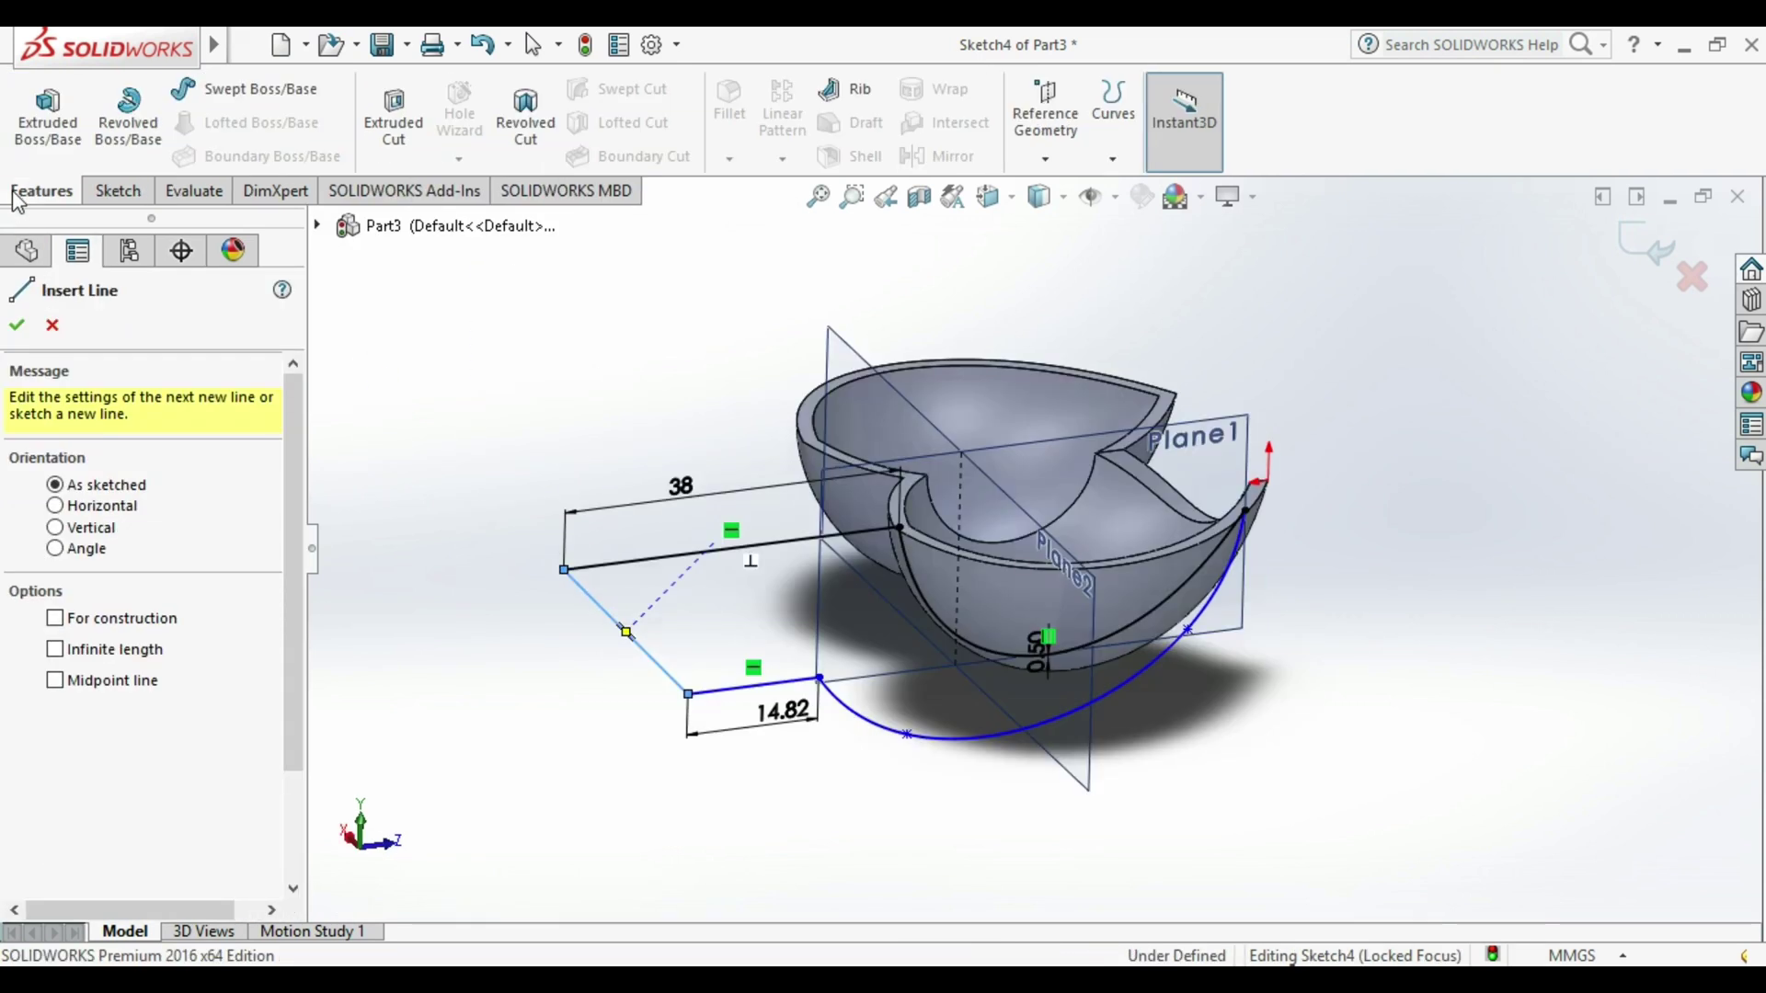
click(48, 117)
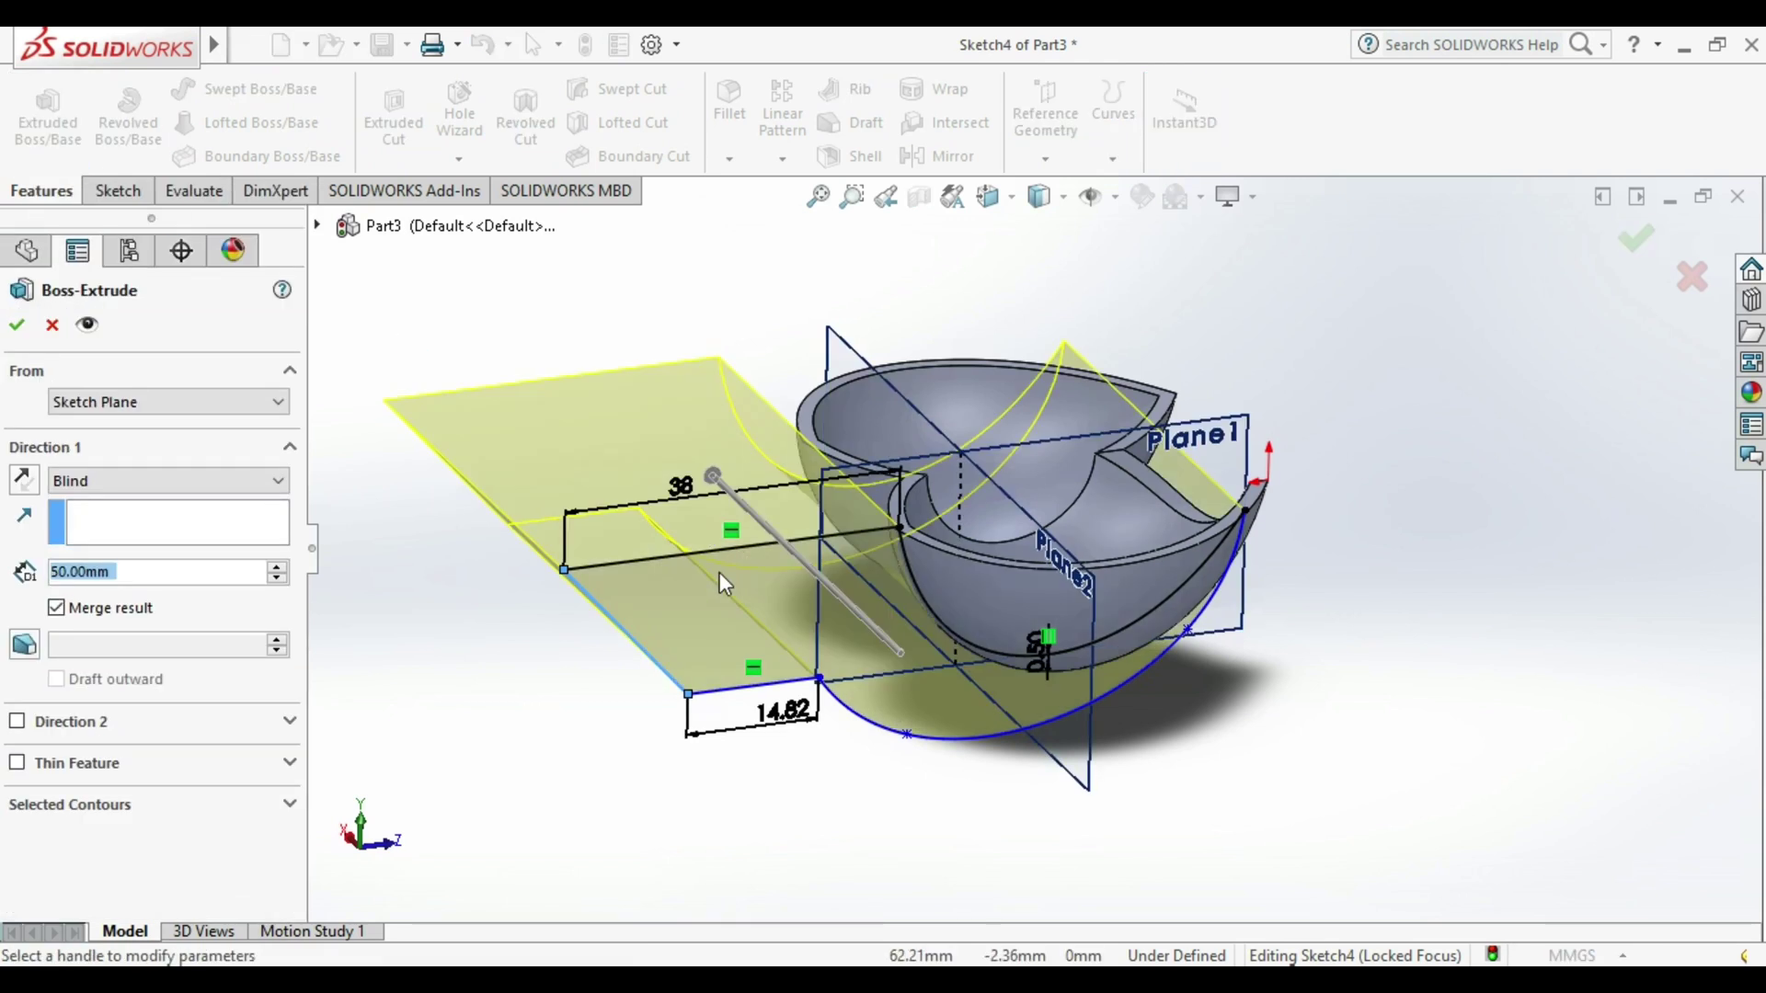
click(165, 480)
click(142, 627)
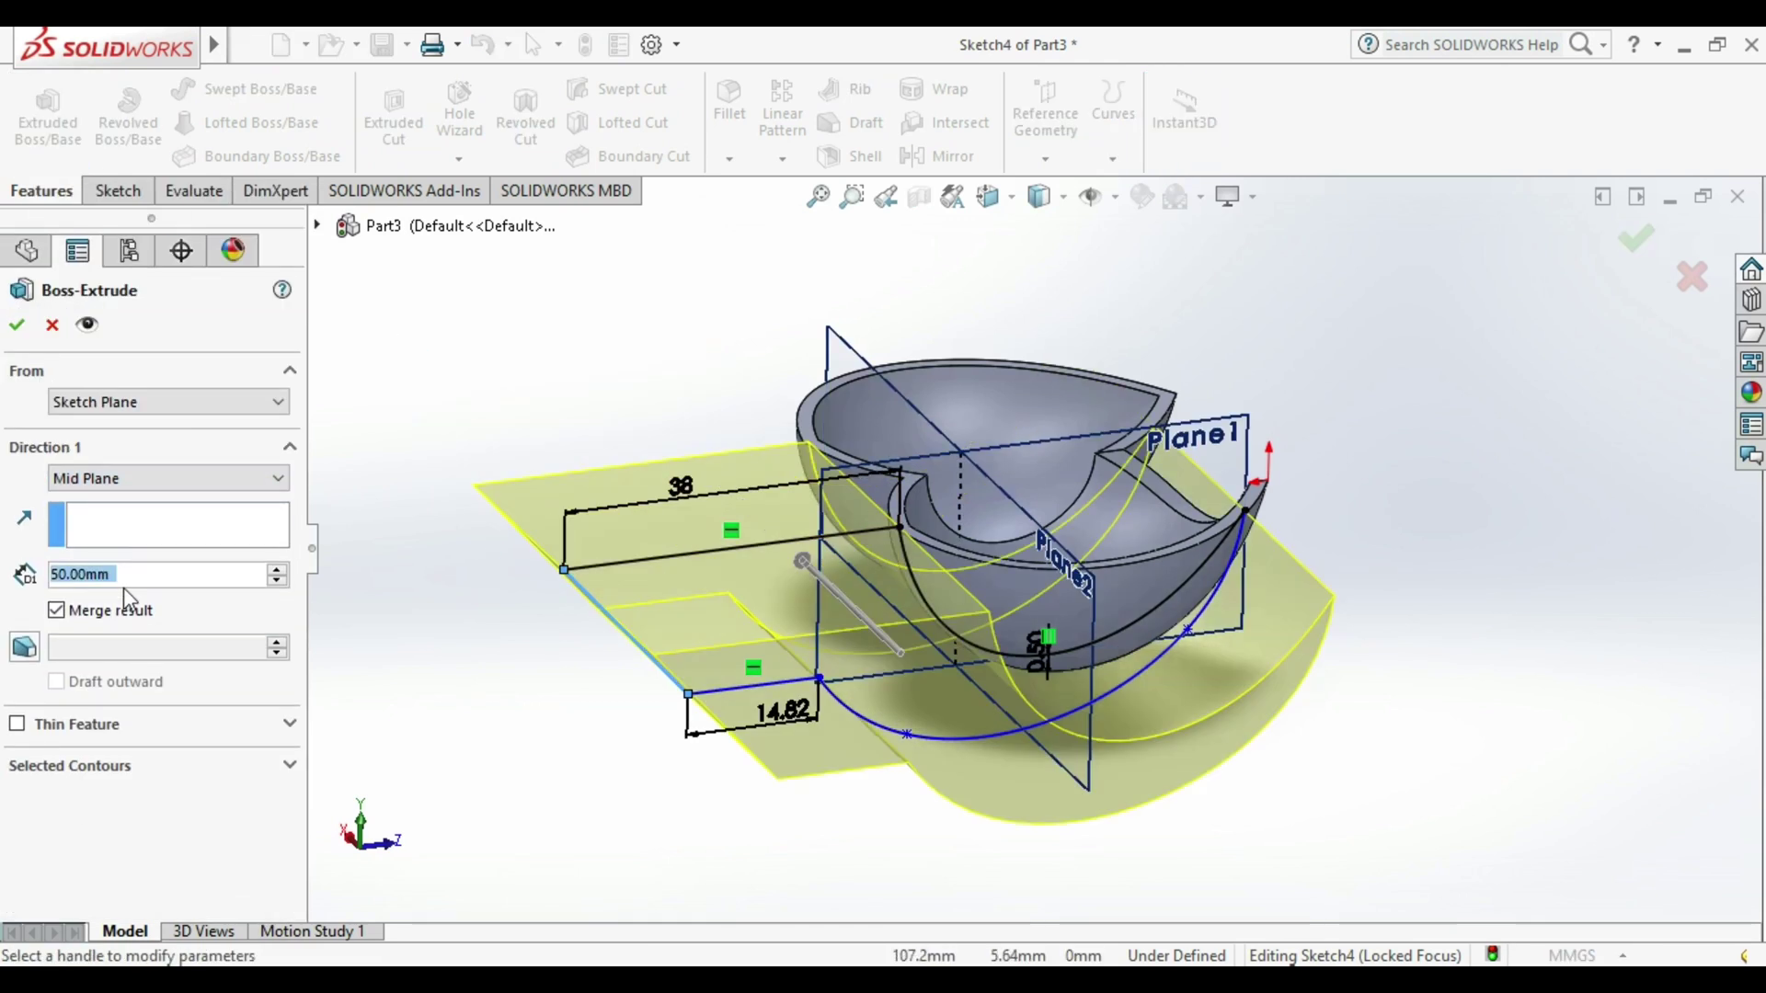
text(4.2)
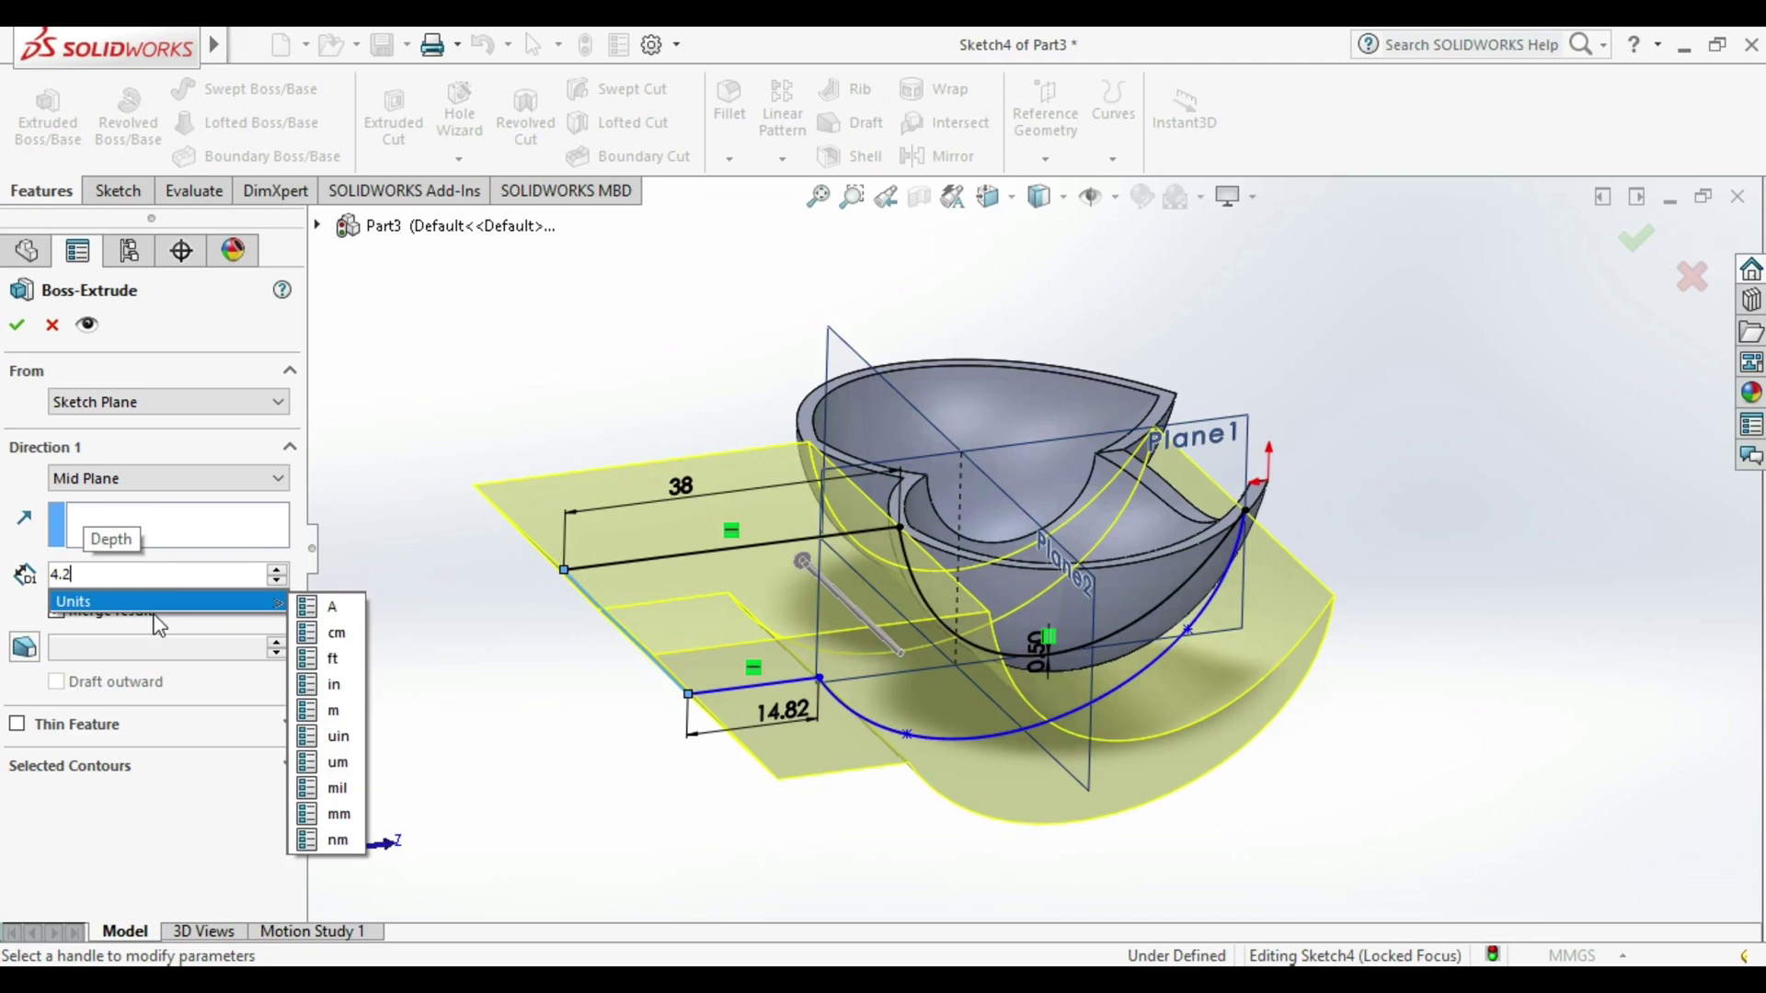
key(Return)
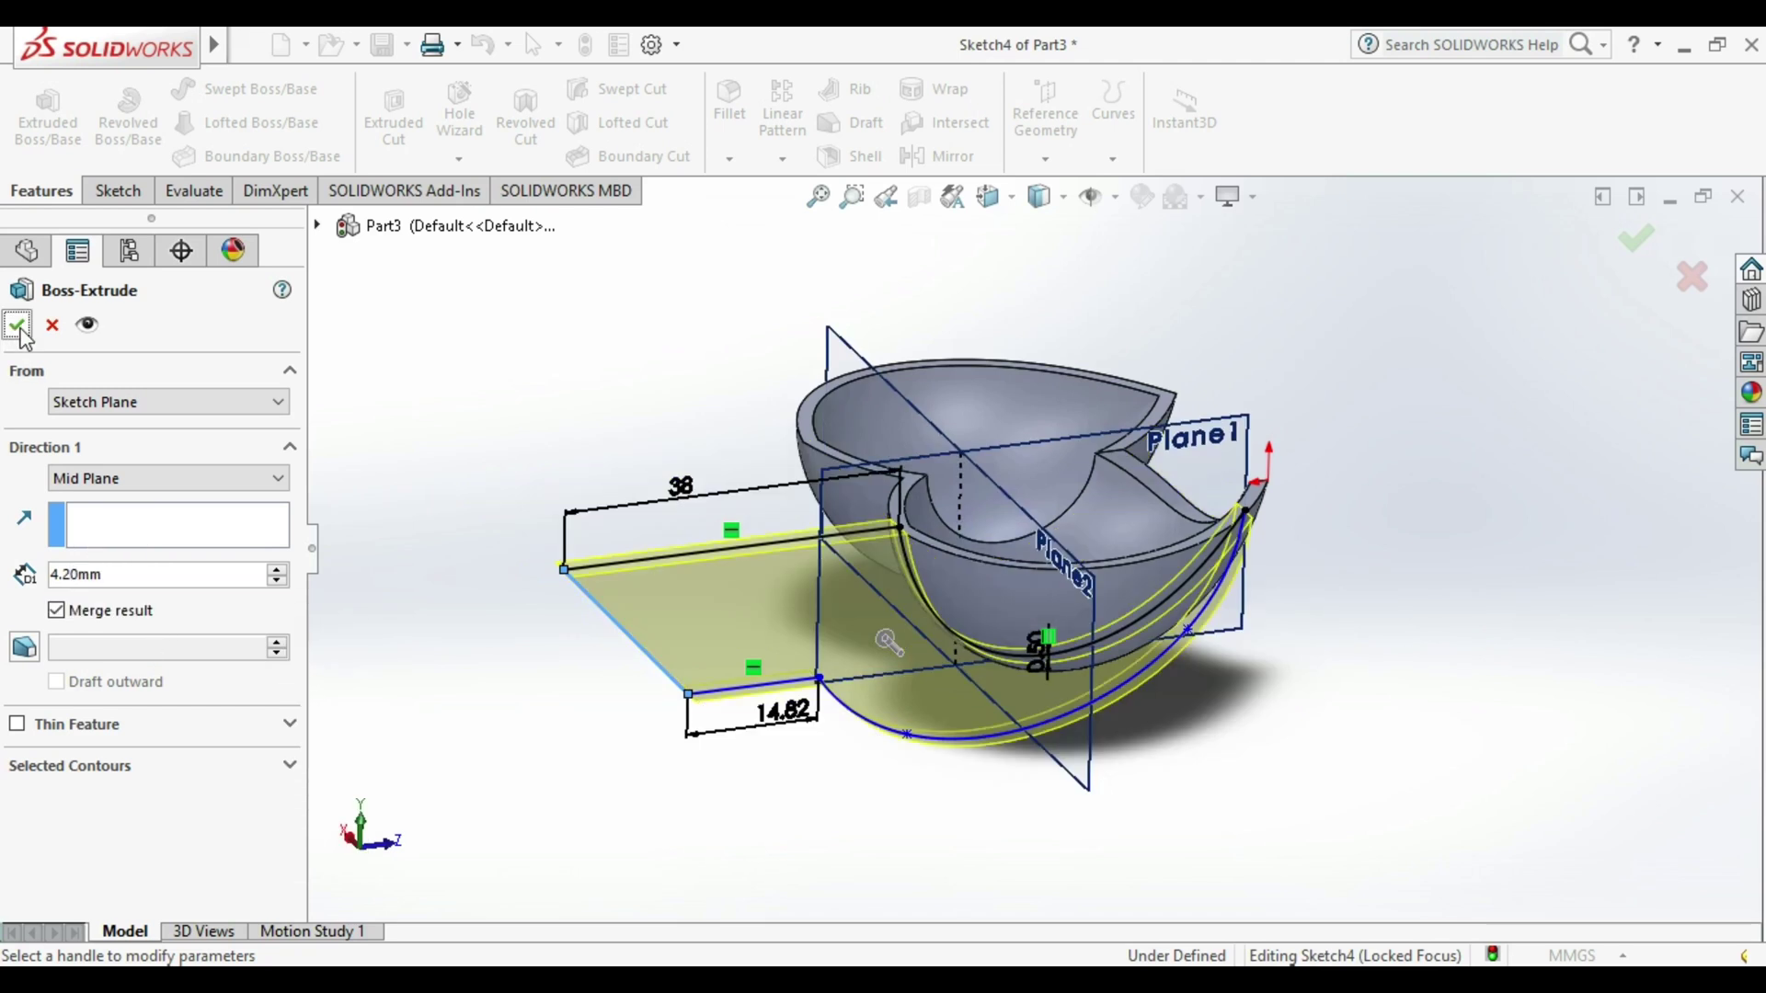
click(19, 327)
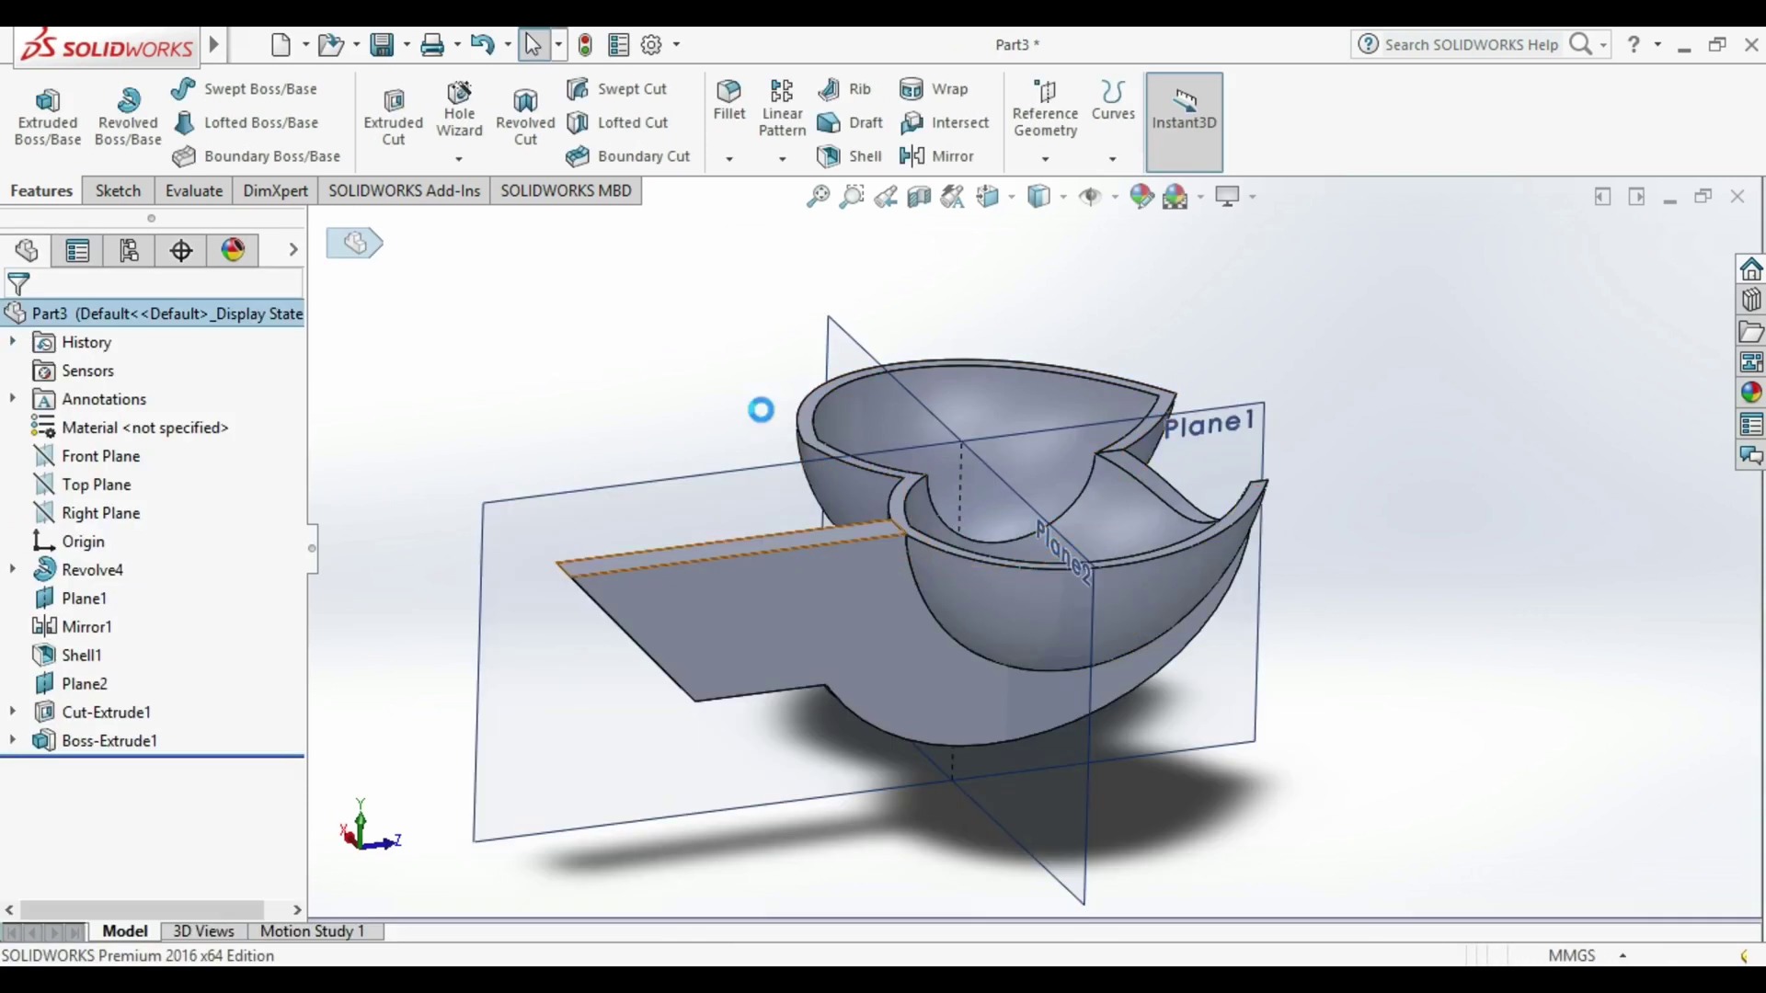
Start a 0.5 mm symmetric fillet and select the two curved edges where the handle's sides meet the bowl.
click(771, 289)
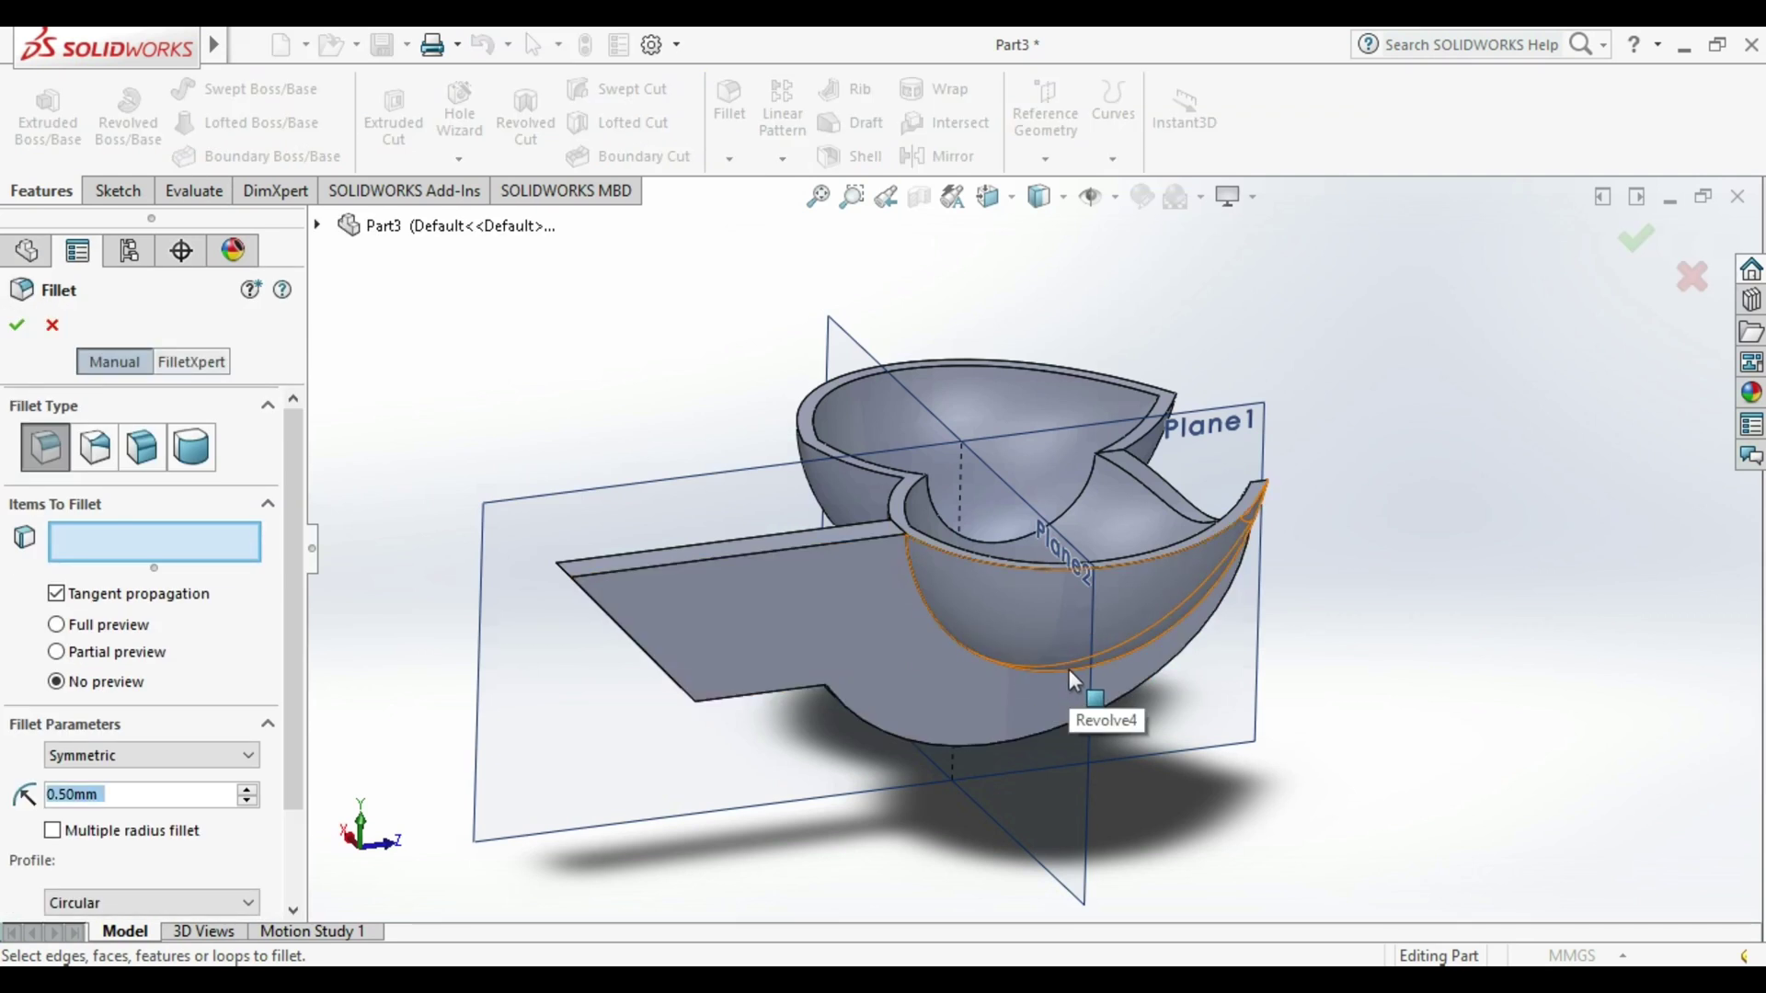
middle_drag(1061, 728, 936, 616)
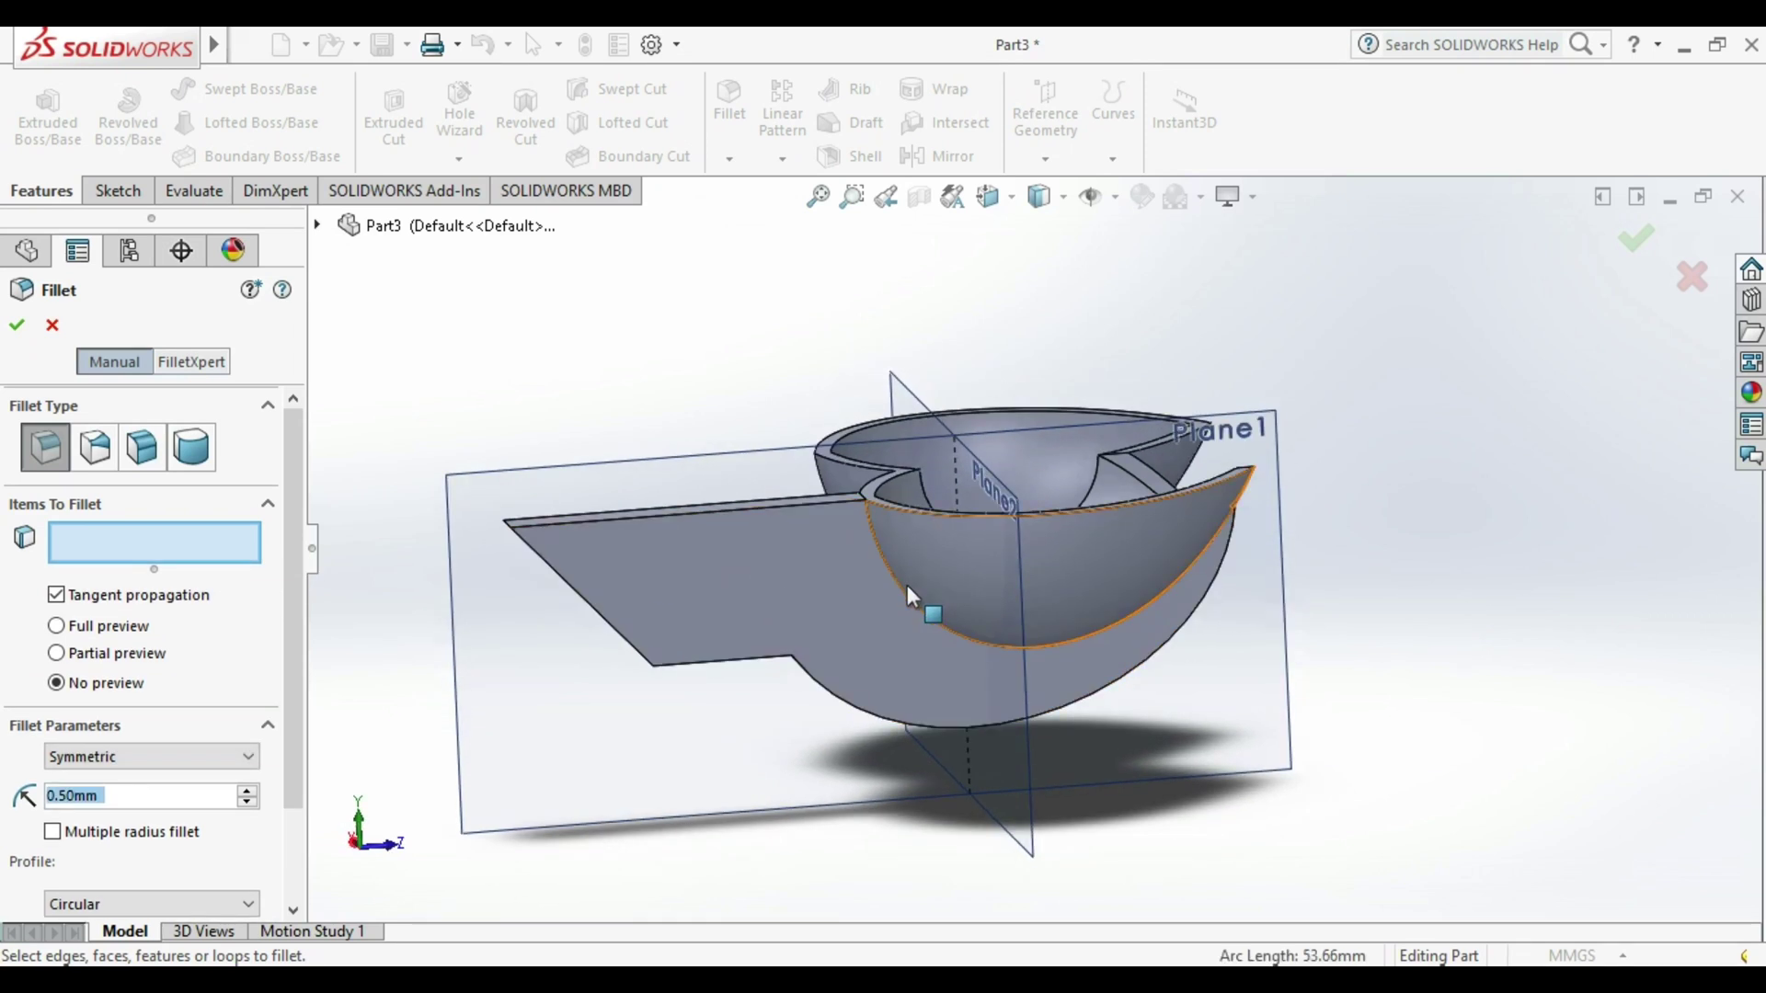
click(902, 589)
middle_drag(820, 609, 898, 620)
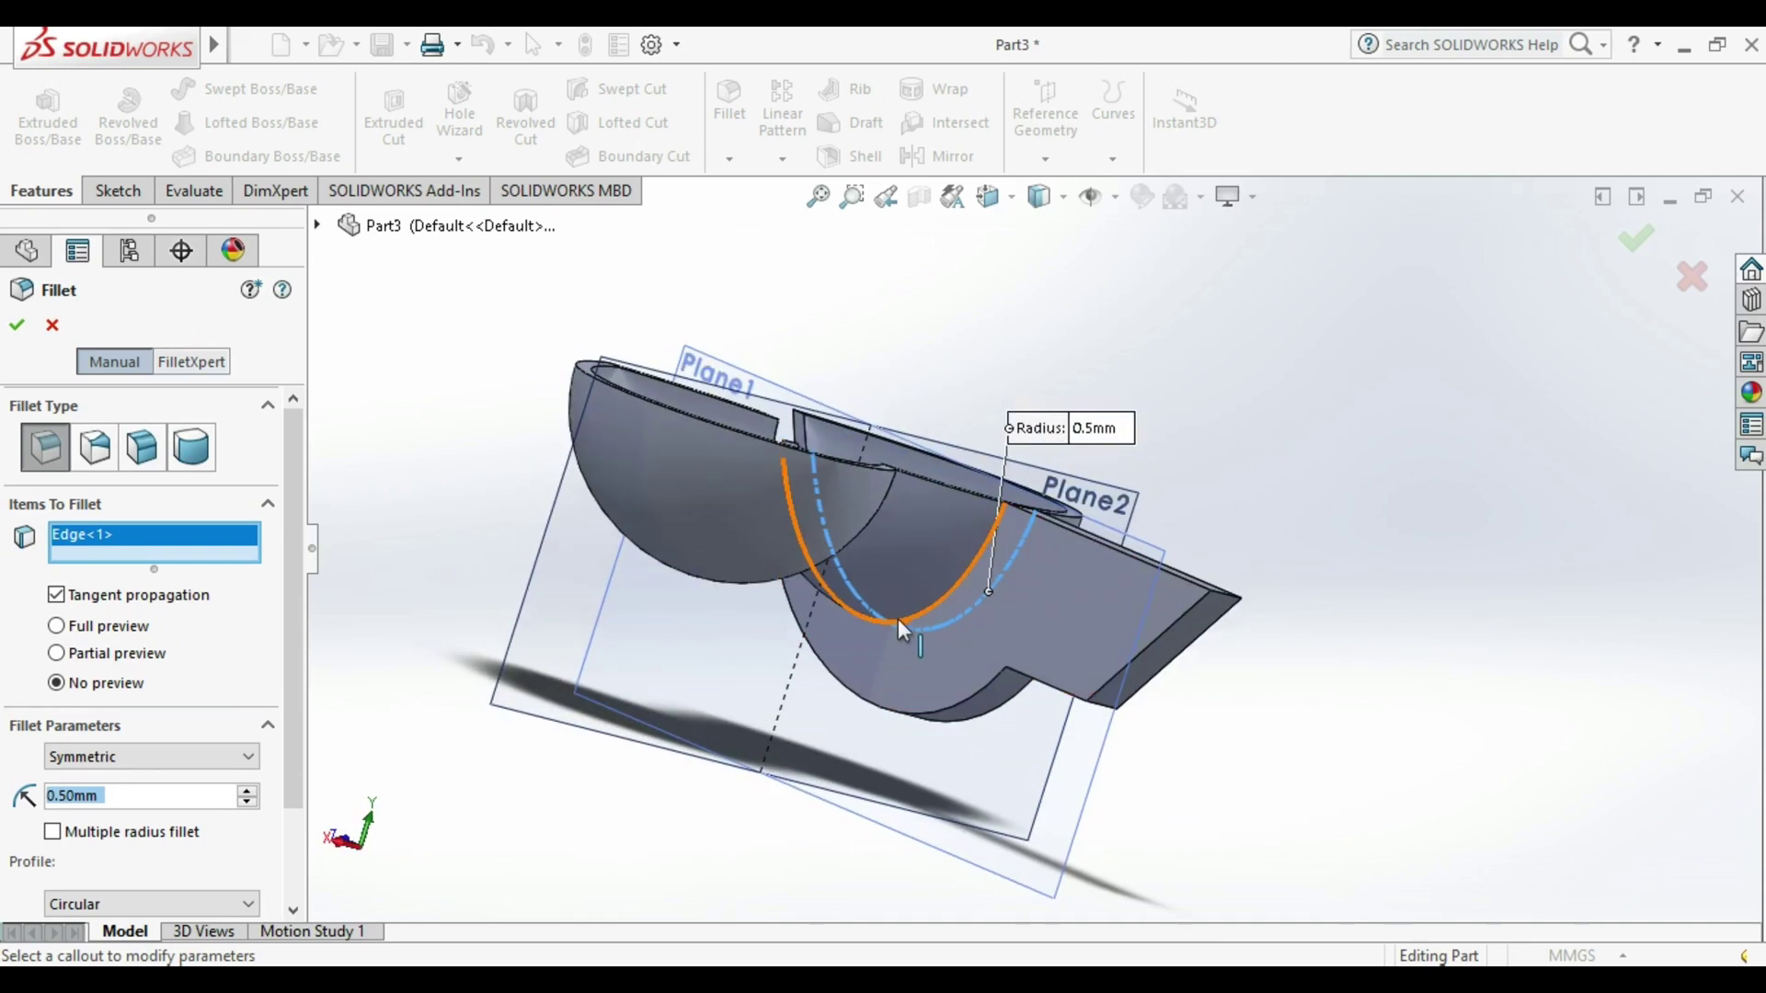
click(898, 622)
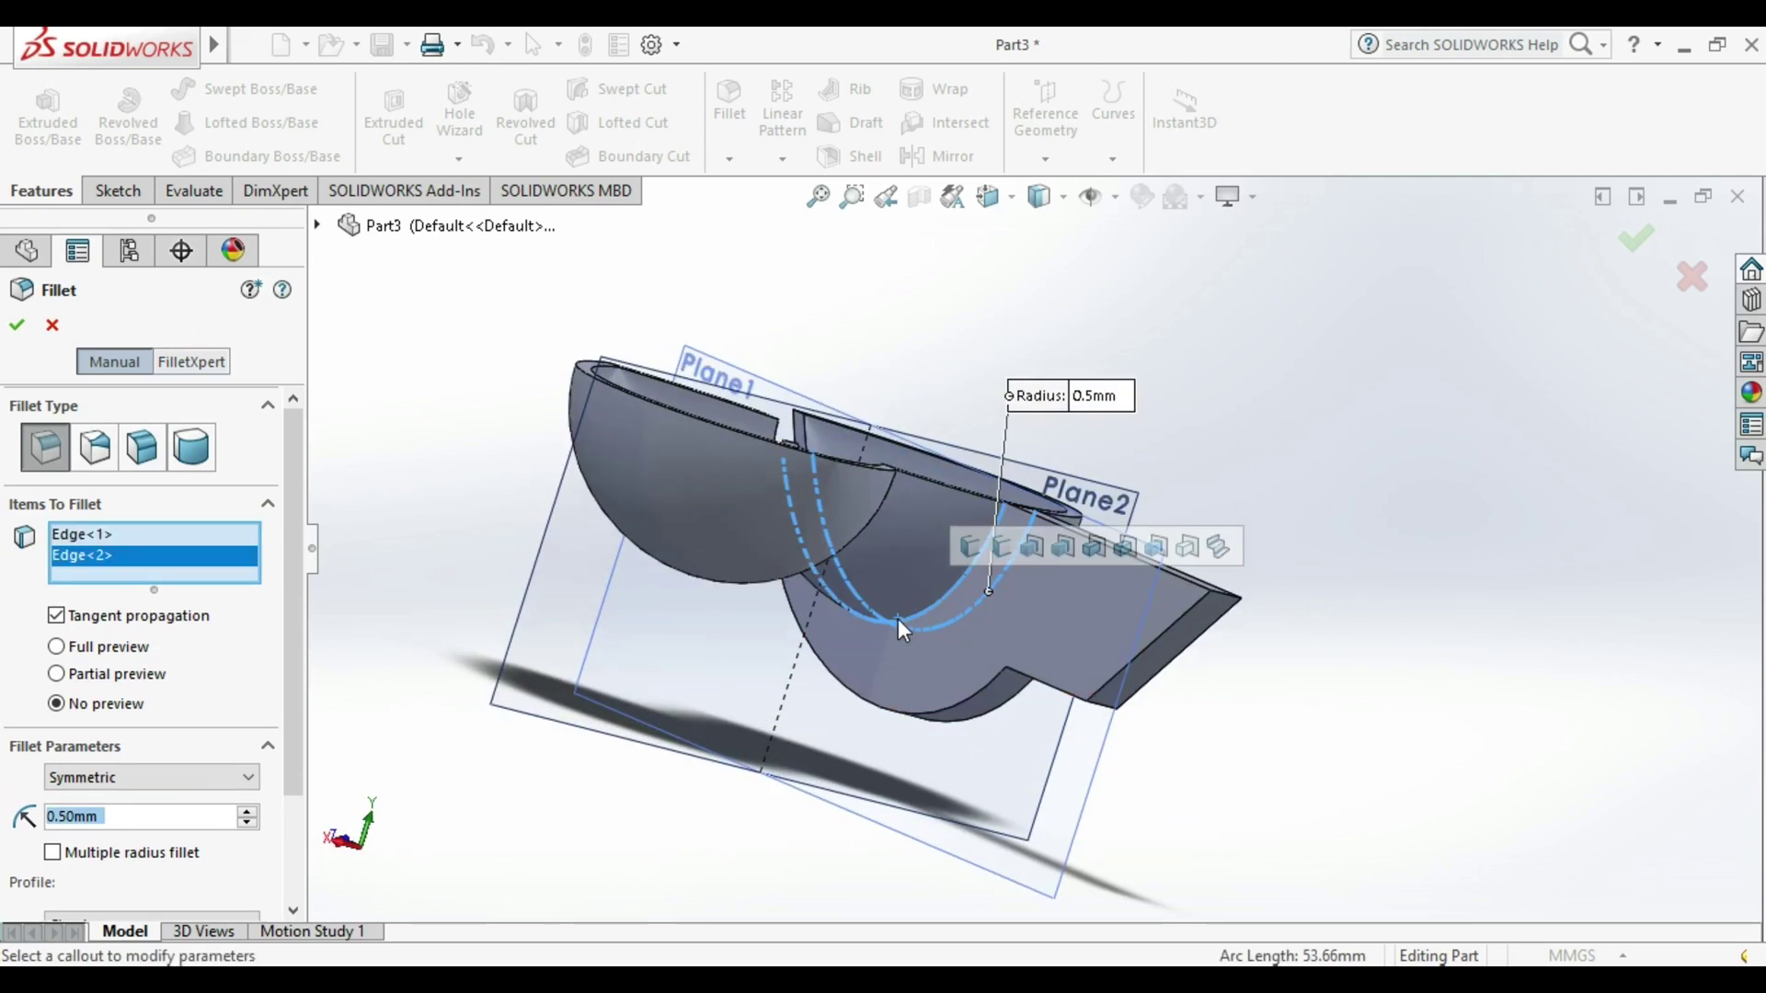
Add the inner rim edges of both bowls, including the wavy cut edge, to the selection and apply the 0.5 mm fillet.
middle_drag(958, 619, 902, 713)
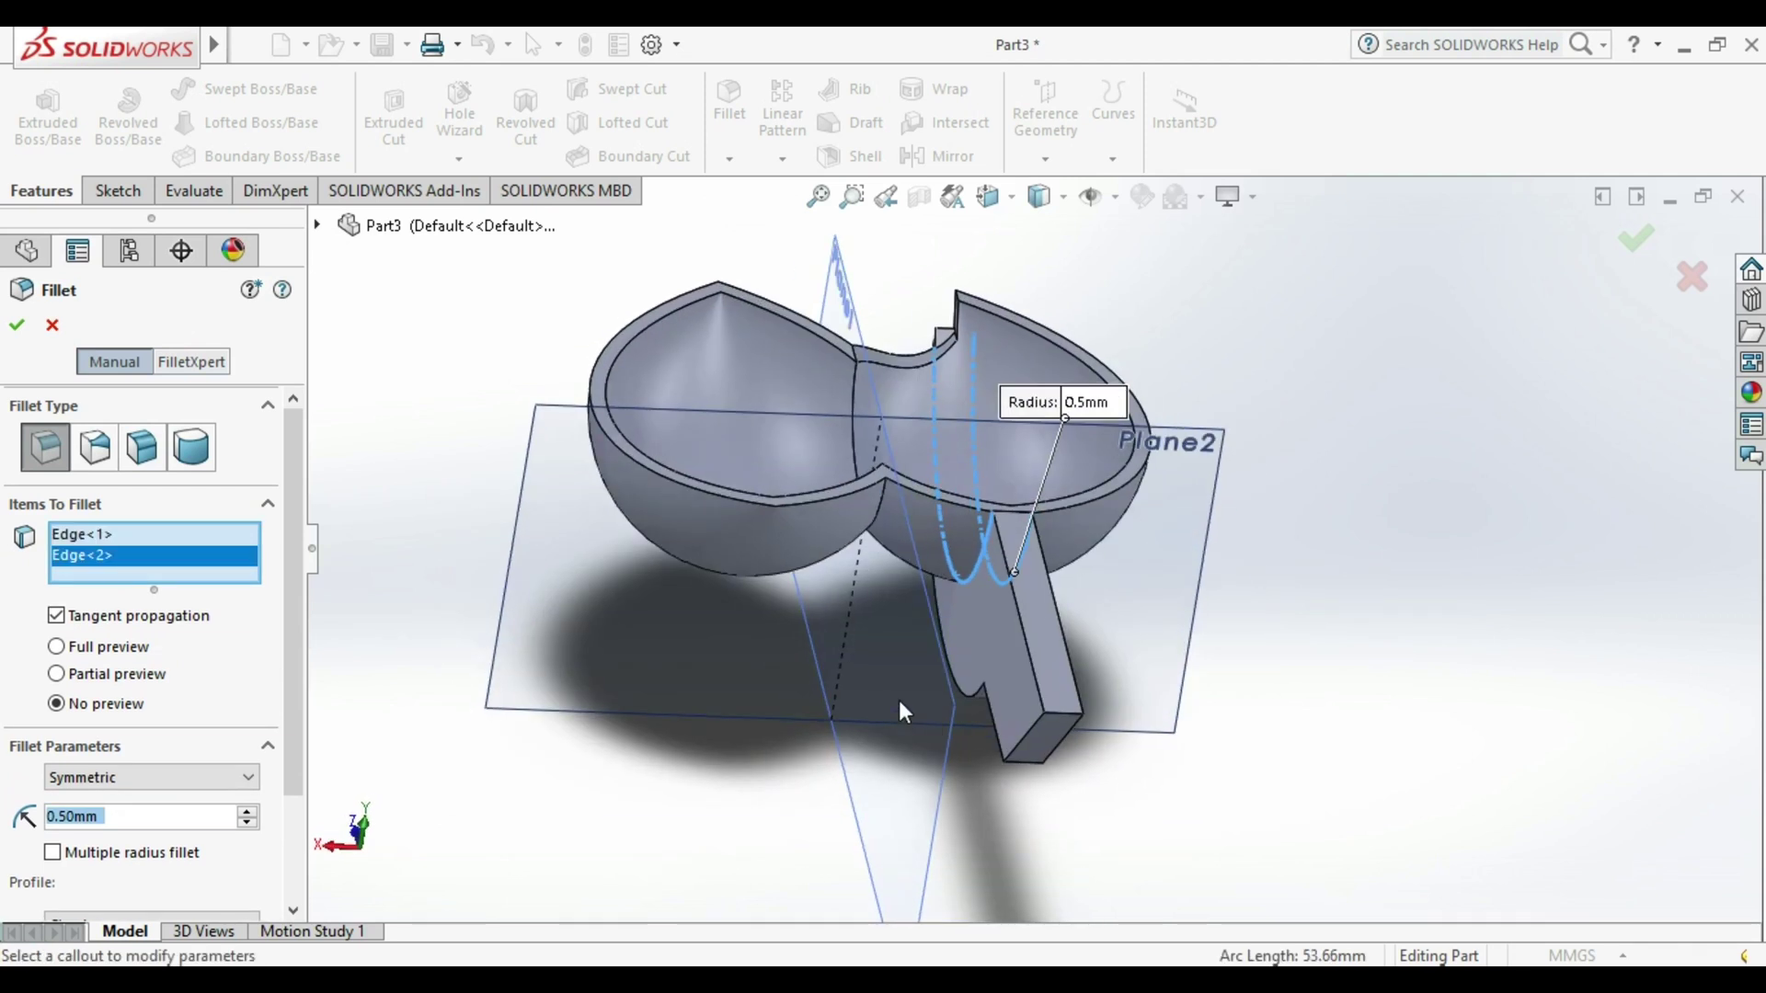
click(1128, 456)
middle_drag(1127, 456, 1102, 585)
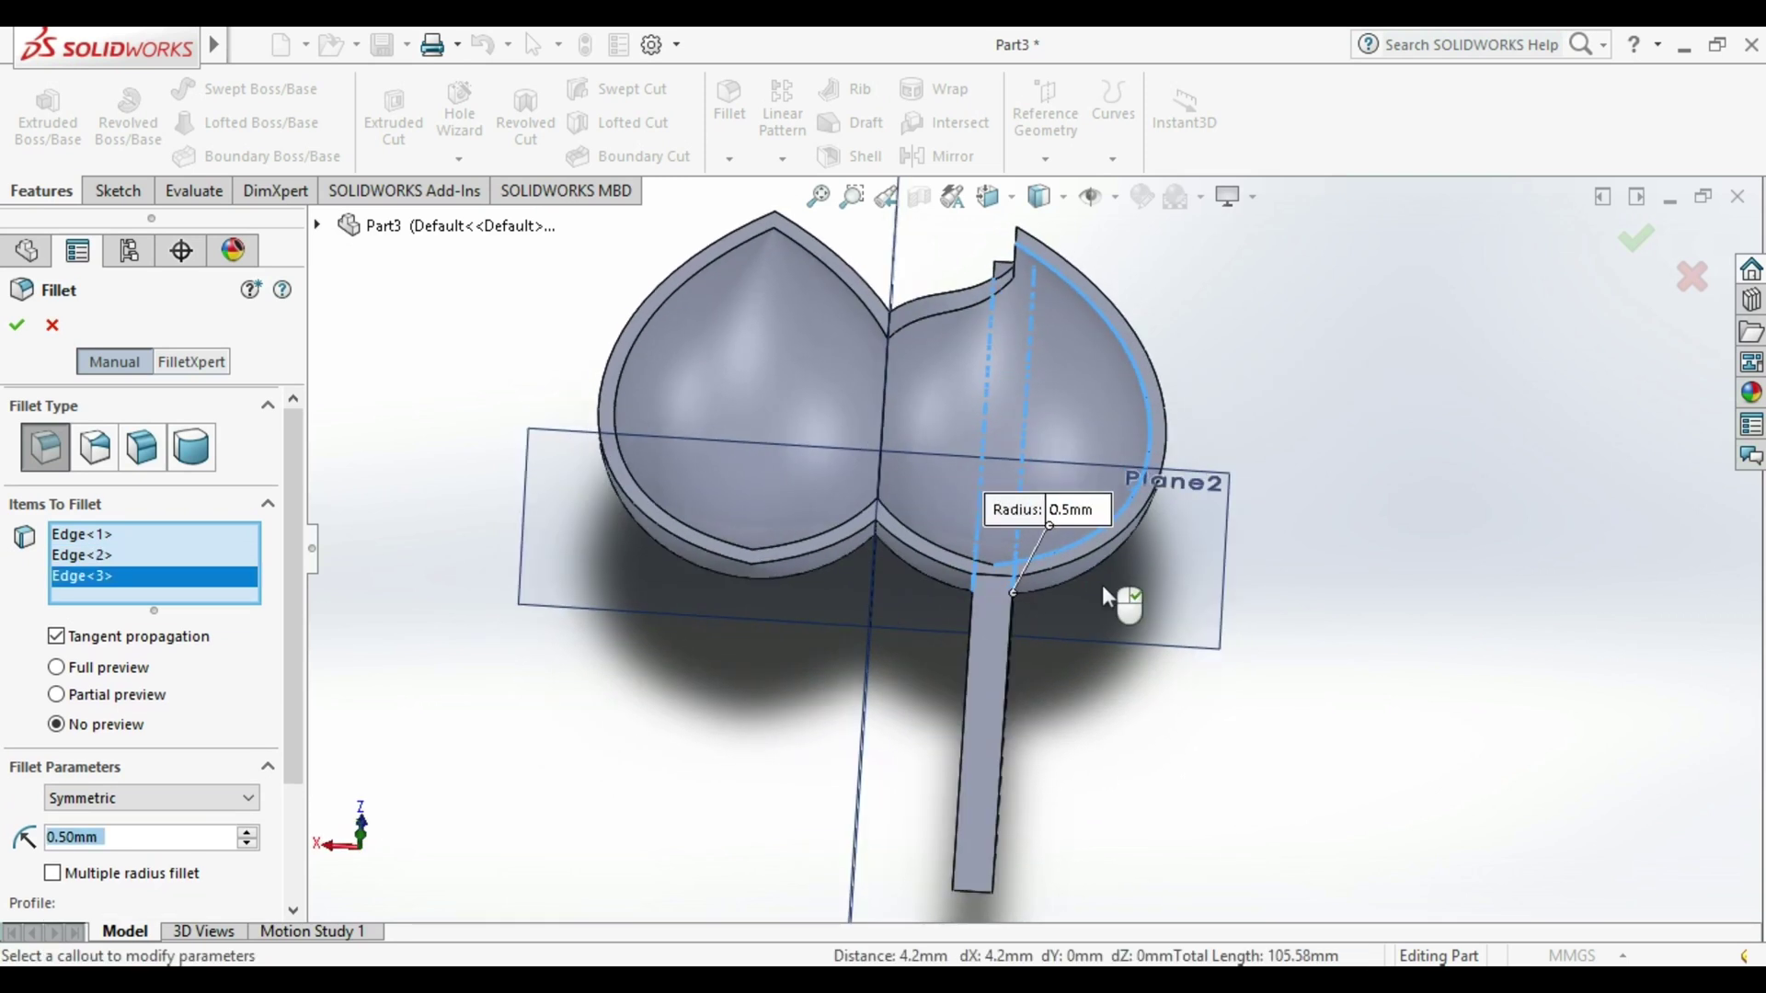
click(946, 317)
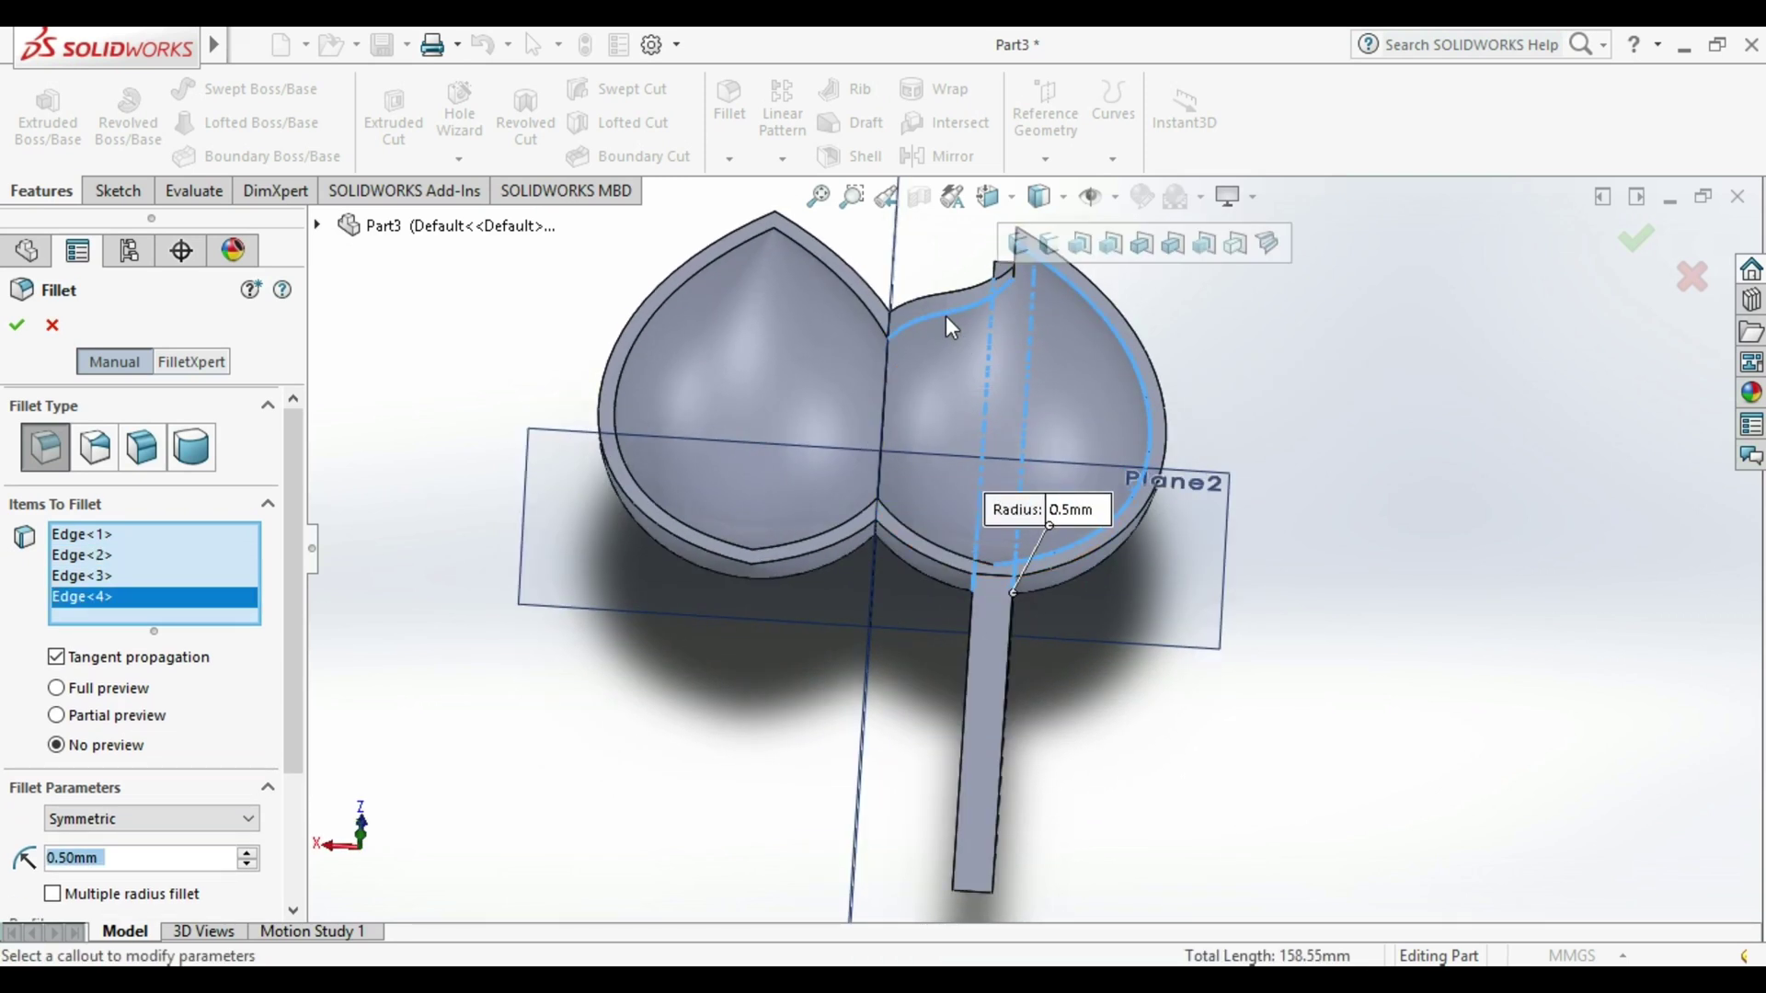
click(666, 300)
click(842, 279)
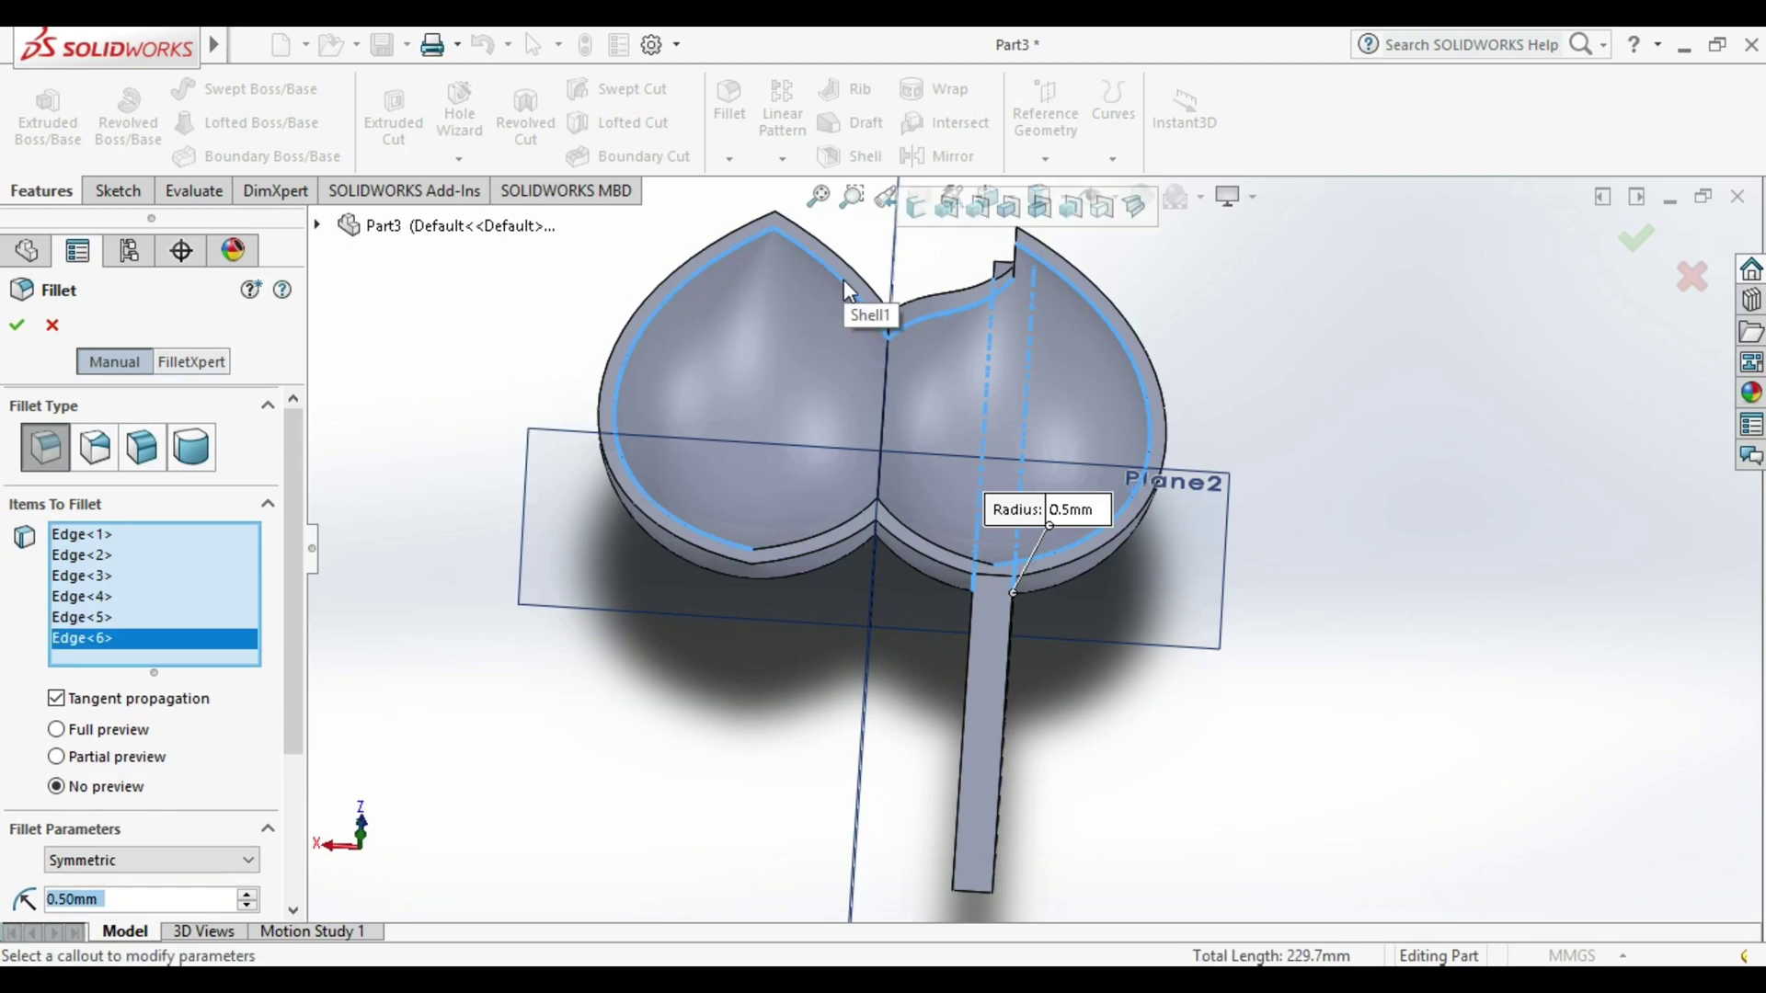
click(872, 525)
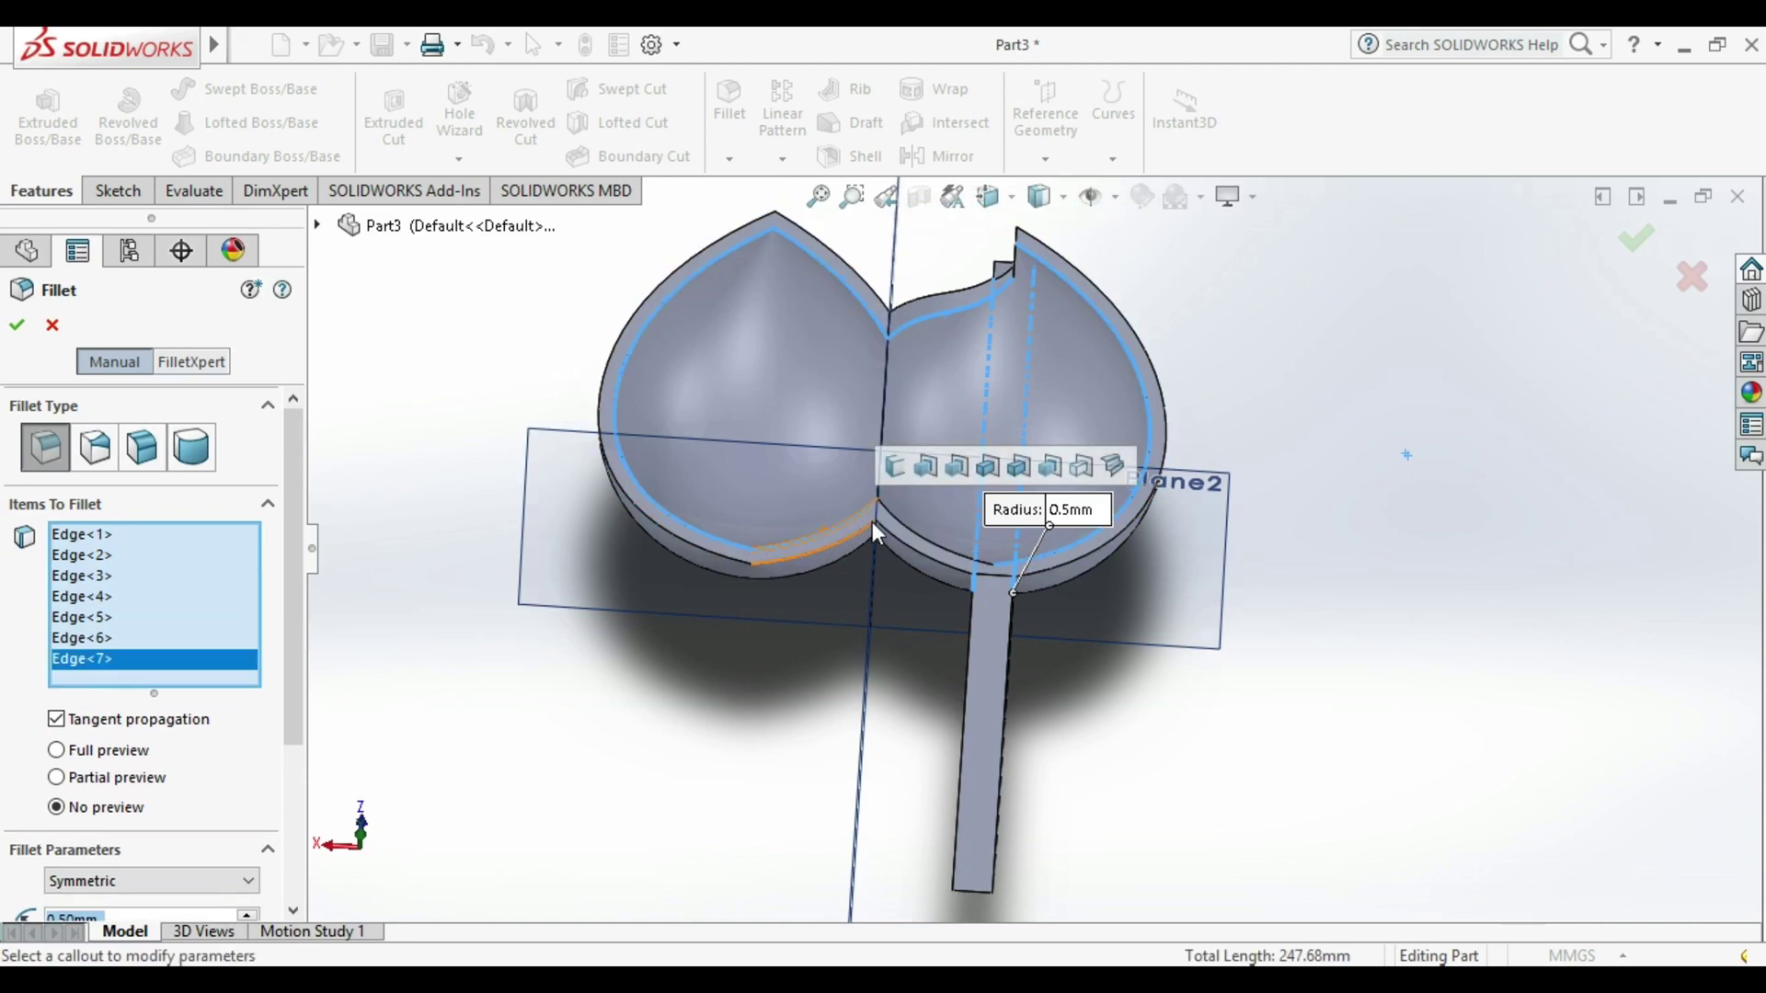
click(892, 515)
click(19, 322)
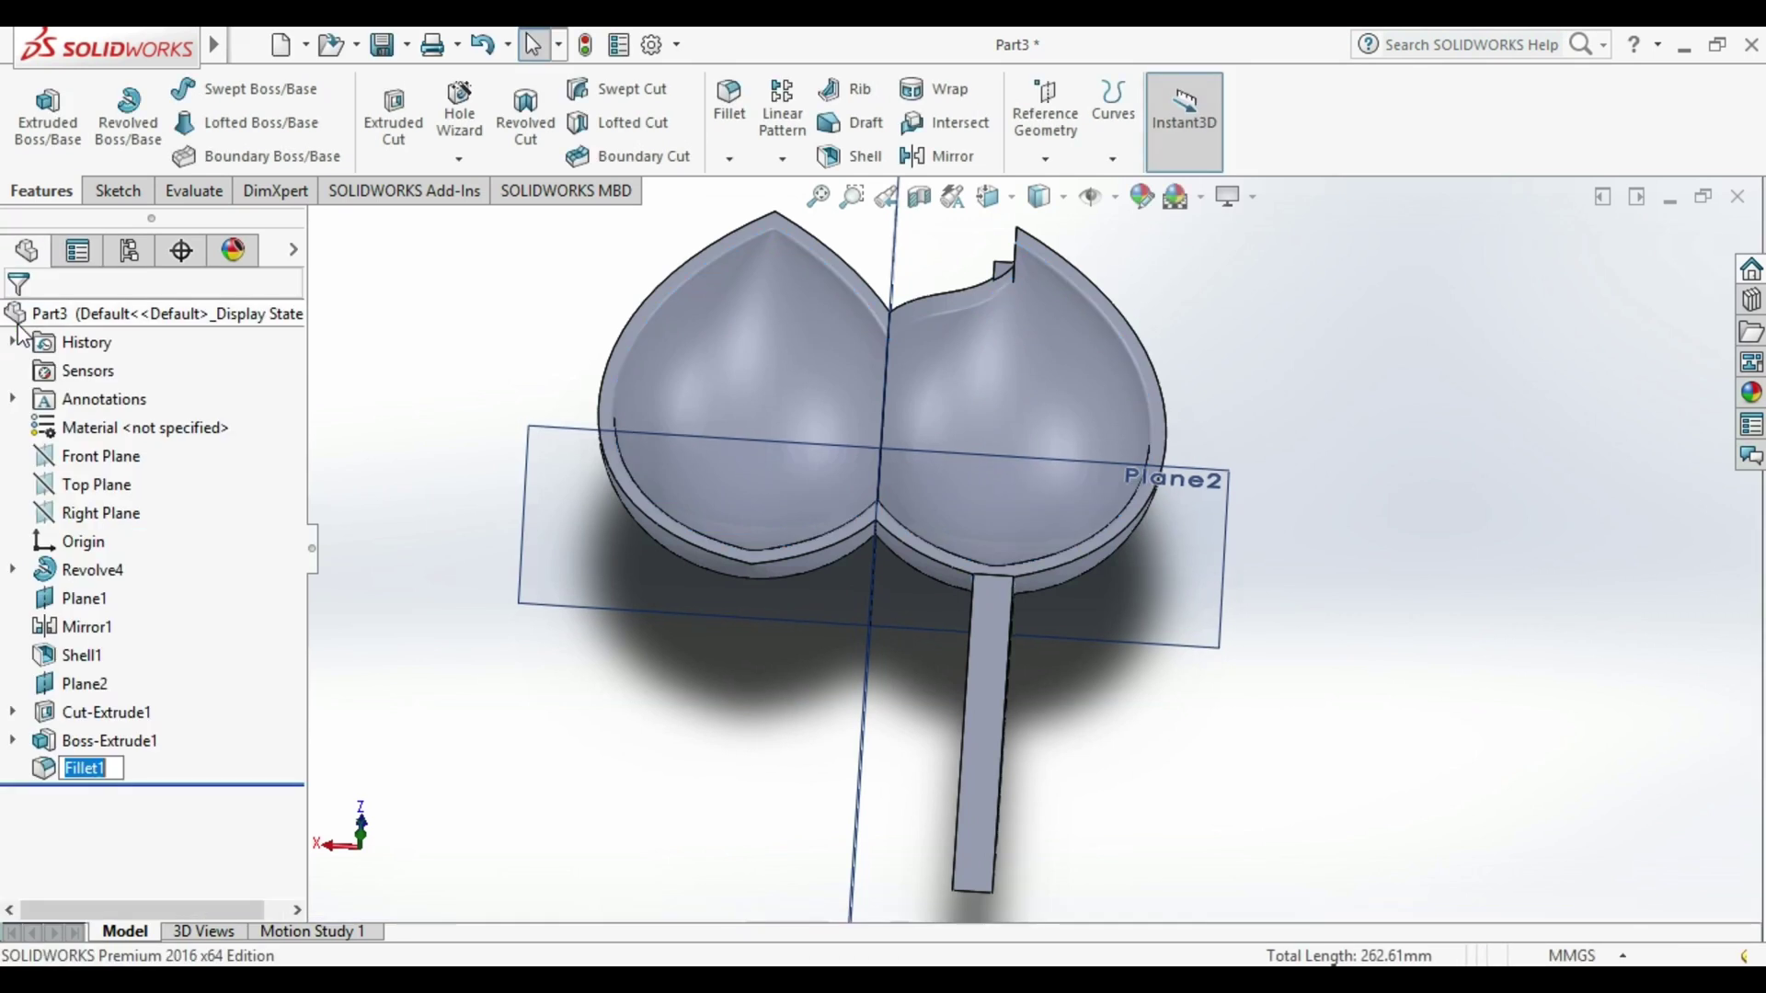
Mirror the extruded handle about Plane1 onto the other bowl.
mouse_move(622, 453)
middle_down()
mouse_move(591, 454)
mouse_move(685, 357)
mouse_move(670, 315)
mouse_move(689, 197)
mouse_move(632, 451)
middle_up()
scroll(632, 451, down, 3)
middle_drag(676, 582, 852, 294)
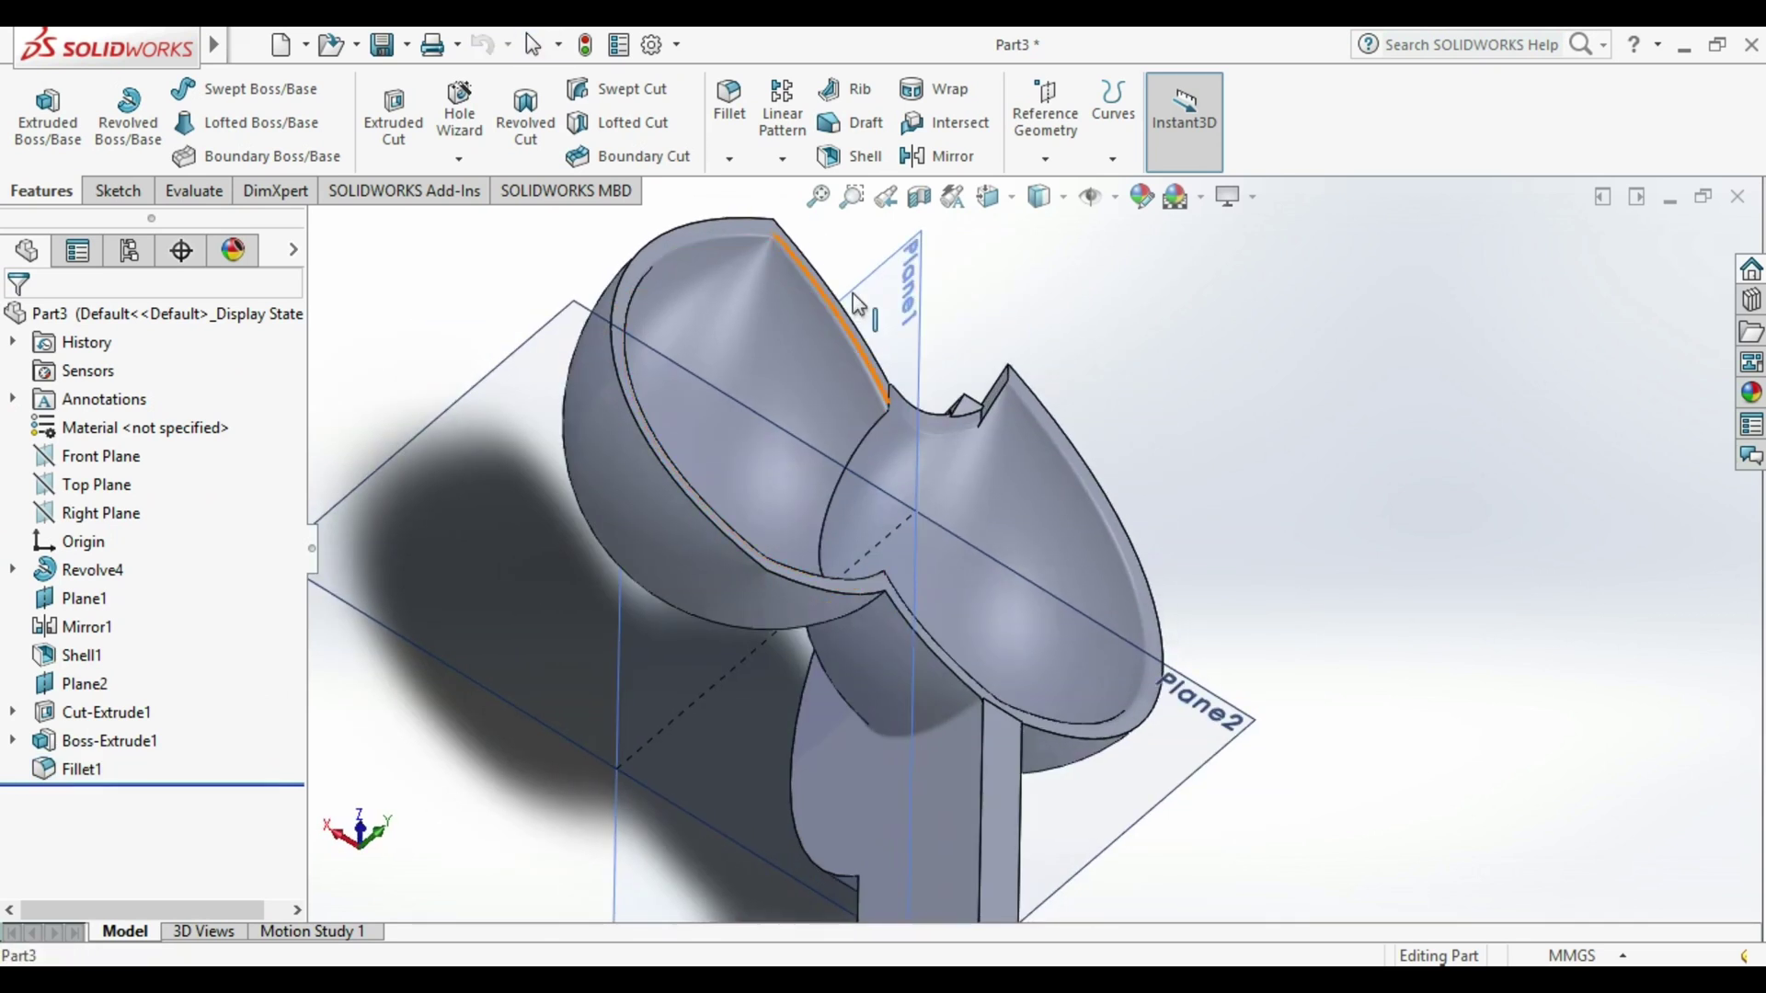
click(957, 158)
scroll(937, 588, up, 3)
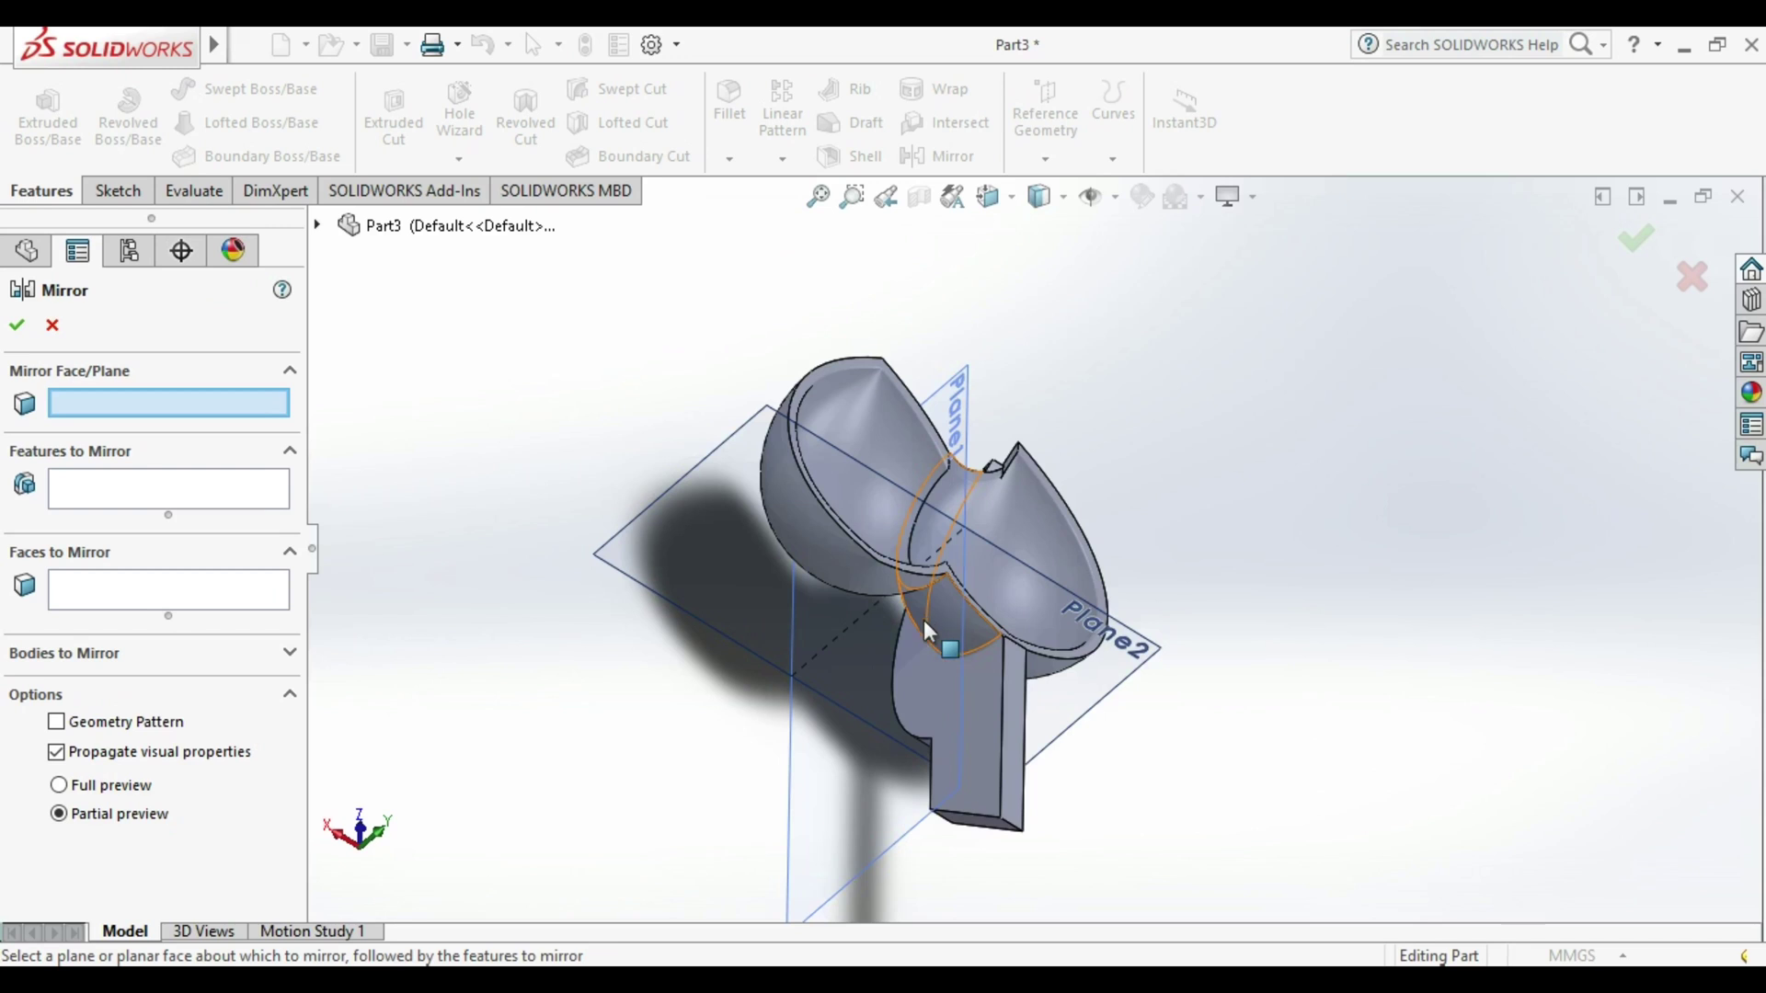
click(943, 410)
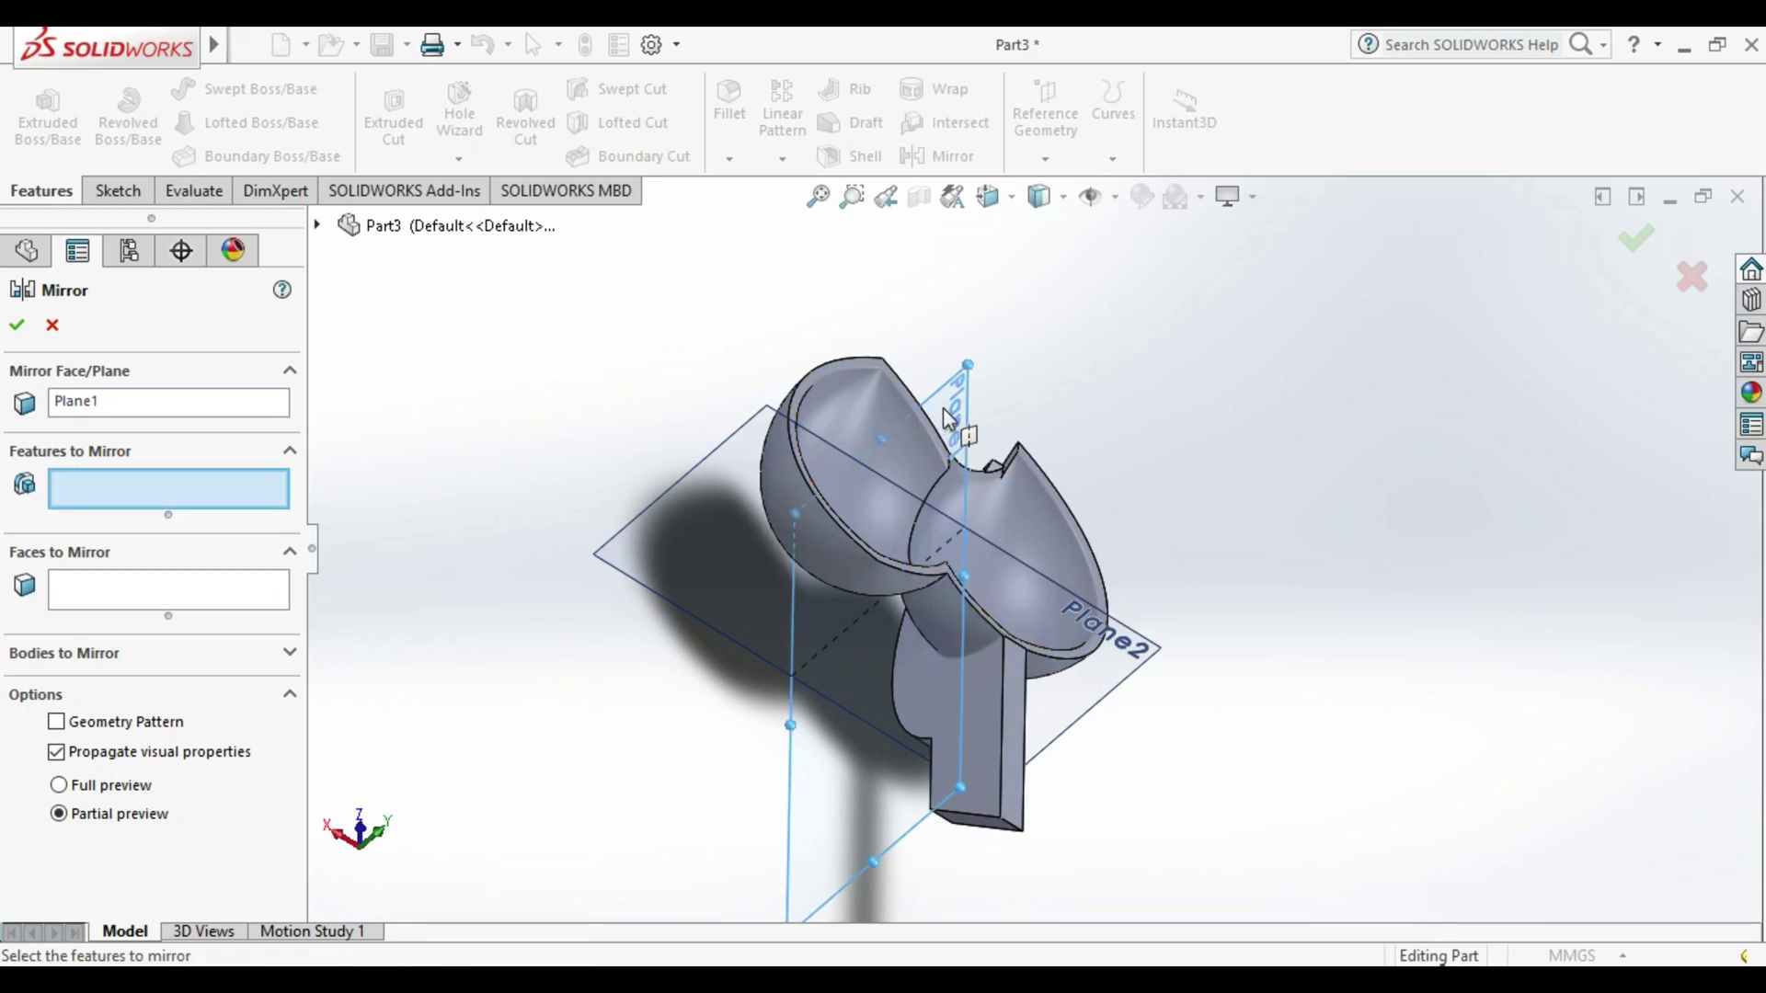
click(992, 693)
middle_drag(1015, 666, 323, 361)
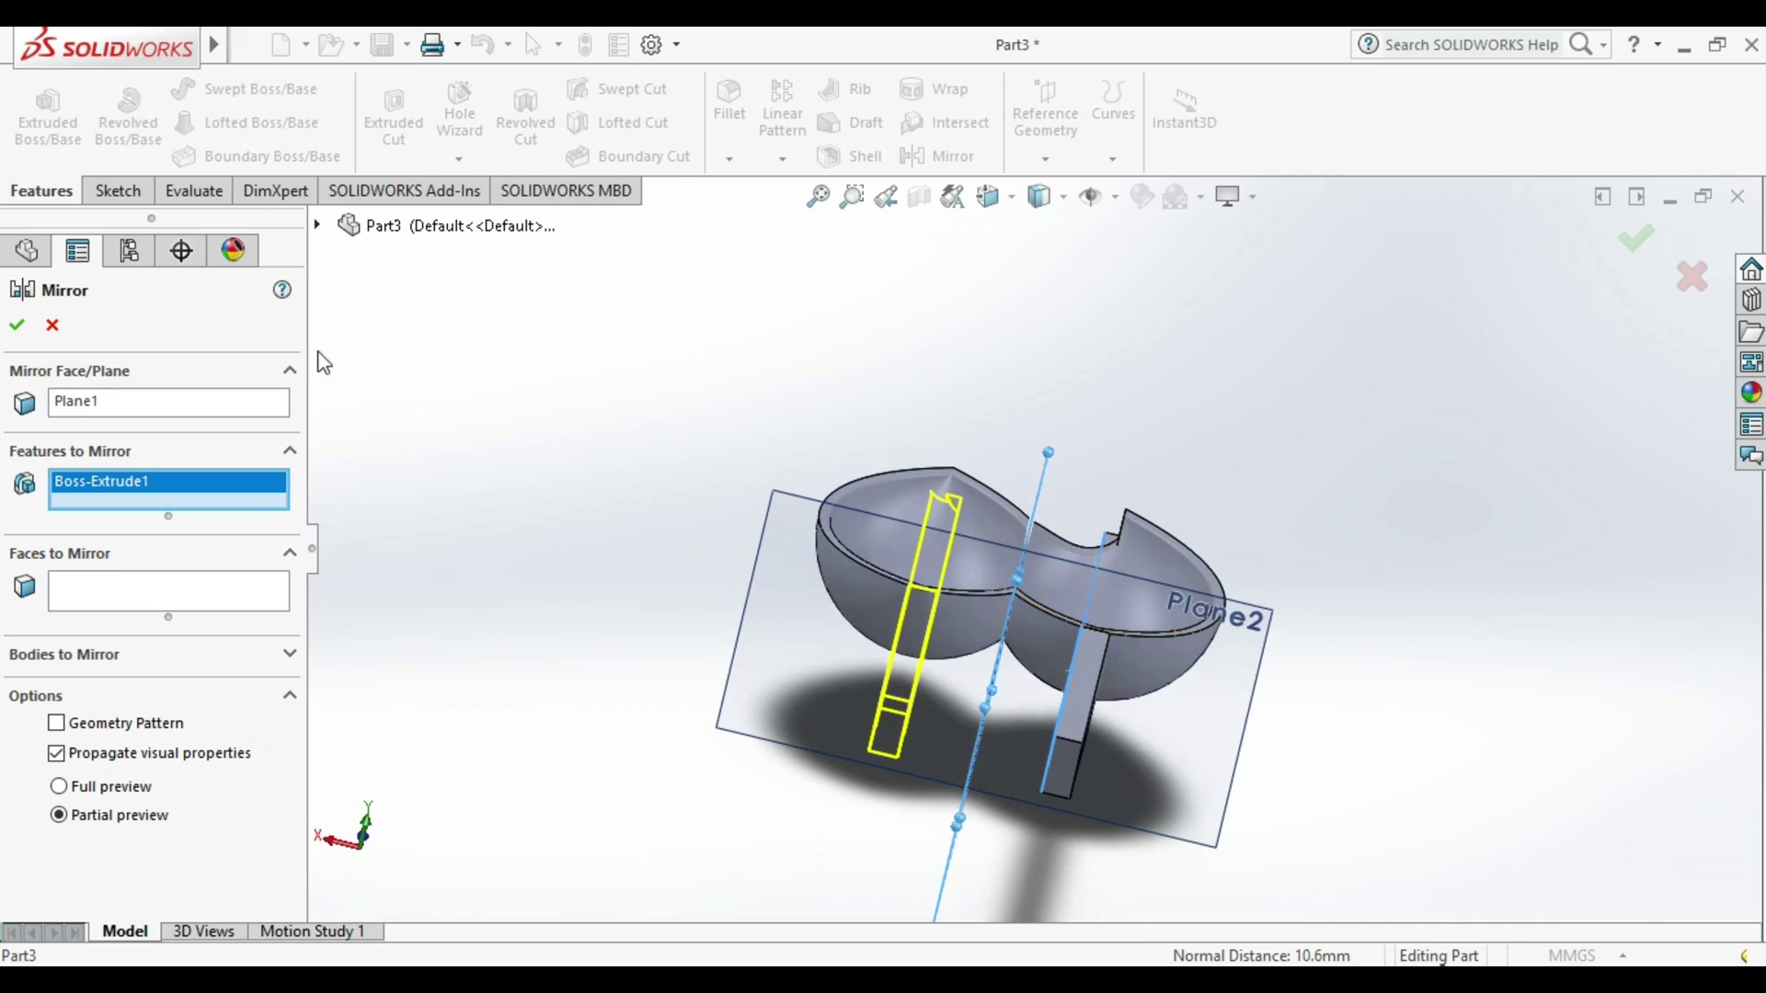
click(19, 326)
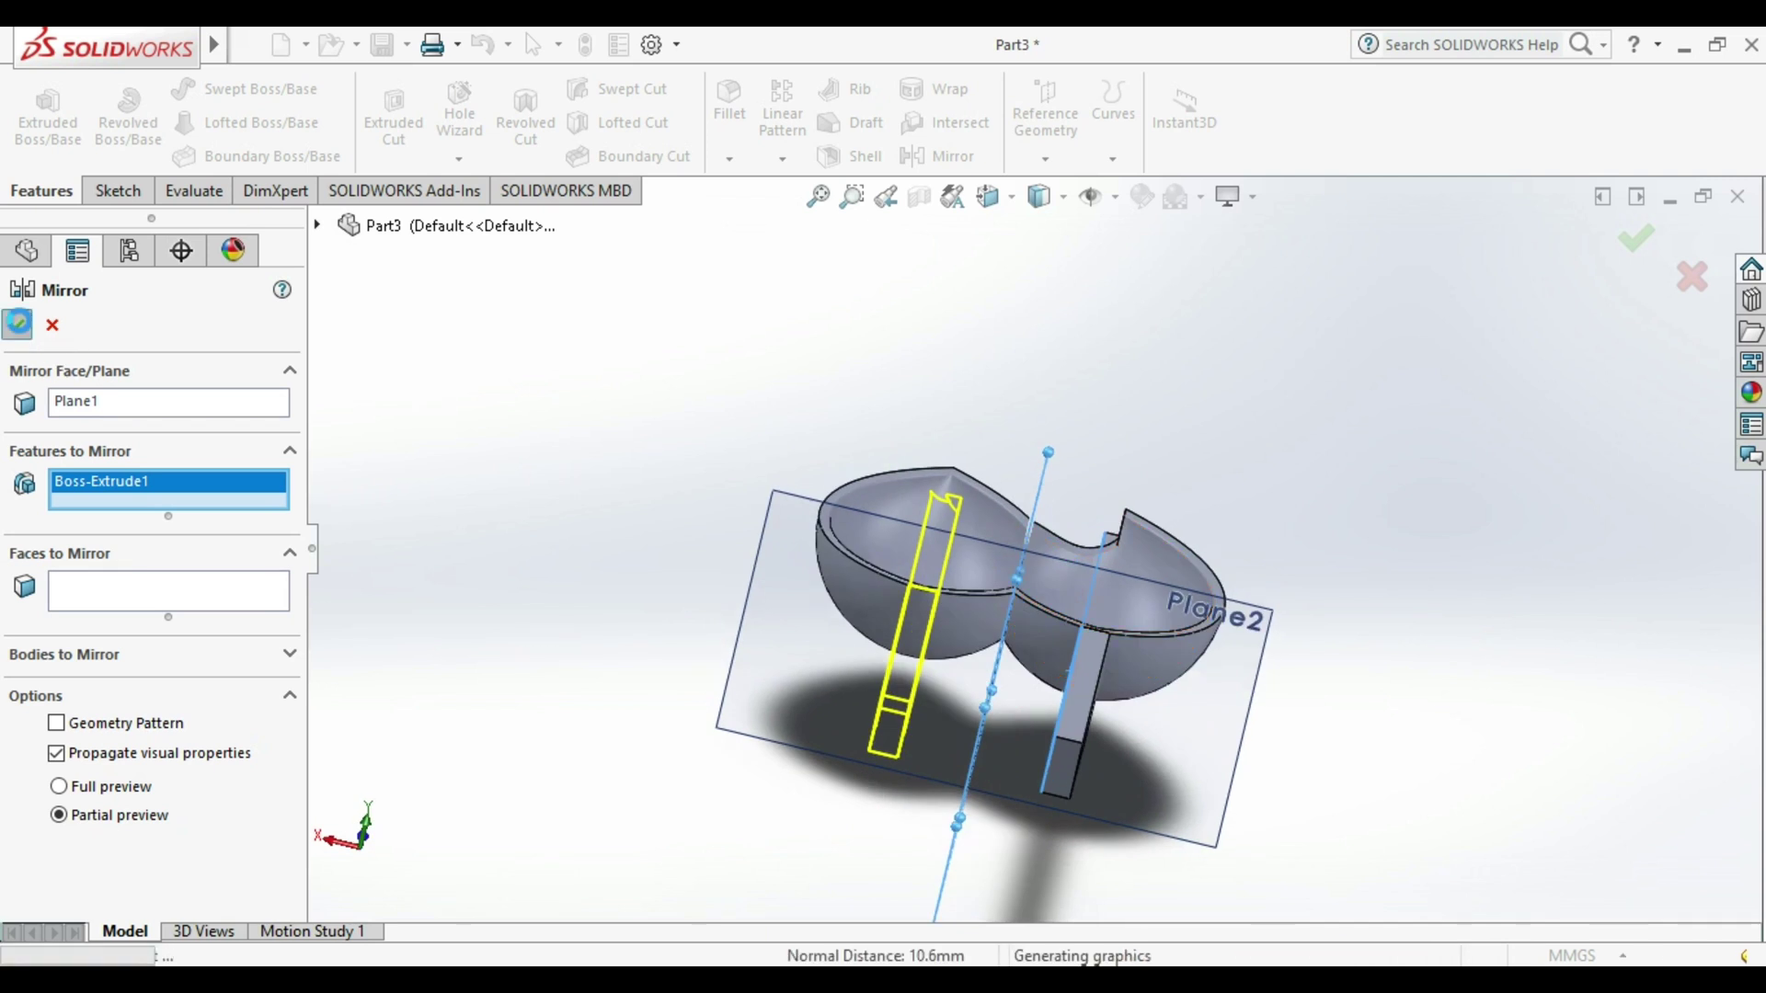
Open a new sketch on Plane1 and set the view to Left.
scroll(894, 639, up, 3)
middle_drag(894, 638, 1041, 655)
scroll(1045, 650, down, 2)
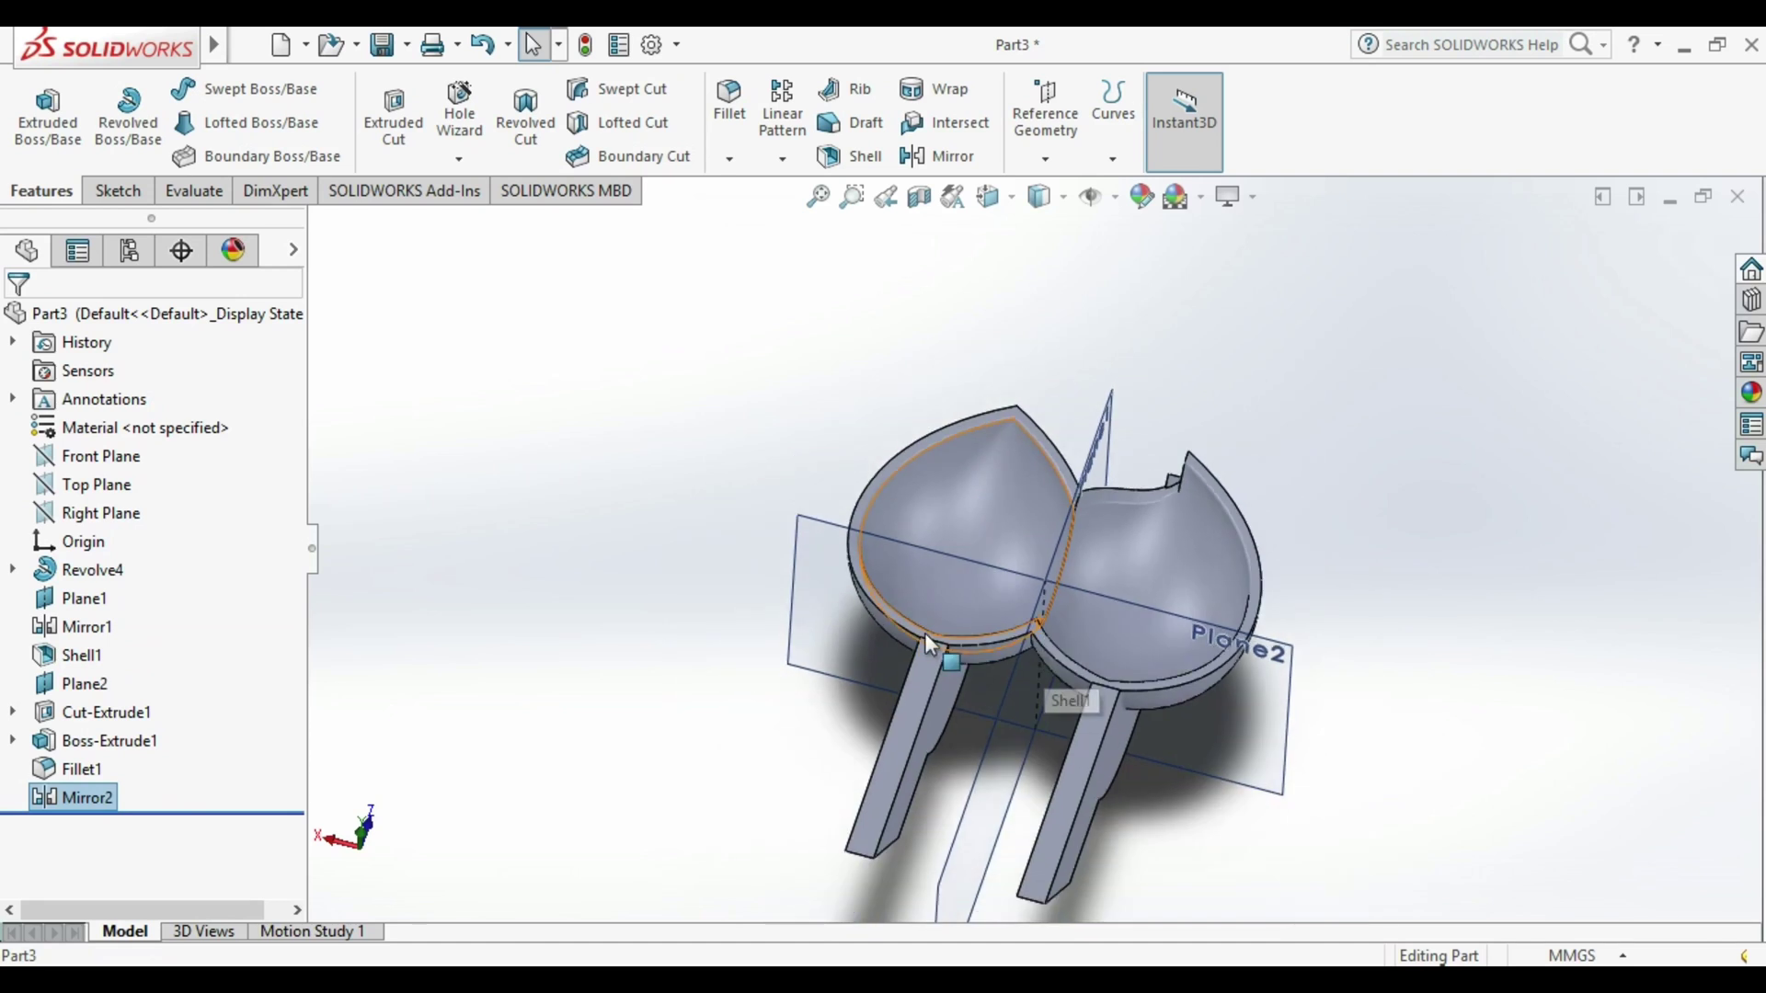
click(1034, 552)
click(999, 543)
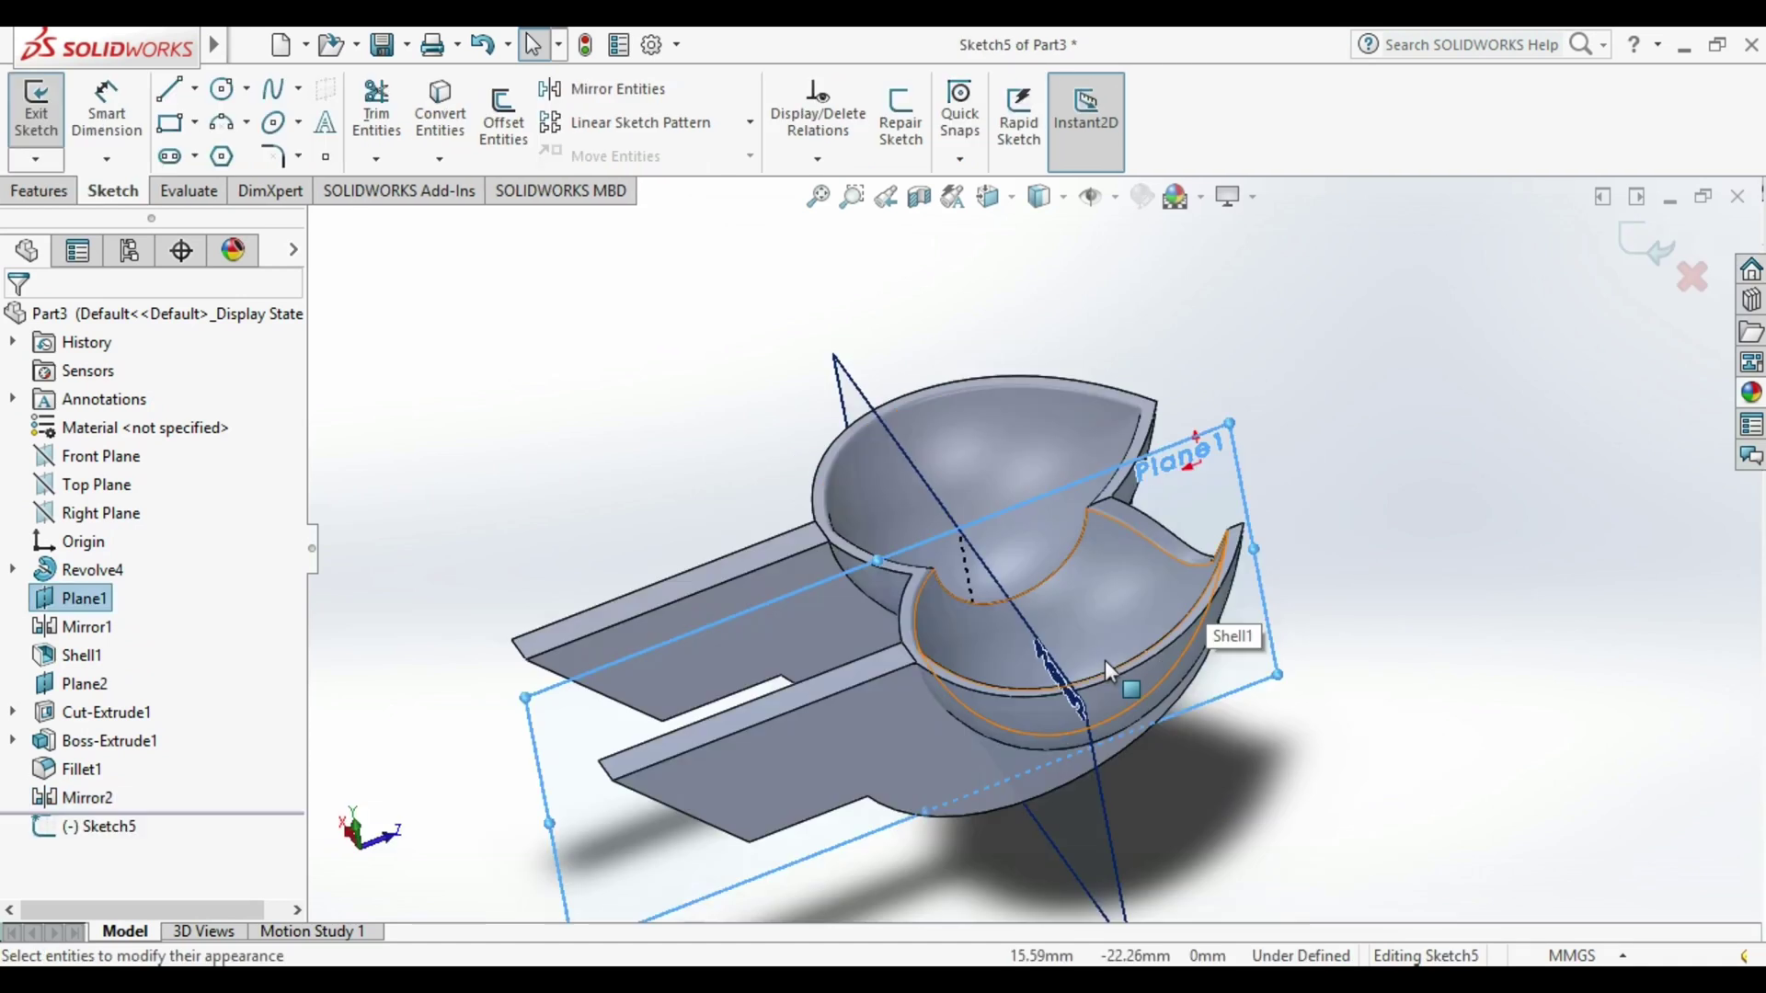
click(1003, 206)
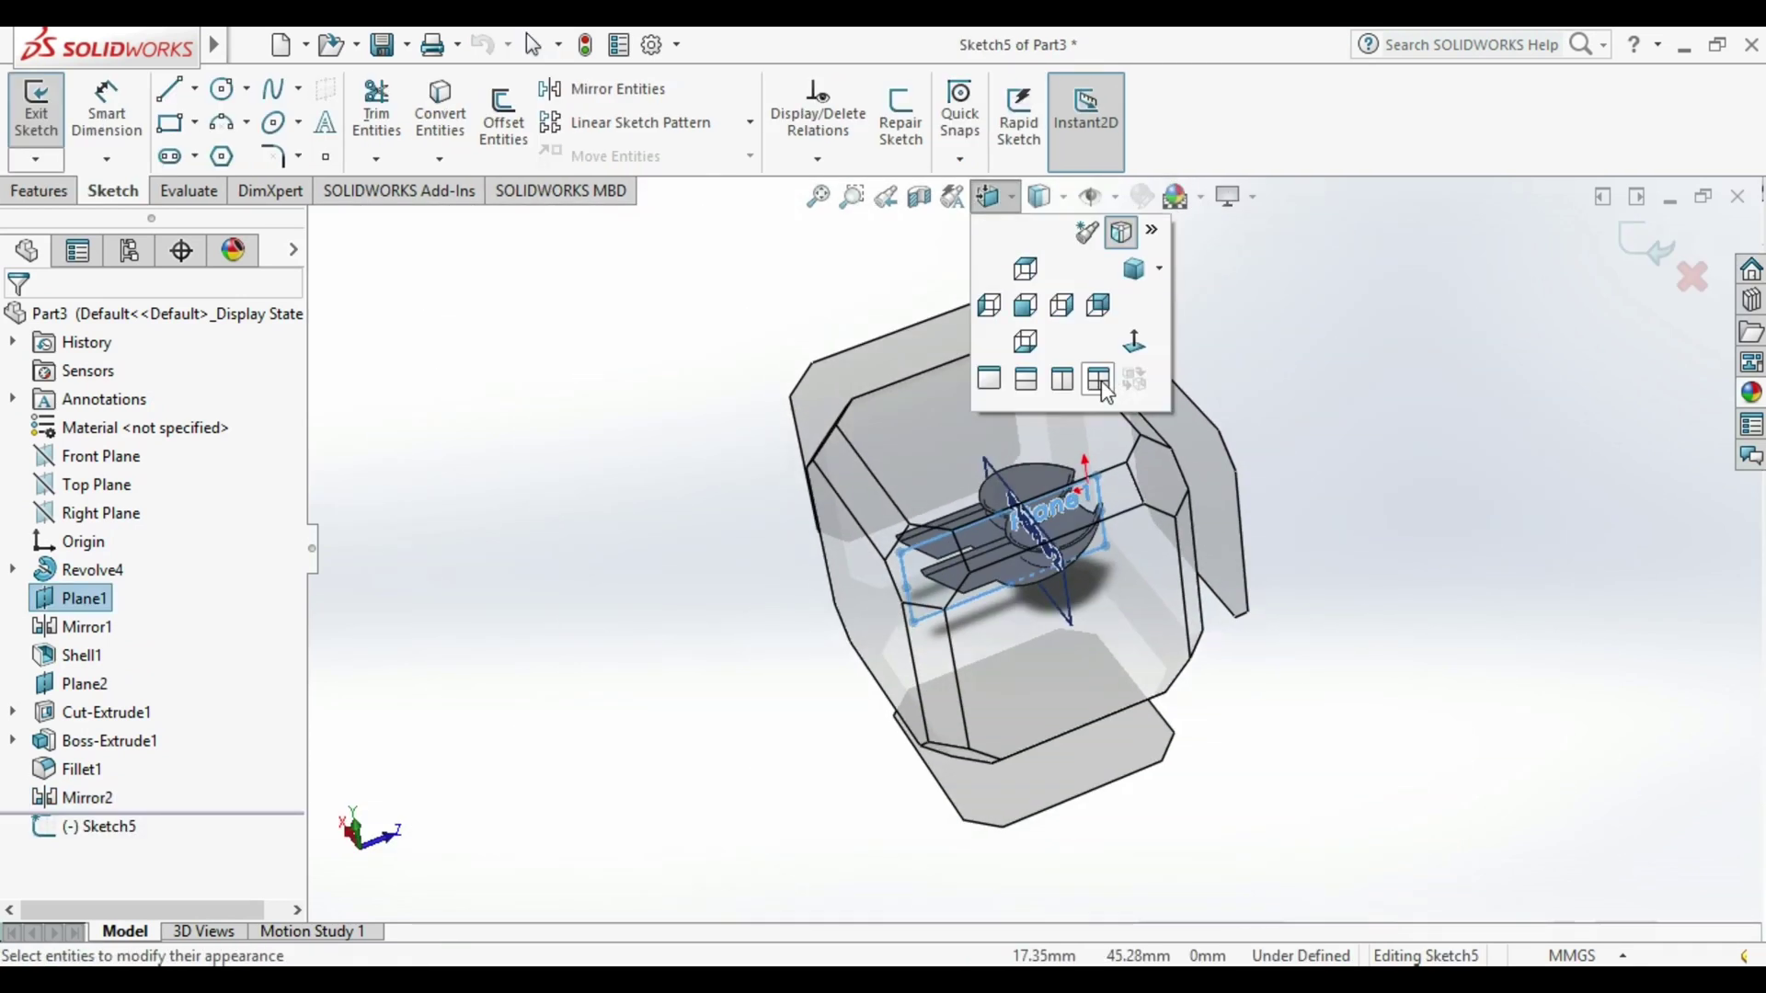
click(988, 308)
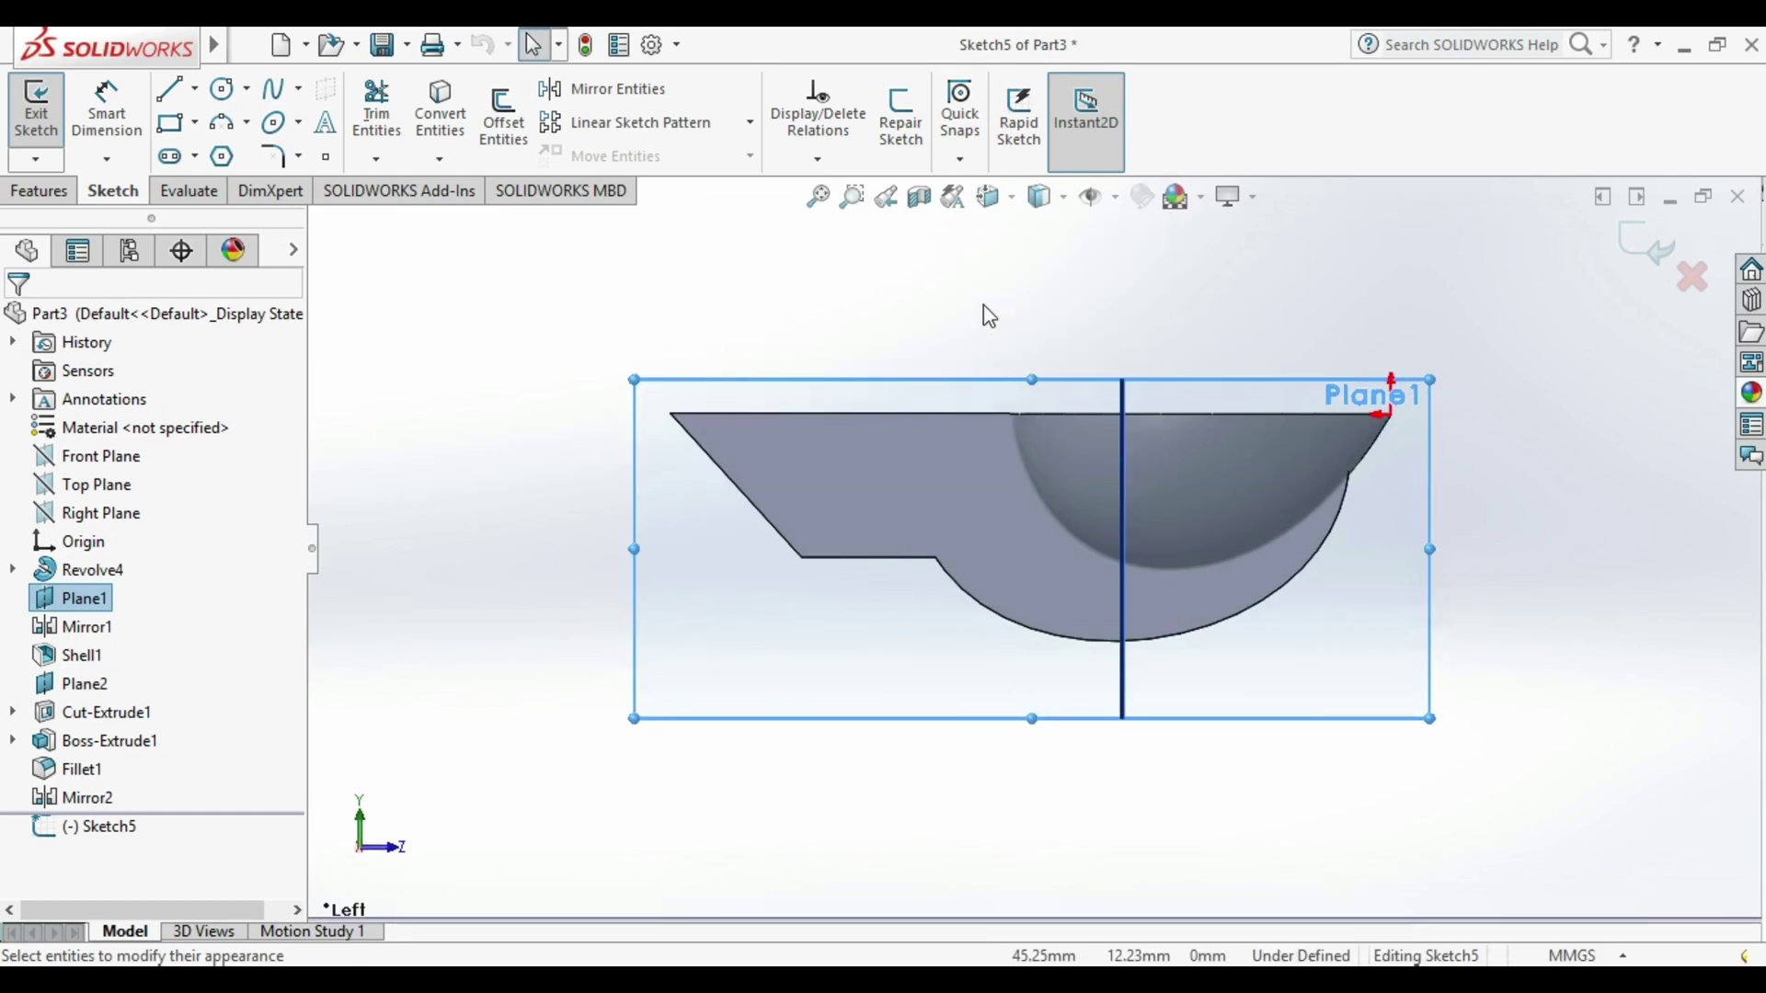
Draw a circle centred beyond the handle's outer end, level with its upper edge, and set its diameter to 120 mm.
click(221, 90)
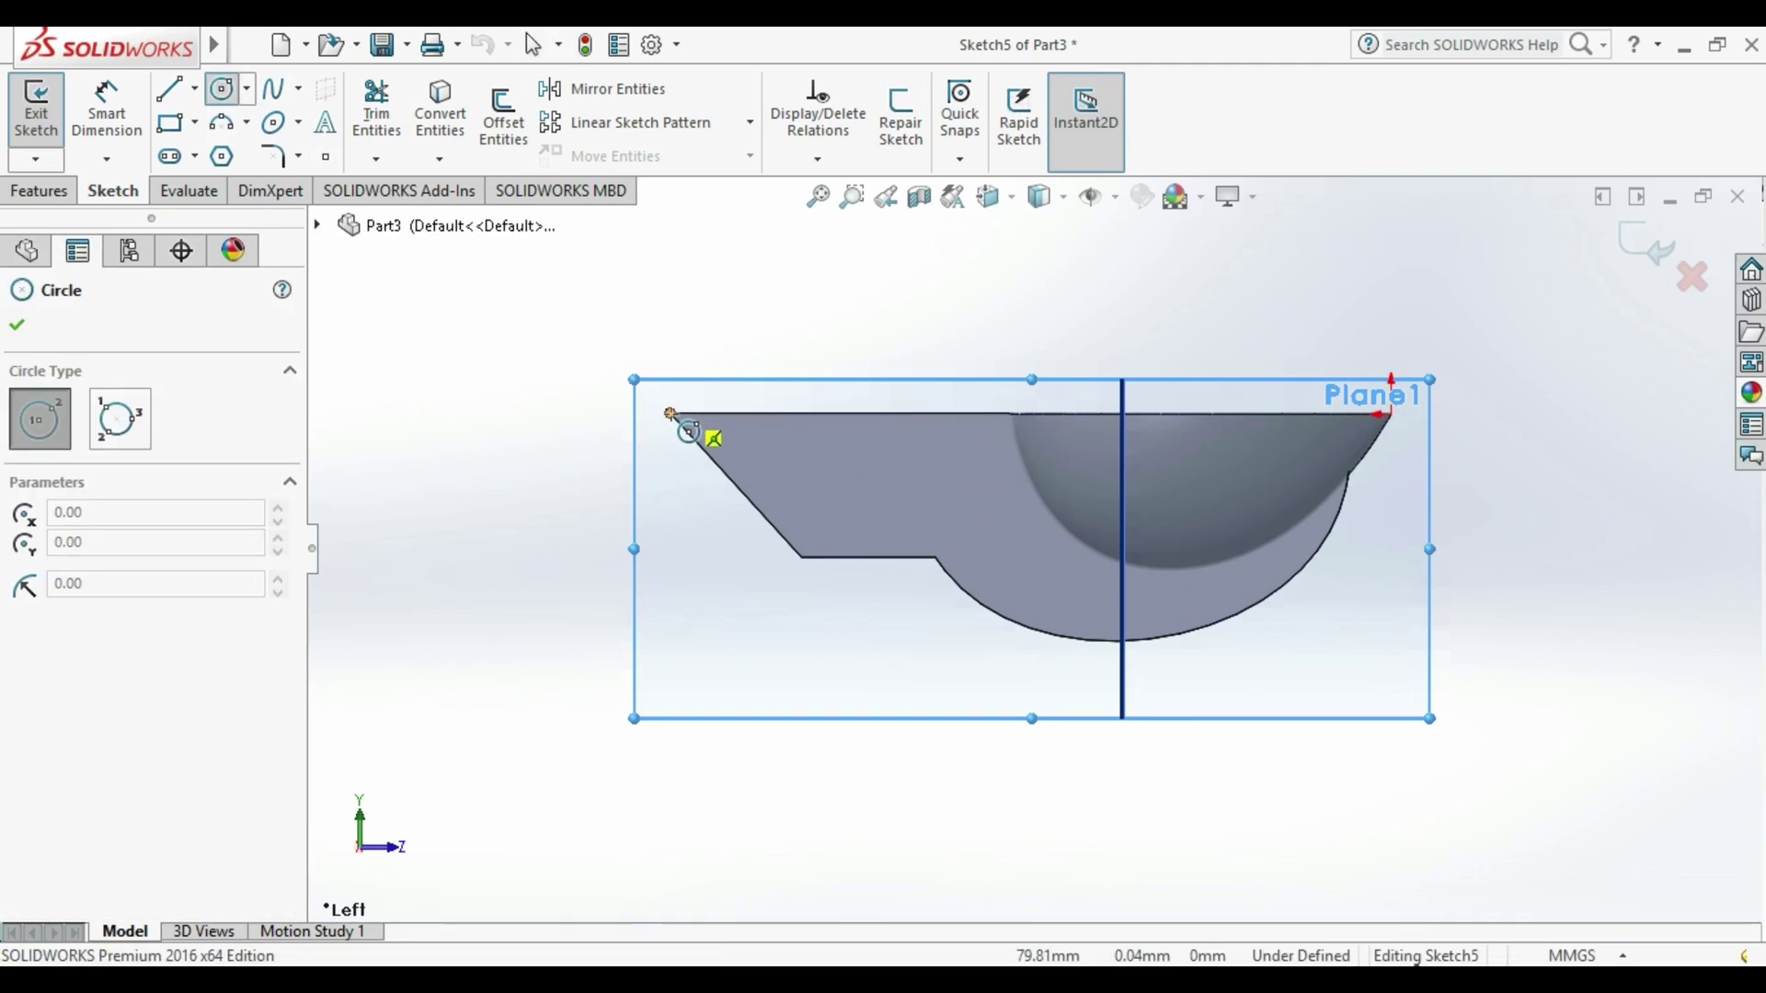
click(509, 410)
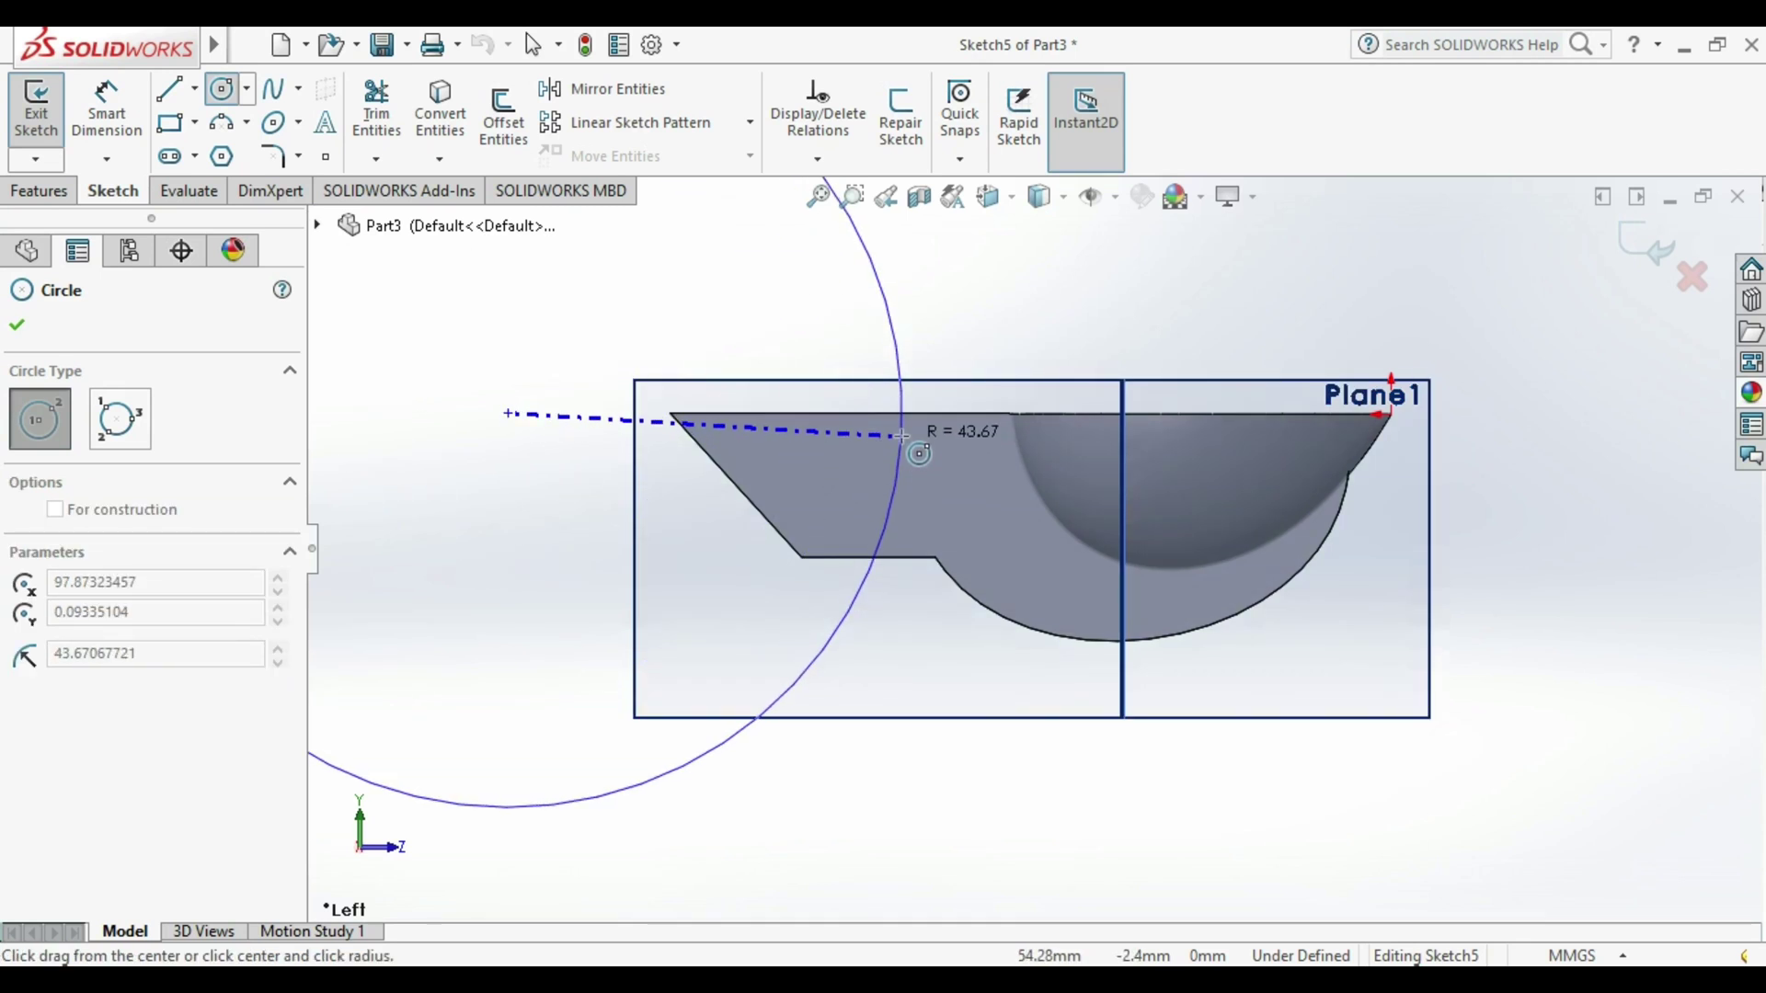
click(901, 424)
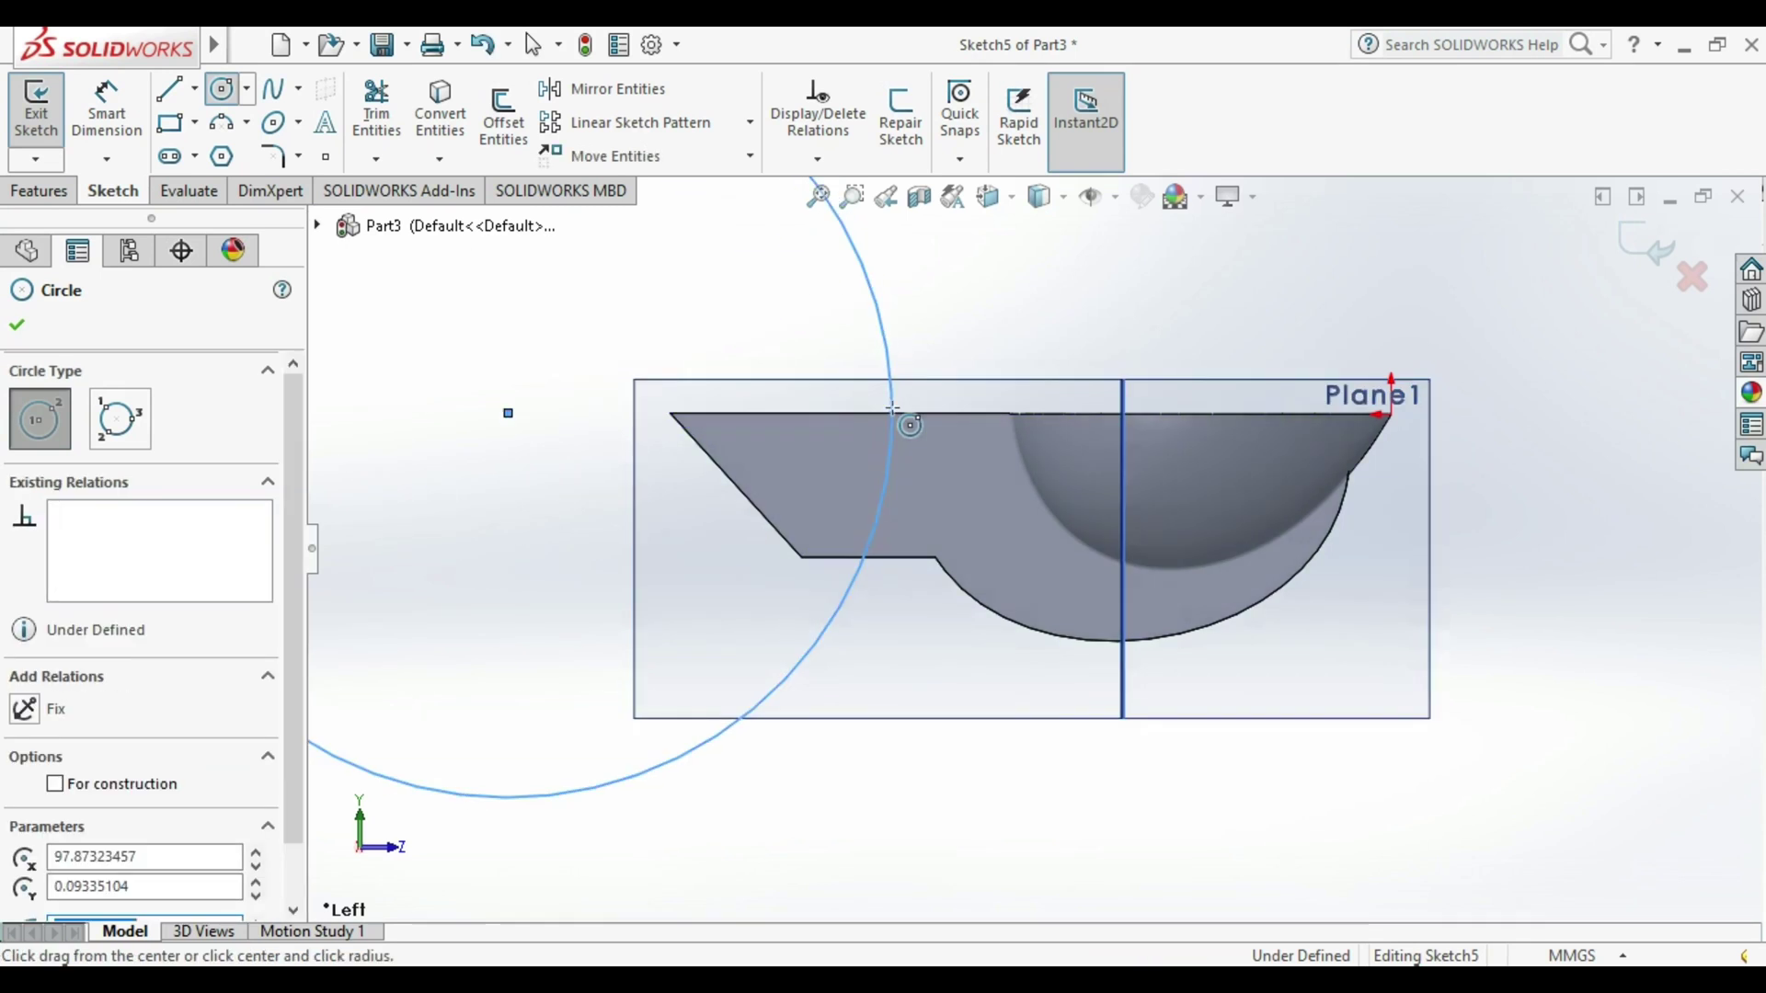
scroll(898, 428, up, 3)
click(106, 106)
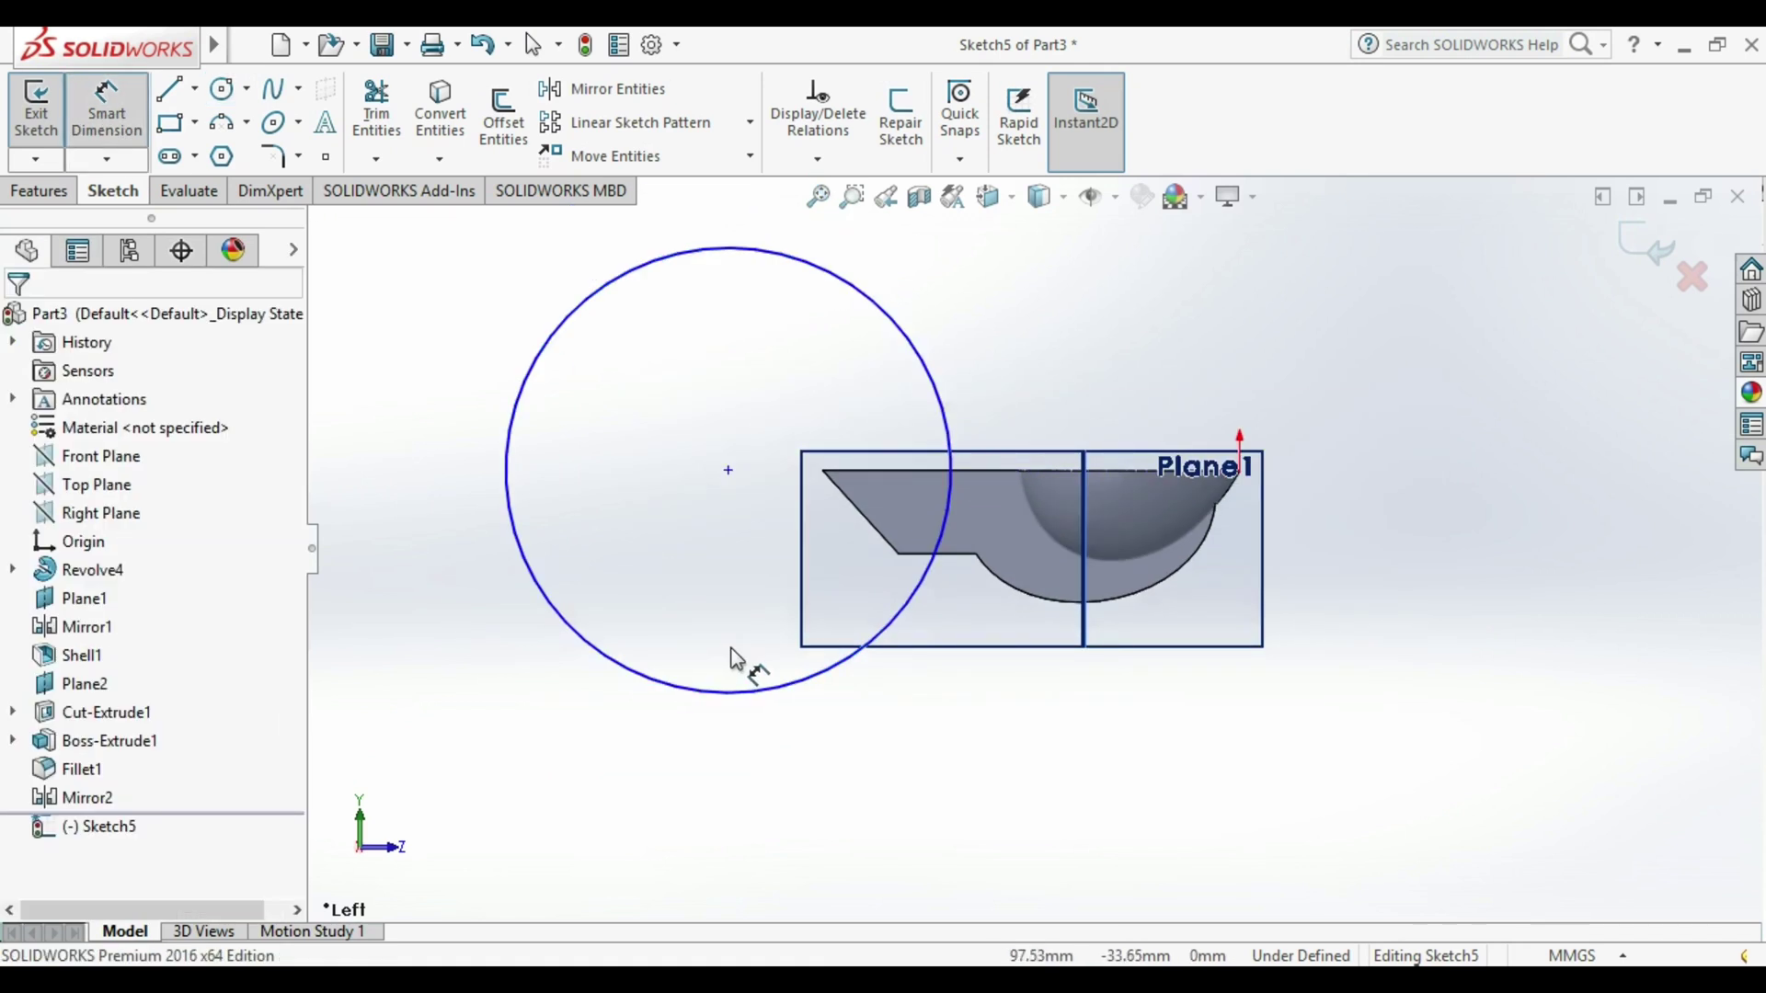
click(753, 692)
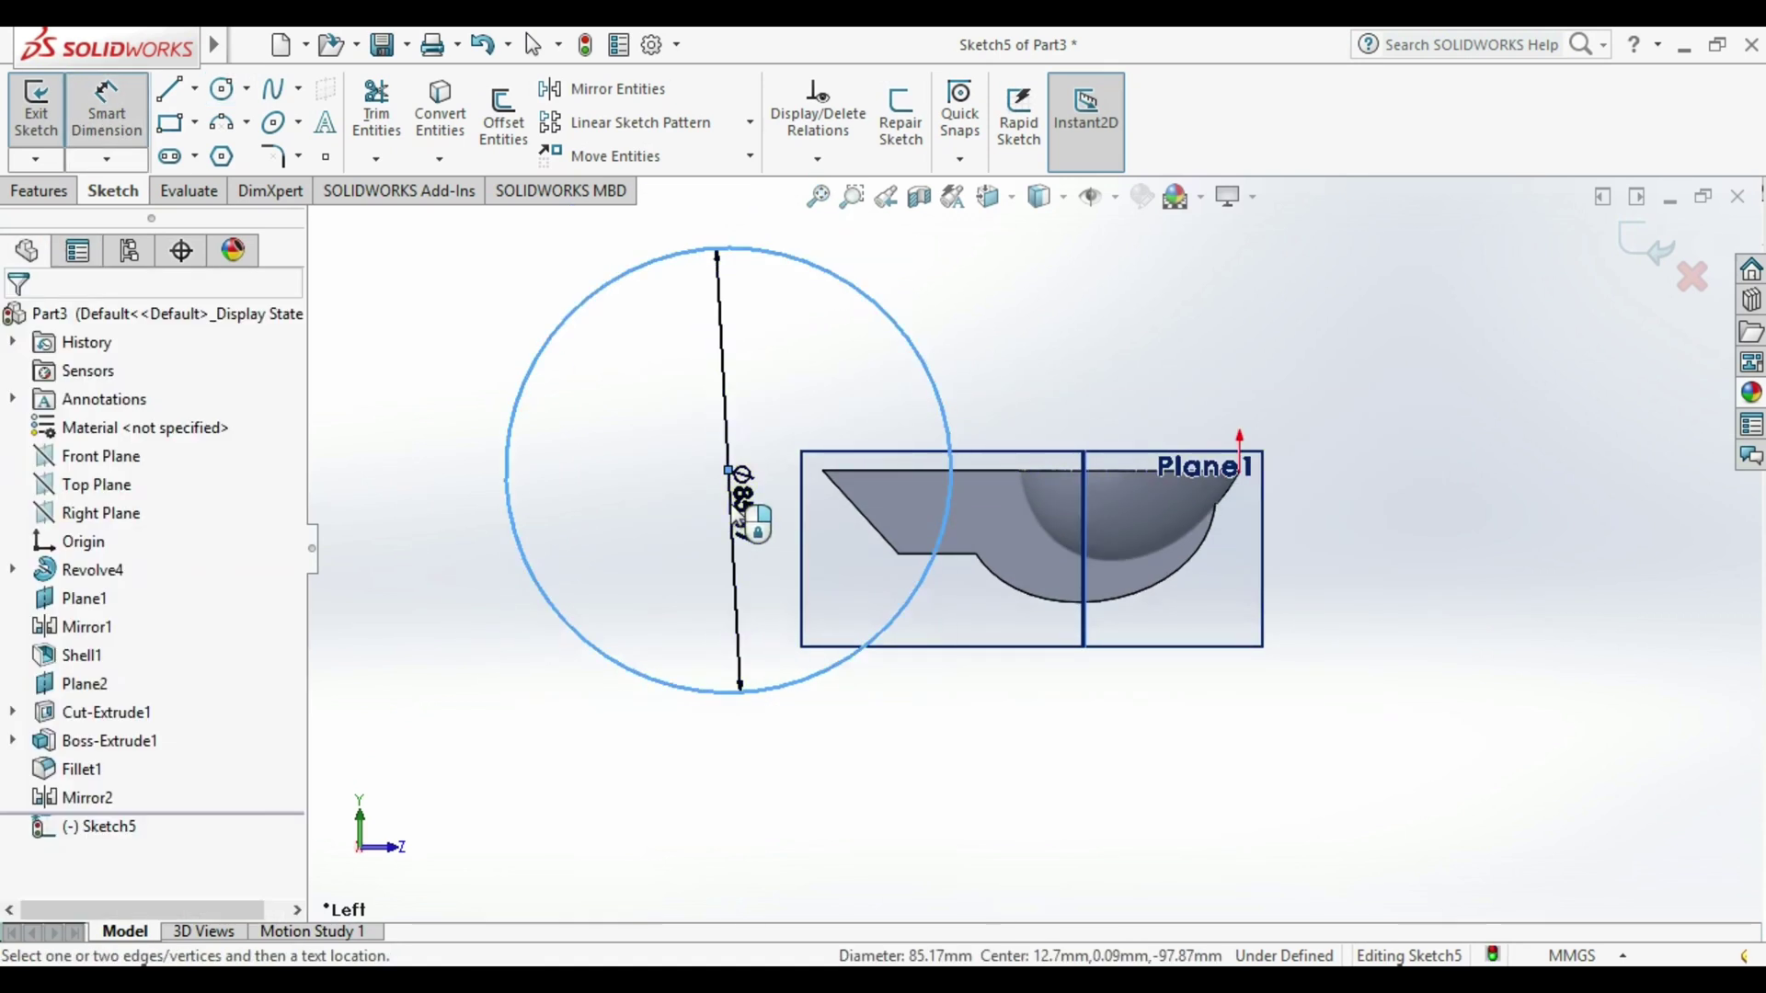
click(733, 499)
text(120)
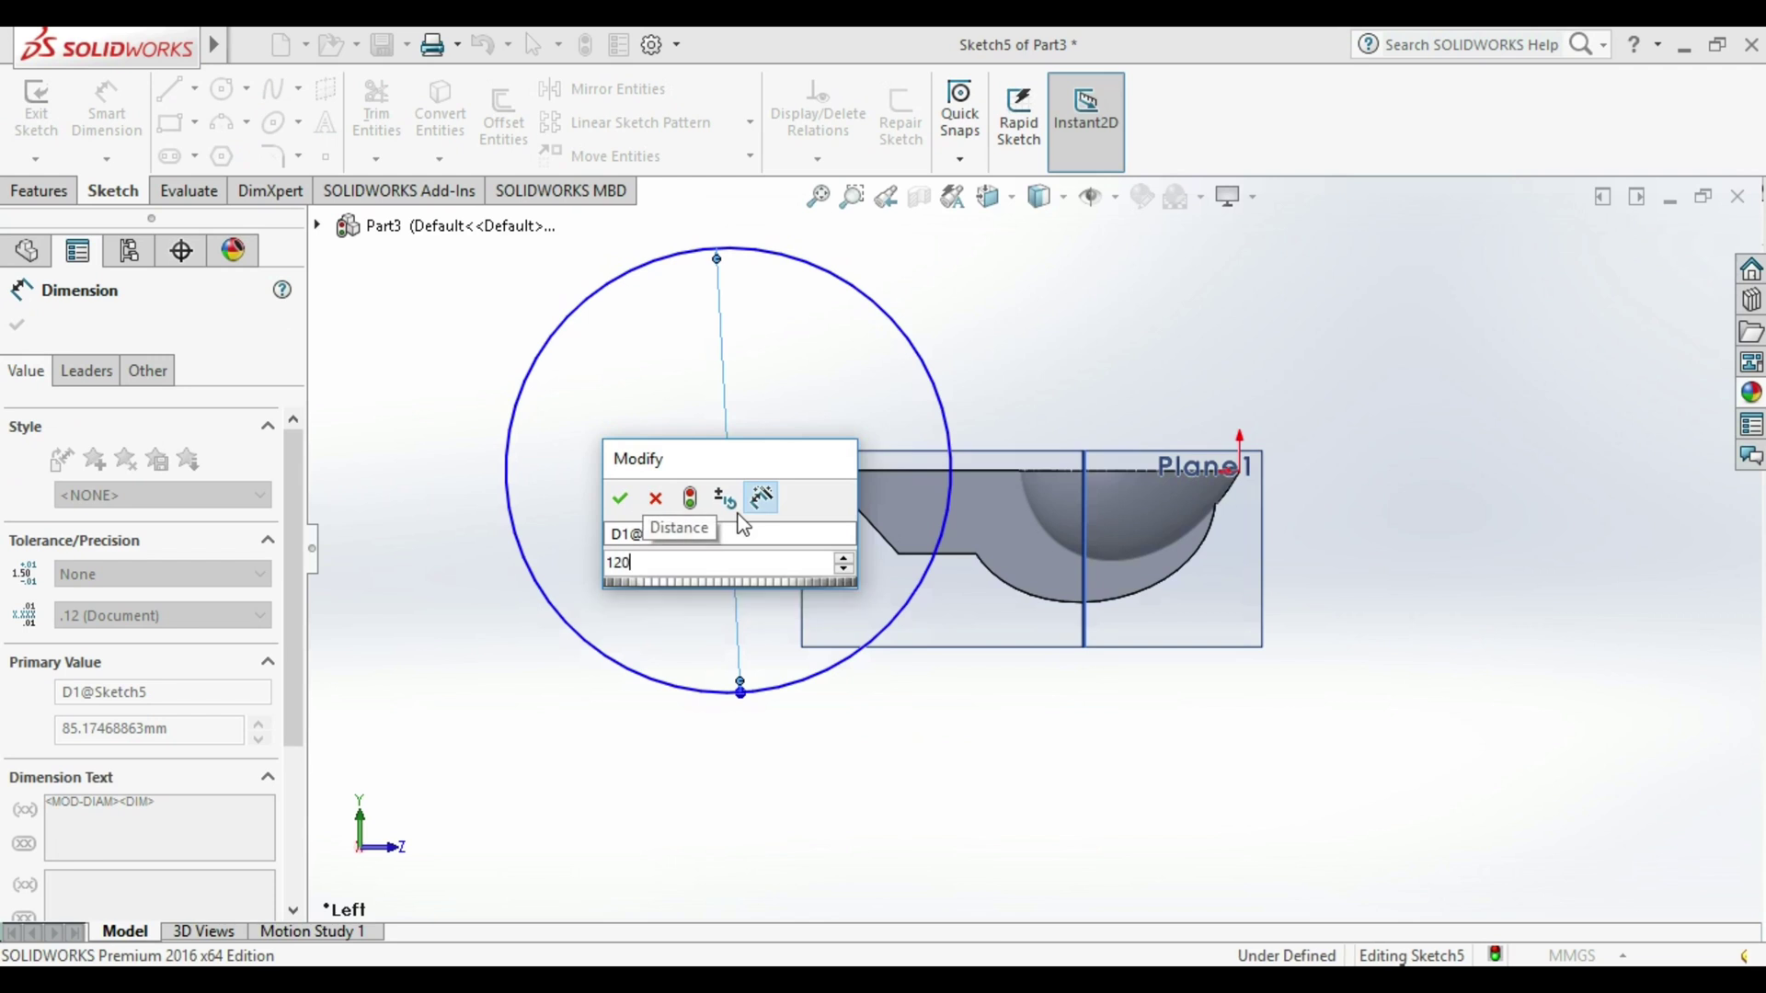
key(Return)
Dimension the horizontal distance from the circle's centre to the point where the handle's upper edge meets the bowl as 63 mm.
scroll(1032, 458, down, 5)
scroll(980, 492, up, 1)
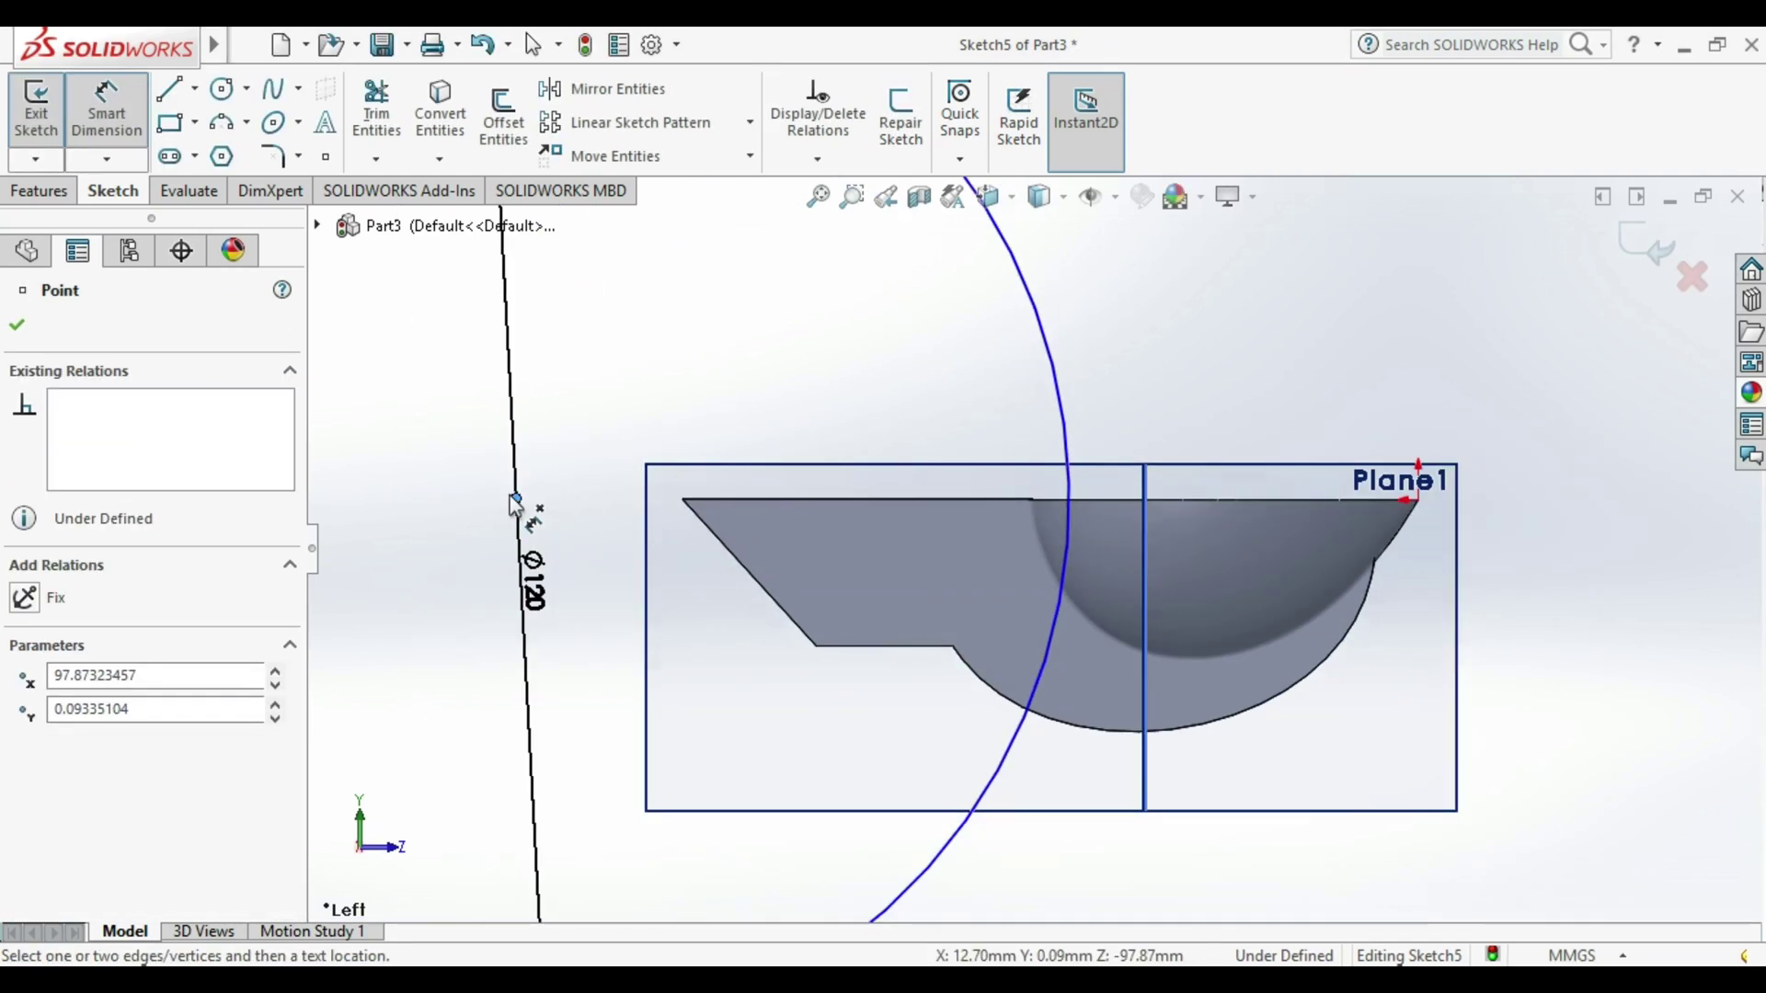
click(1029, 499)
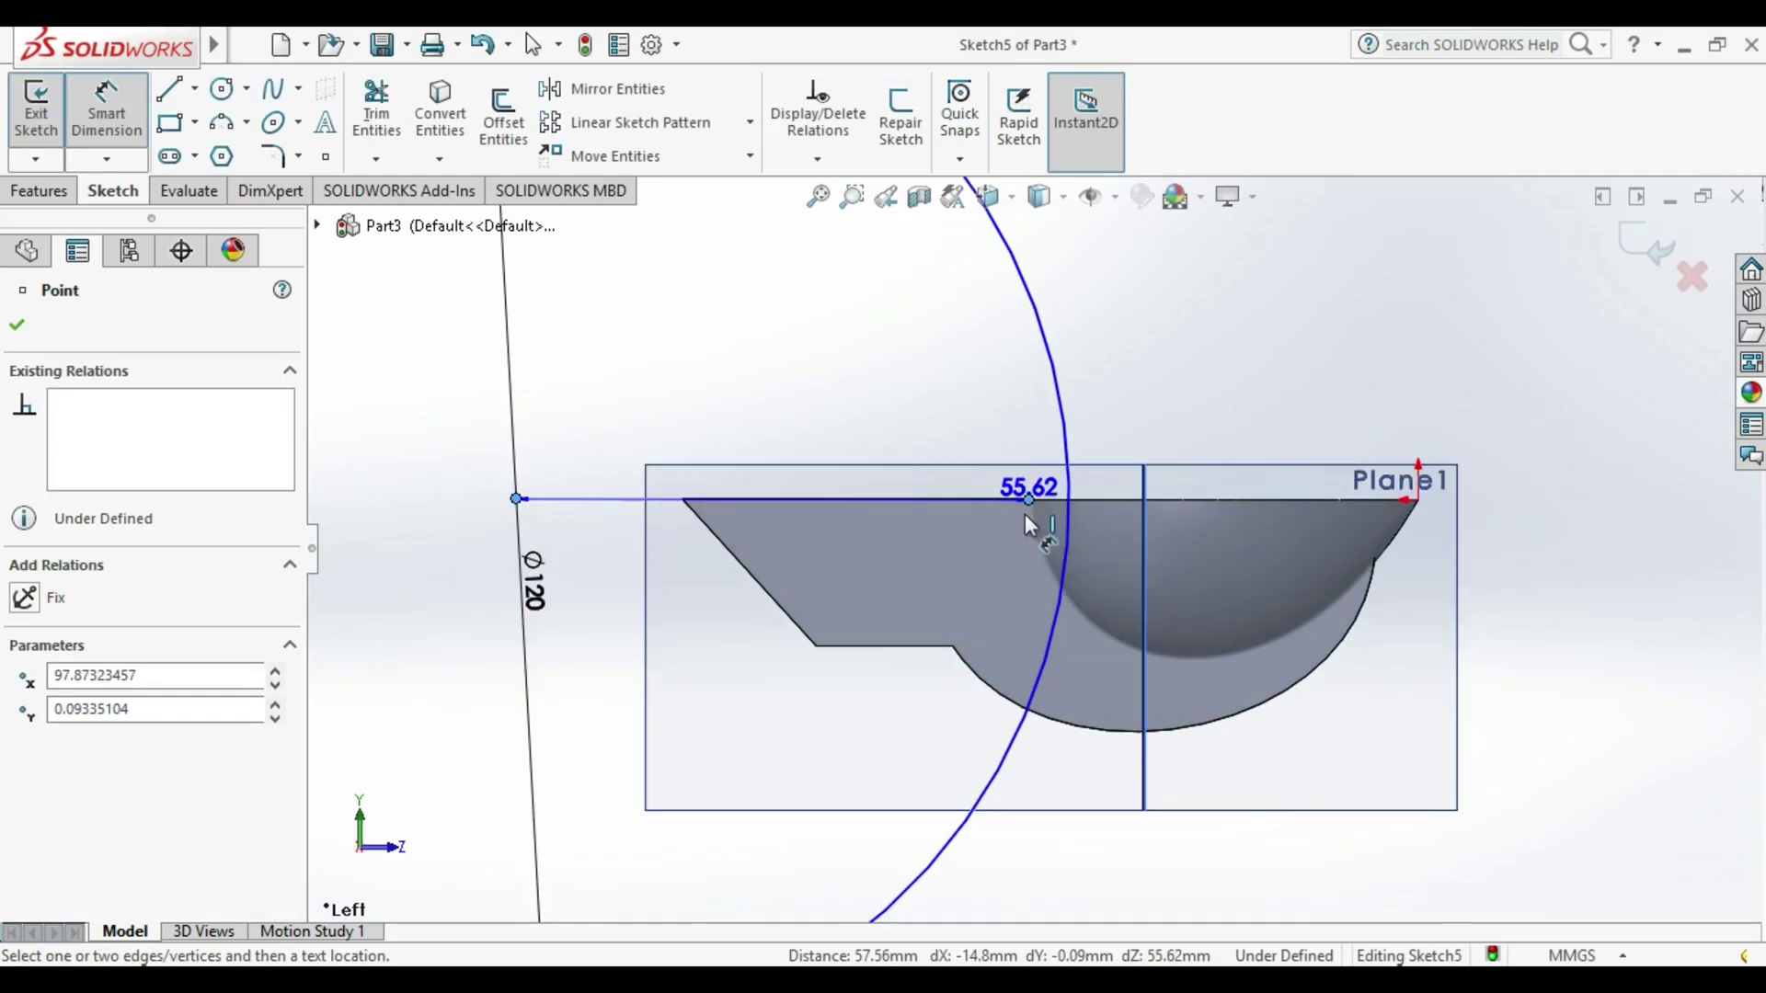
click(1016, 697)
text(60)
key(Return)
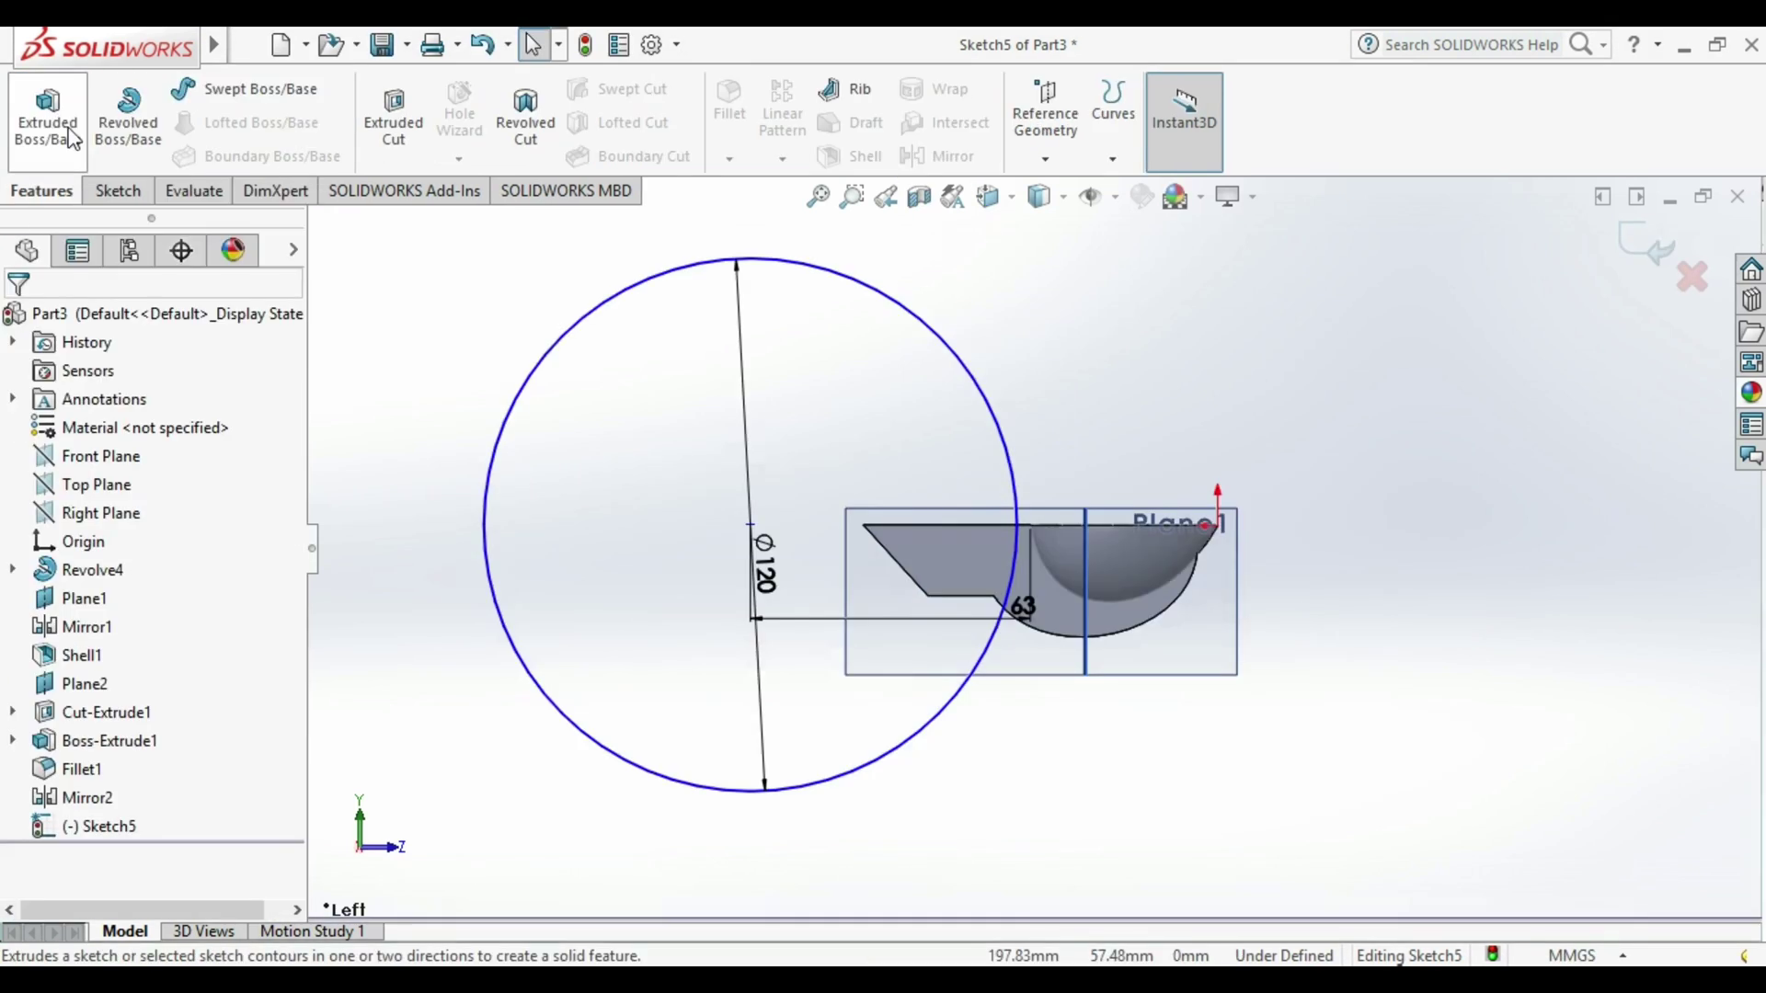
Extrude the circle as a Mid Plane boss 30.43 mm thick, merged with the body.
click(48, 111)
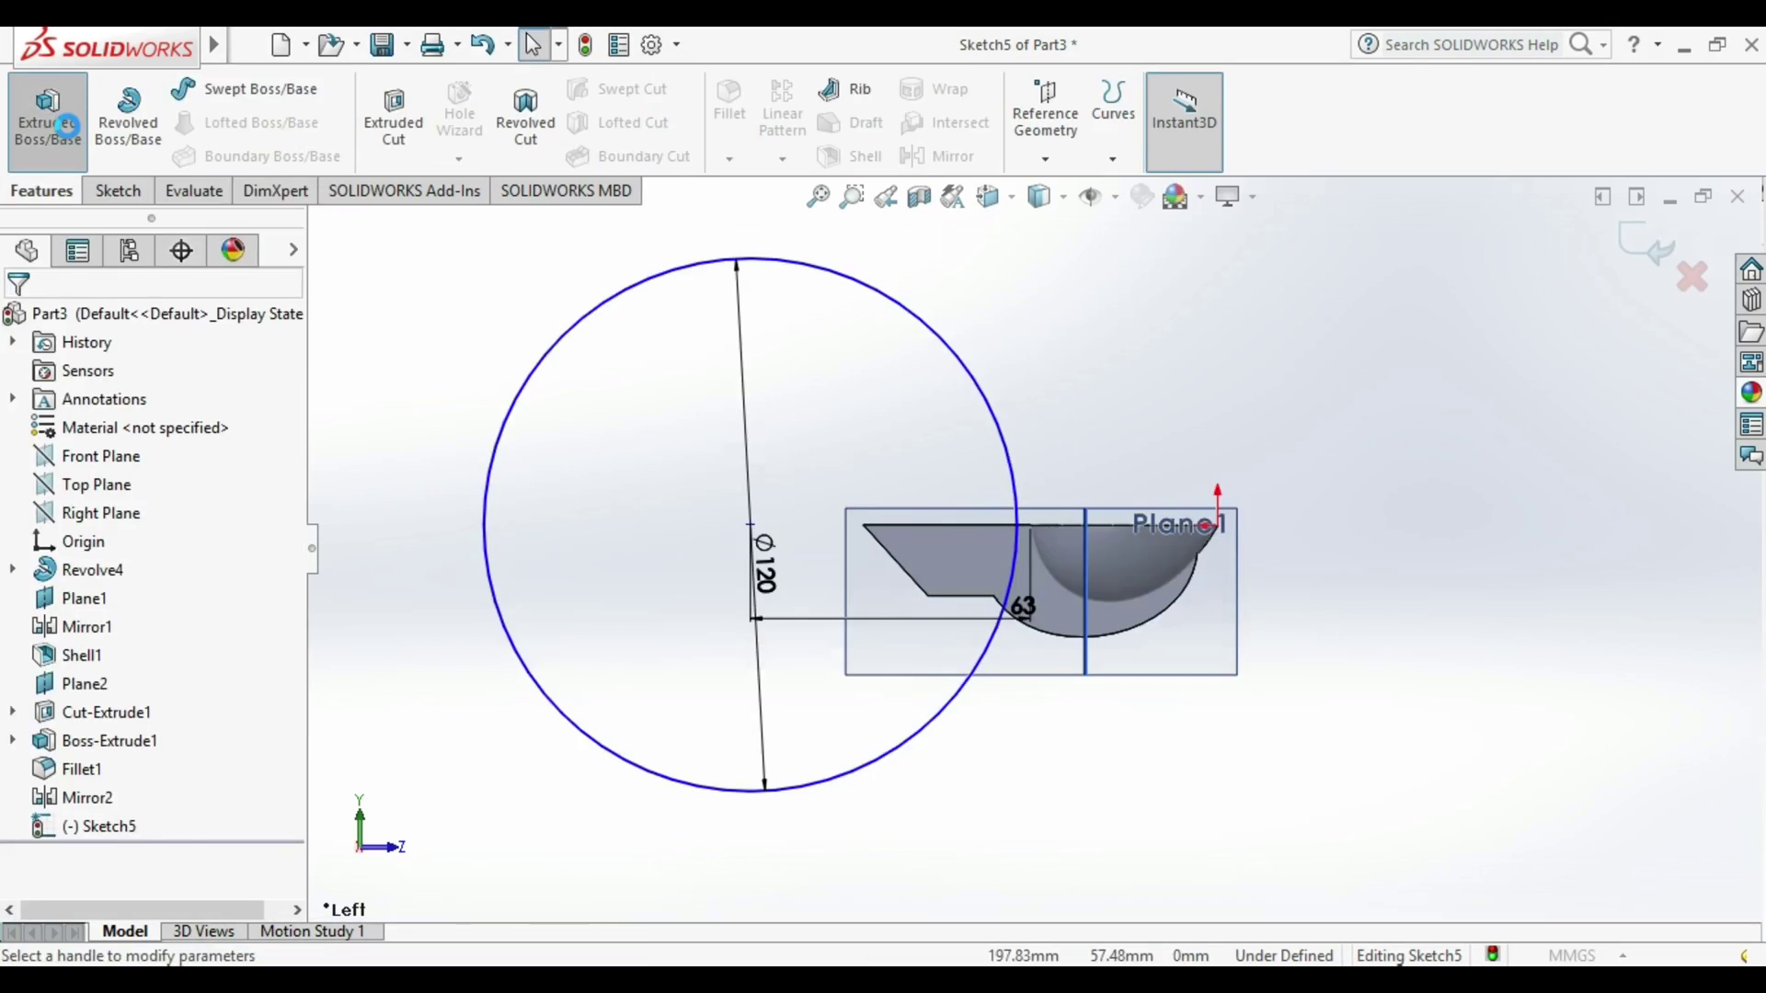
middle_drag(839, 532, 923, 727)
click(167, 480)
click(109, 602)
text(30.)
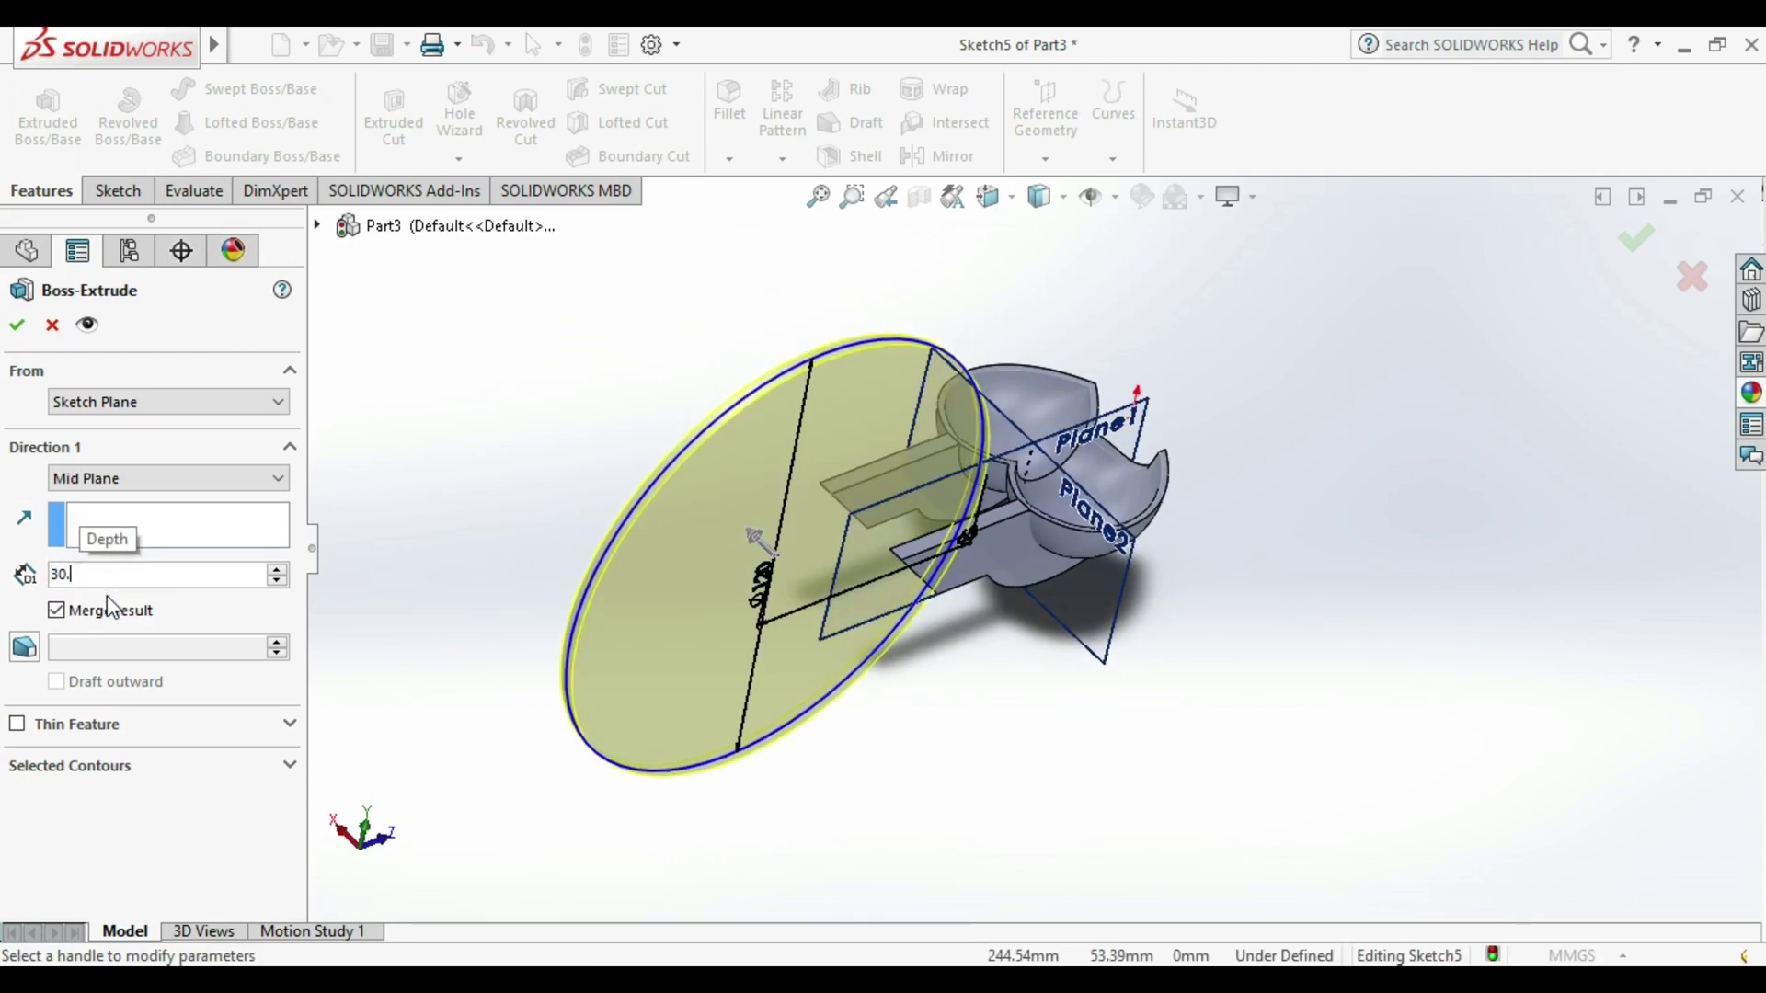
text(43)
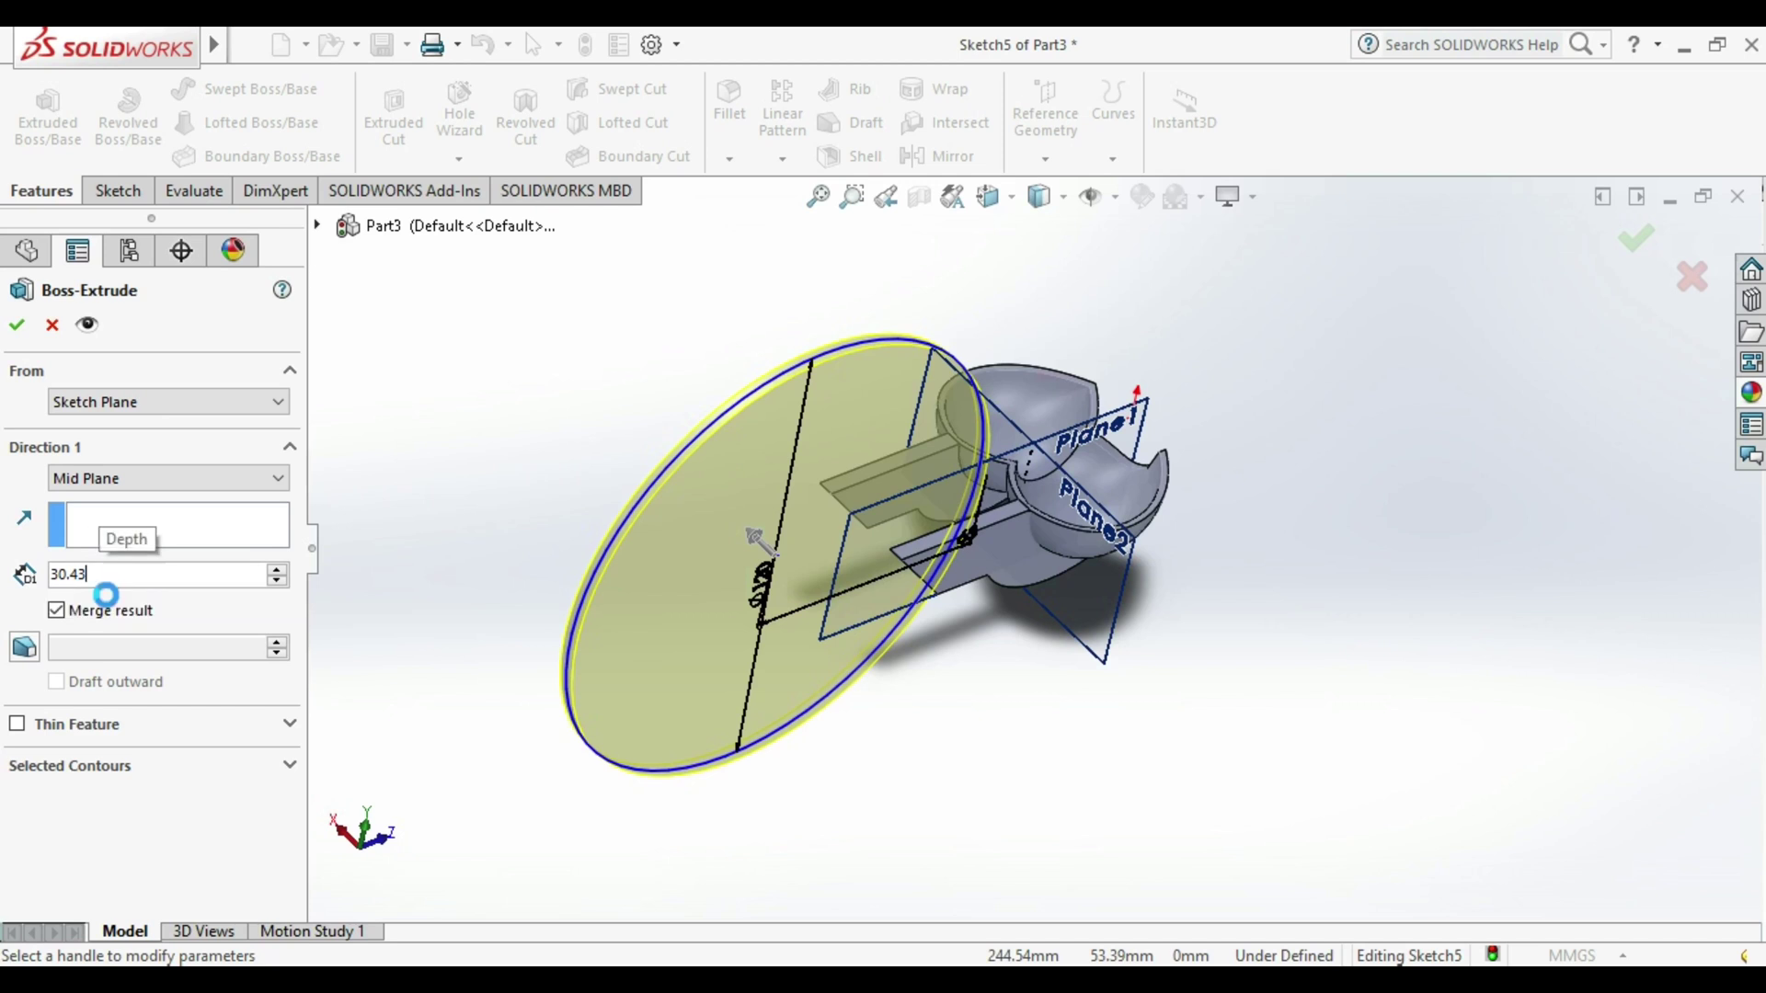
key(Return)
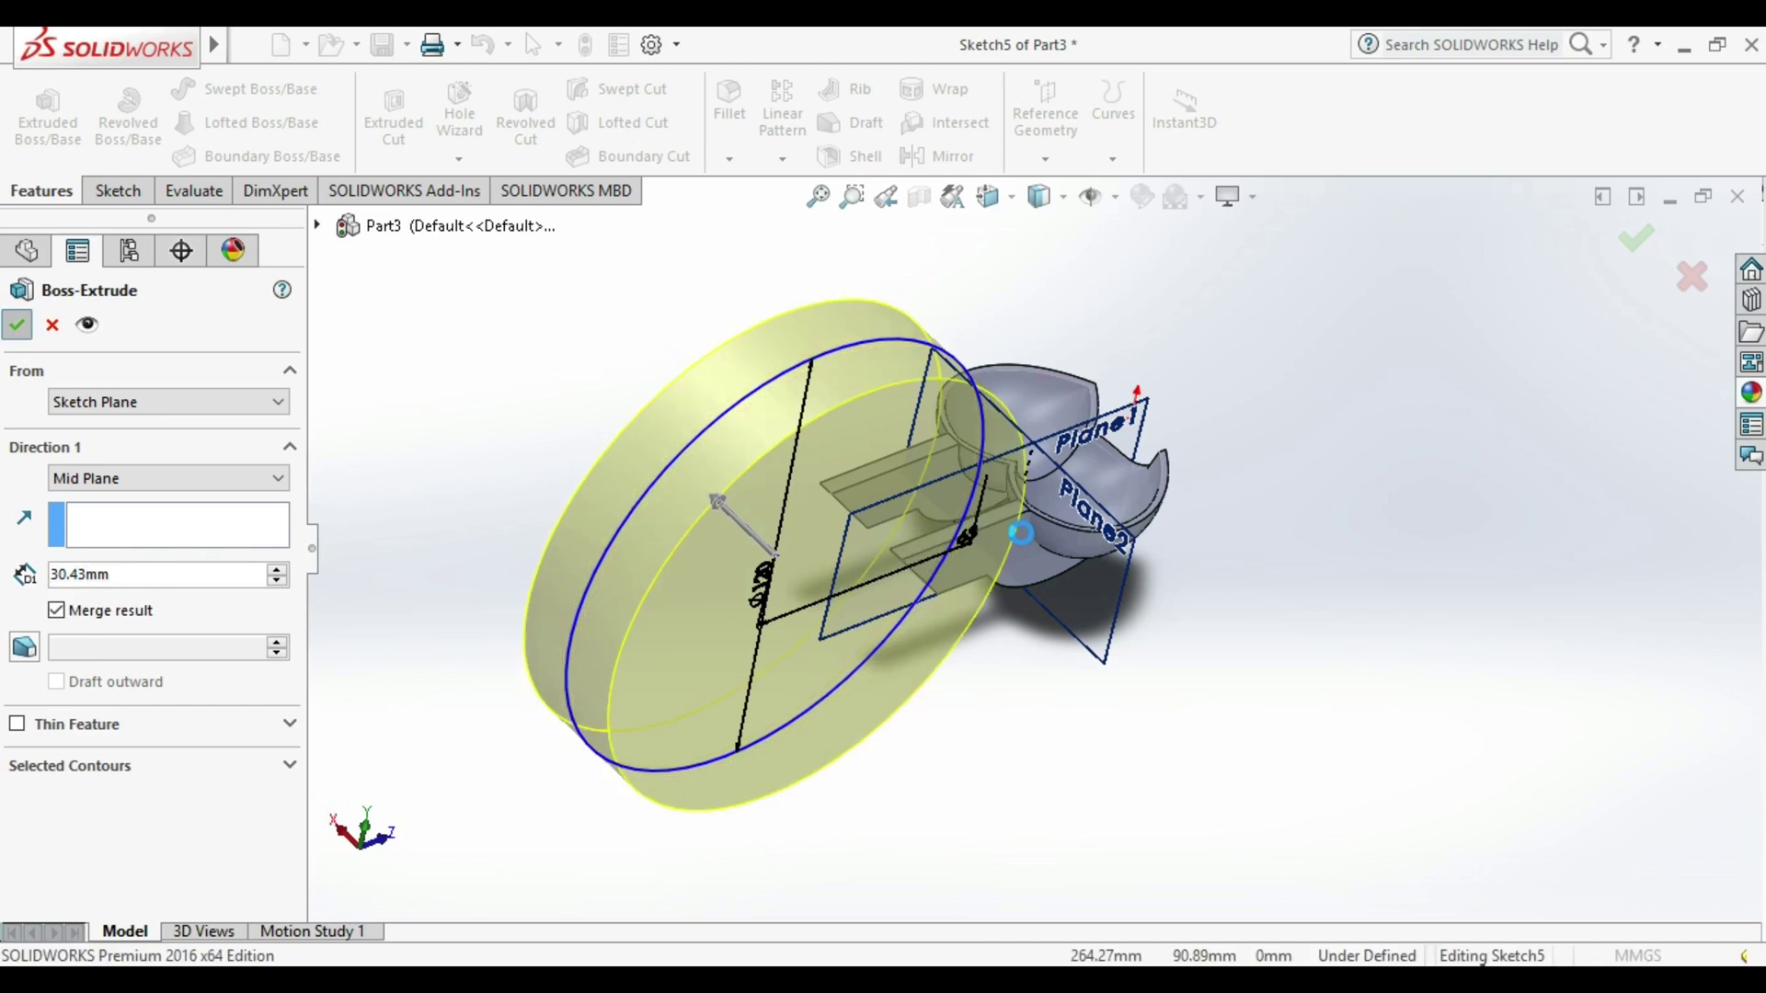
key(Return)
Reselect the disc's circular edge as the rotation reference for the circular pattern of the bowl and handle features.
middle_drag(1003, 534, 944, 578)
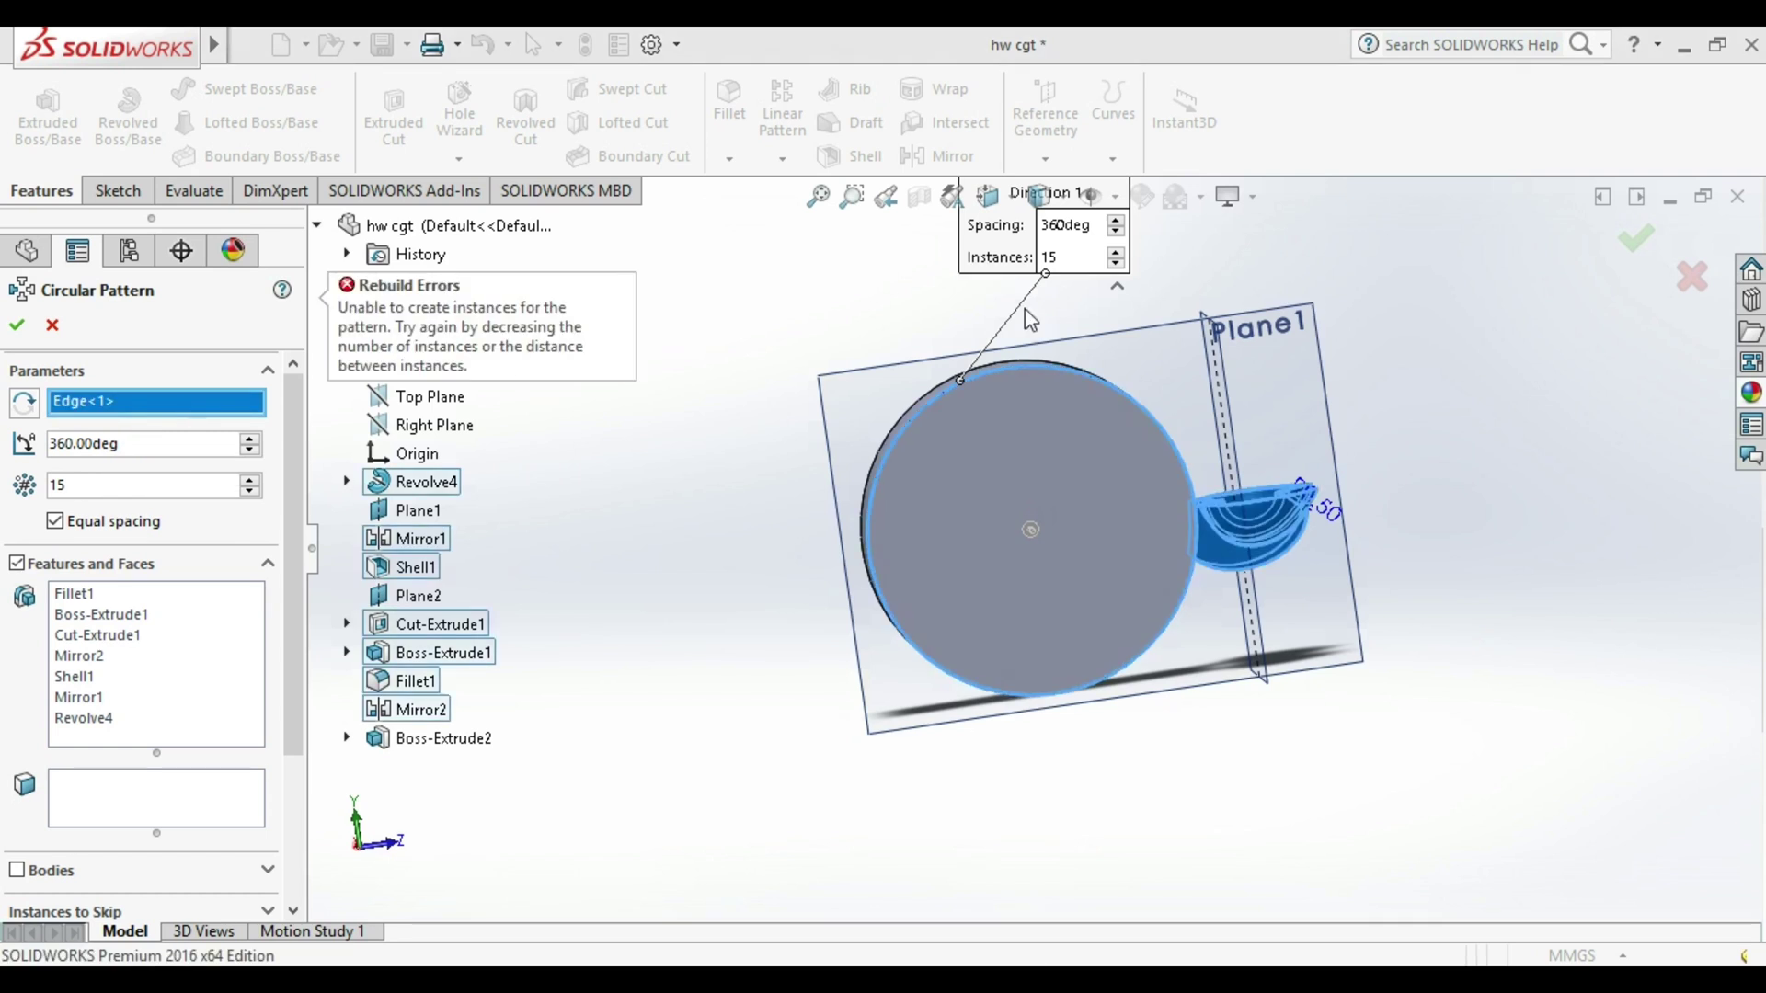
click(1050, 368)
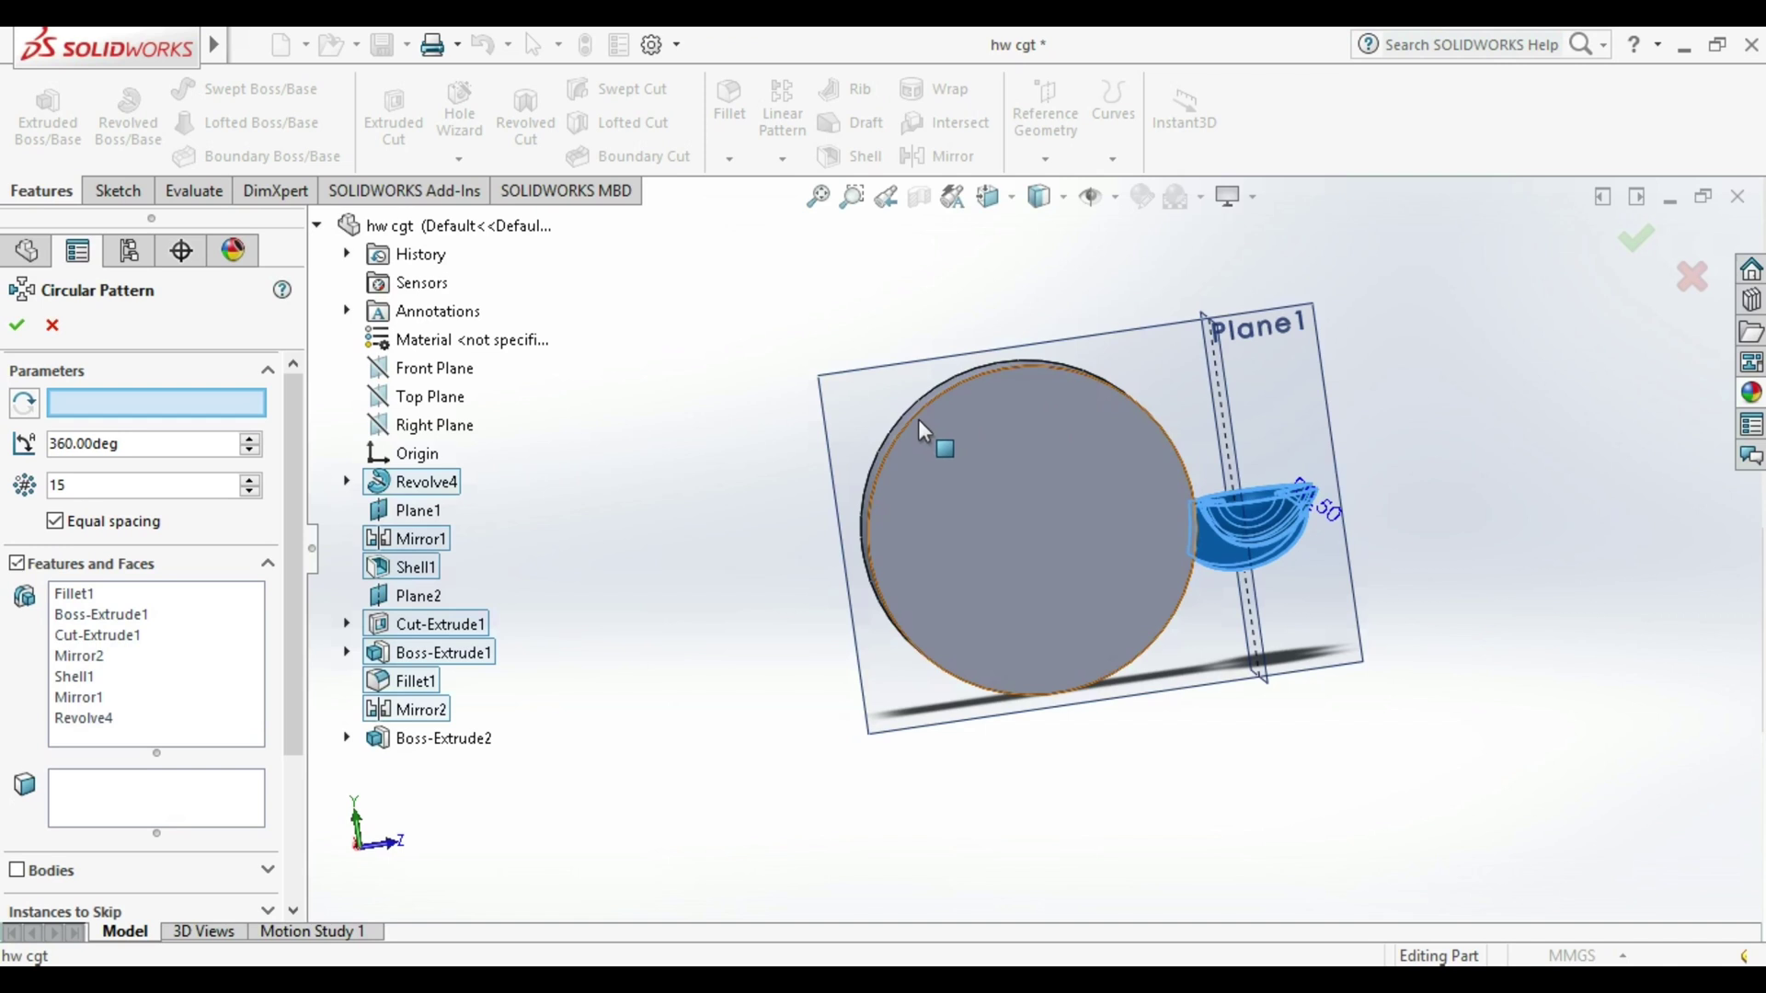
click(175, 718)
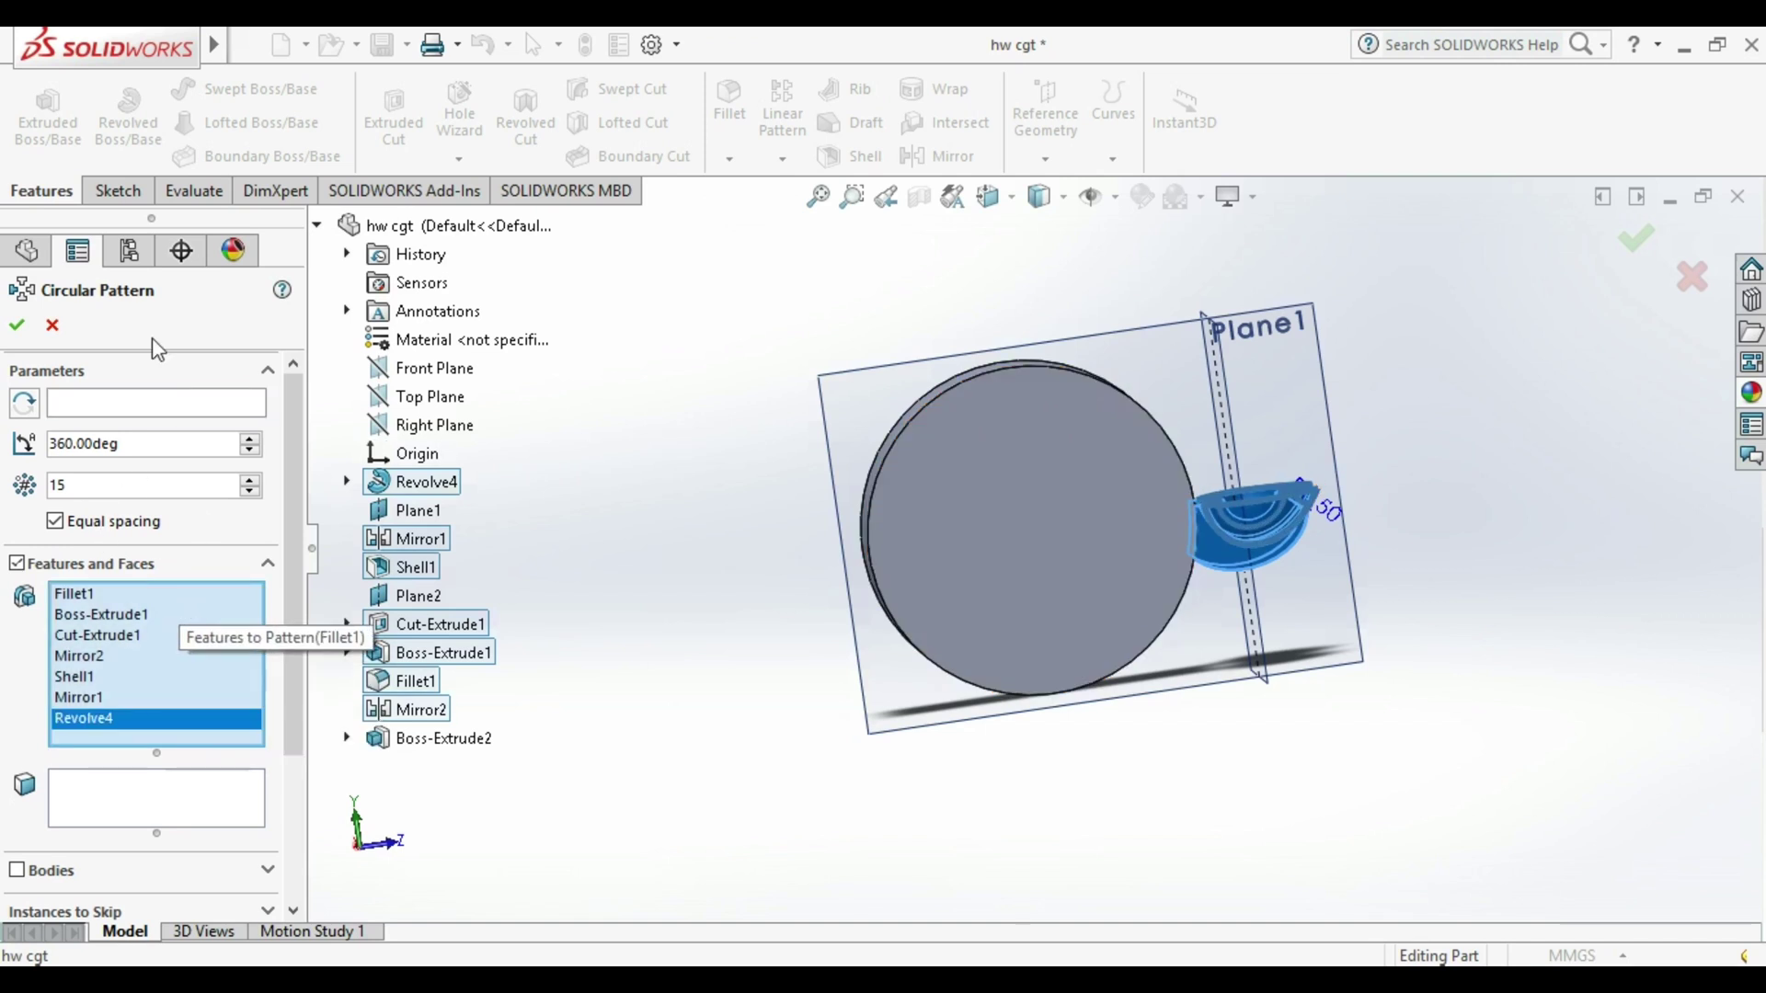
click(144, 409)
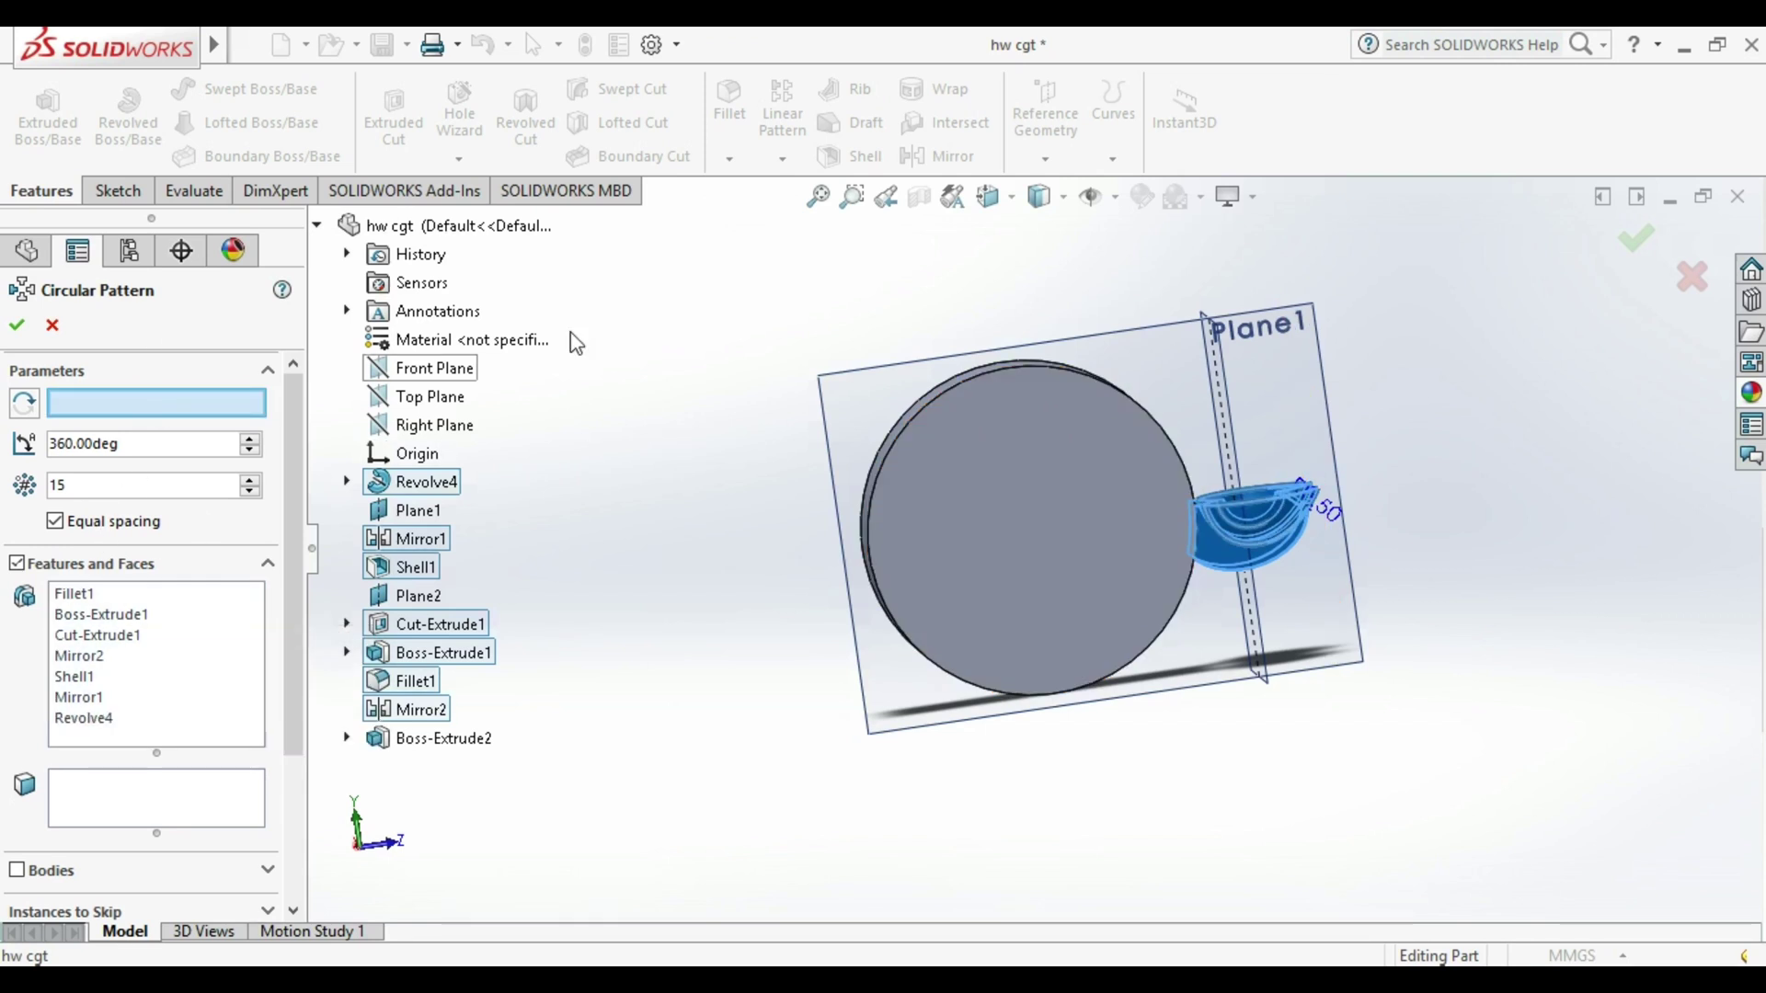
click(1072, 374)
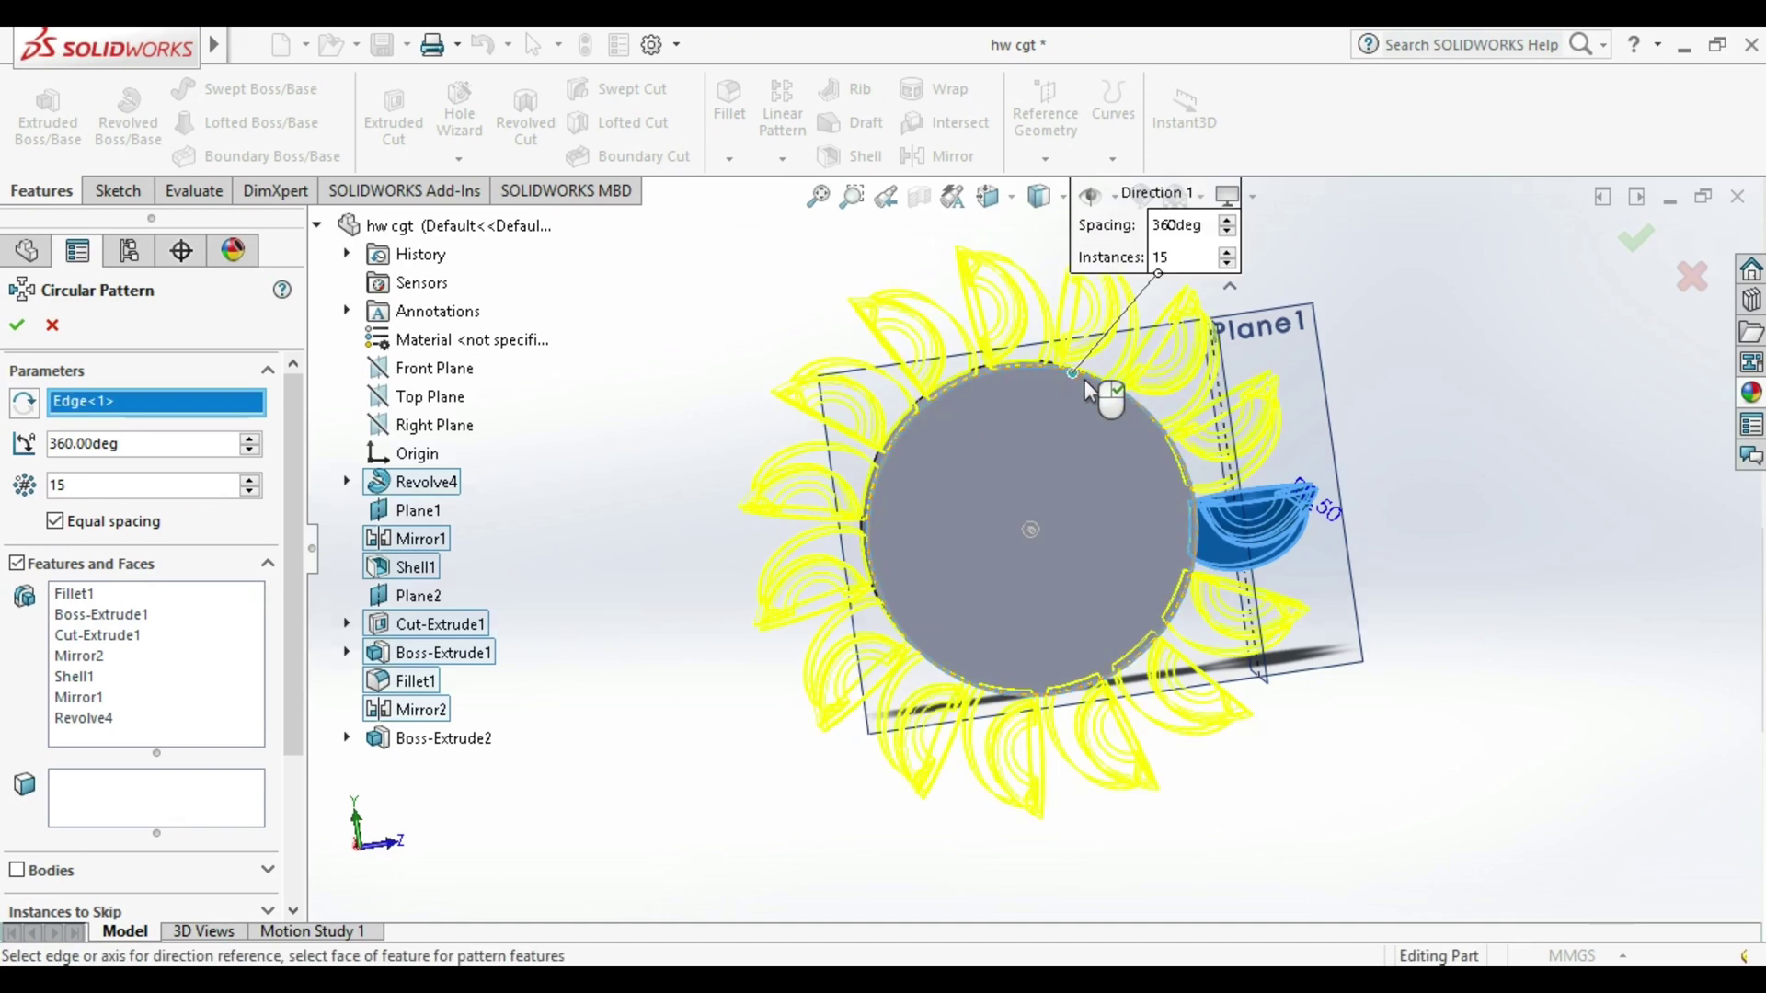
mouse_move(1068, 445)
middle_down()
mouse_move(1001, 463)
mouse_move(1059, 443)
middle_up()
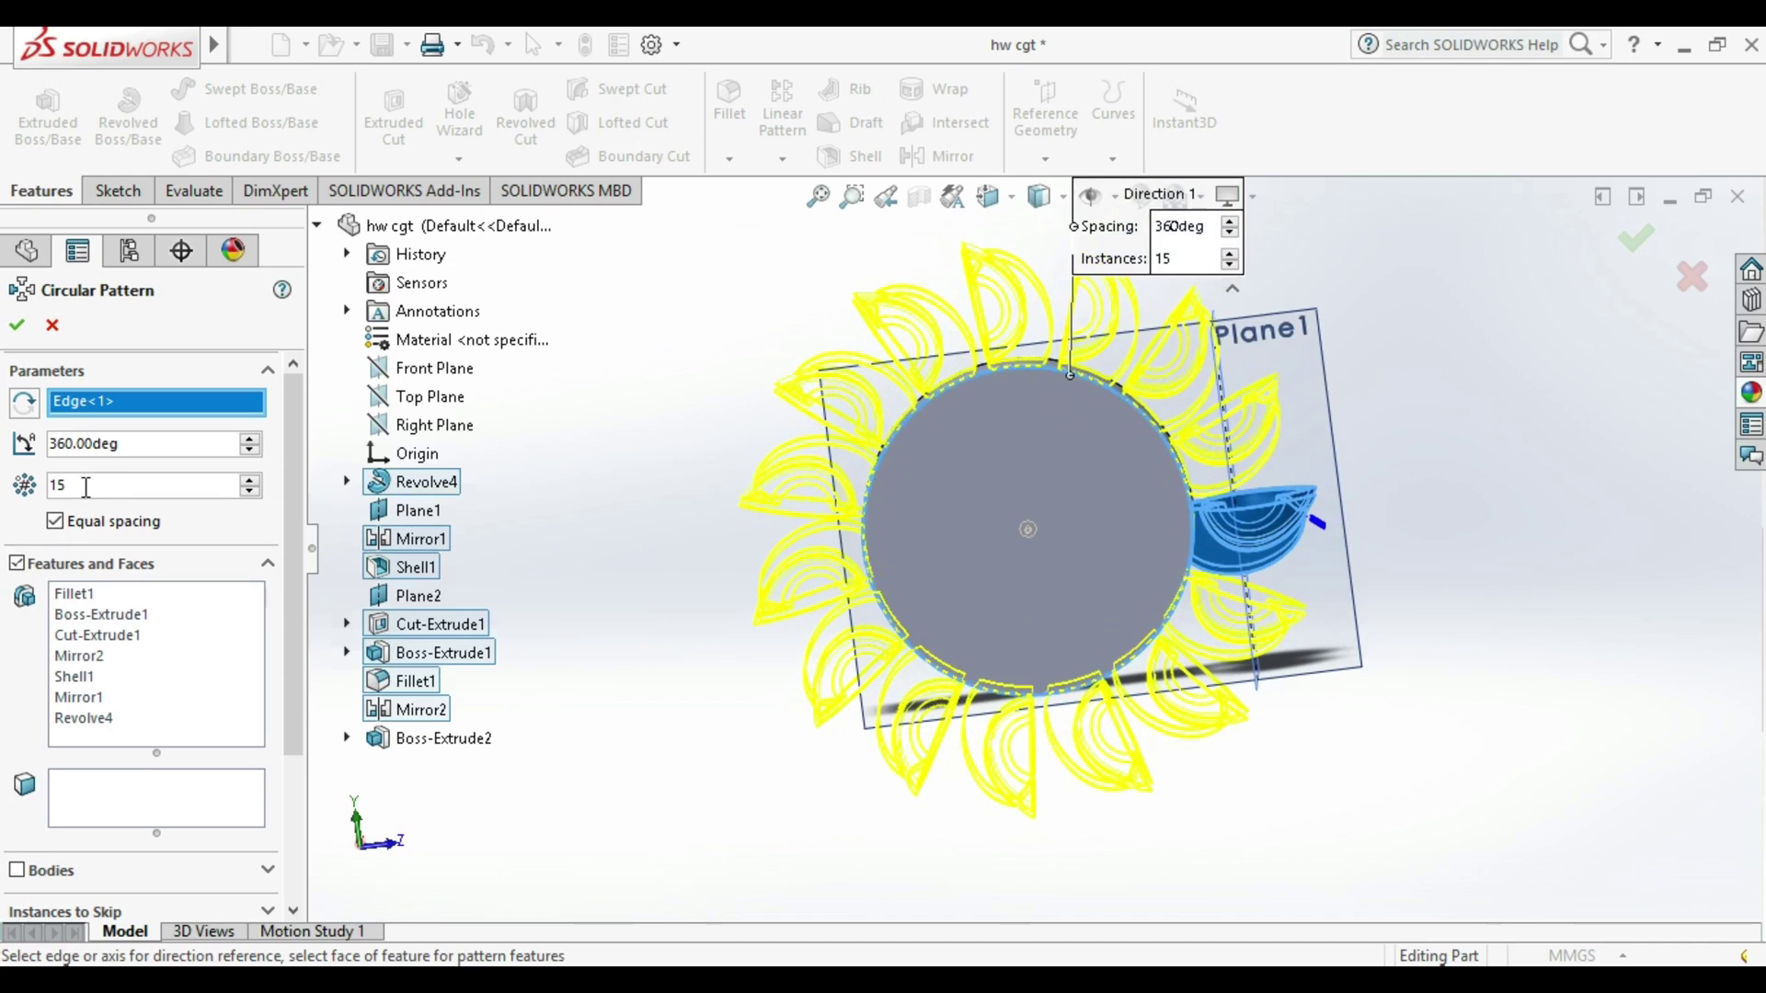
Enable Geometry pattern and create the circular pattern with 15 instances equally spaced over 360 degrees.
drag(293, 552, 306, 726)
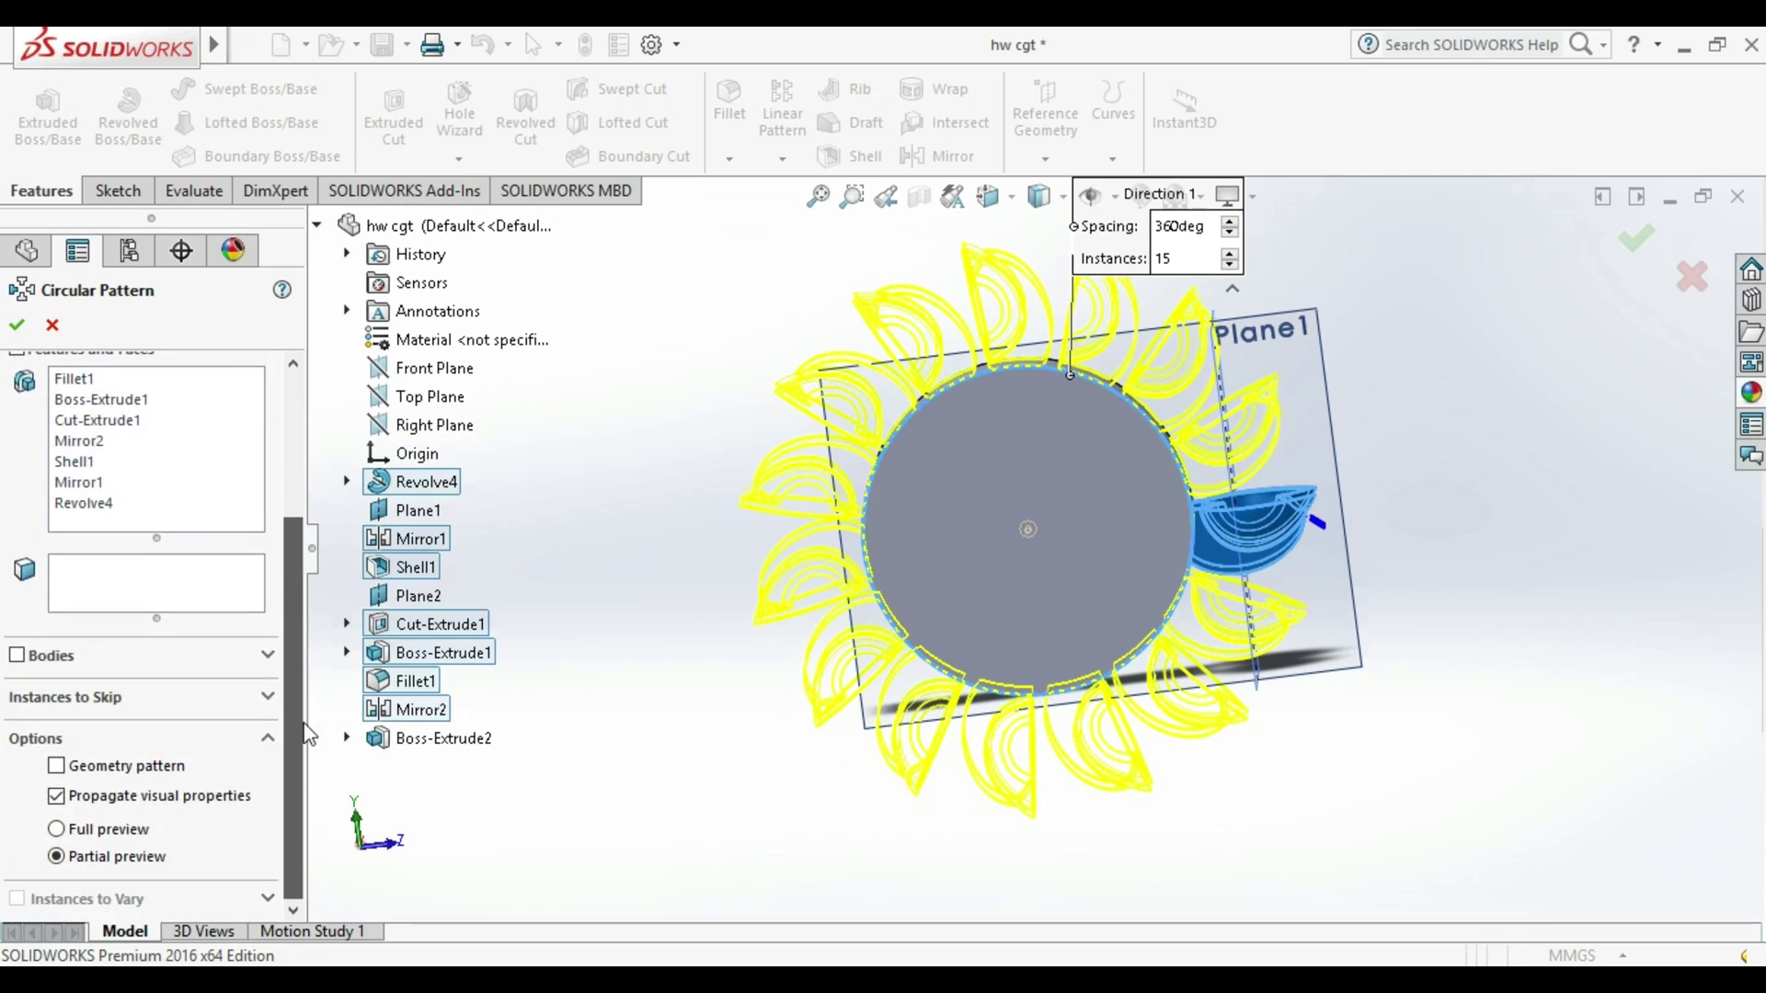
middle_drag(807, 639, 757, 615)
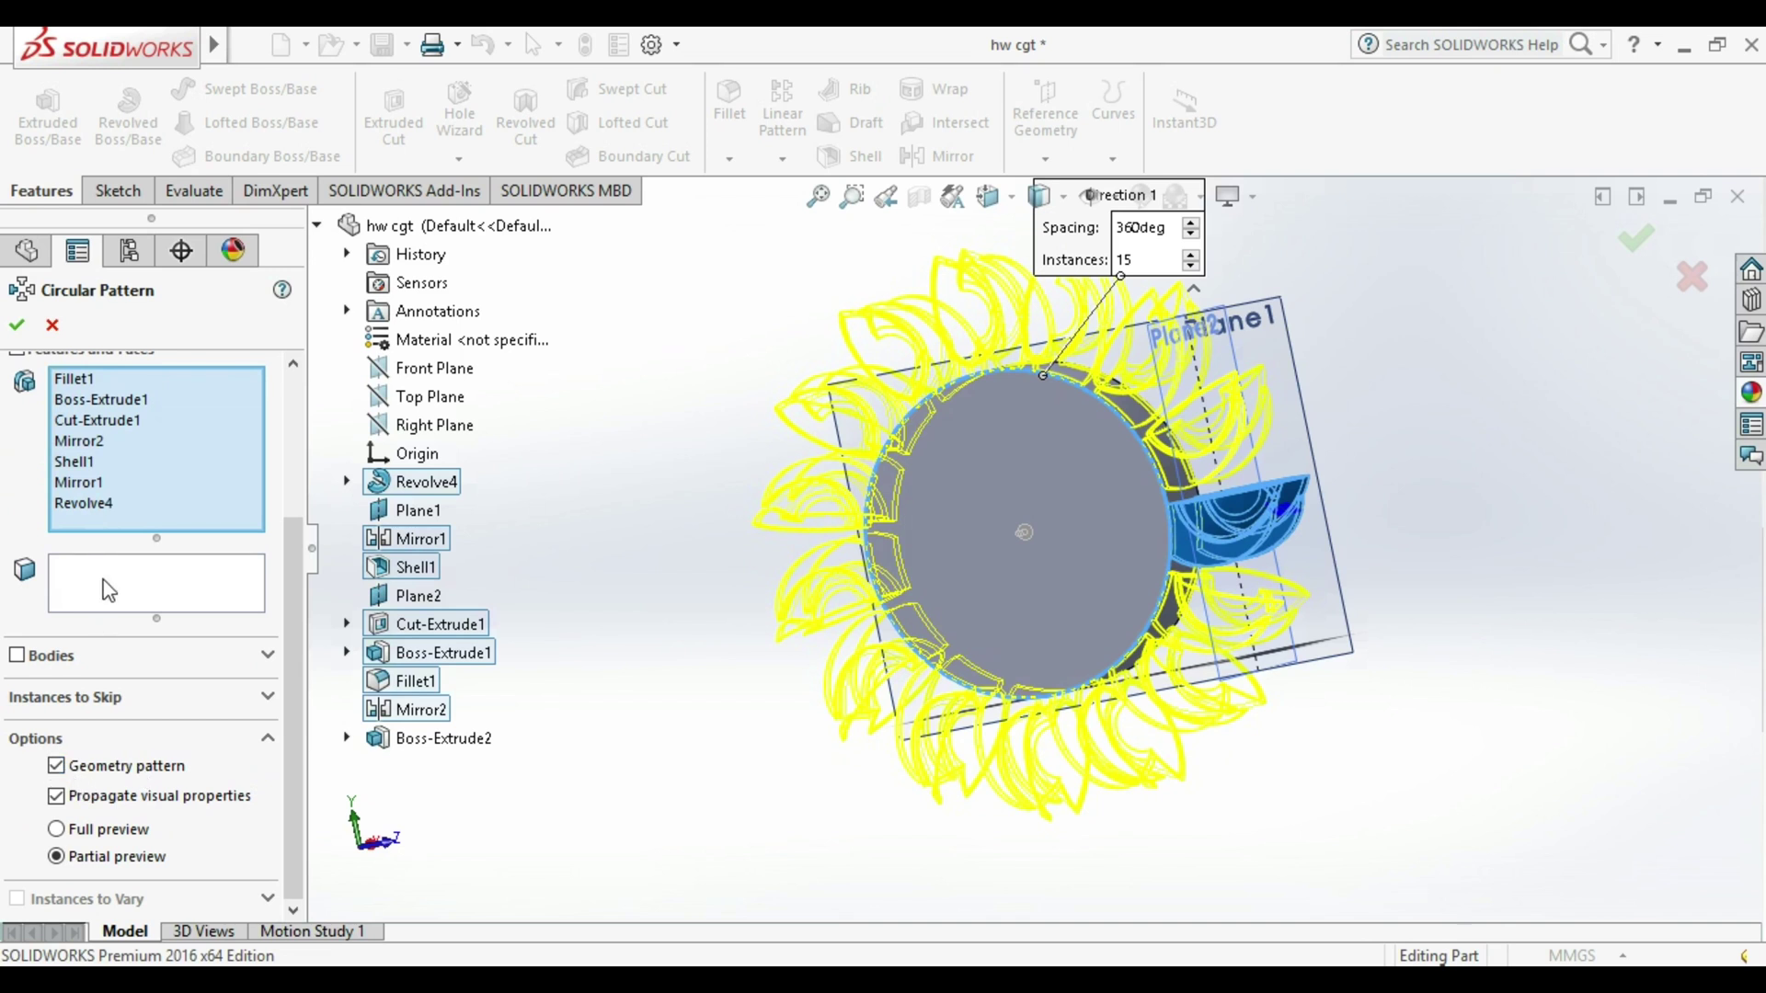
click(15, 325)
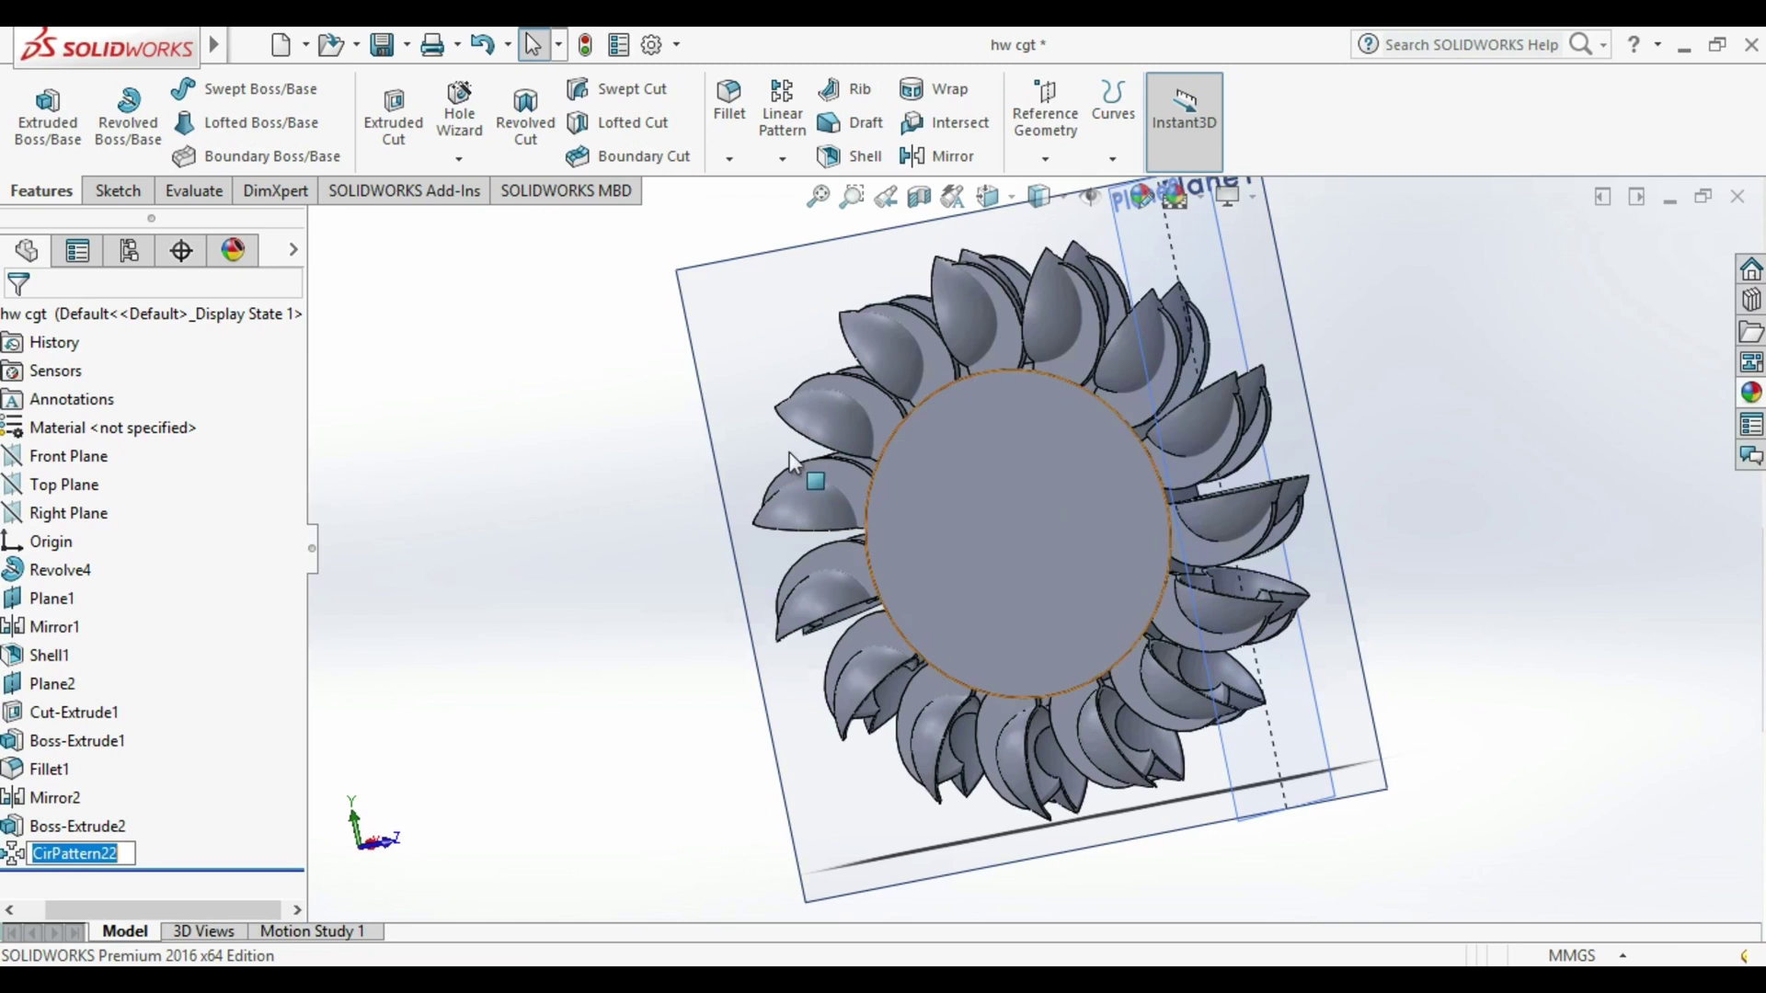
Save the part with the completed circular pattern.
click(599, 397)
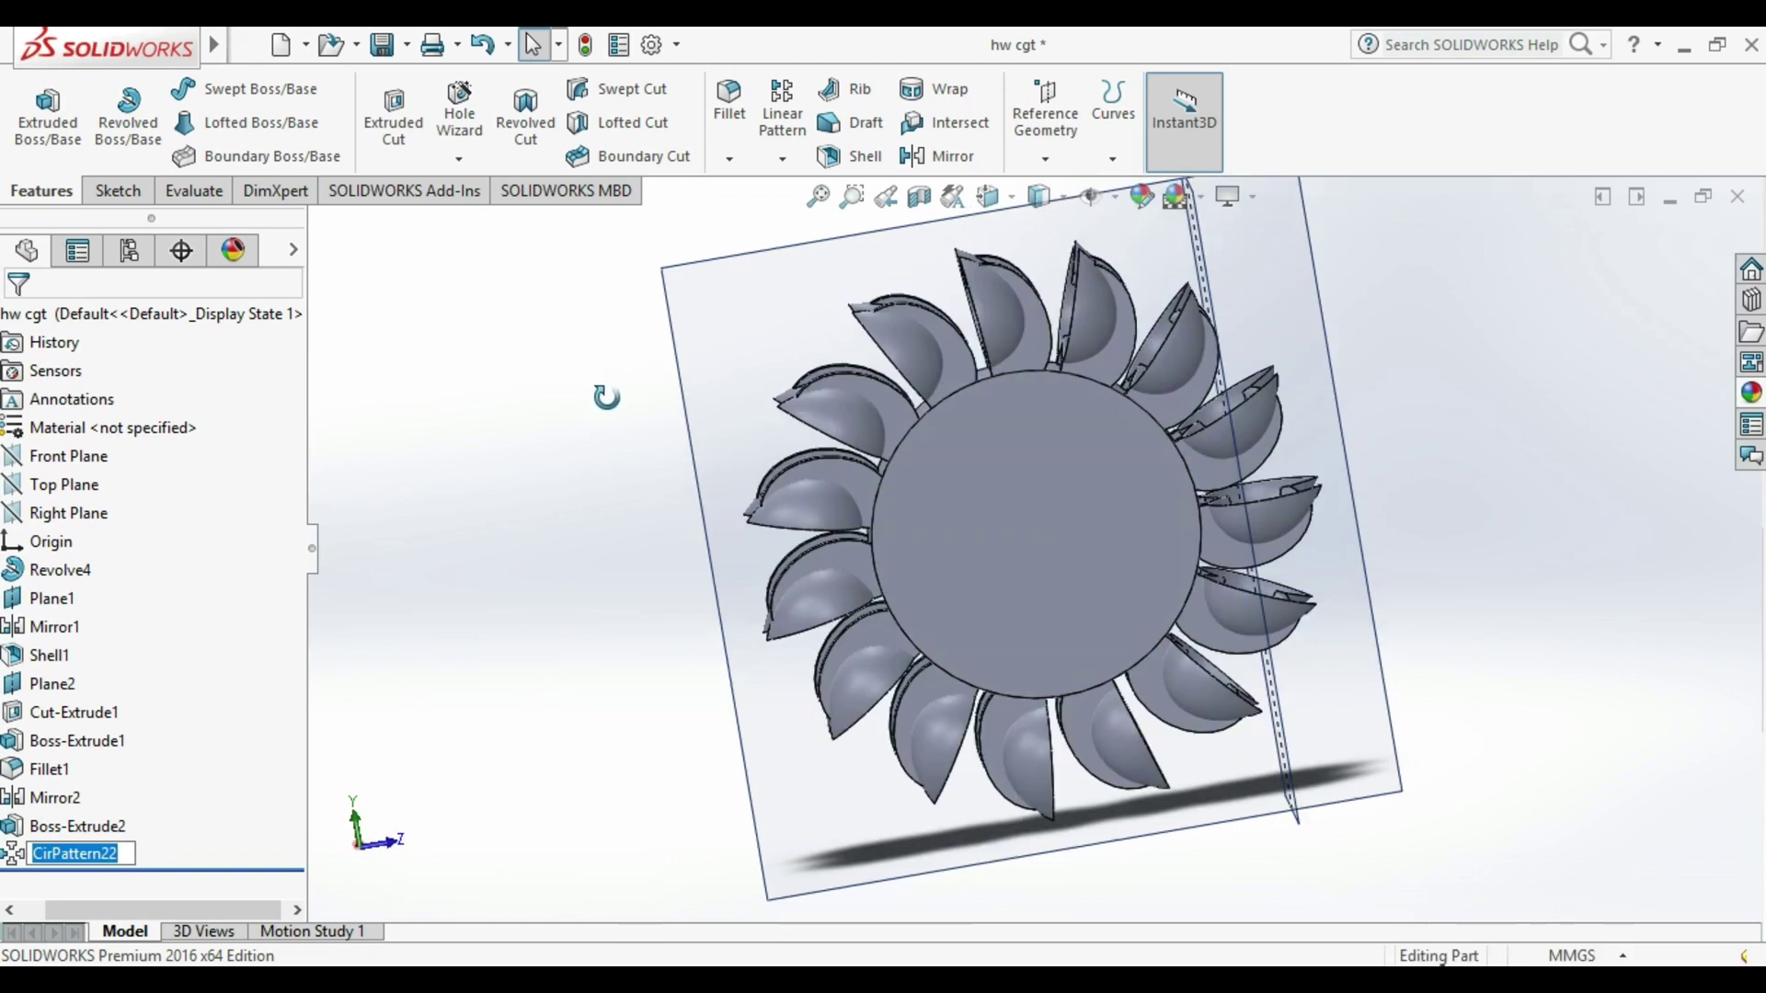
key(f)
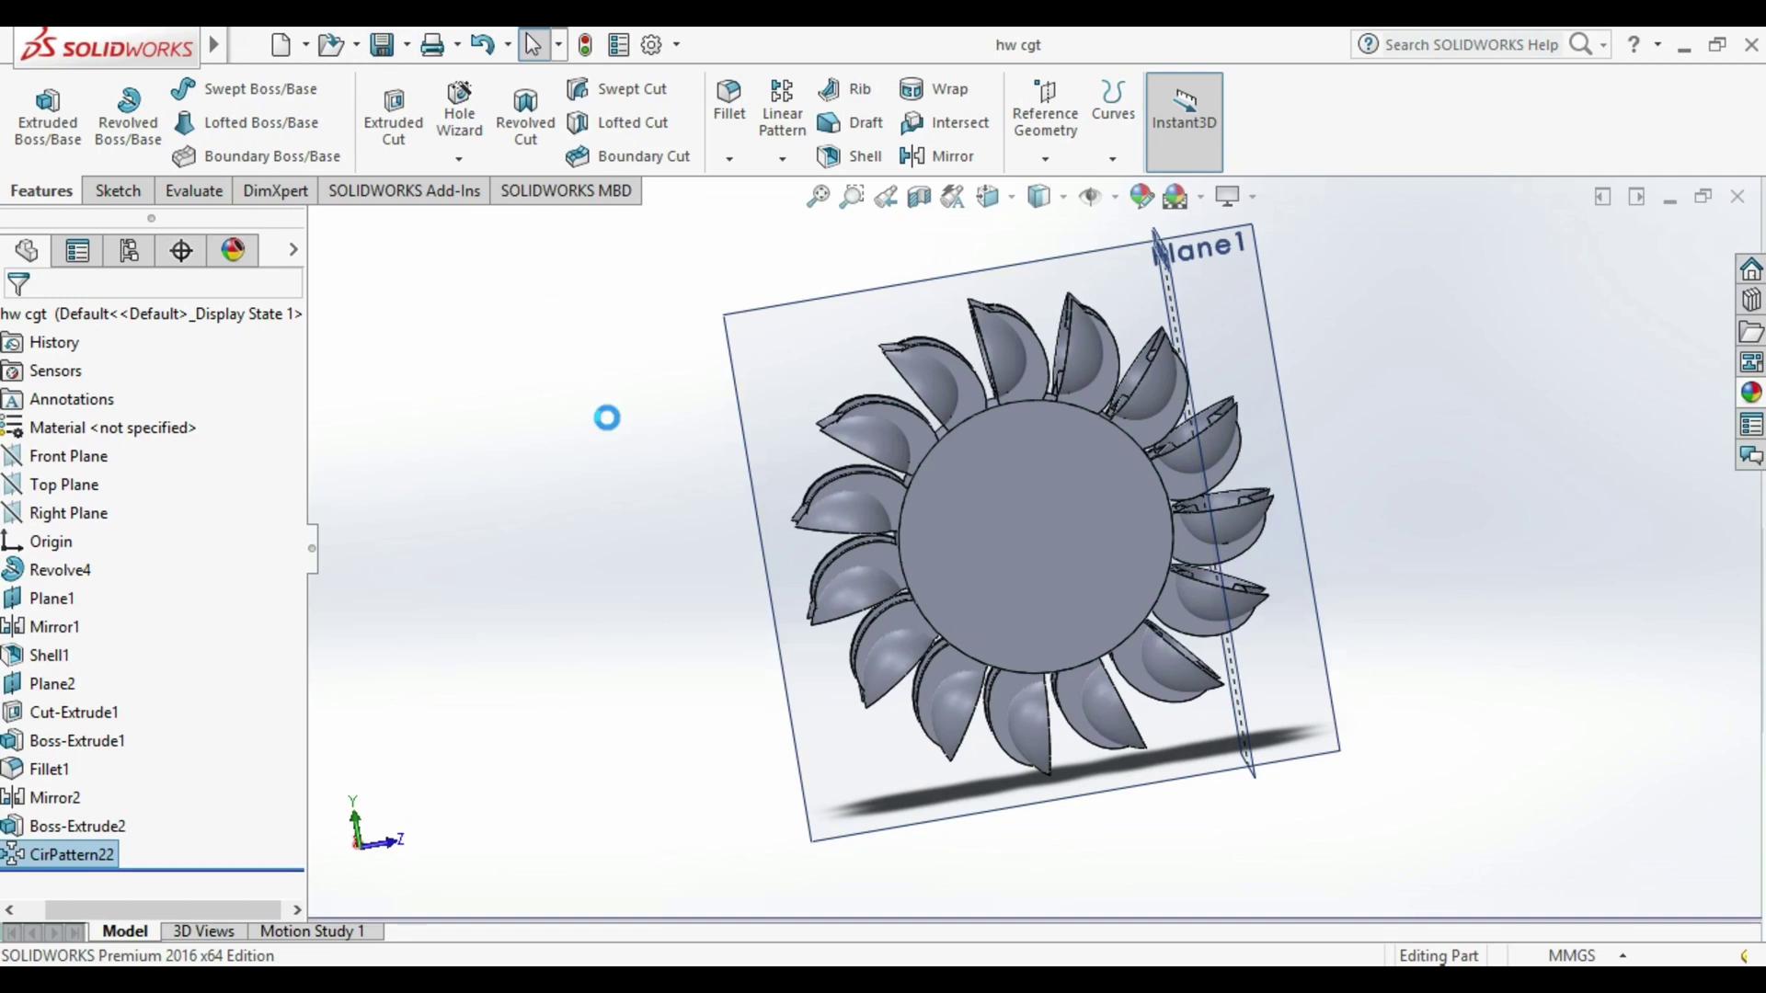
key(s)
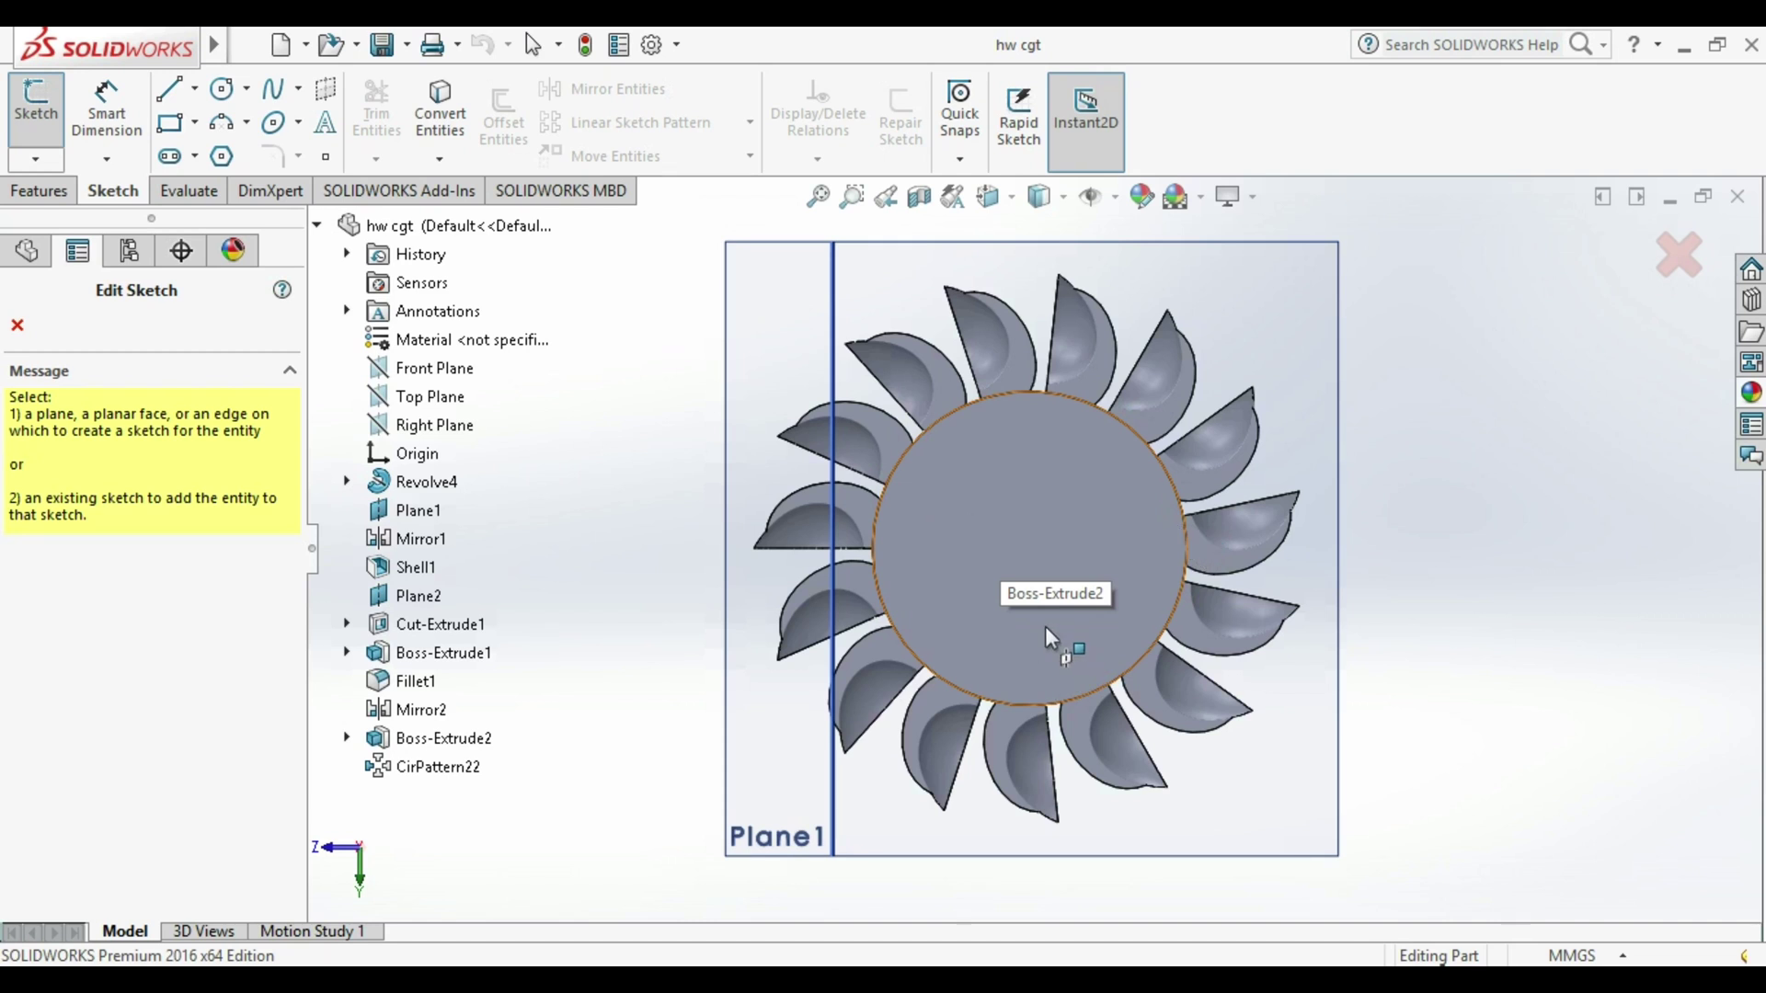
Sketch a circle about 88 mm in diameter at the centre of the disc's flat face.
click(1021, 548)
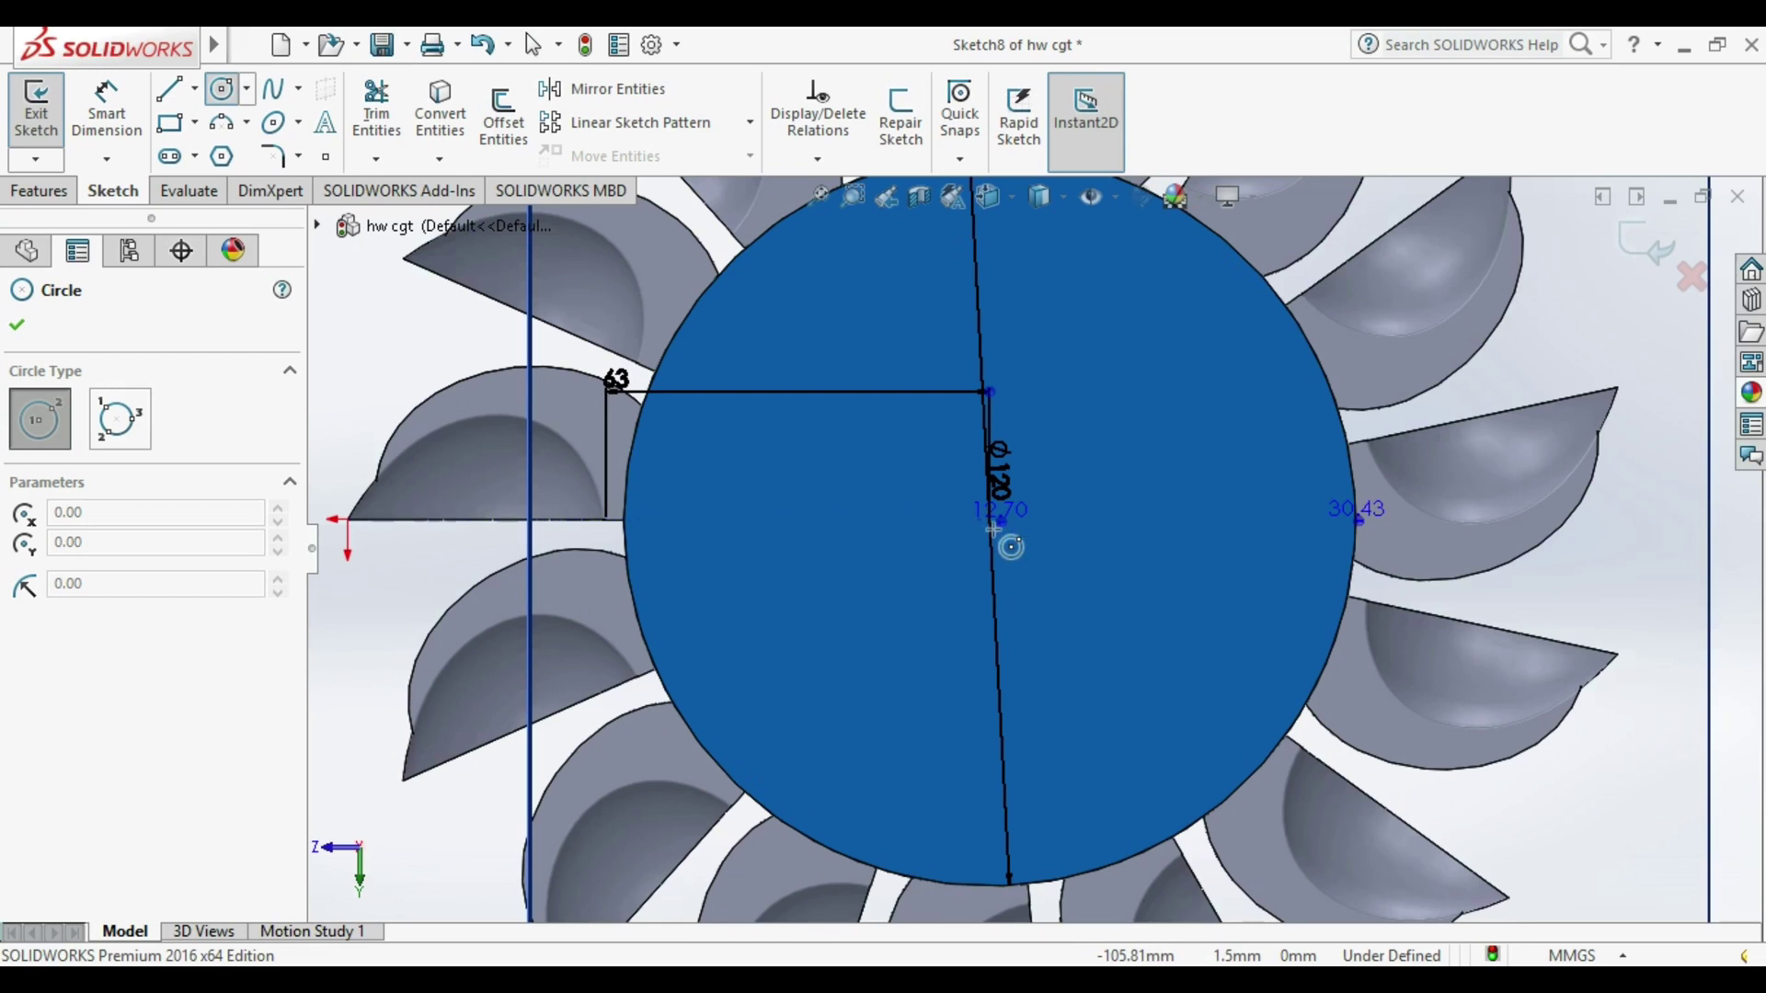
scroll(986, 518, up, 3)
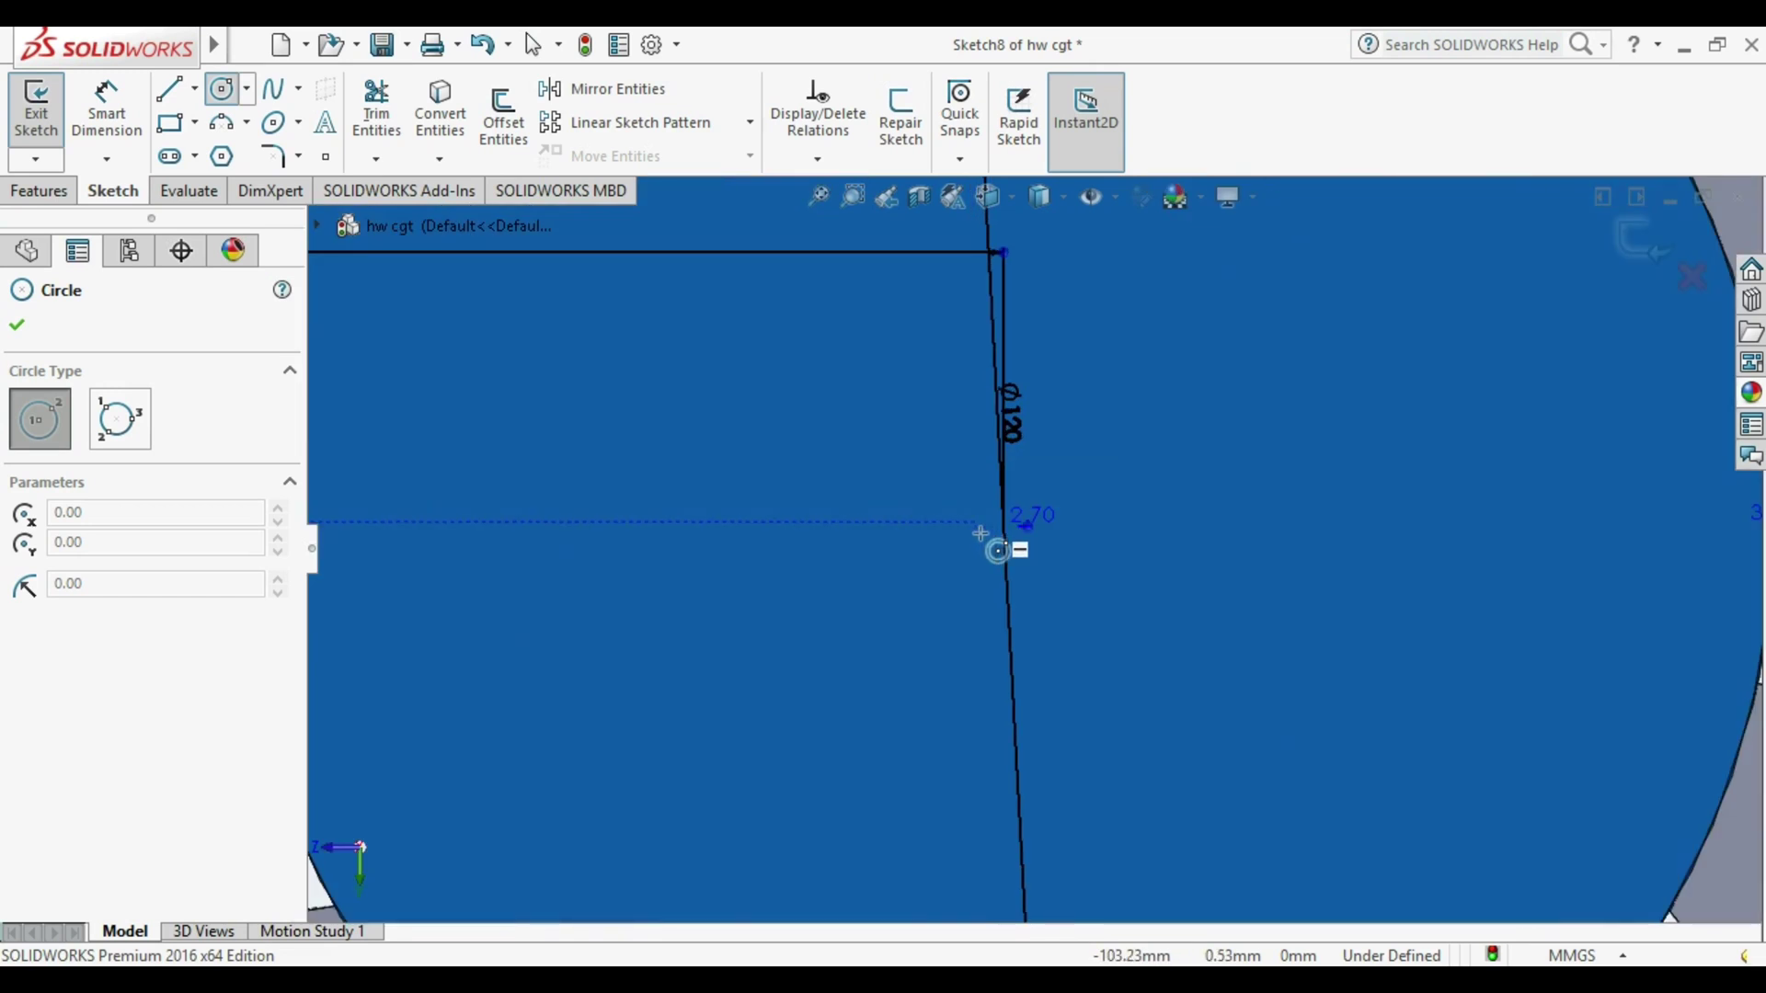
scroll(993, 534, down, 3)
click(989, 529)
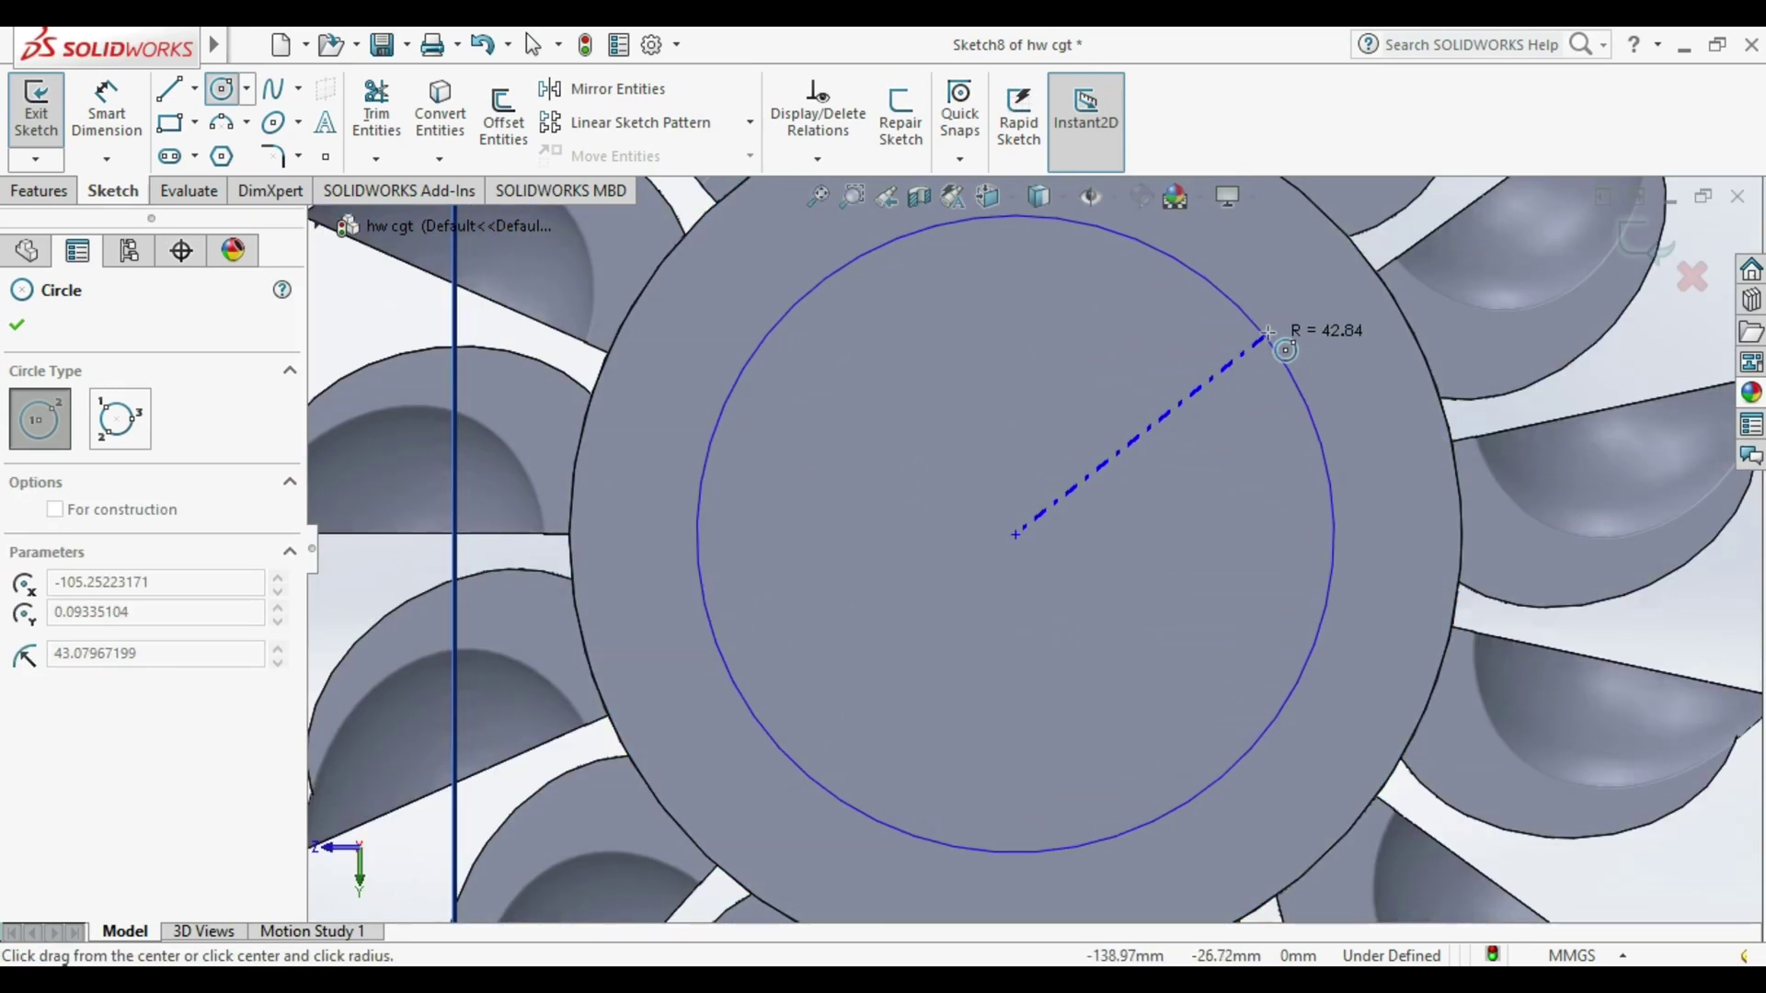
click(1269, 330)
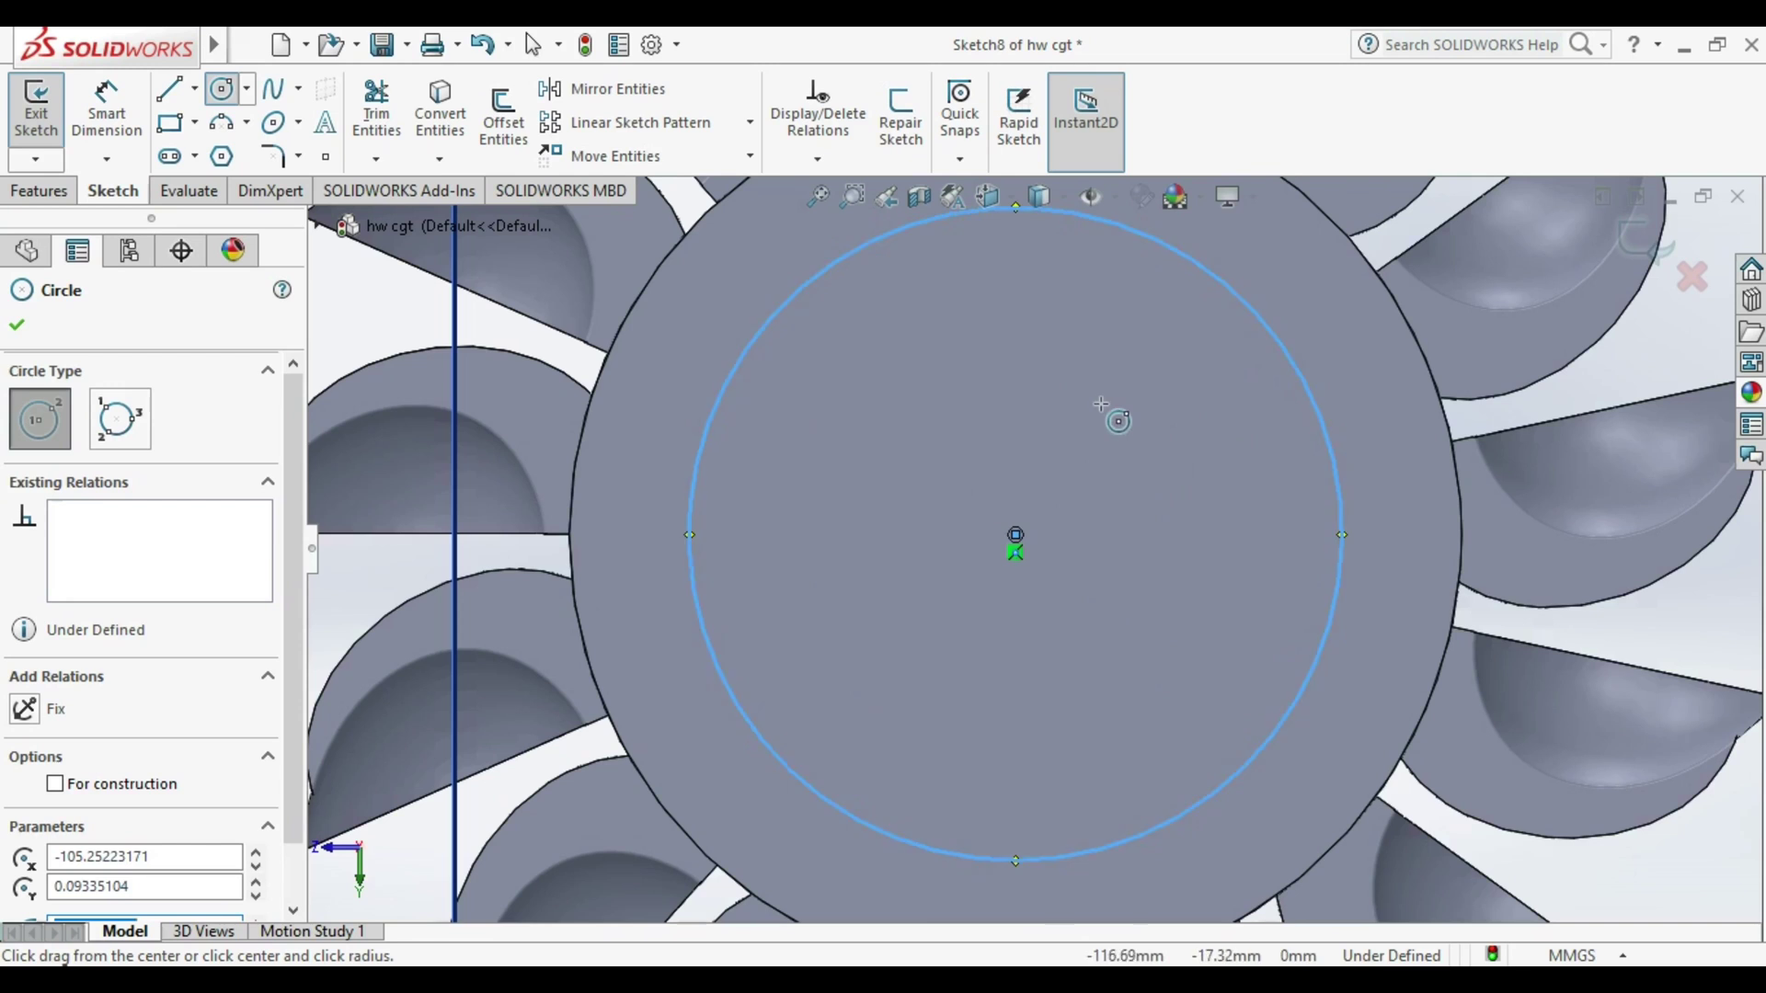
key(Escape)
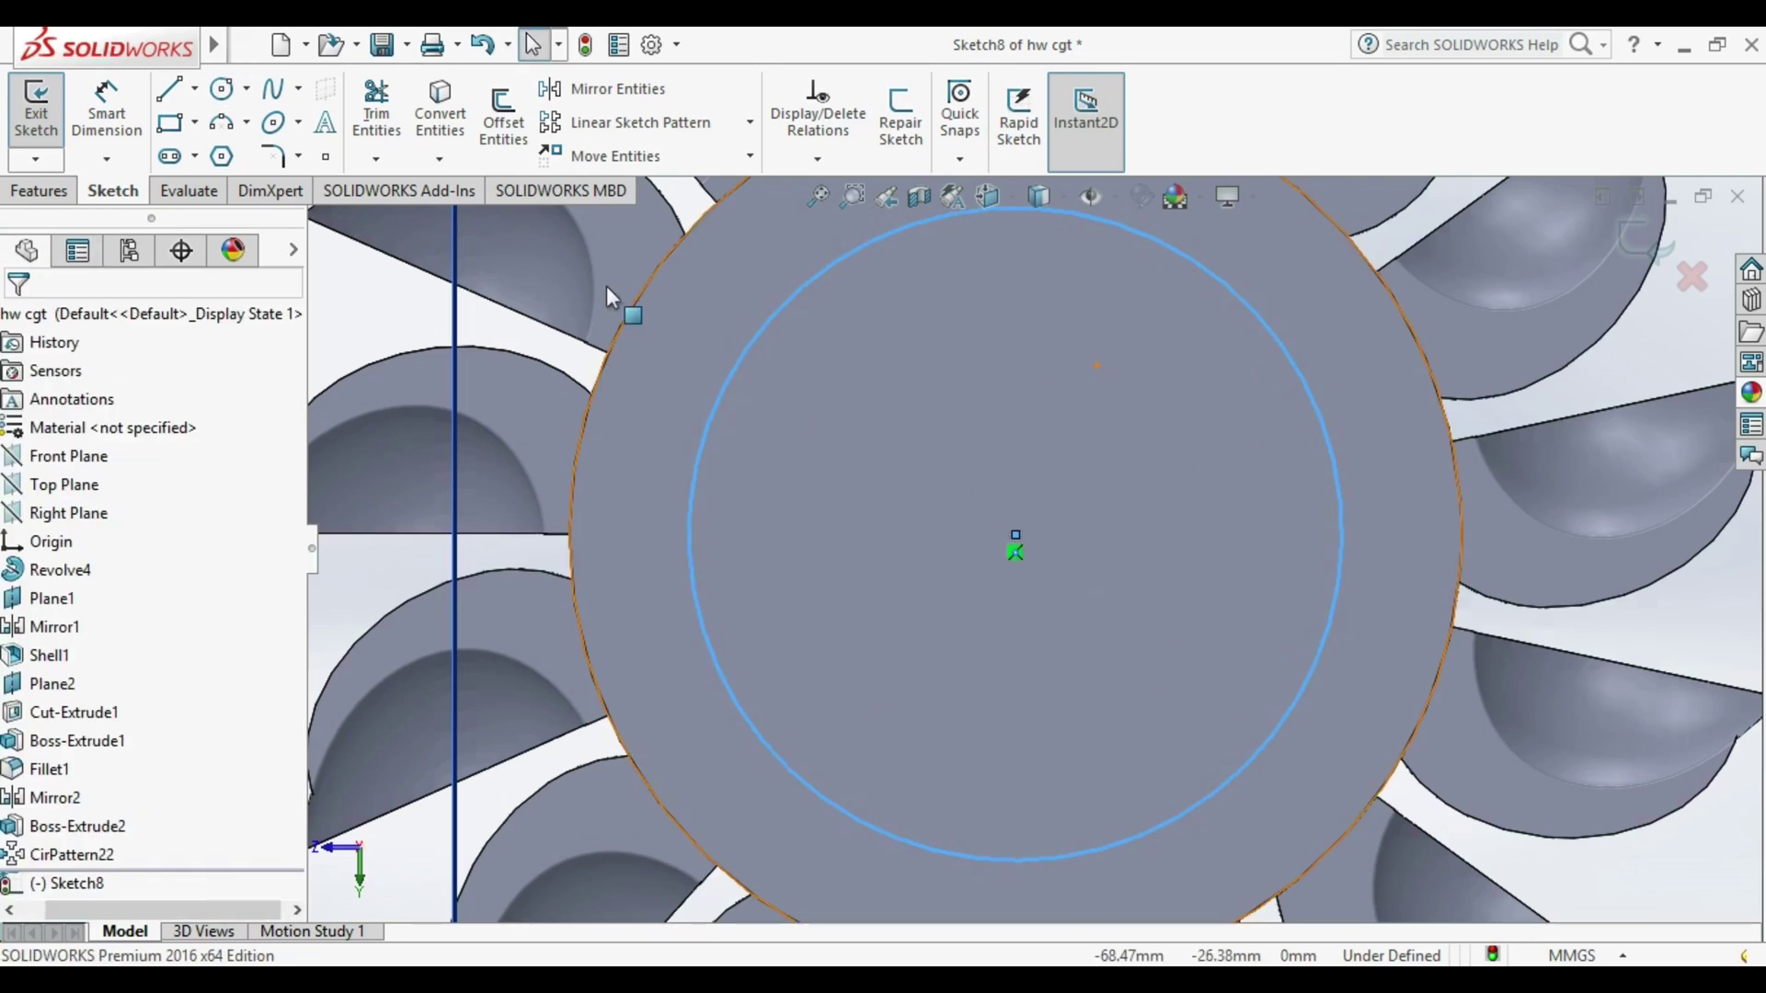
Dimension the circle's diameter on the disc face as 85.58 mm and close the sketch.
click(114, 114)
click(706, 446)
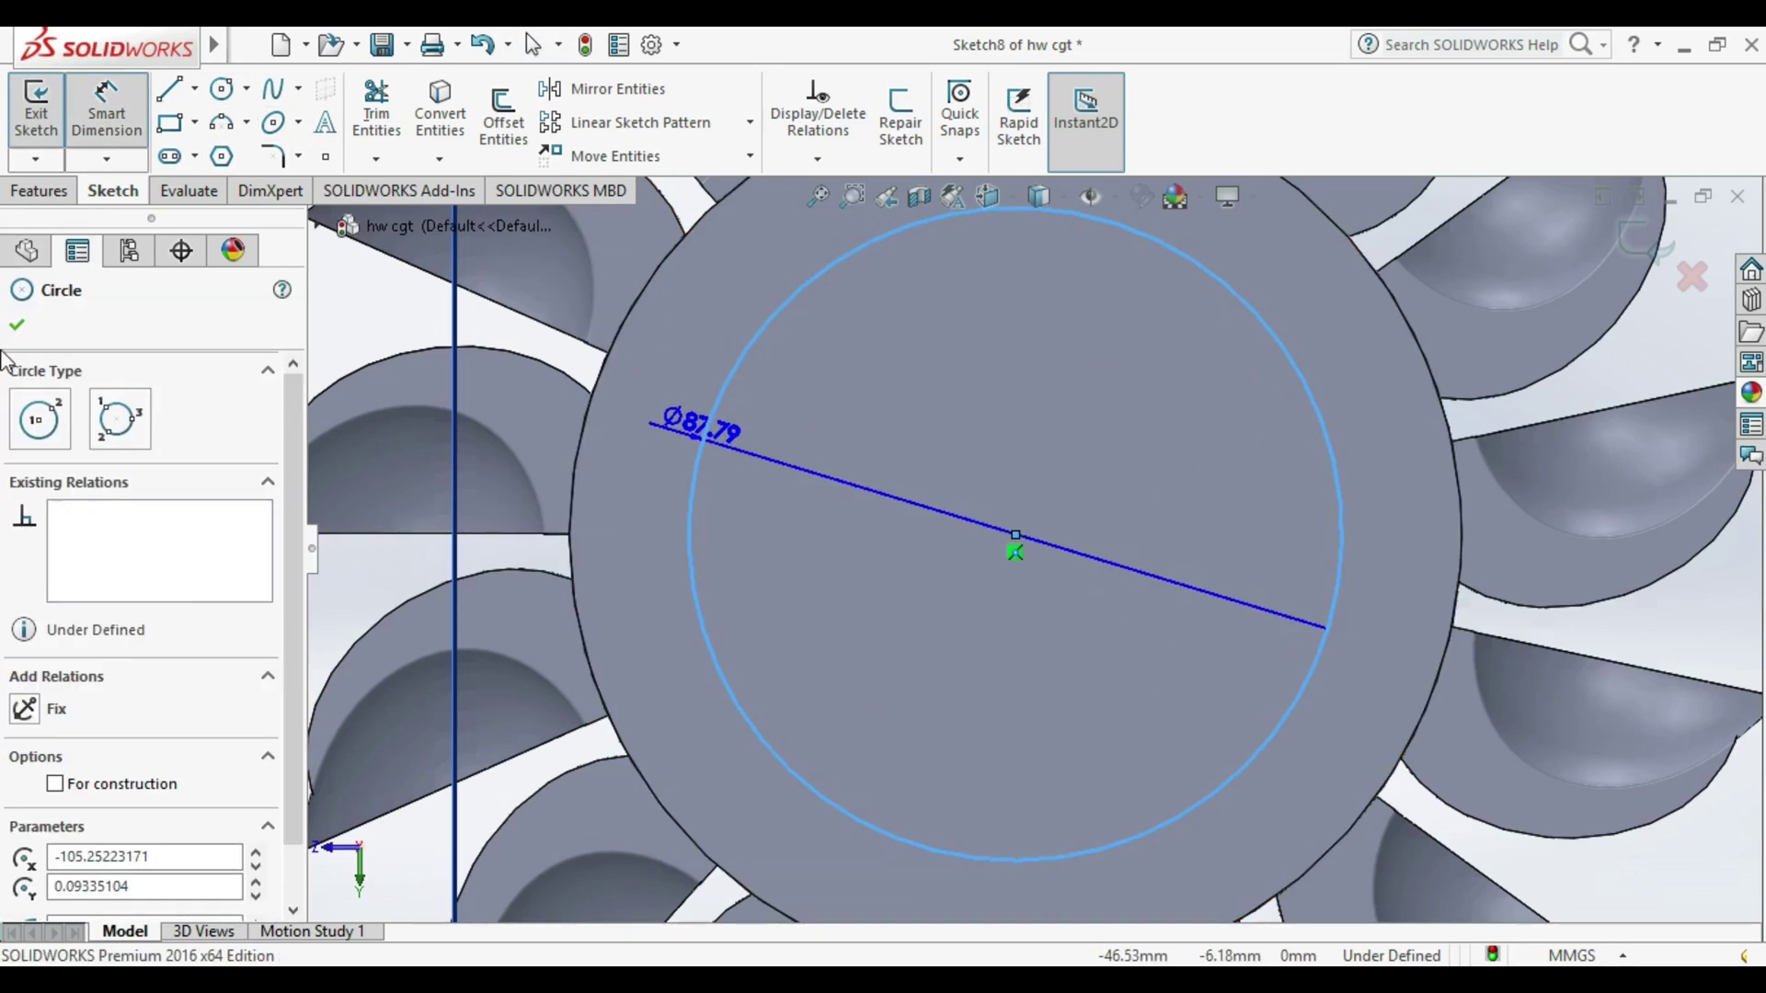
mouse_move(184, 35)
click(38, 191)
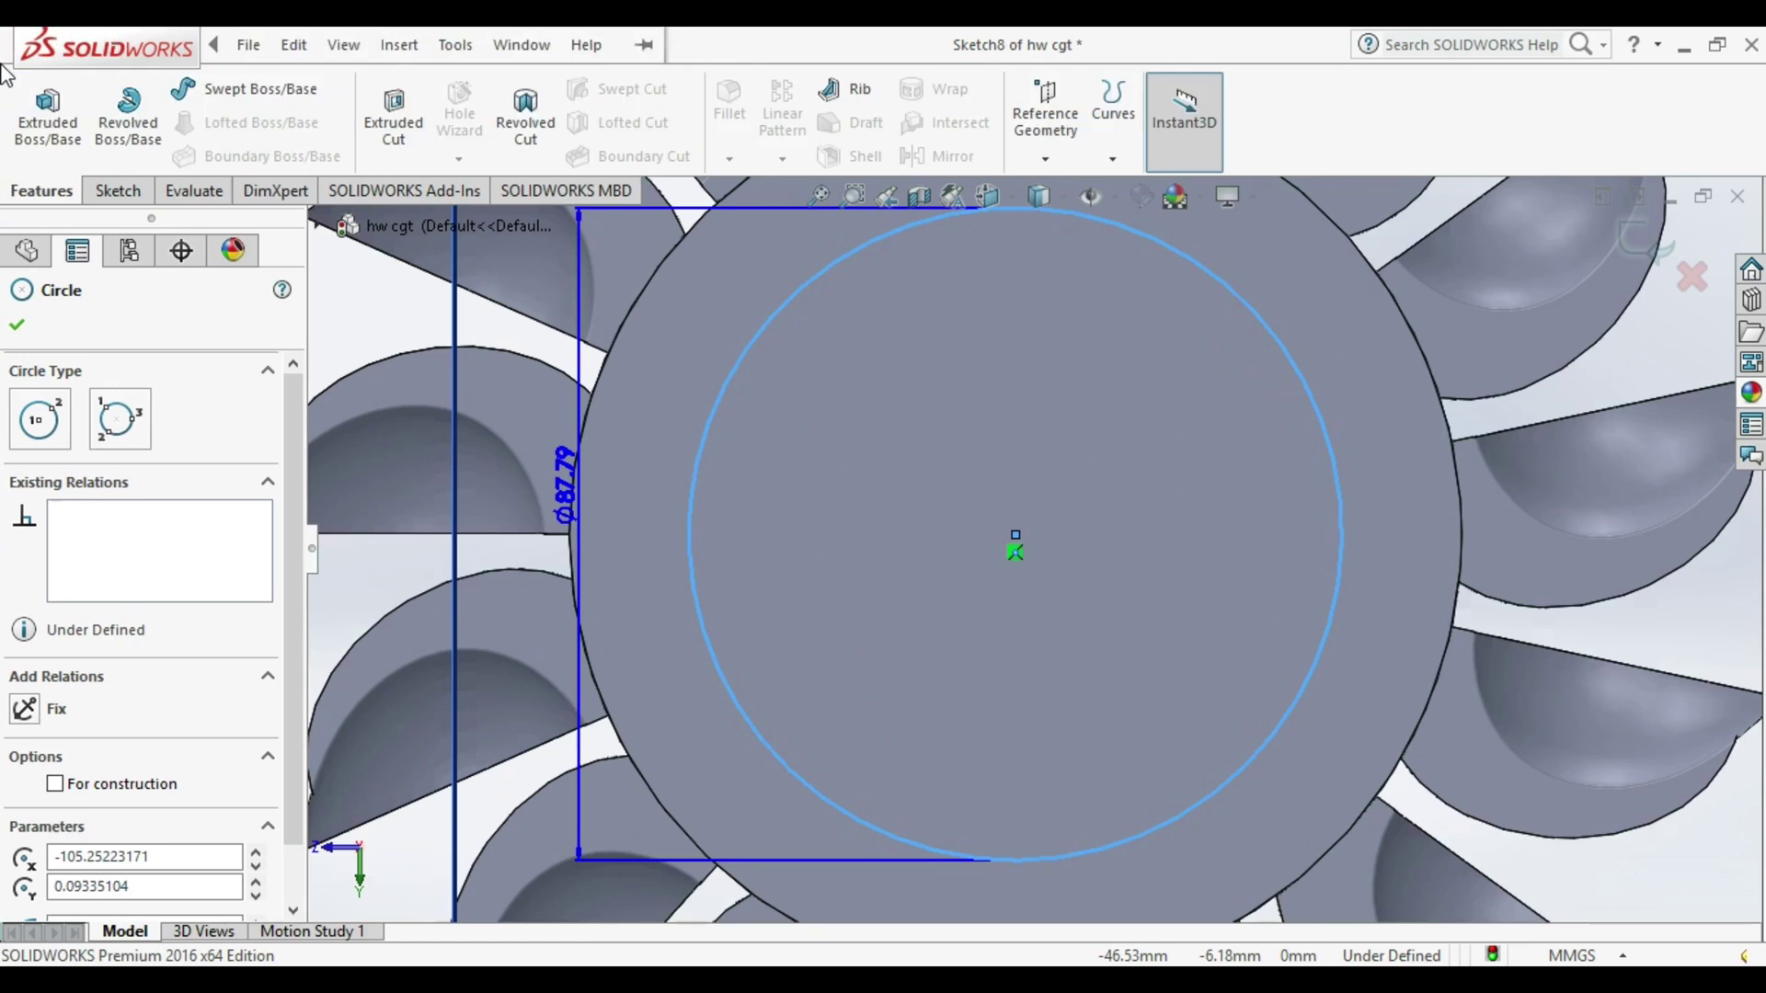
scroll(1025, 556, up, 5)
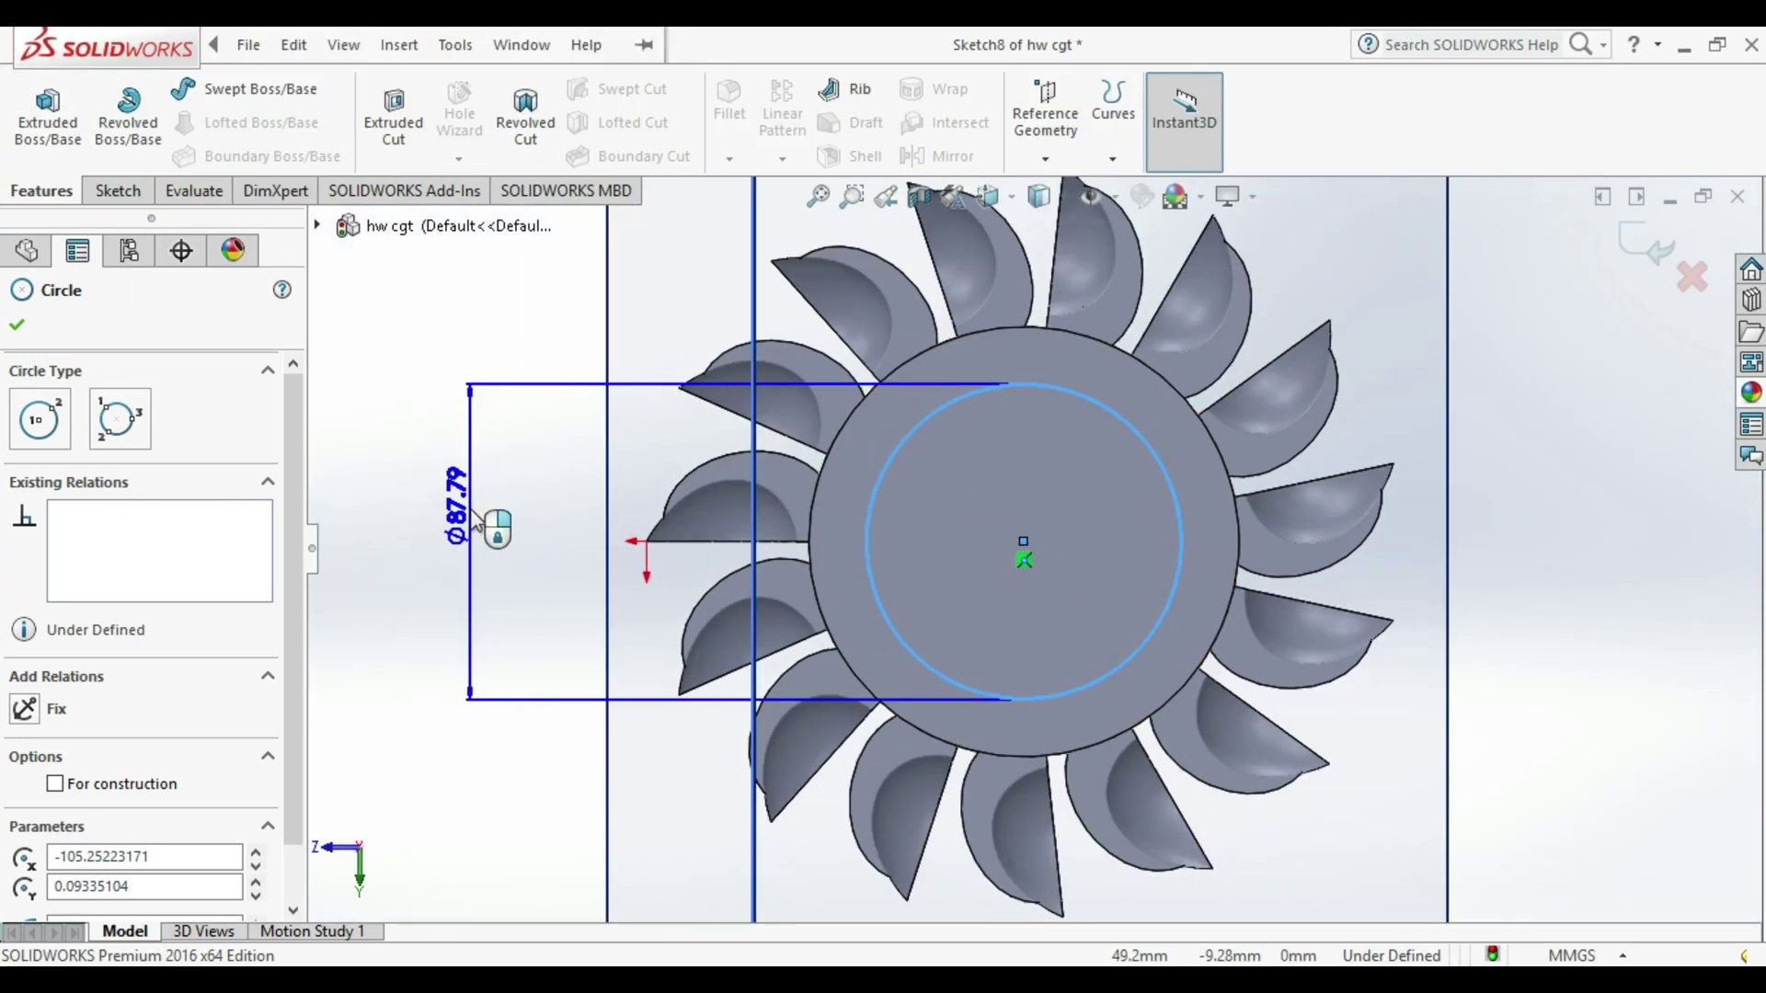
click(481, 522)
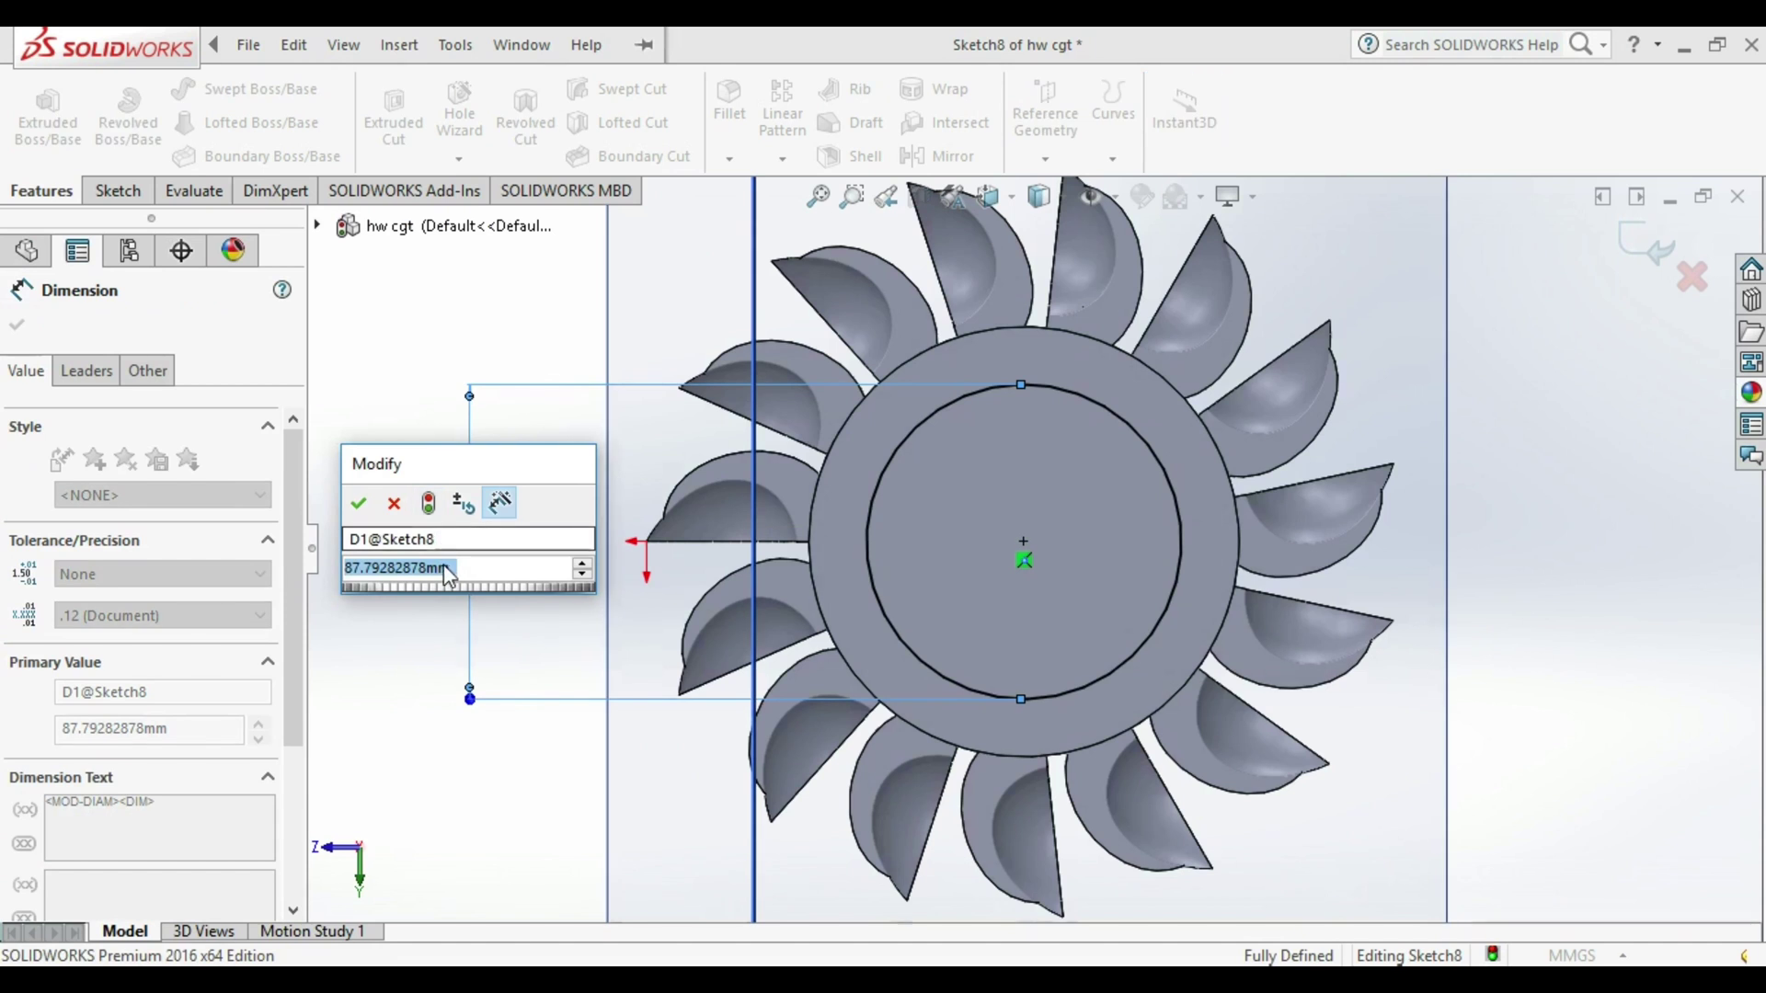
text(85.58)
key(Return)
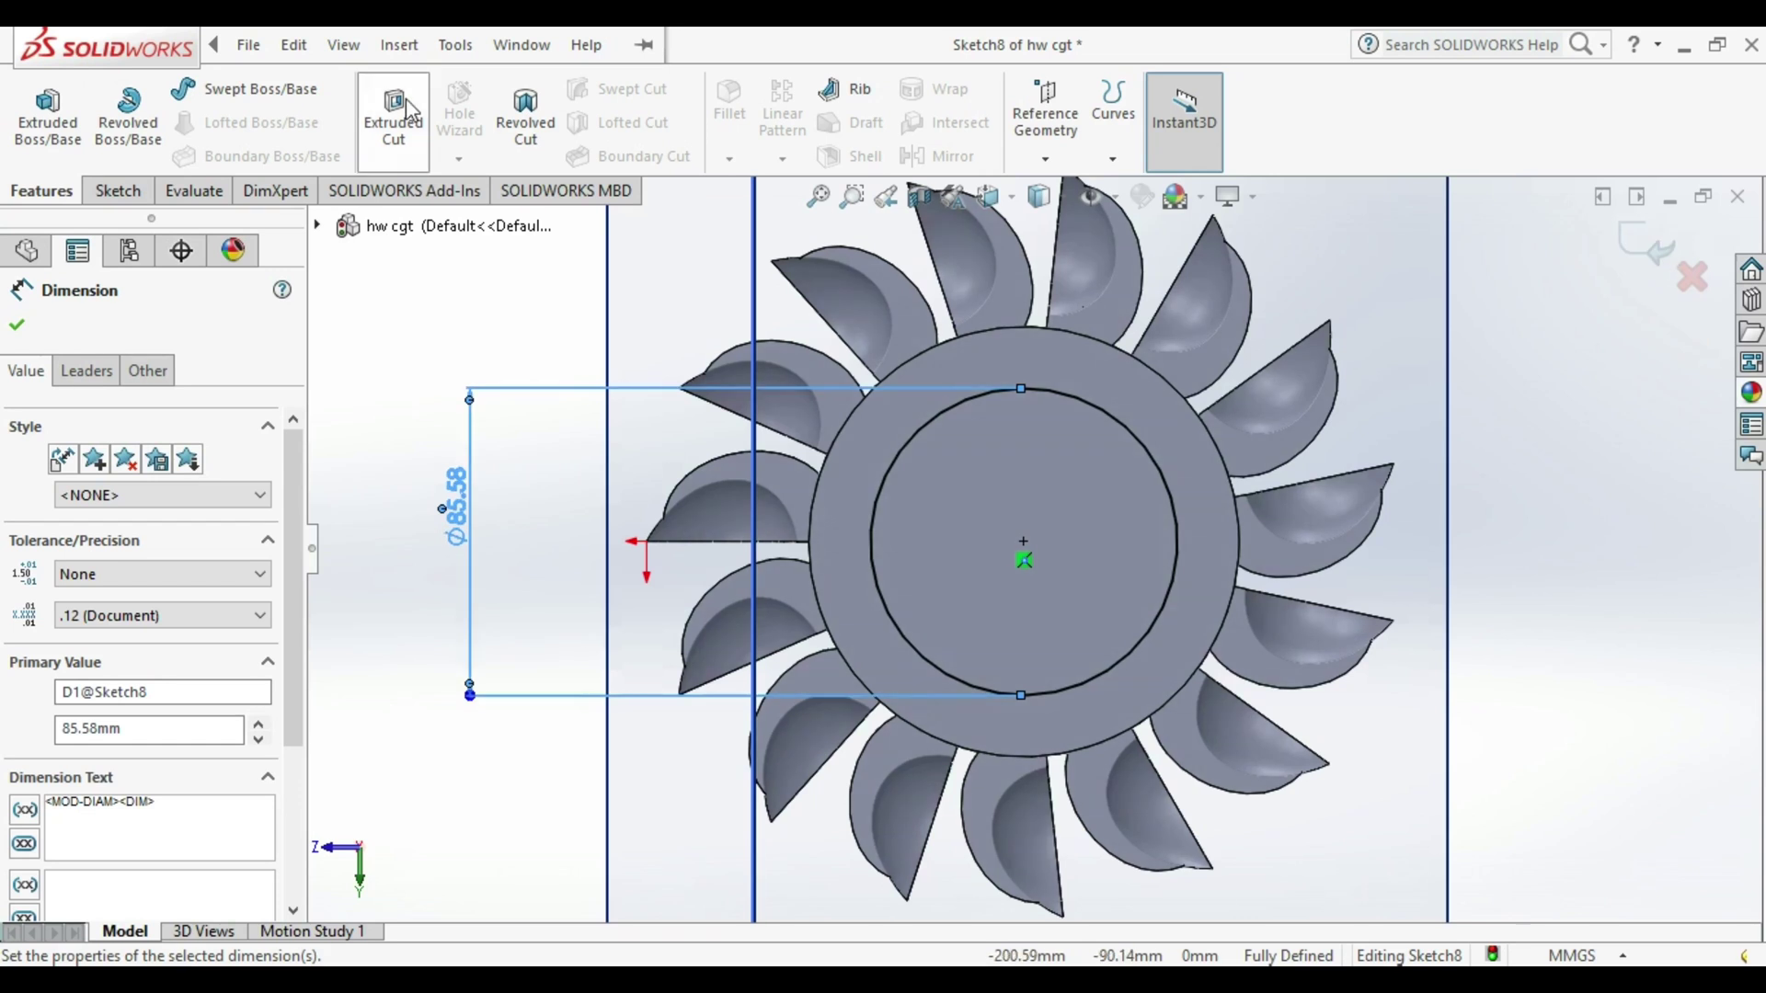
click(1657, 243)
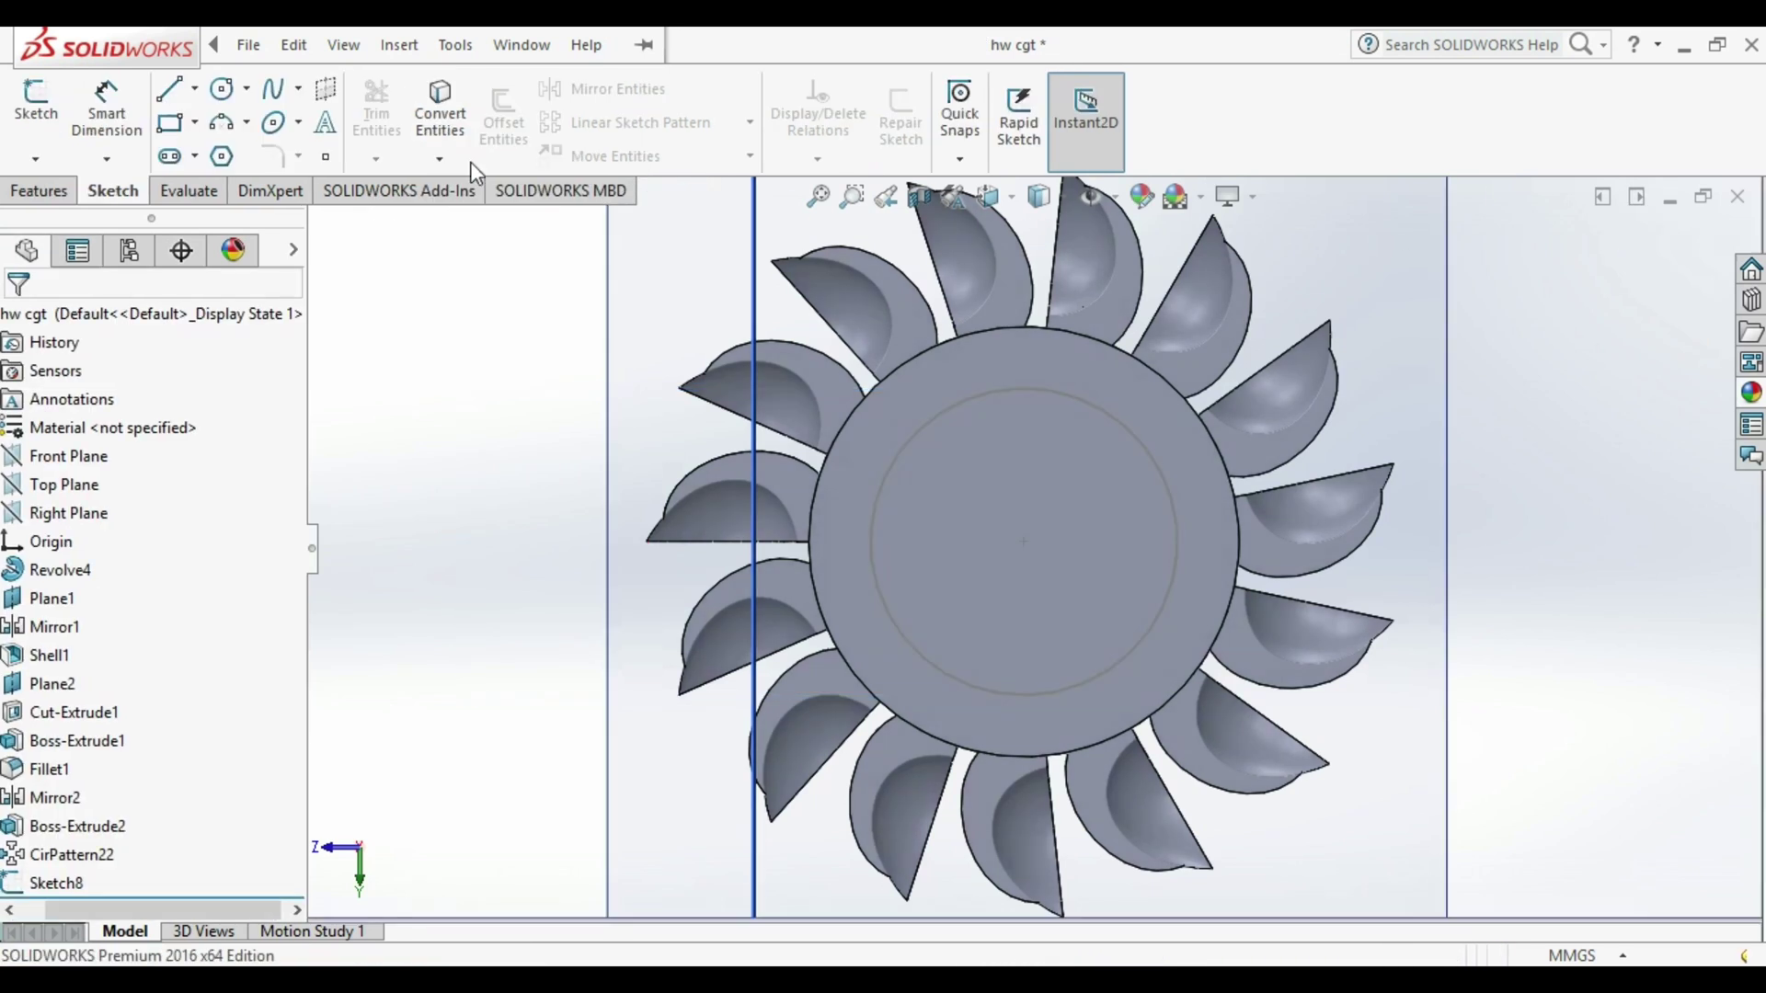
Cut the 85.58 mm circle 3 mm deep into the disc as a Blind extruded cut.
click(47, 115)
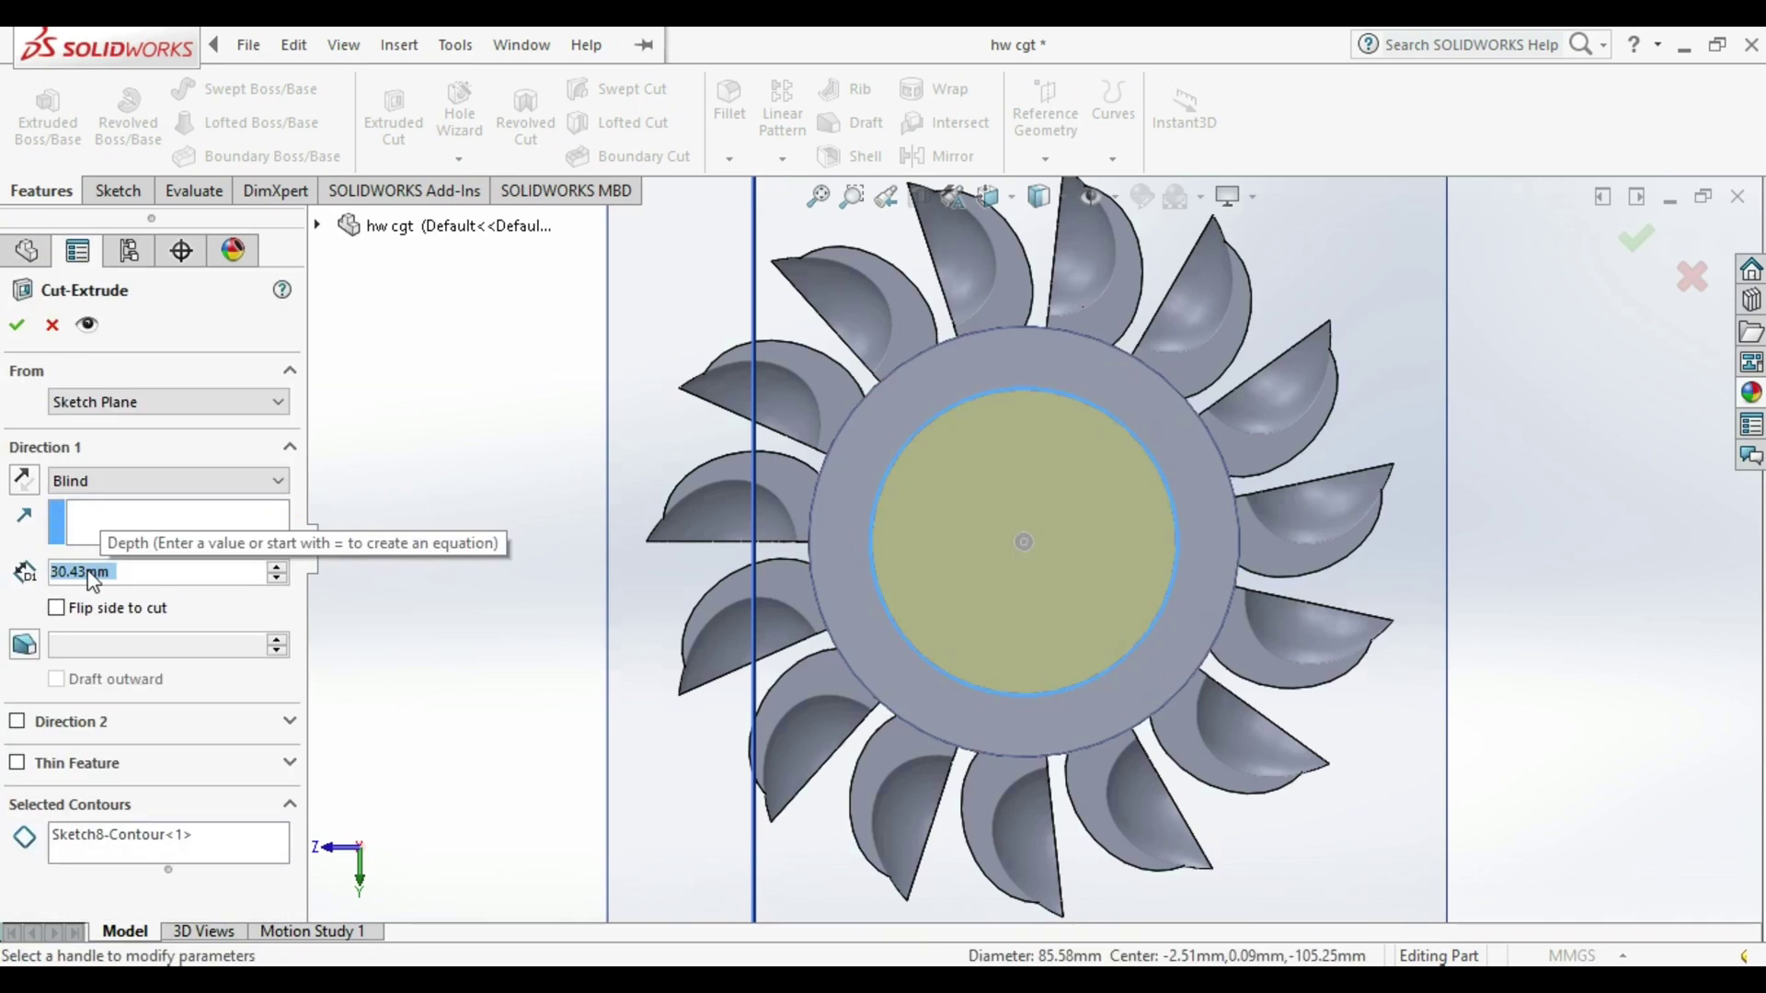
text(3)
key(Return)
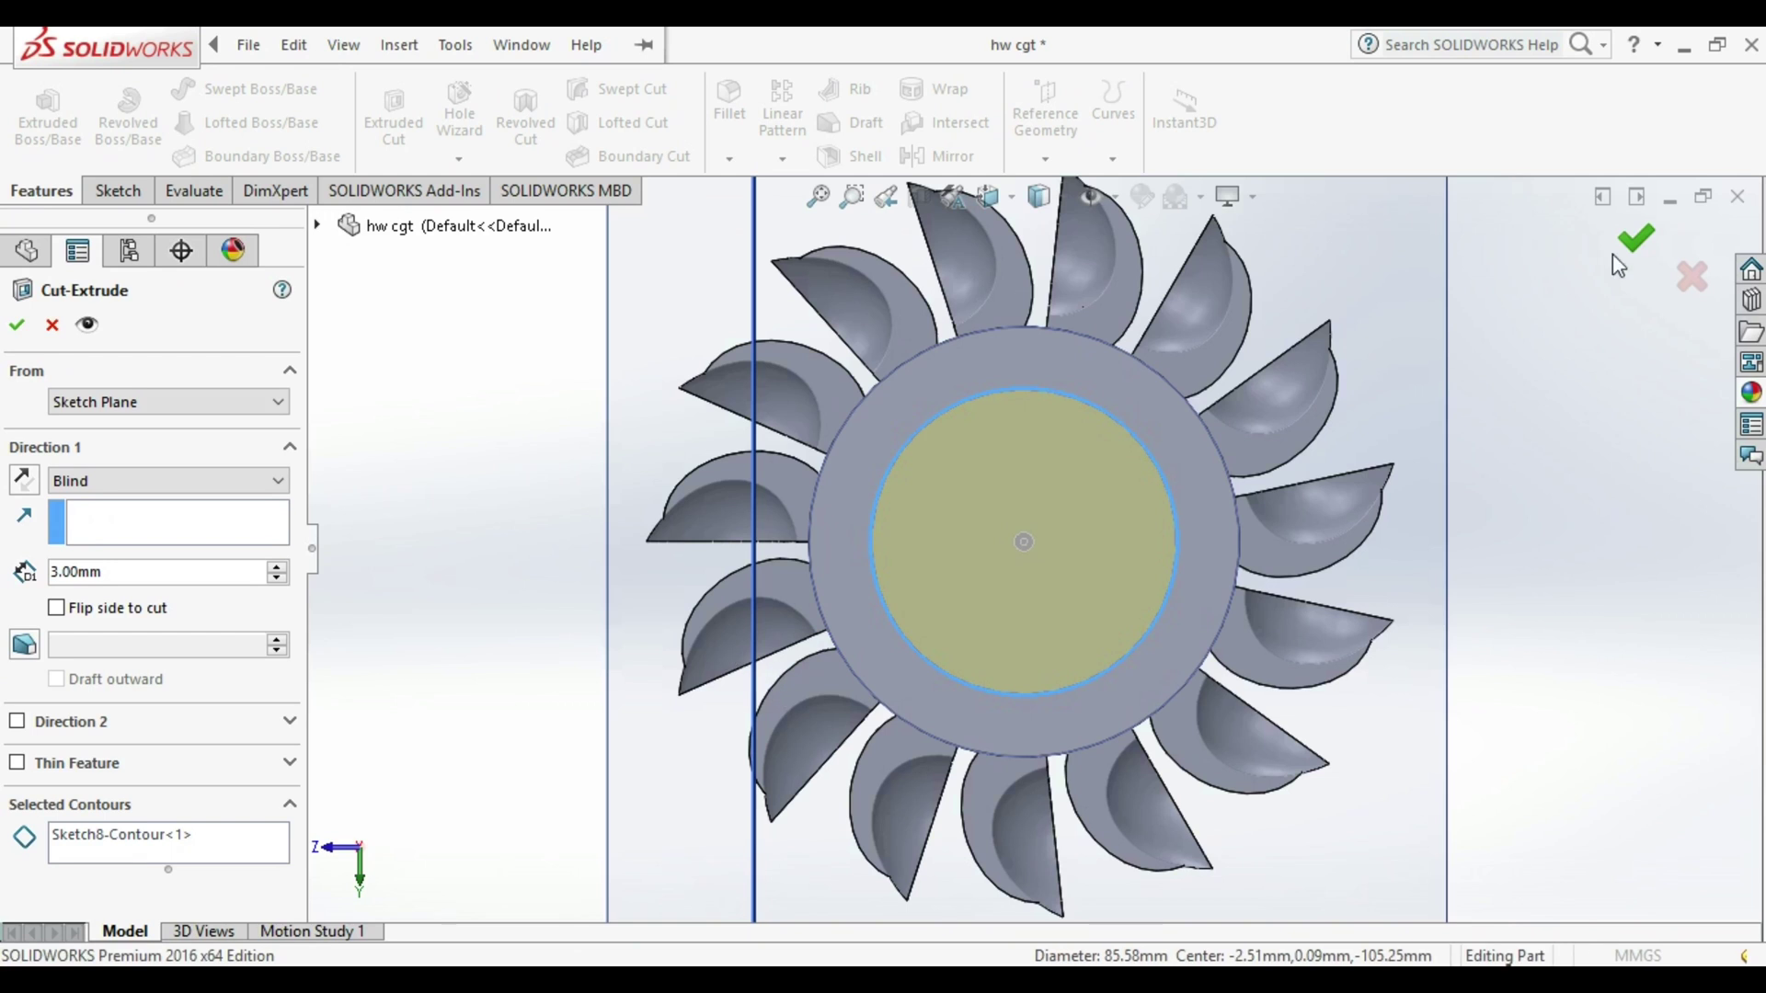
click(1639, 242)
key(Return)
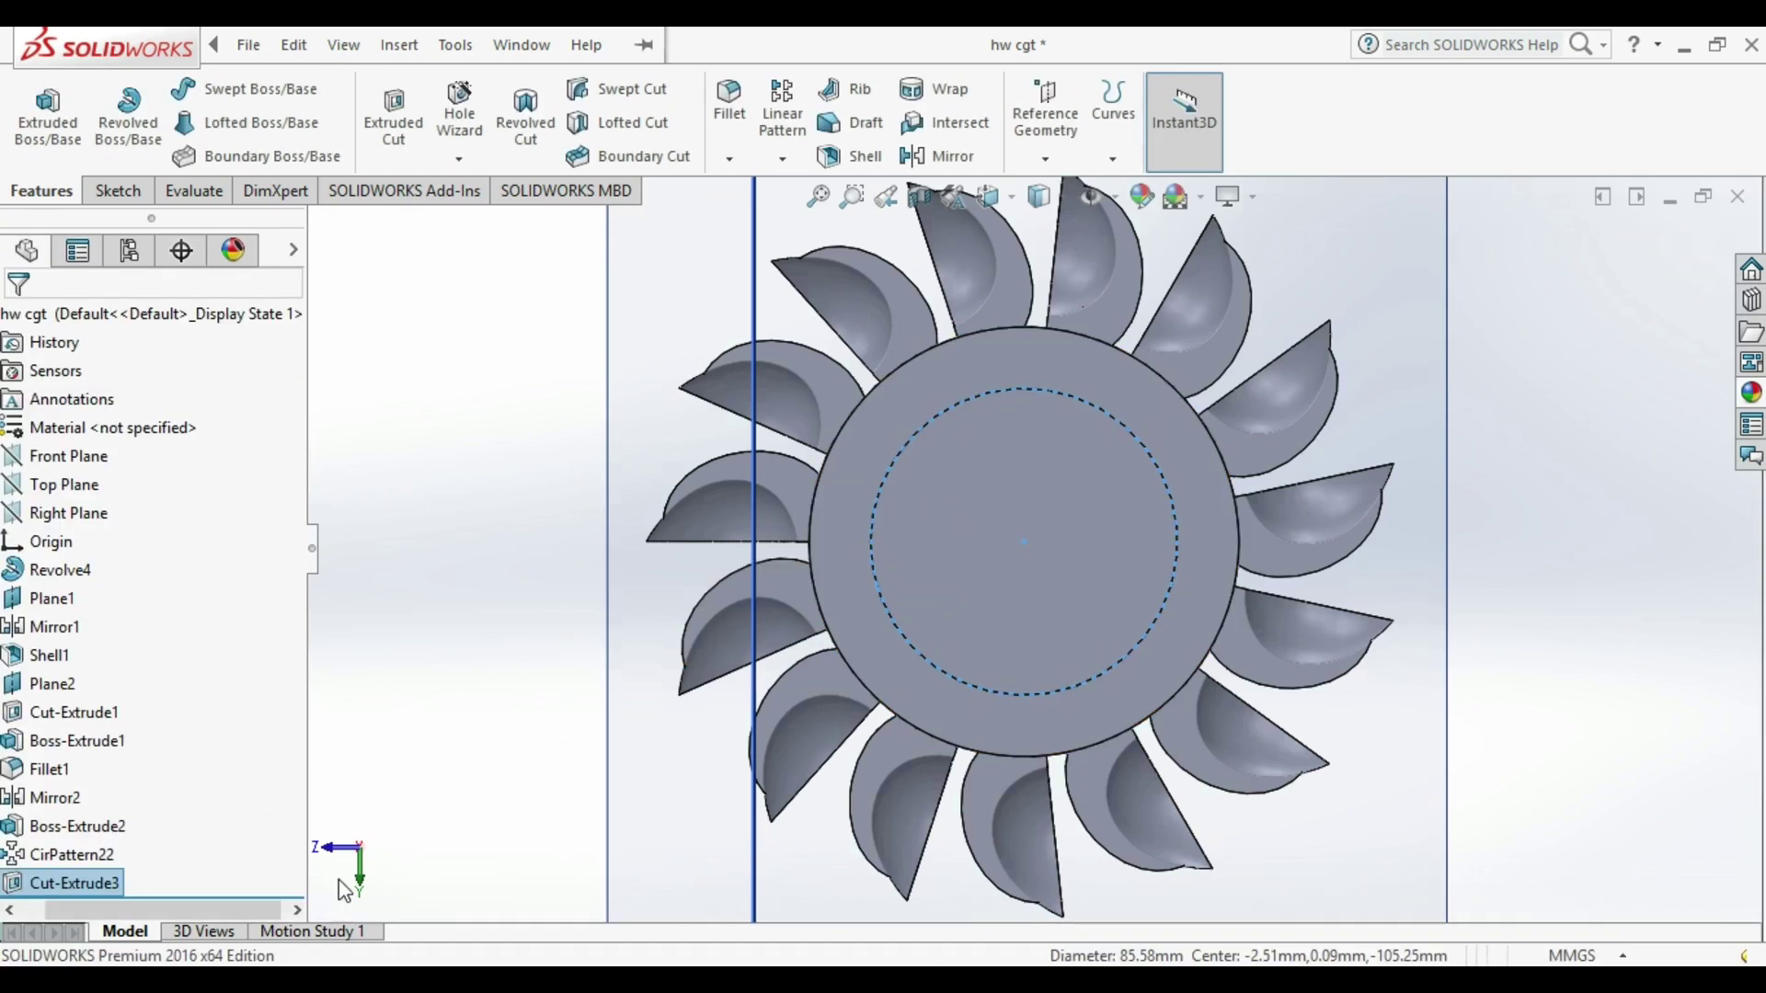
key(f)
key(Escape)
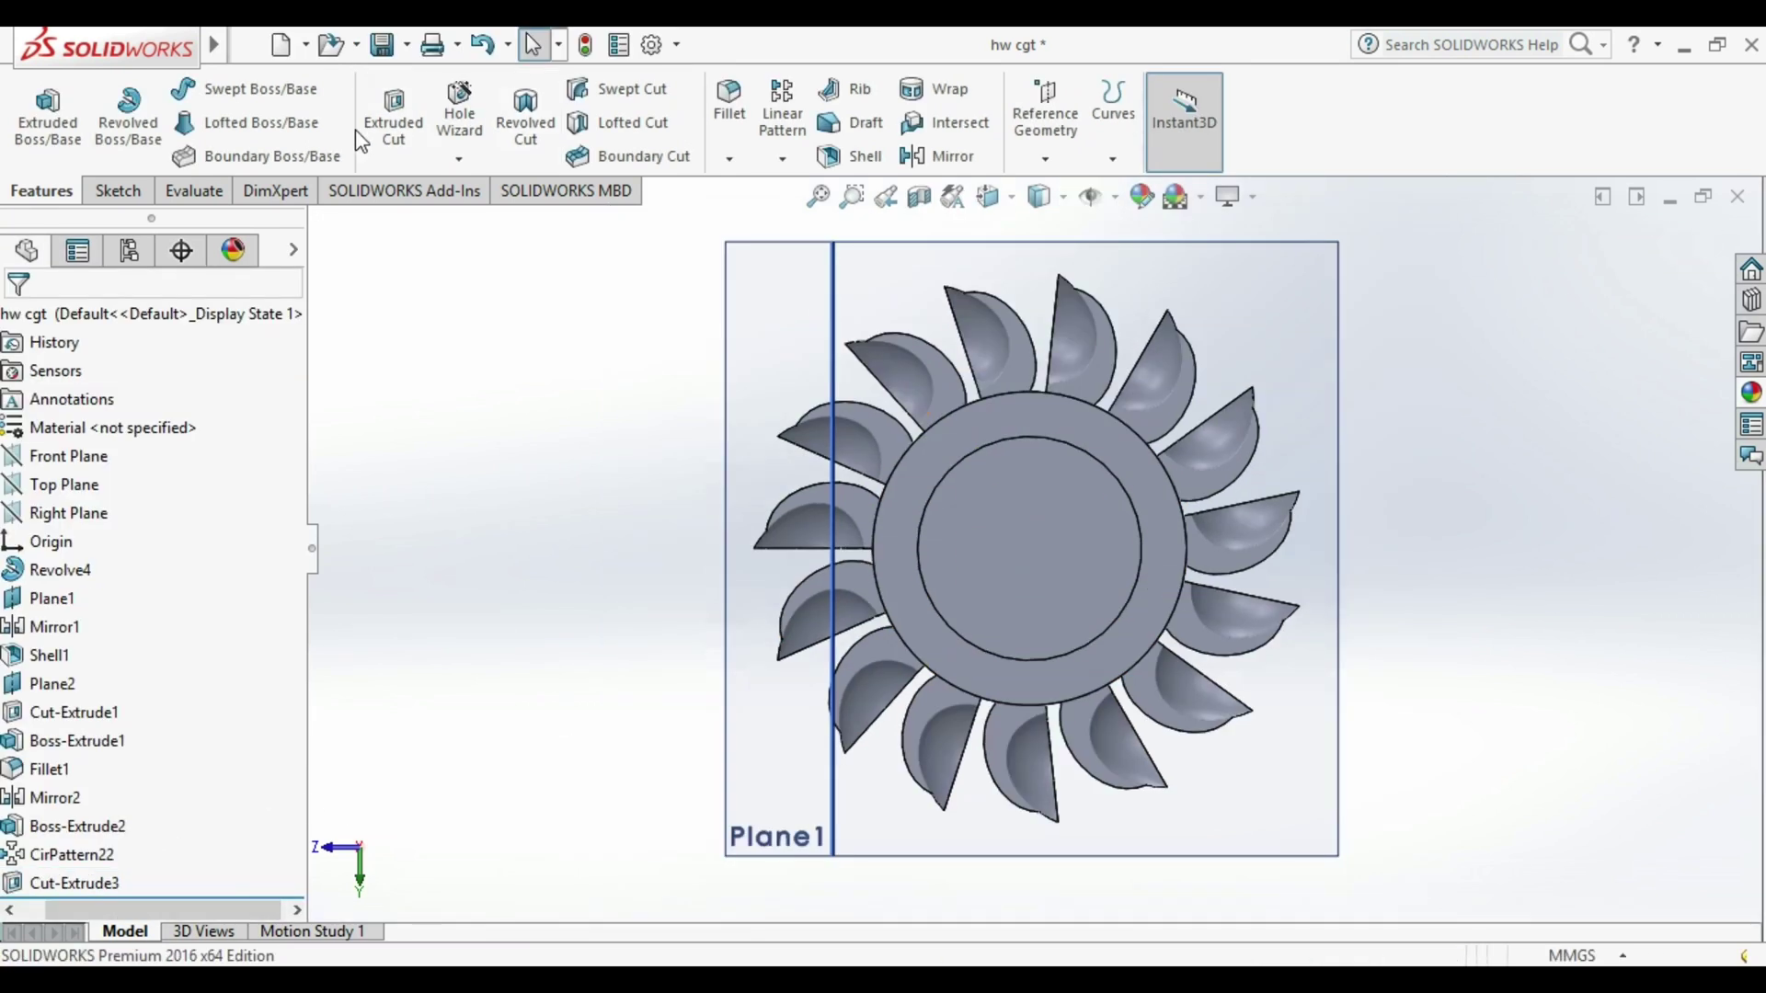
Sketch a circle about 46 mm in diameter at the centre of the recessed disc face.
click(397, 129)
click(1049, 552)
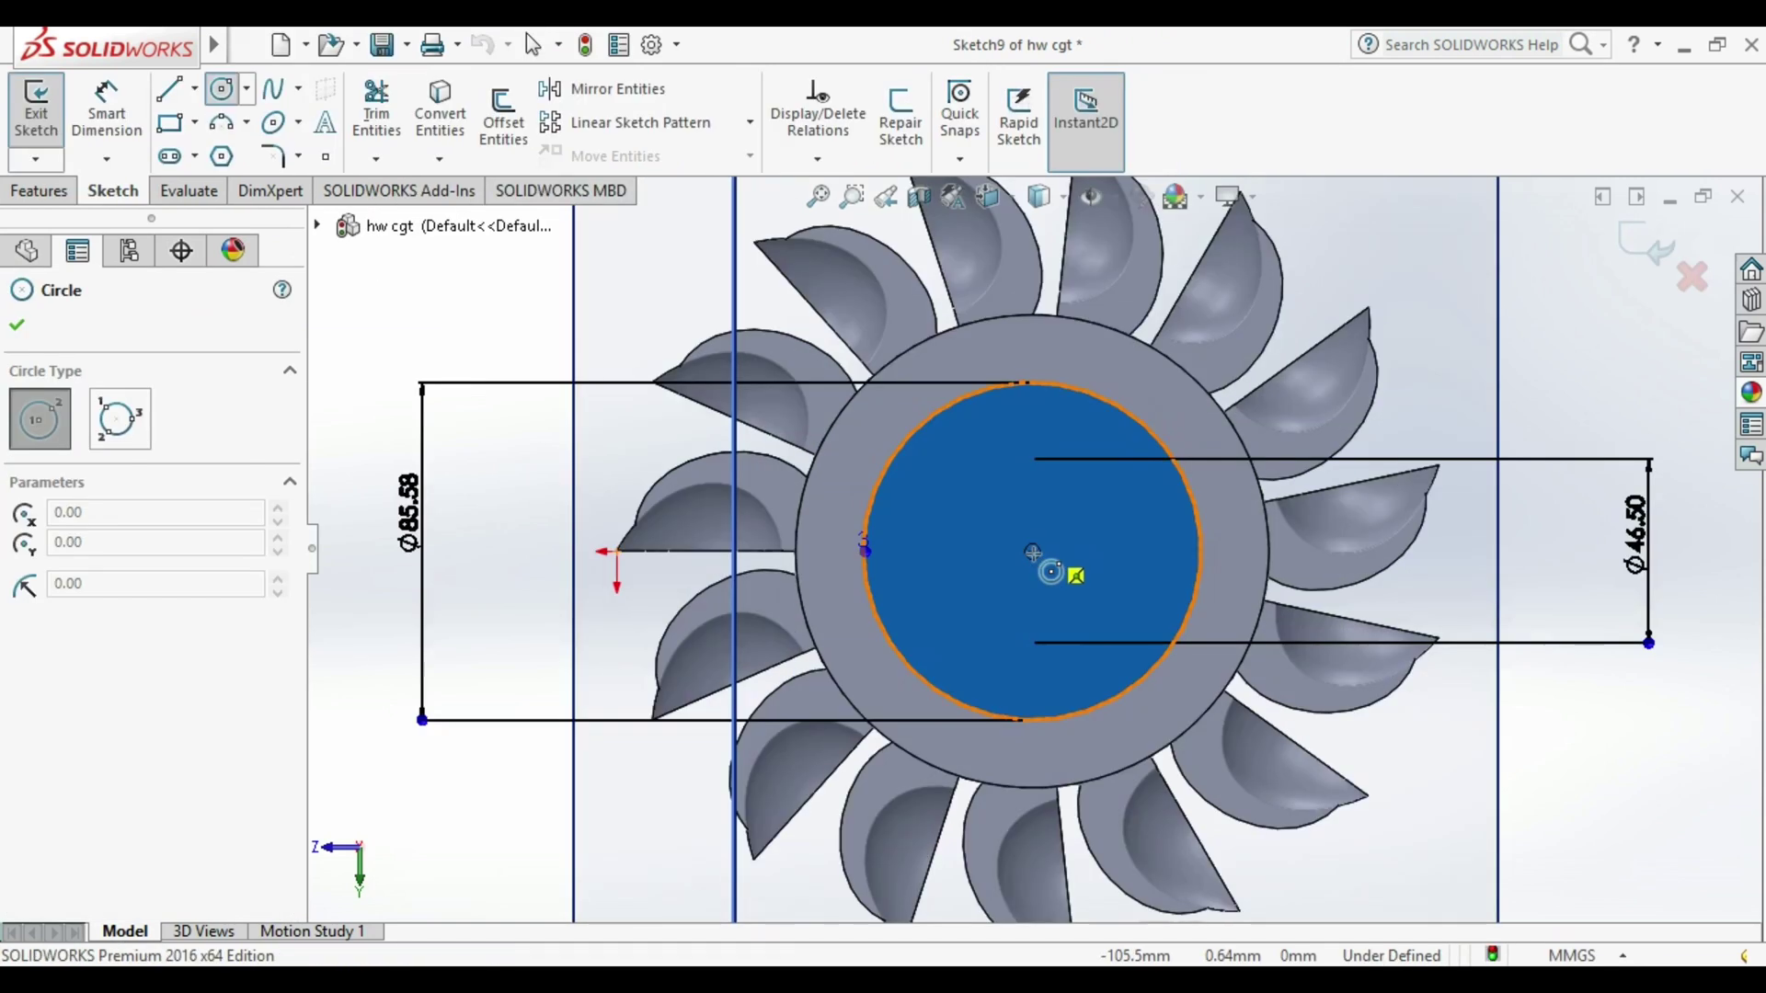
click(1032, 551)
click(1067, 469)
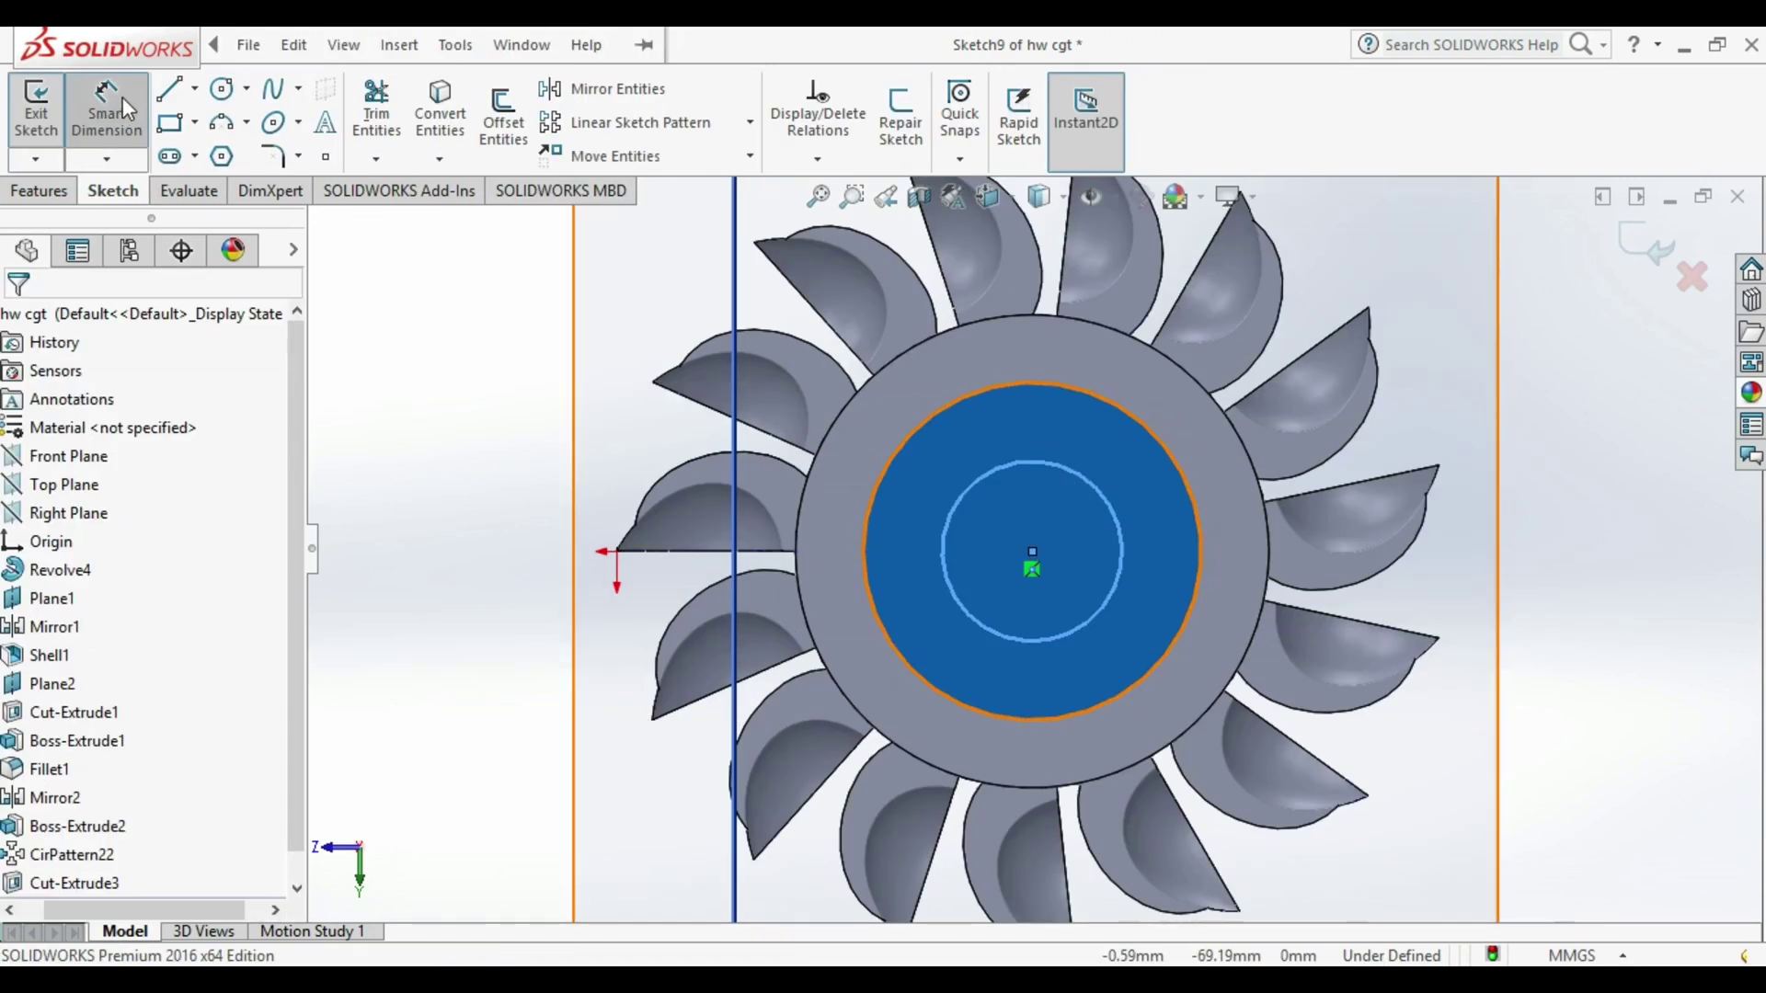
Set the inner circle's diameter to 46.5 mm and close the sketch.
click(1564, 552)
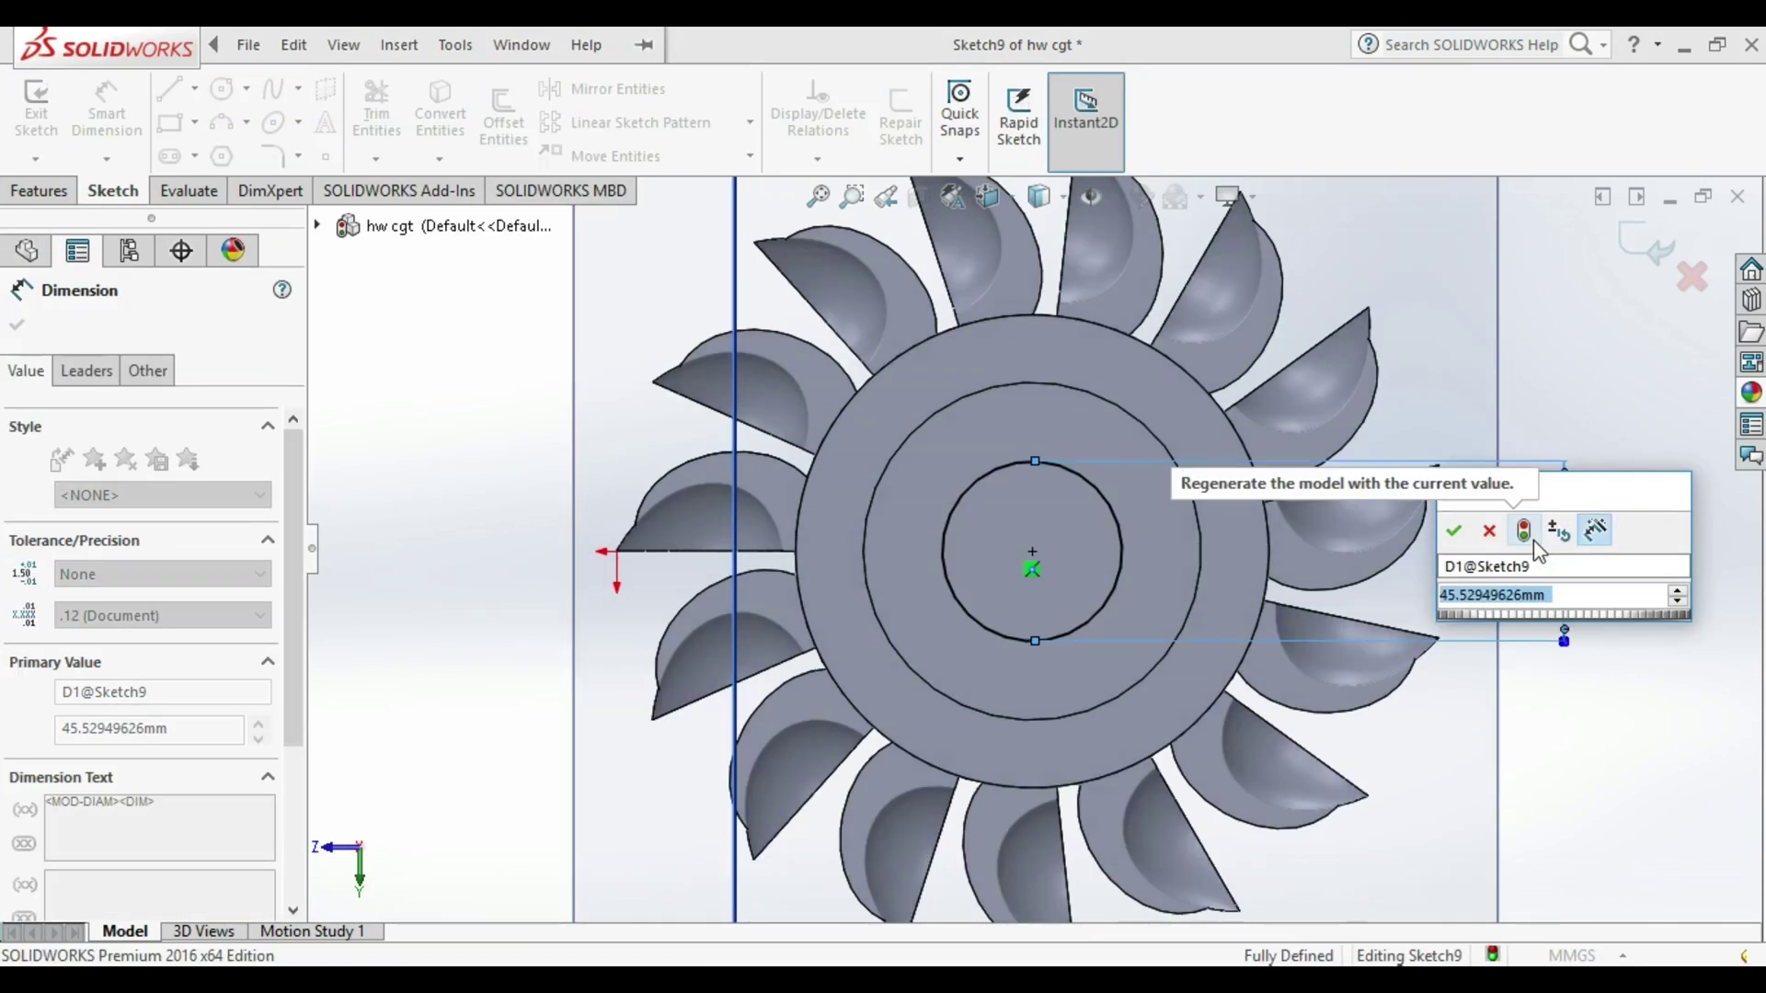
text(46.5)
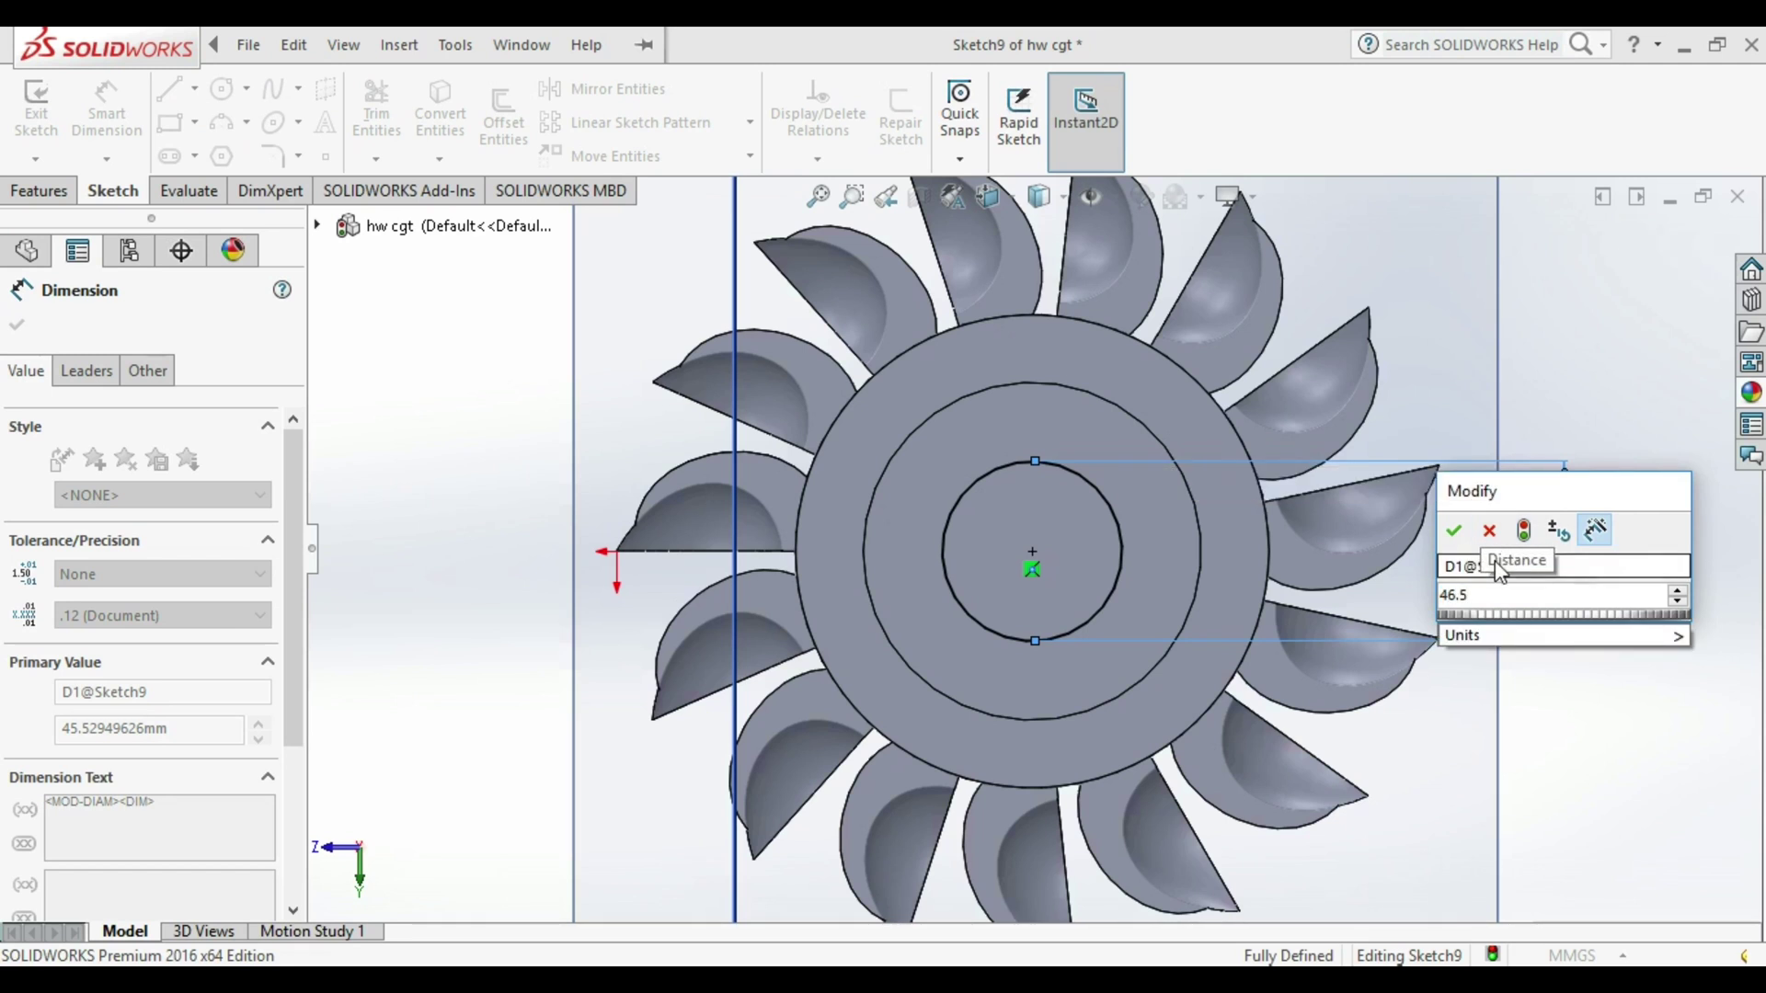
key(Return)
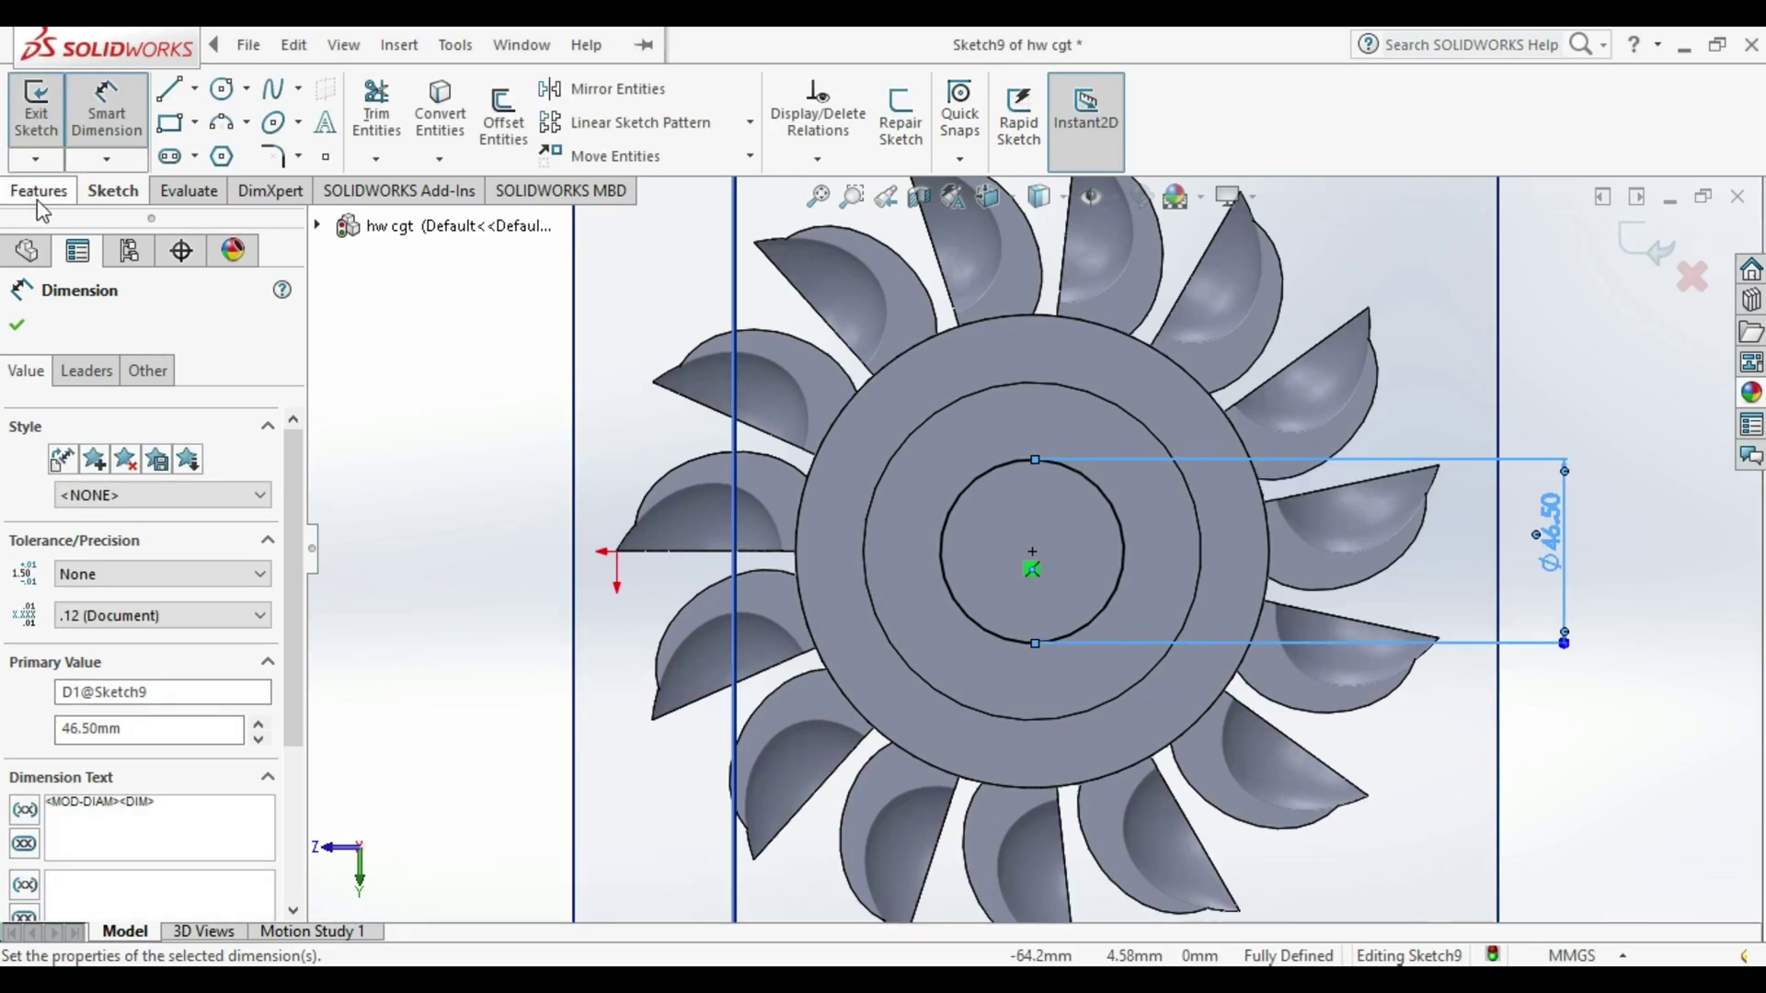
click(1645, 248)
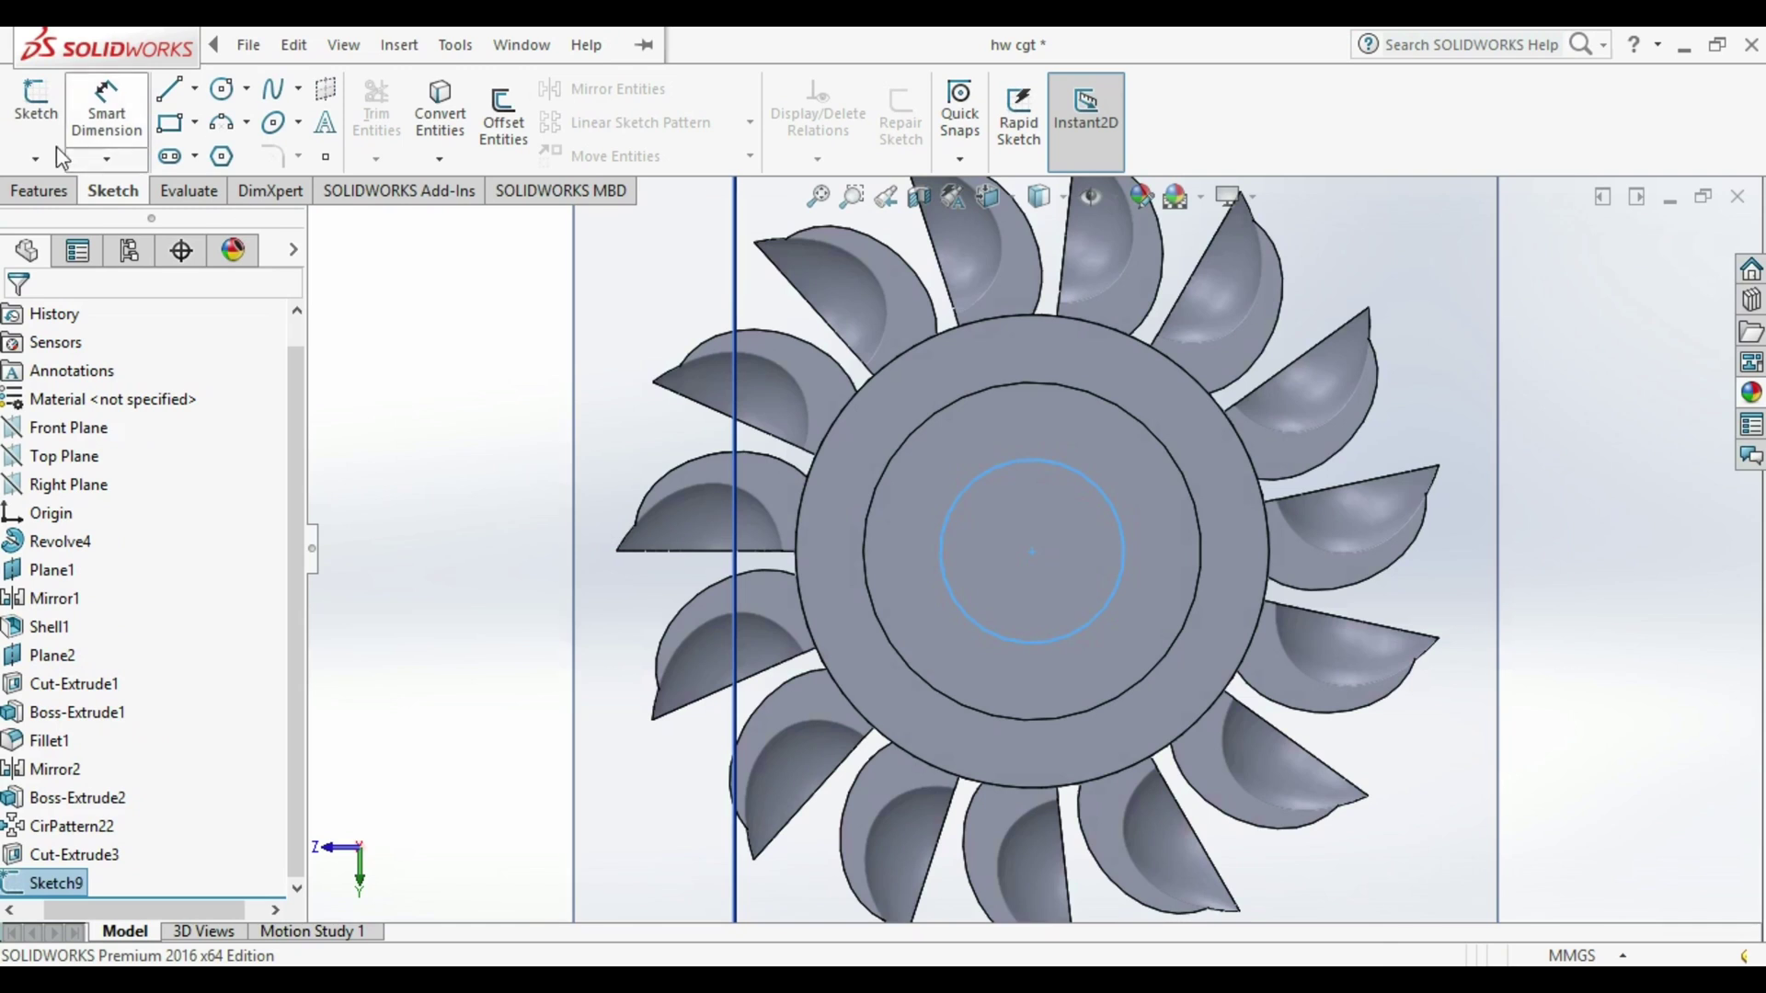
Extrude the 46.5 mm circle 5 mm as a Blind boss merged with the disc.
click(39, 191)
click(48, 115)
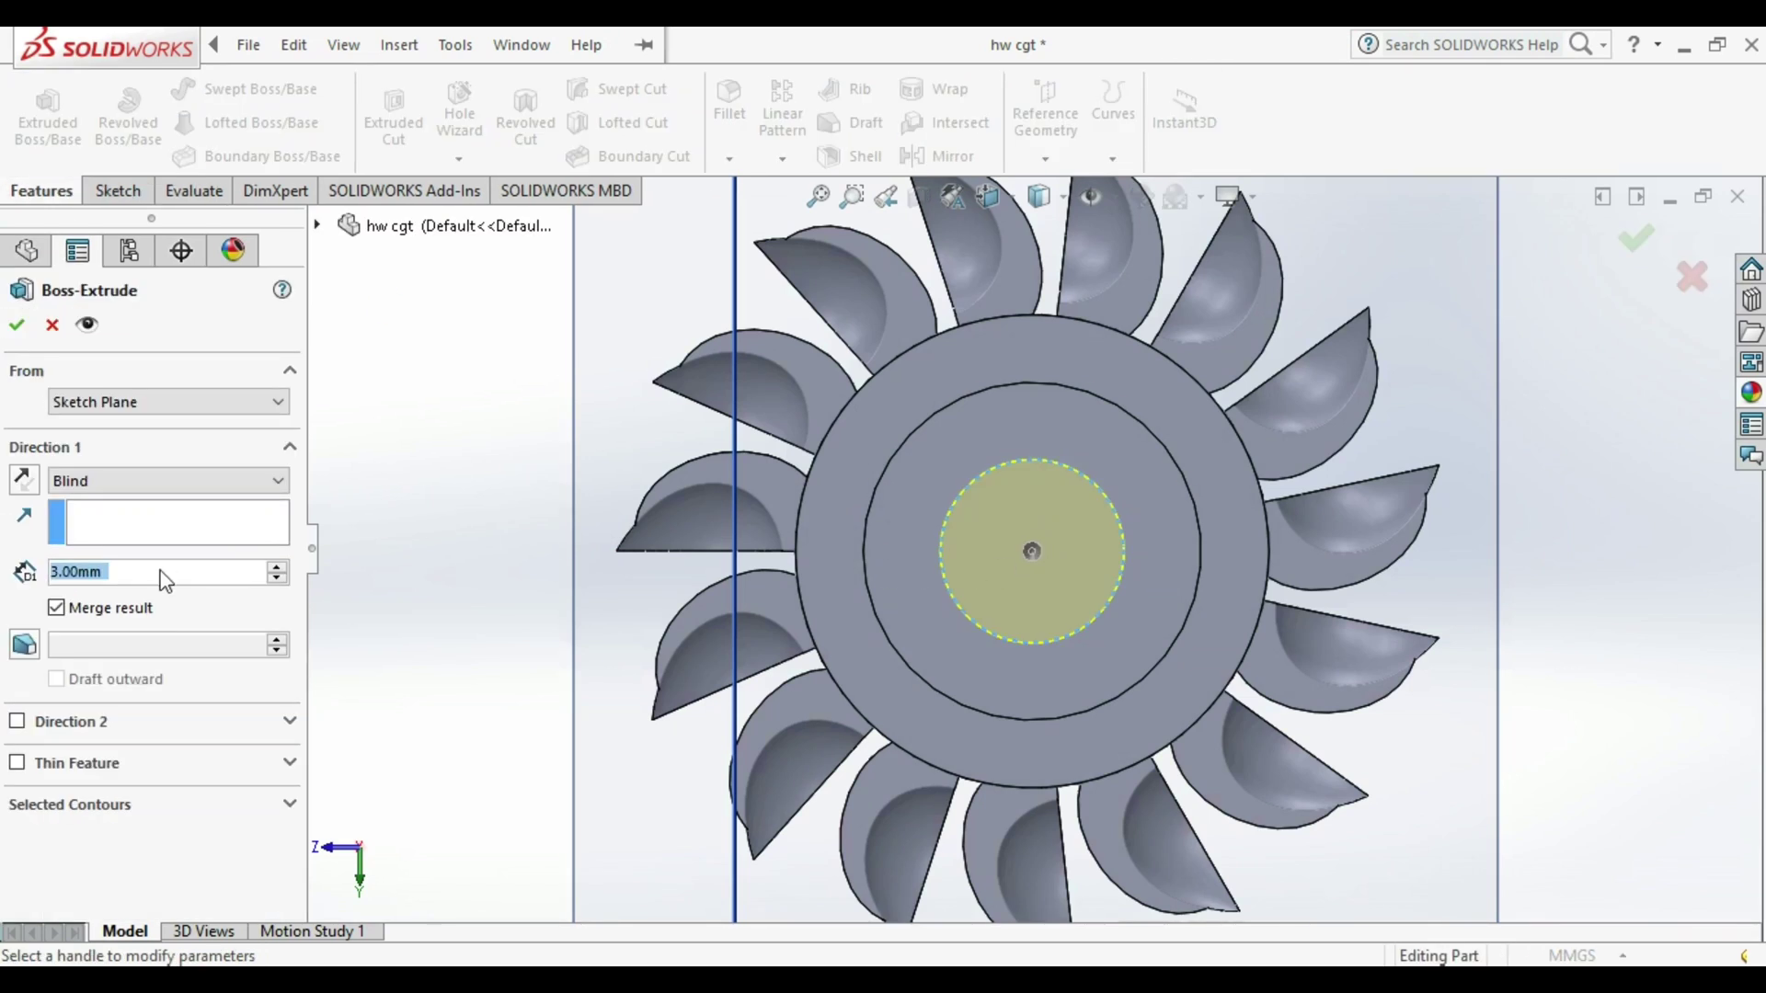
text(5)
middle_drag(1543, 428, 1391, 477)
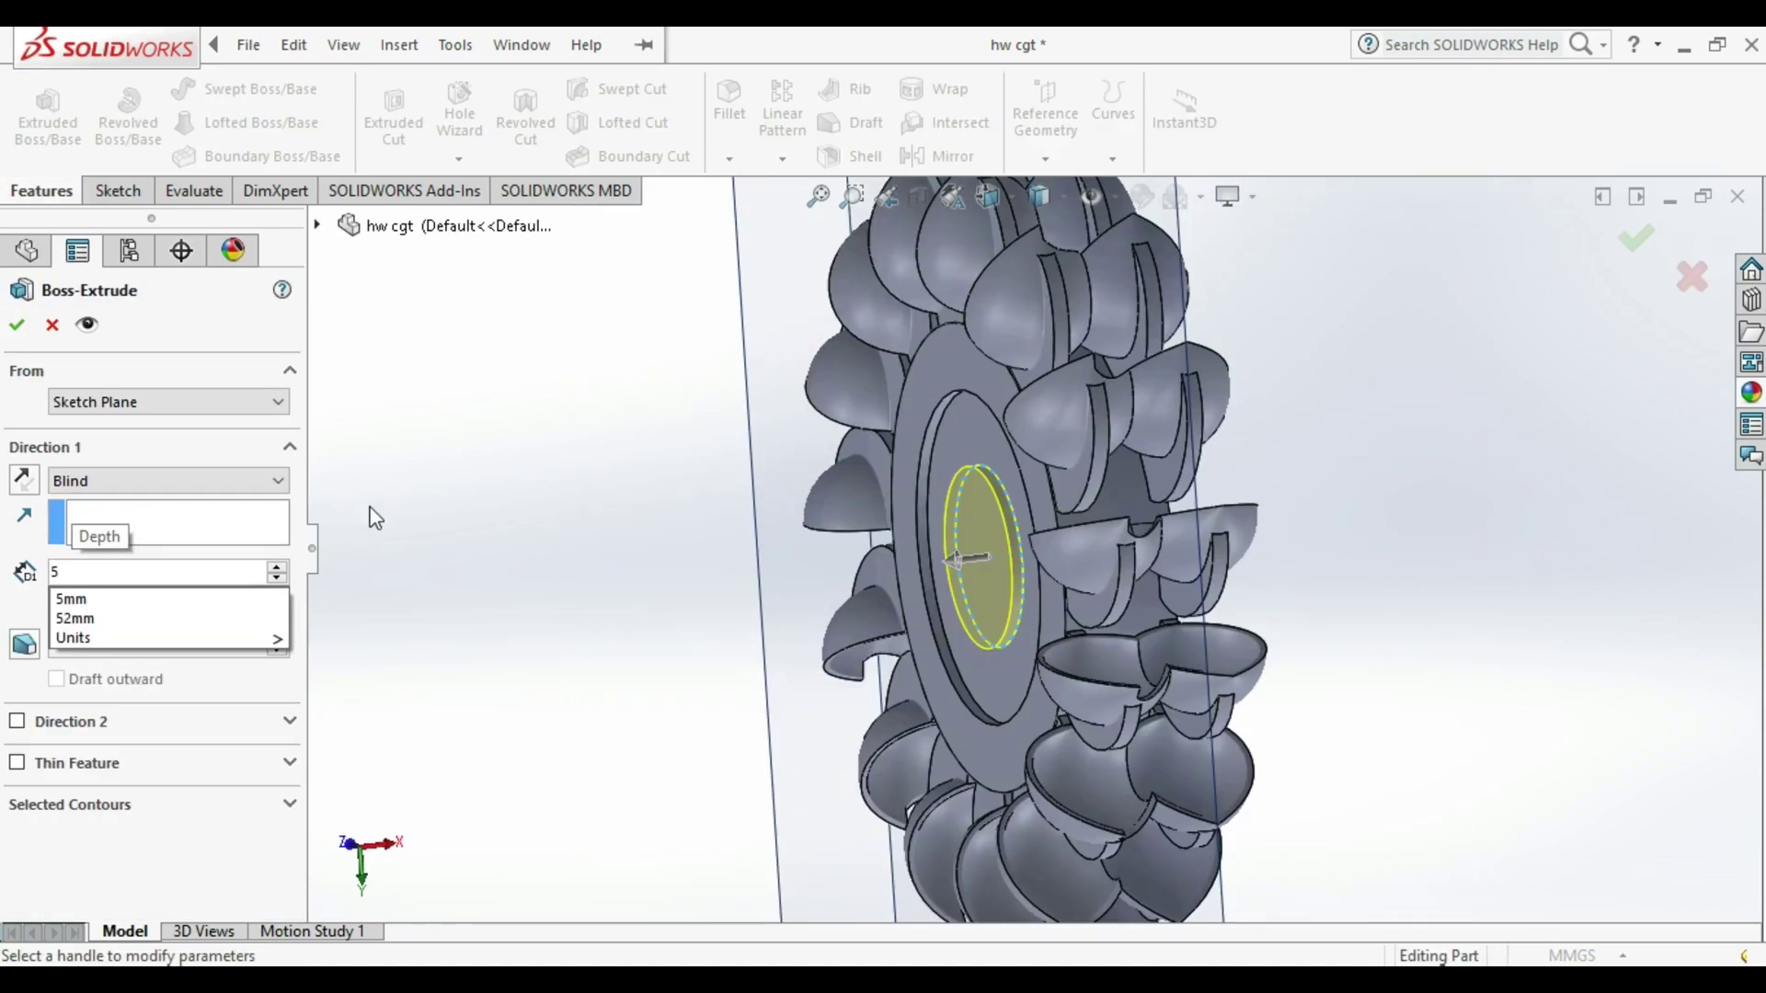
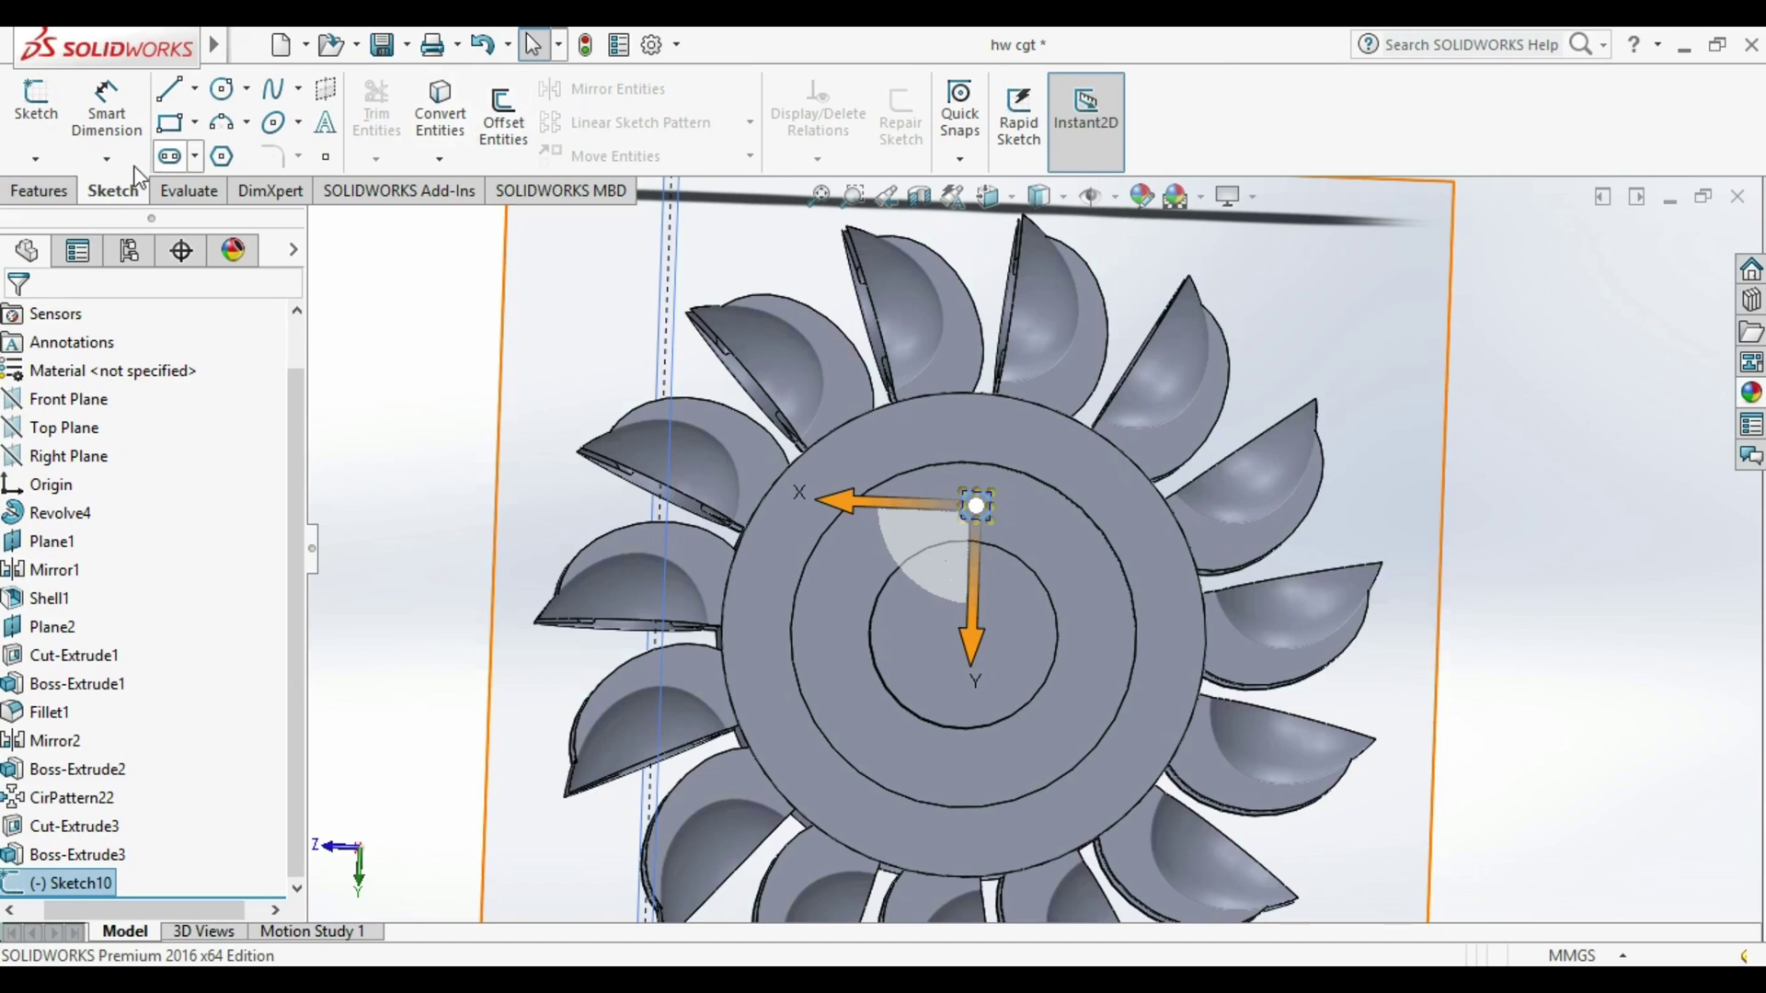
Cut the small circle between the hub and the recess edge through the wheel as a Through All extruded cut.
click(394, 145)
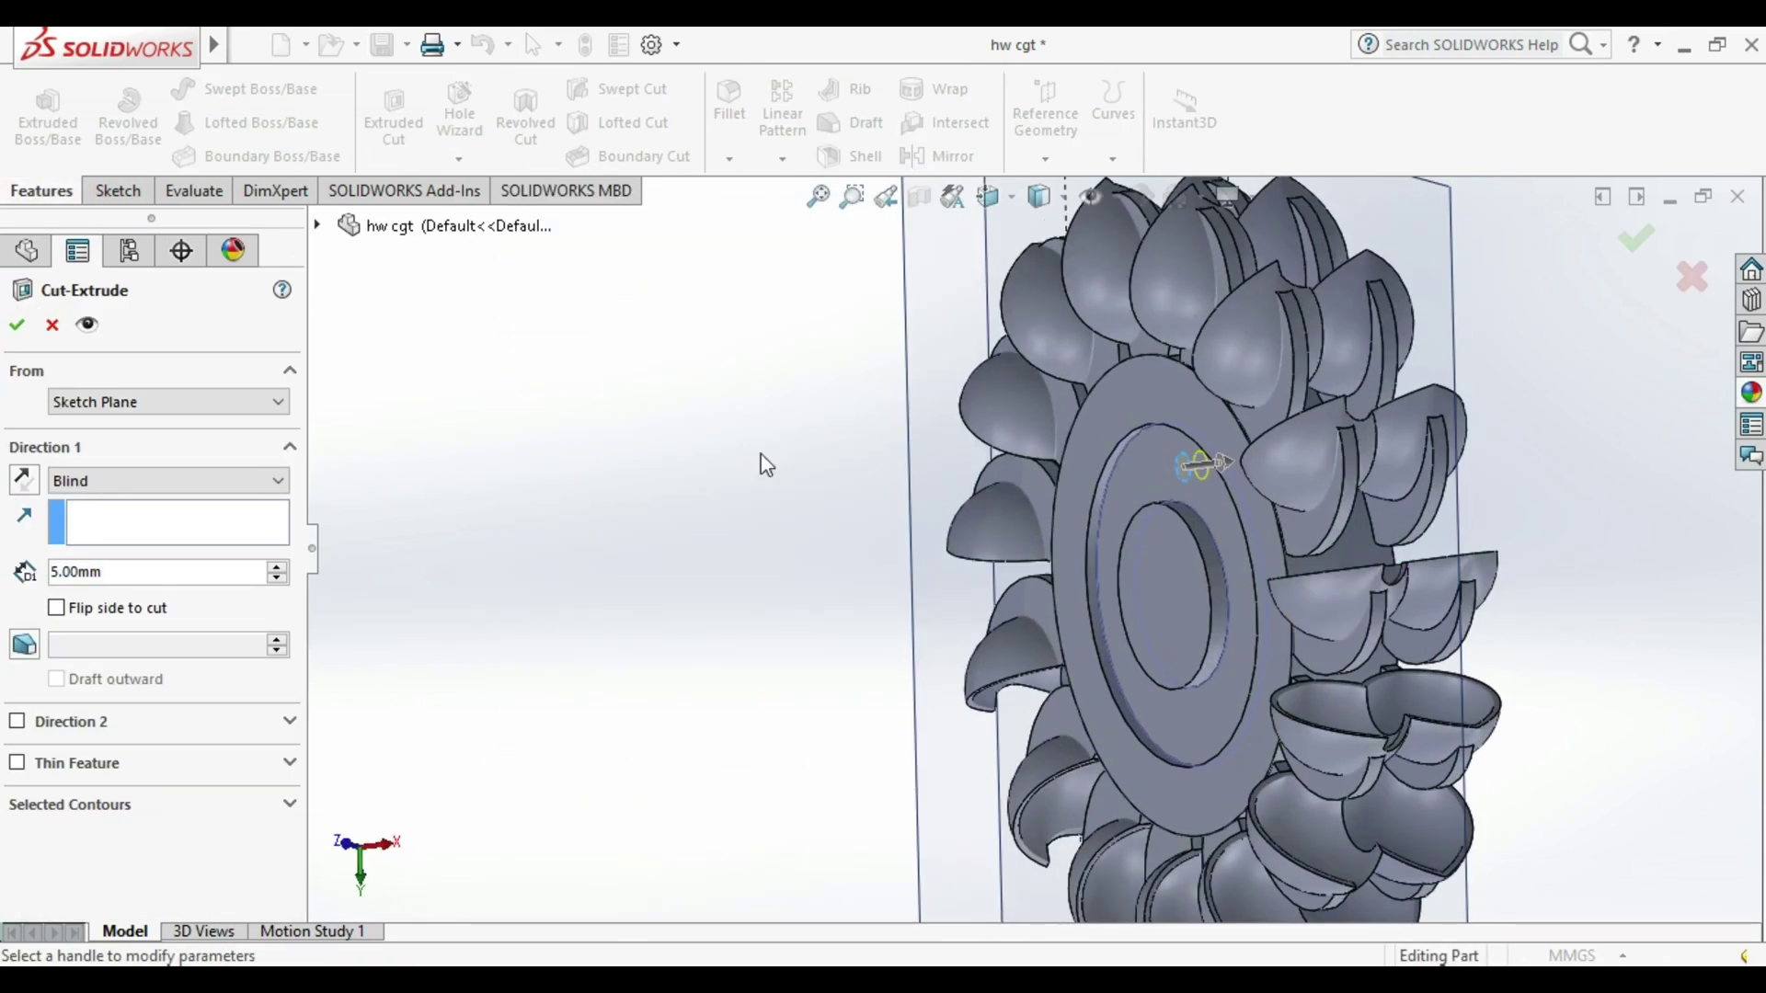
click(169, 401)
click(92, 425)
click(147, 480)
click(92, 516)
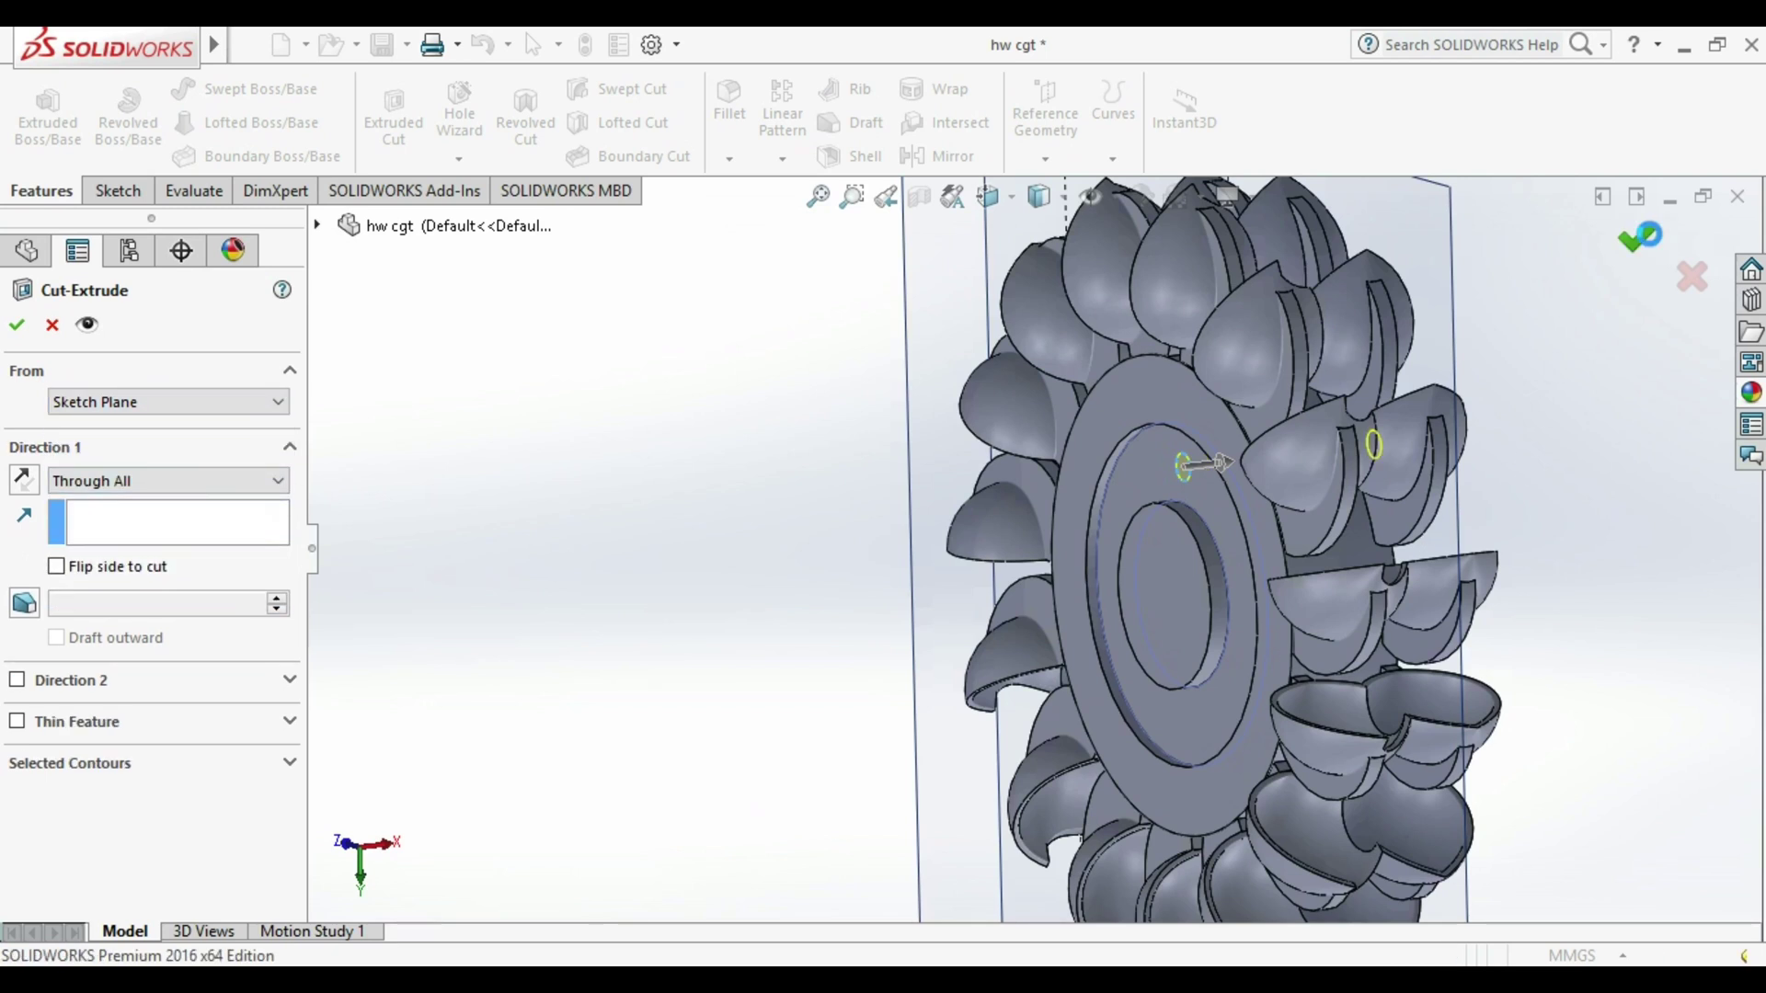
key(Return)
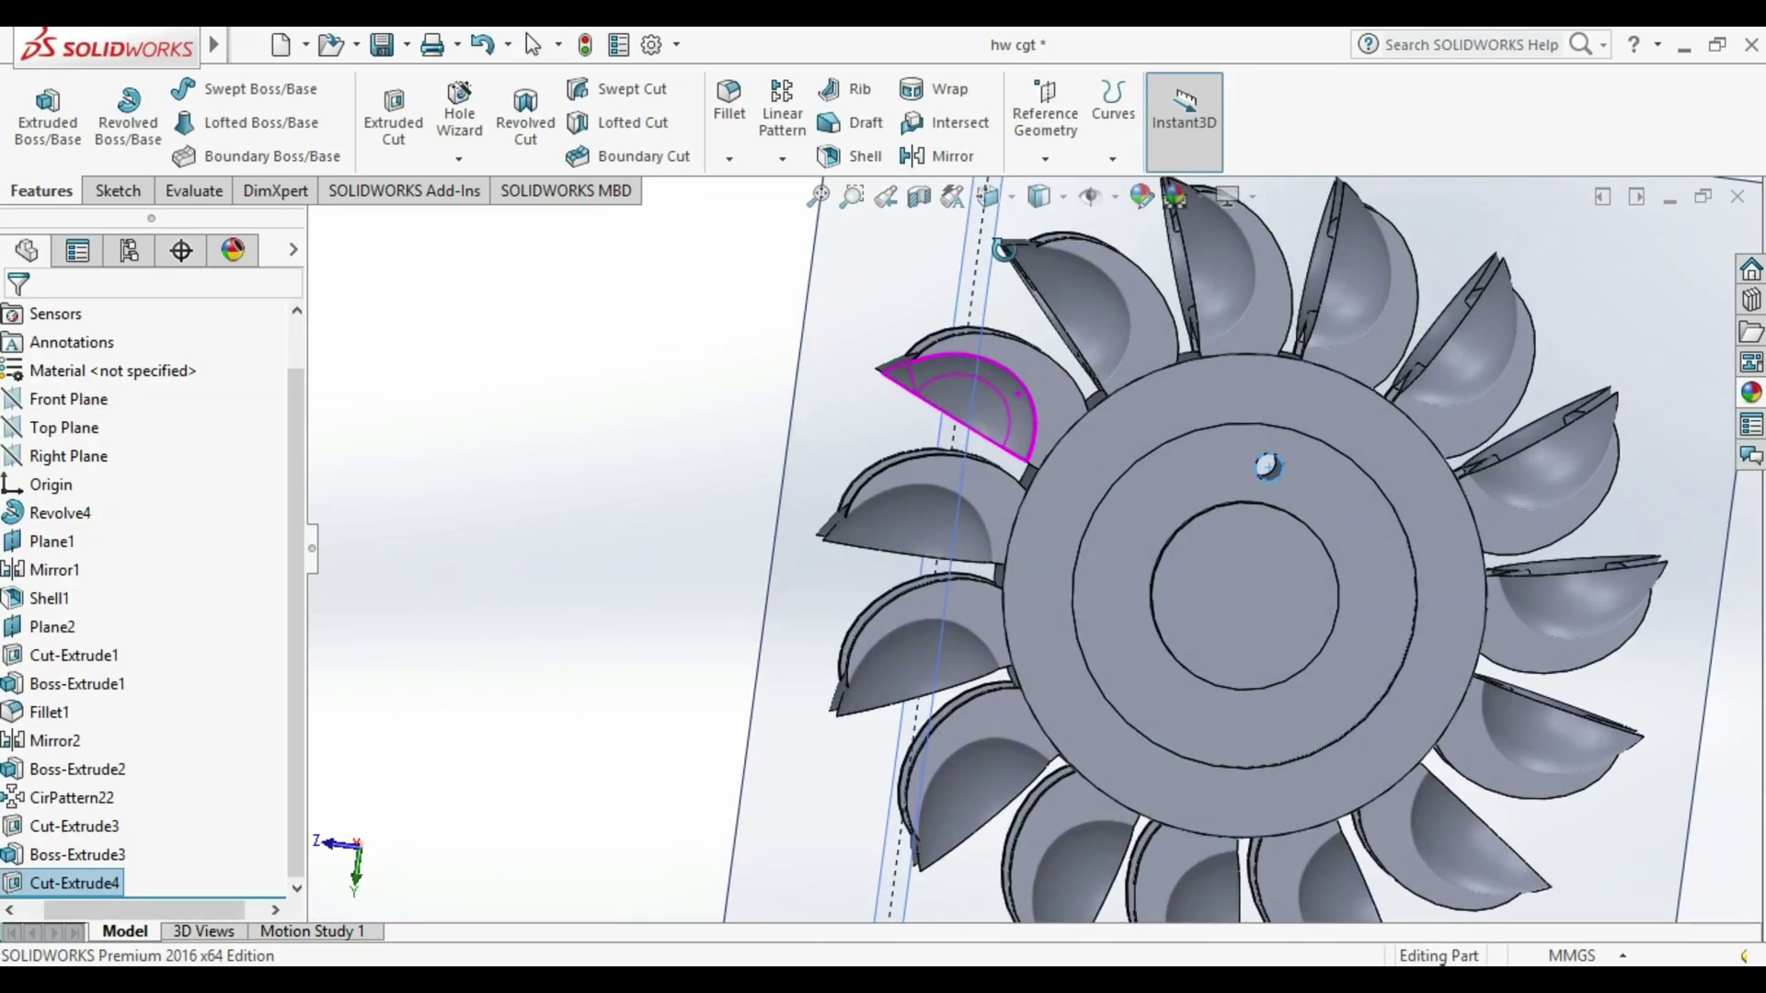
Pattern the 7 mm hole circularly about the hub's edge with 15 equally spaced instances over 360 degrees.
click(990, 195)
click(1010, 488)
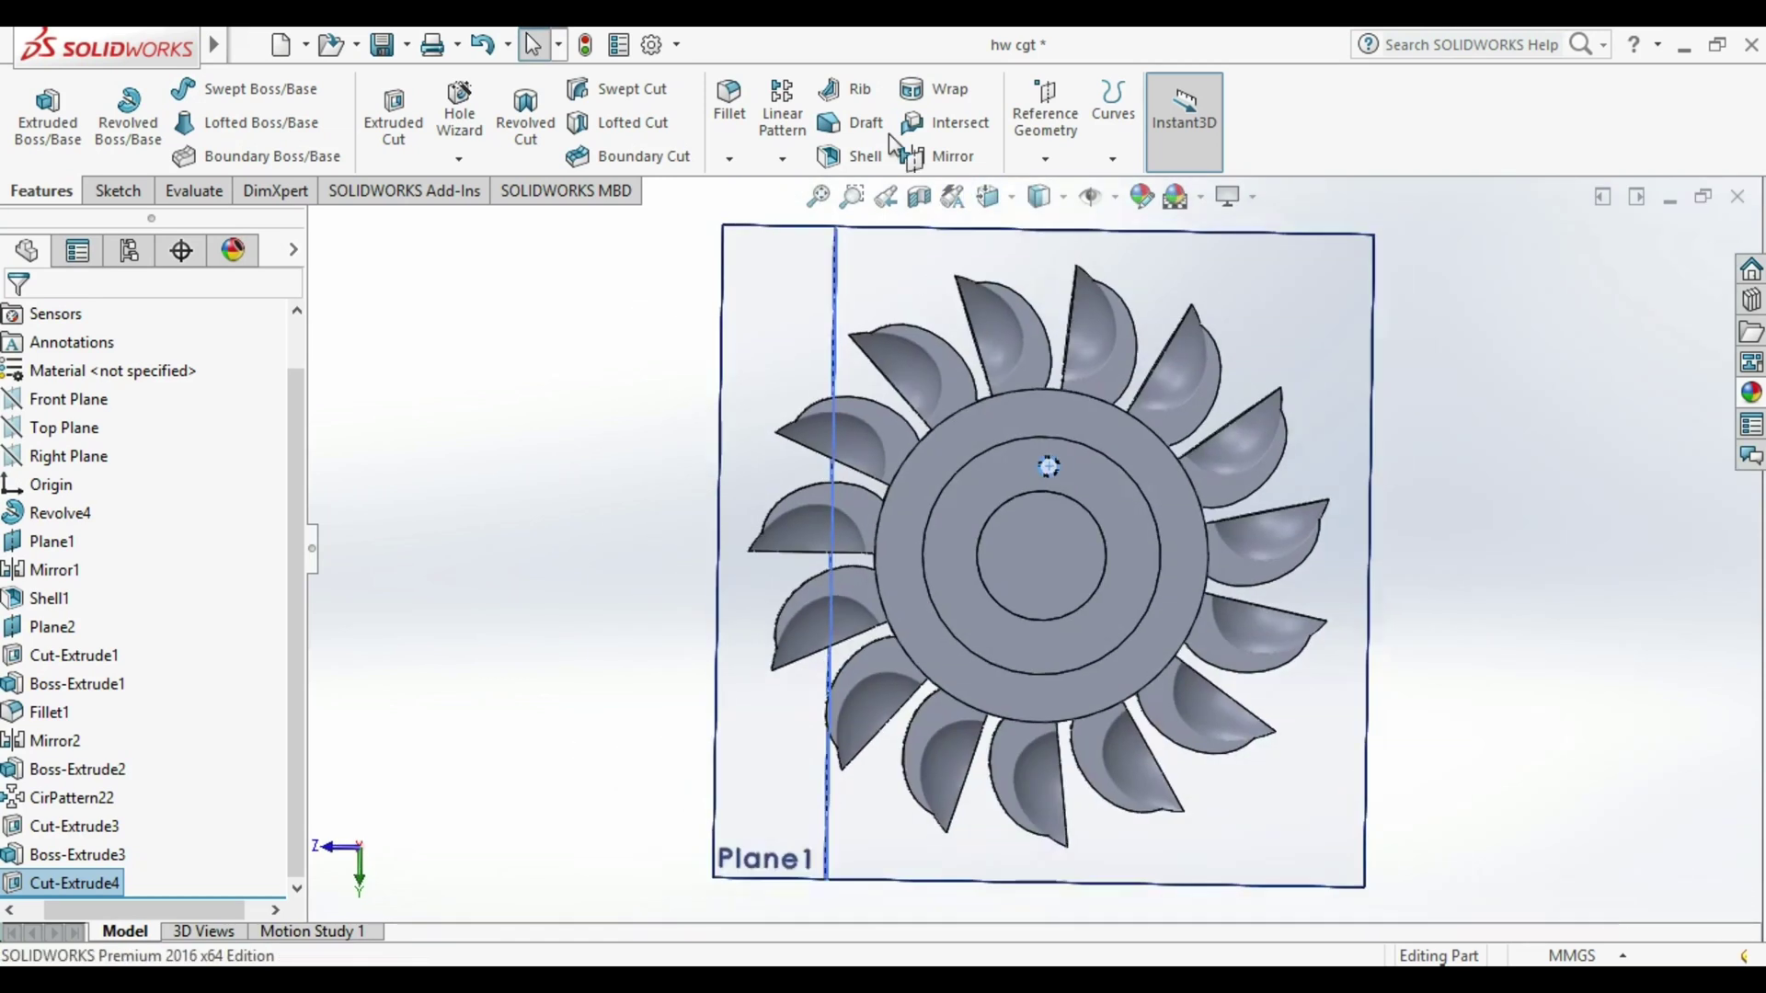
click(782, 158)
click(828, 224)
scroll(1008, 495, down, 5)
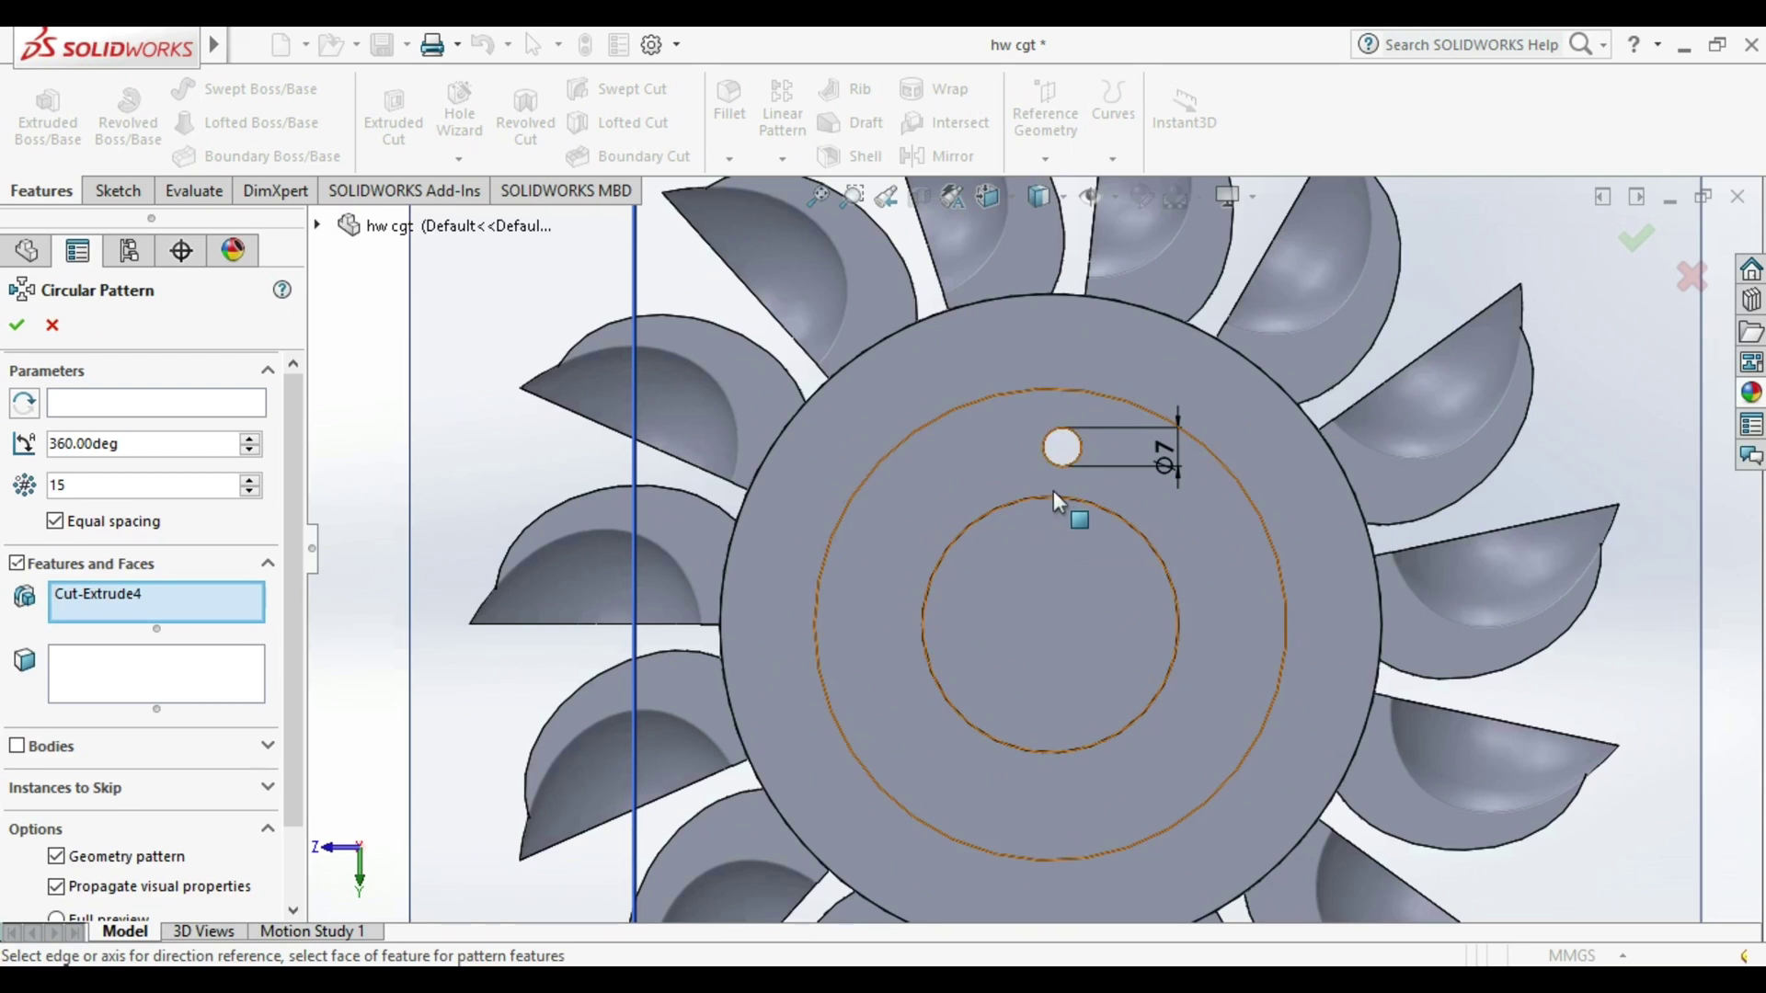
click(104, 407)
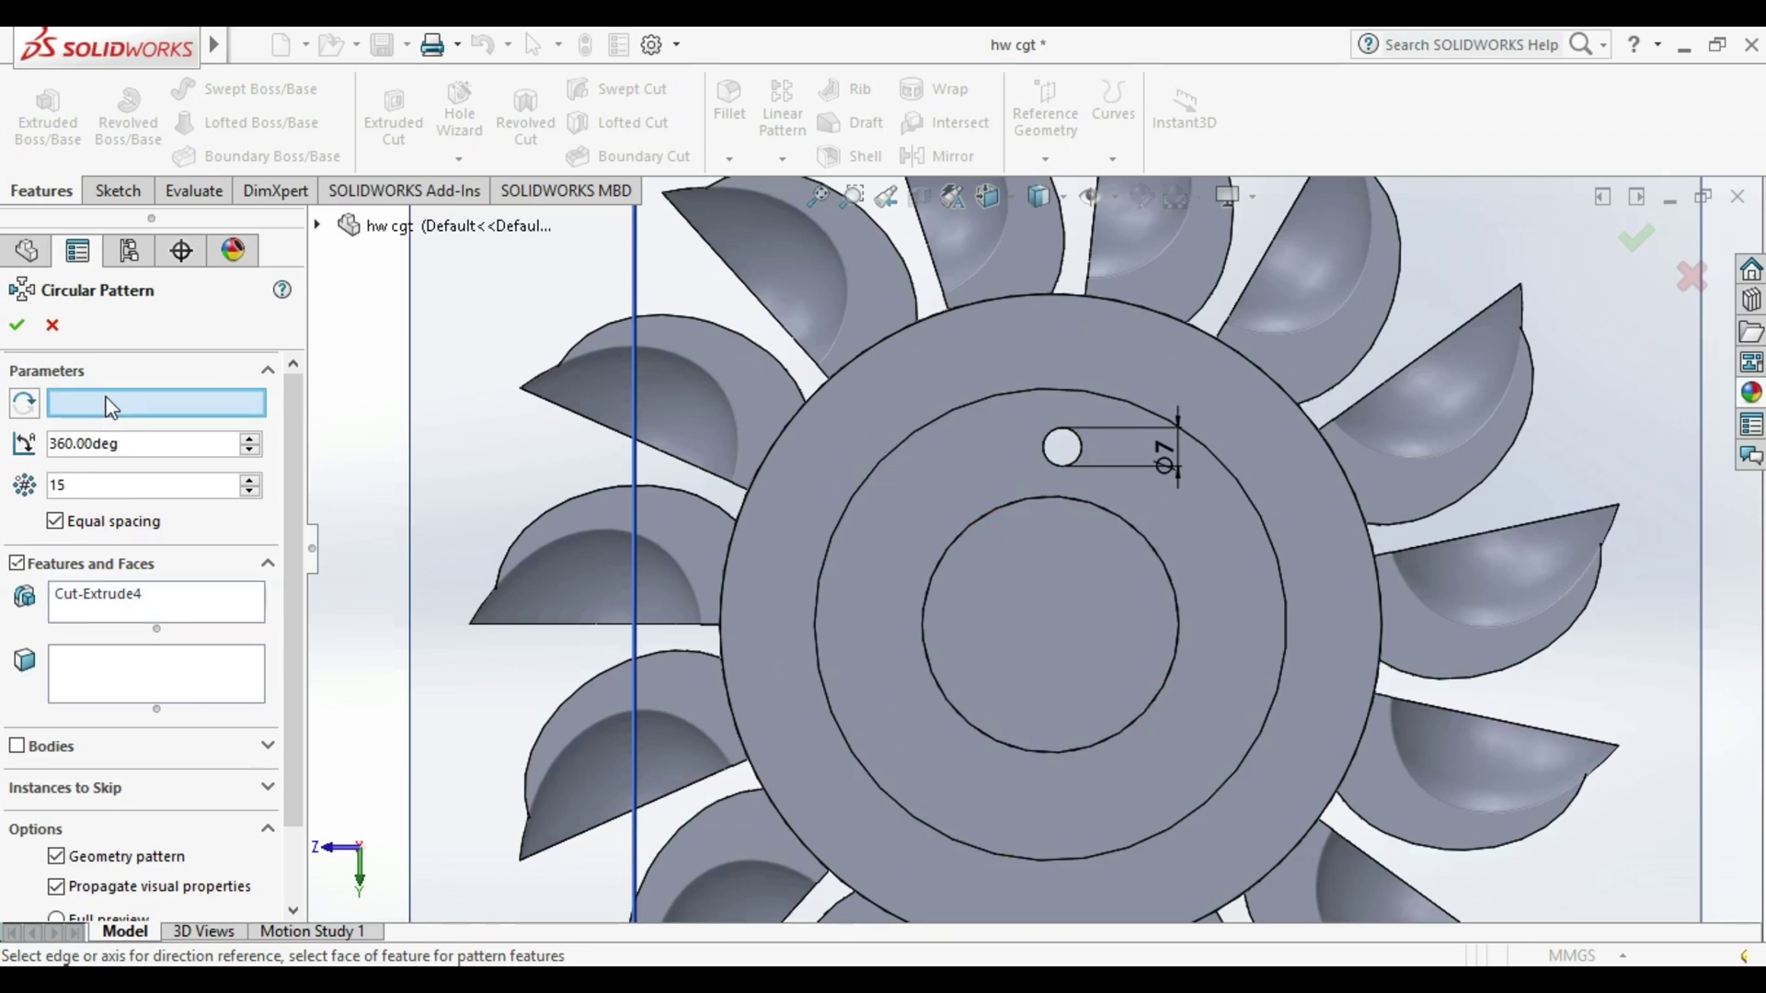
click(981, 532)
click(17, 325)
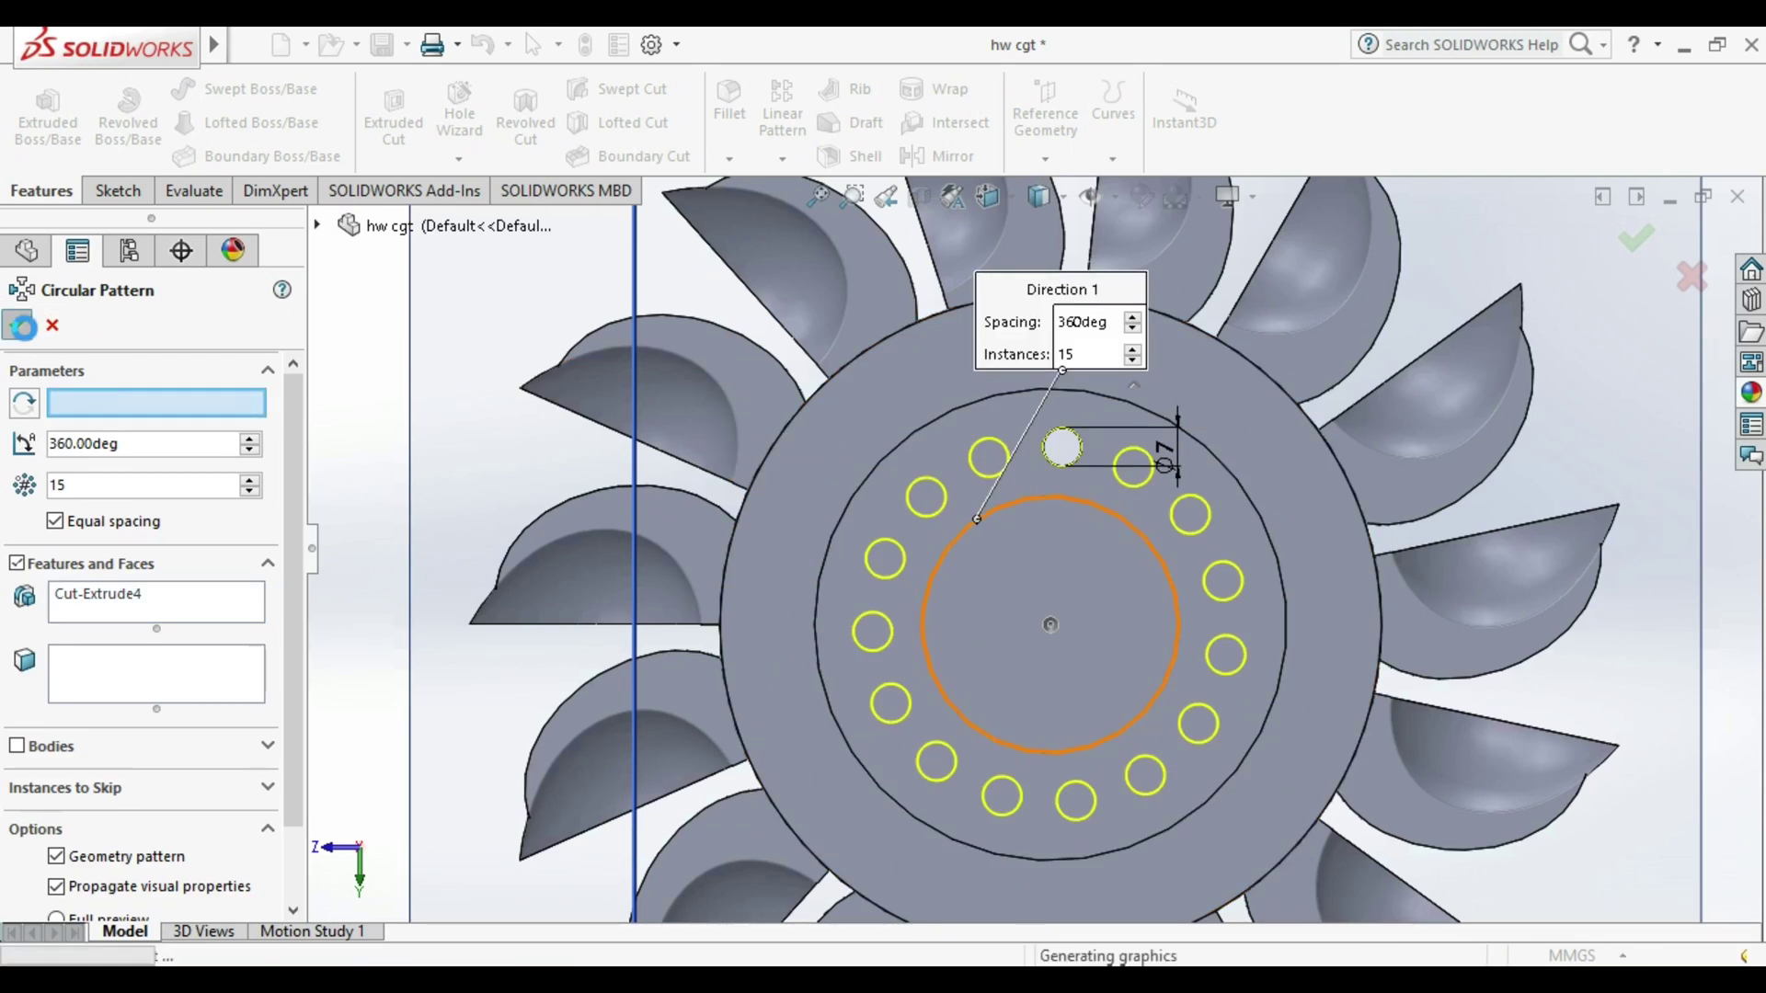
middle_drag(1269, 561, 1301, 556)
key(Escape)
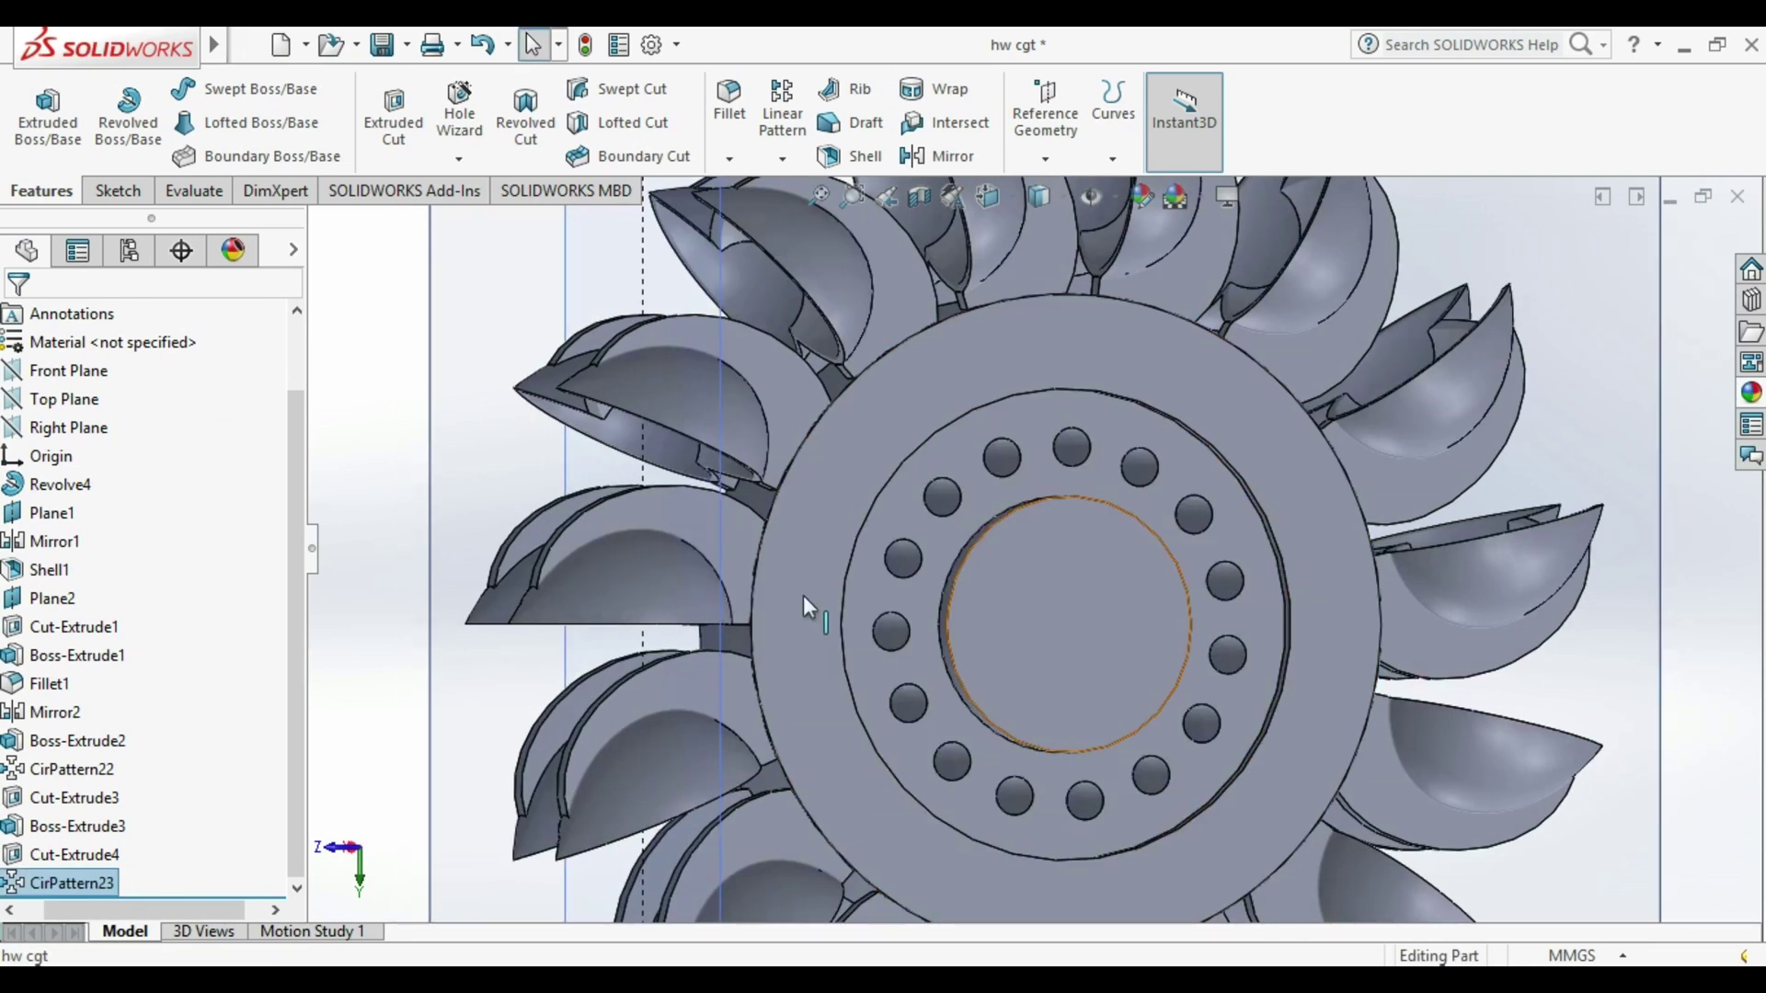
Edit the circular hole pattern to have 10 instances.
right_click(53, 895)
click(372, 566)
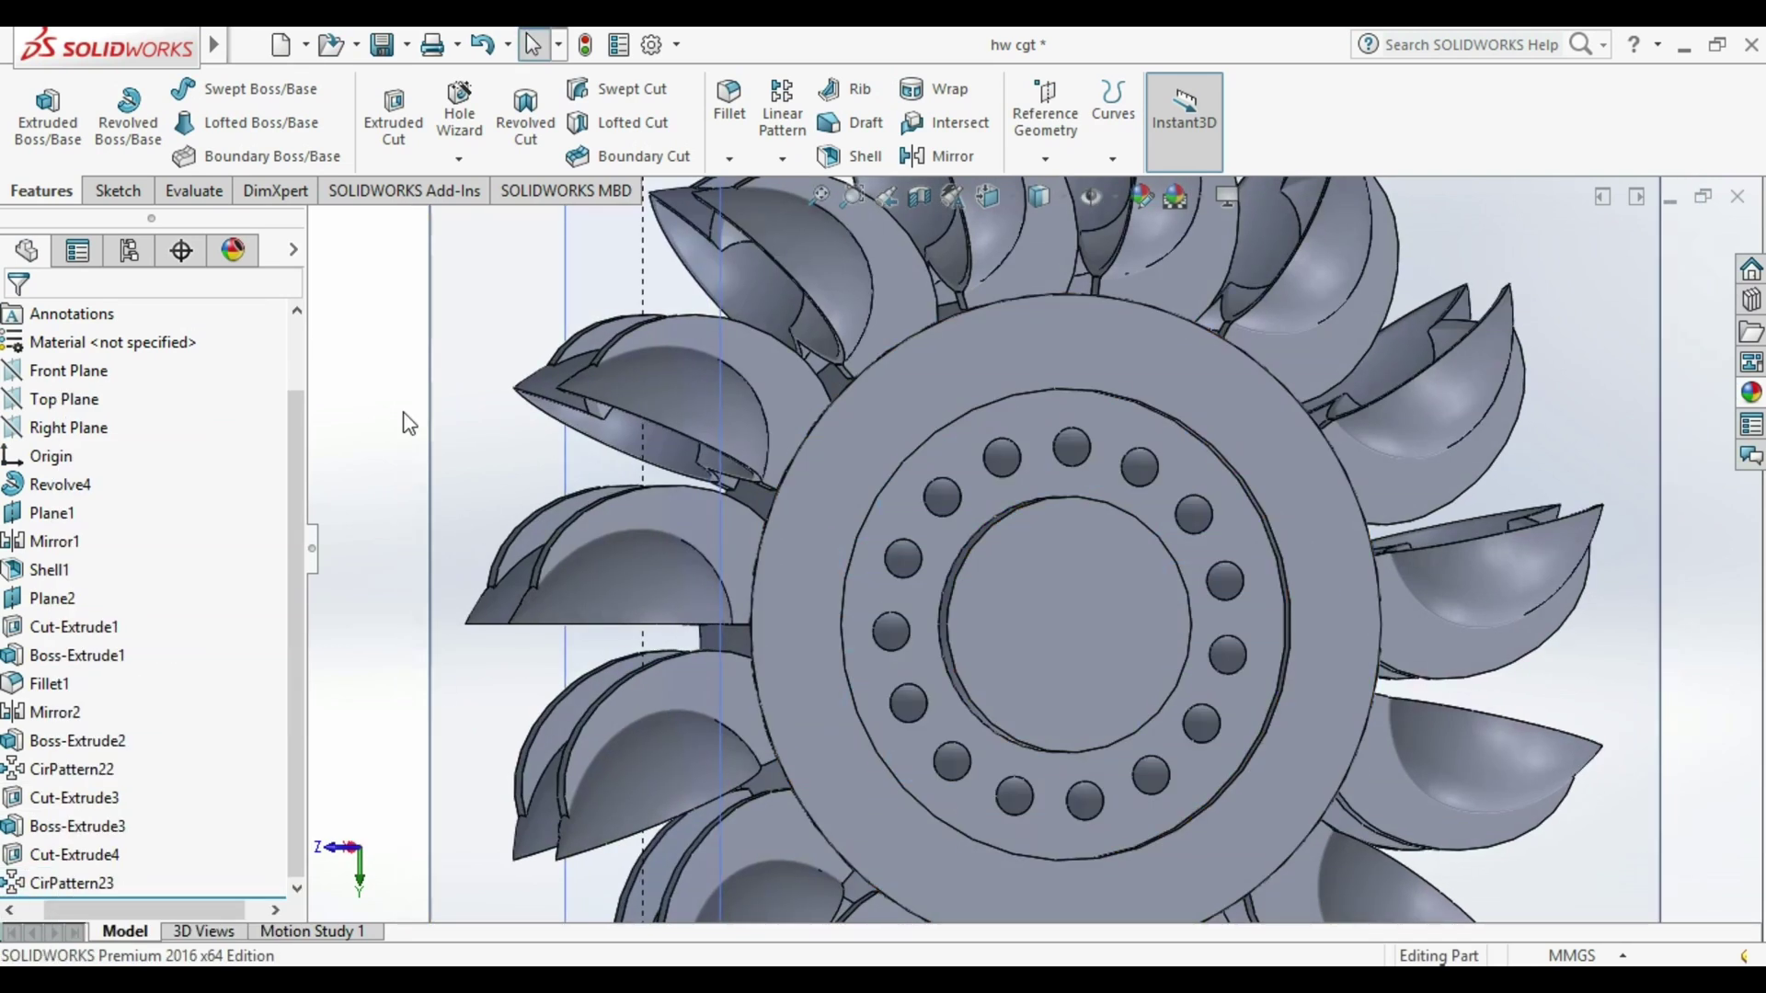
right_click(55, 883)
click(58, 411)
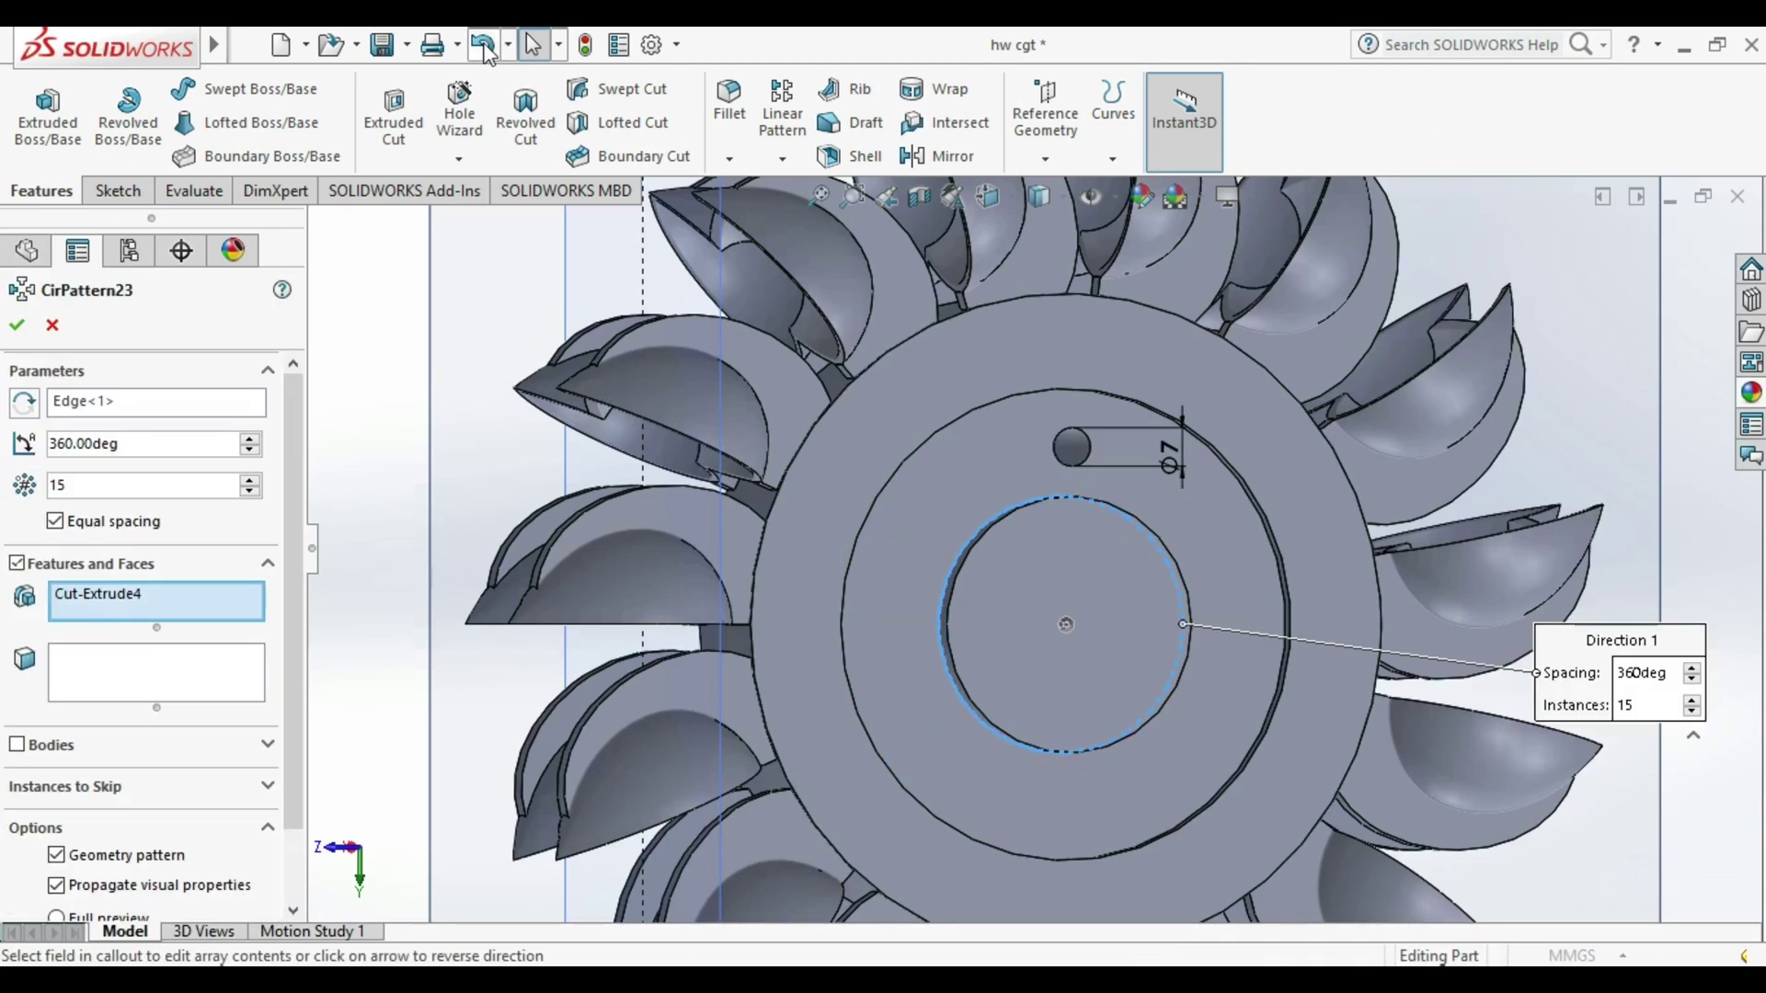
text(0)
click(17, 325)
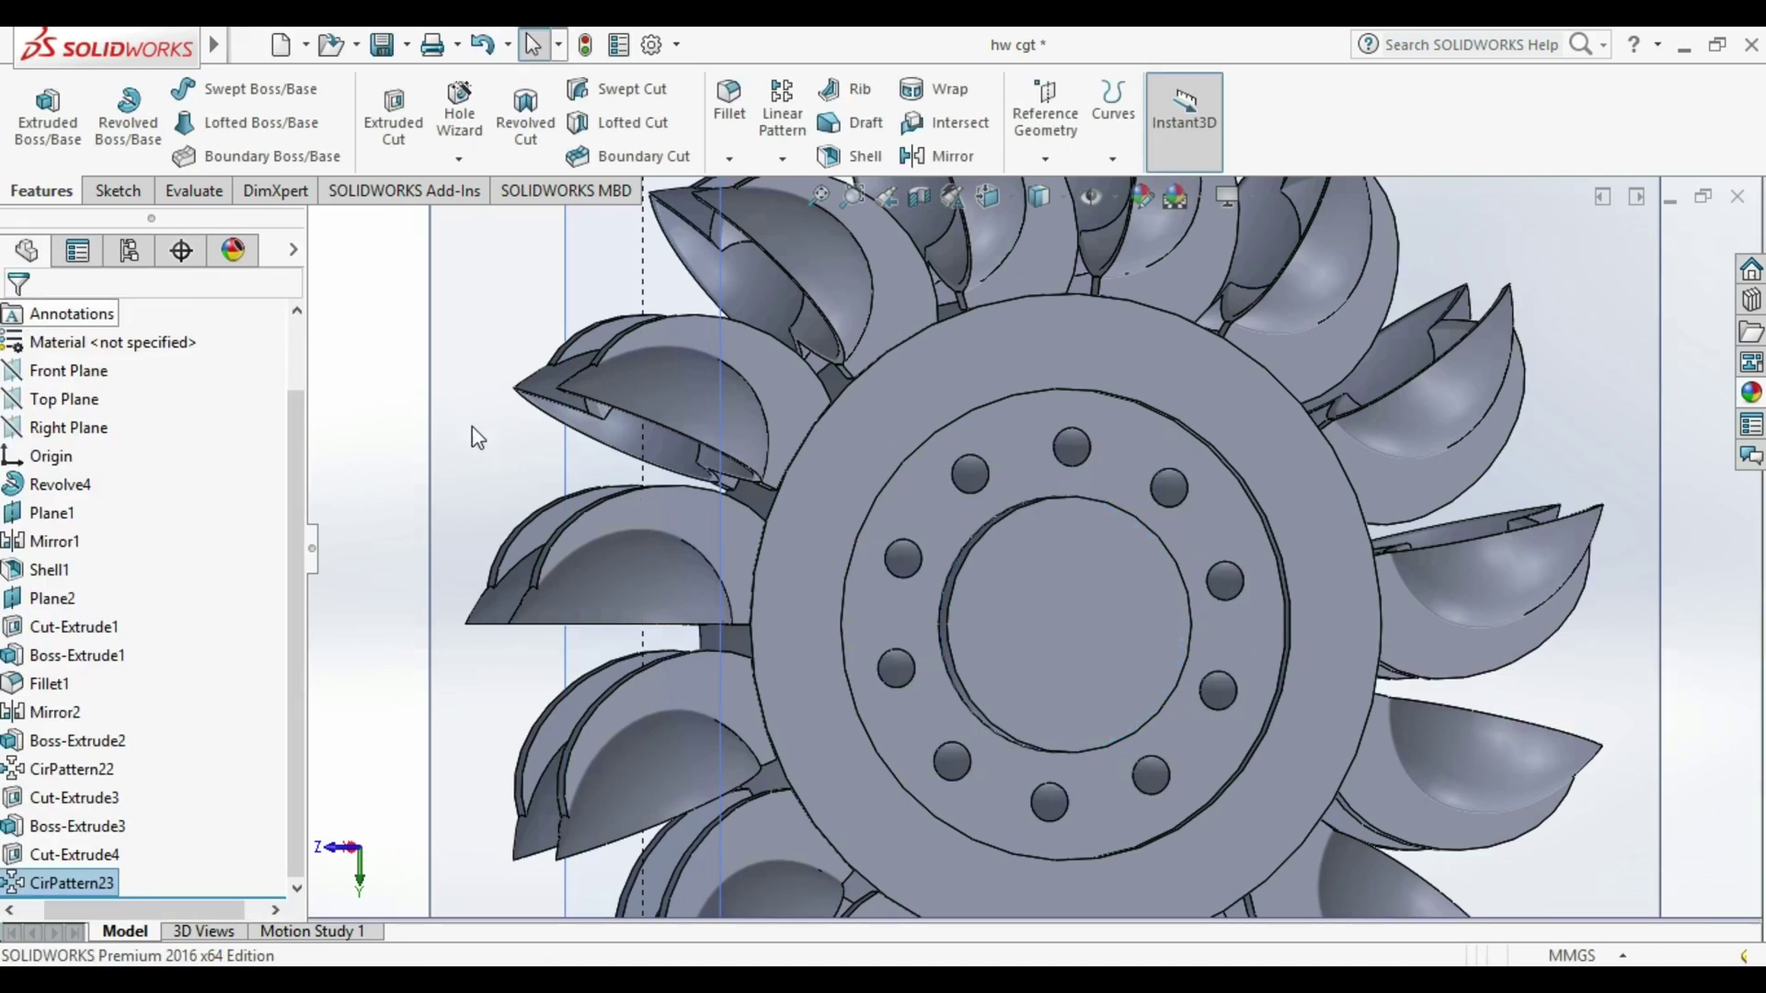
Sketch a vertical reference line on the hub face from the top of its circular edge to its centre.
key(f)
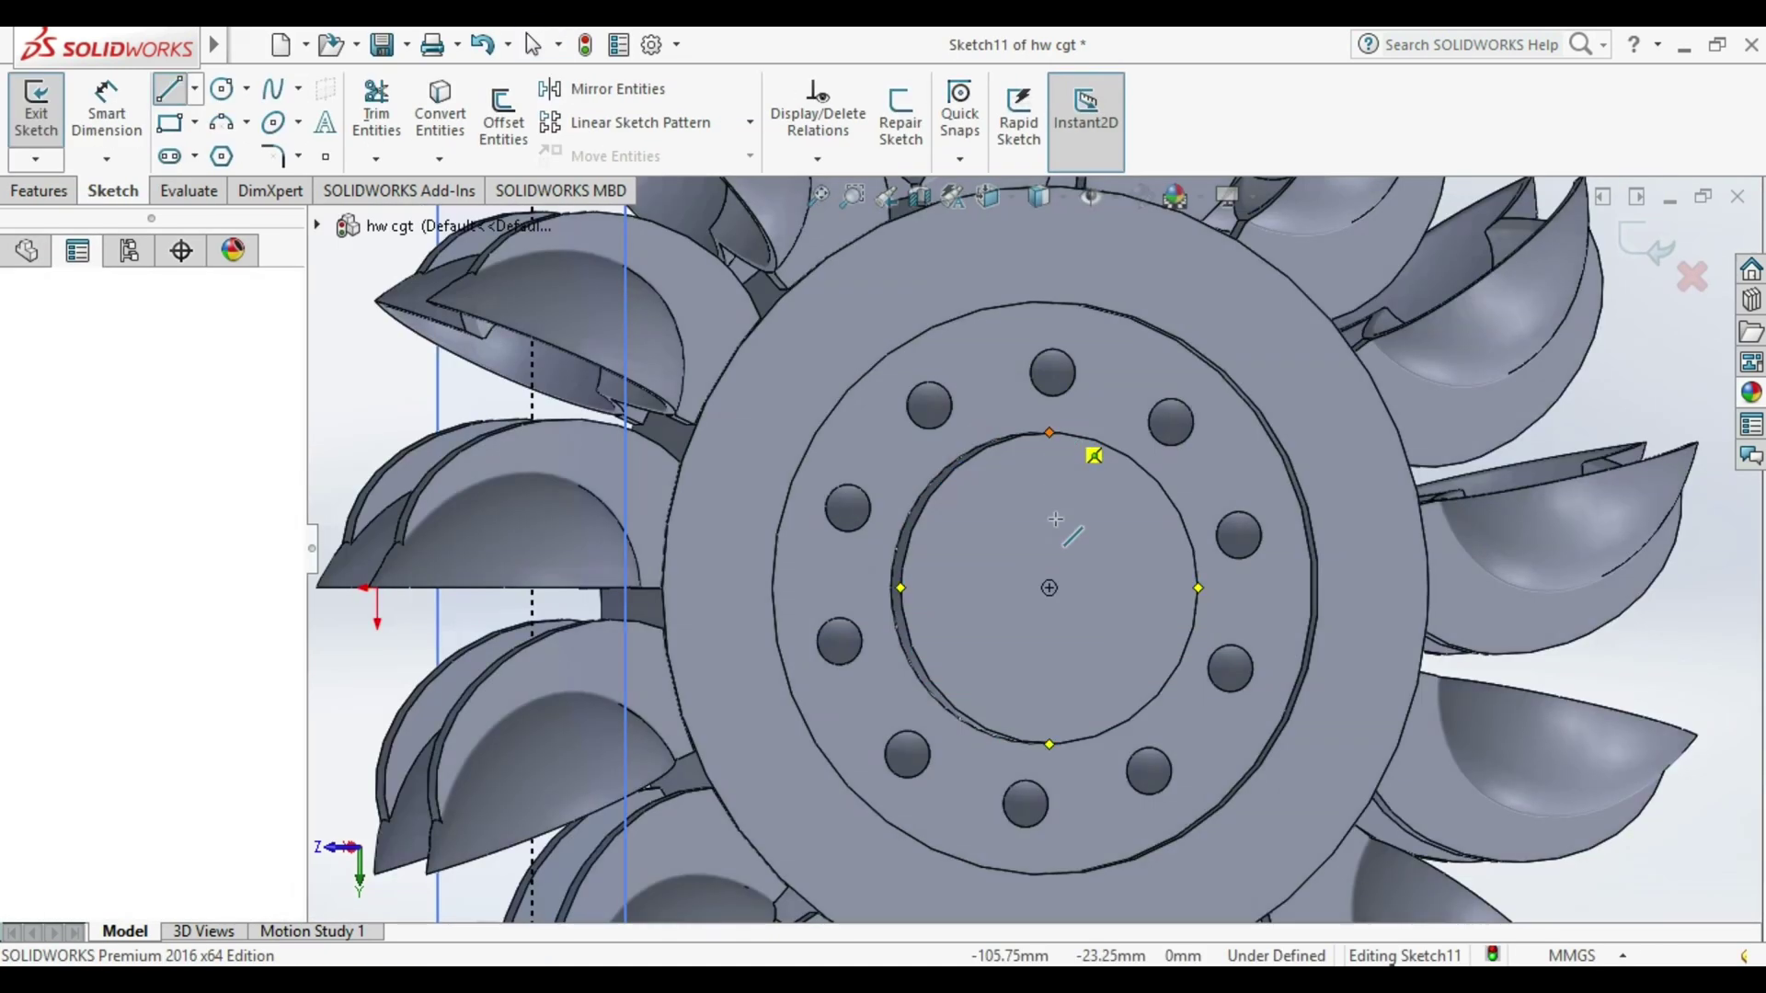
click(1050, 432)
click(1050, 589)
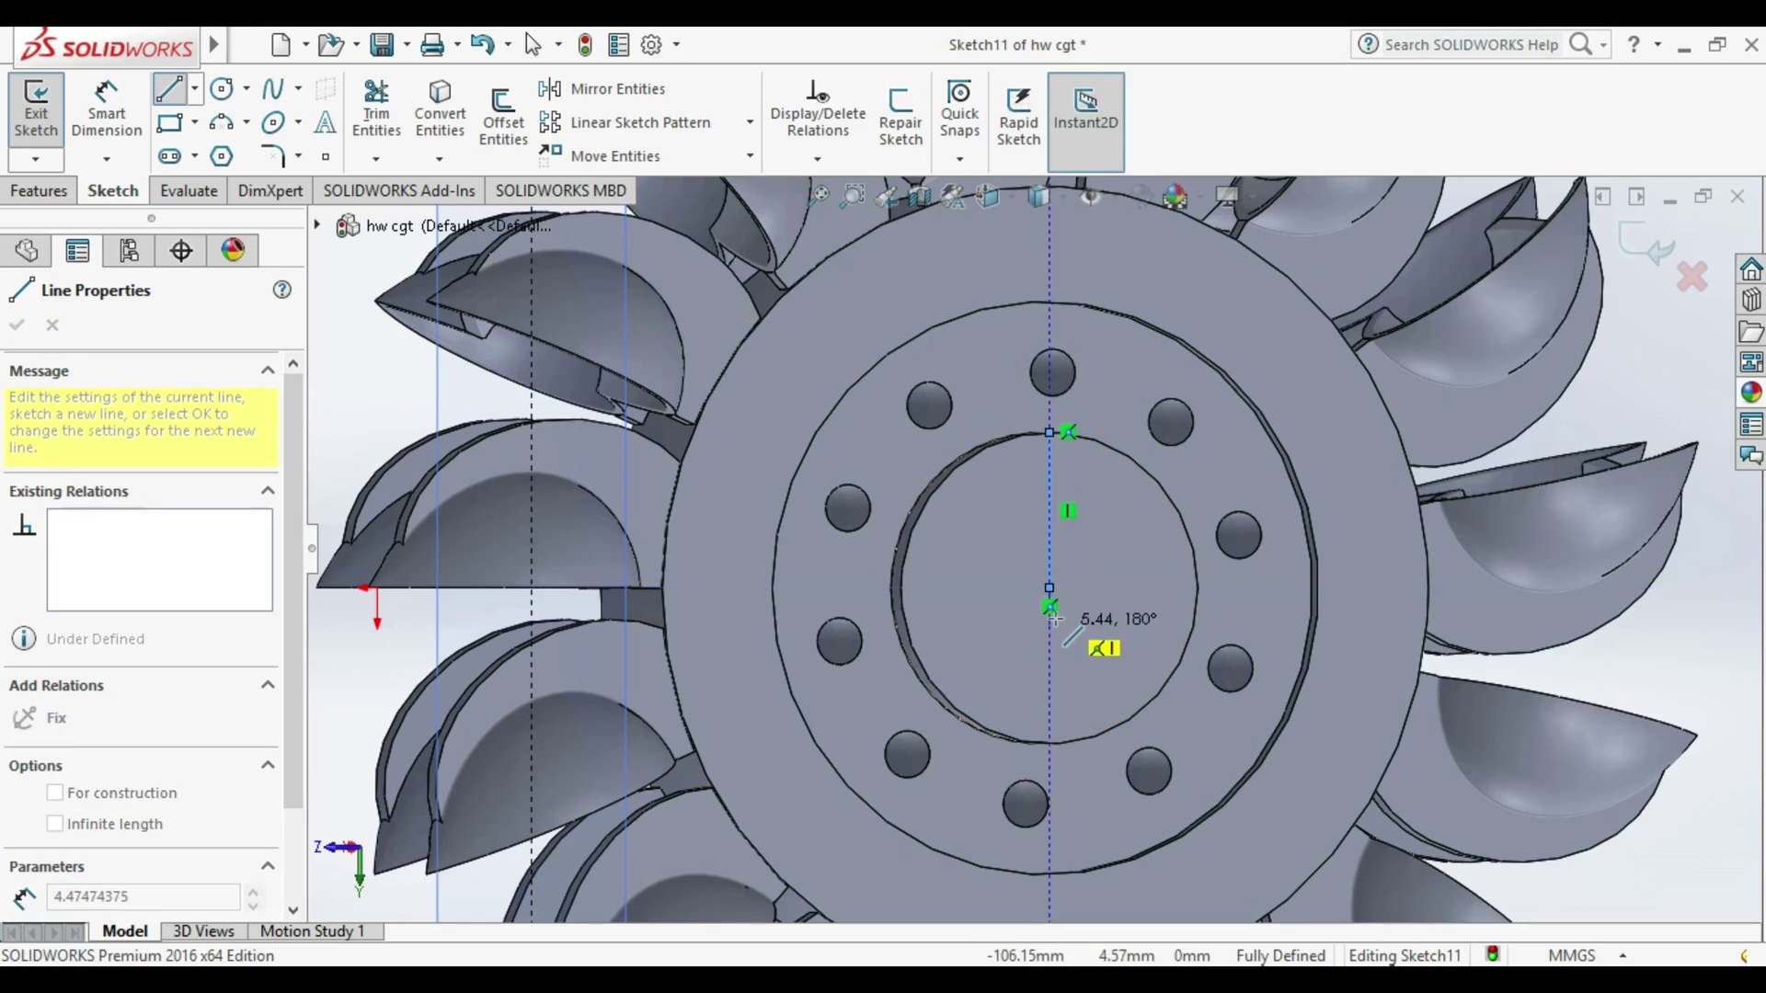
key(Escape)
key(Escape)
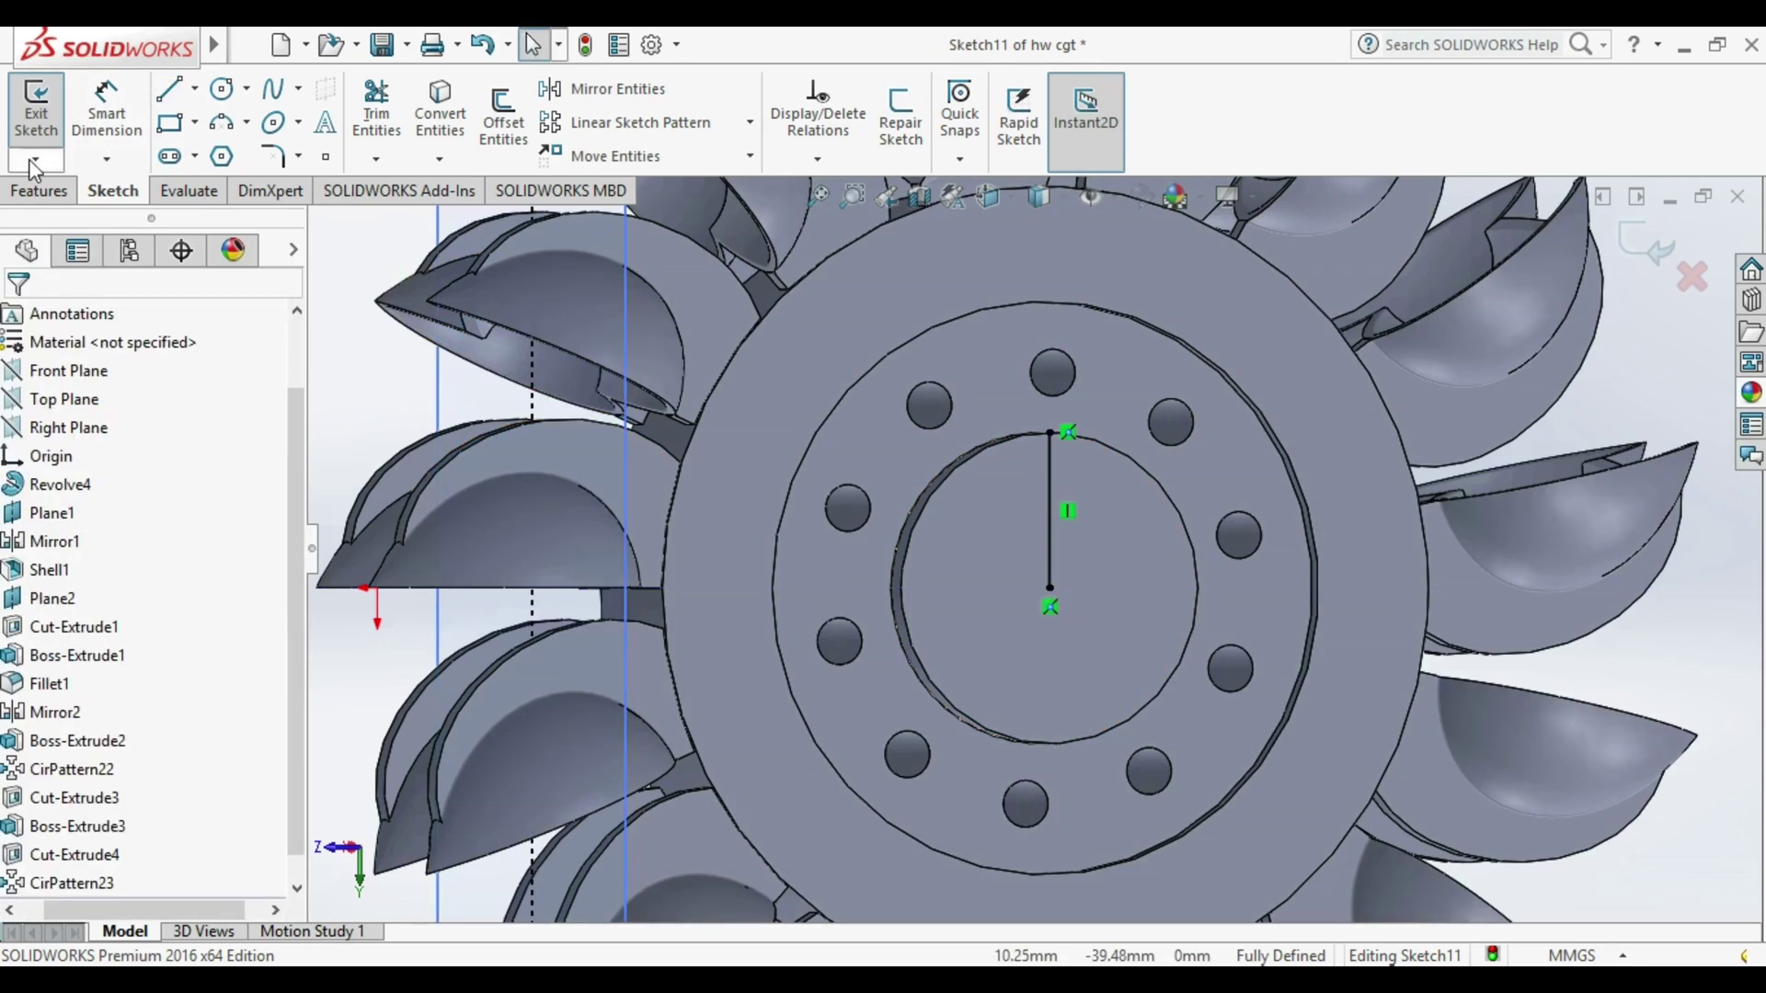
Sketch a circle about 12.3 mm in diameter at the hub centre and trim away the reference line.
click(221, 88)
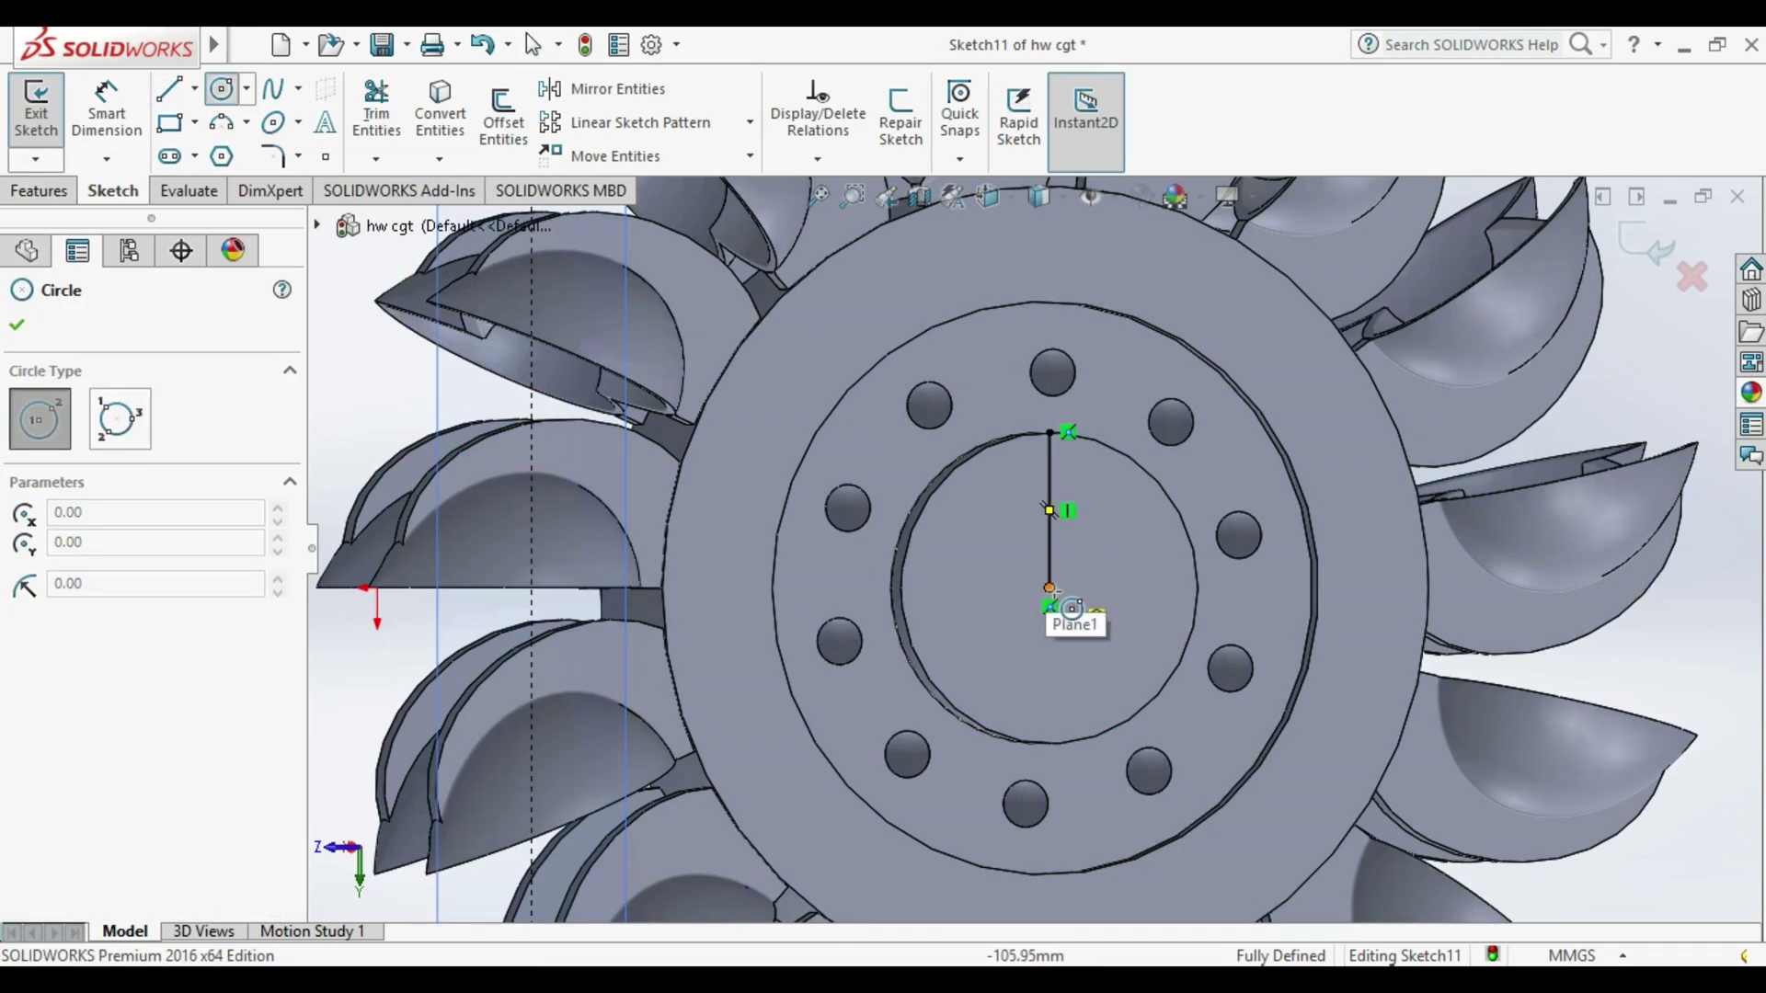
click(1050, 588)
click(1089, 585)
click(376, 115)
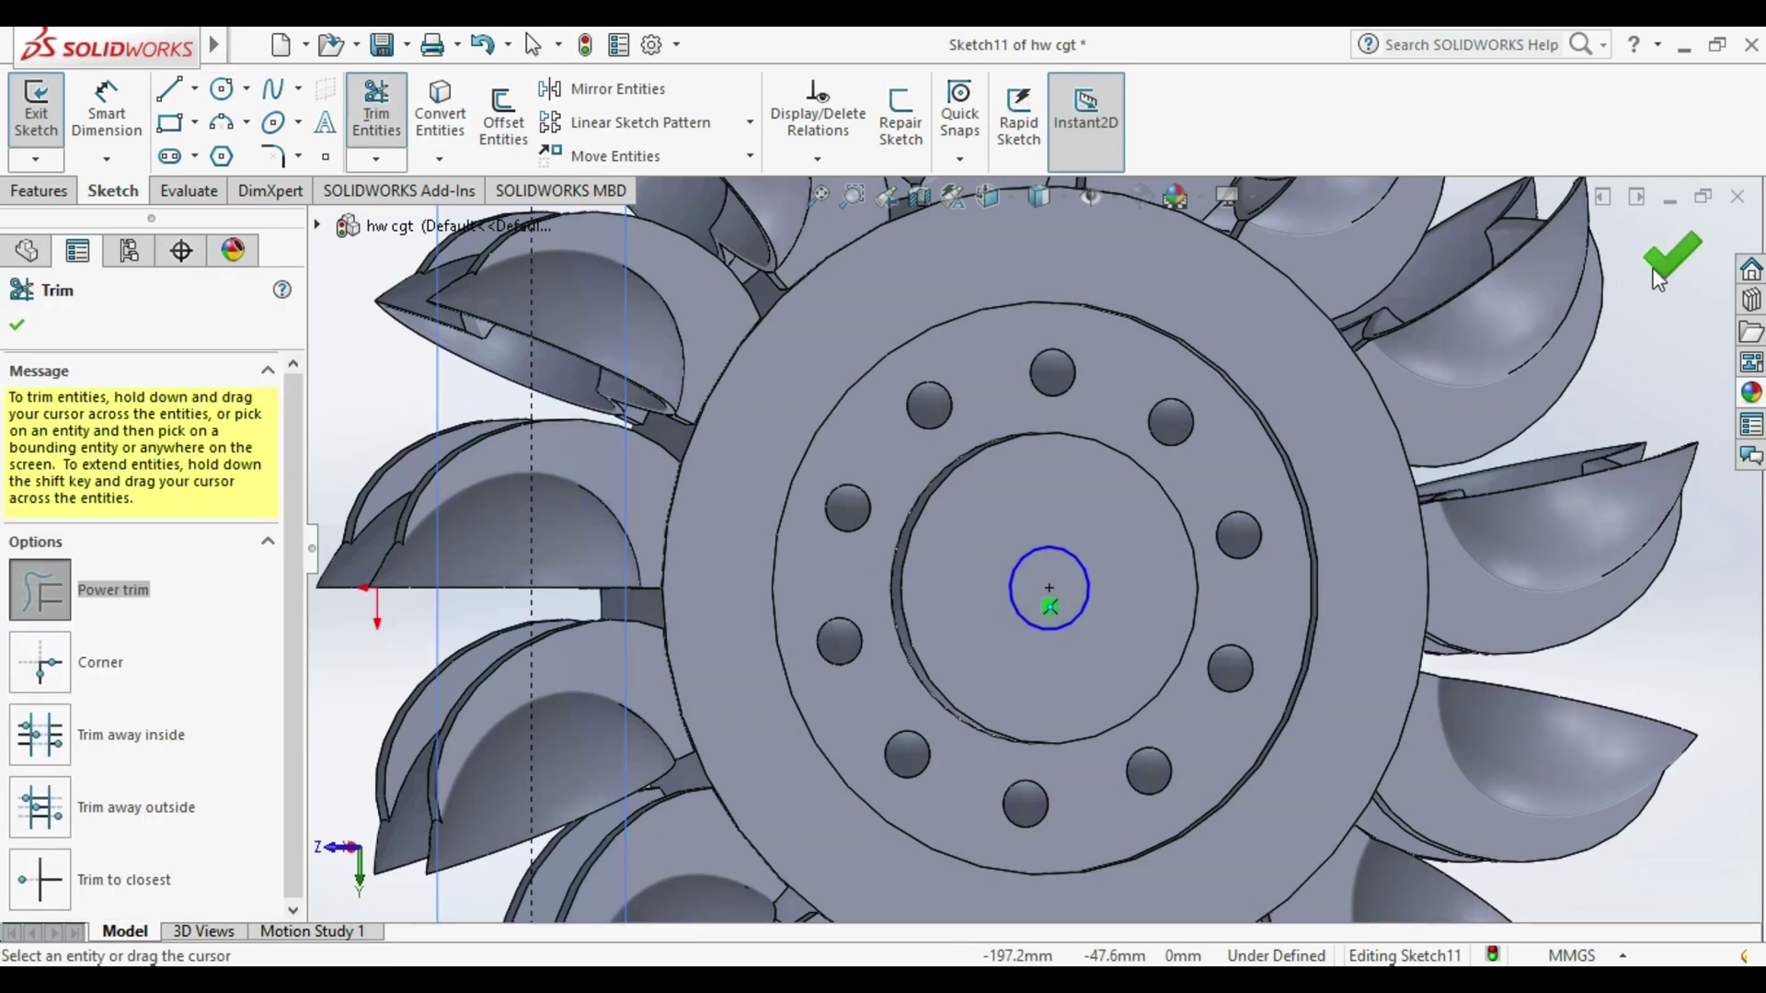
Set the central circle's diameter to 8.68 mm and close the sketch.
click(134, 113)
click(1082, 550)
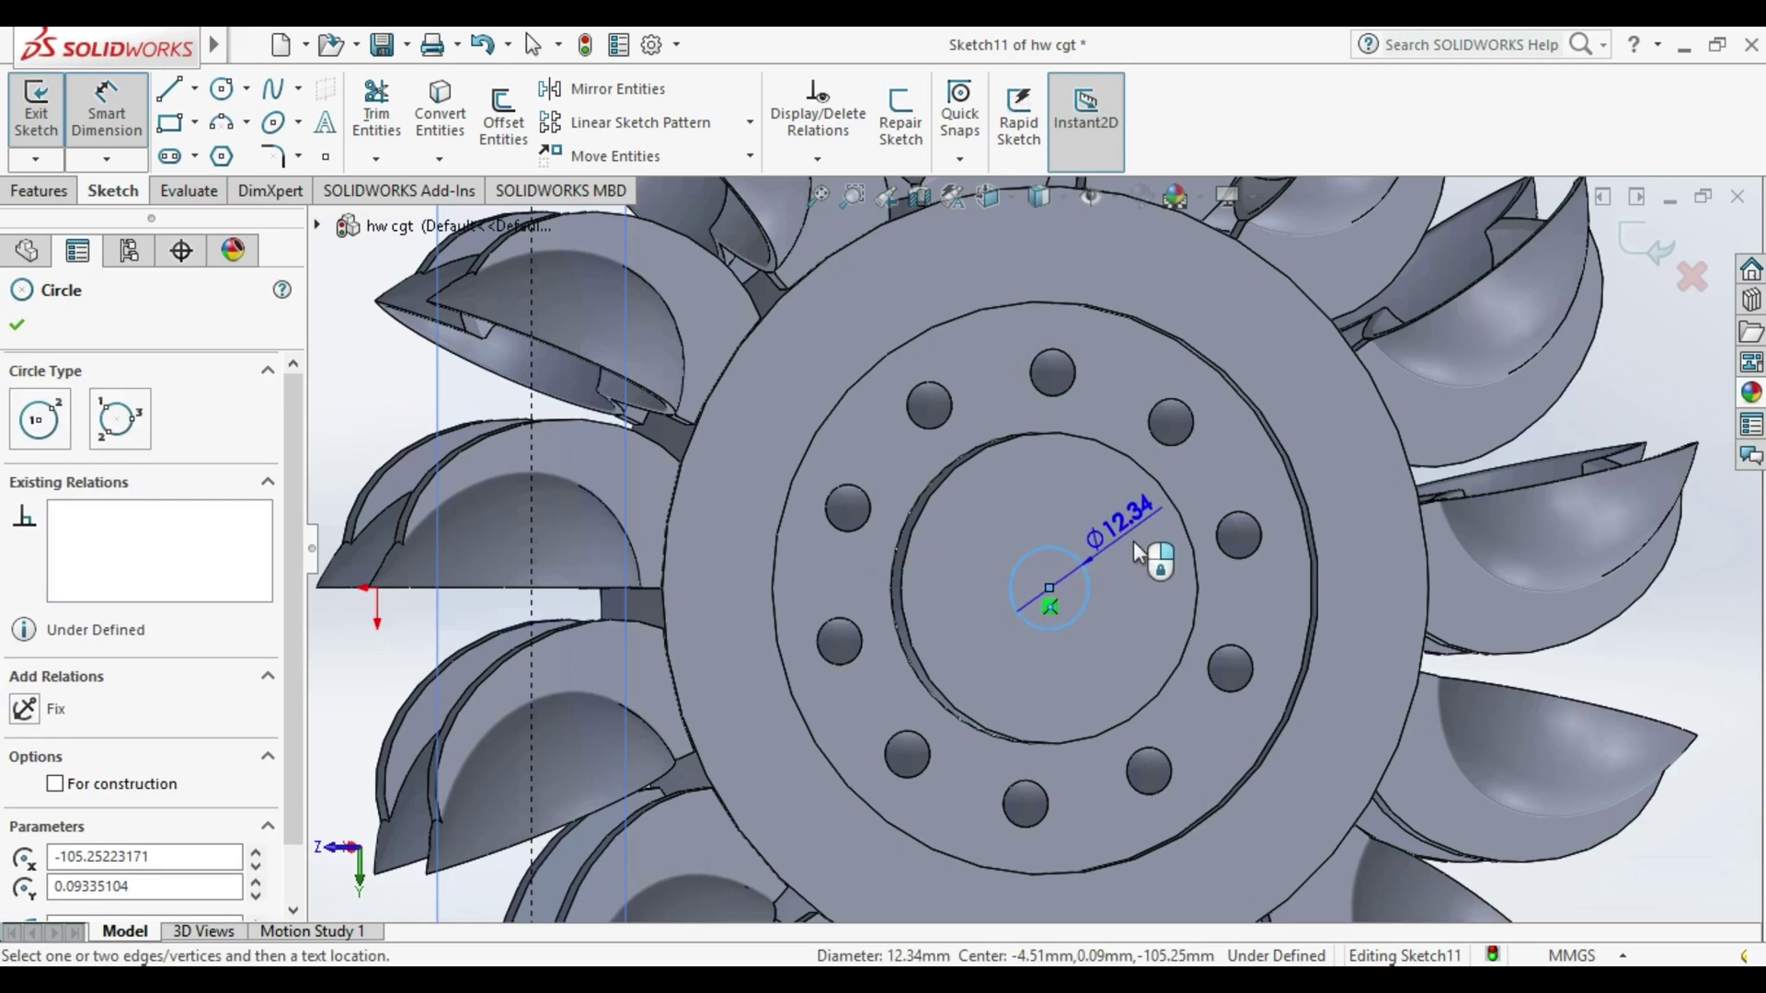
click(1133, 569)
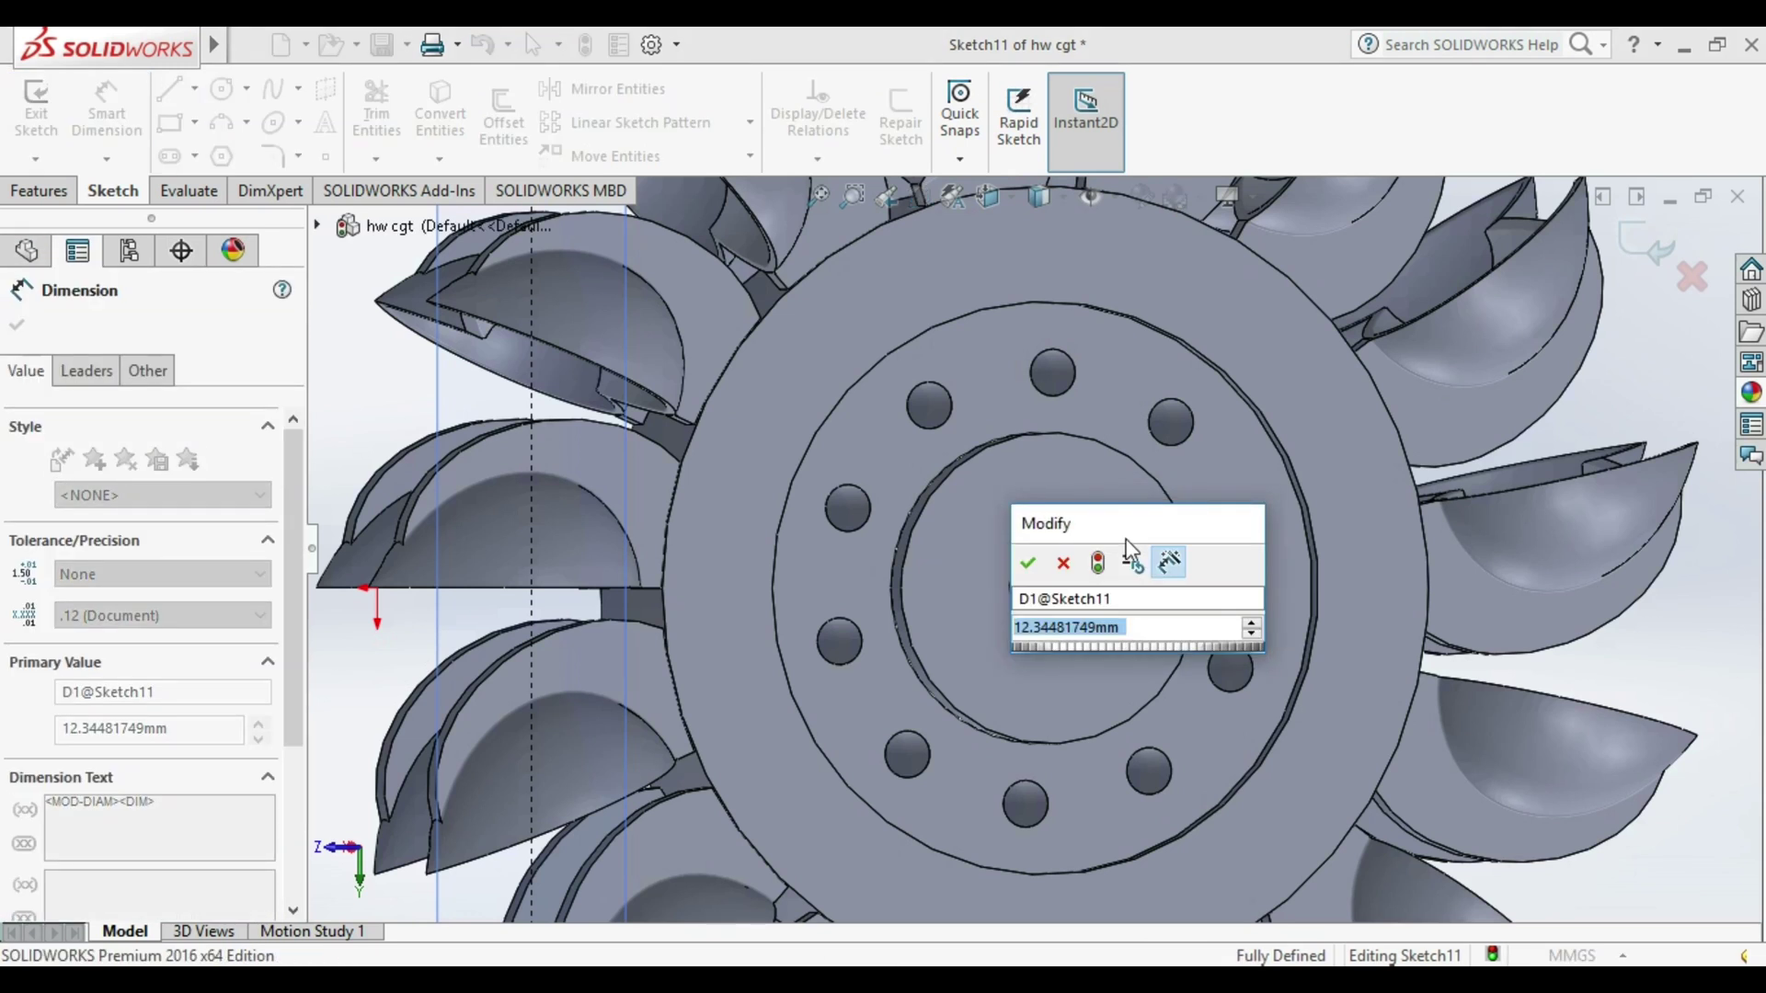
text(8,68)
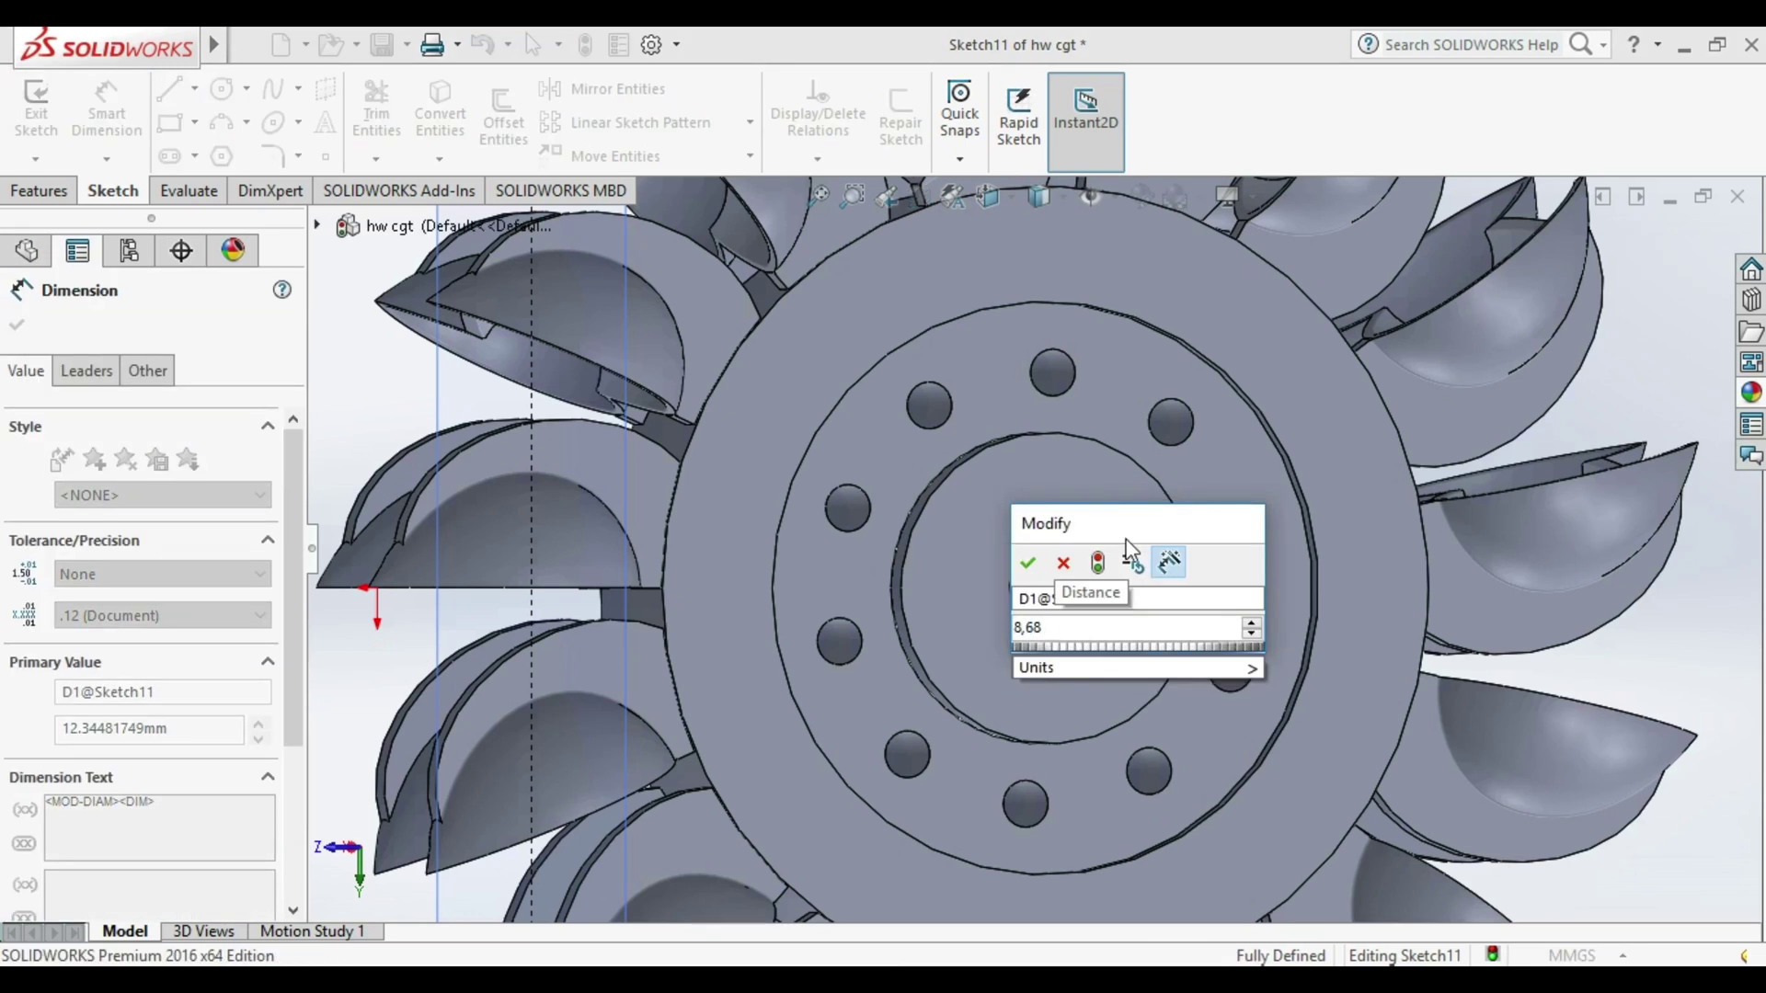
key(BackSpace)
key(BackSpace)
text(.6)
key(Return)
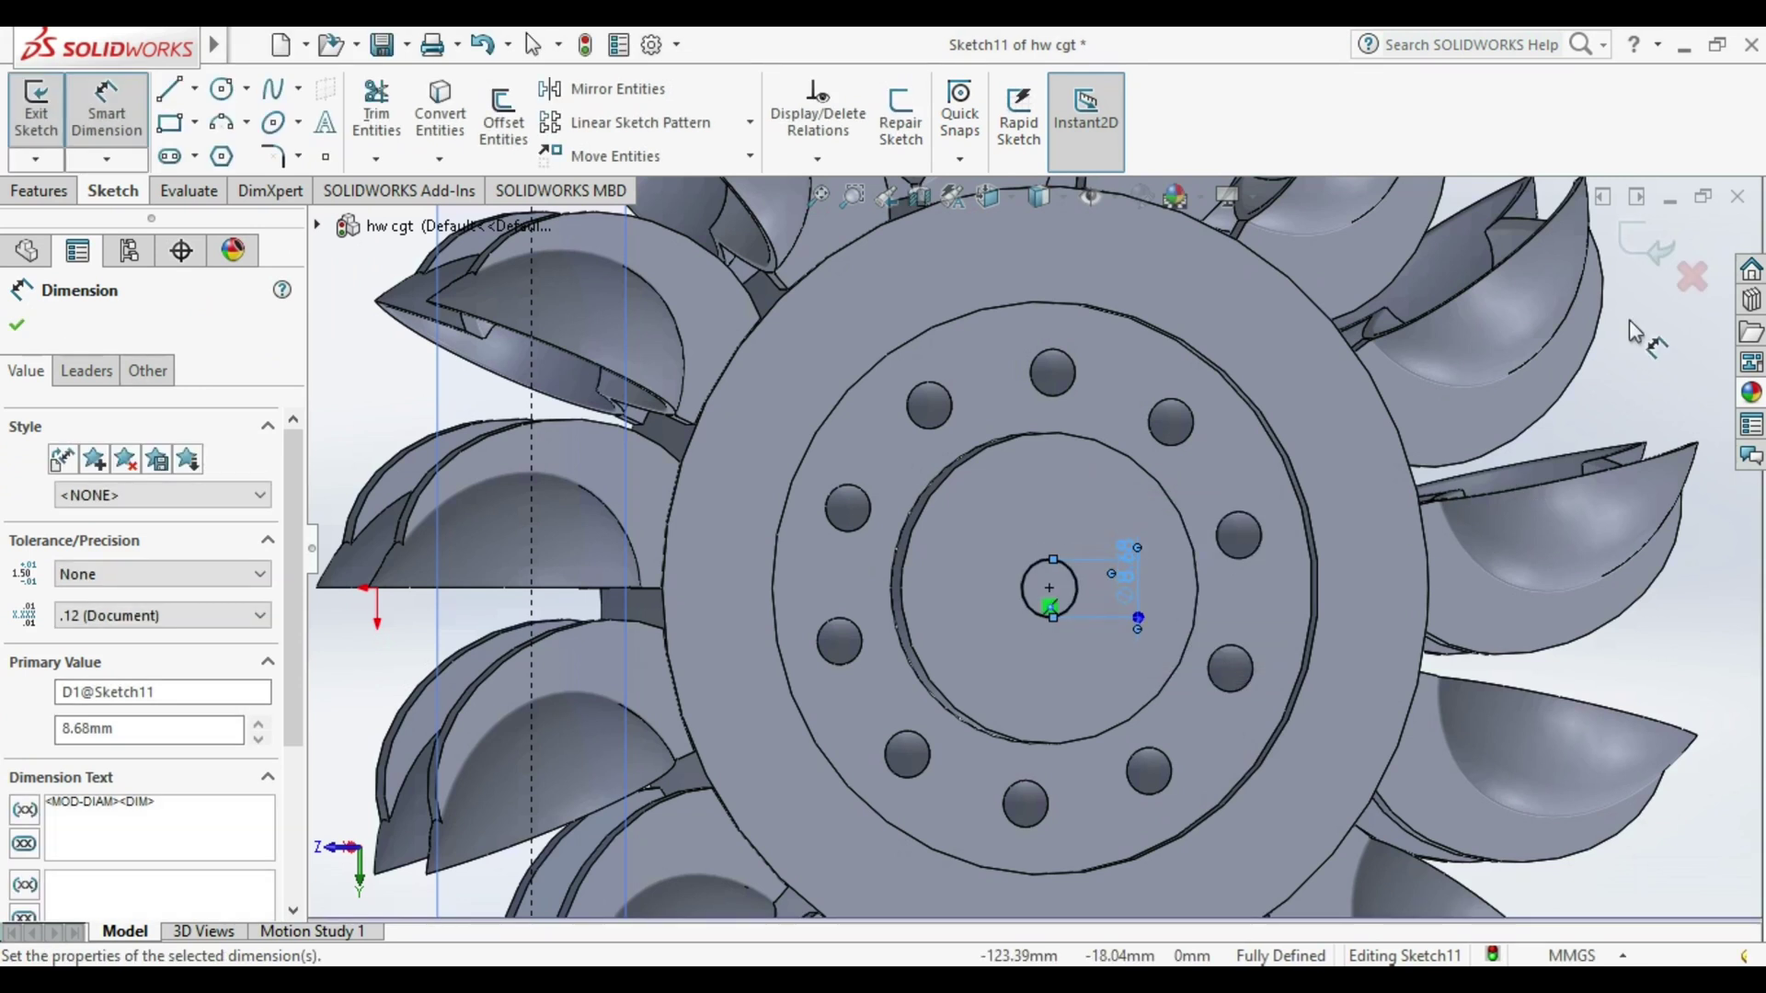
key(Escape)
click(37, 115)
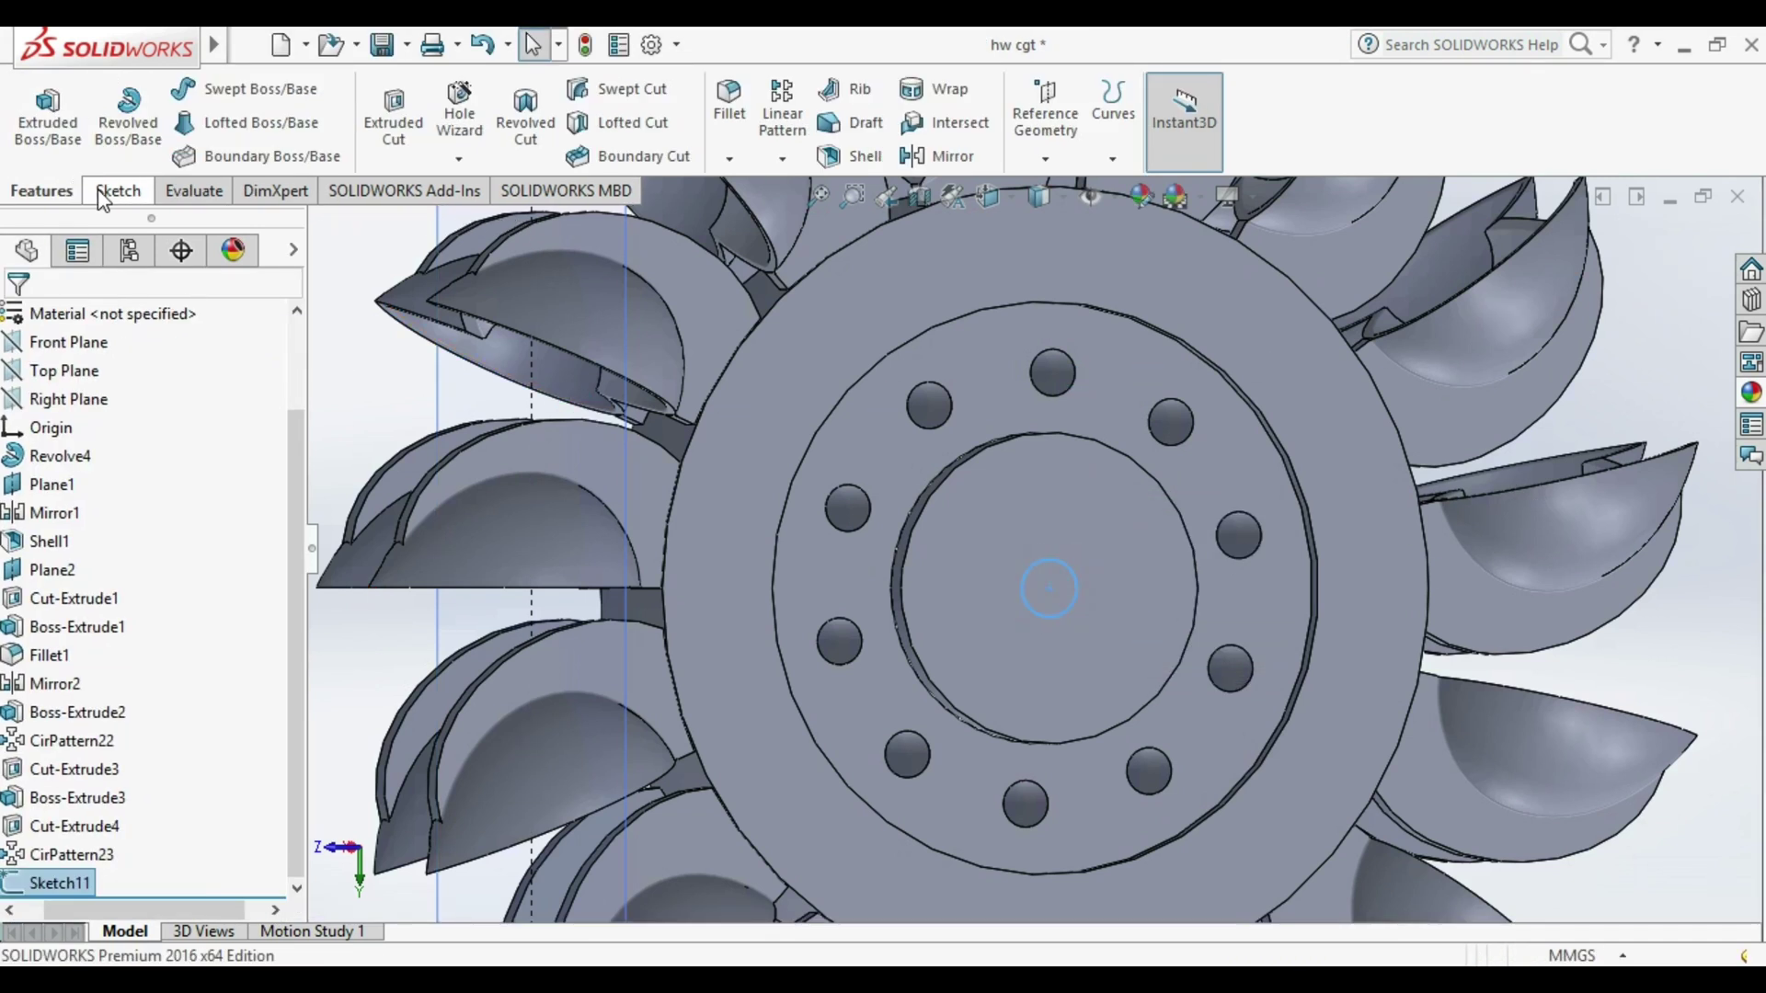
Cut the central 8.68 mm circle through the hub as a Through All extruded cut.
click(403, 120)
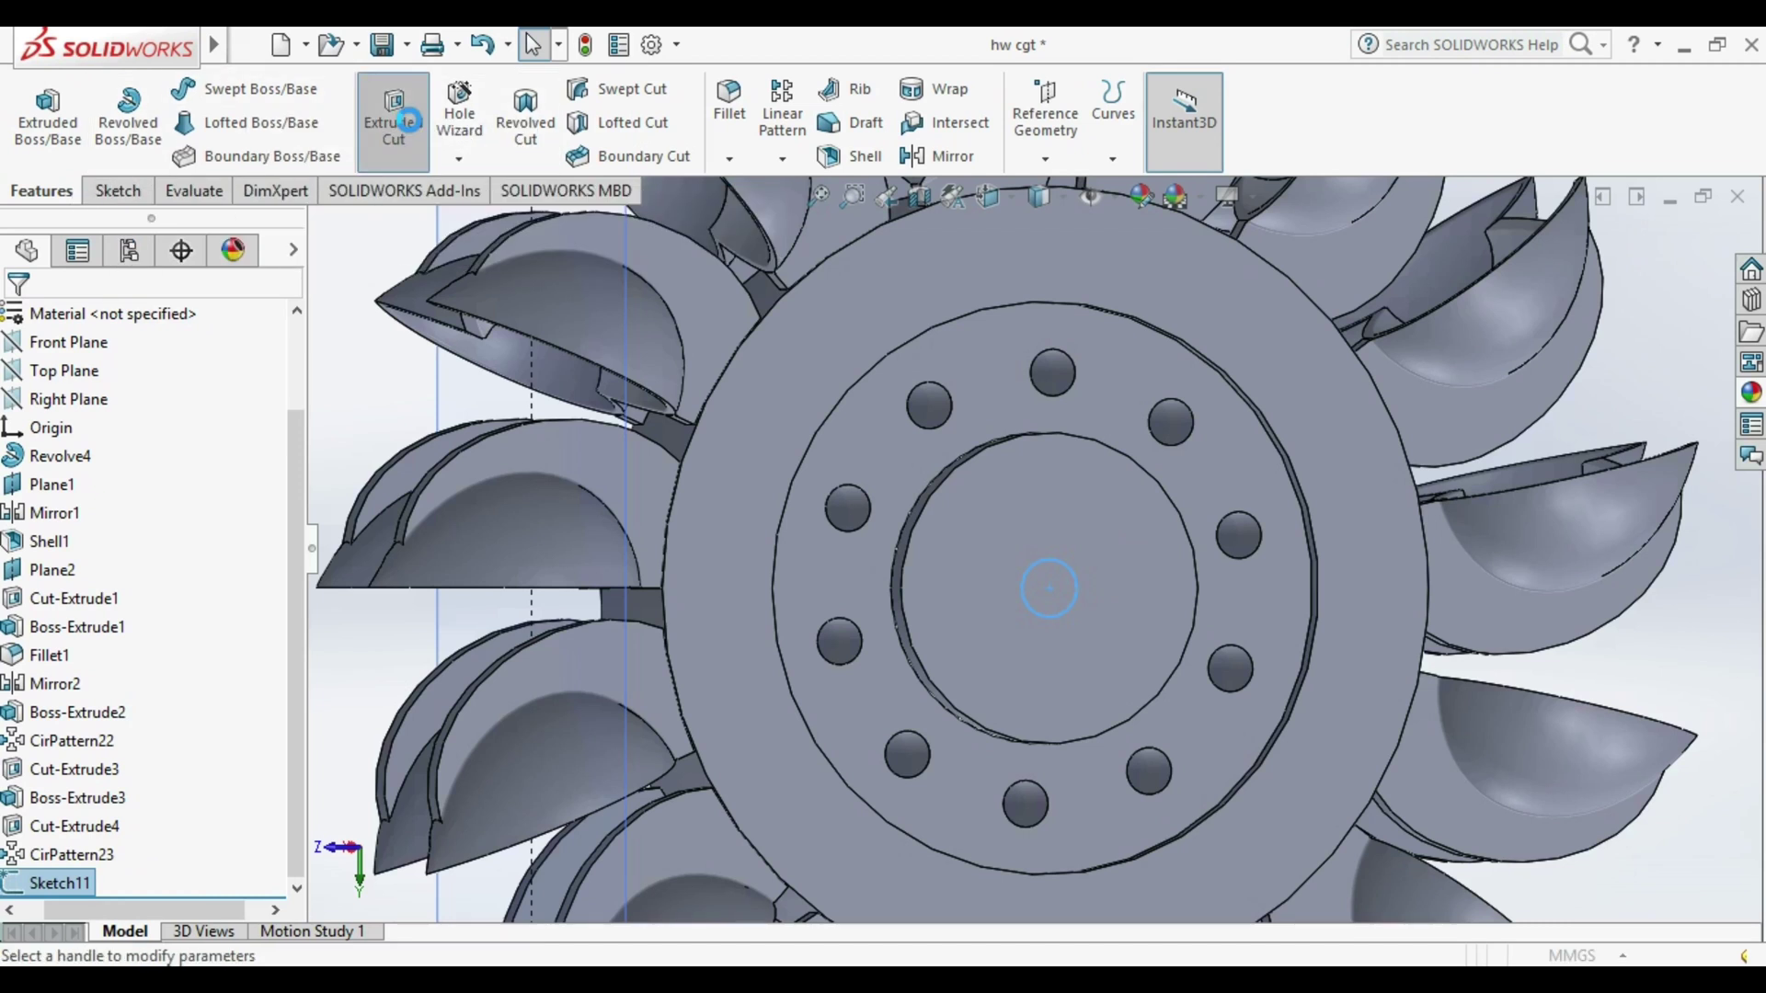
click(168, 481)
click(182, 512)
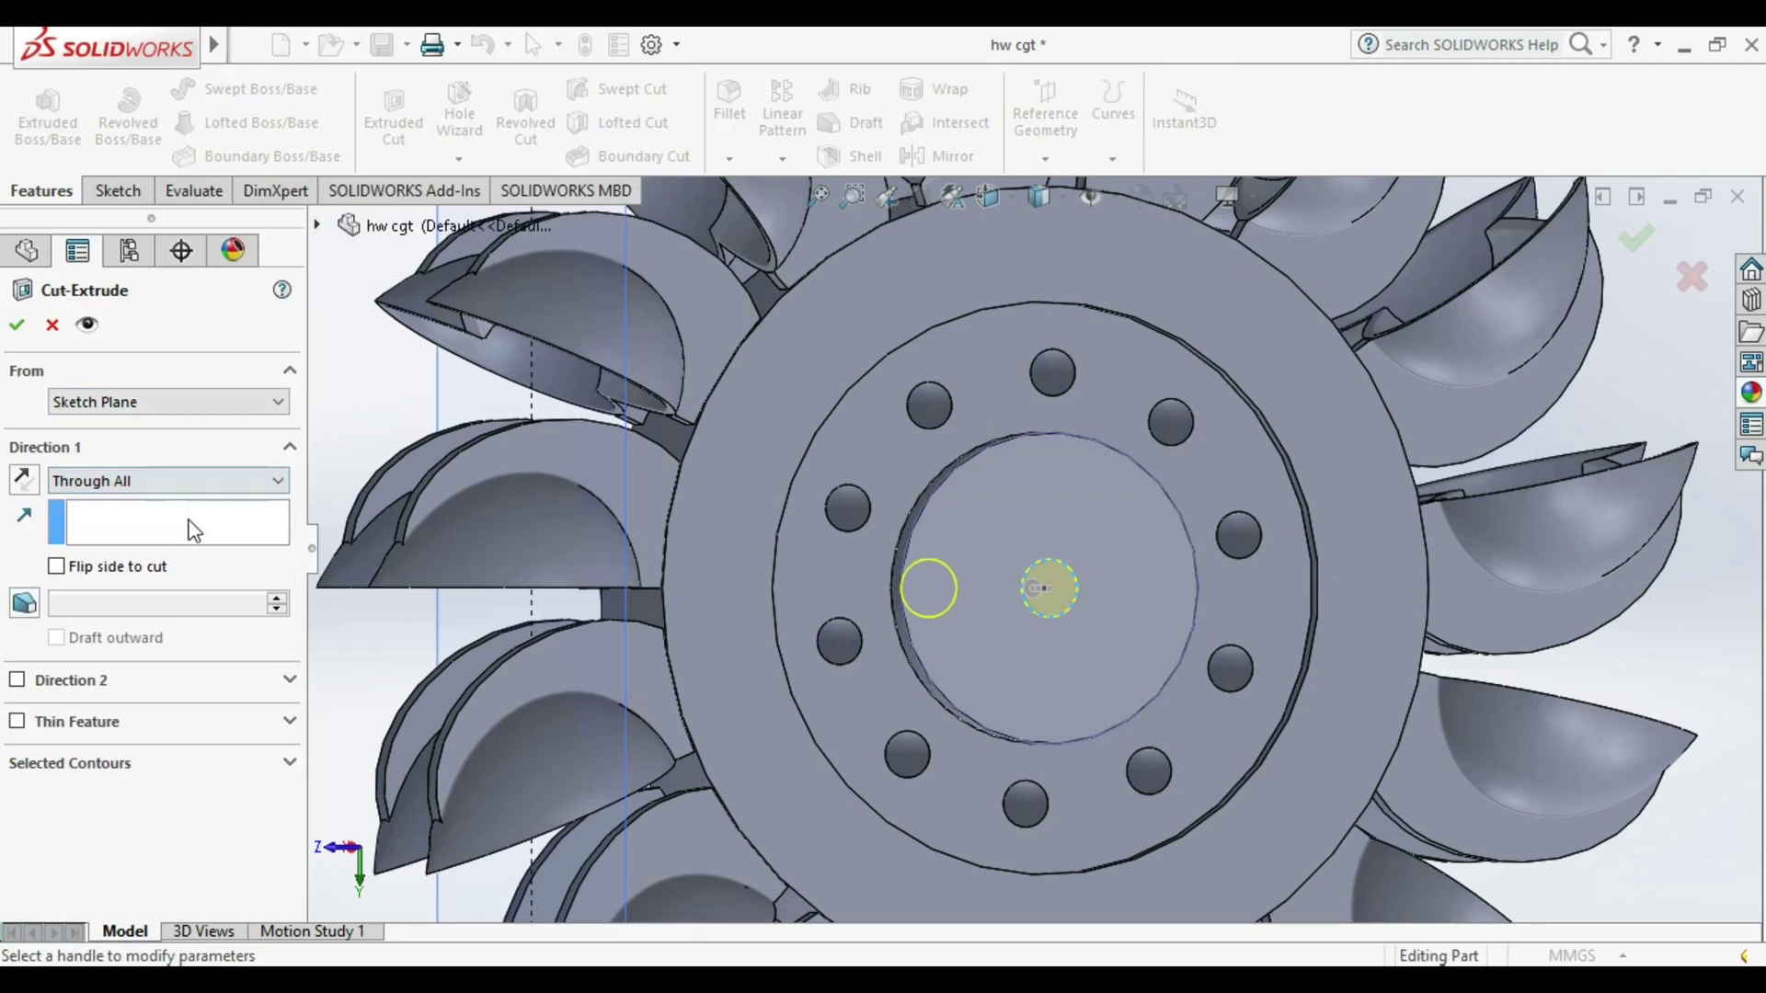
click(1637, 241)
mouse_move(1270, 515)
middle_down()
mouse_move(1017, 493)
mouse_move(1102, 531)
mouse_move(1225, 524)
middle_up()
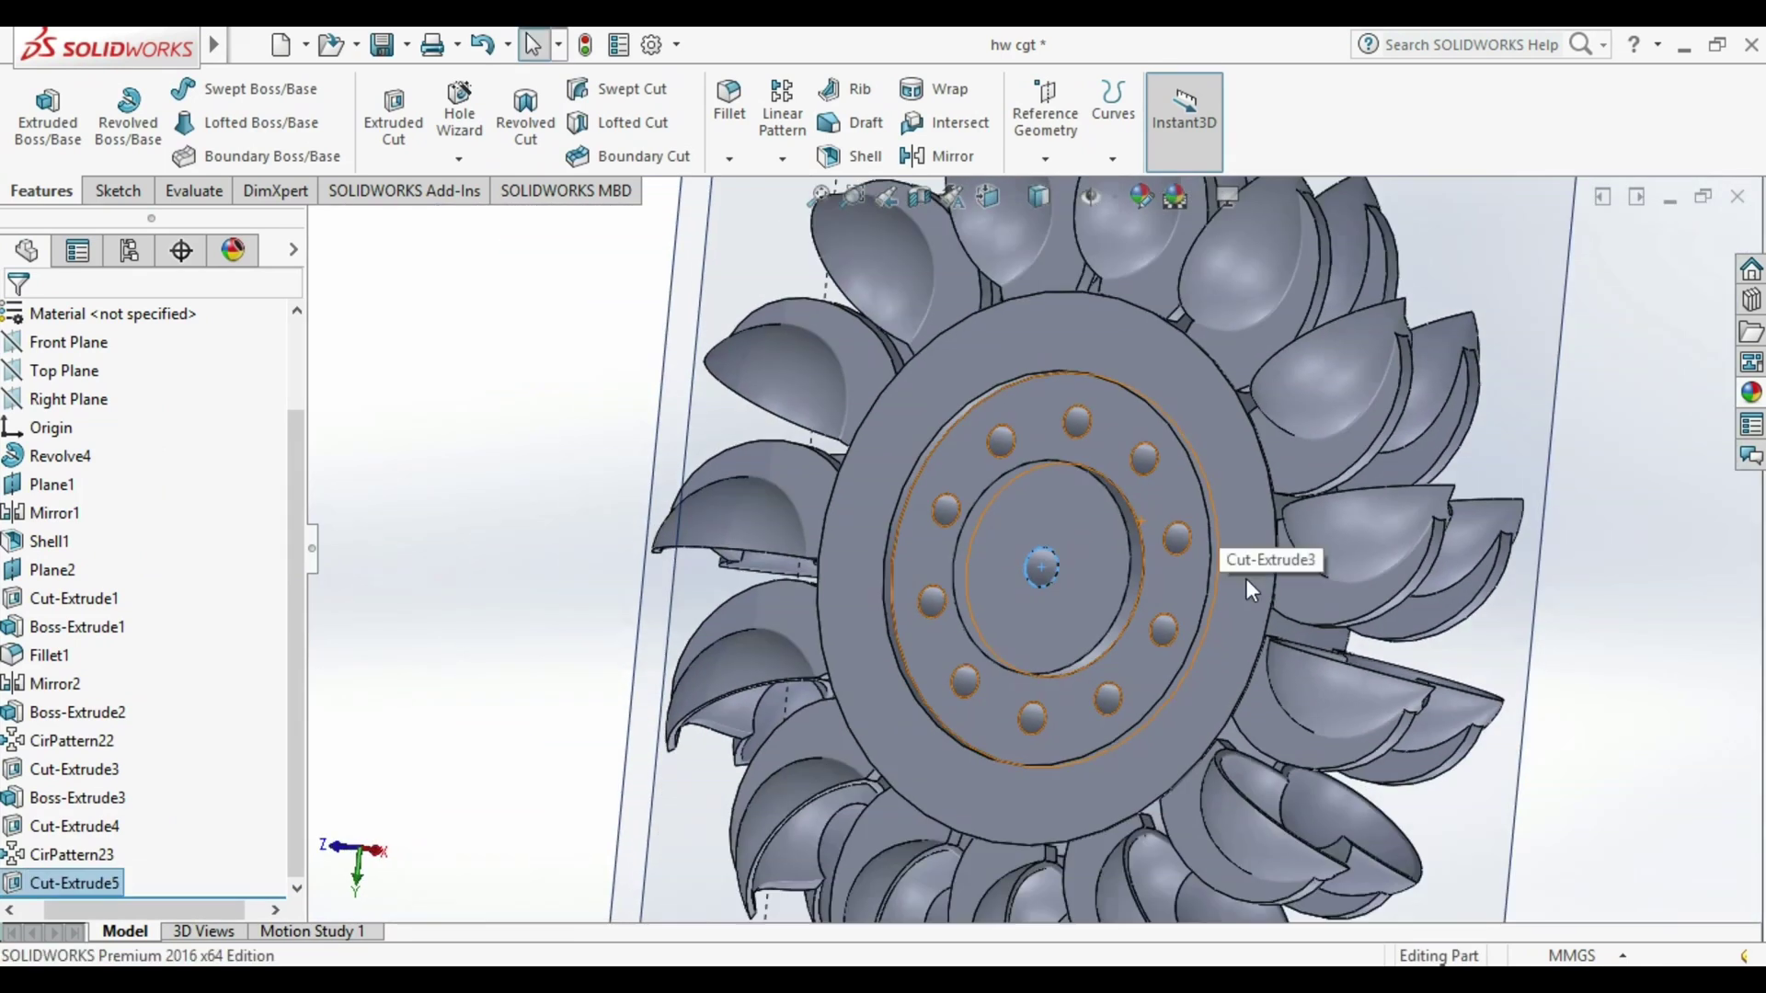
Create a new part and sketch a circle about 20 mm in radius at the origin on the Front Plane.
click(248, 43)
click(288, 83)
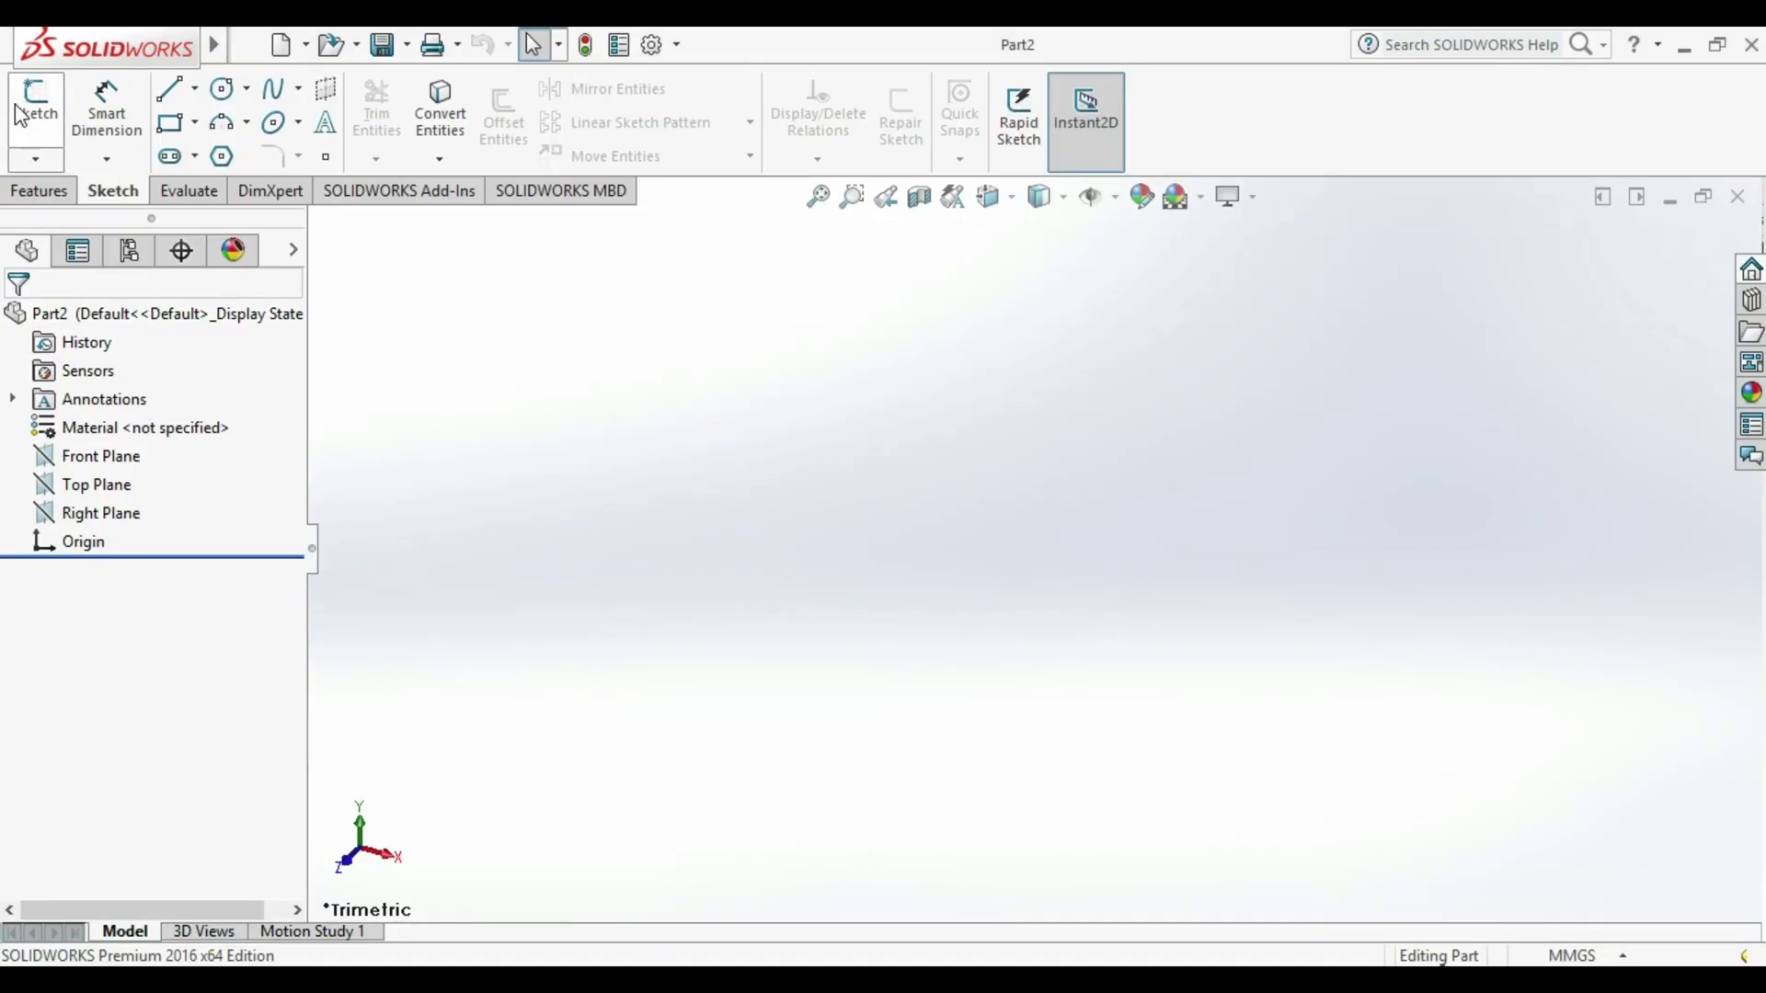
click(221, 91)
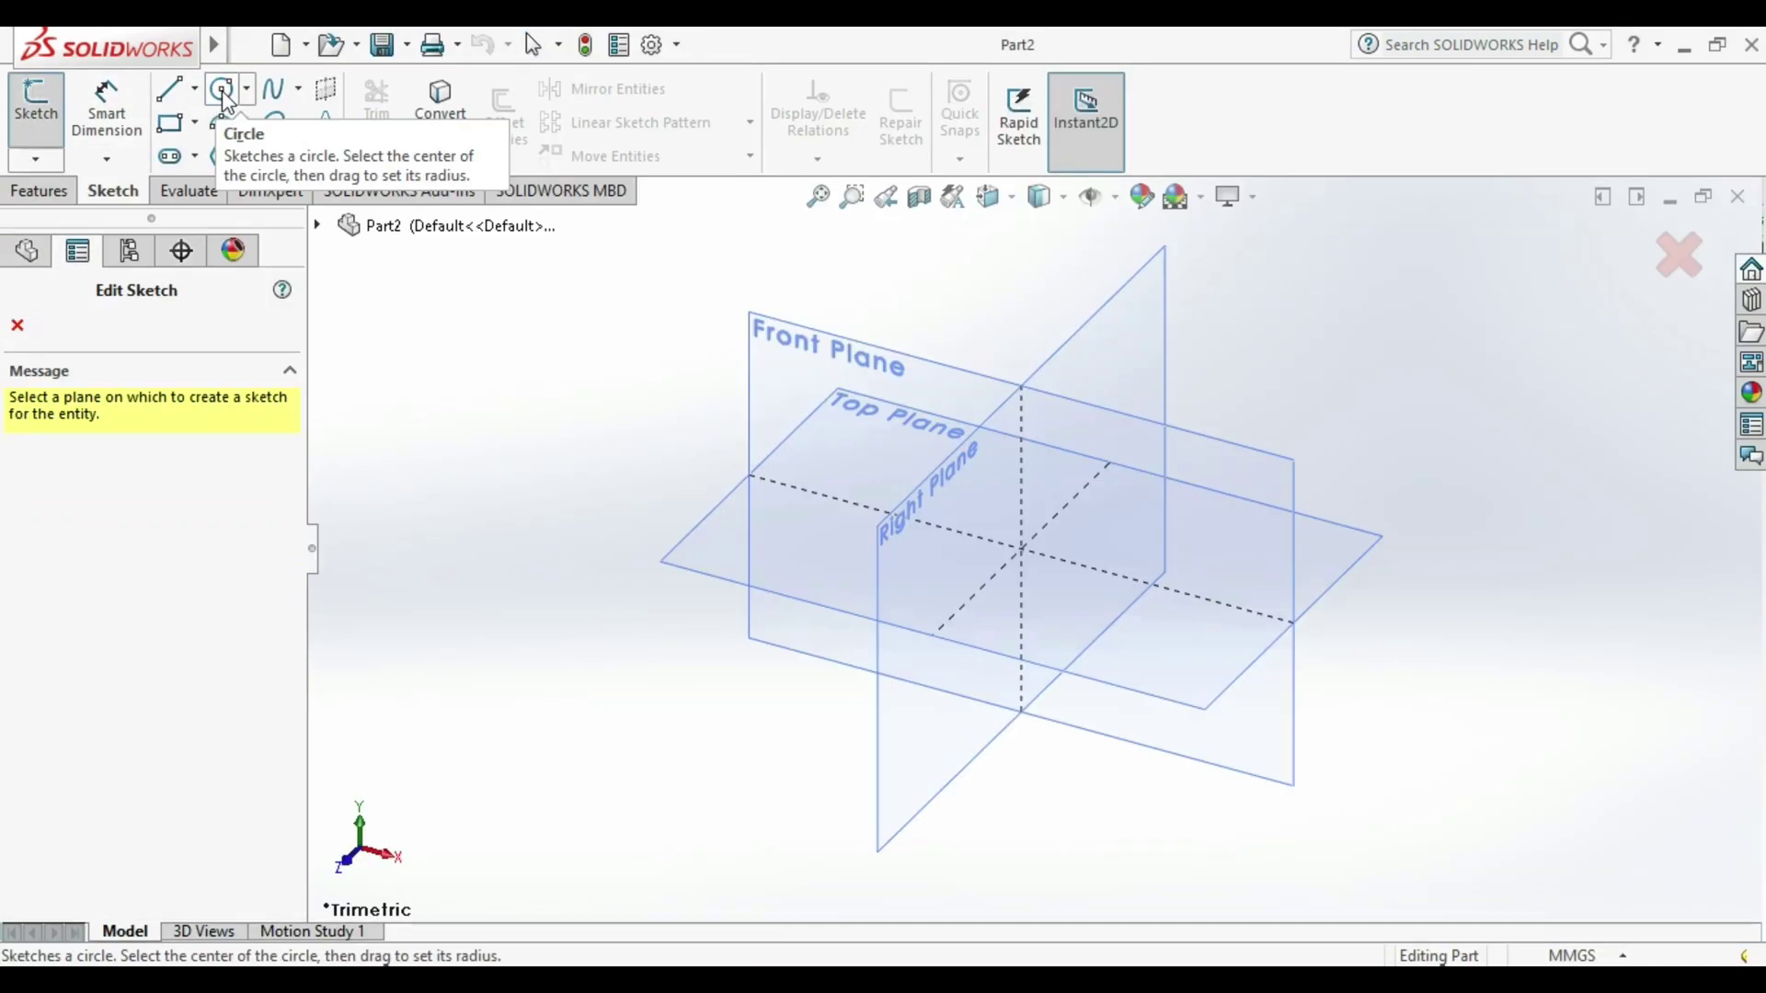
click(862, 366)
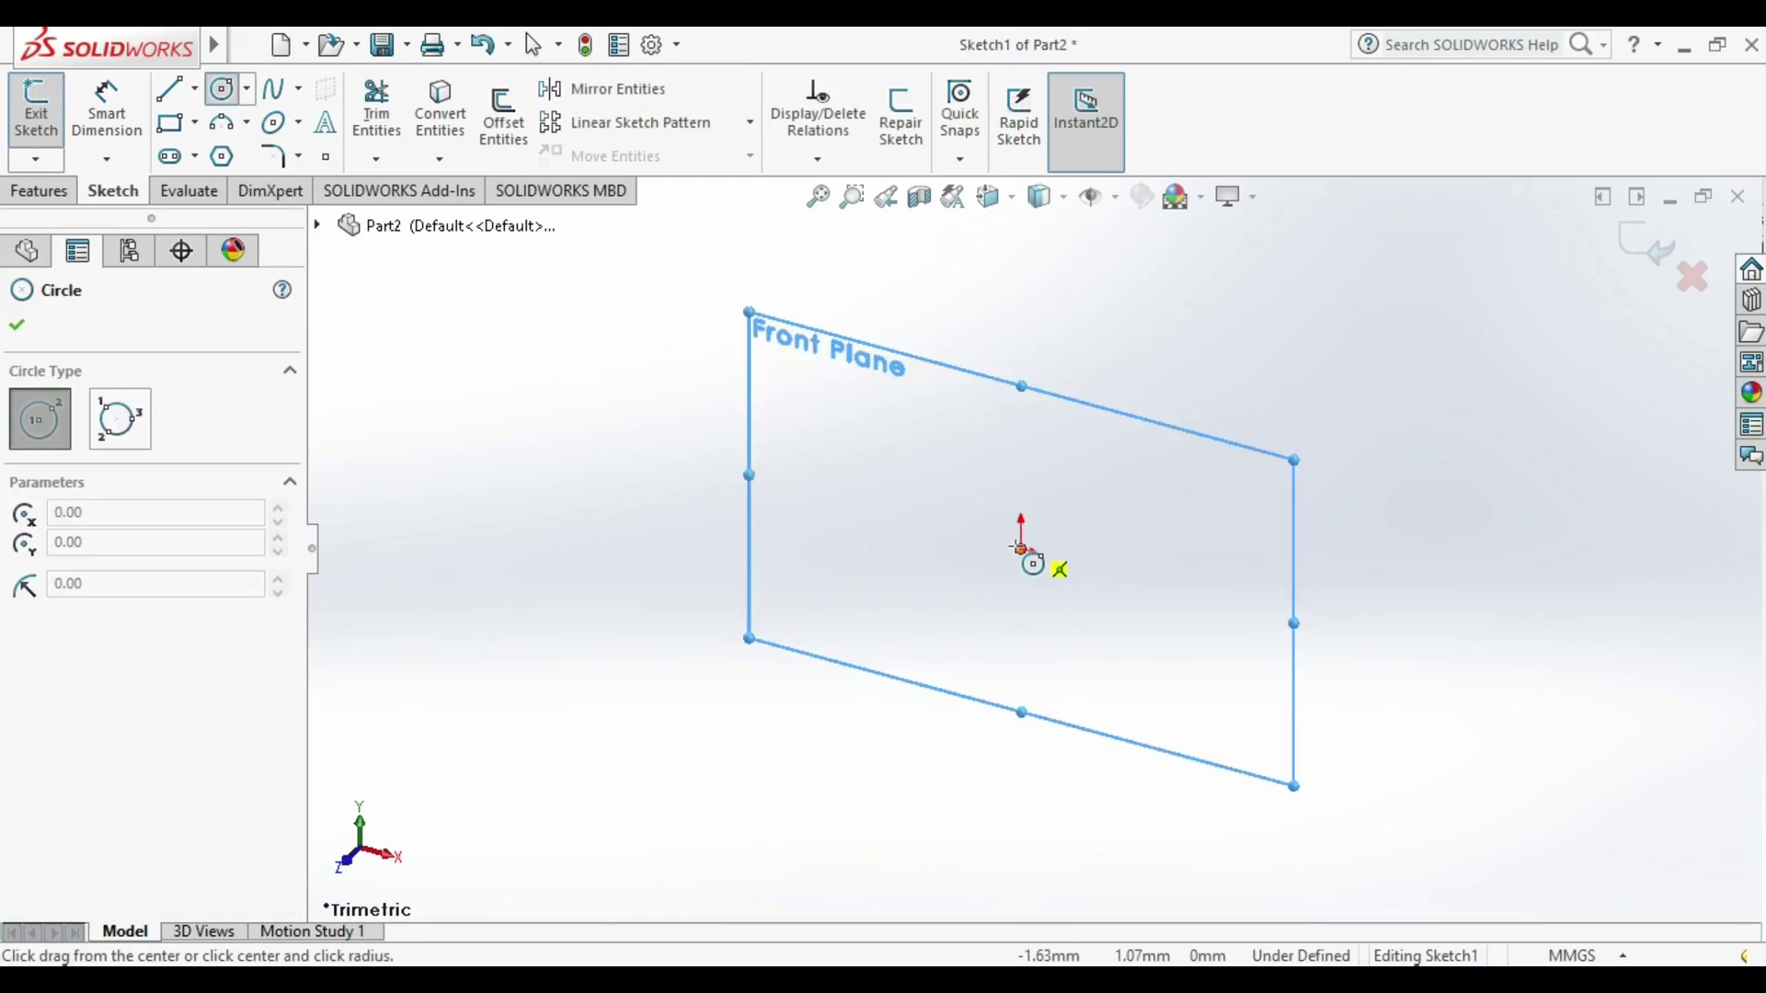
click(1020, 549)
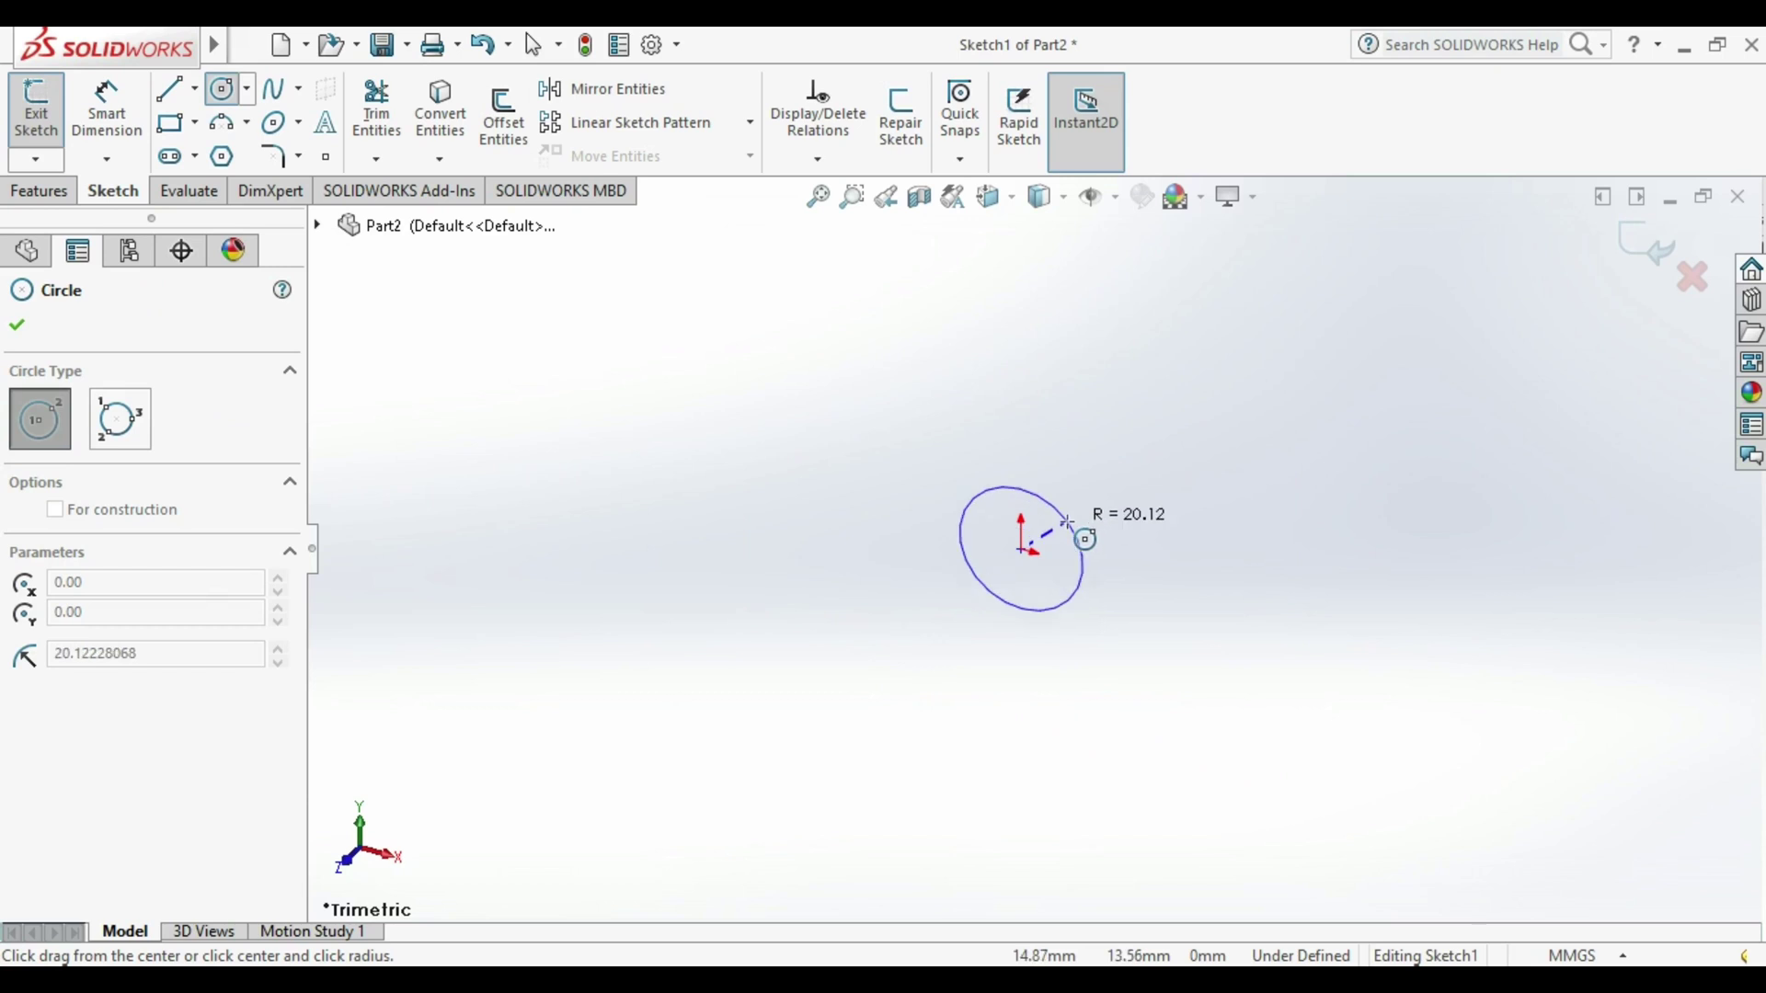
click(1067, 521)
key(Escape)
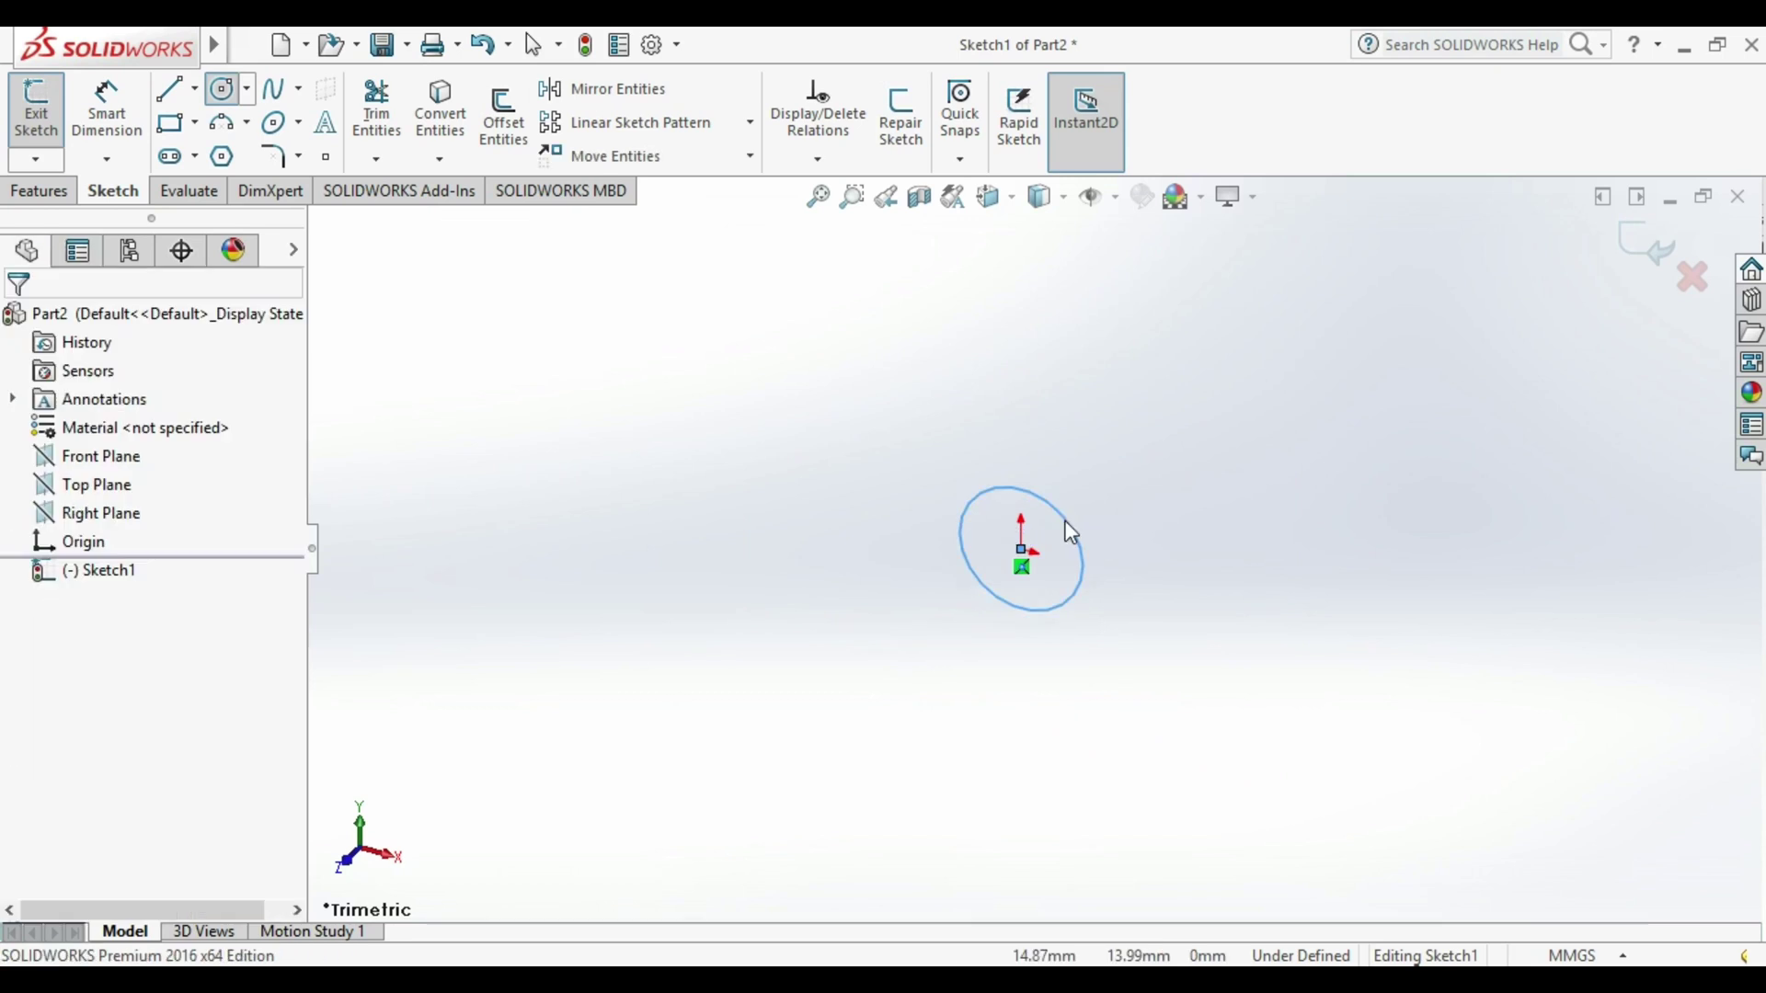
View the sketch from the front and dimension the circle at the origin with a diameter of 8.68 mm.
click(987, 196)
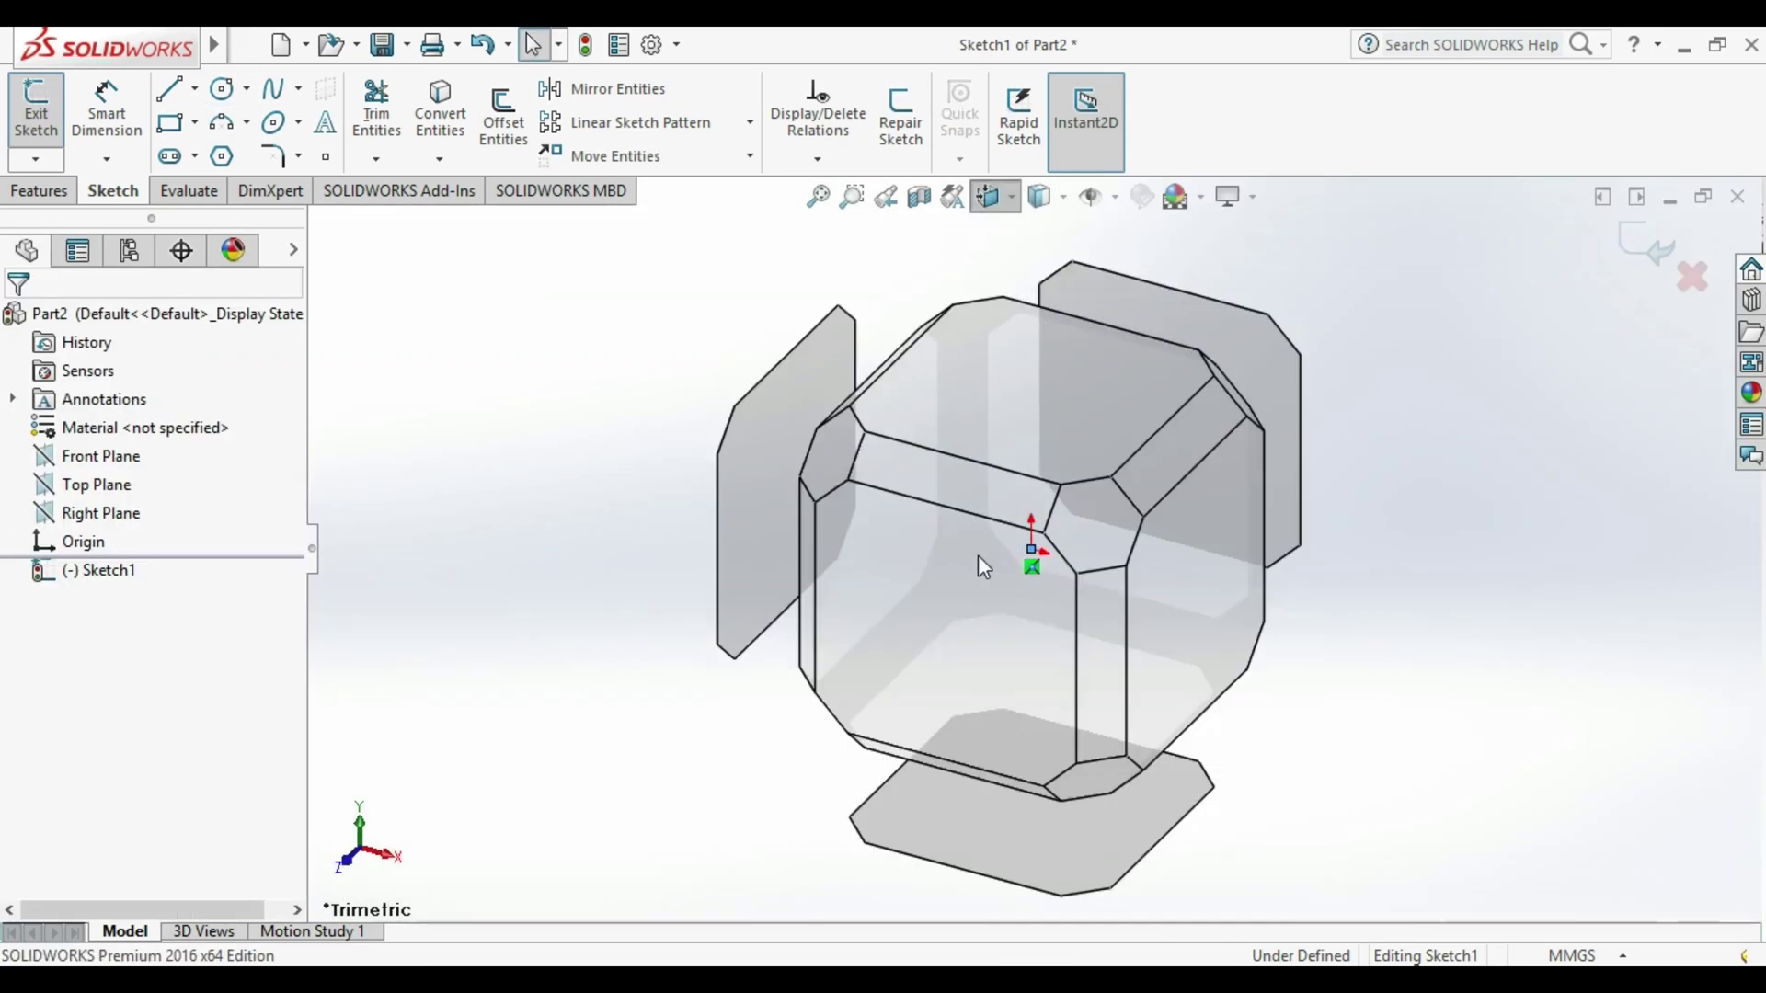
click(979, 555)
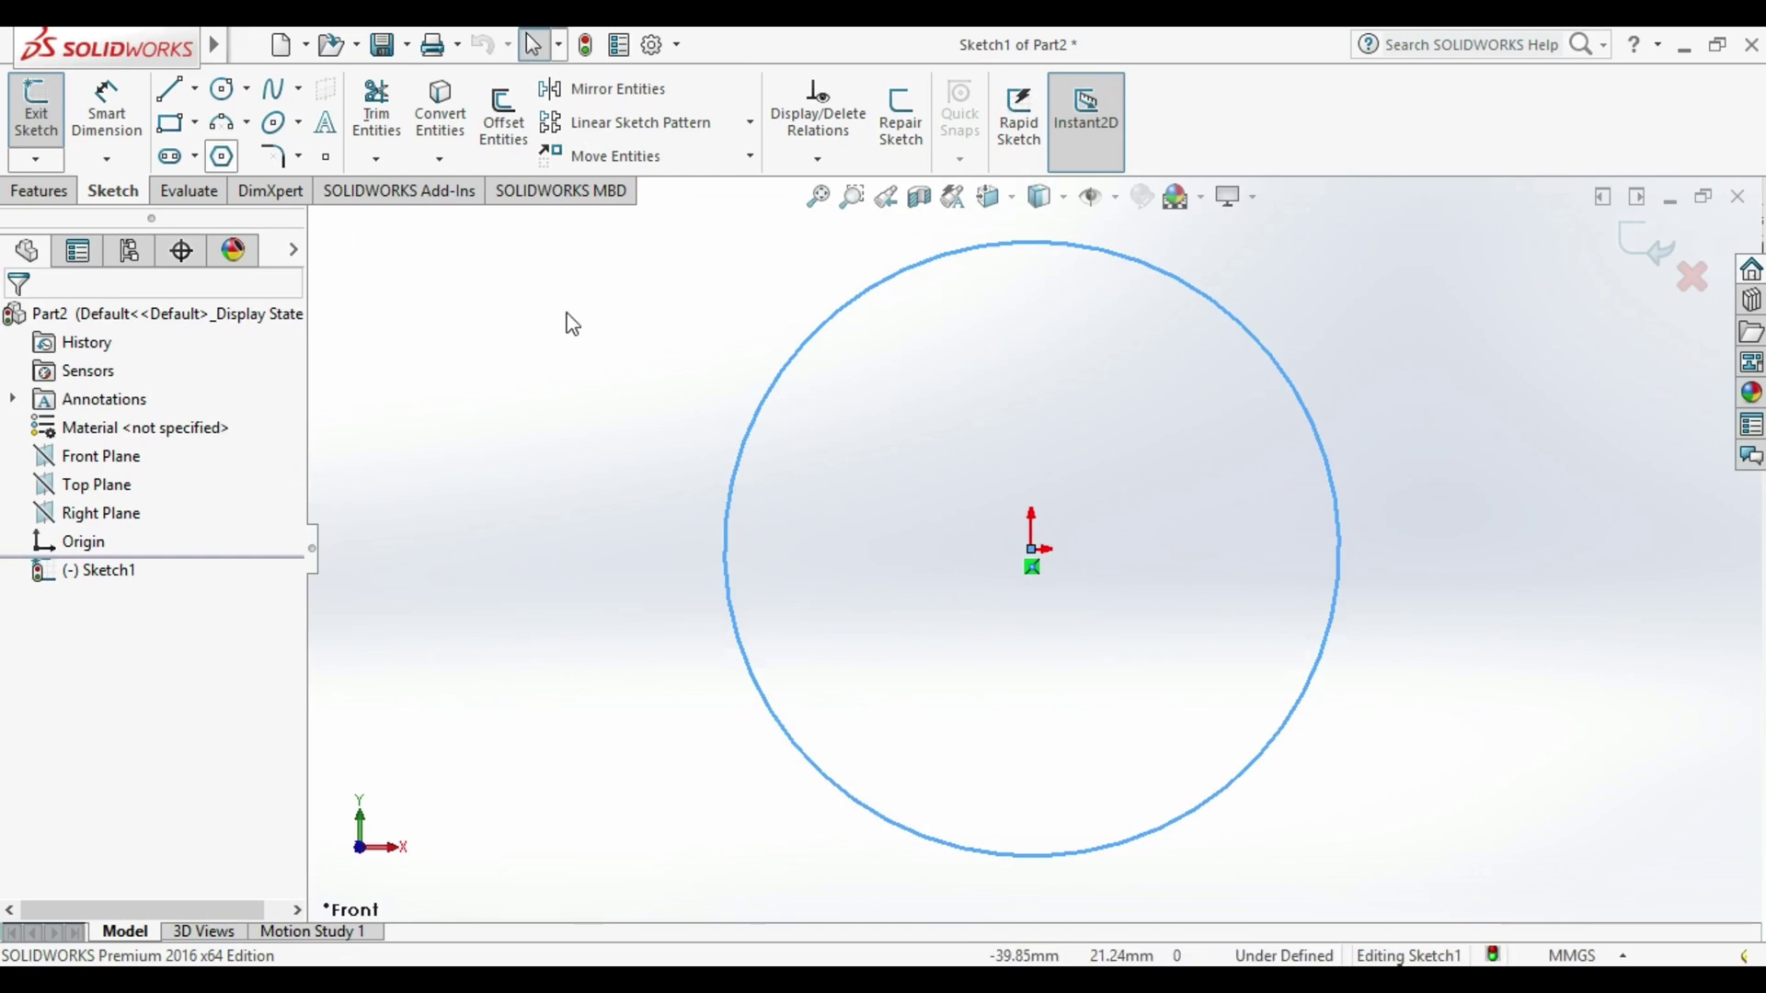
click(99, 120)
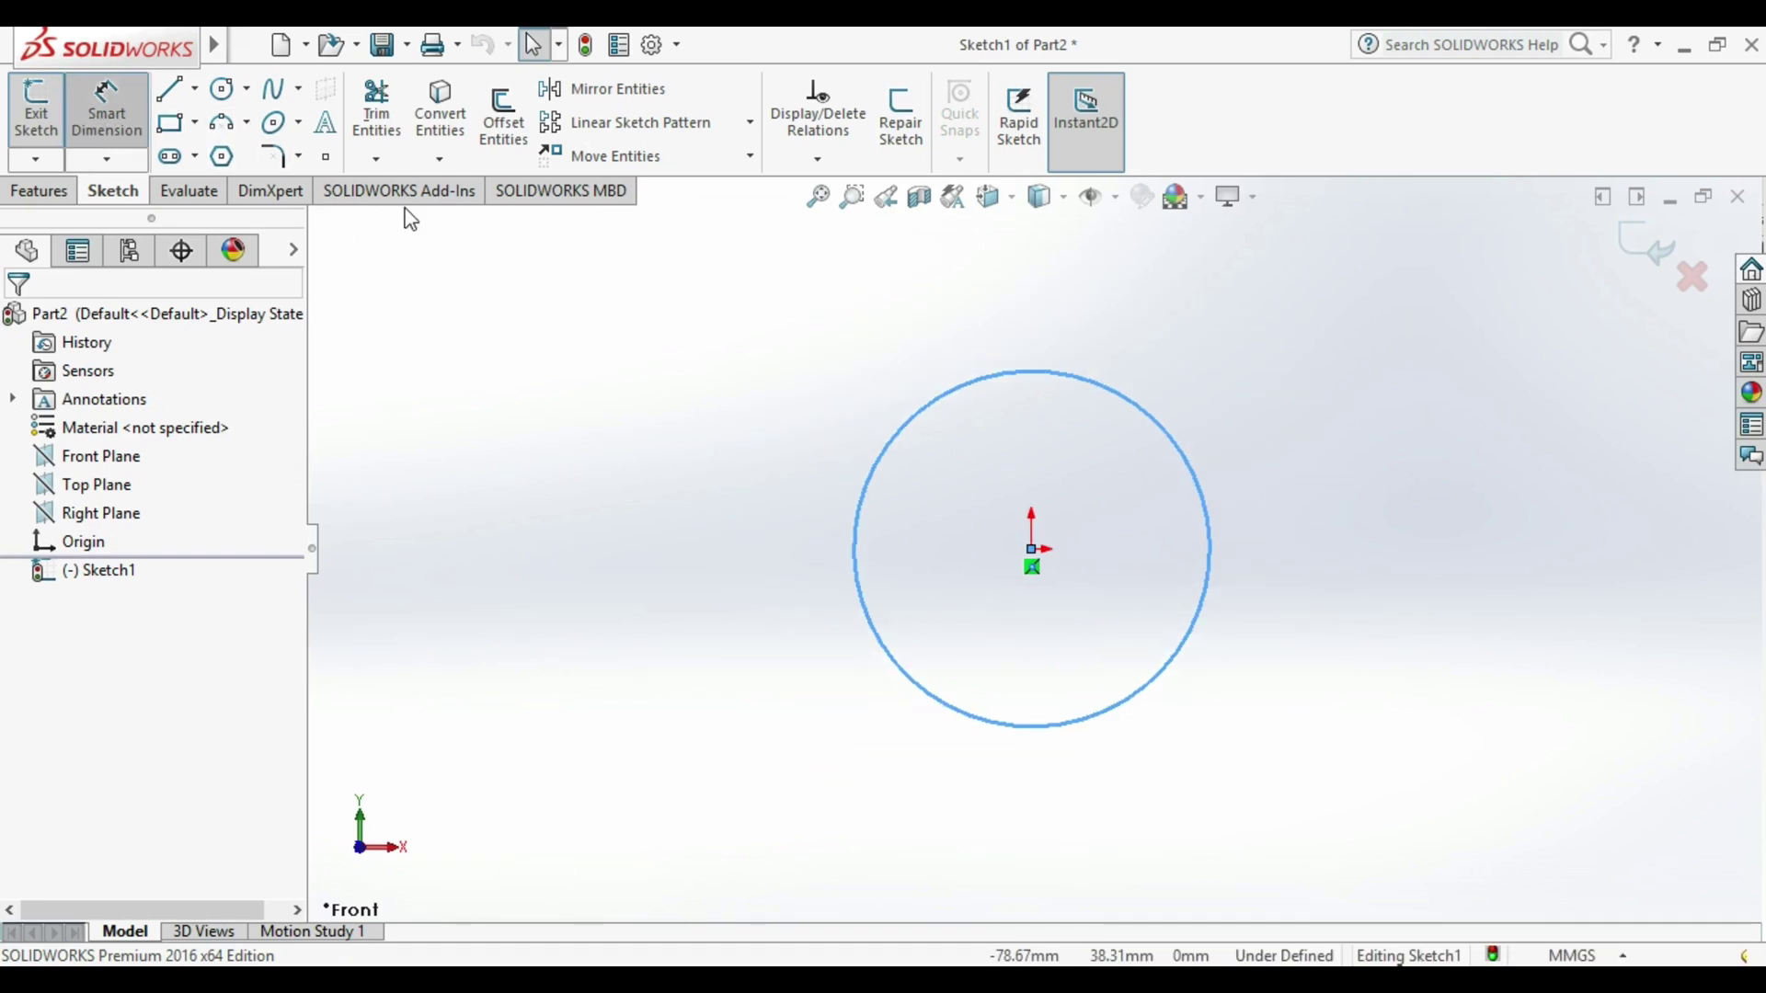
click(859, 578)
click(747, 553)
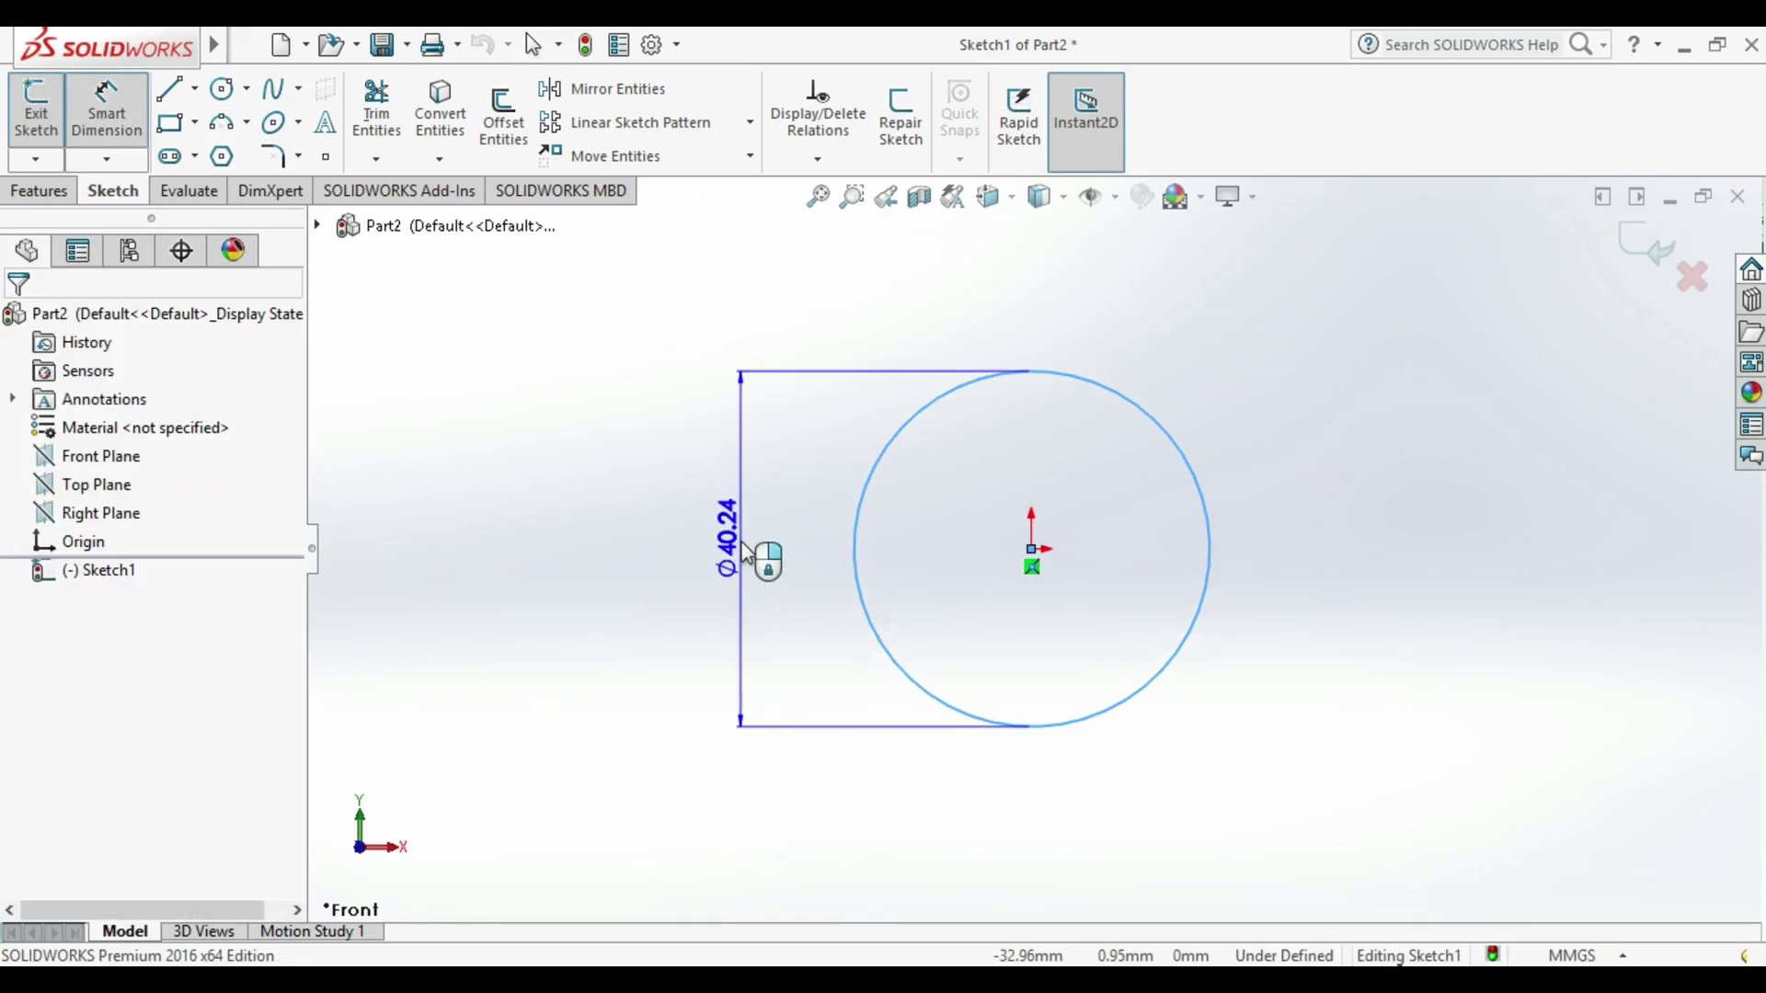
text(8.)
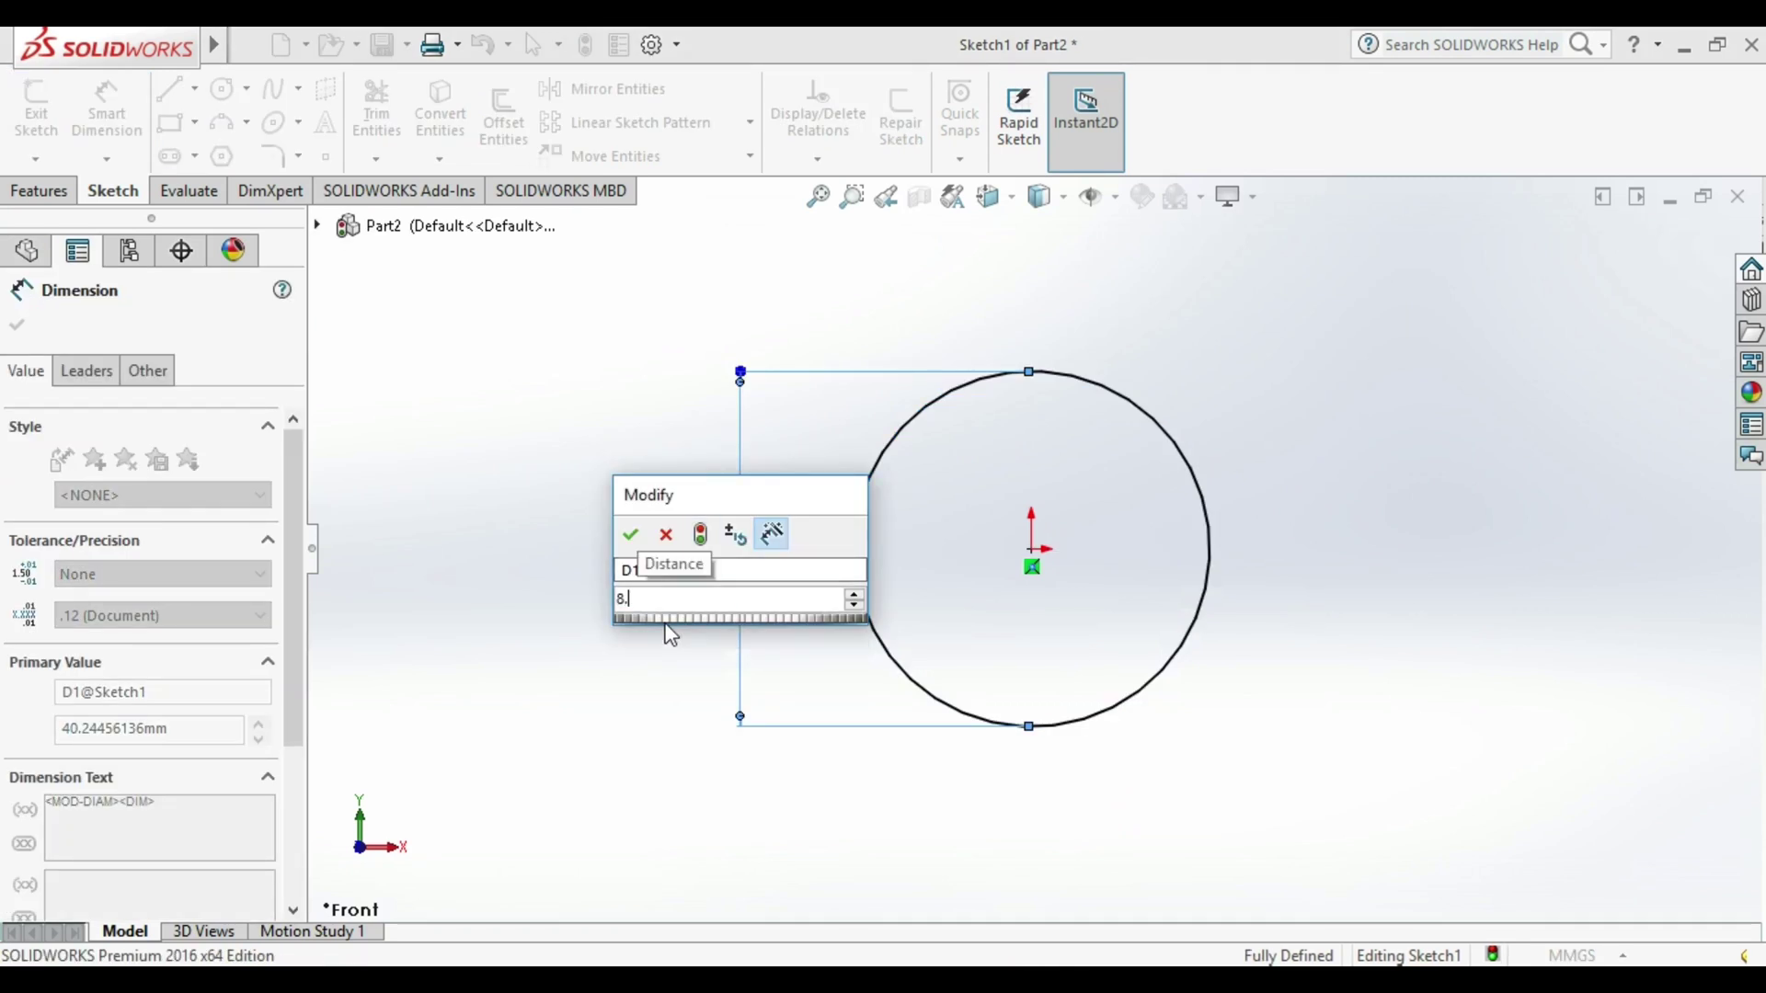
text(68)
key(Return)
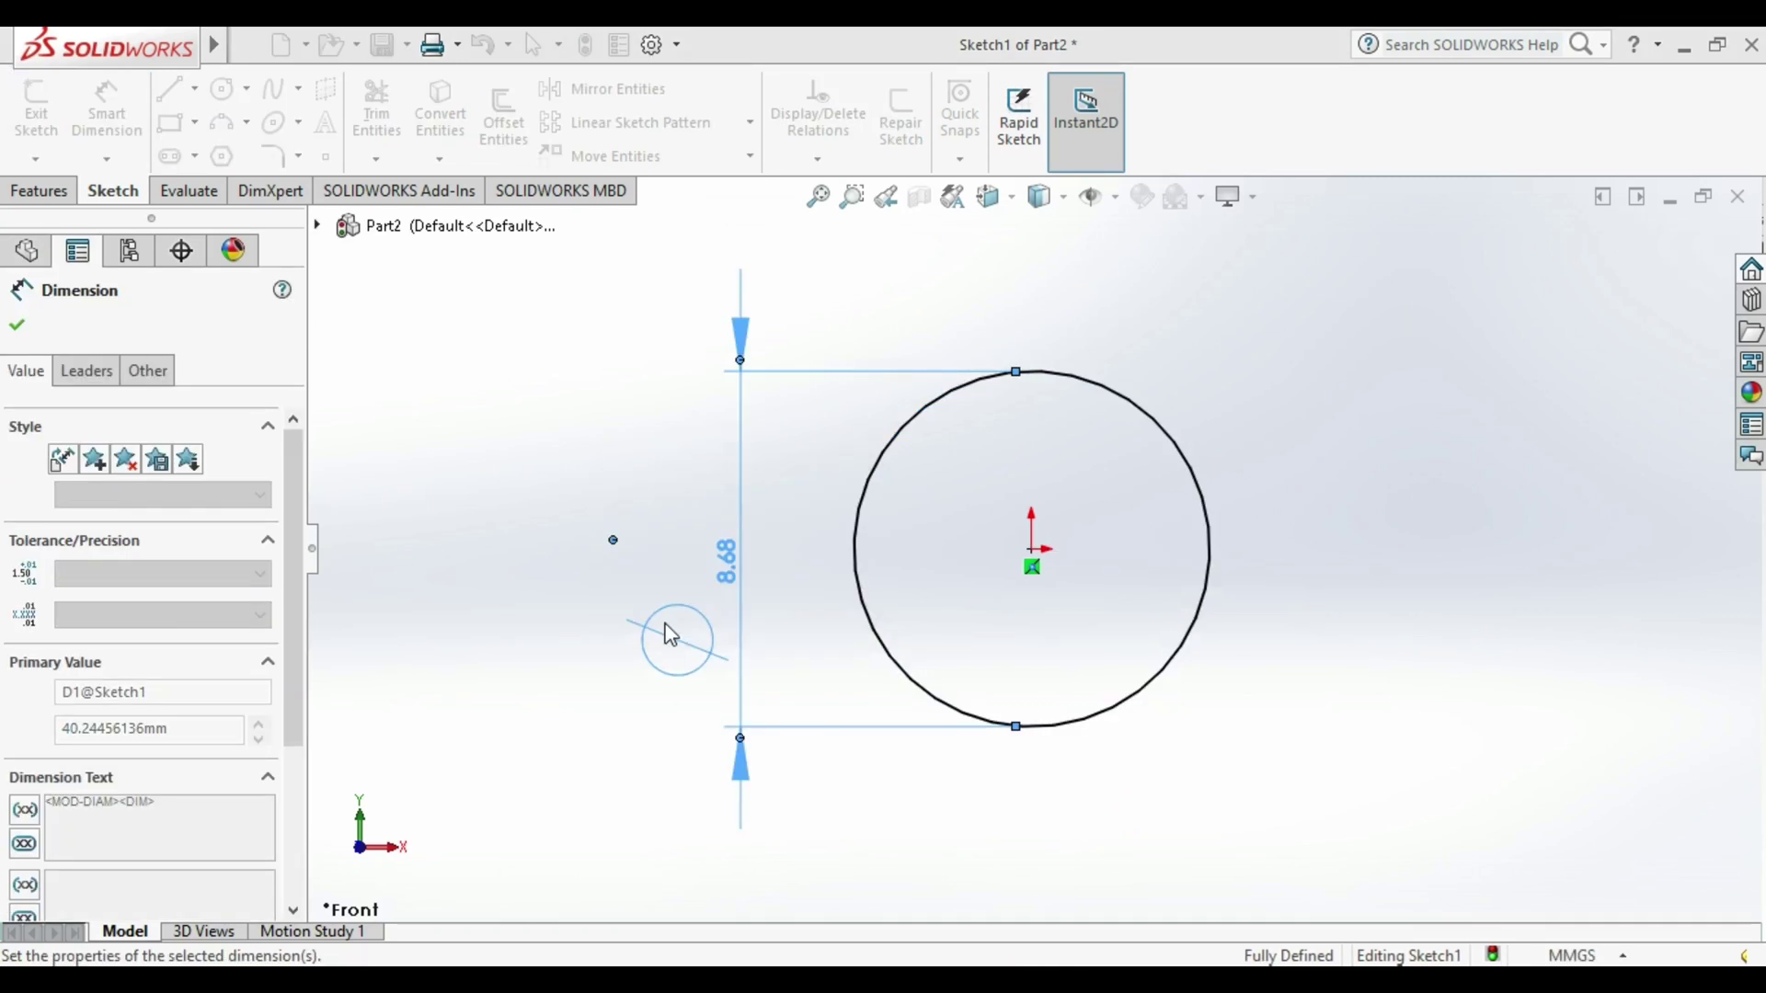
Extrude the 8.68 mm circle as a Blind boss 195 mm deep to form the shaft.
click(38, 191)
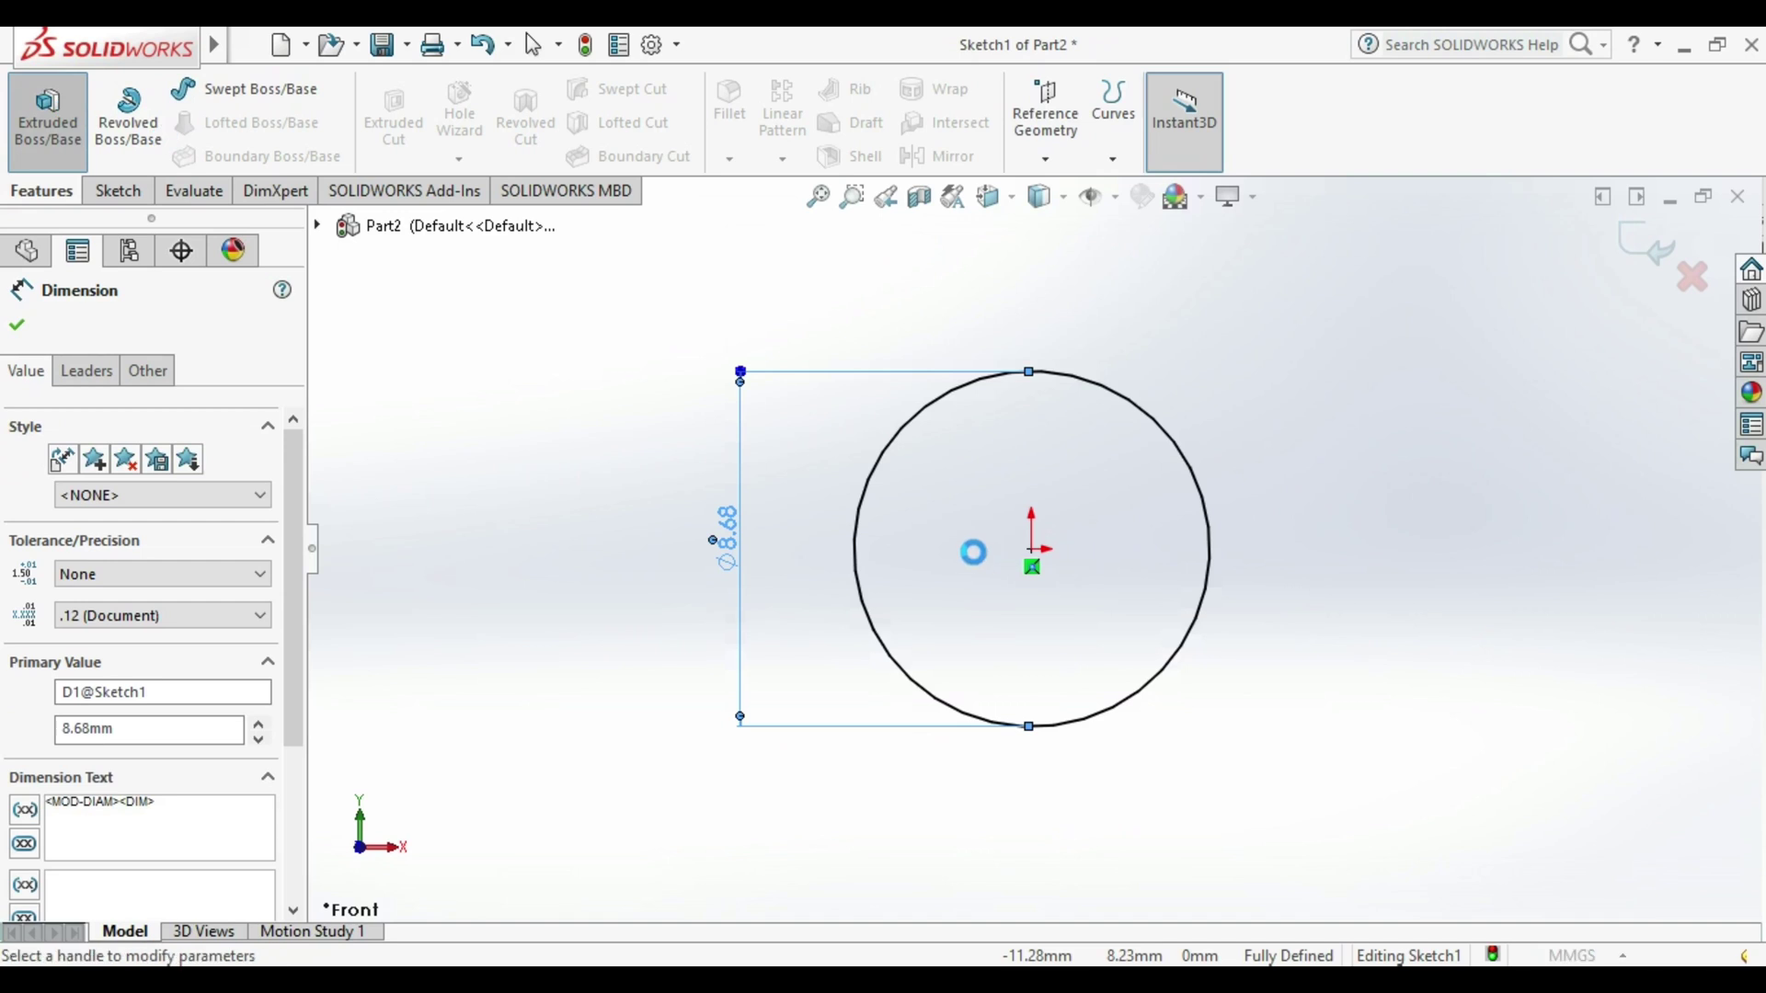
text(1)
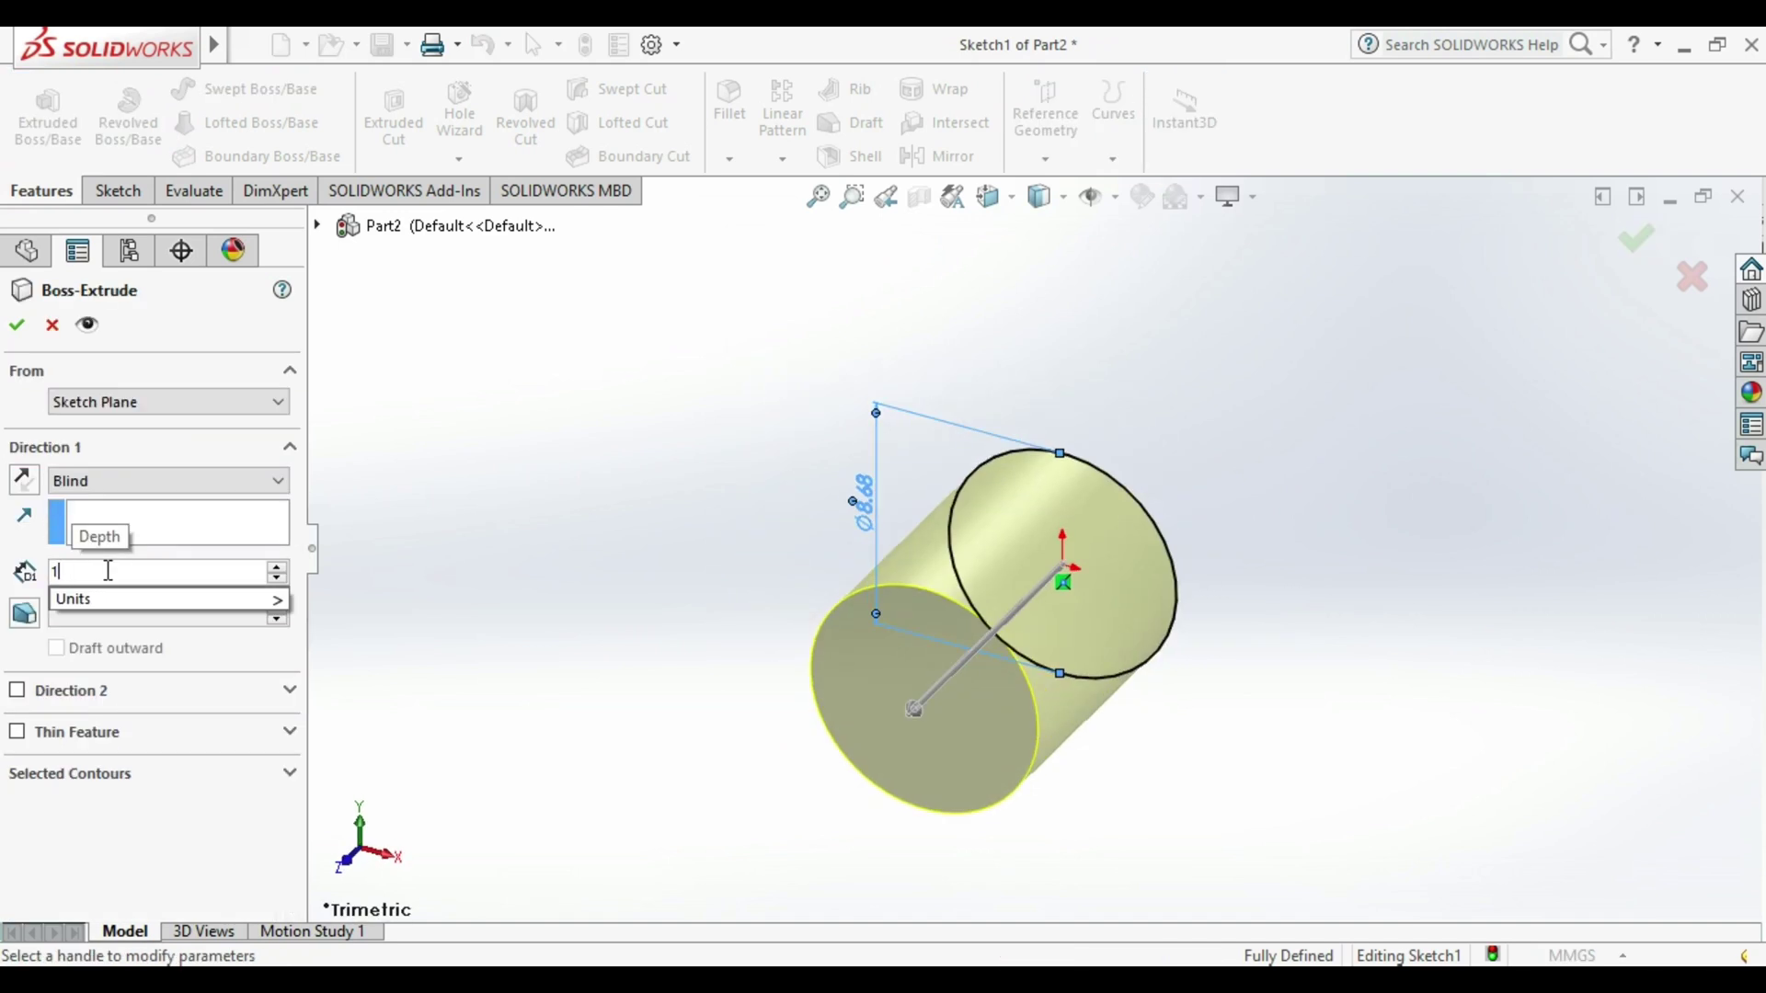
text(95)
key(Return)
scroll(1018, 566, down, 1)
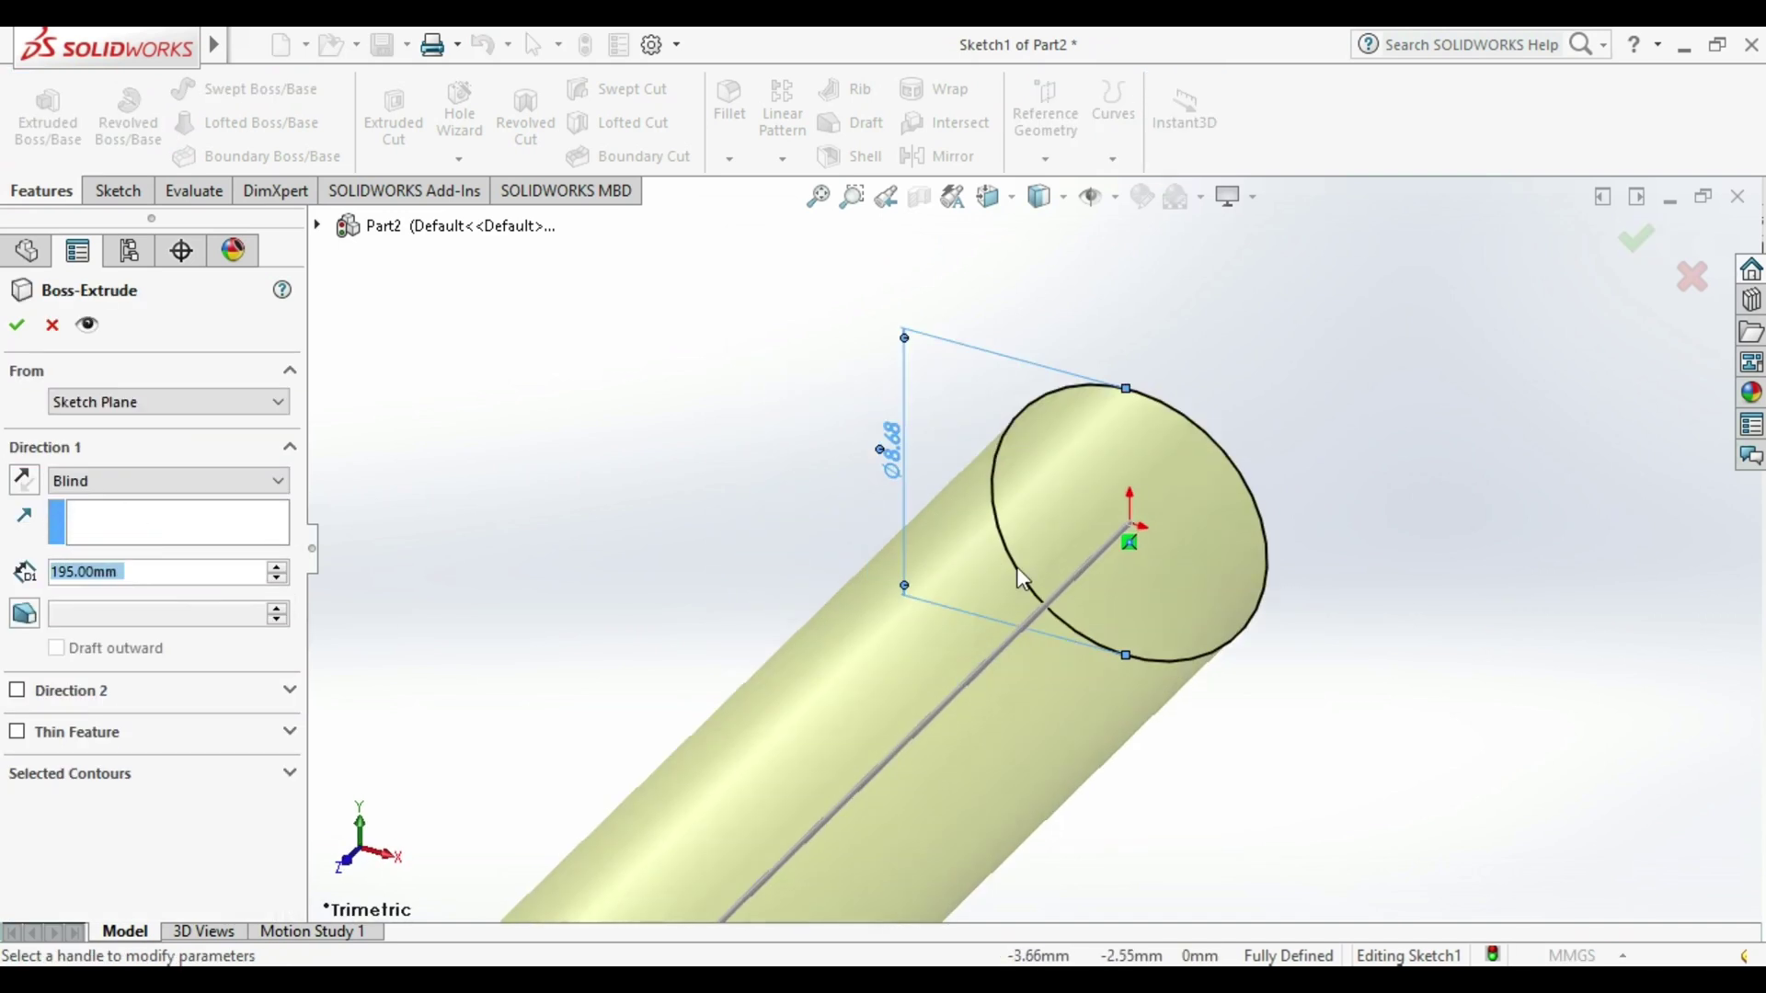
scroll(1041, 736, up, 3)
scroll(1012, 740, up, 3)
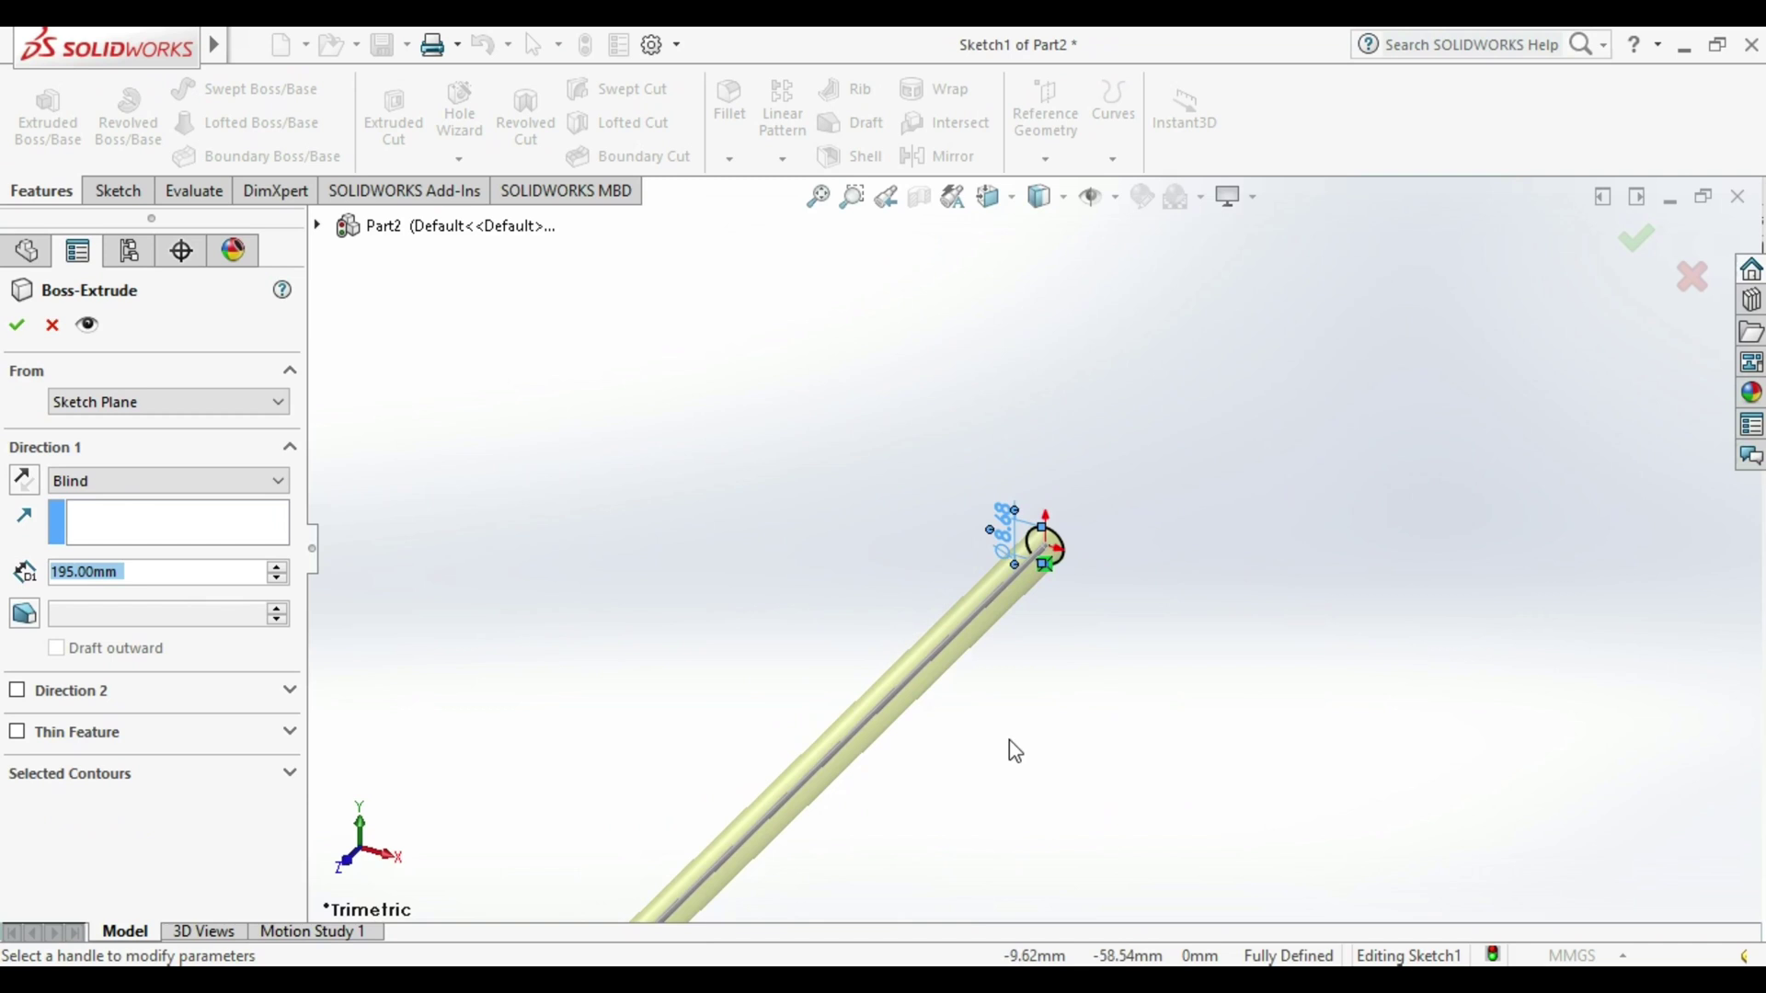
click(1637, 246)
scroll(962, 727, down, 4)
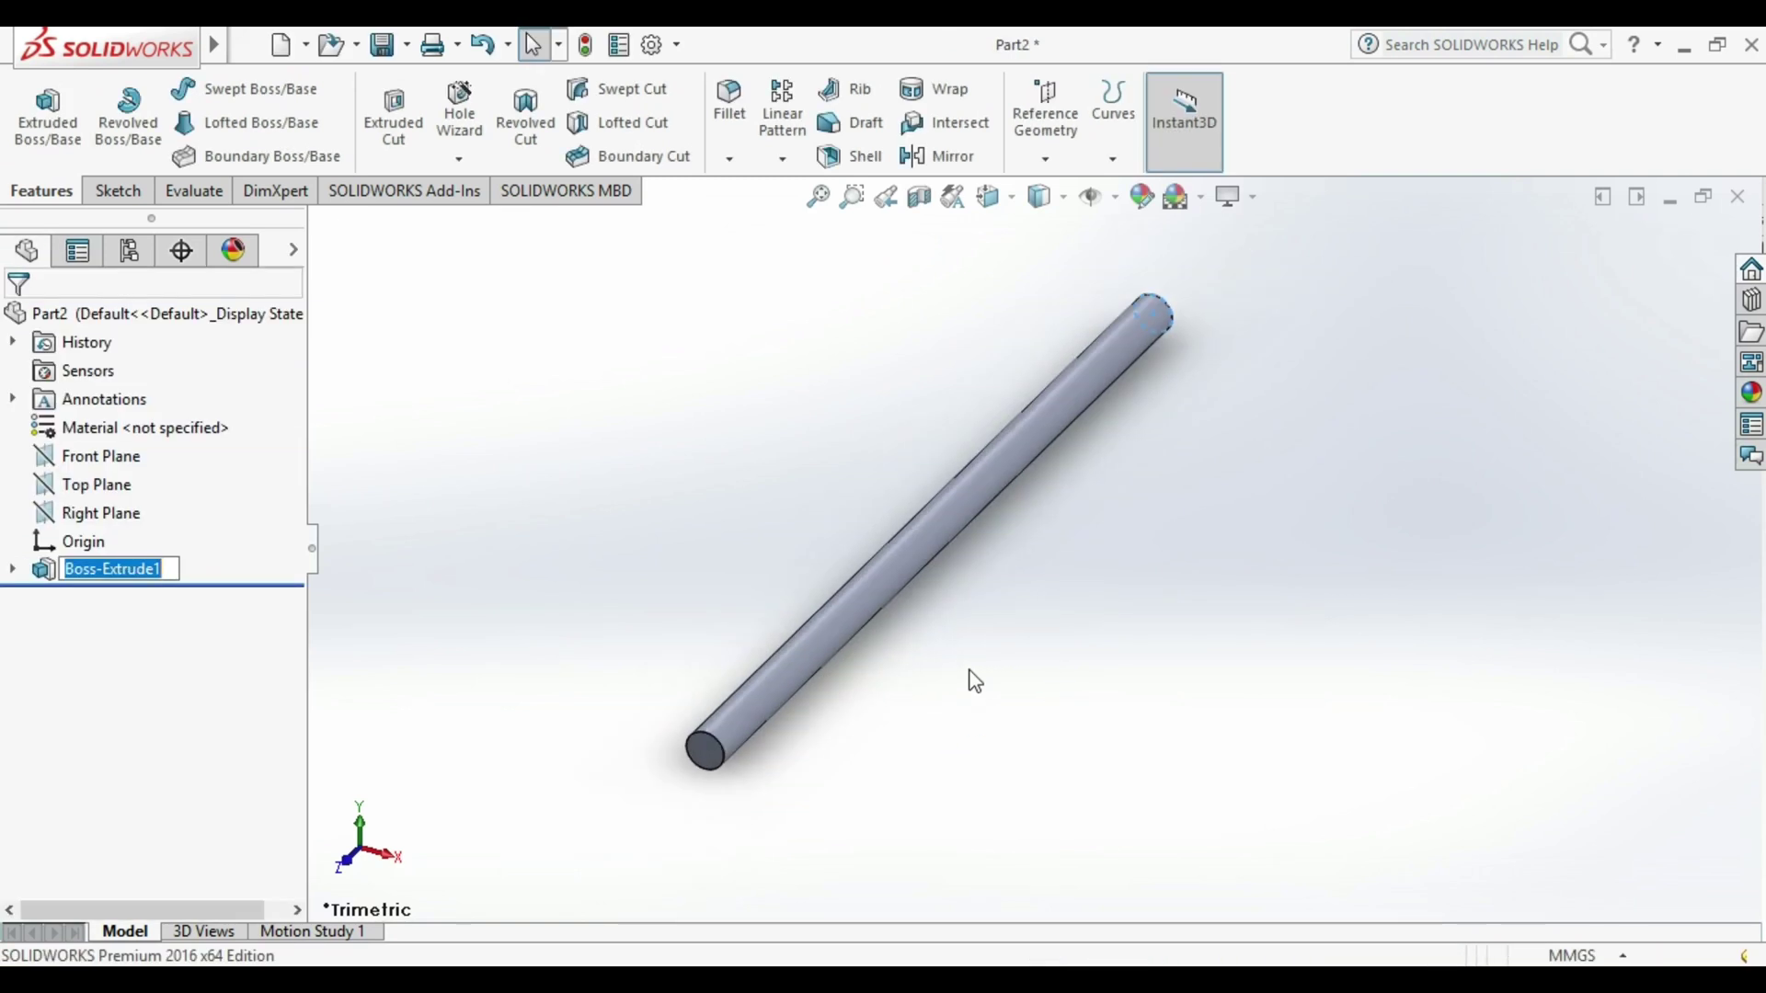
scroll(1057, 556, up, 1)
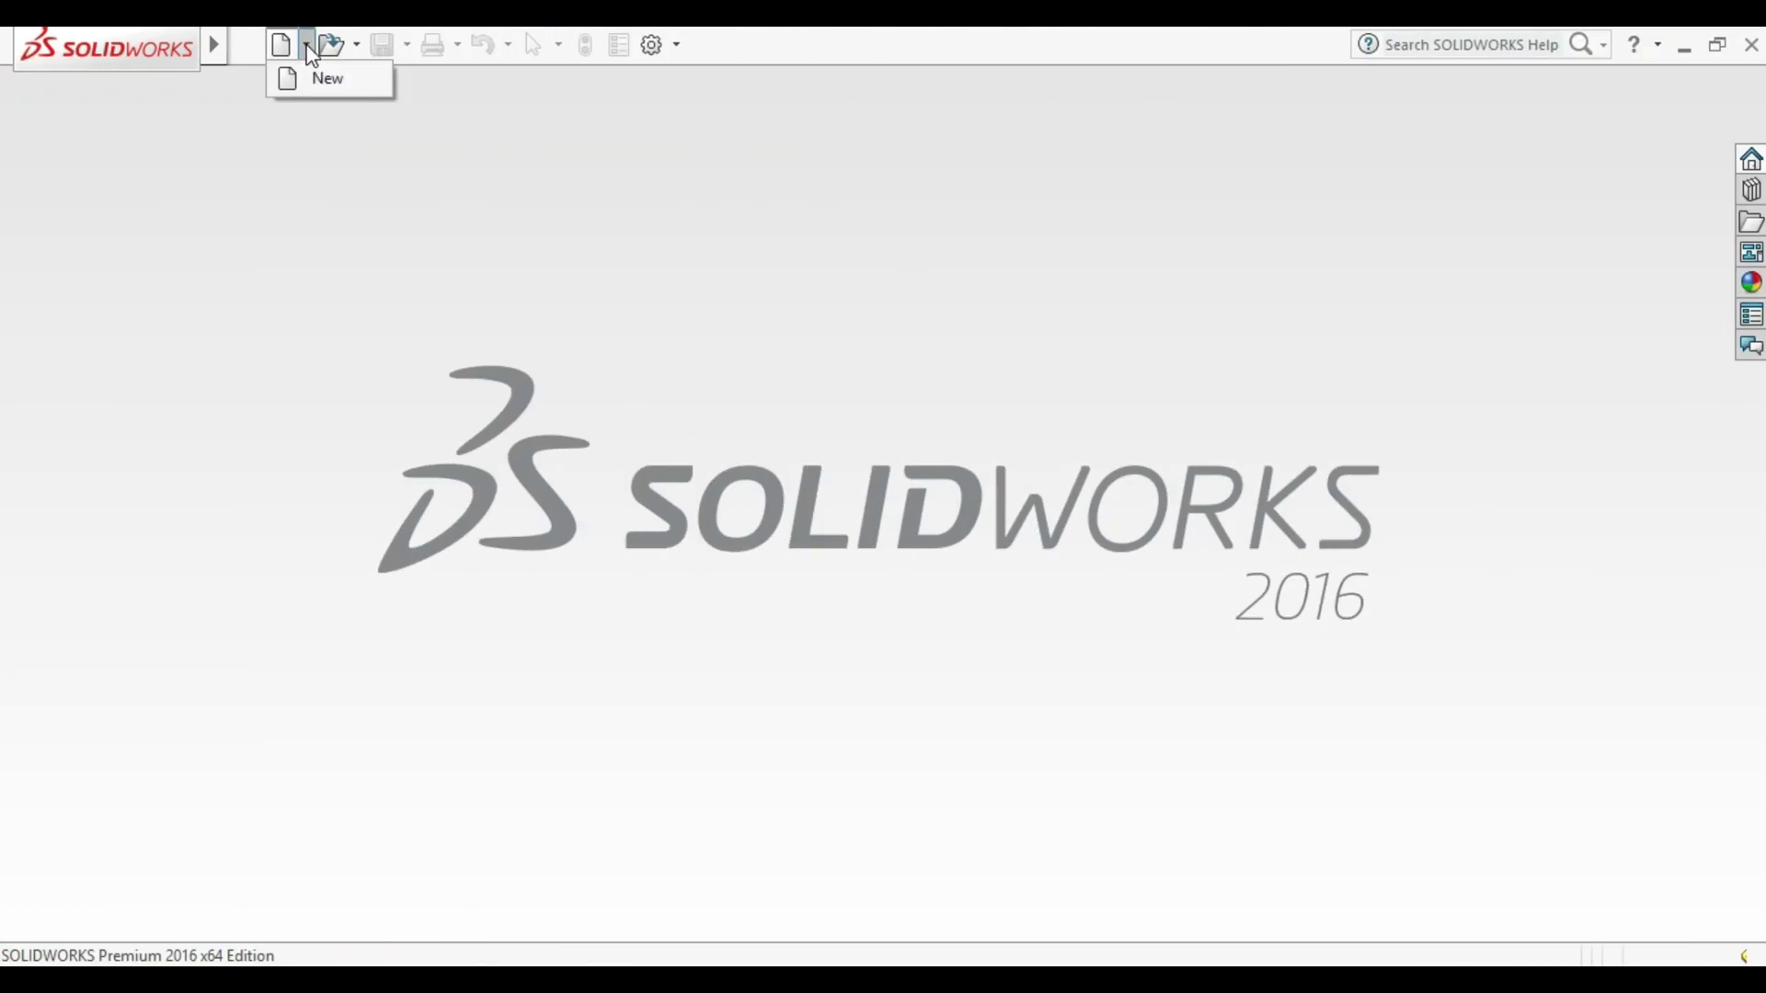
Create a new assembly and place the hw cgt wheel part in it as the first component.
click(311, 77)
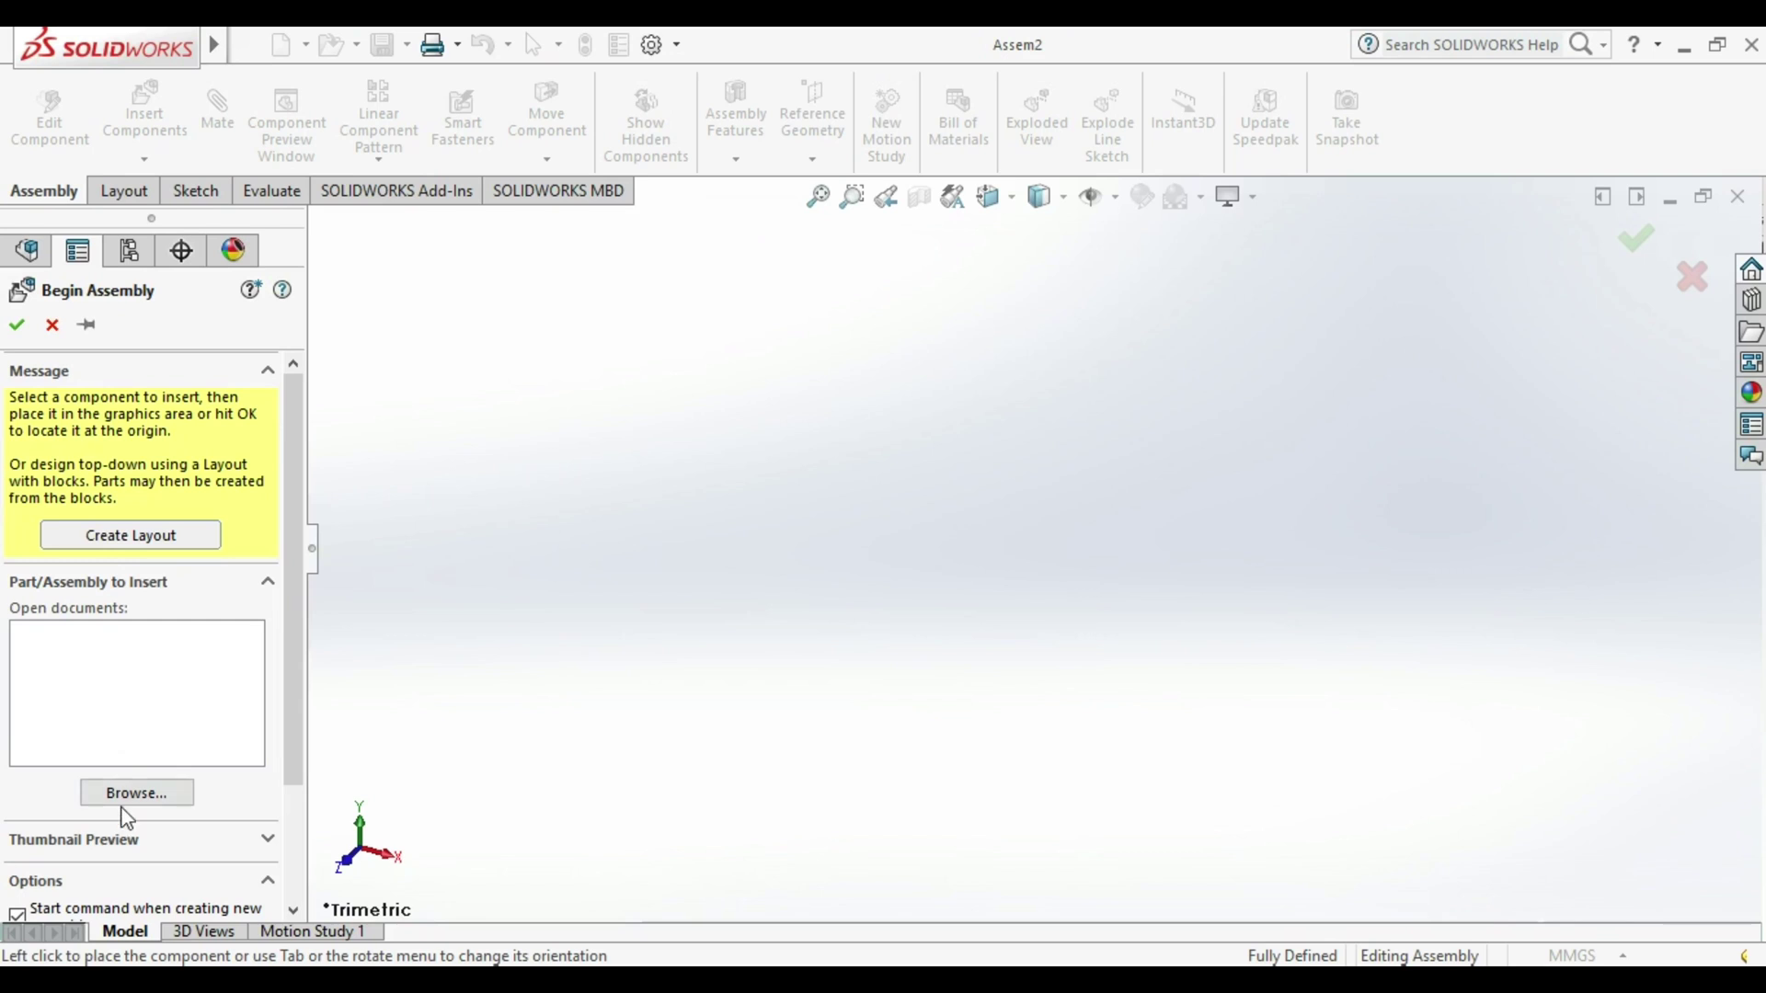
click(125, 798)
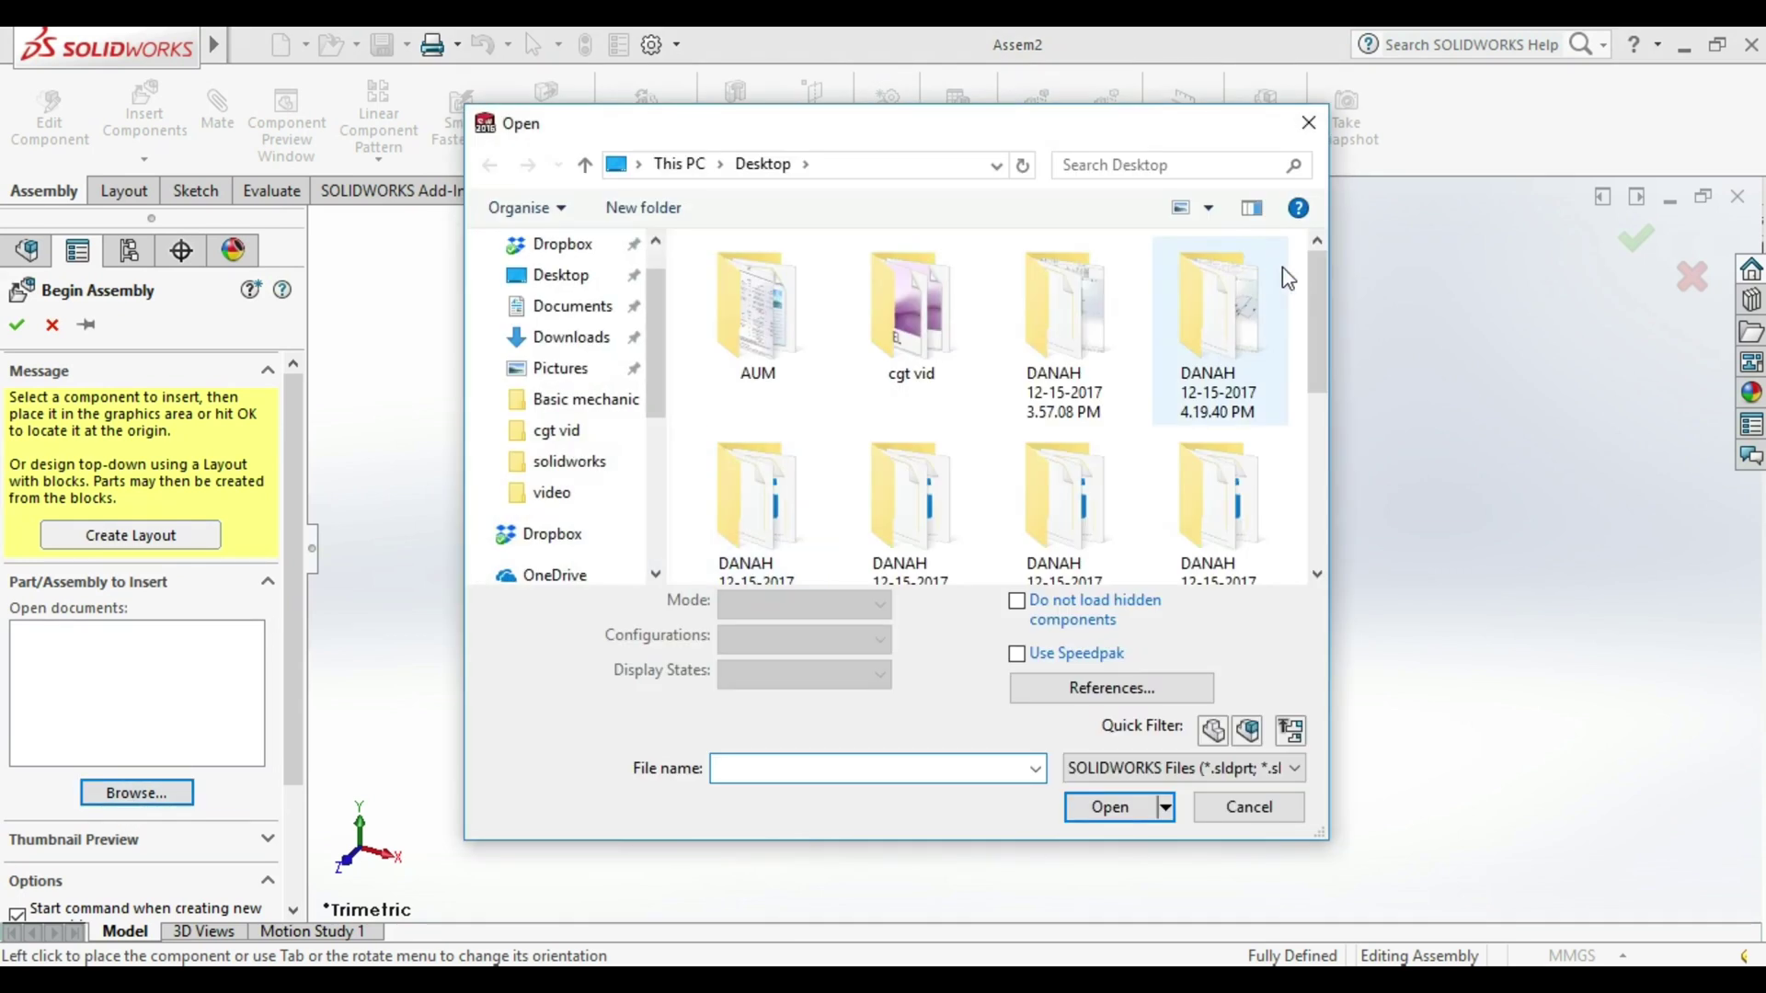
drag(1312, 293, 1301, 461)
double_click(1211, 481)
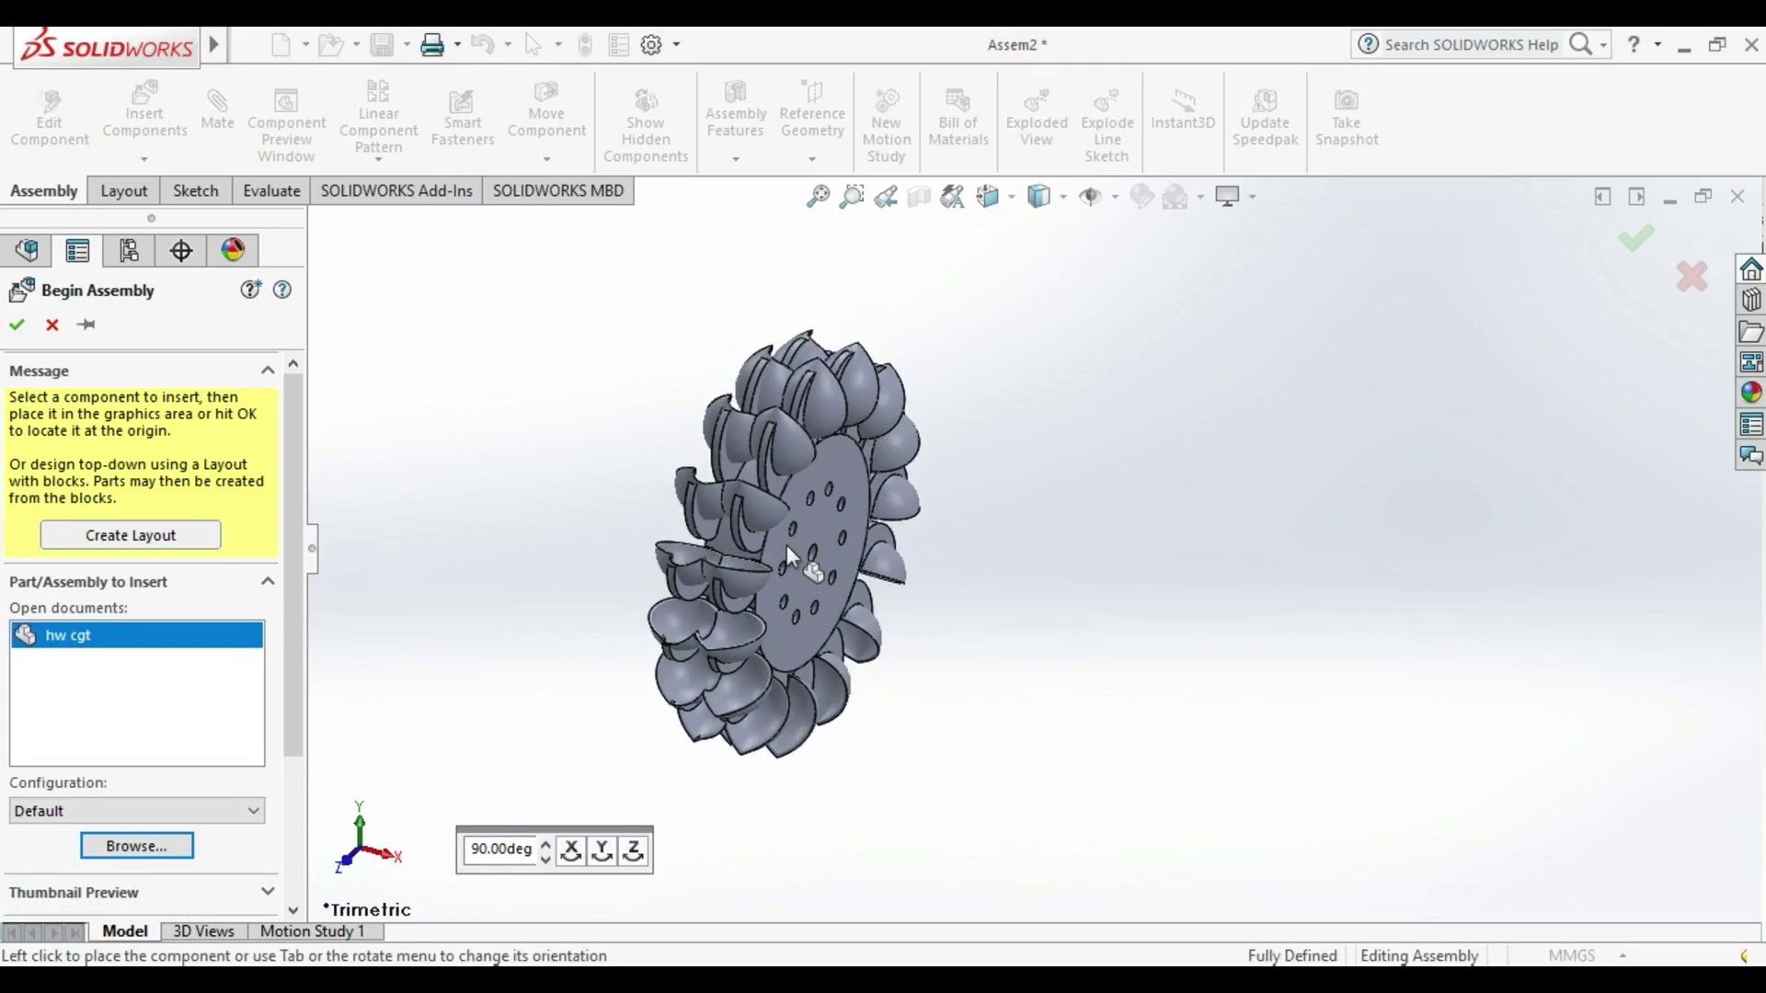
click(786, 544)
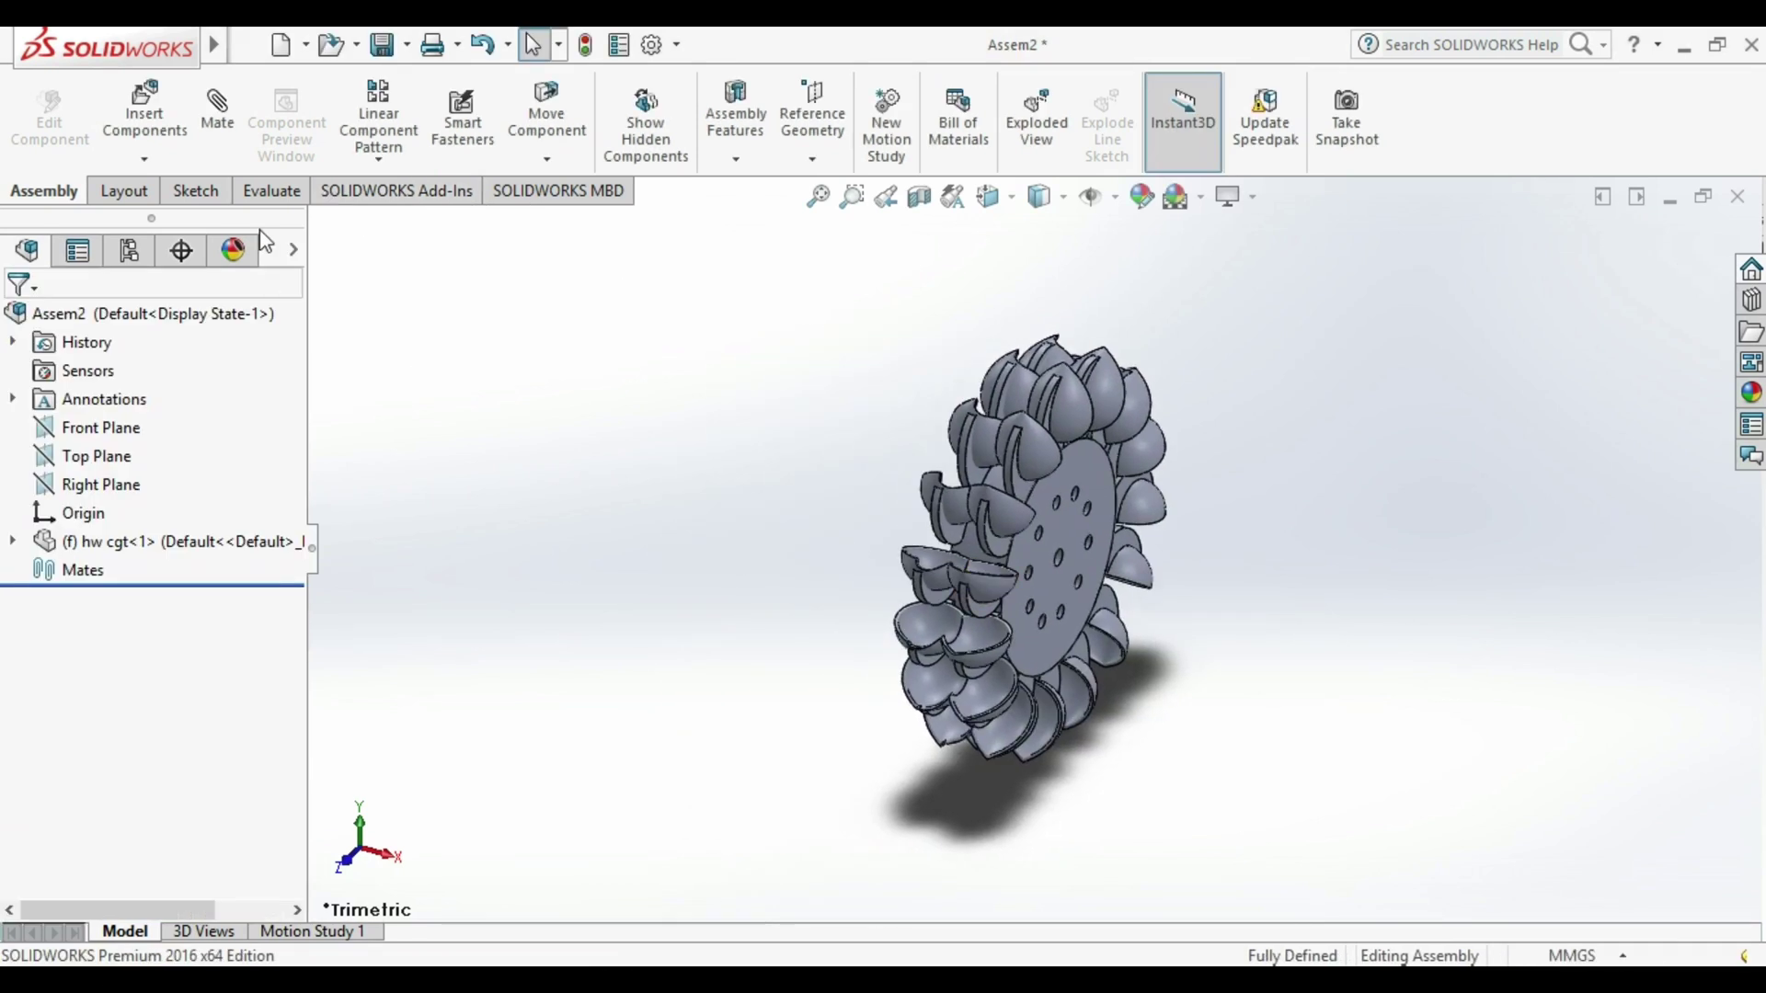
Insert the HW CGT P2 shaft part into the assembly and place it beside the wheel.
click(159, 124)
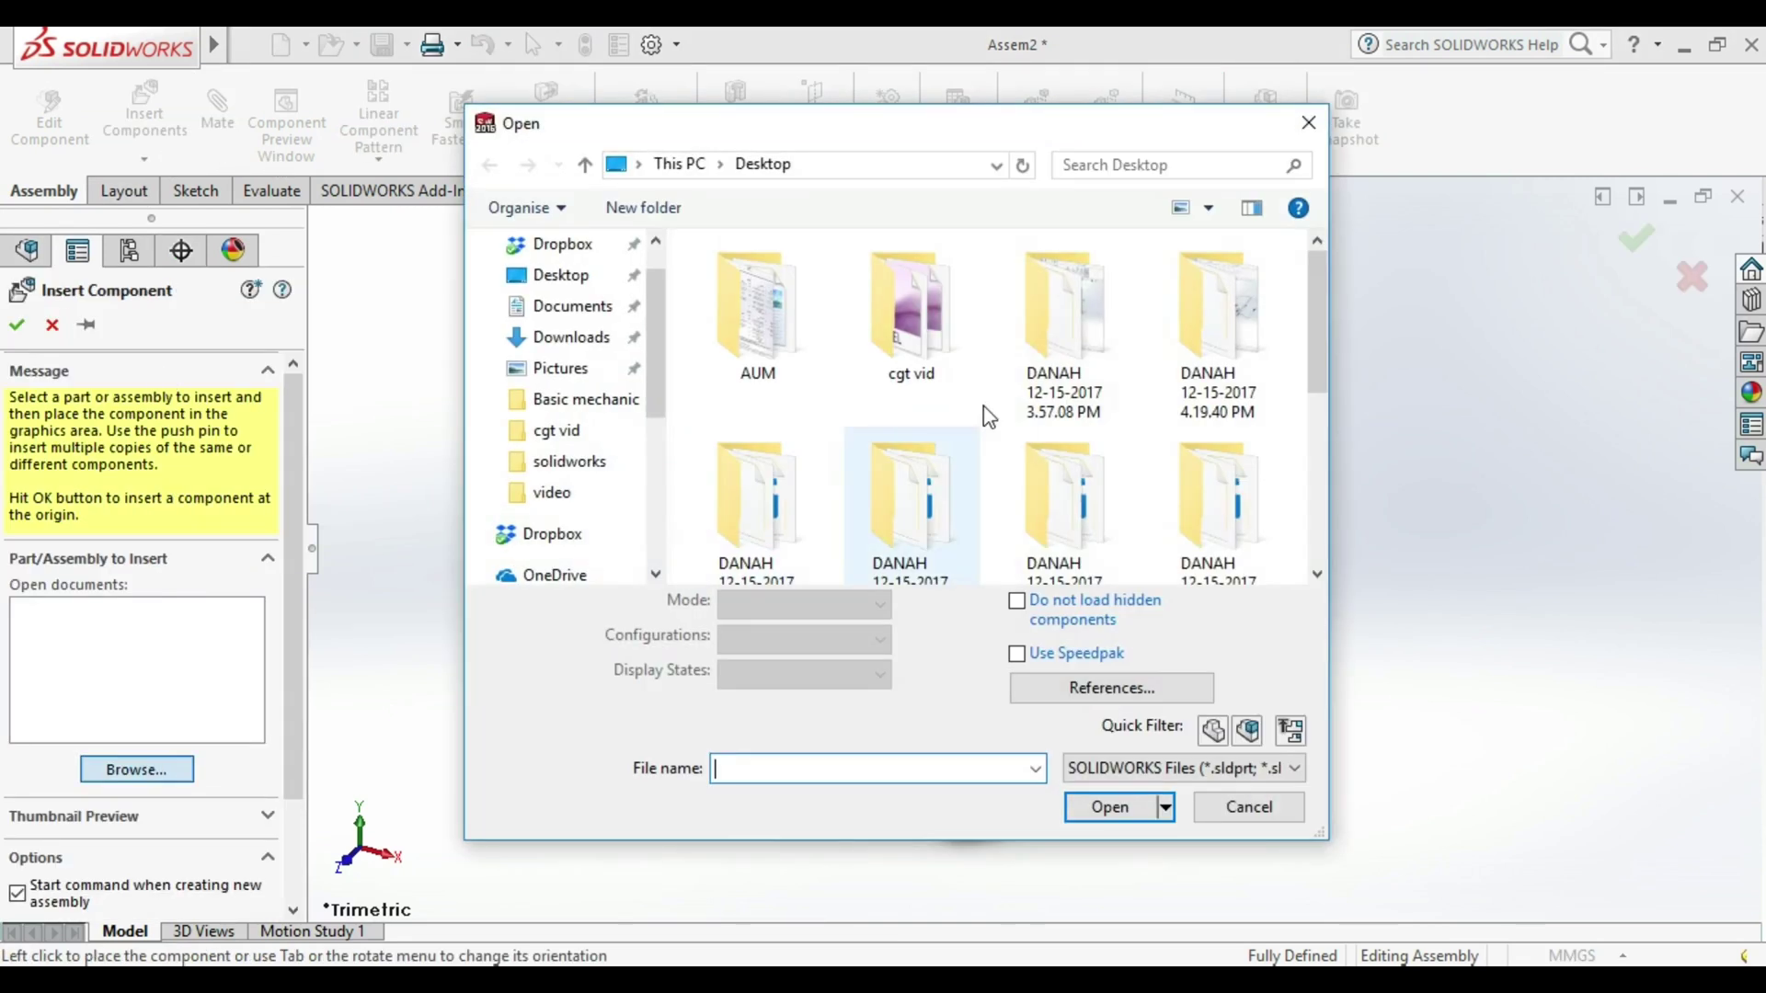
scroll(1038, 477, down, 5)
double_click(1035, 471)
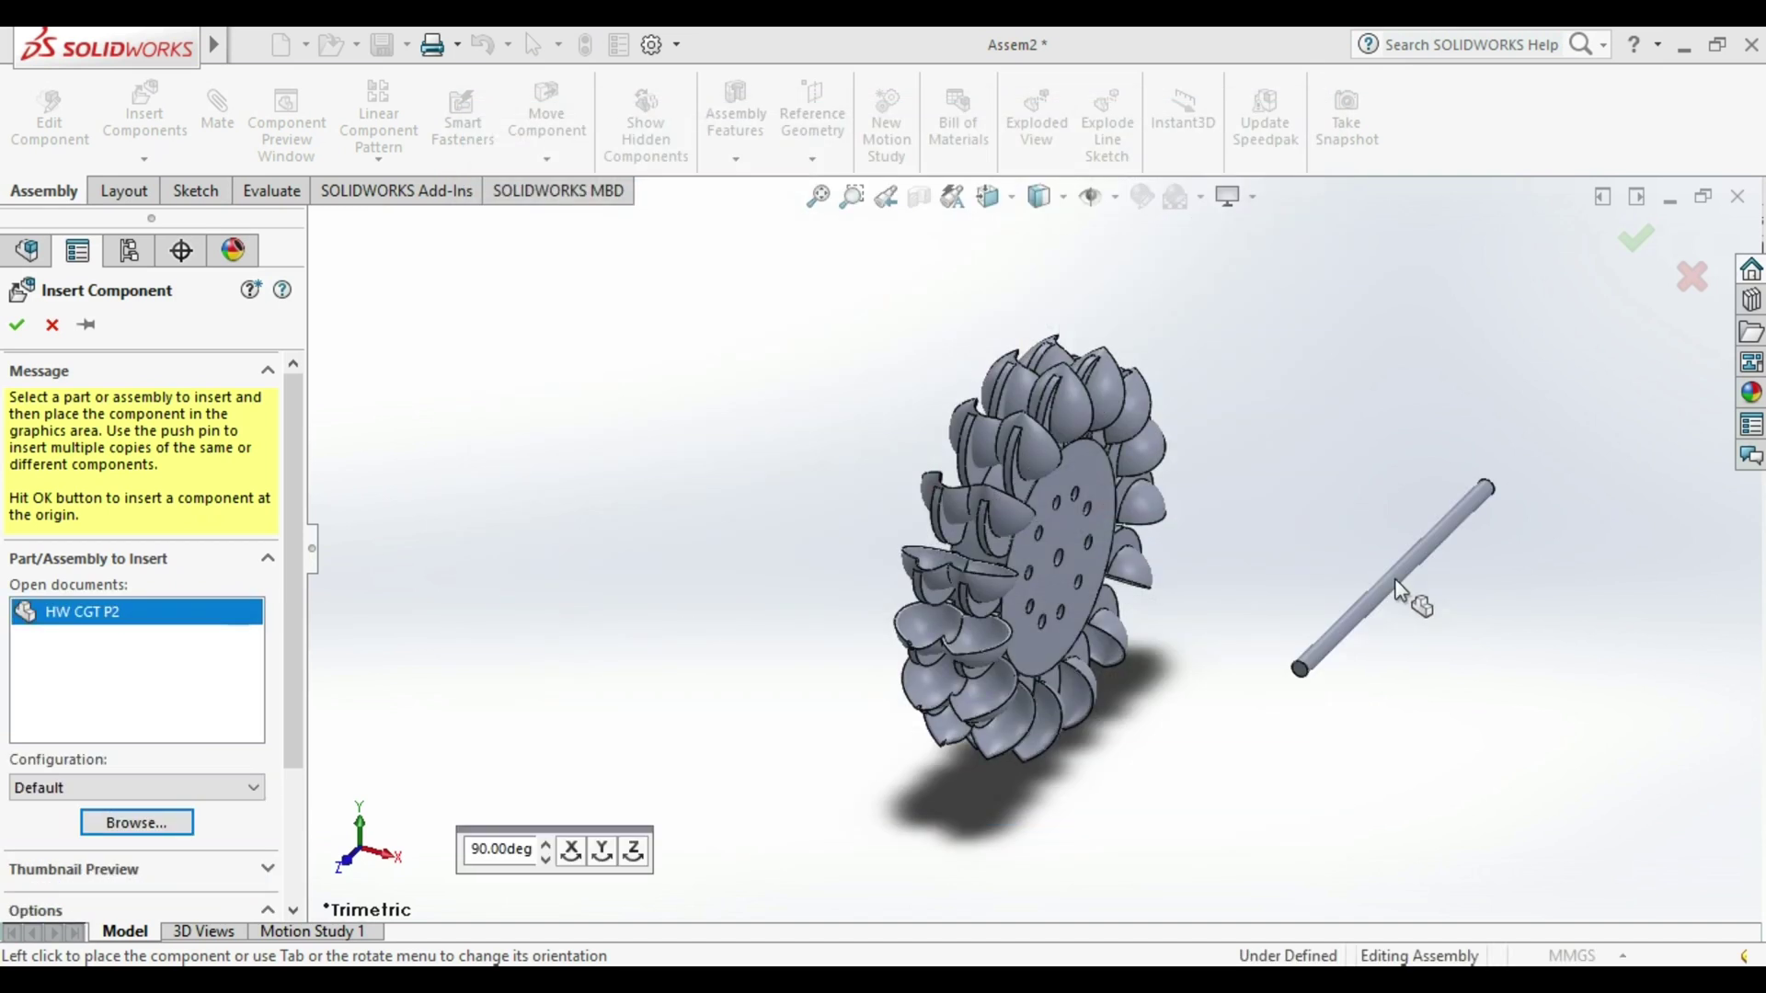
click(1395, 582)
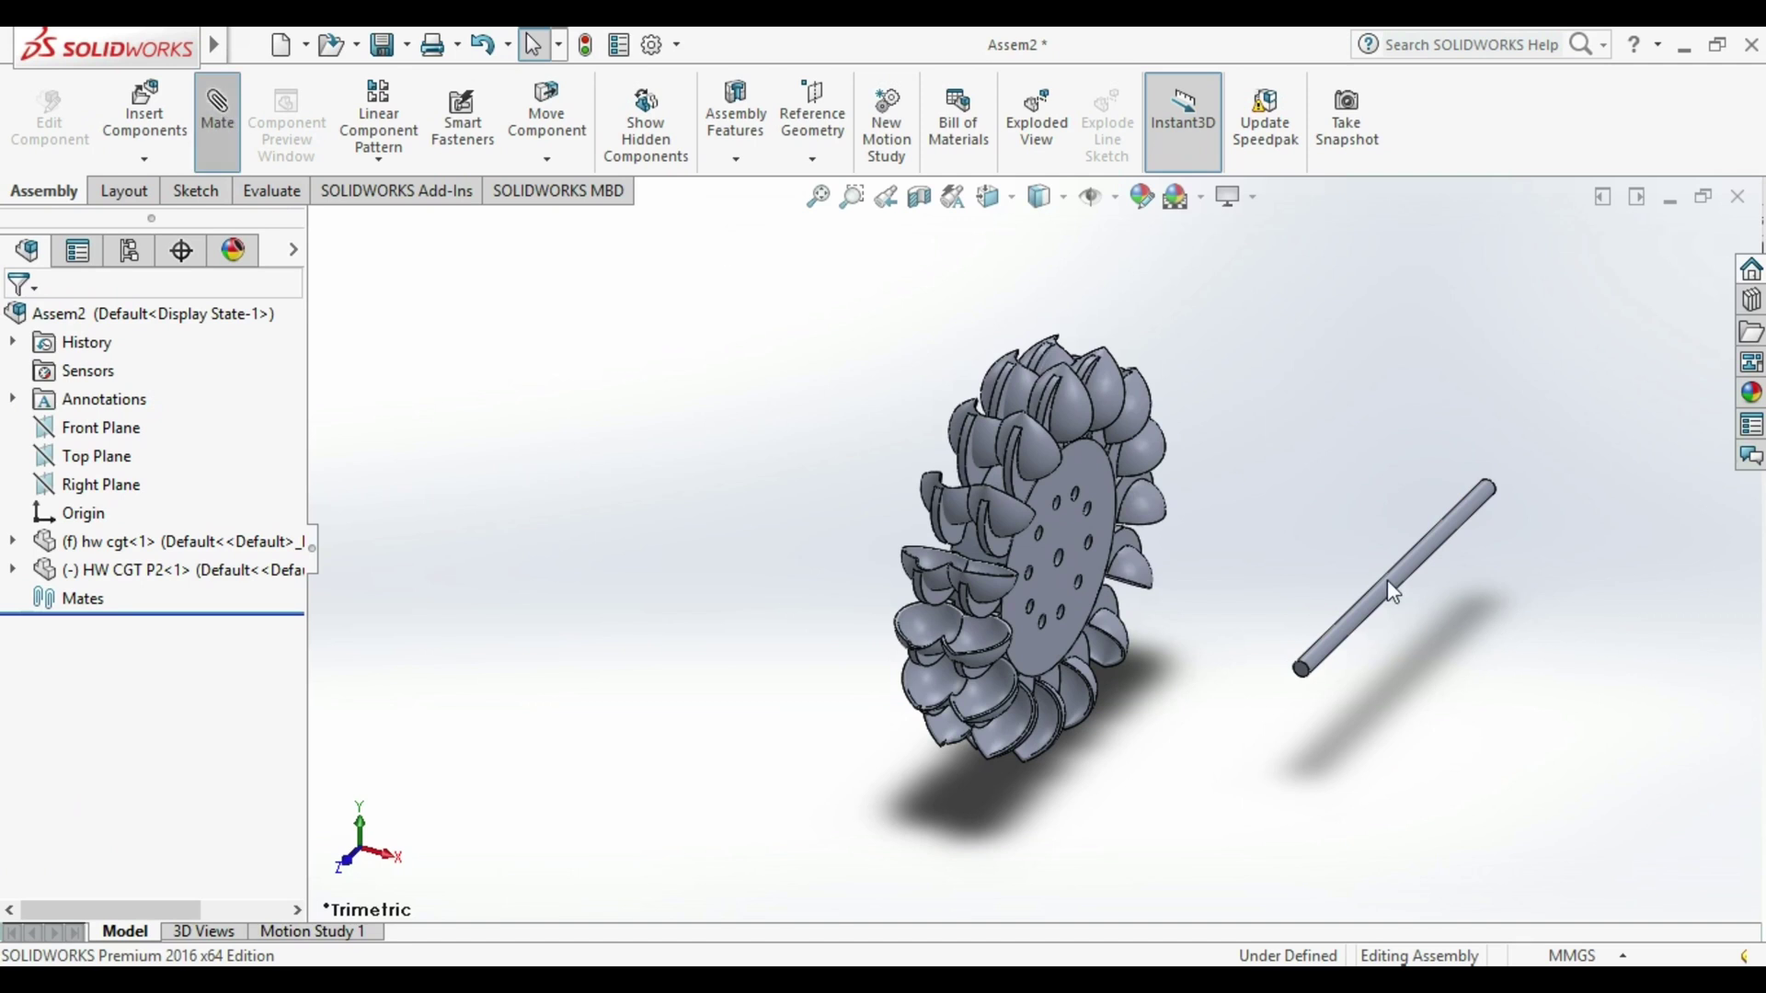
Add a Concentric mate between the shaft's cylindrical face and the wheel's central bore.
click(1391, 585)
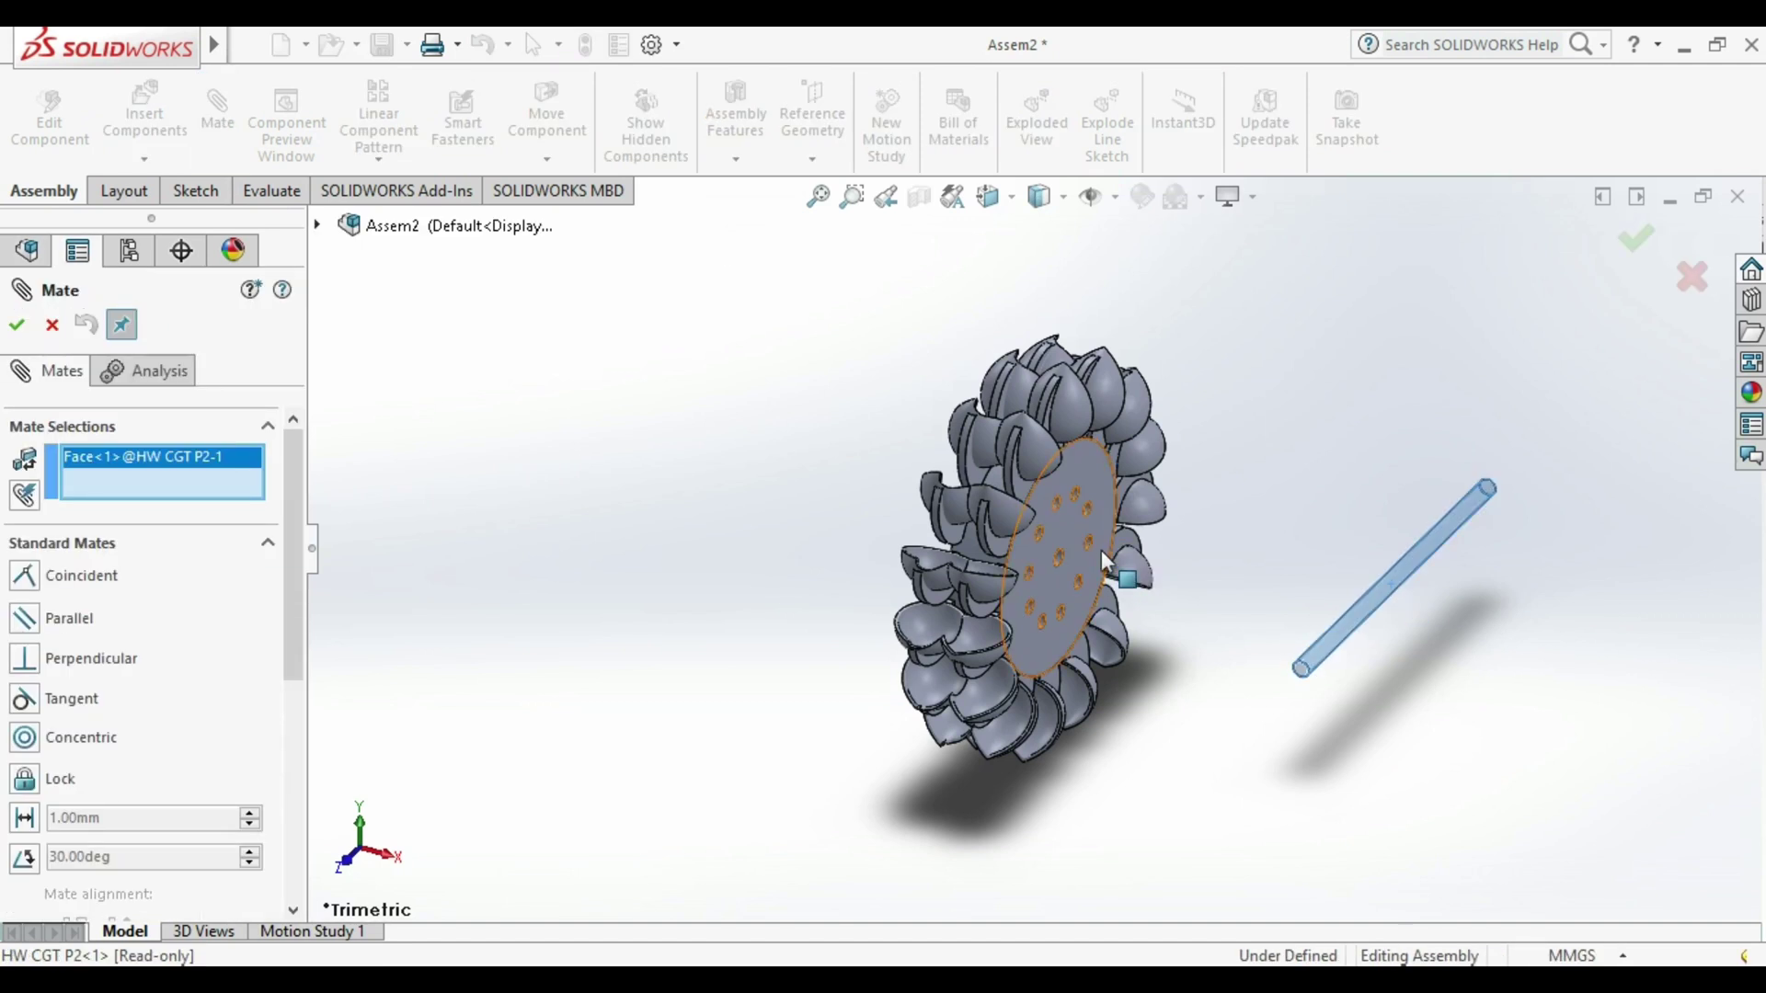
middle_drag(1075, 549, 1058, 548)
scroll(1045, 549, up, 5)
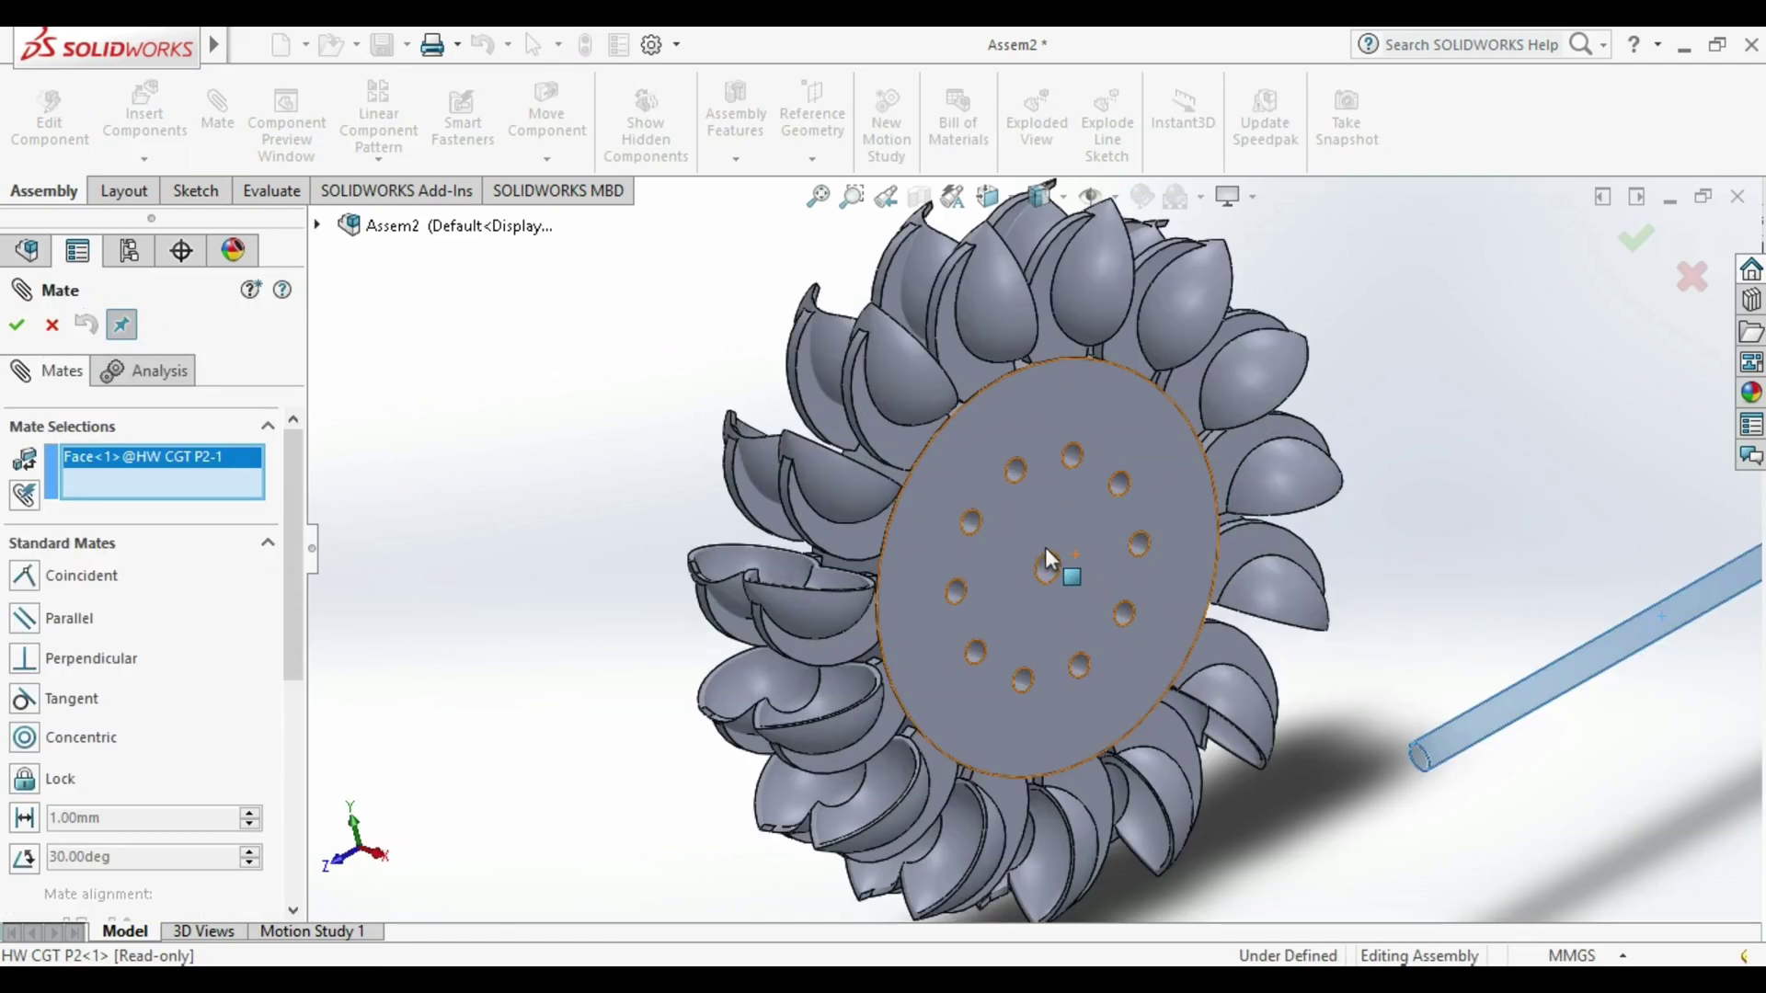
click(1052, 566)
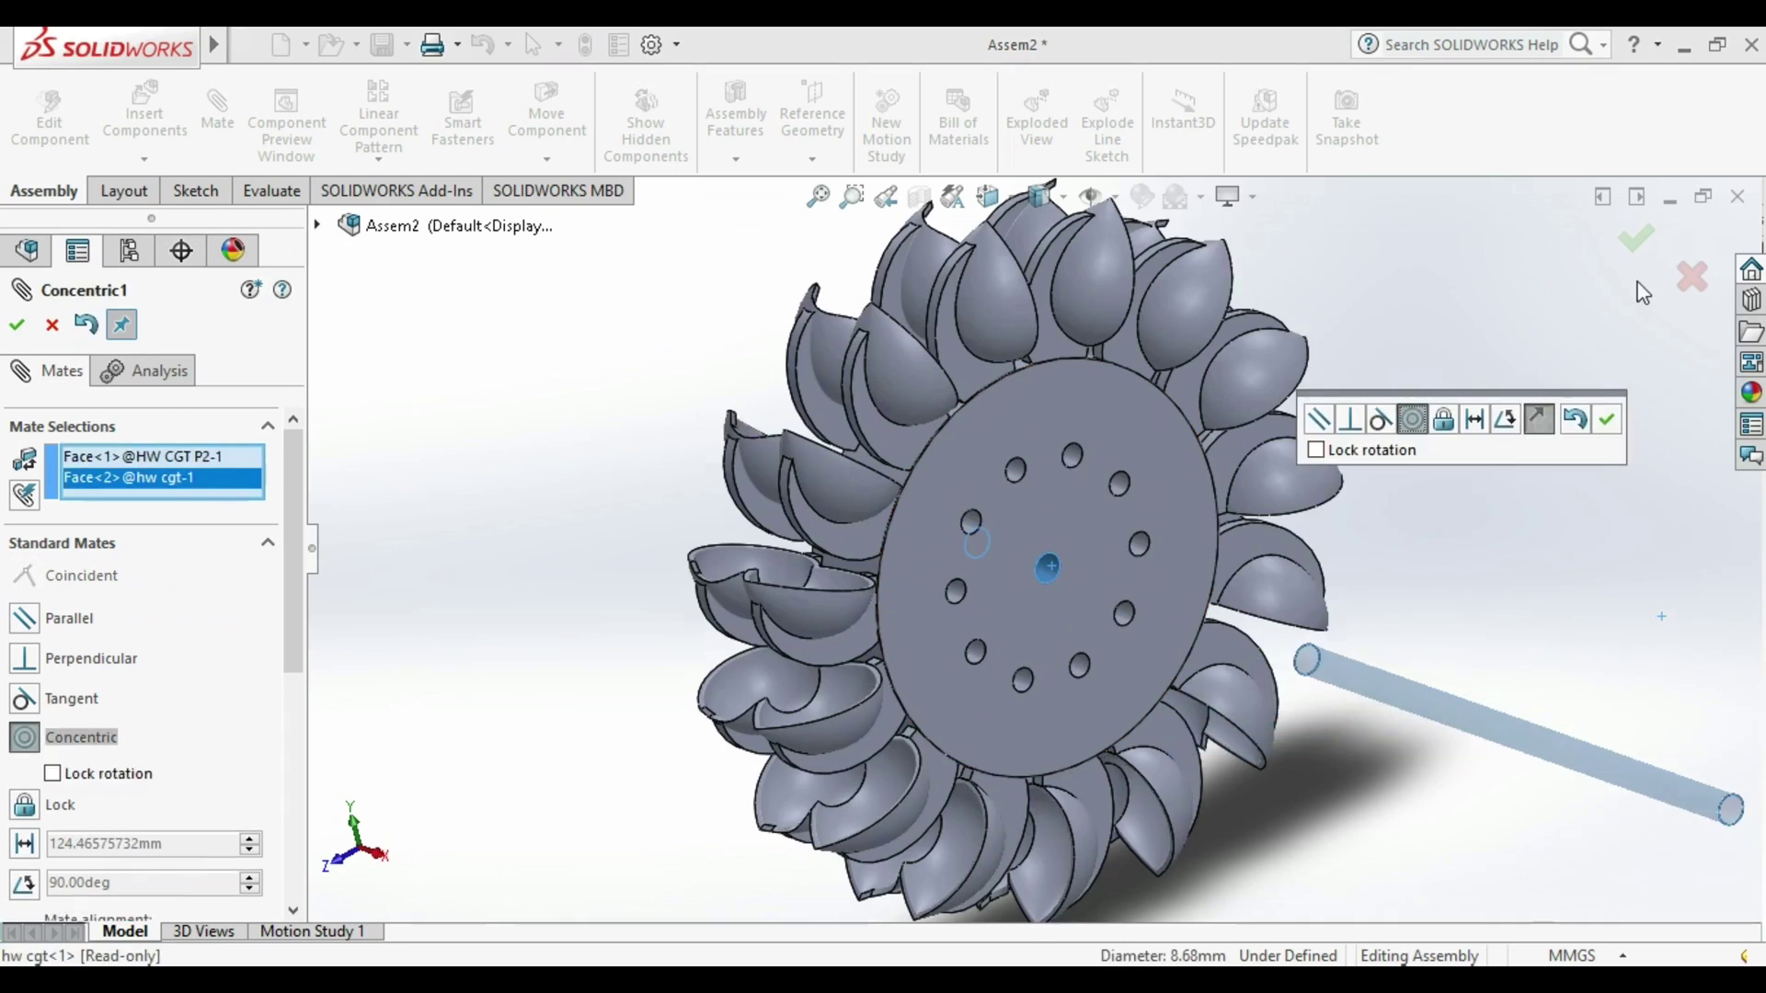
click(1652, 243)
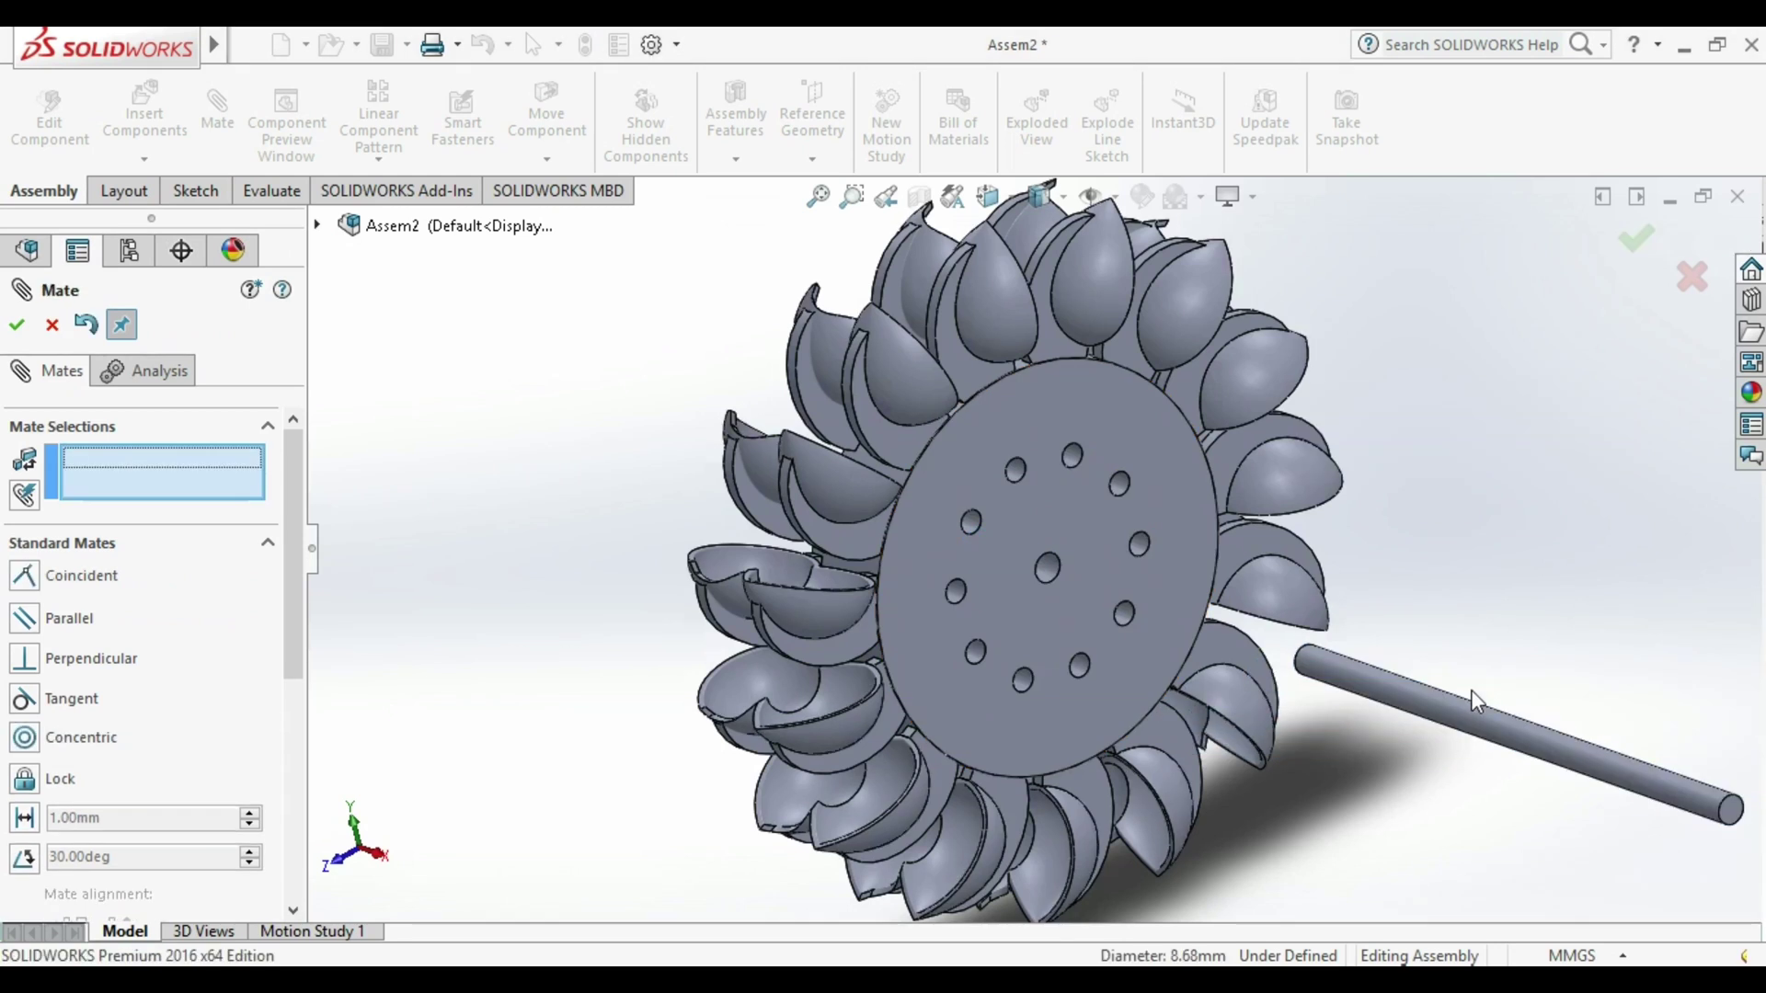
Slide the shaft through the wheel's bore and add a Lock mate between the shaft's end face and the hub face.
drag(1462, 742, 940, 425)
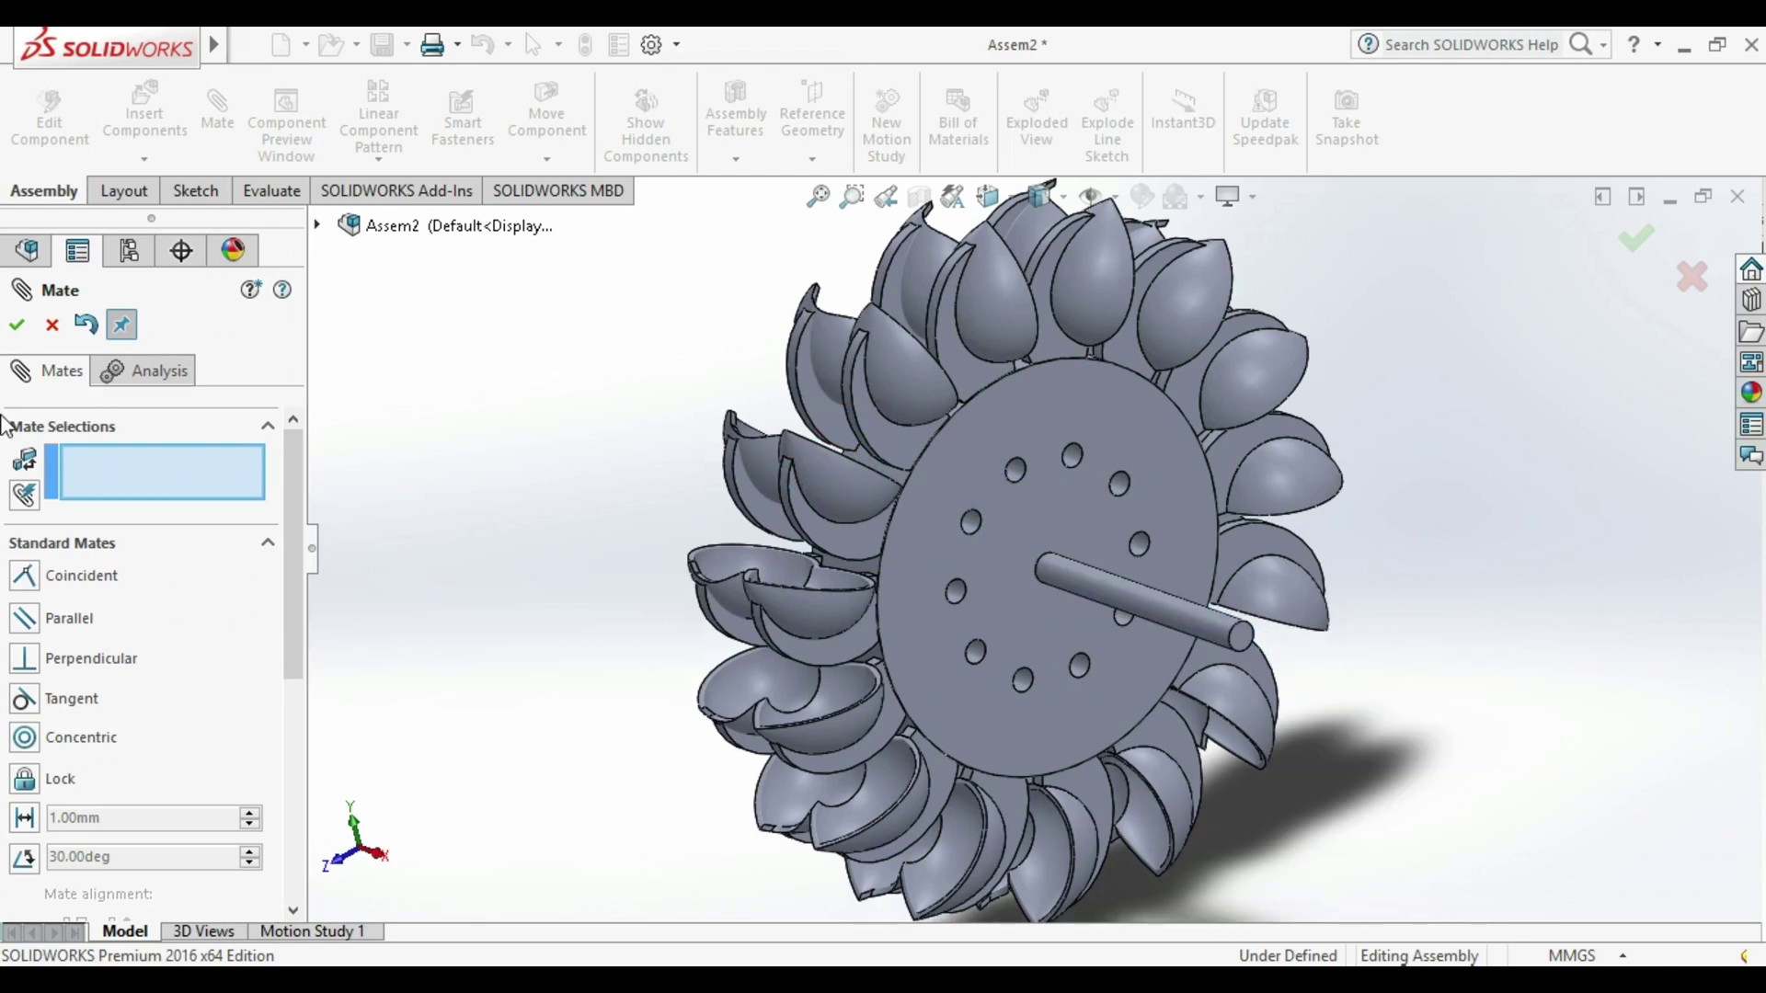
click(1244, 640)
click(1034, 544)
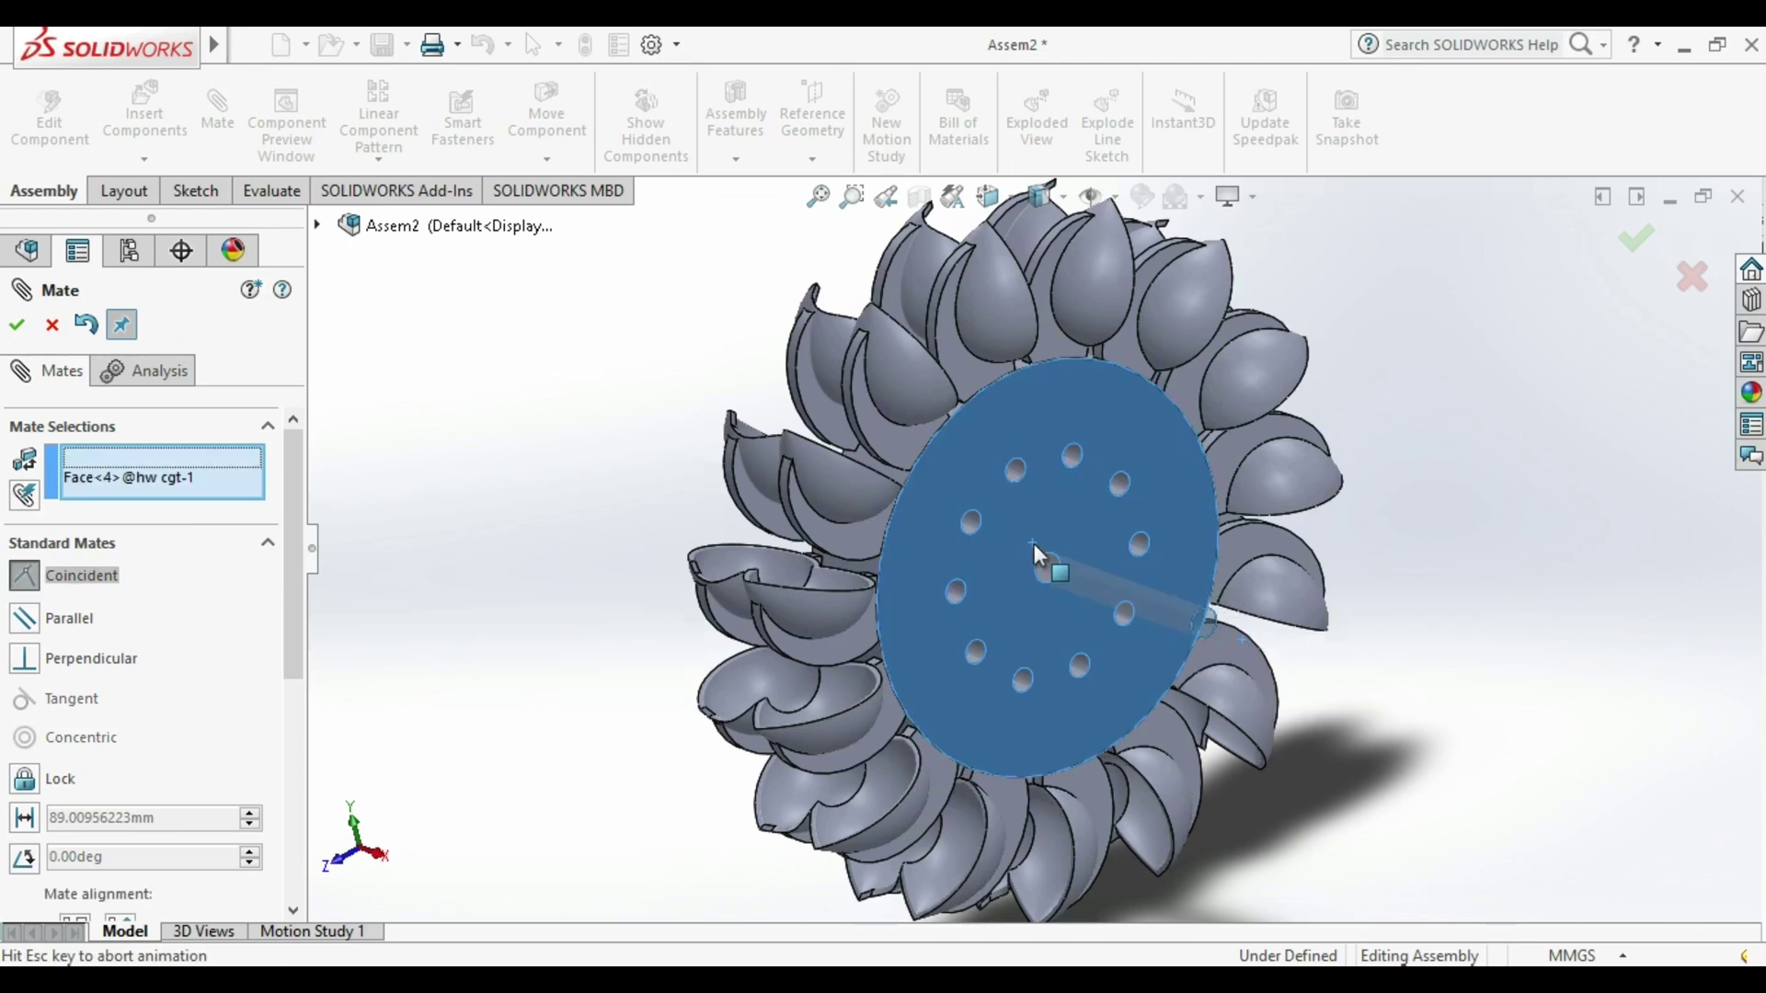
click(41, 782)
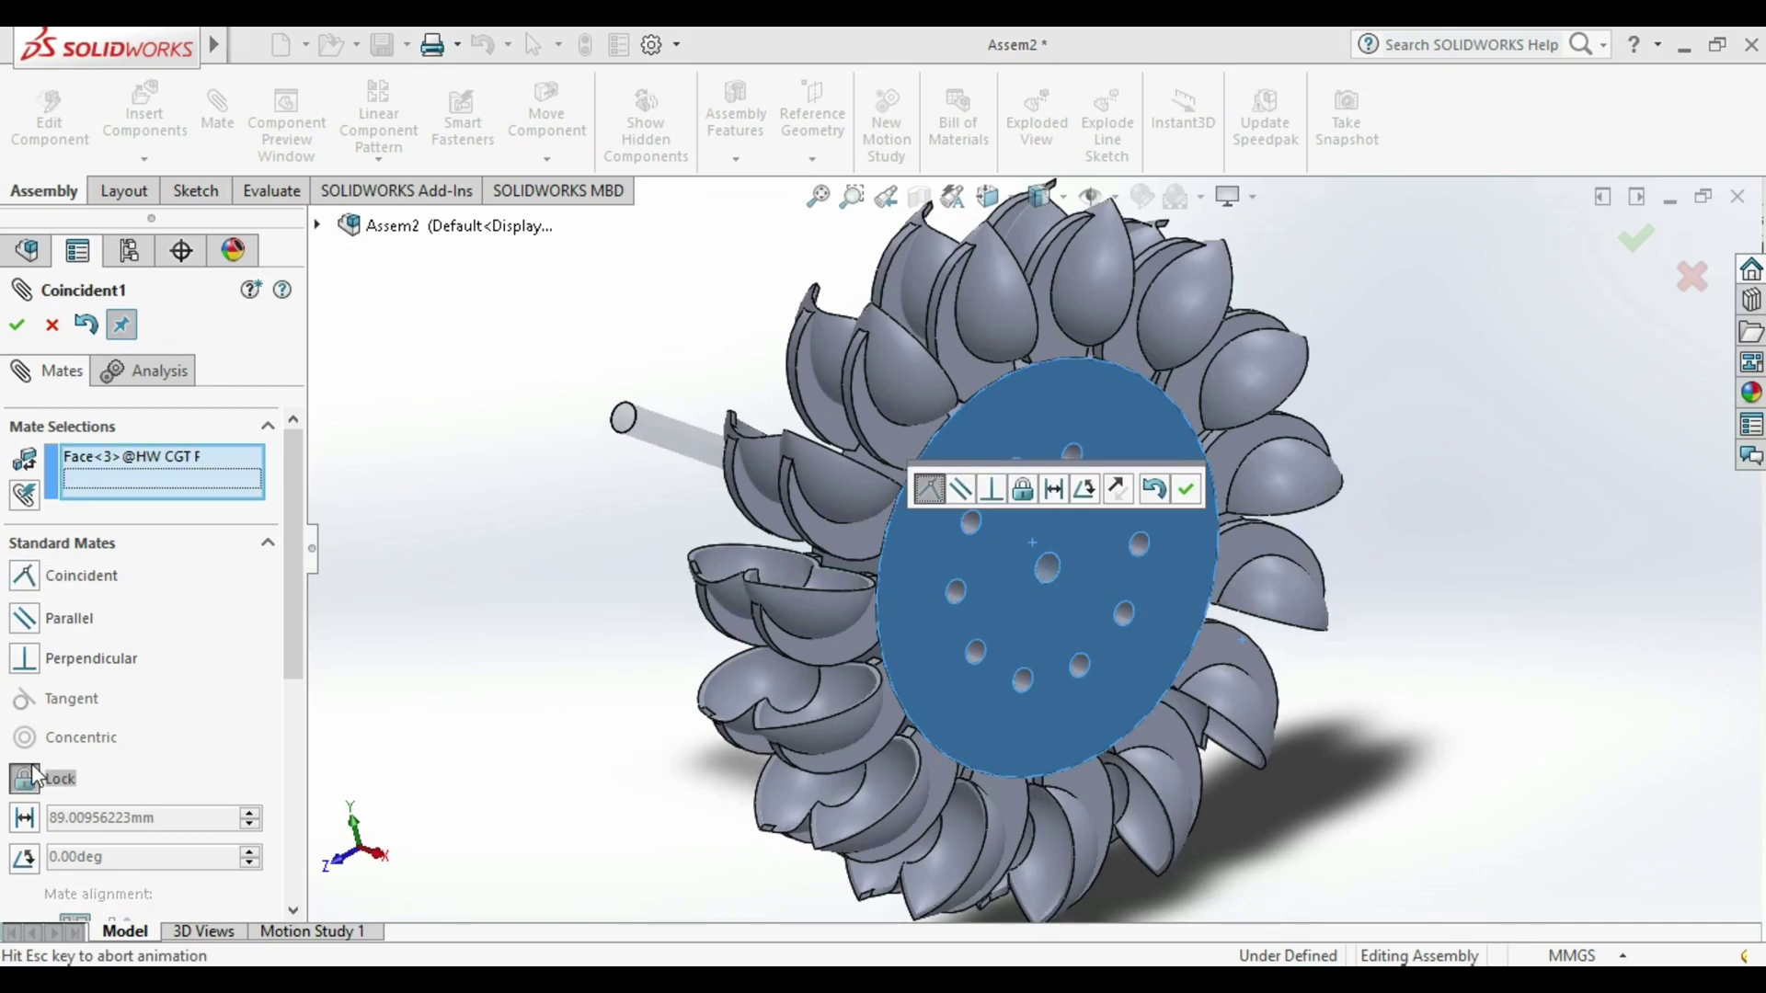
click(1640, 243)
middle_drag(1475, 517, 1309, 509)
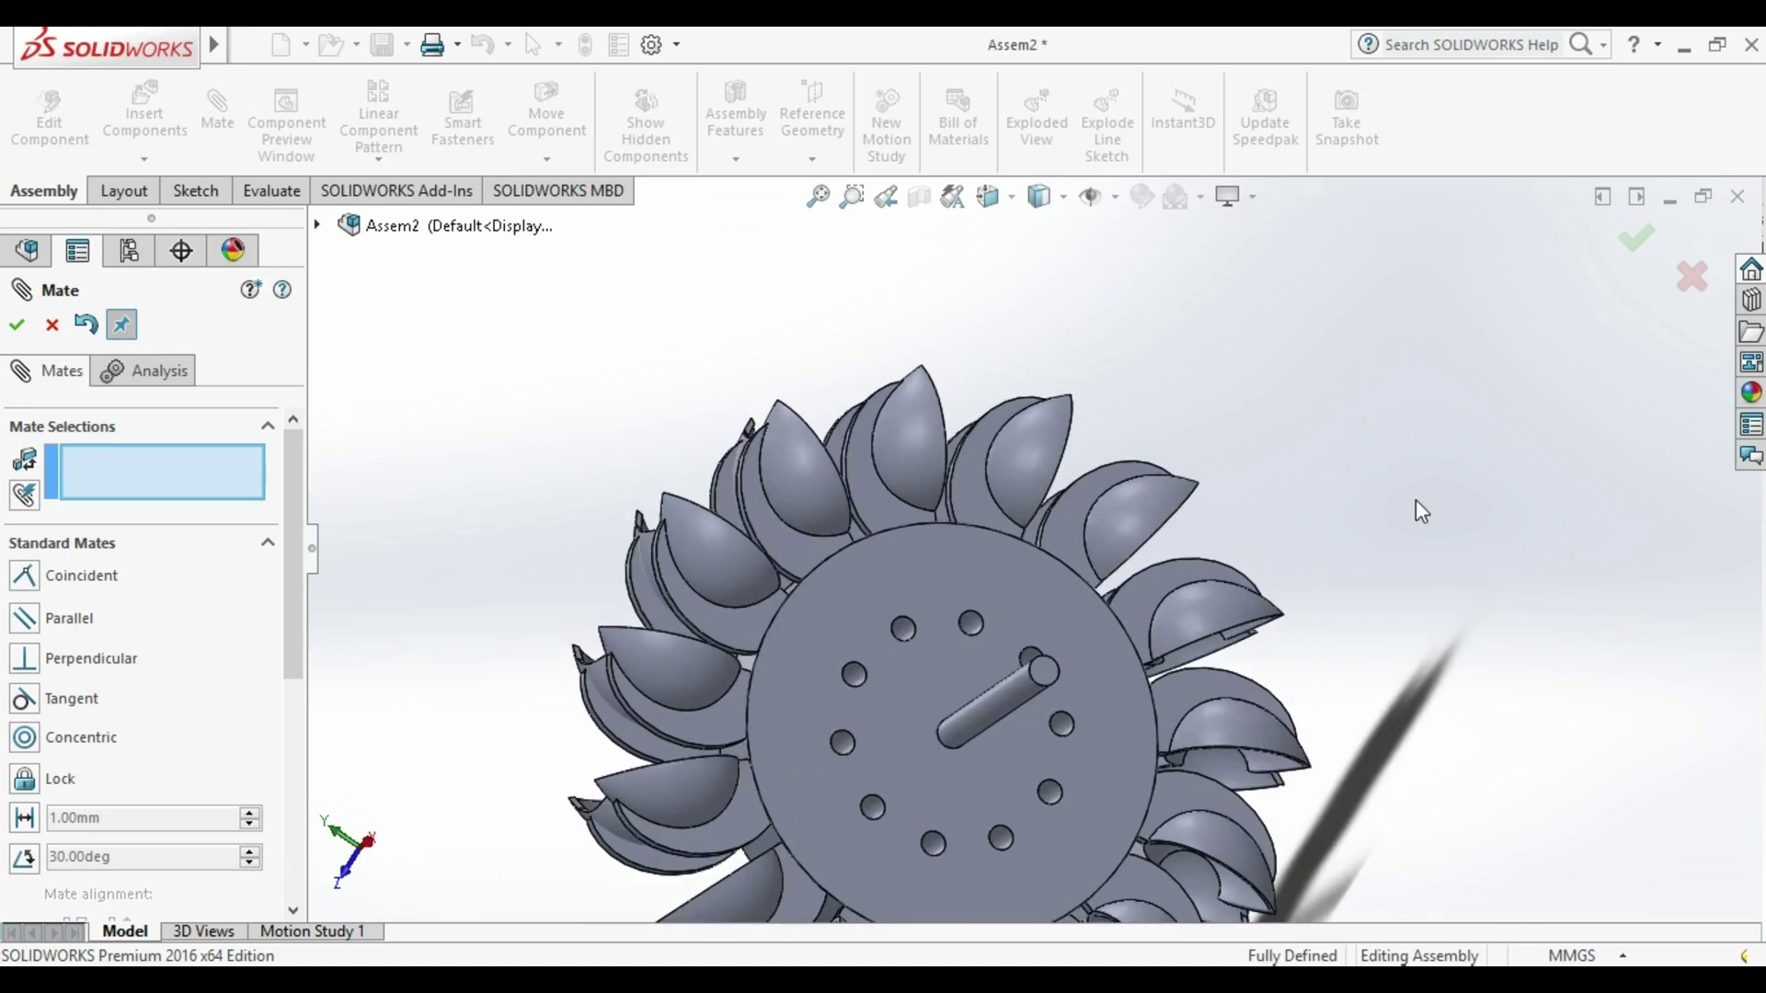
scroll(1285, 623, up, 5)
middle_drag(1285, 623, 1143, 602)
scroll(1144, 602, down, 5)
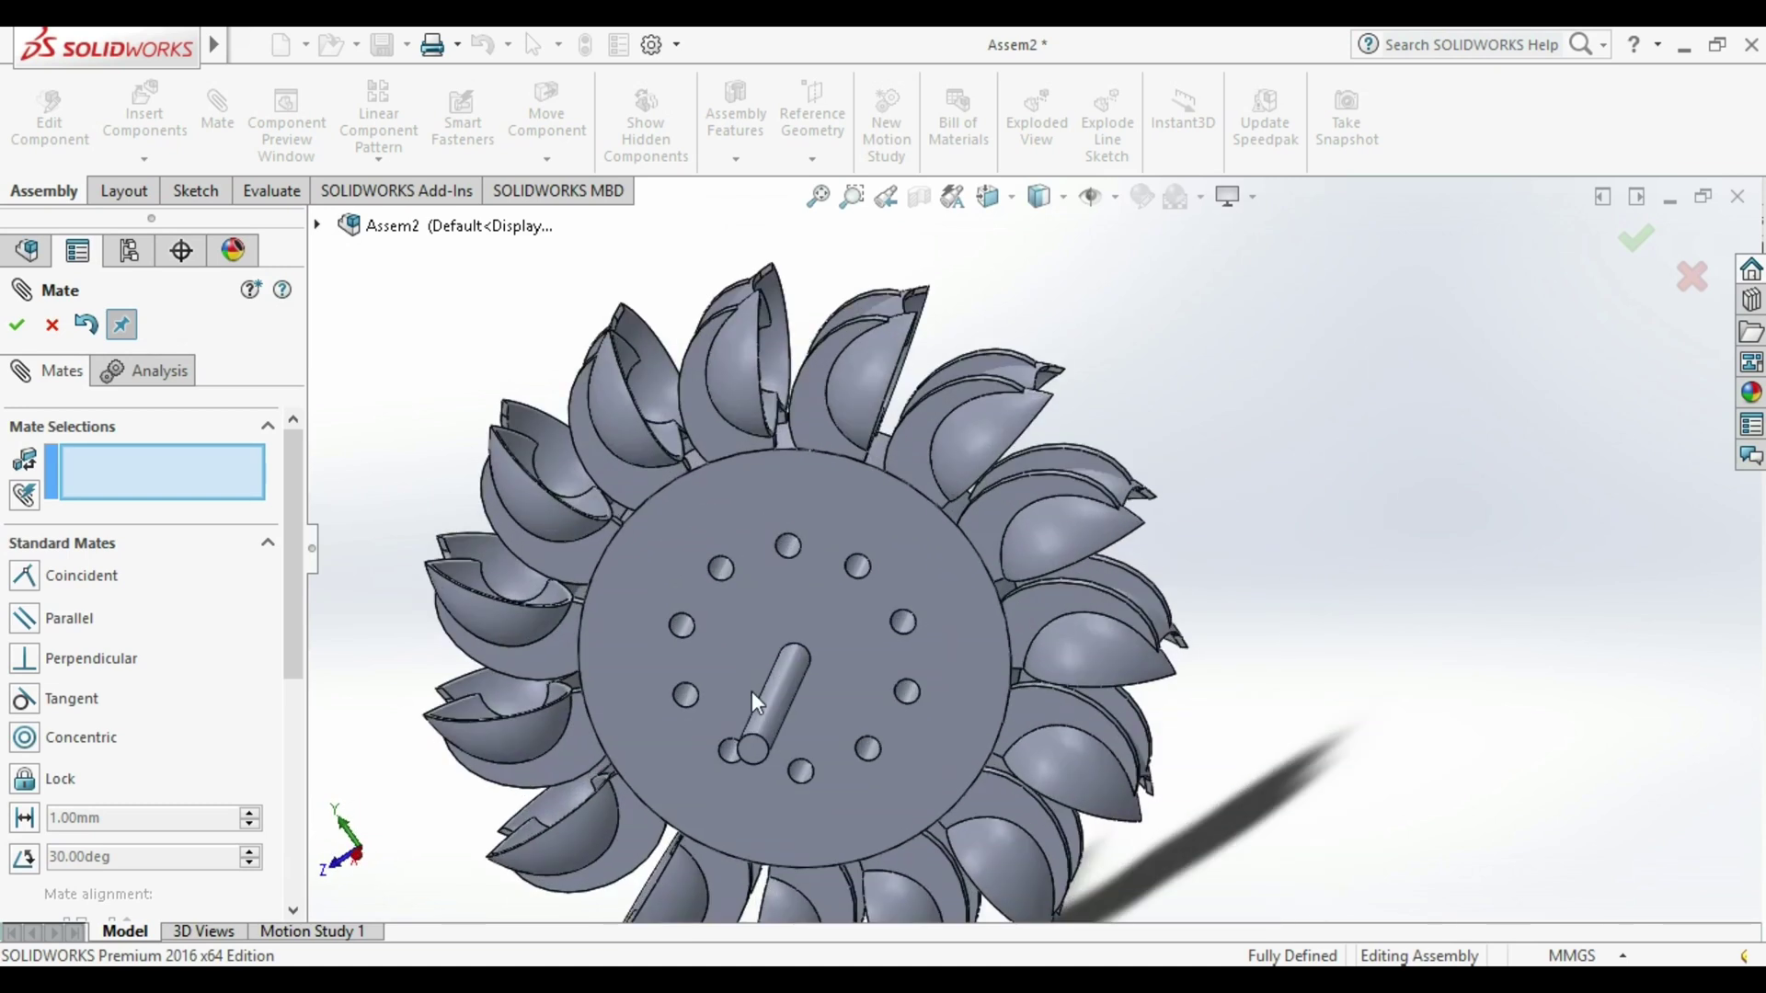
middle_drag(902, 672, 1604, 552)
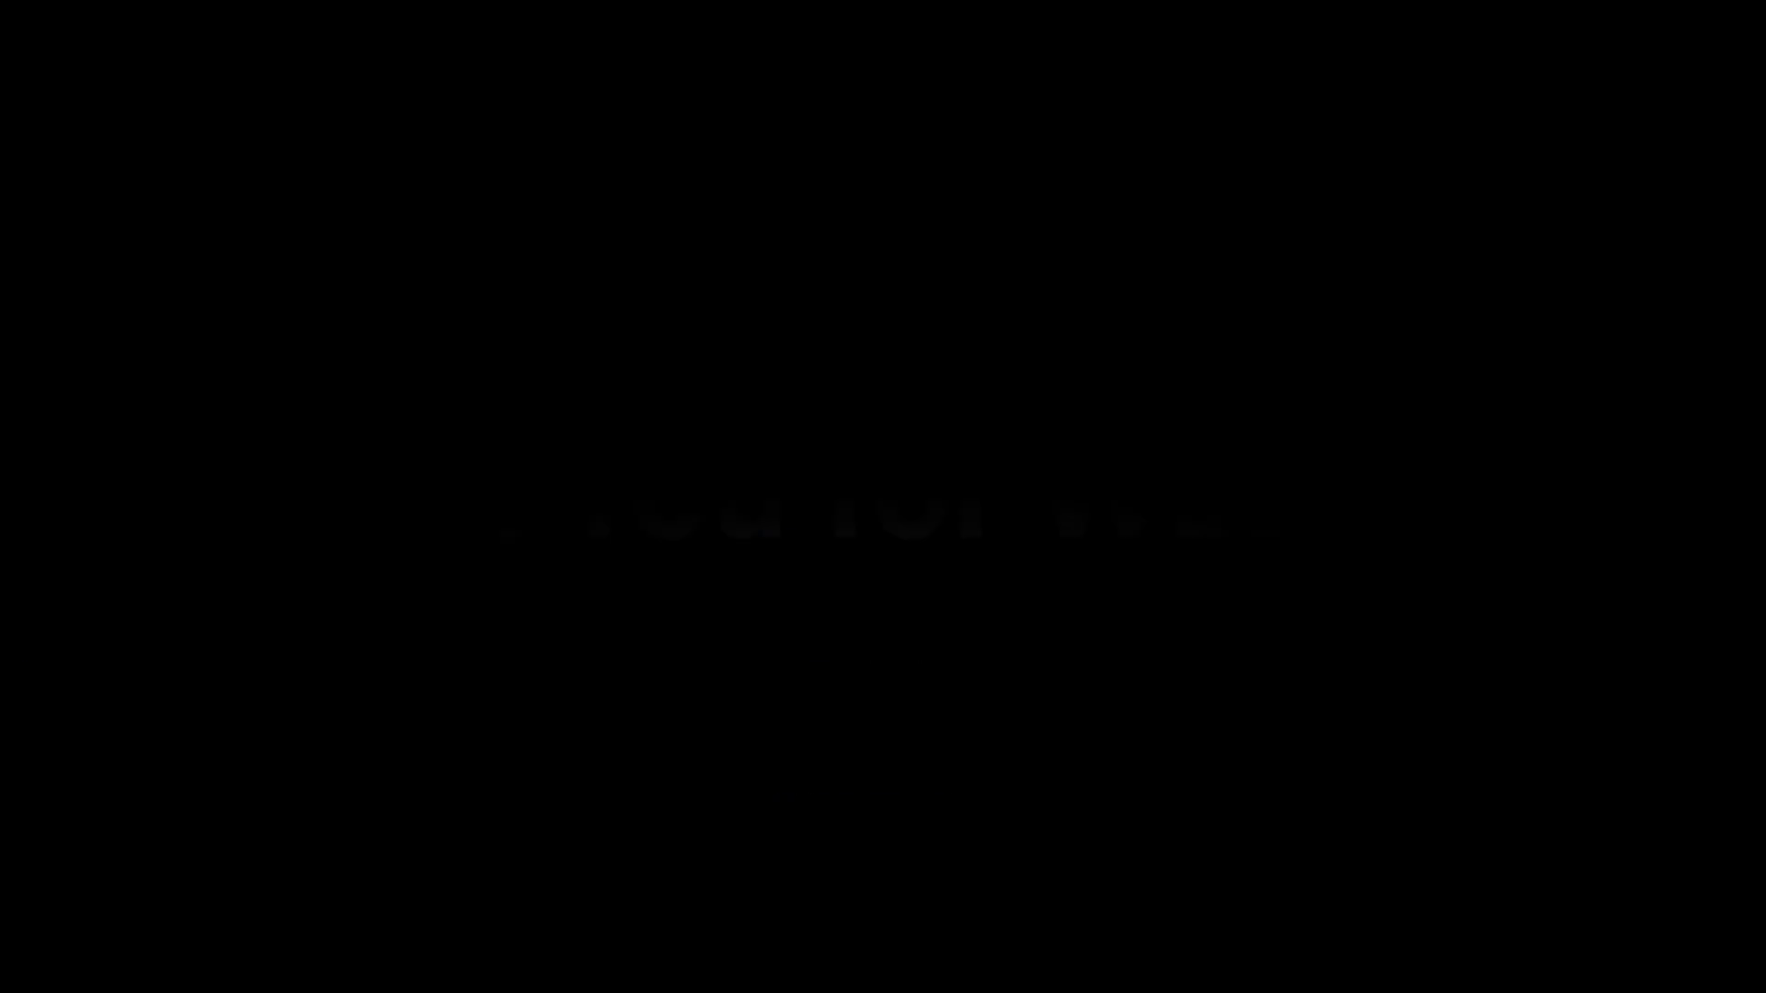